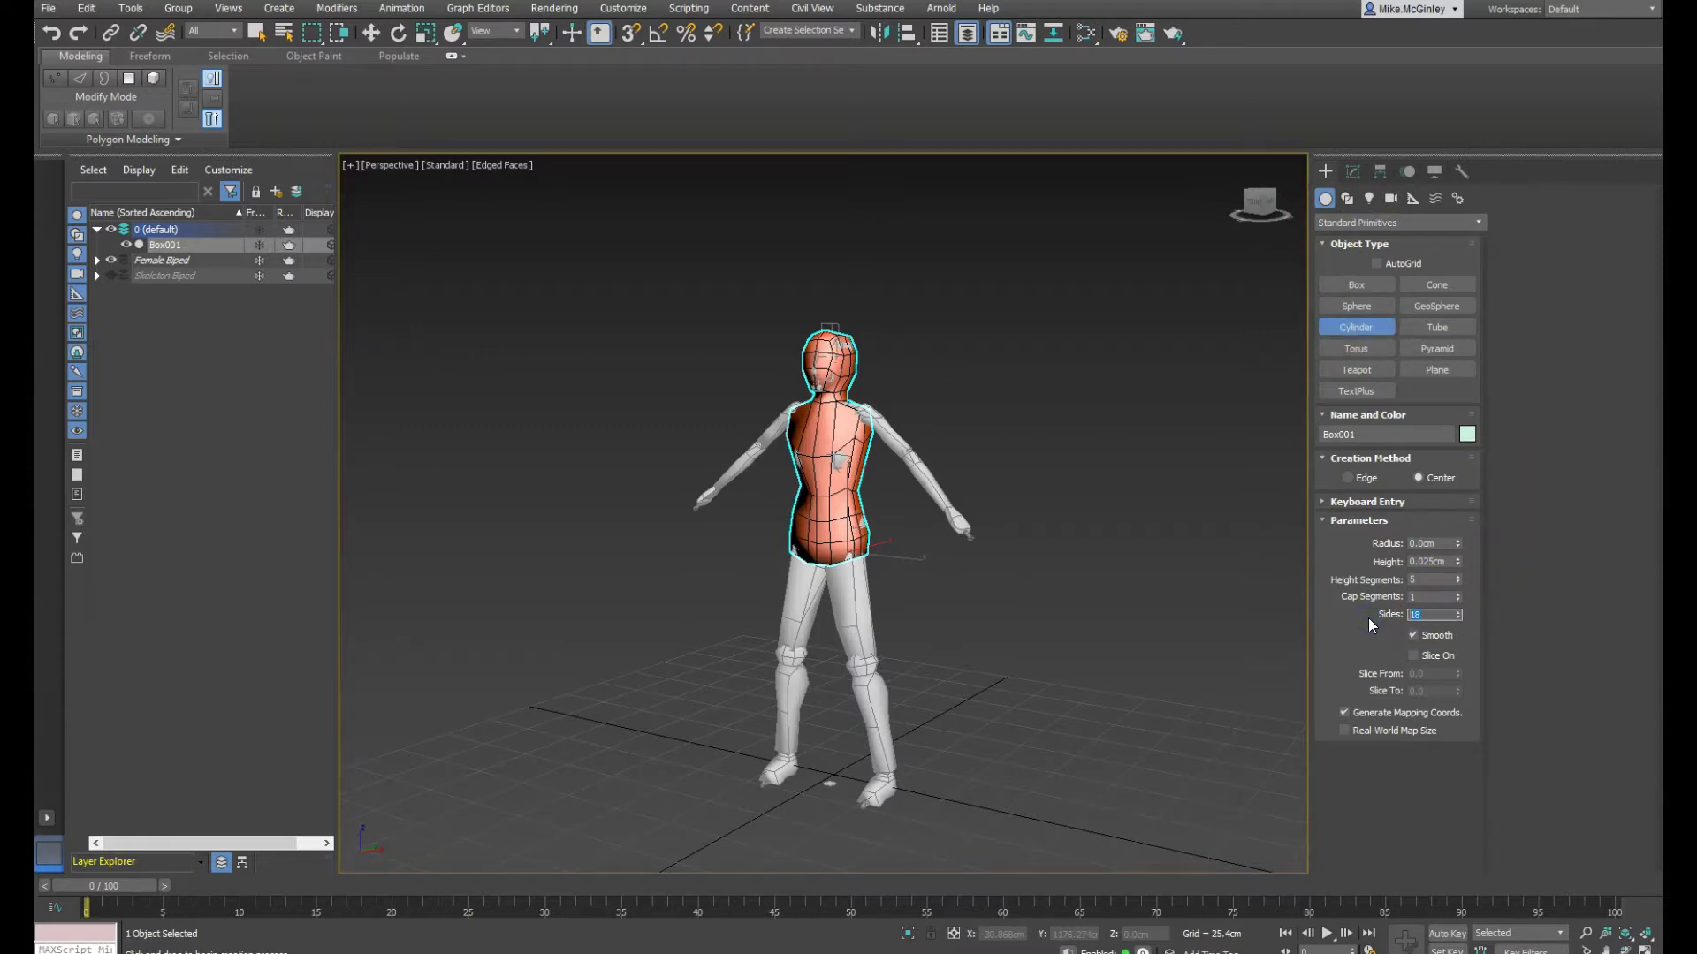
Create a six-sided cylinder beside the biped's leg, about 7.3 cm in radius and 93.5 cm high
mouse_move(925, 799)
mouse_down()
mouse_move(967, 795)
mouse_move(933, 792)
mouse_up()
click(939, 554)
alt+middle_drag(994, 698, 1039, 691)
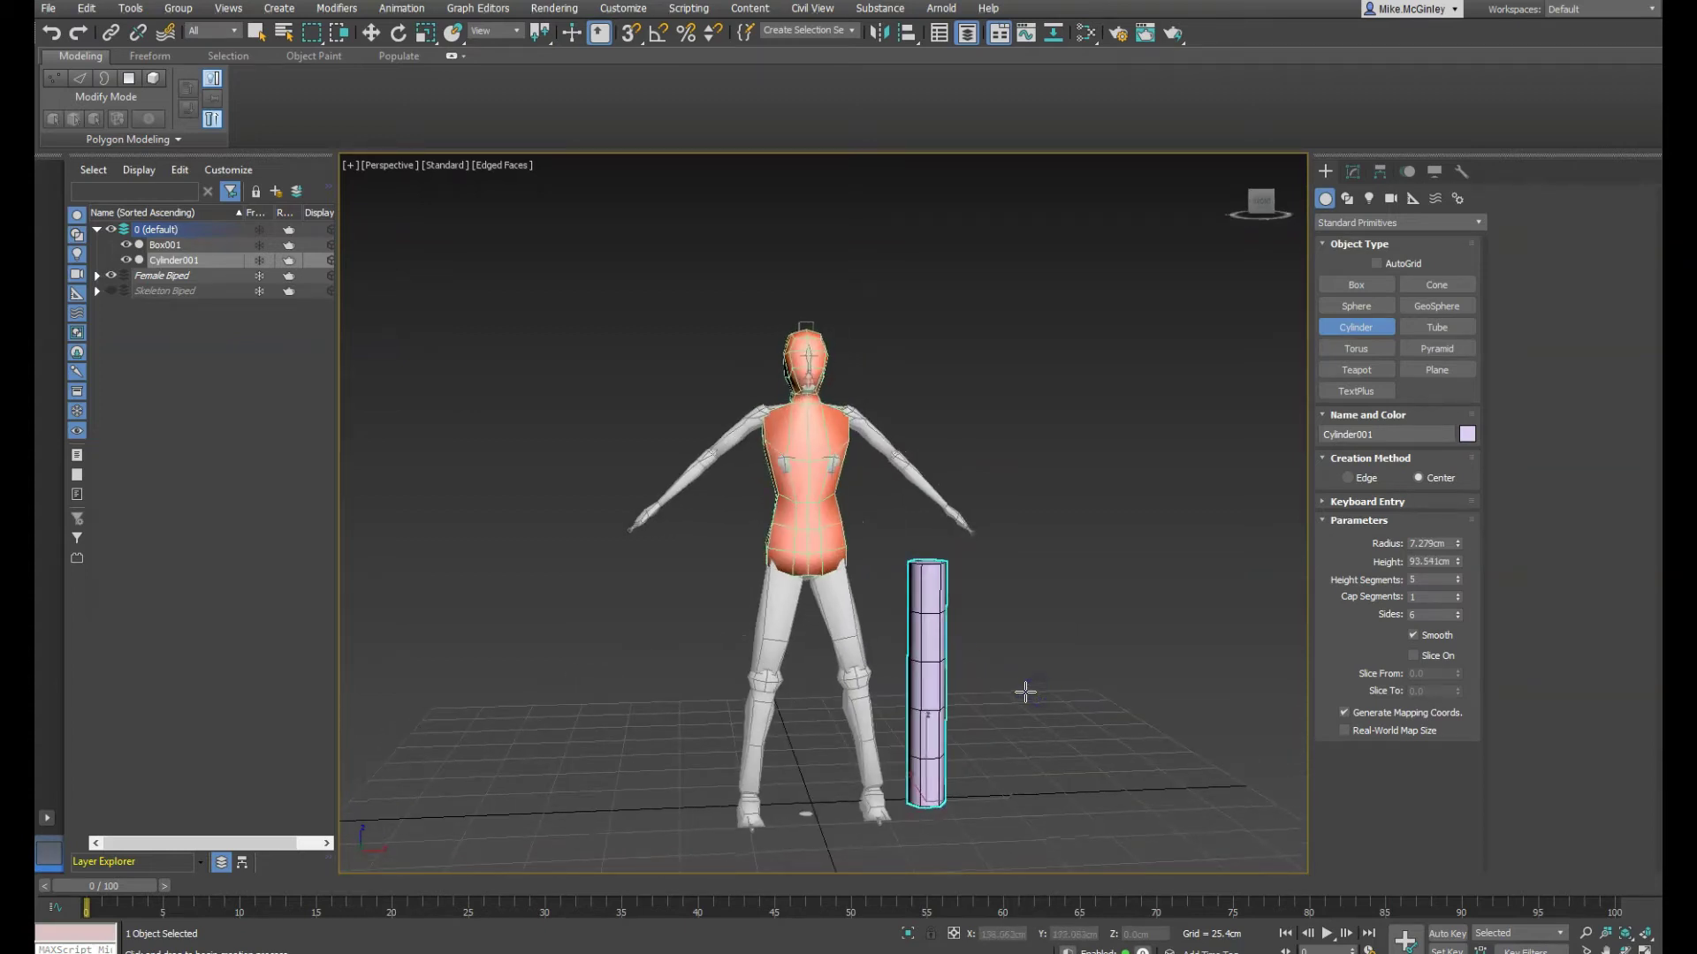
Rotate and move the cylinder so it covers the biped's leg from hip to ankle in front and side views
key(e)
drag(969, 757, 928, 807)
key(w)
mouse_move(1089, 824)
alt+middle_down()
mouse_move(976, 832)
mouse_move(1069, 824)
alt+middle_up()
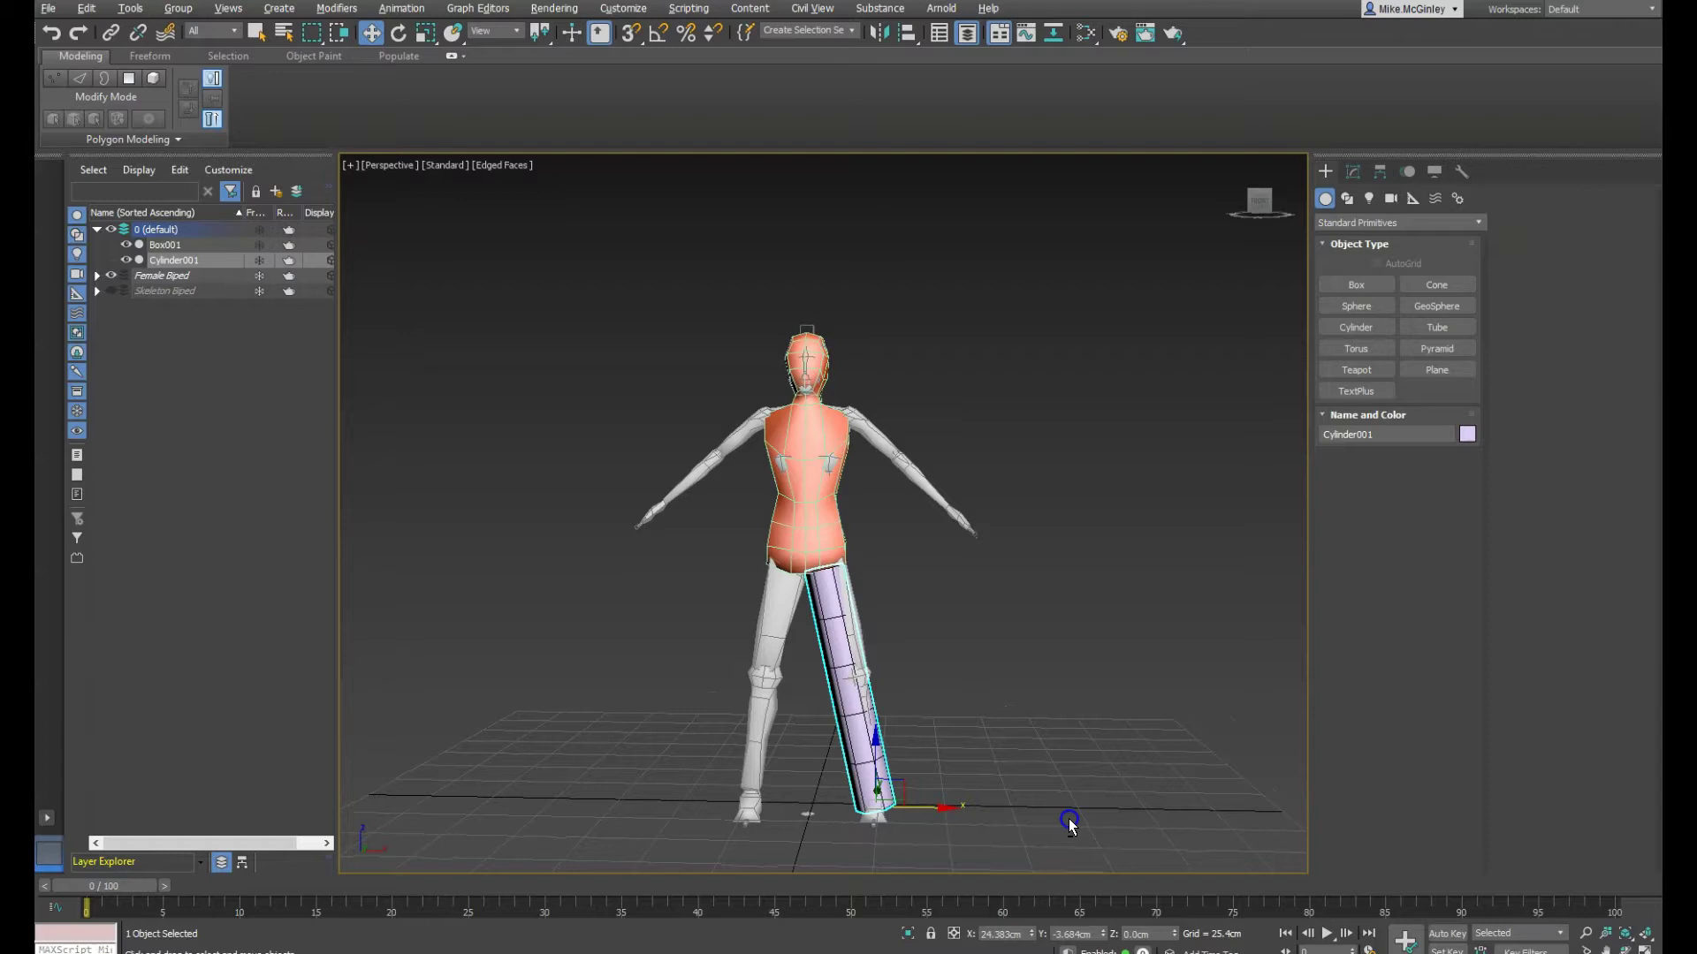
key(e)
drag(920, 750, 917, 750)
alt+middle_drag(1038, 820, 883, 784)
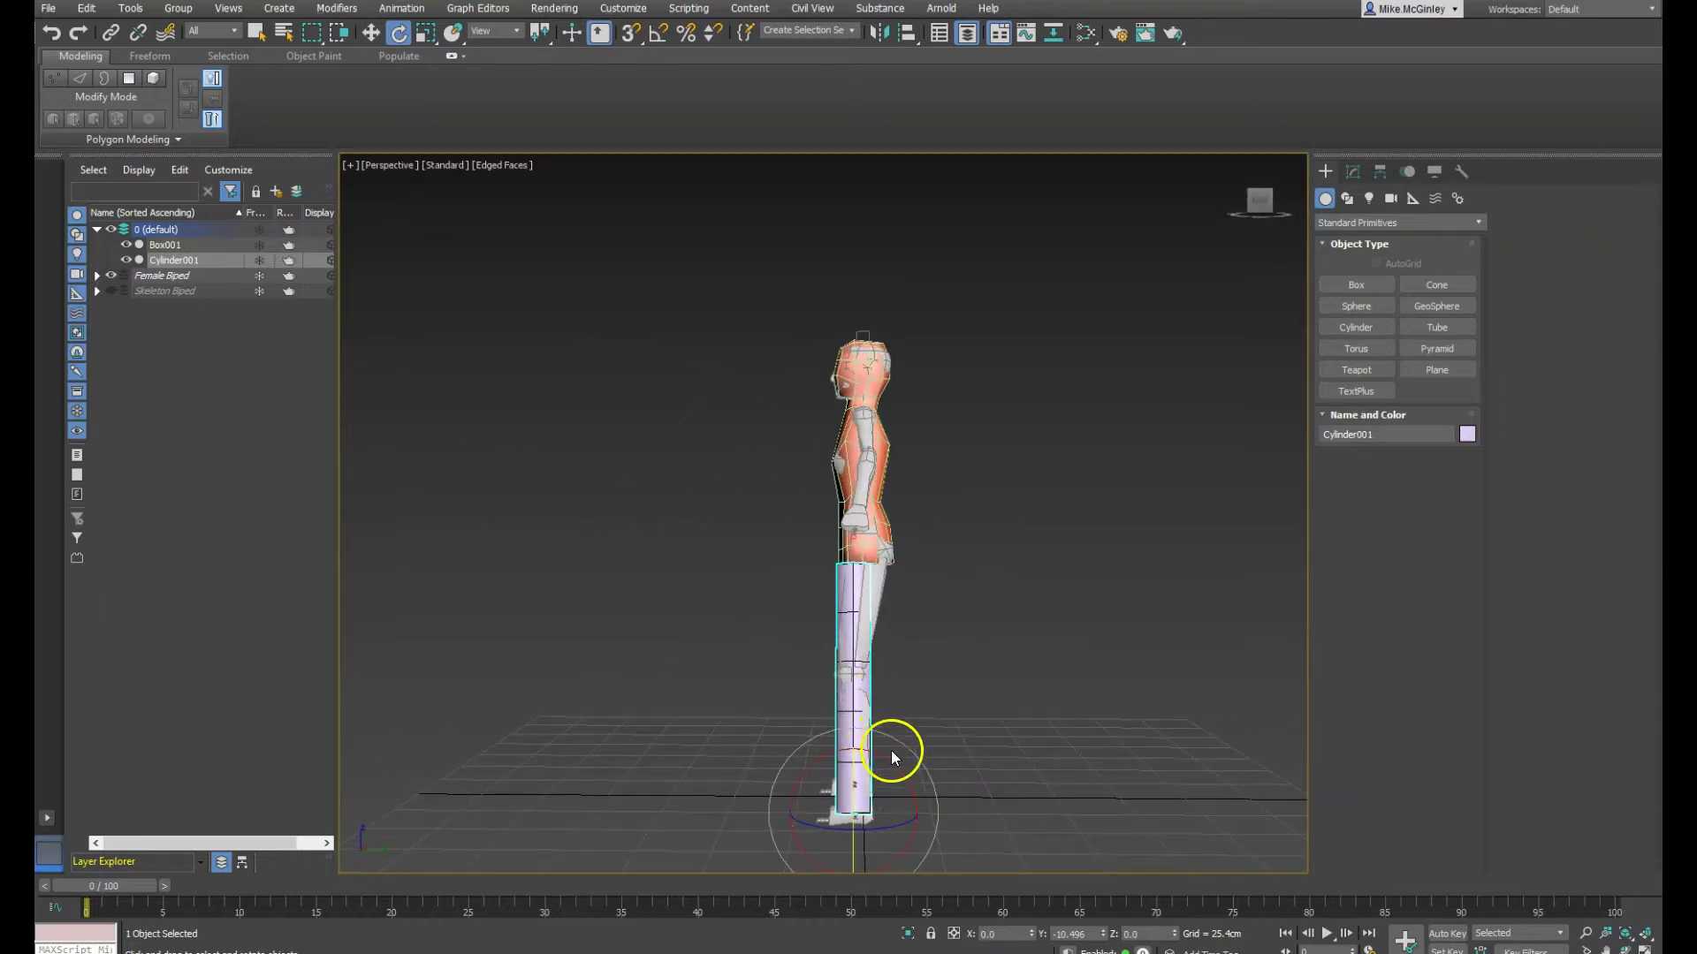
drag(894, 765, 897, 761)
alt+middle_drag(943, 800, 983, 799)
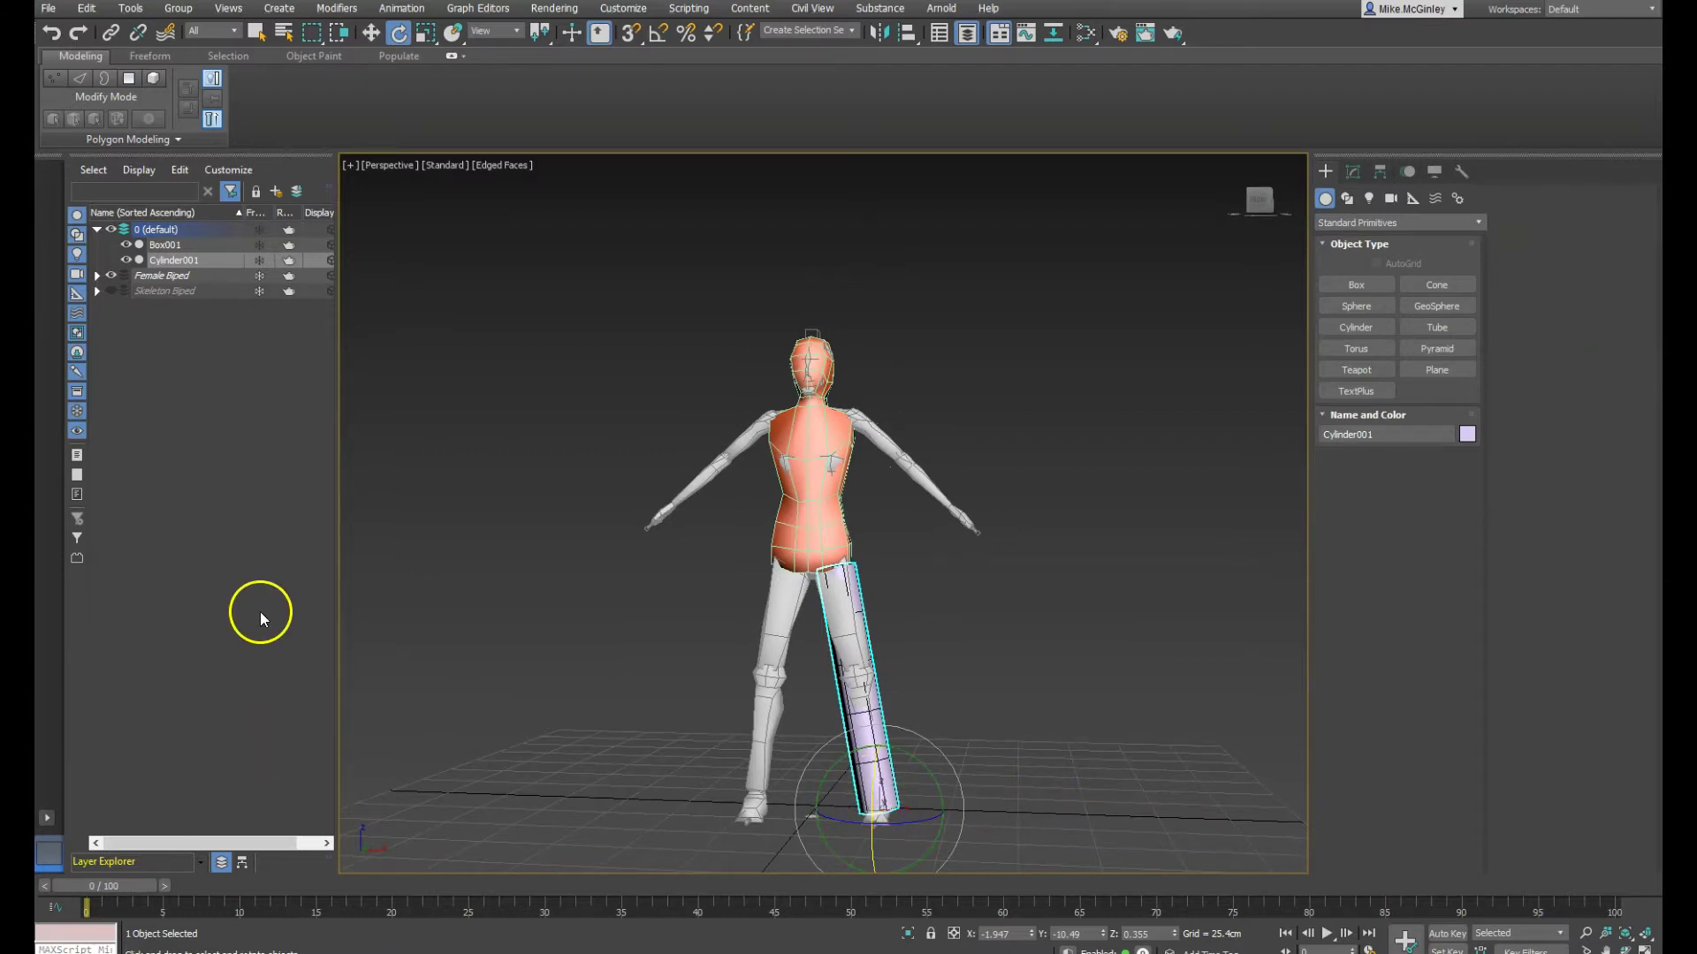
Convert the leg cylinder to an Editable Poly and enter vertex editing
right_click(871, 711)
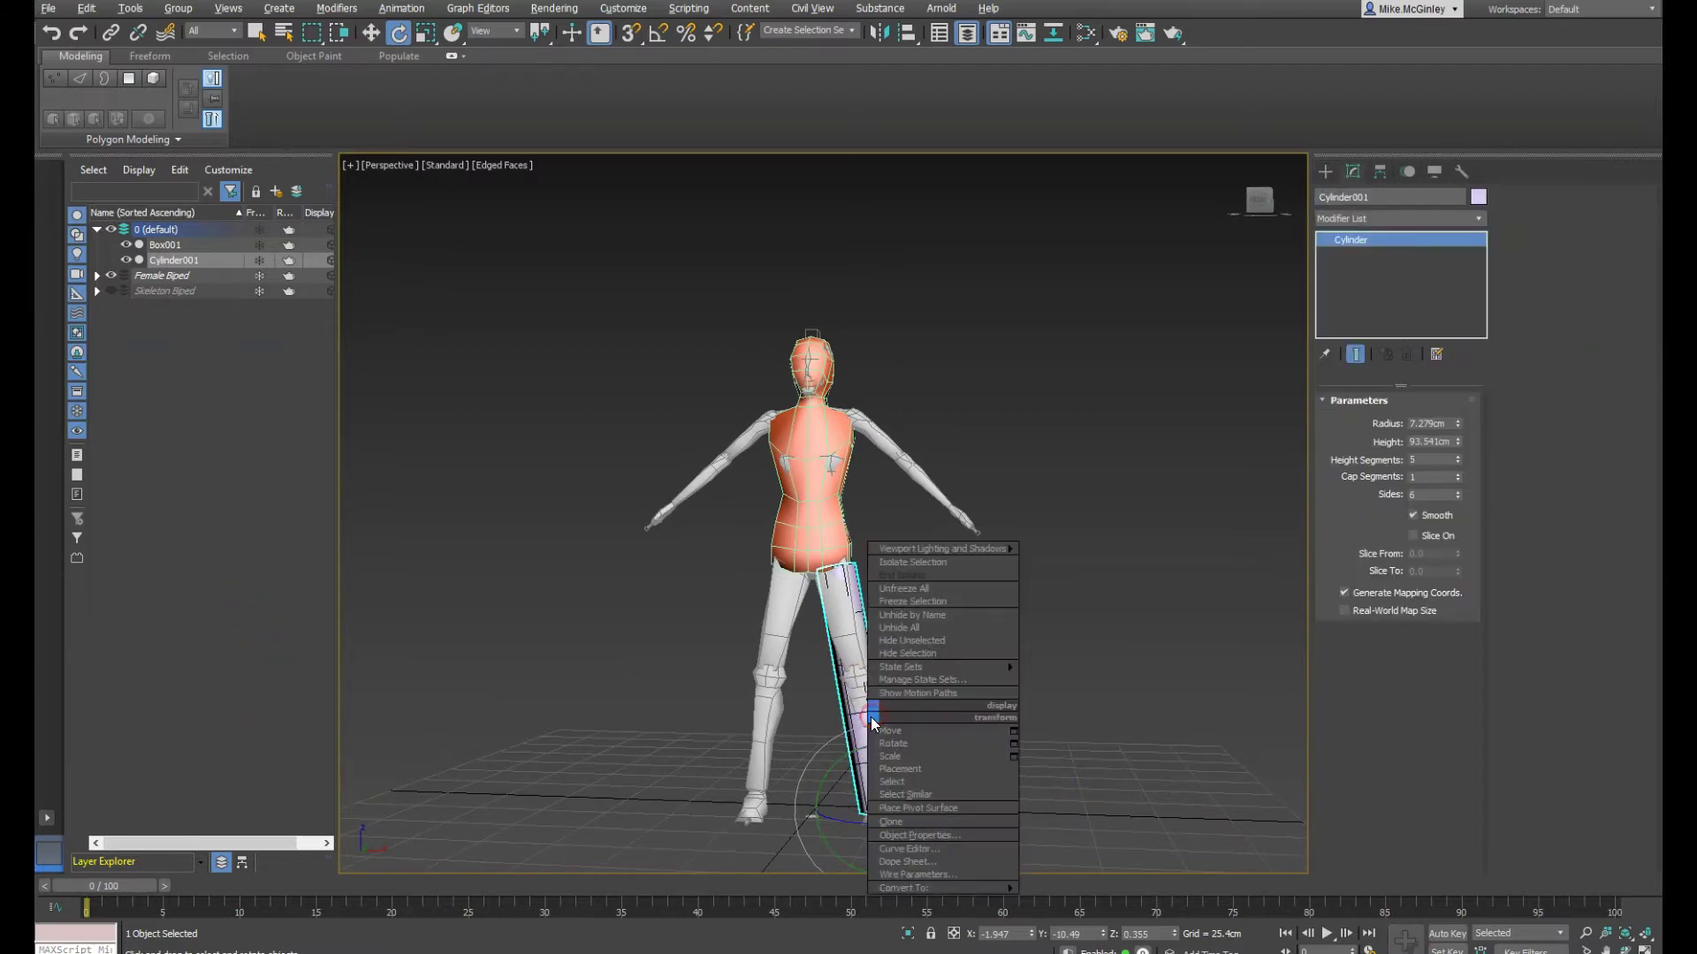
mouse_move(901, 887)
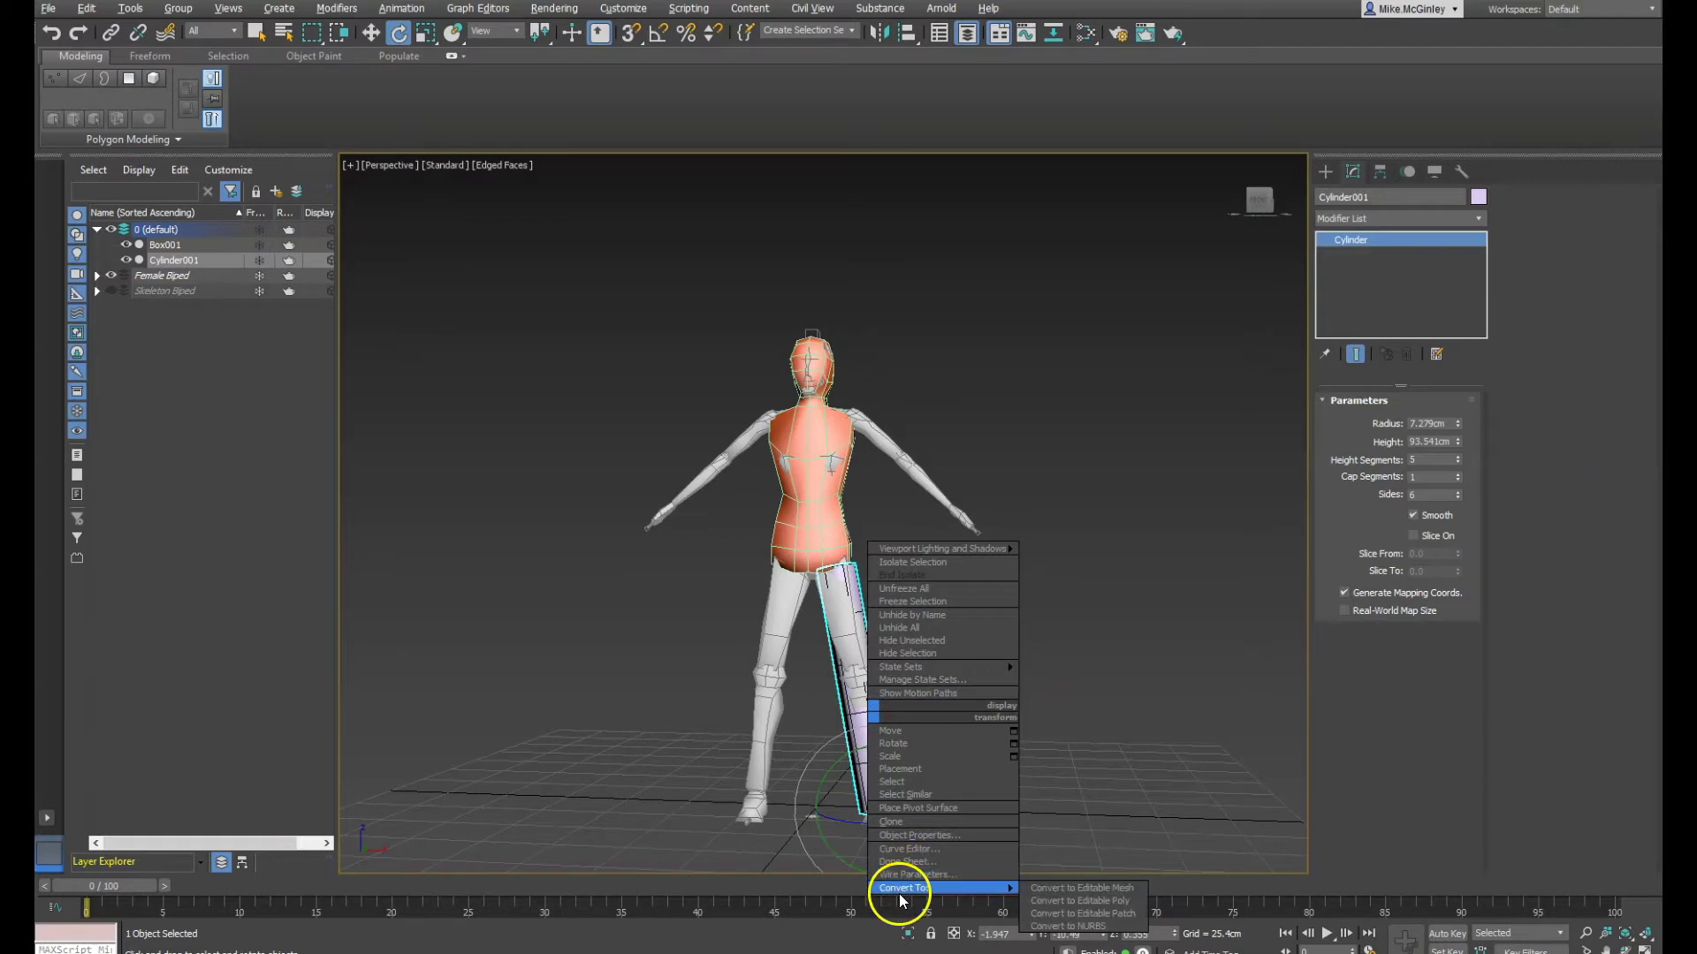
click(1093, 903)
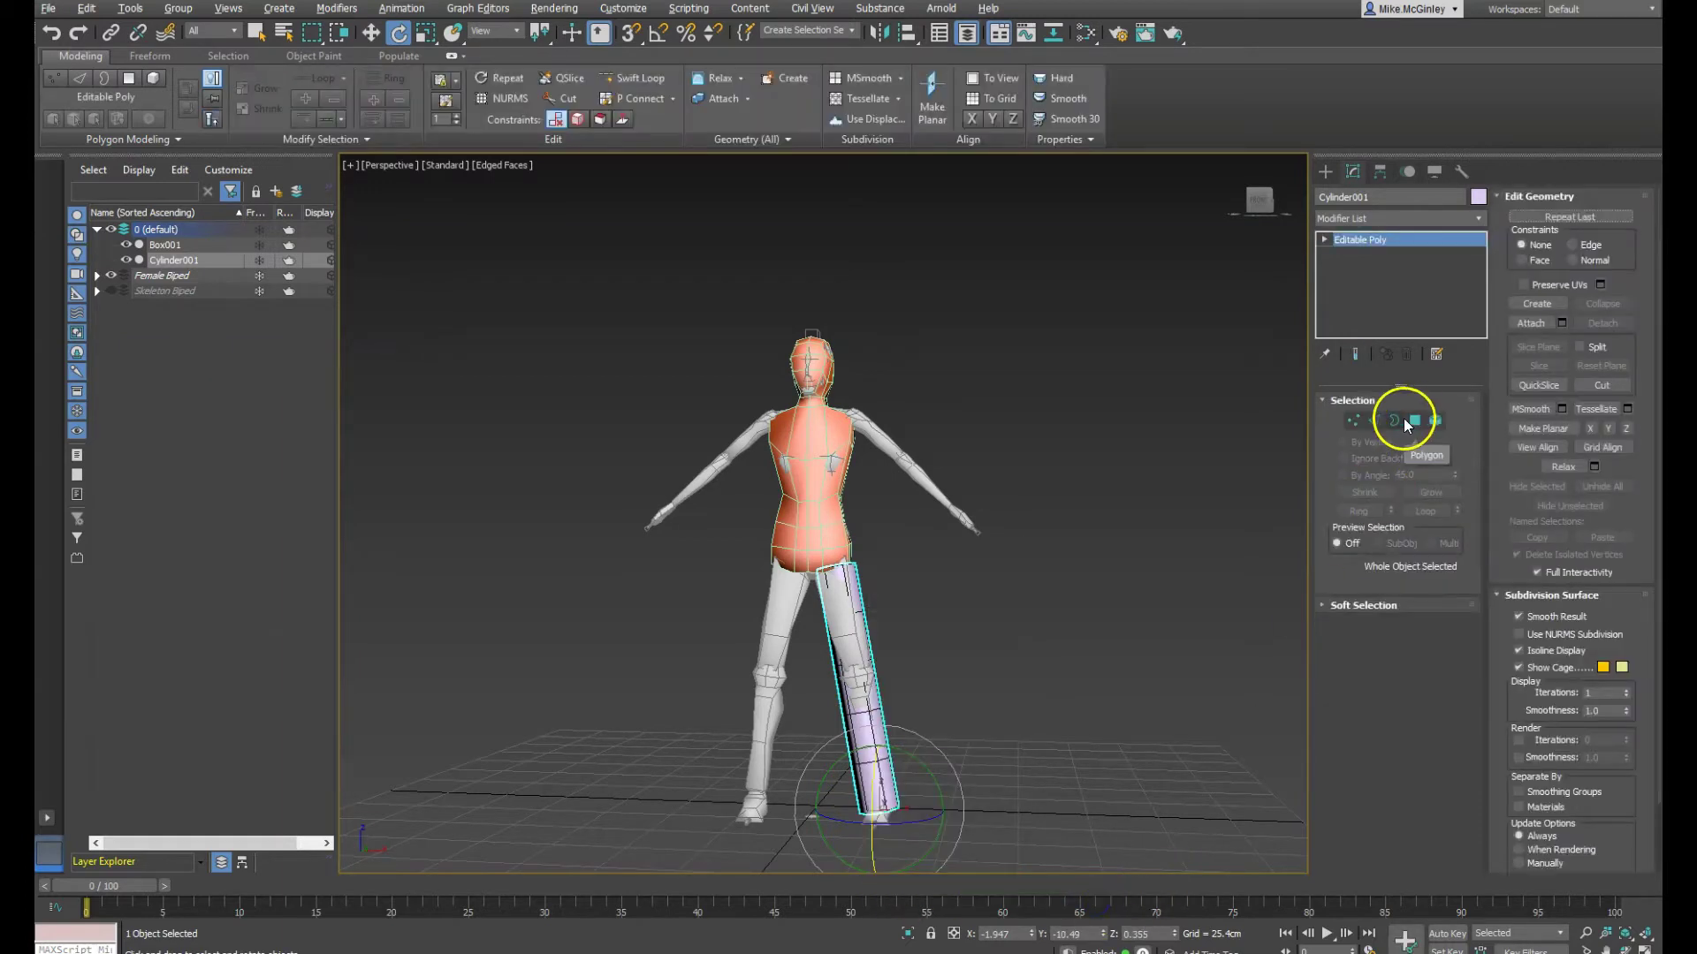
click(1352, 421)
Rotate the cylinder's top ring of vertices to follow the angle of the hip
mouse_move(1079, 598)
alt+middle_down()
mouse_move(1015, 636)
mouse_move(1083, 622)
alt+middle_up()
drag(926, 588, 925, 585)
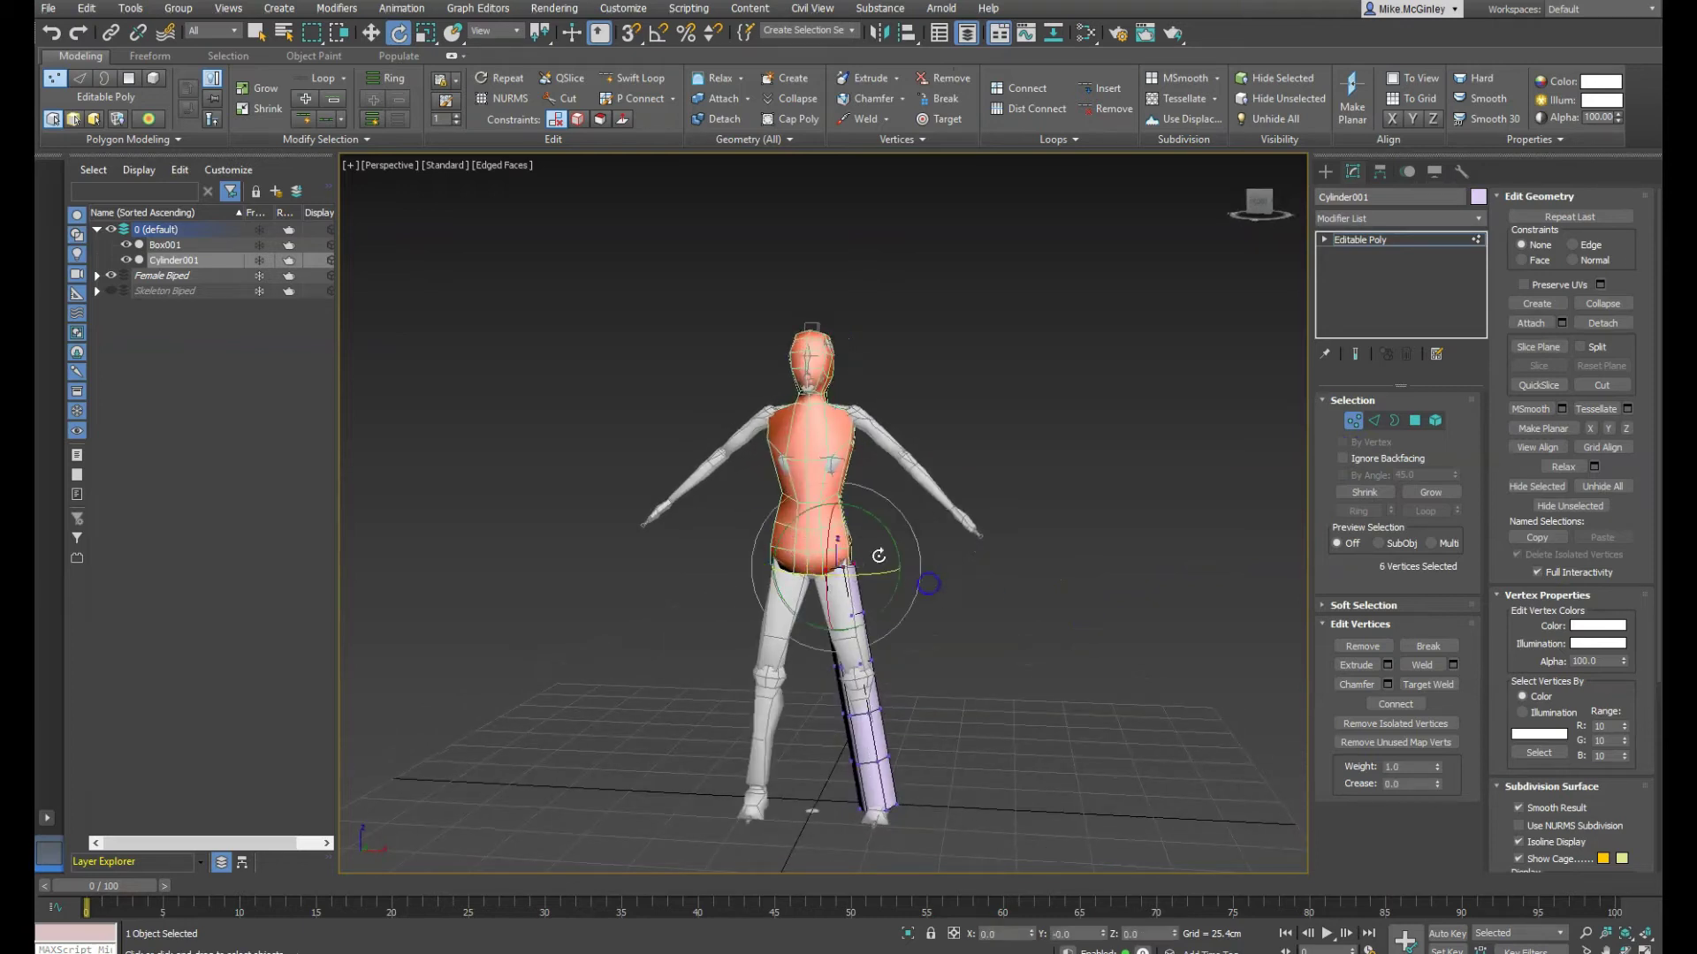
key(w)
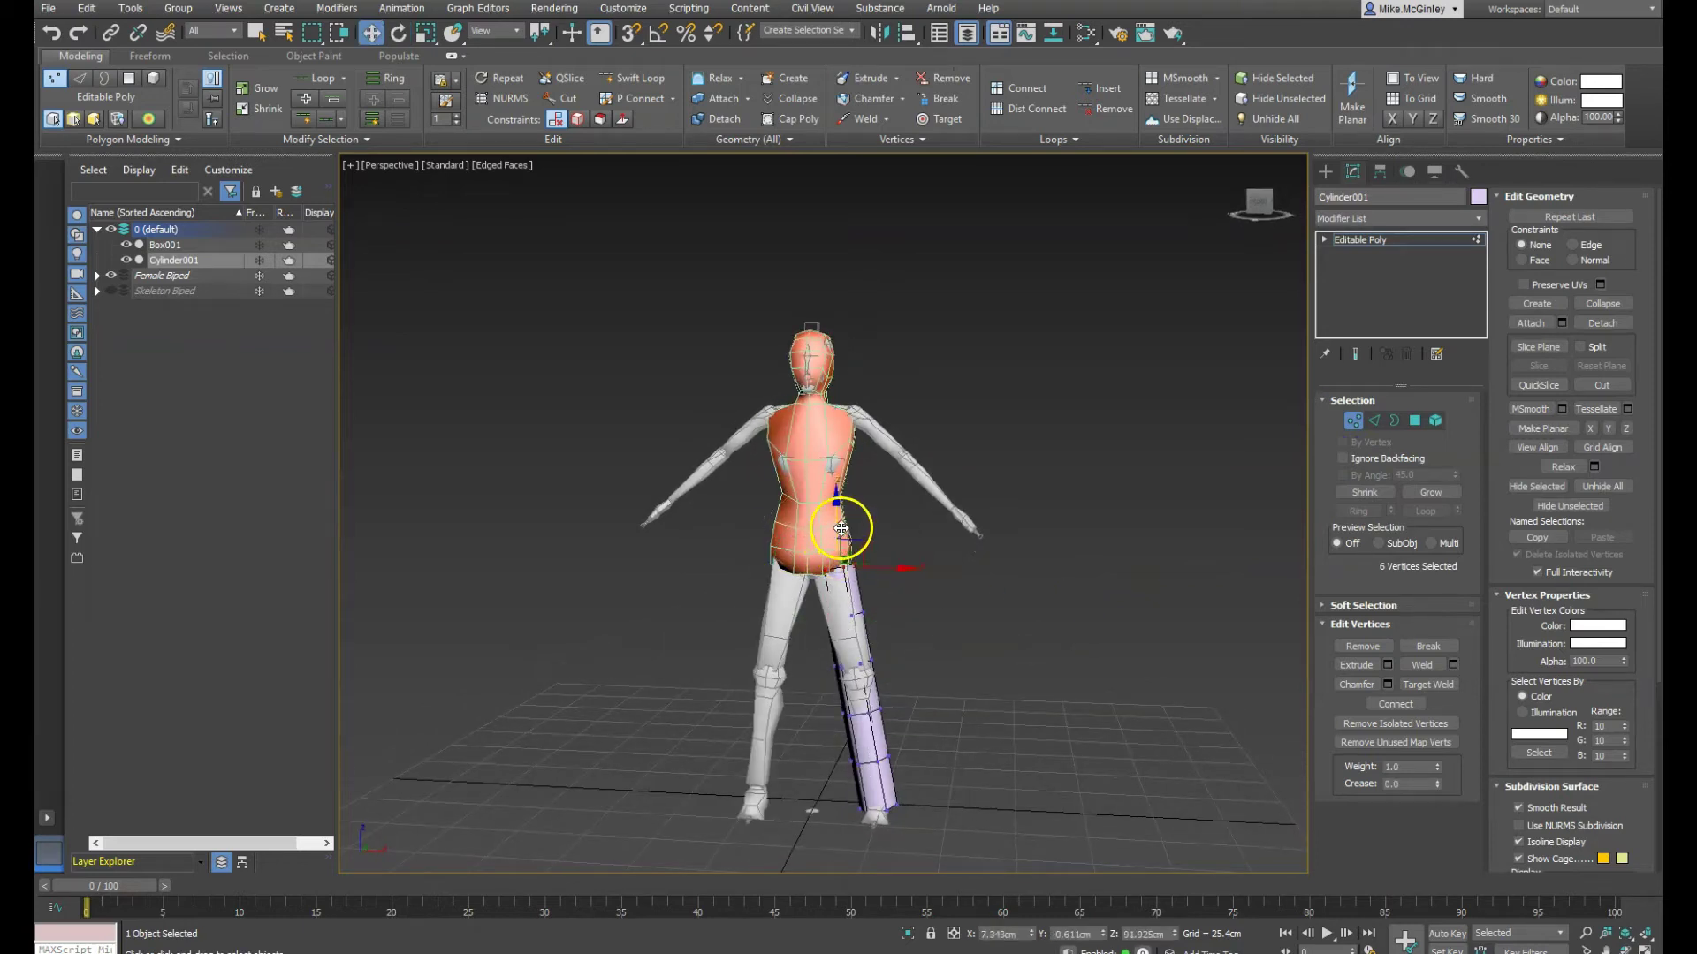
key(e)
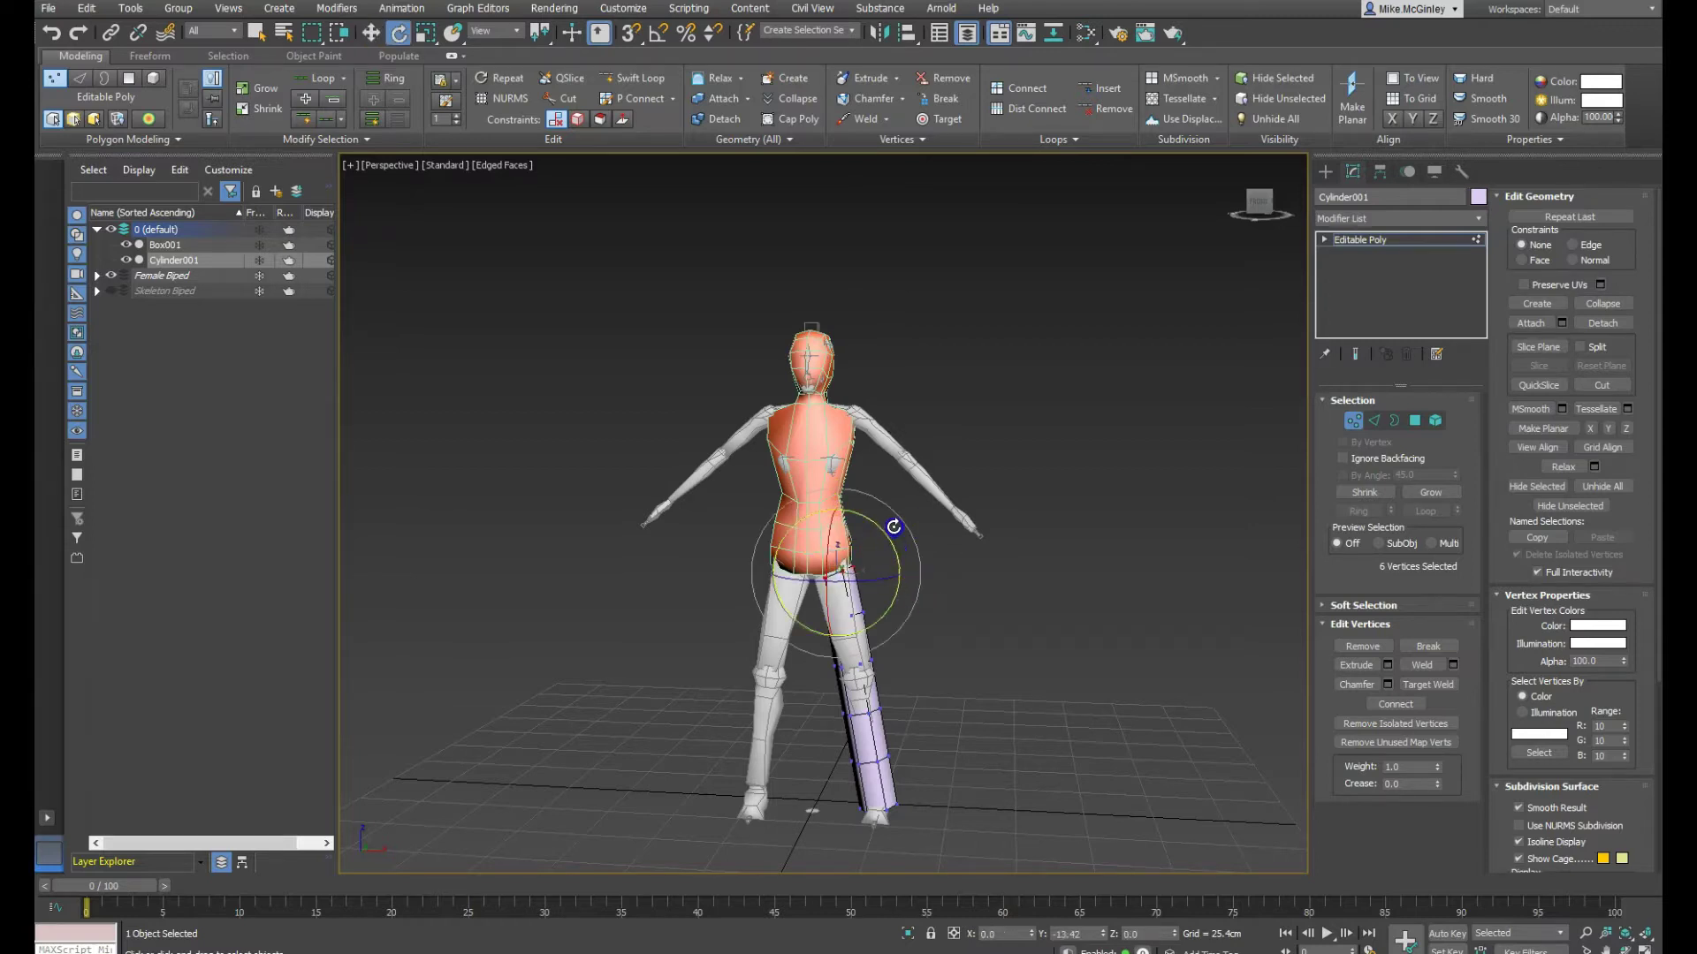
mouse_move(951, 649)
alt+middle_down()
mouse_move(951, 676)
mouse_move(821, 681)
mouse_move(967, 690)
mouse_move(970, 664)
alt+middle_up()
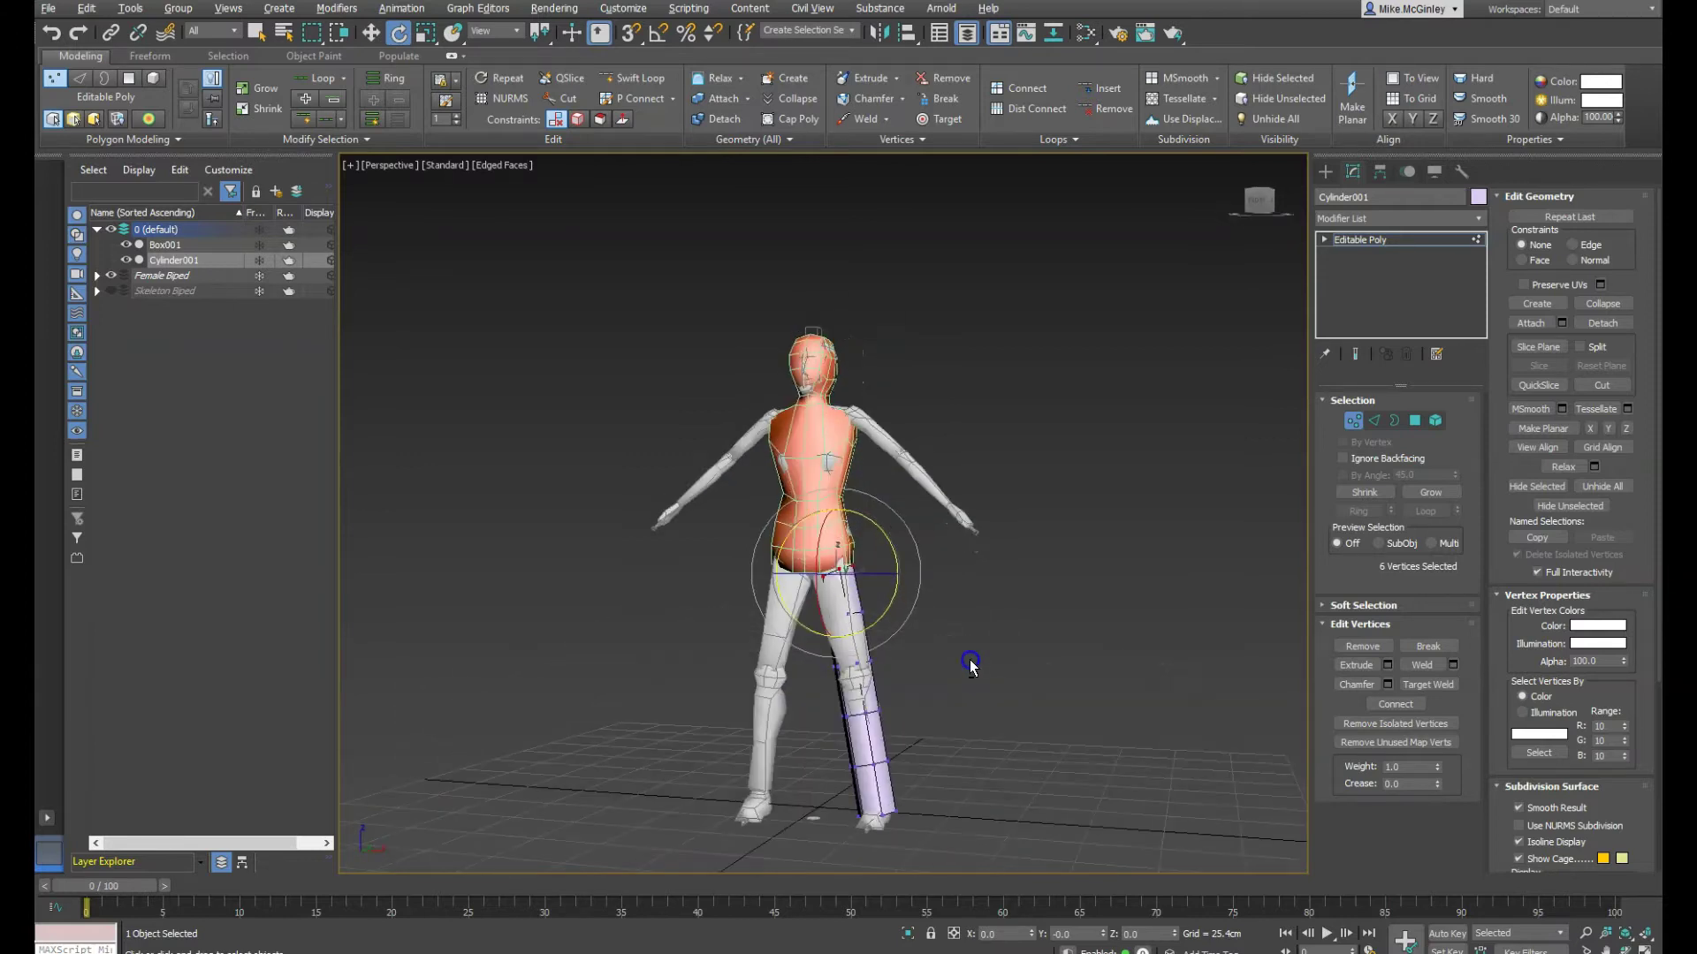
Adjust the cylinder's bottom ring of vertices and scale it down to fit the ankle
mouse_move(919, 820)
mouse_down()
mouse_move(876, 757)
mouse_move(898, 803)
mouse_move(917, 798)
mouse_up()
key(w)
key(e)
key(r)
drag(889, 814, 881, 821)
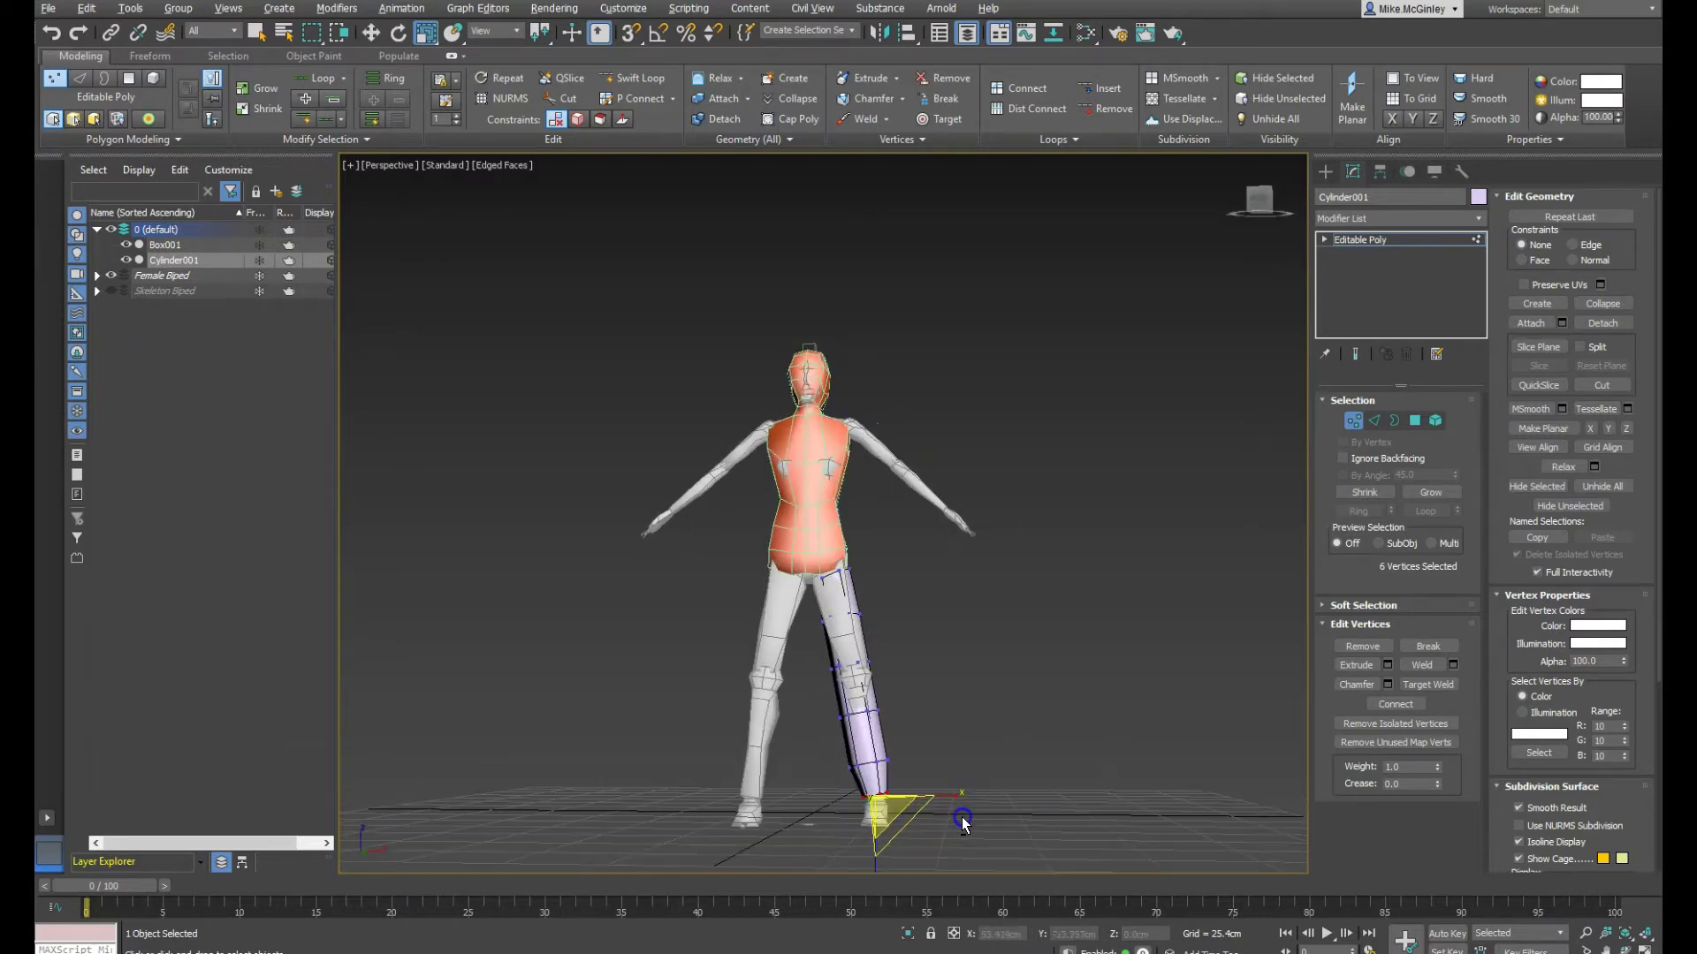
Move the lower calf ring and the ankle ring of vertices backward along Y to line up with the biped's lower leg
scroll(951, 815, up, 6)
alt+middle_drag(867, 767, 788, 793)
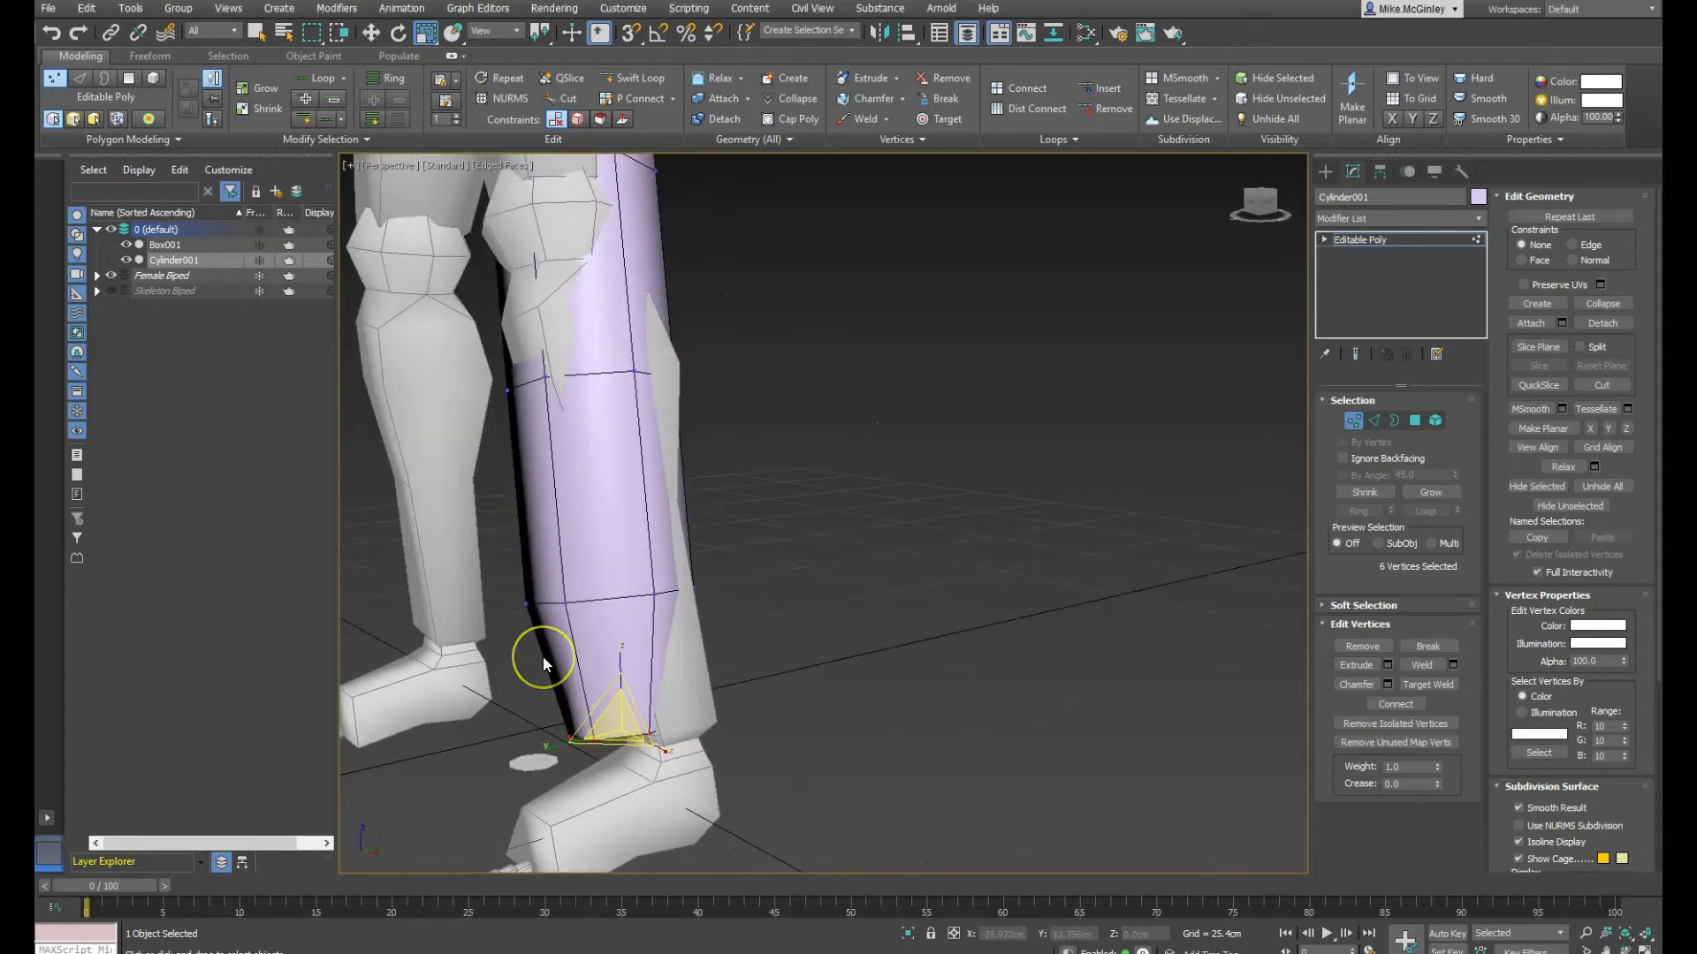
drag(505, 588, 838, 627)
drag(522, 530, 835, 620)
key(w)
alt+middle_drag(803, 676, 644, 674)
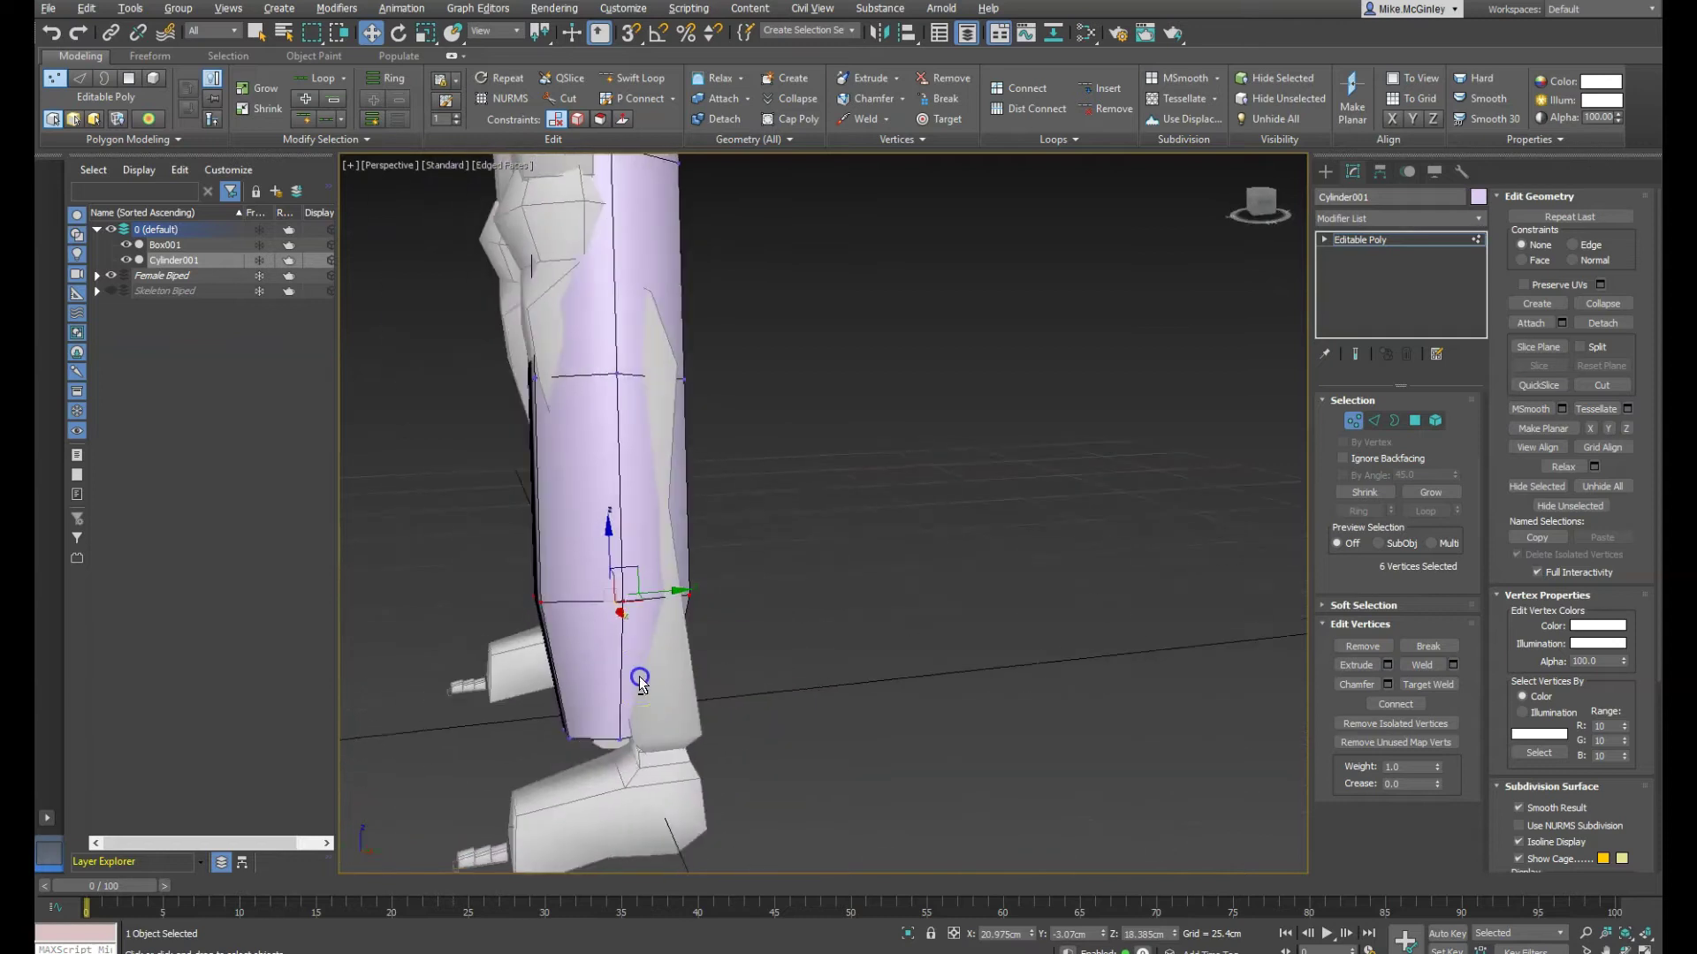
drag(663, 595, 691, 591)
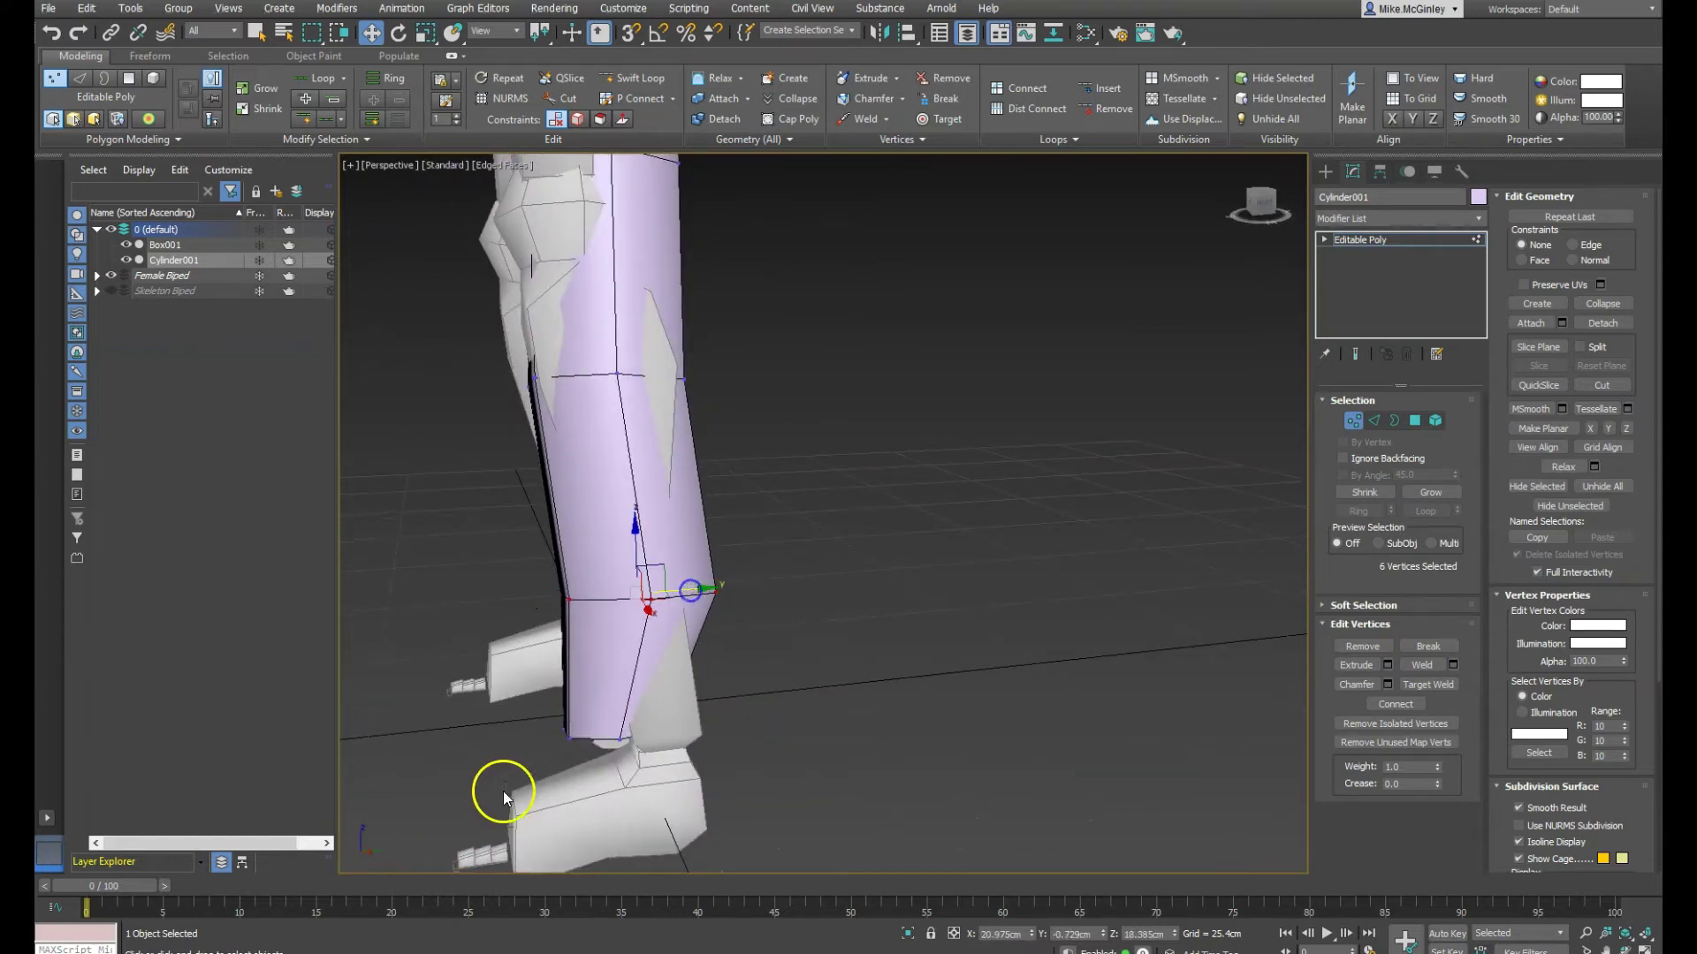
drag(546, 710, 881, 765)
drag(674, 719, 719, 712)
Raise the lower calf ring of vertices along Z toward the fullest part of the calf
alt+middle_drag(848, 656, 921, 660)
drag(501, 556, 880, 650)
alt+middle_drag(828, 644, 717, 654)
drag(616, 557, 631, 483)
Raise the next ring of vertices above the calf along Z, including the vertex left out of the selection
alt+middle_drag(806, 730, 833, 670)
drag(444, 395, 777, 456)
drag(575, 378, 583, 335)
alt+middle_drag(587, 410, 826, 491)
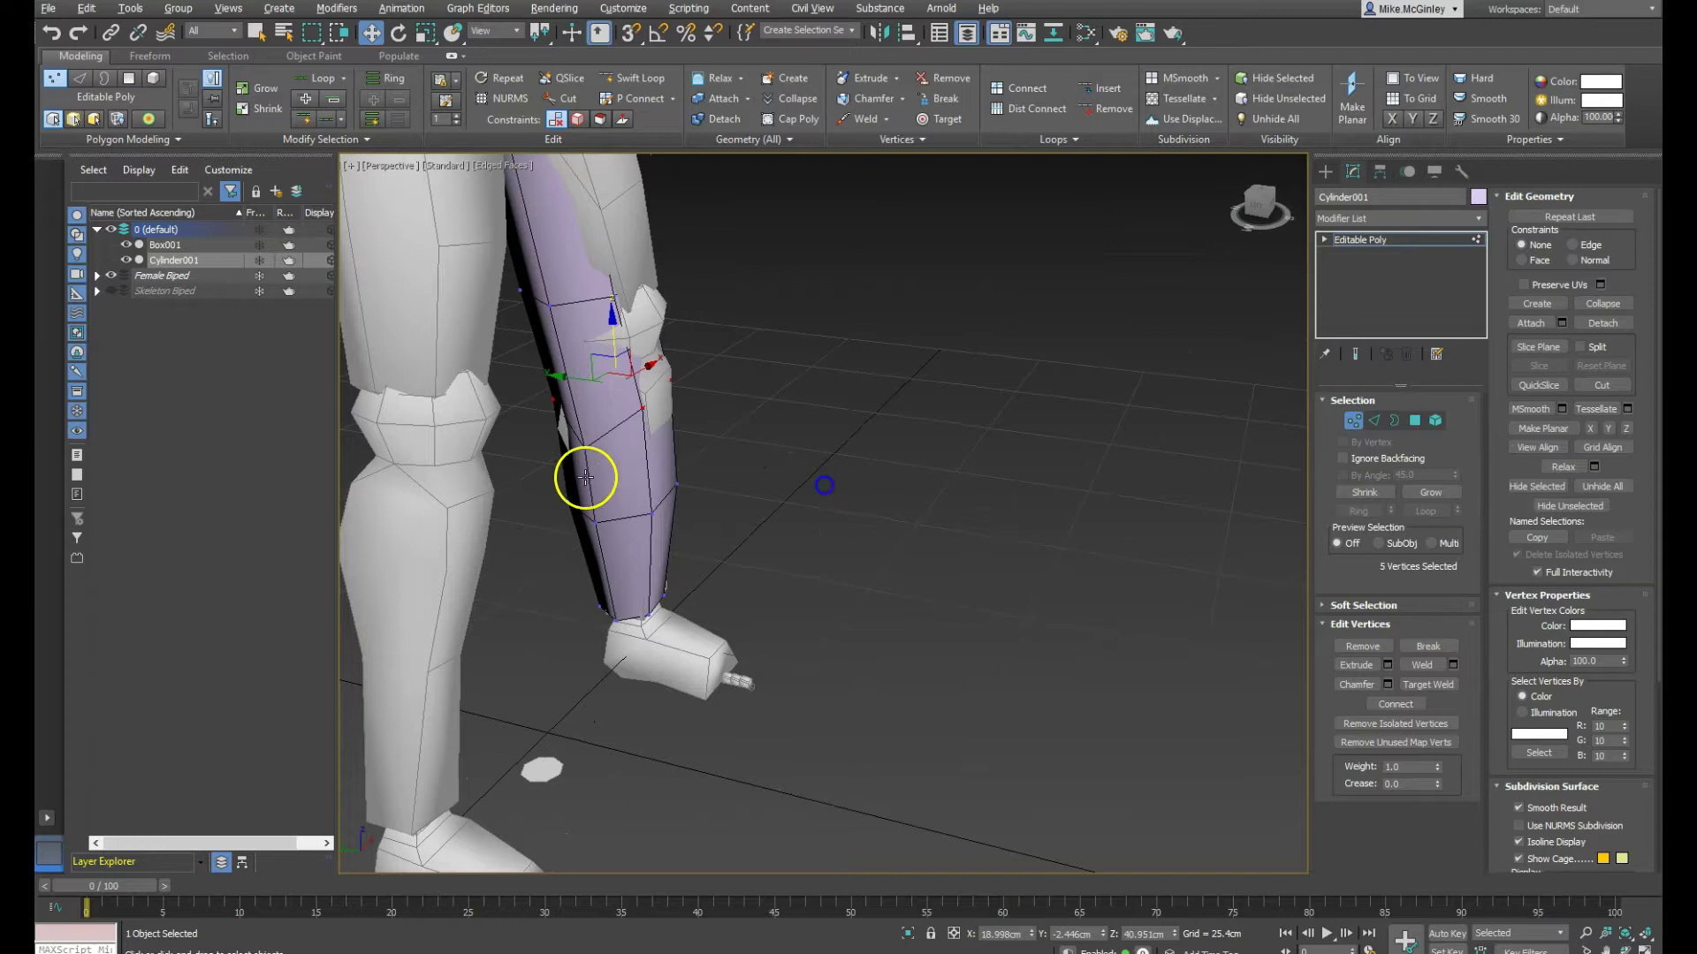
click(583, 450)
drag(587, 437, 581, 390)
alt+middle_drag(581, 390, 530, 525)
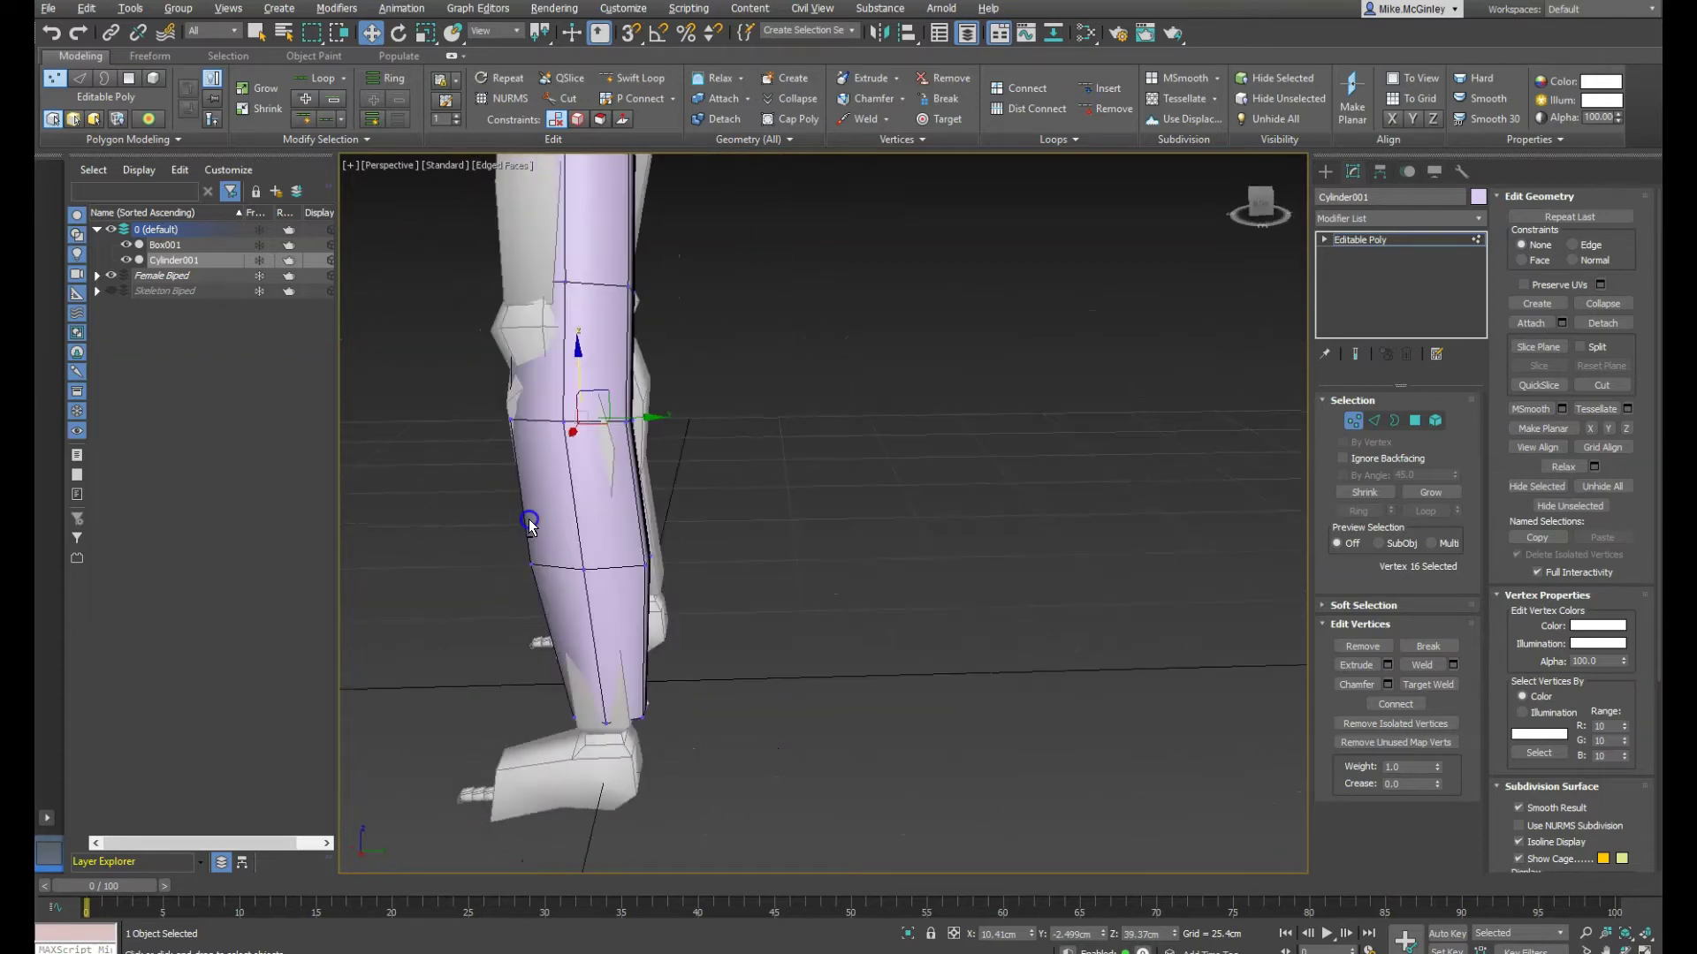
alt+middle_drag(765, 604, 936, 586)
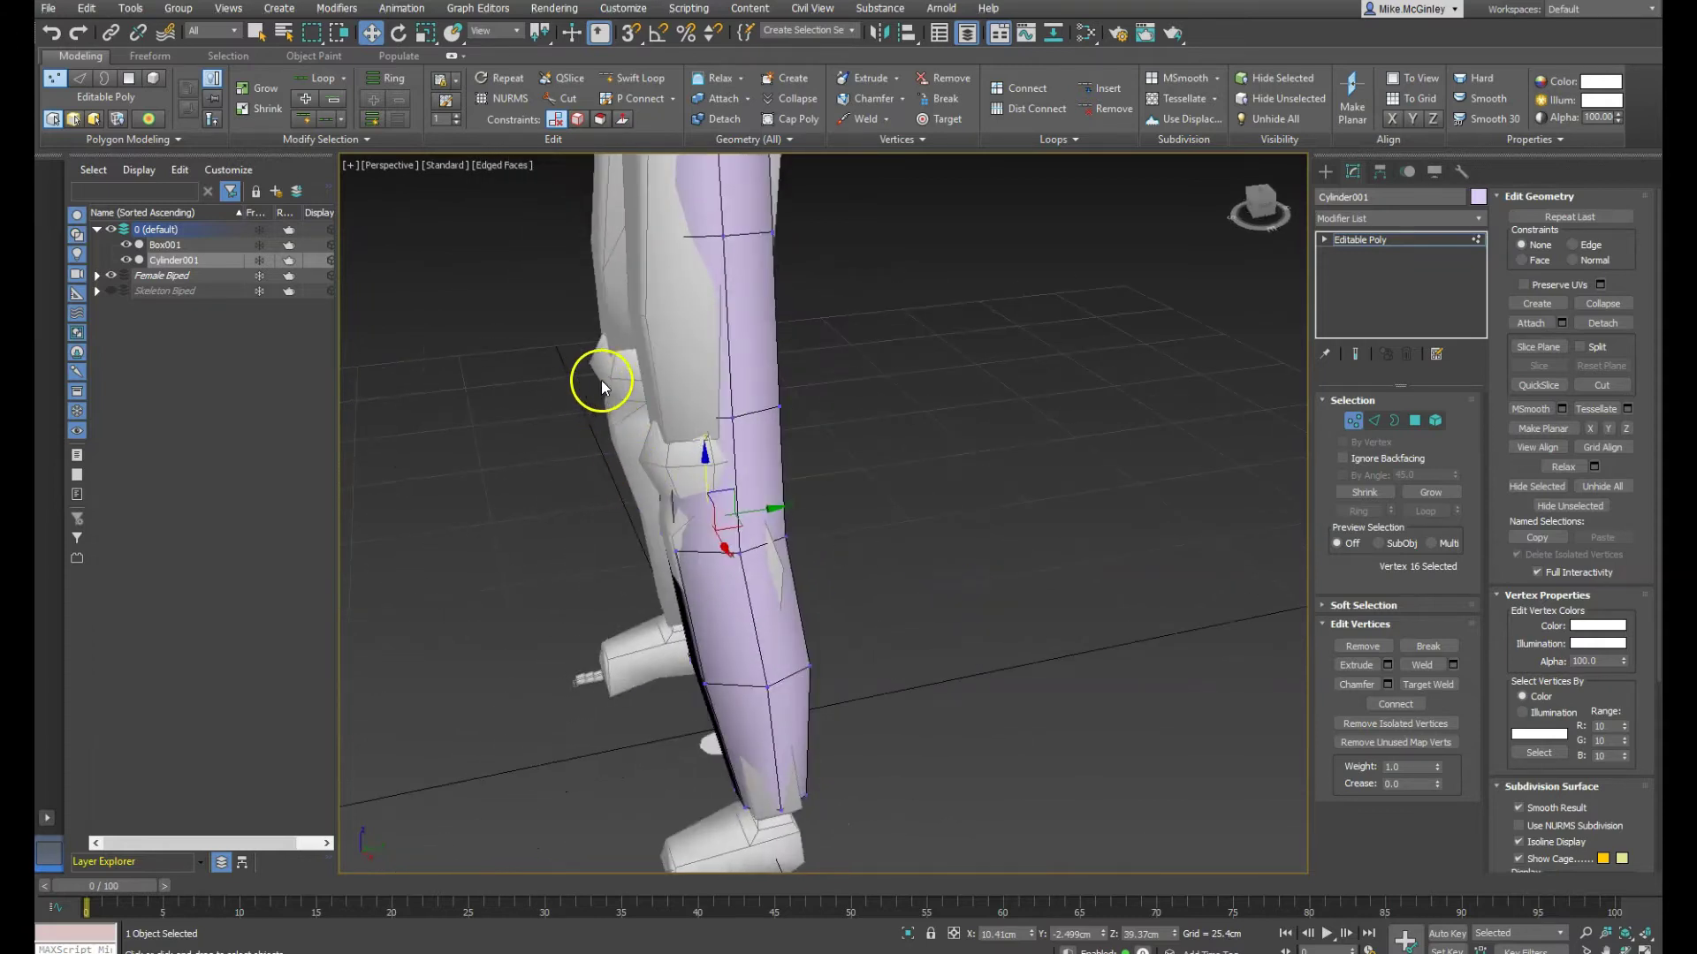
Move the knee ring forward and adjust its individual rear and inner vertices along Y to fit the biped's leg
drag(625, 387, 725, 406)
alt+middle_drag(911, 479, 810, 480)
click(713, 447)
alt+middle_drag(713, 450, 792, 481)
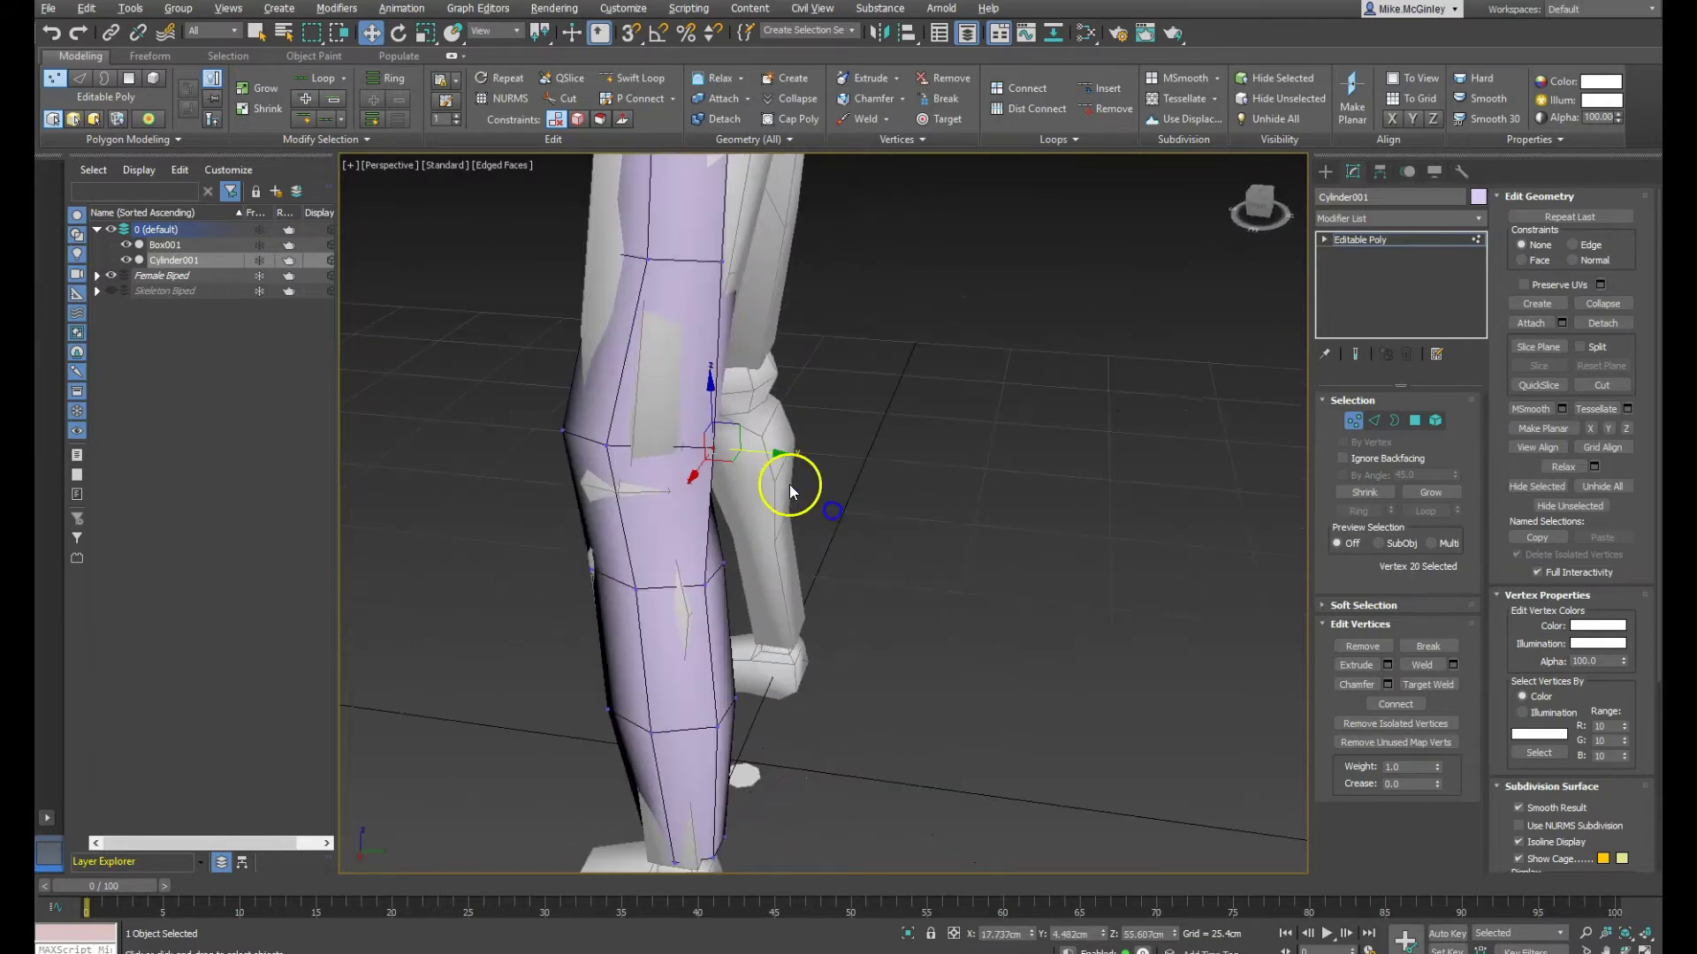
drag(763, 457, 738, 455)
alt+middle_drag(864, 492, 707, 490)
click(730, 477)
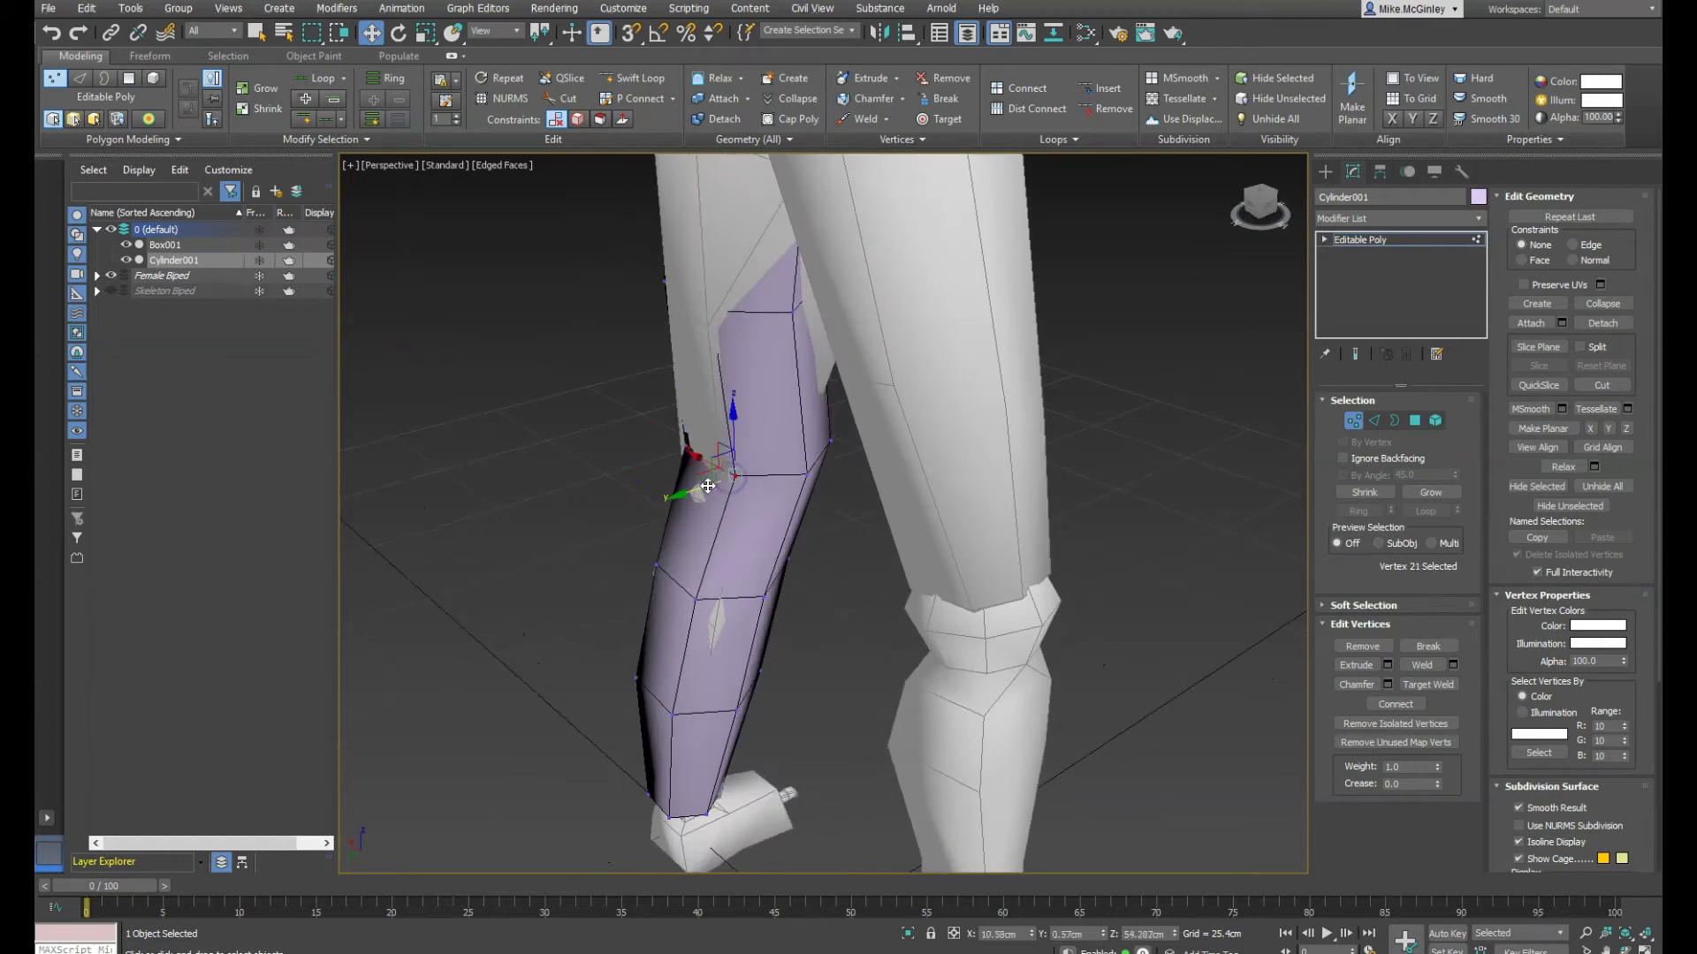
drag(707, 487, 695, 492)
alt+middle_drag(972, 548, 937, 527)
alt+middle_drag(840, 436, 804, 388)
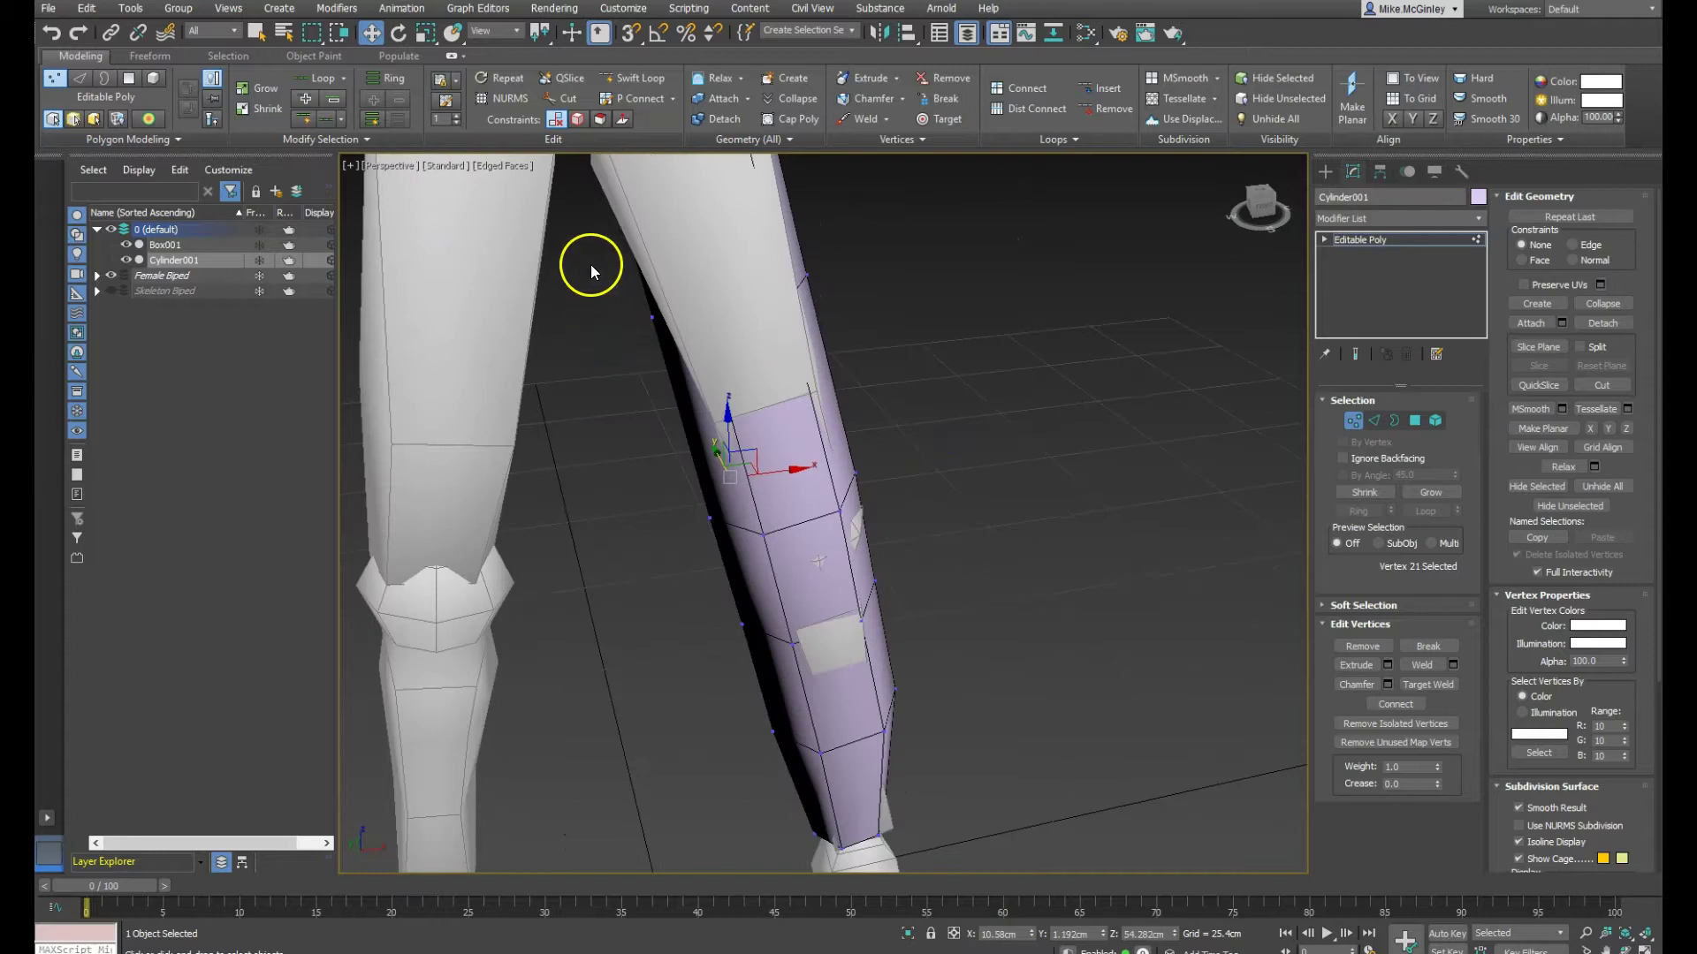
Scale up the mid-thigh ring of vertices to about 118% and shift it slightly inward along X
drag(965, 389, 966, 390)
key(r)
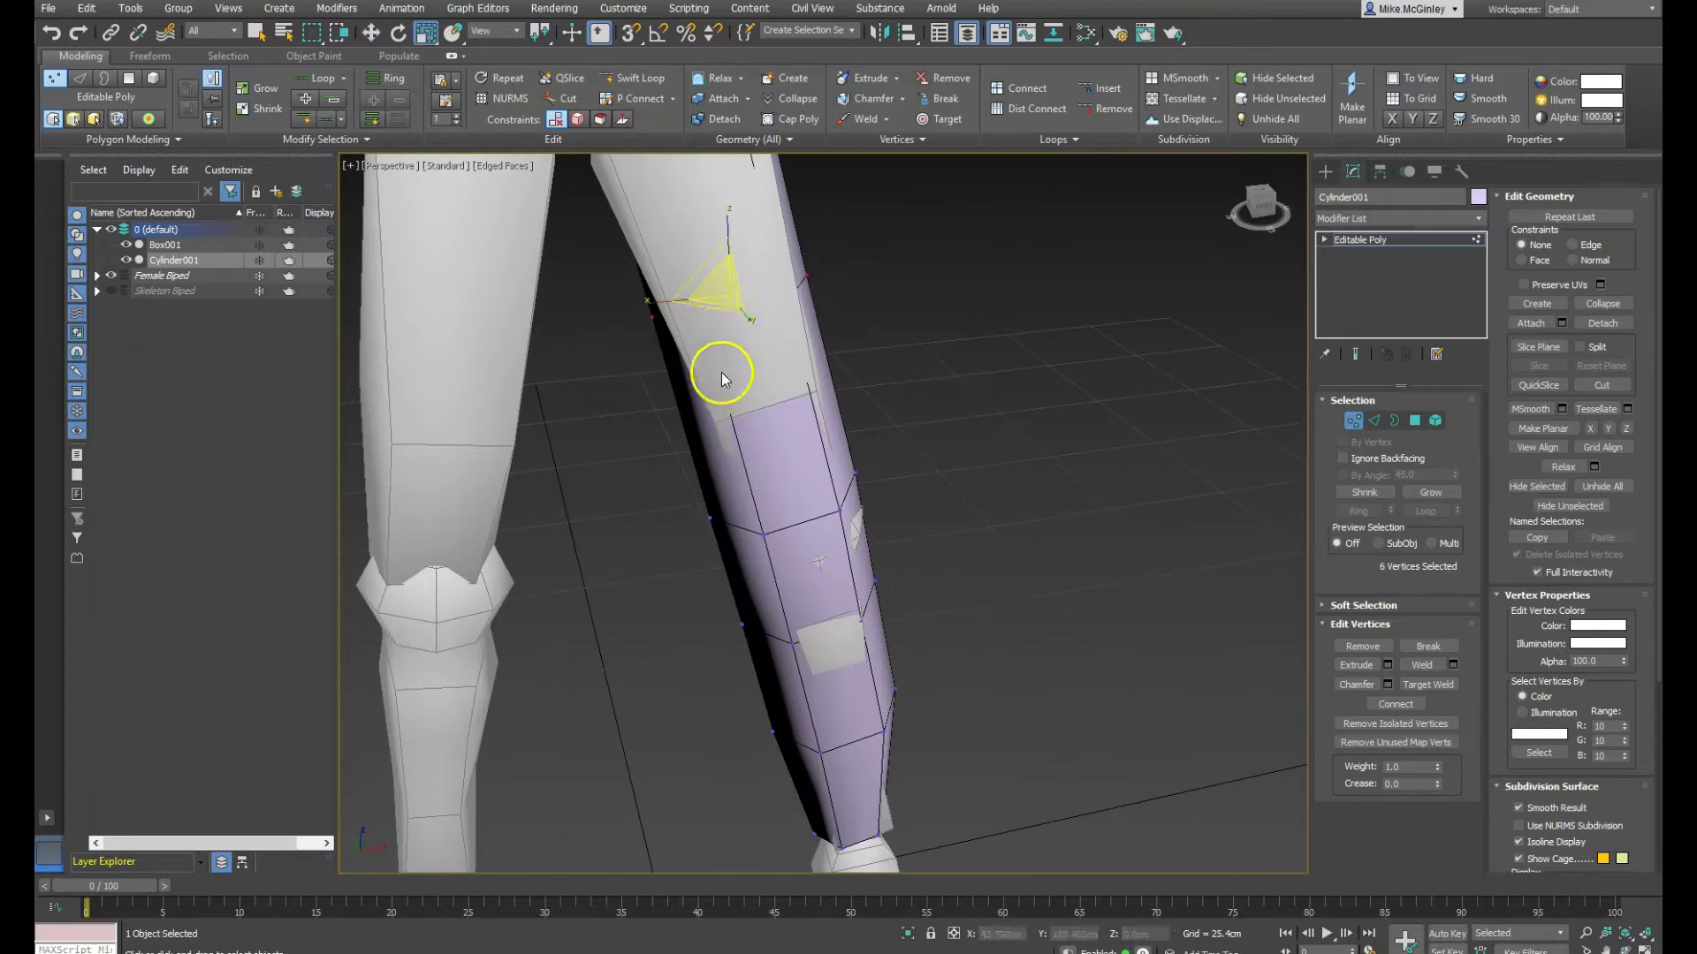
drag(719, 284, 739, 265)
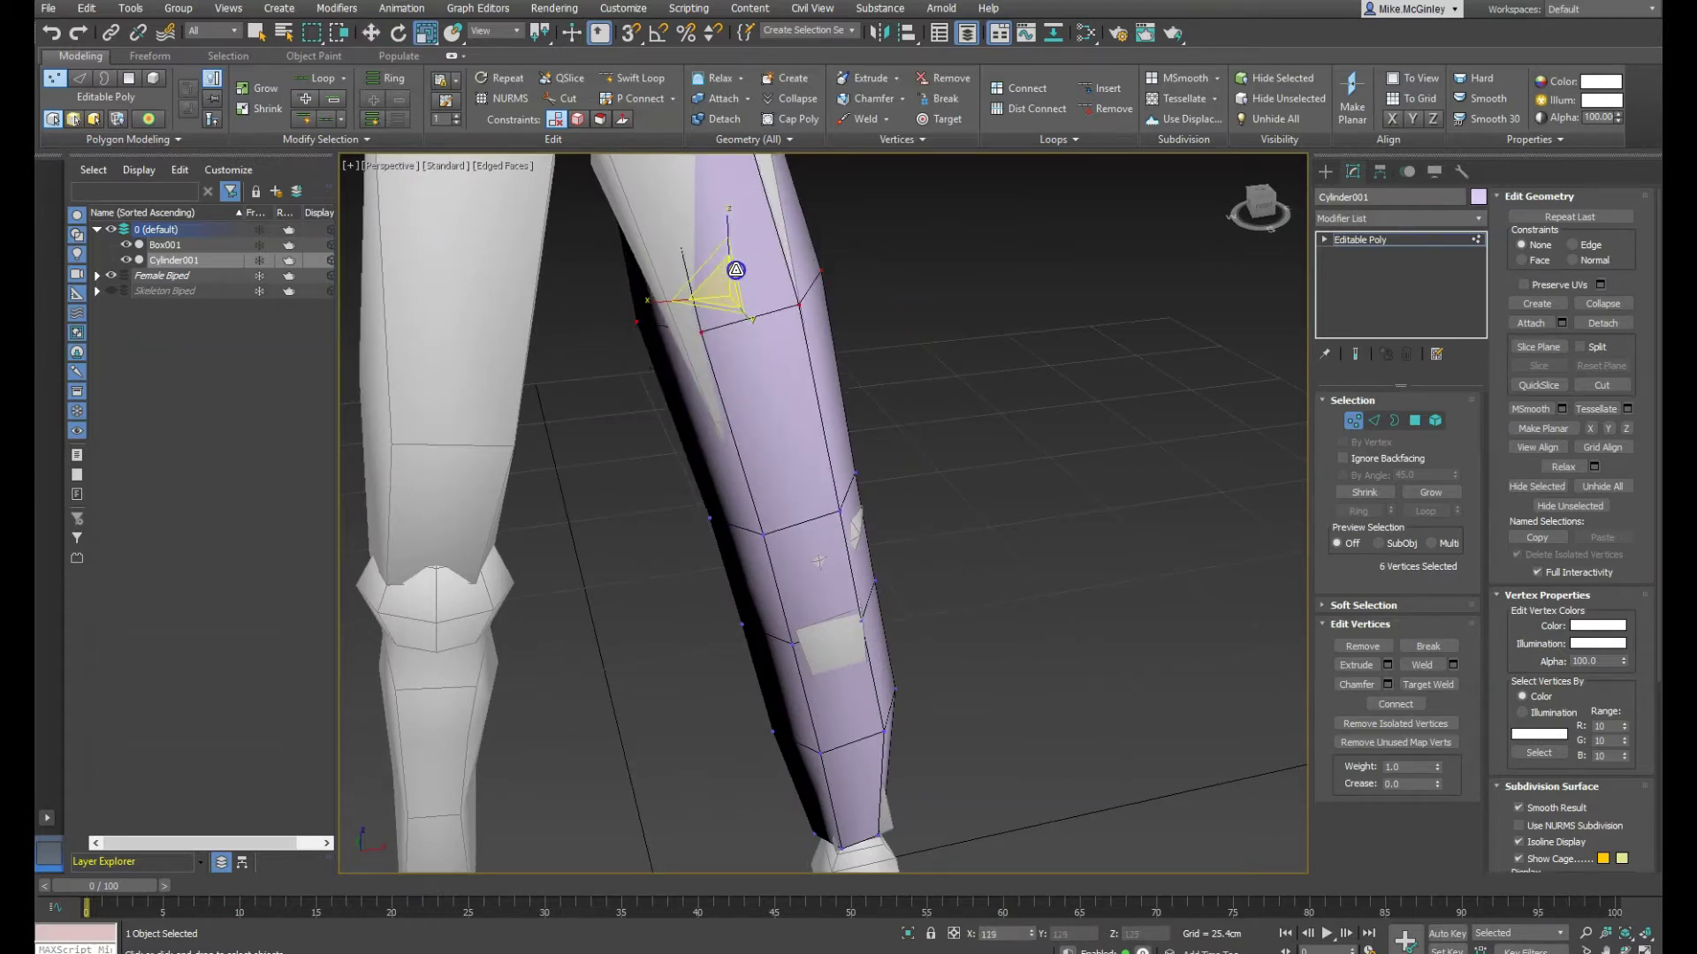
alt+middle_drag(1015, 458, 900, 419)
key(w)
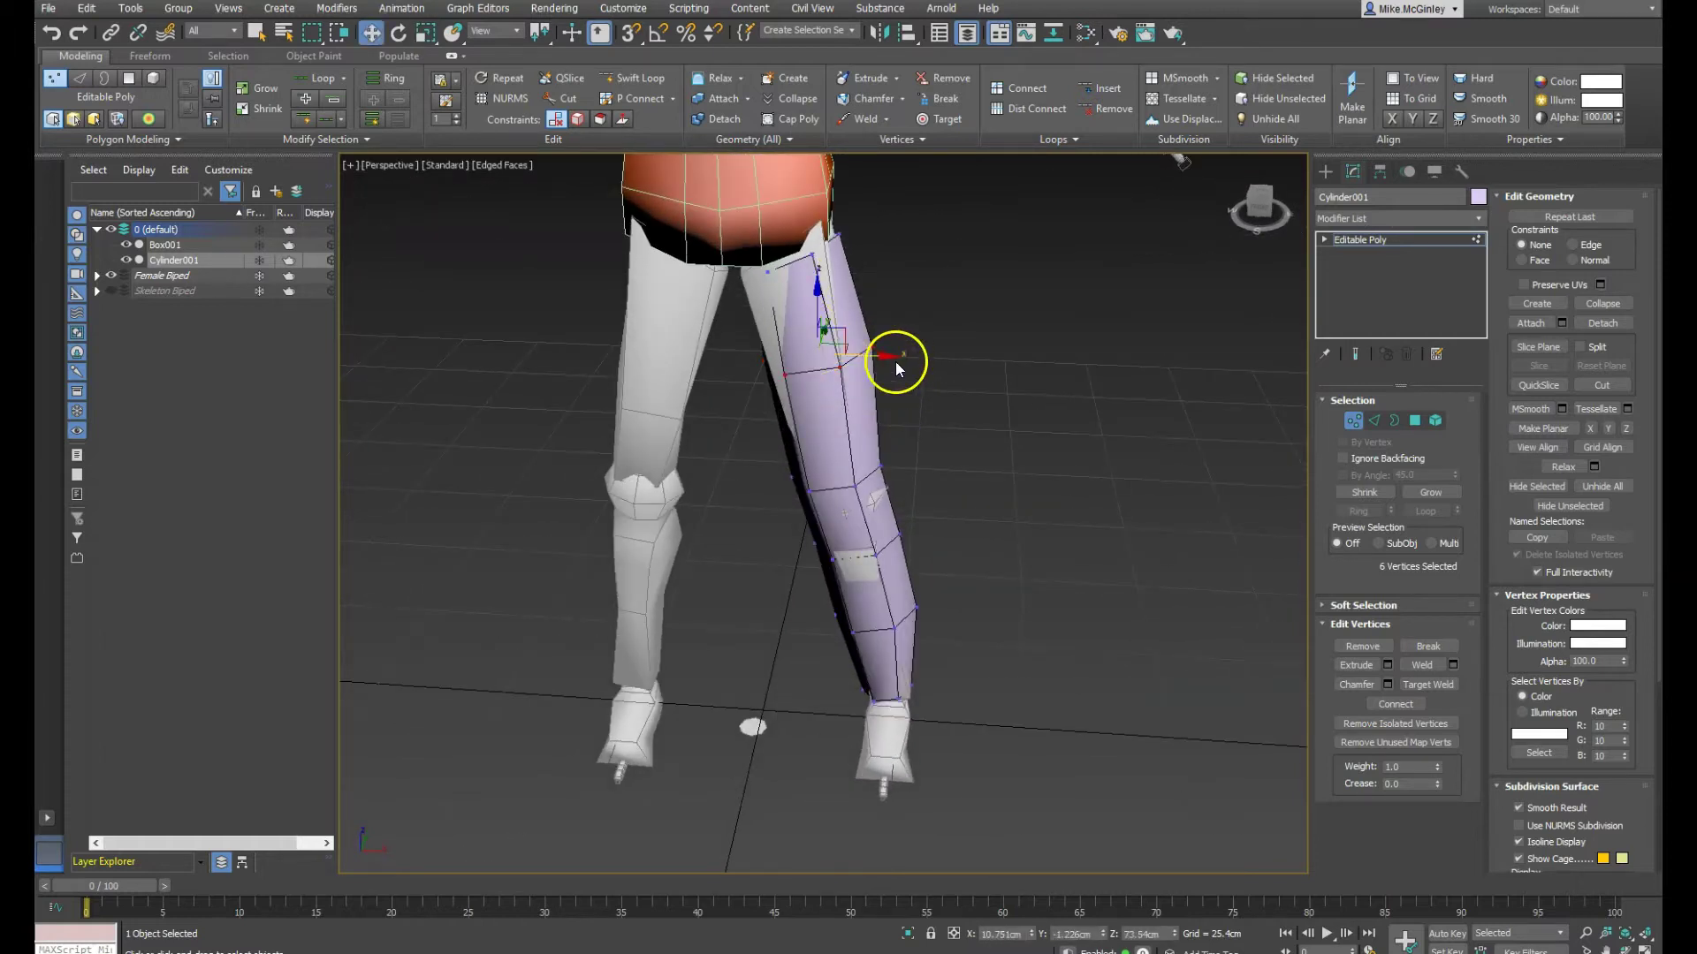
drag(879, 354, 875, 352)
Move the knee ring of vertices down along Z to line up with the biped's knee joint
alt+middle_drag(980, 421, 817, 406)
alt+middle_drag(714, 491, 613, 432)
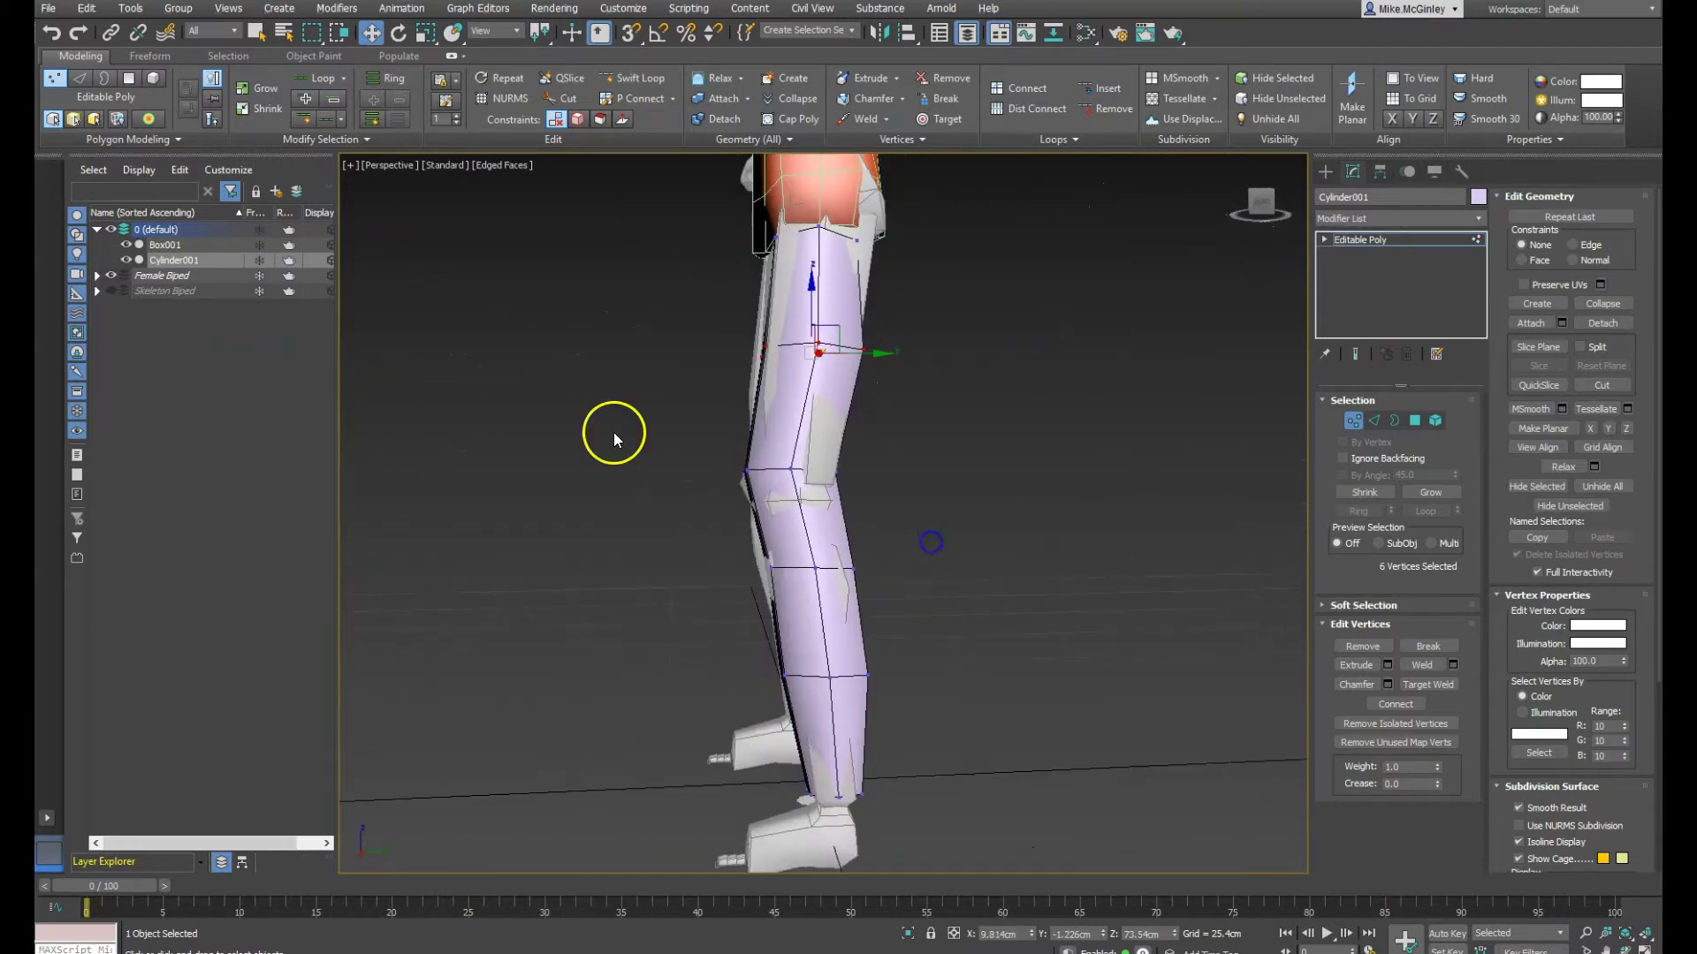
drag(888, 511, 889, 512)
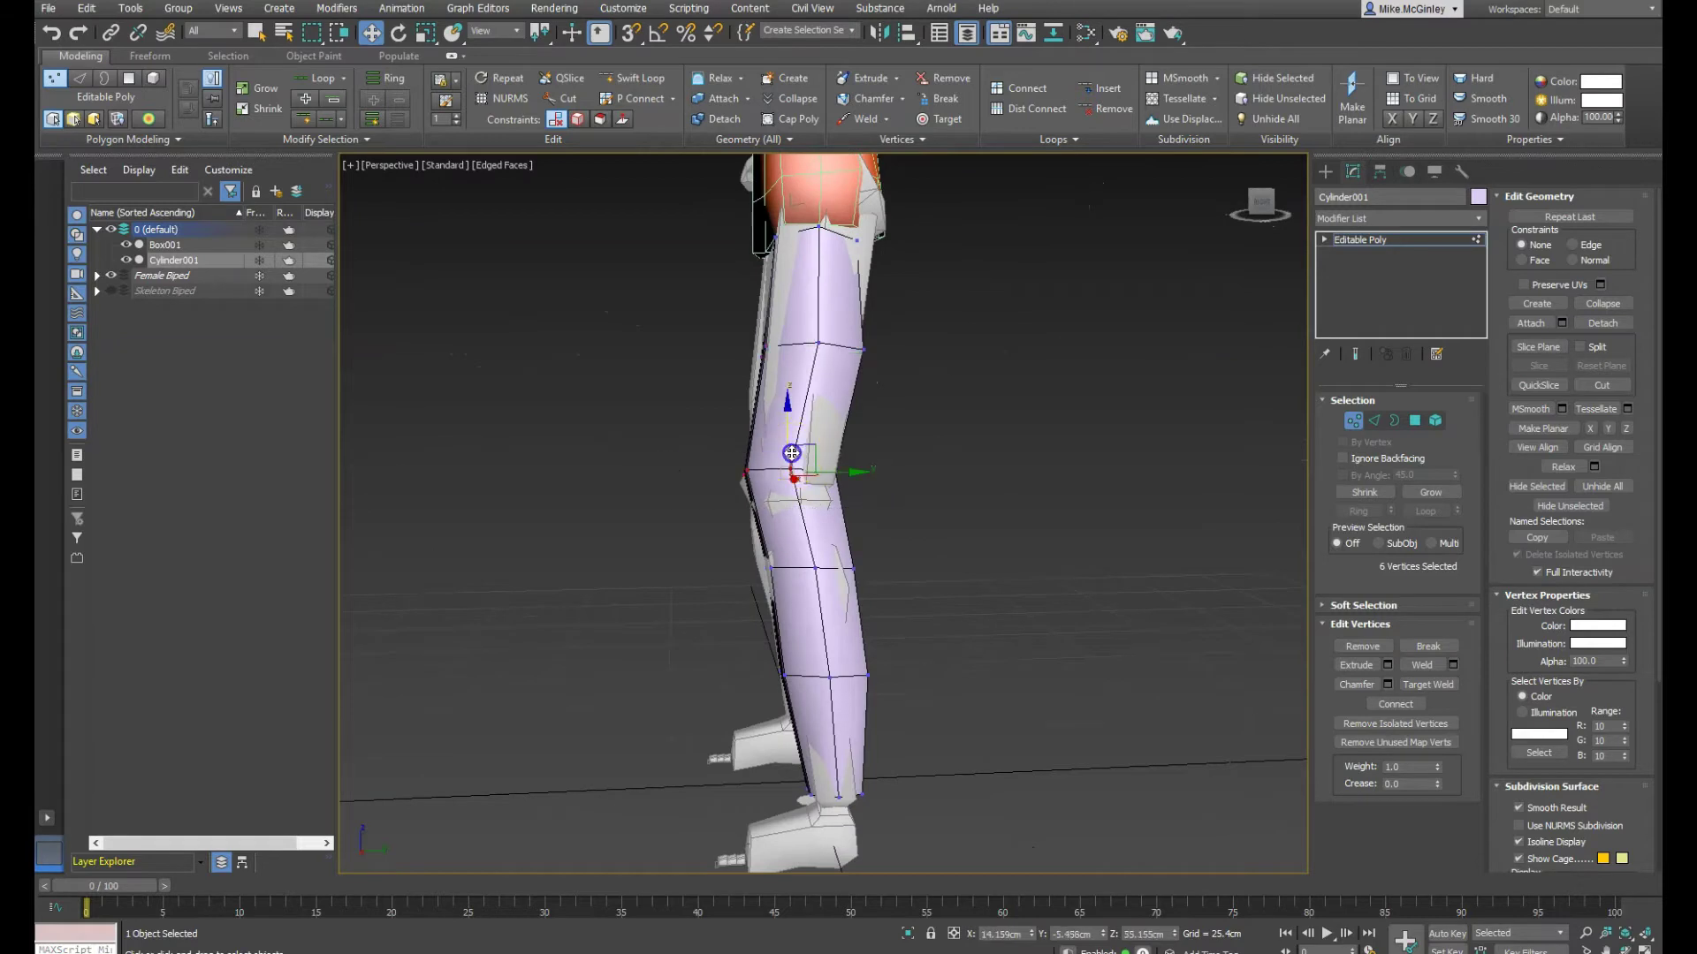
alt+middle_drag(795, 450, 841, 535)
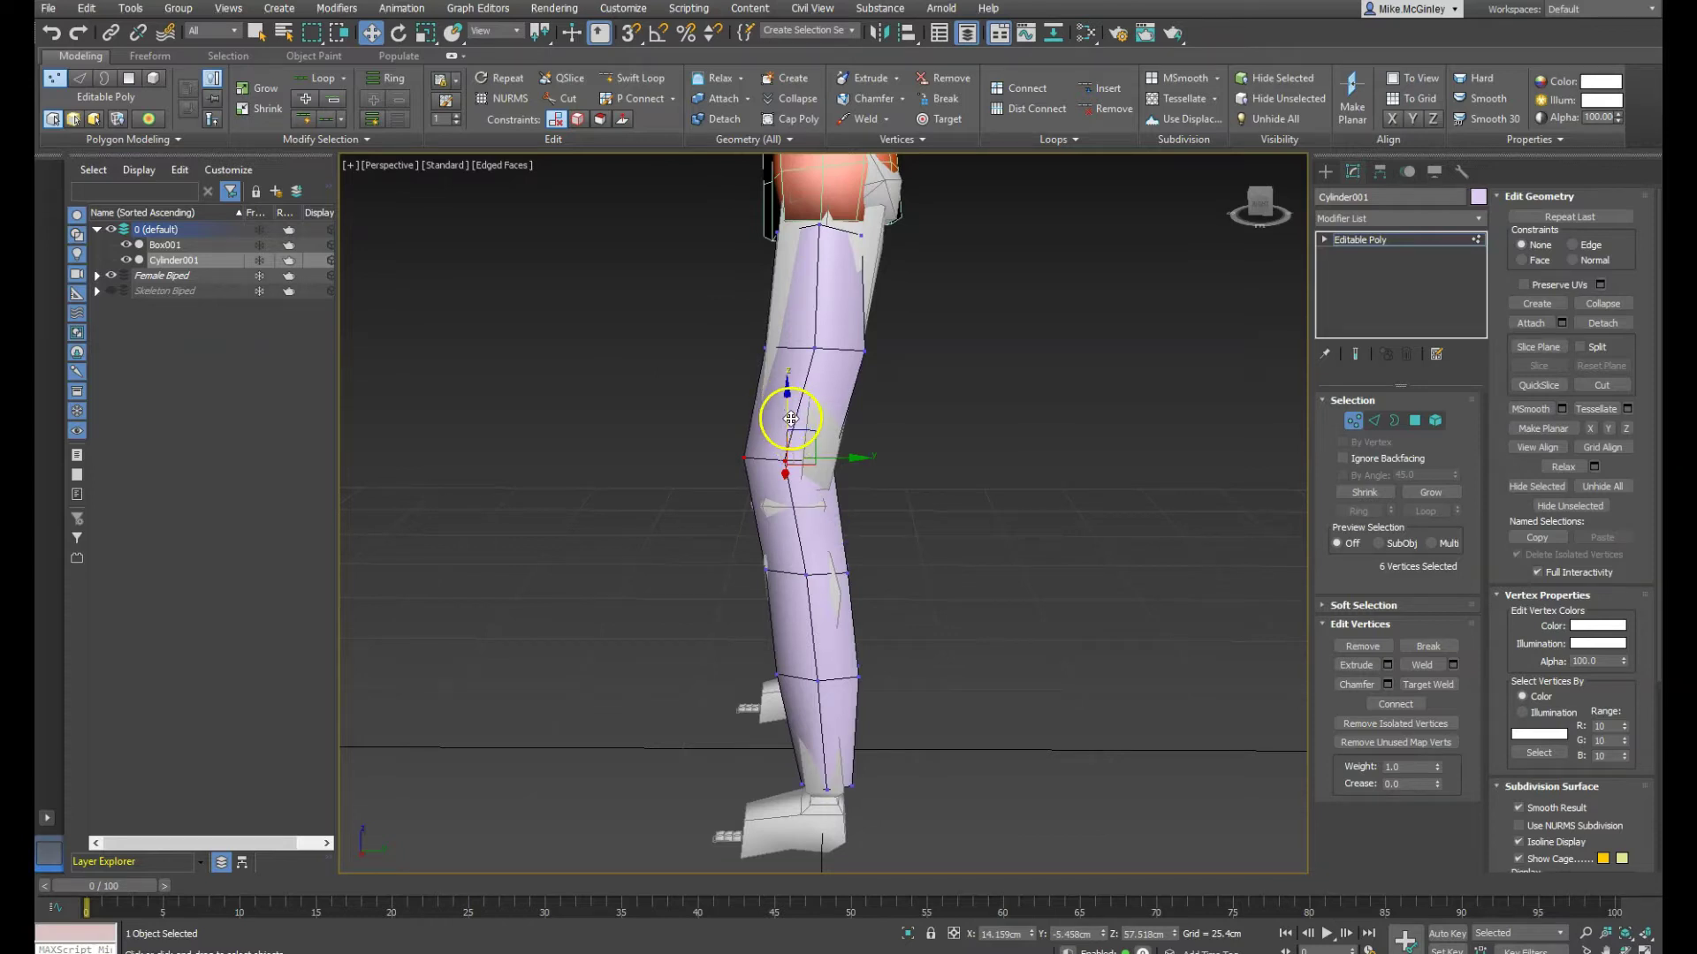
drag(792, 420, 793, 464)
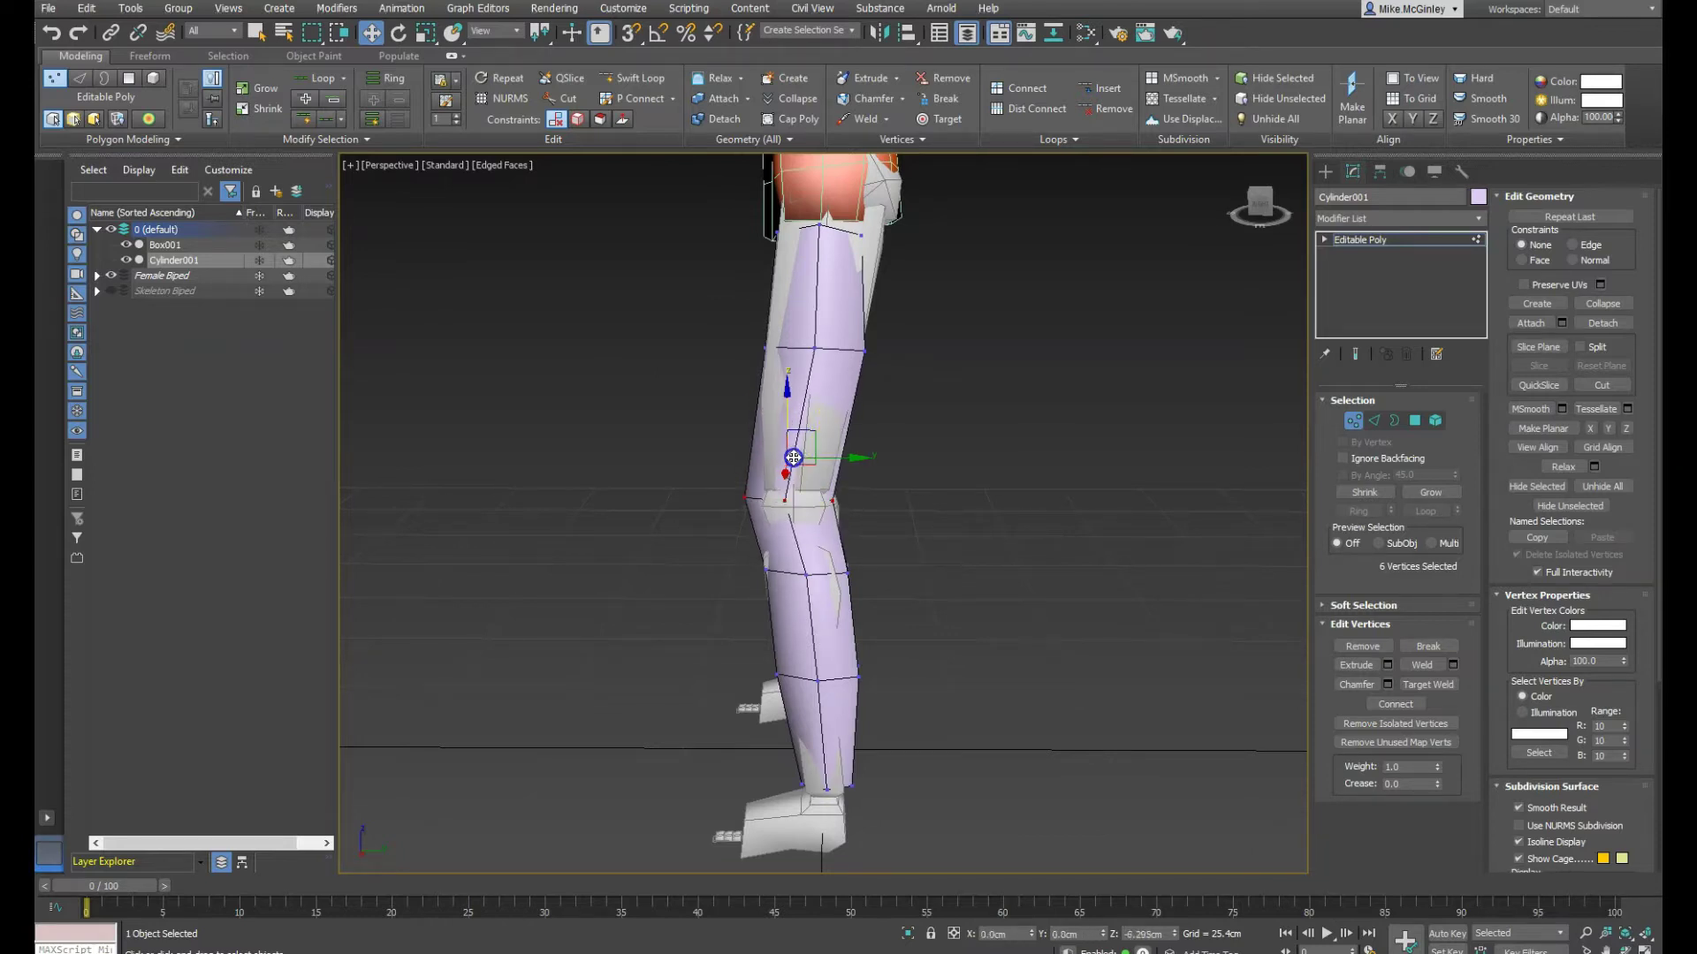
alt+middle_drag(996, 575, 587, 549)
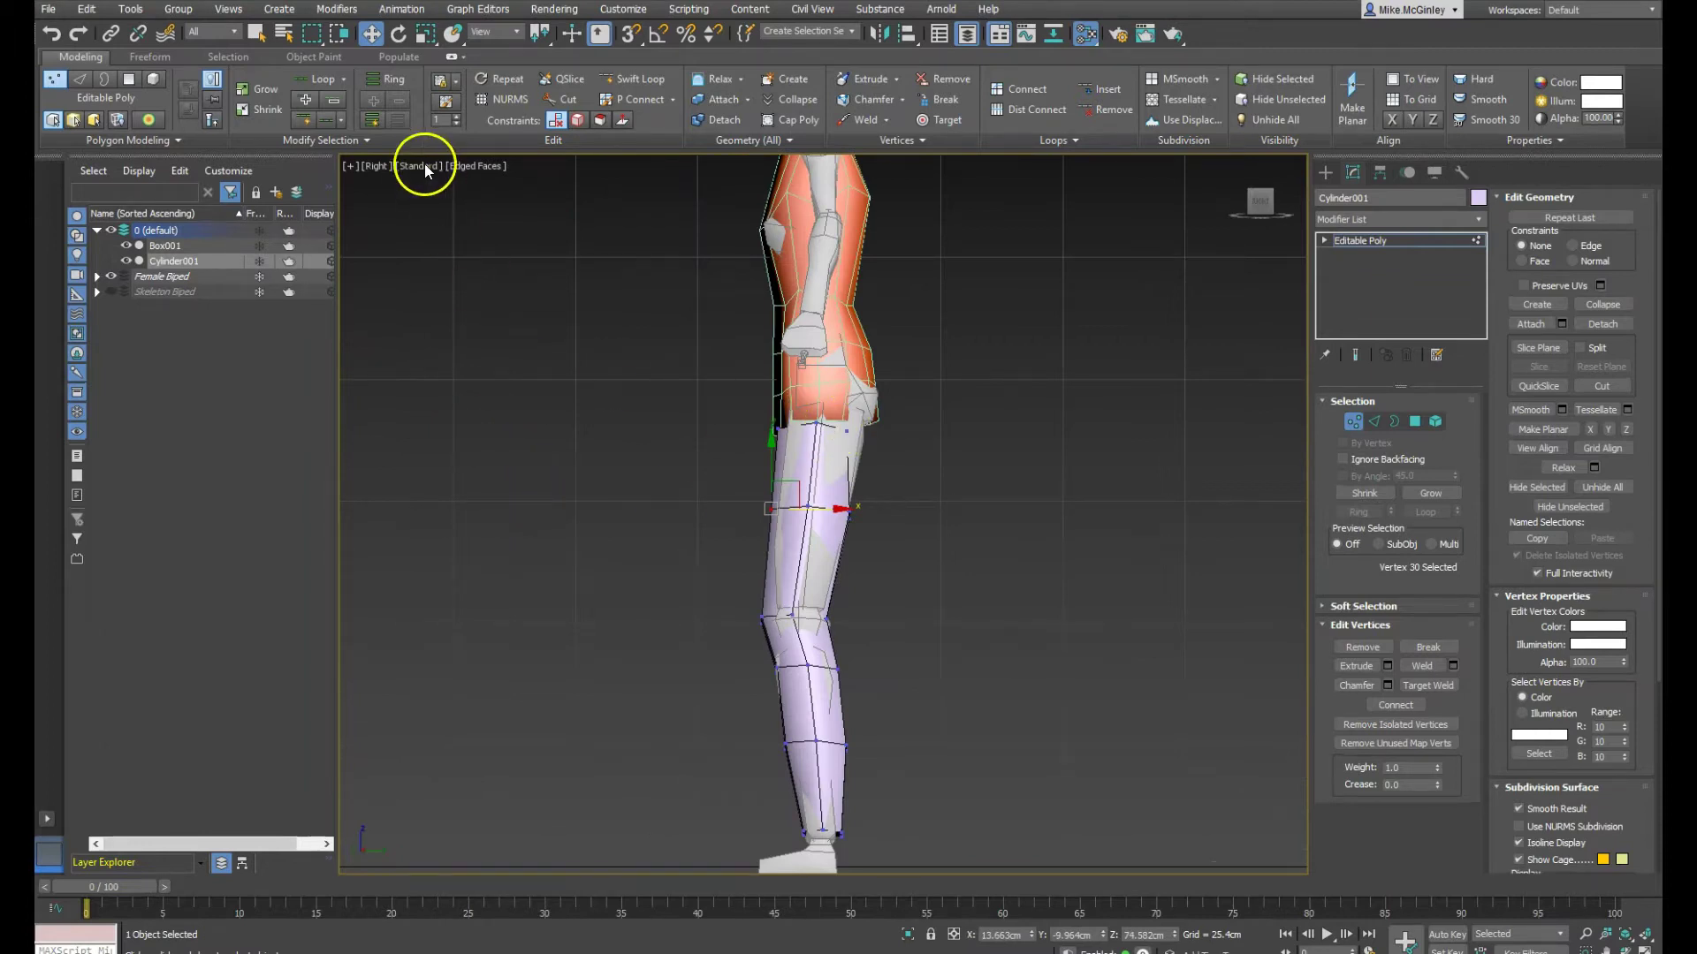
click(372, 170)
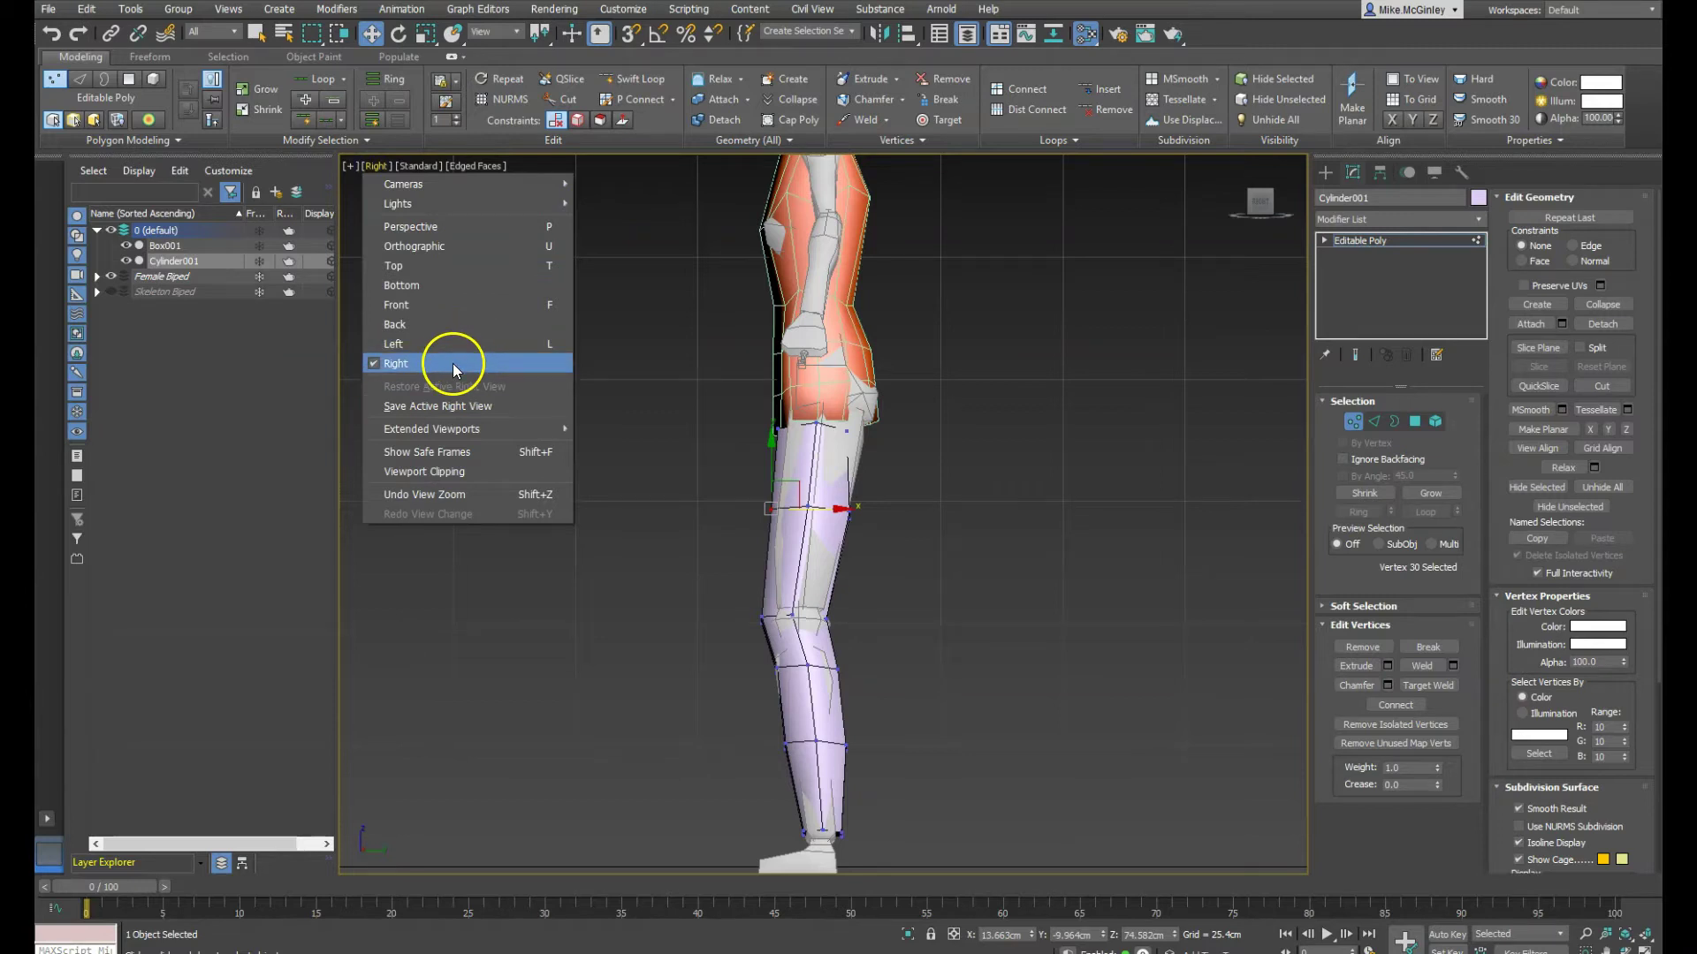
click(1127, 531)
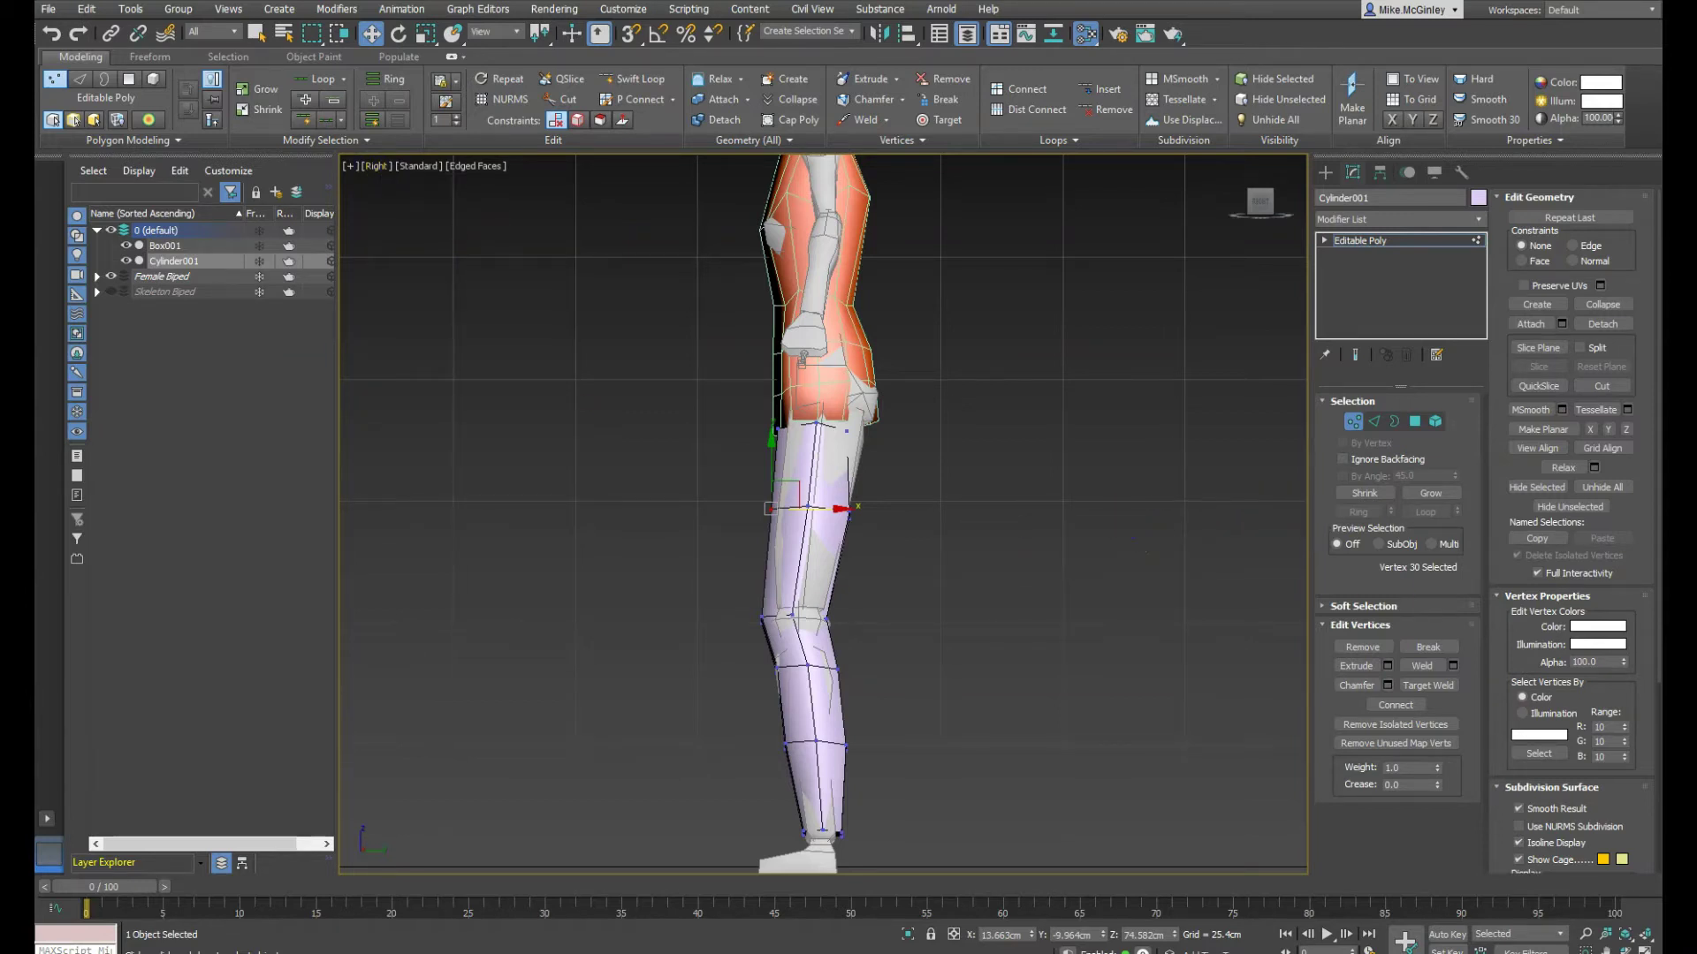
Make the red material on the body and leg more transparent by choosing a darker grey opacity colour
click(796, 541)
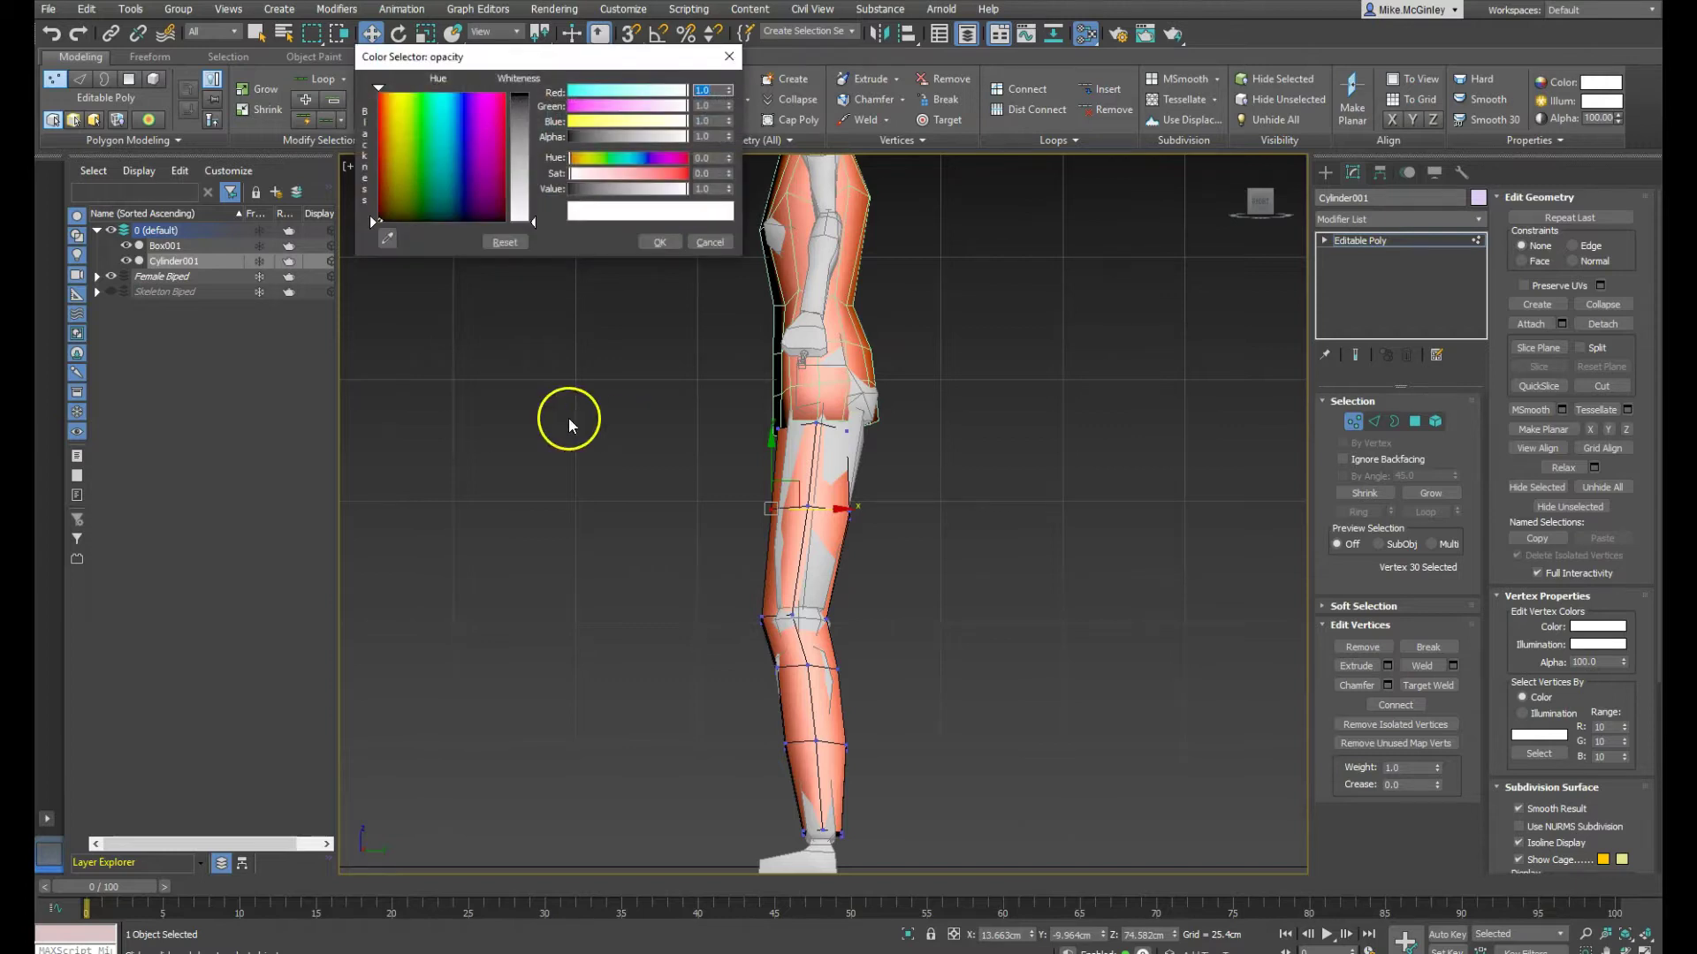
drag(521, 177, 521, 161)
click(660, 242)
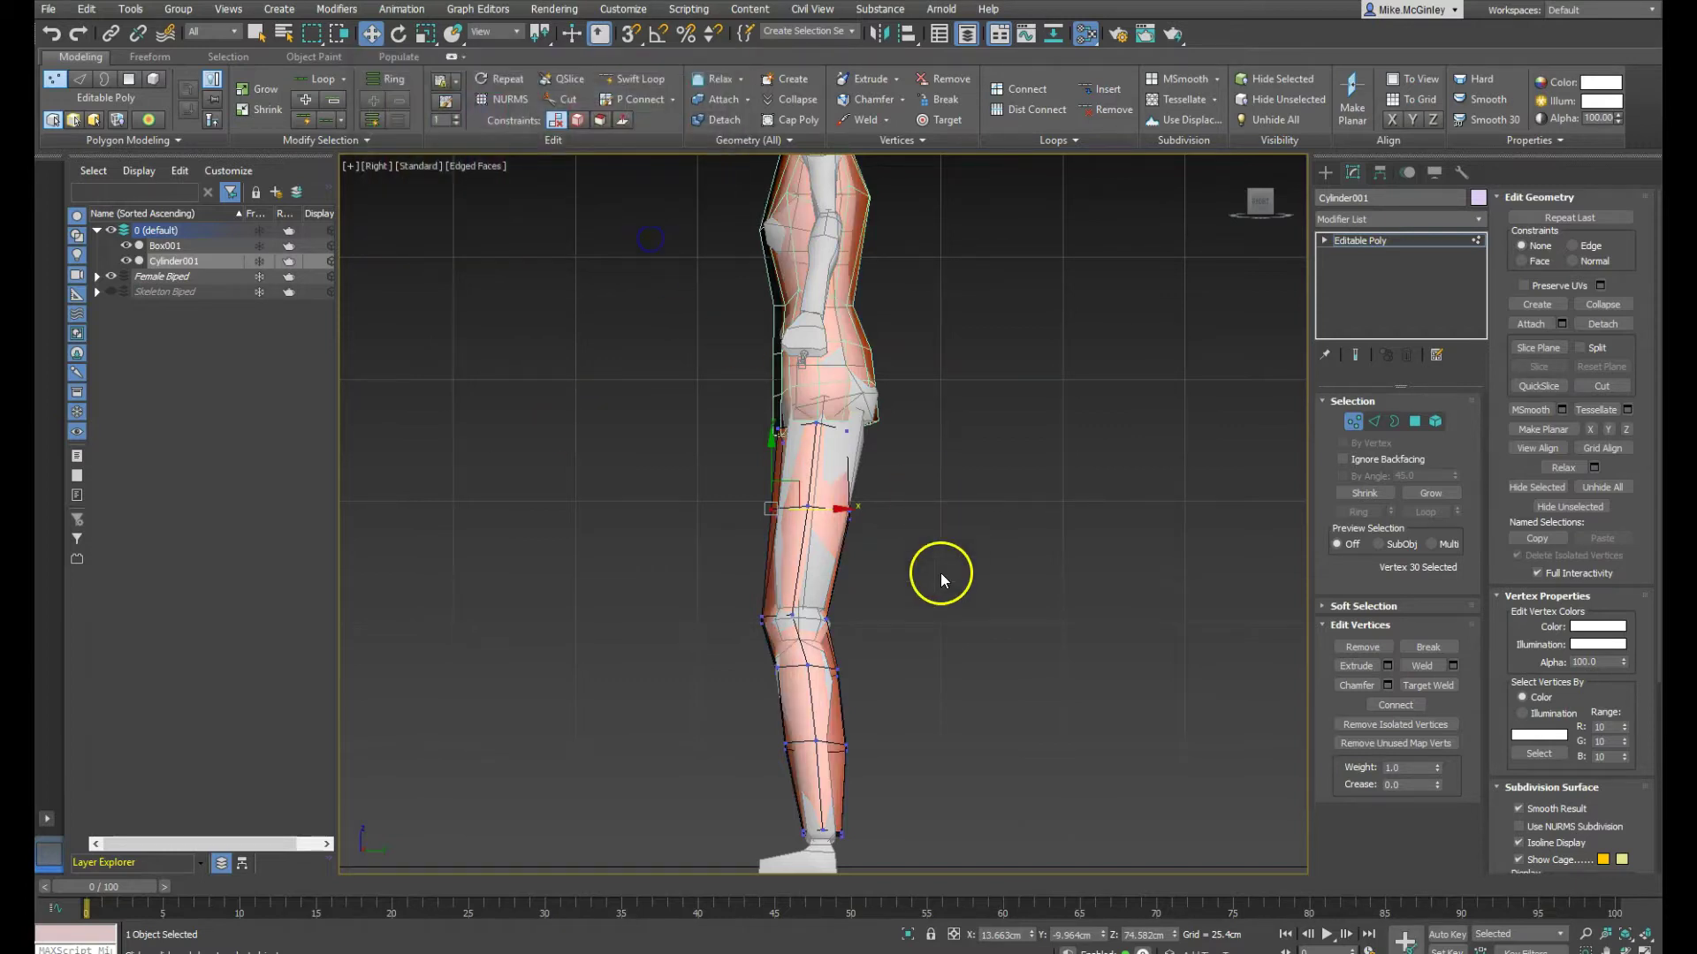
In the Right view, nudge the front mid-thigh vertex forward and move the thigh's top rear vertex backward along Y to meet the buttock
mouse_move(800, 513)
alt+middle_down()
mouse_move(803, 550)
mouse_move(798, 529)
alt+middle_up()
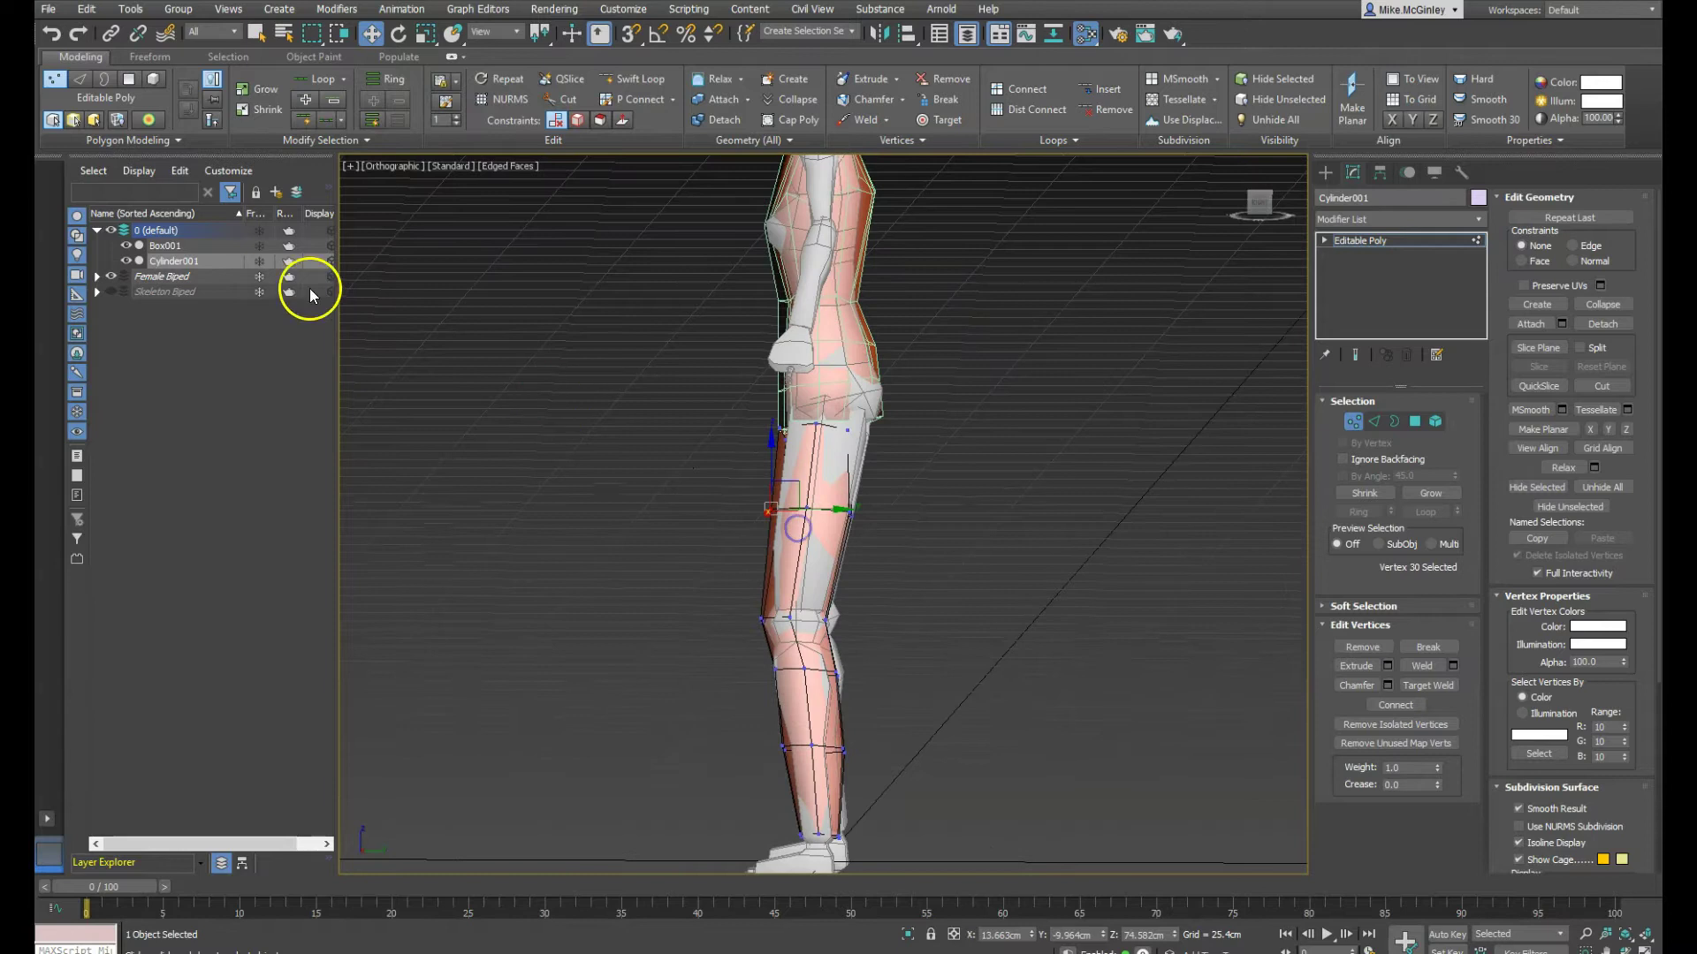
click(391, 167)
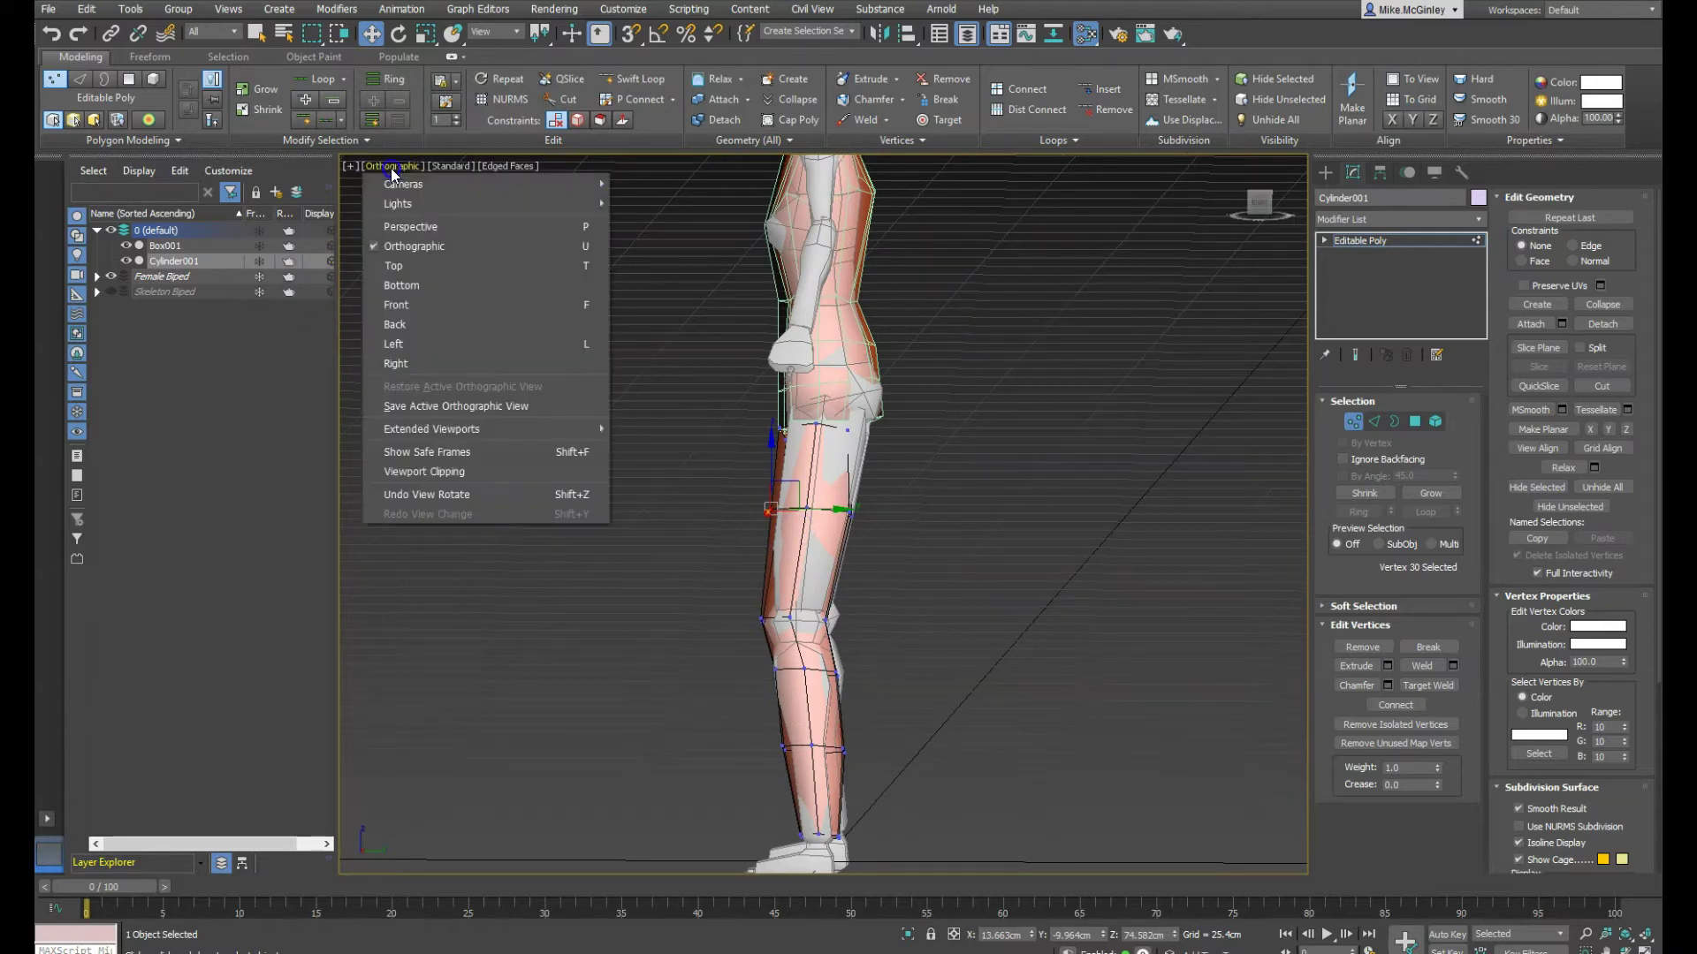
click(416, 358)
middle_drag(848, 444, 857, 513)
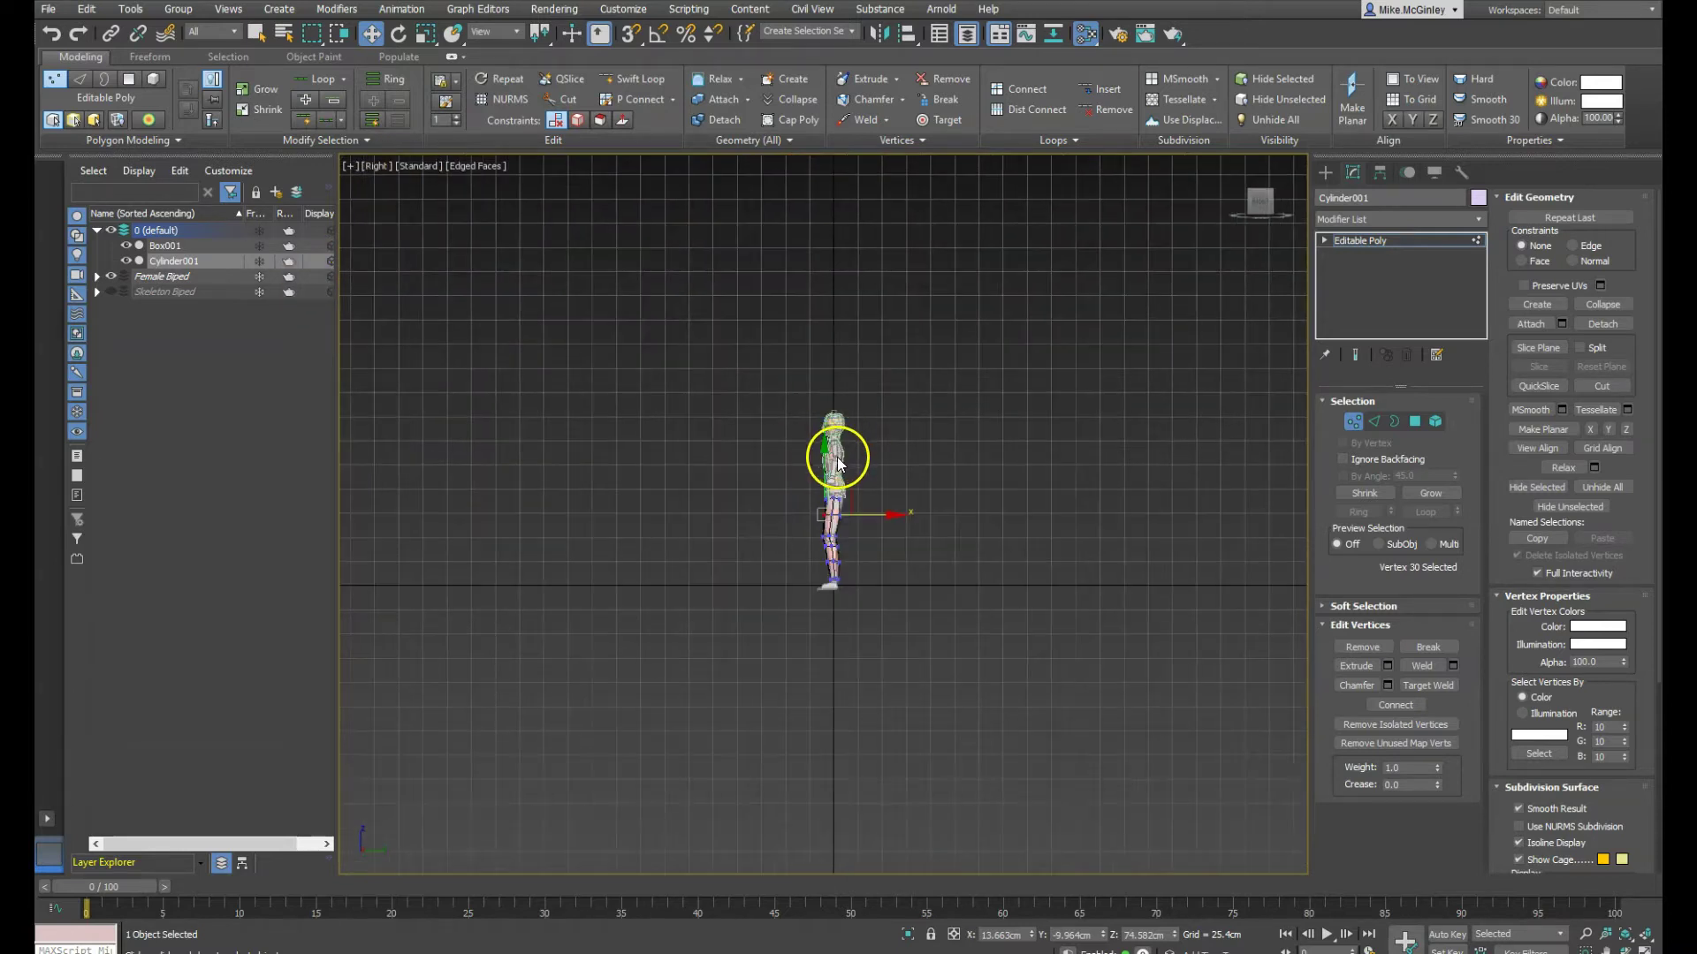
scroll(837, 552, up, 10)
scroll(845, 548, down, 5)
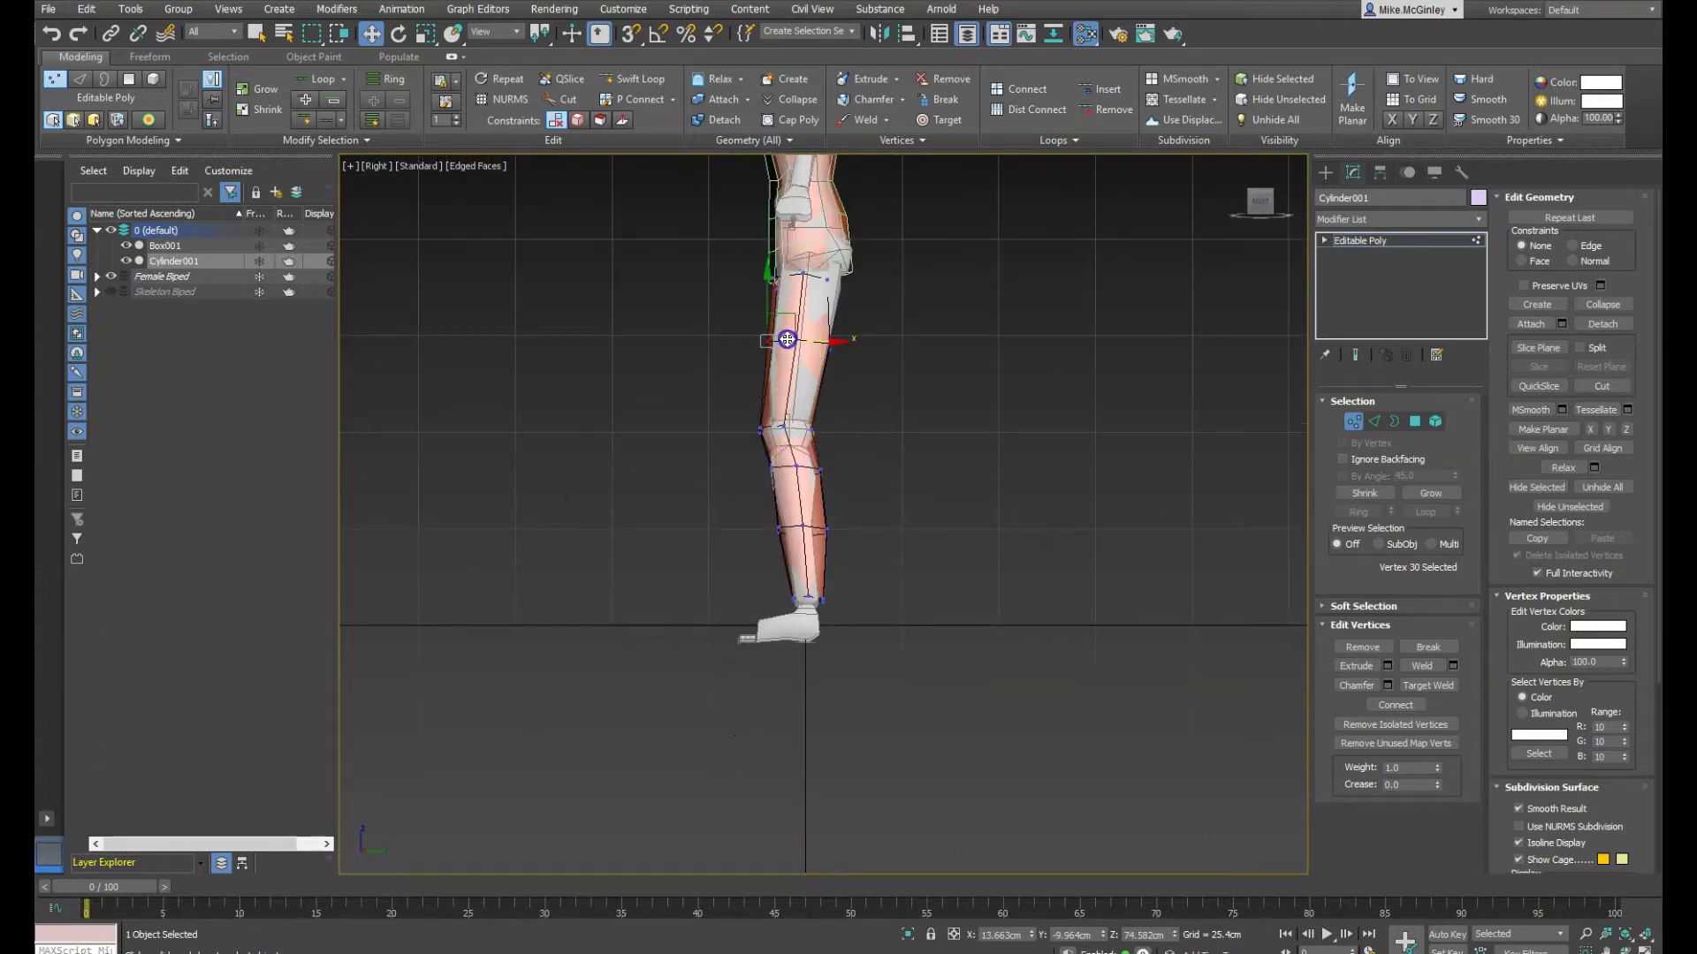
middle_drag(966, 360, 979, 541)
scroll(975, 544, up, 3)
scroll(976, 544, up, 2)
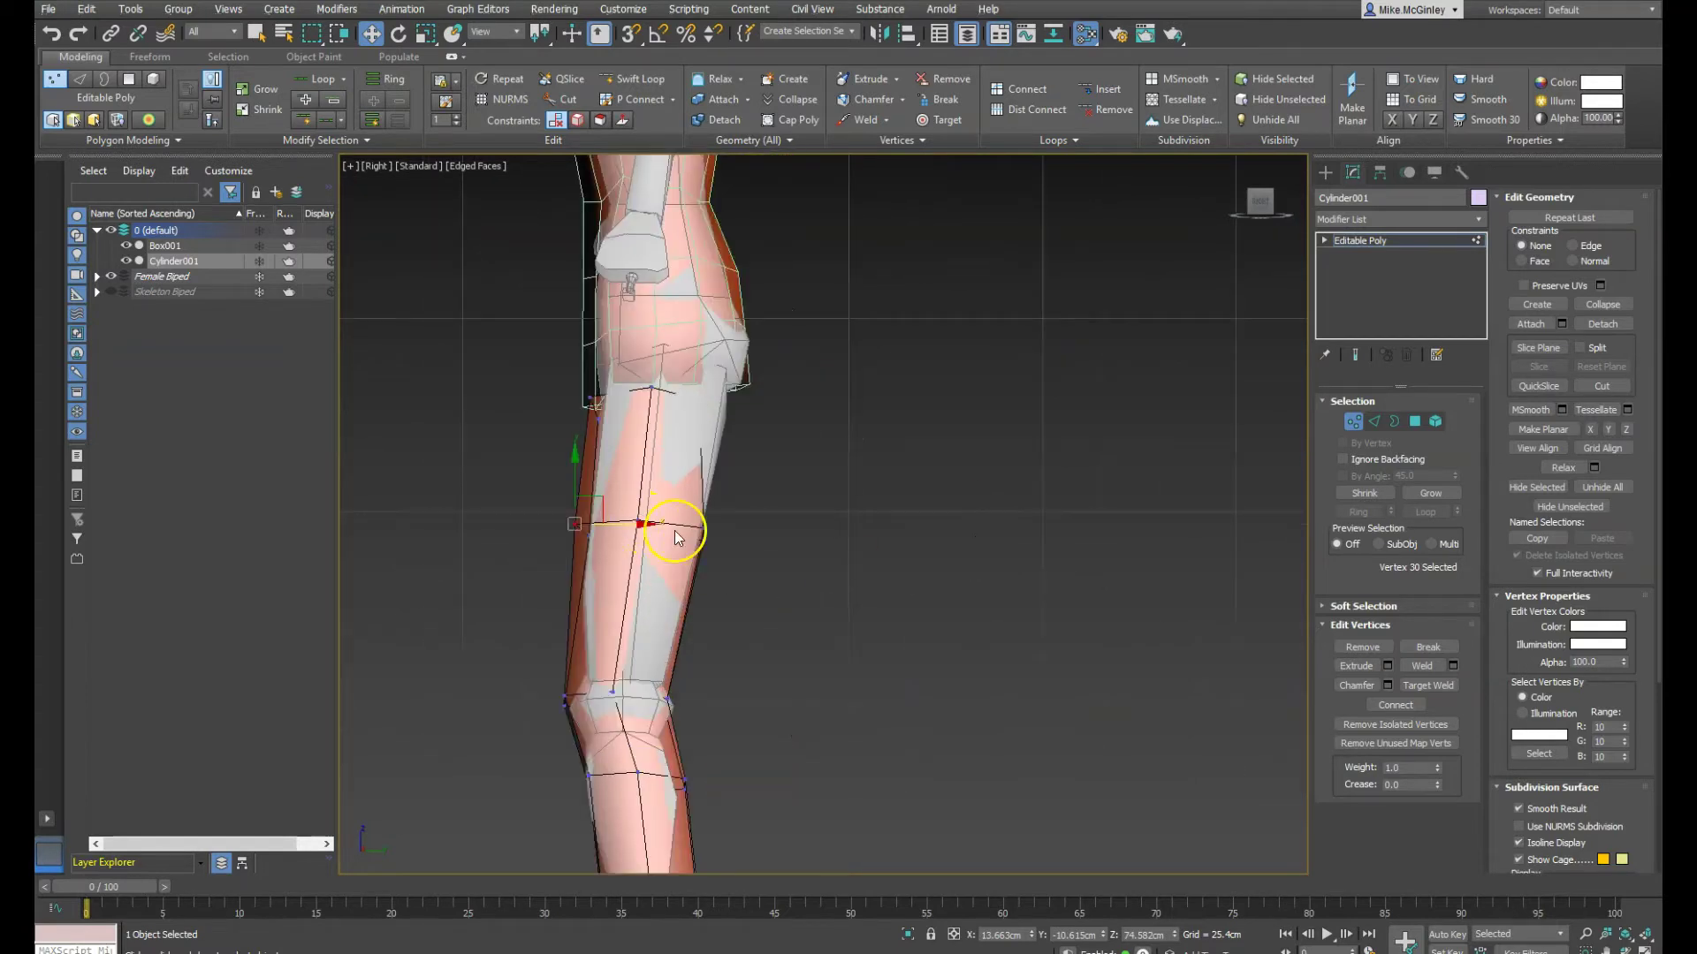
click(703, 405)
drag(735, 403, 755, 402)
Raise the outer top vertex of the thigh slightly along Z and shift the rear inner top vertex about 0.5 cm inward along X
click(650, 390)
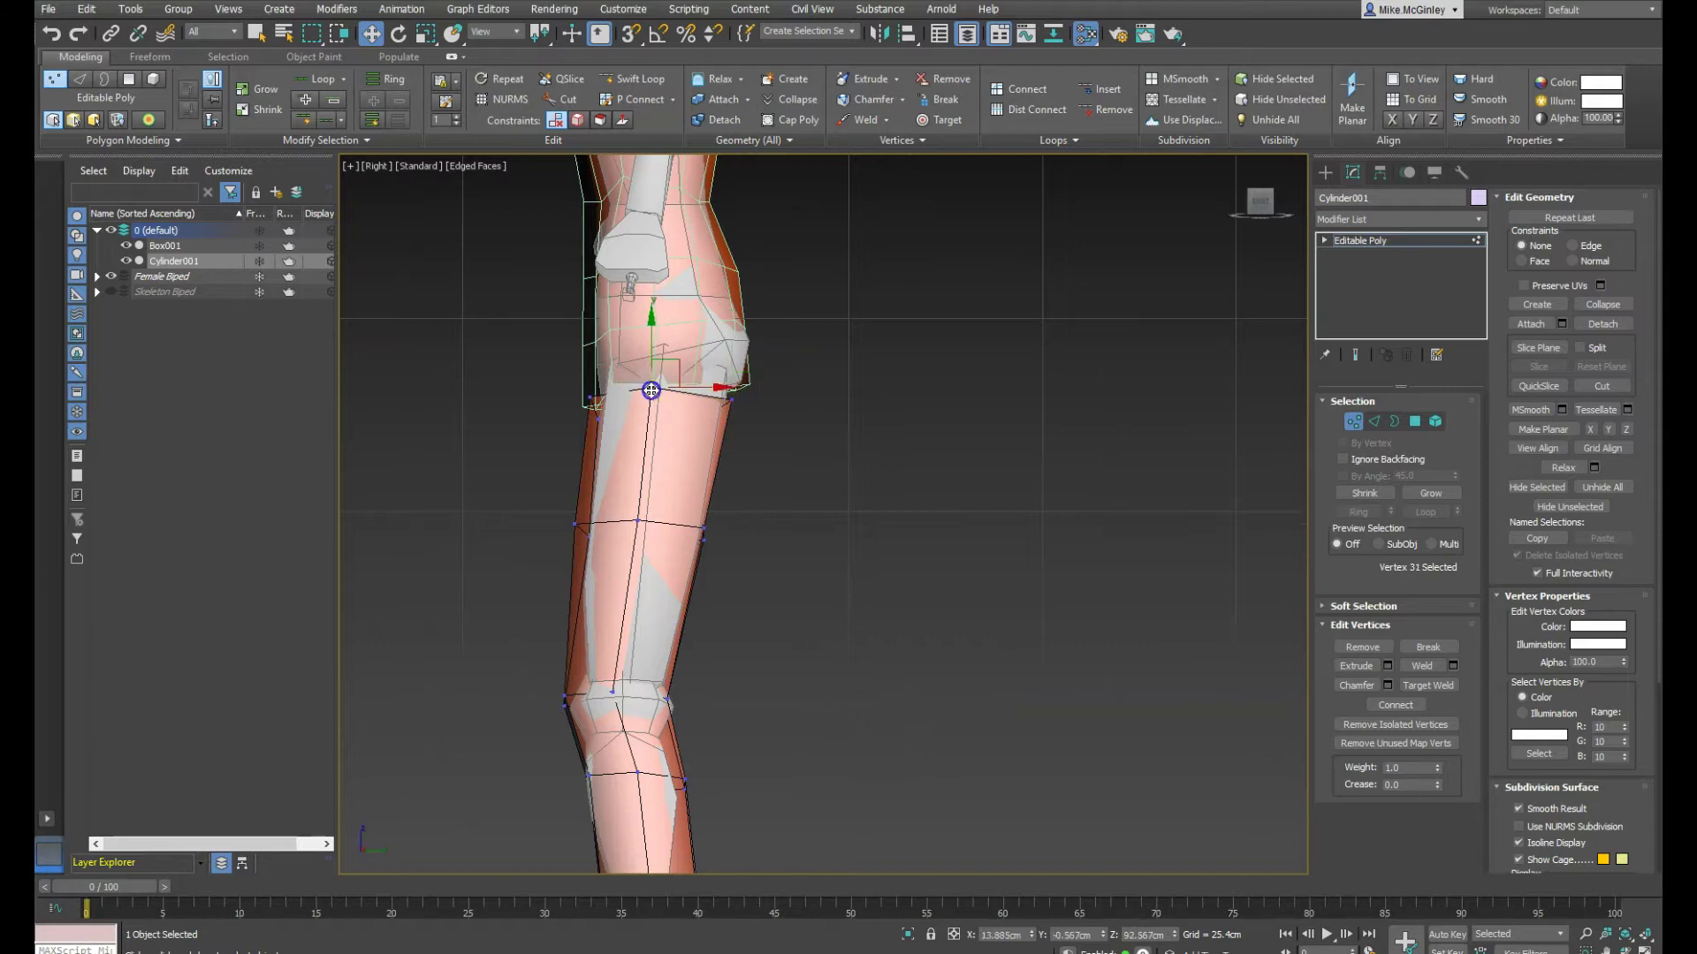
alt+middle_drag(652, 366, 722, 423)
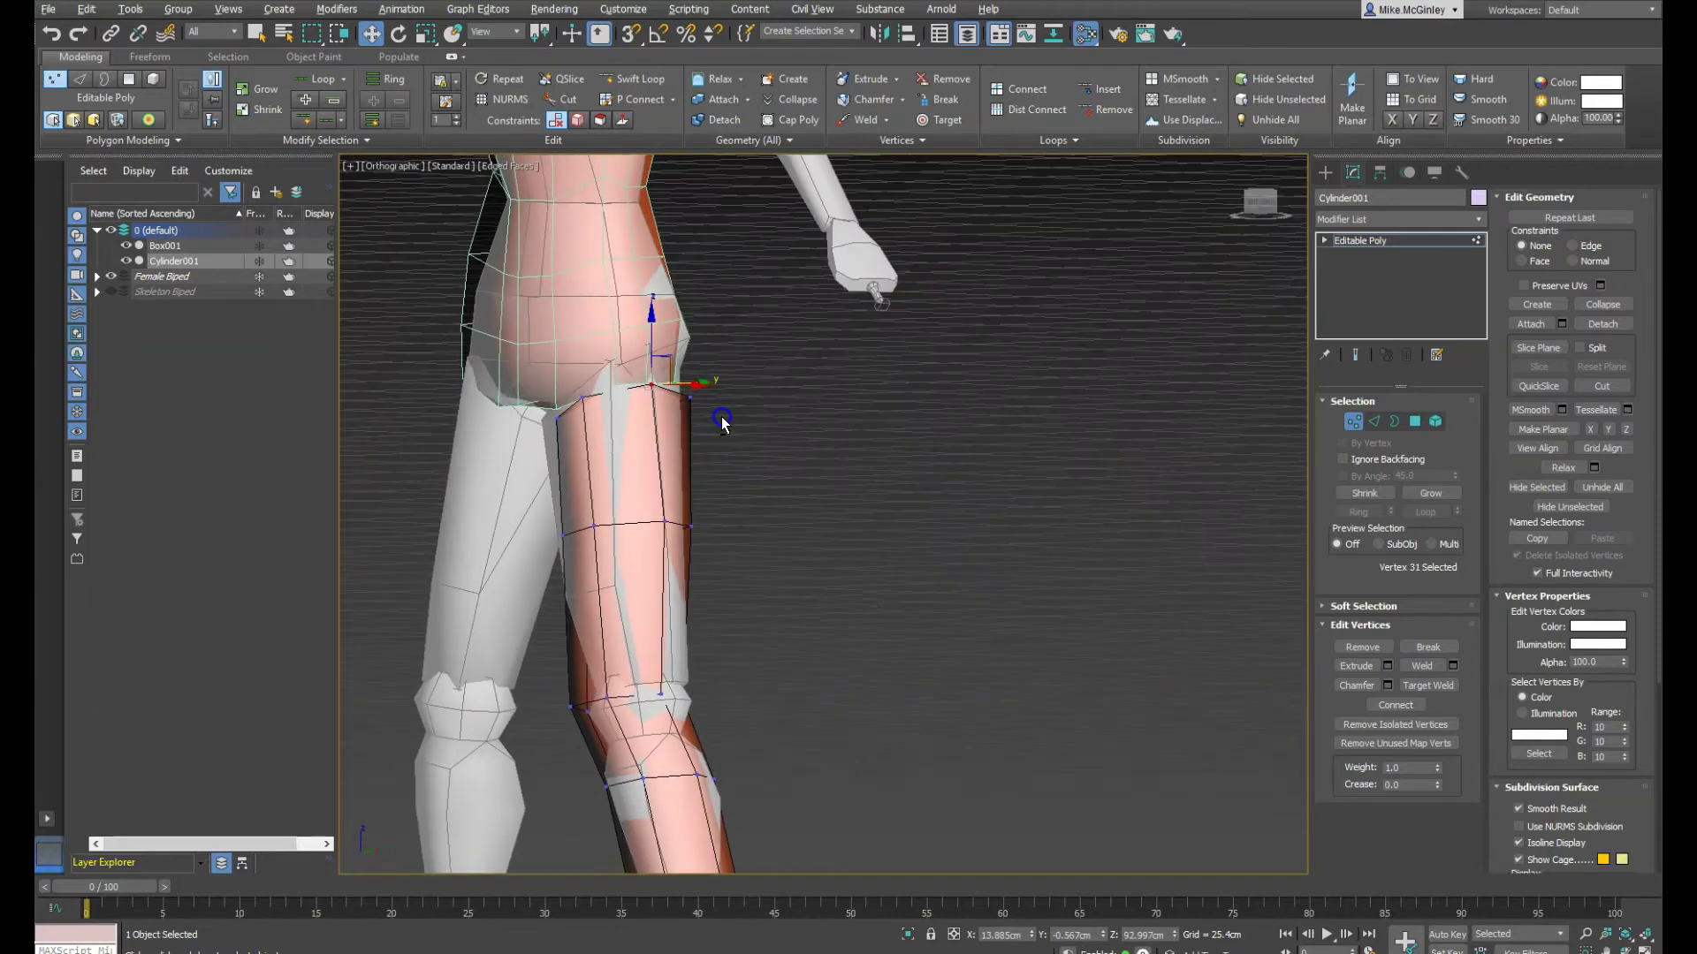
key(p)
alt+middle_drag(651, 492, 684, 529)
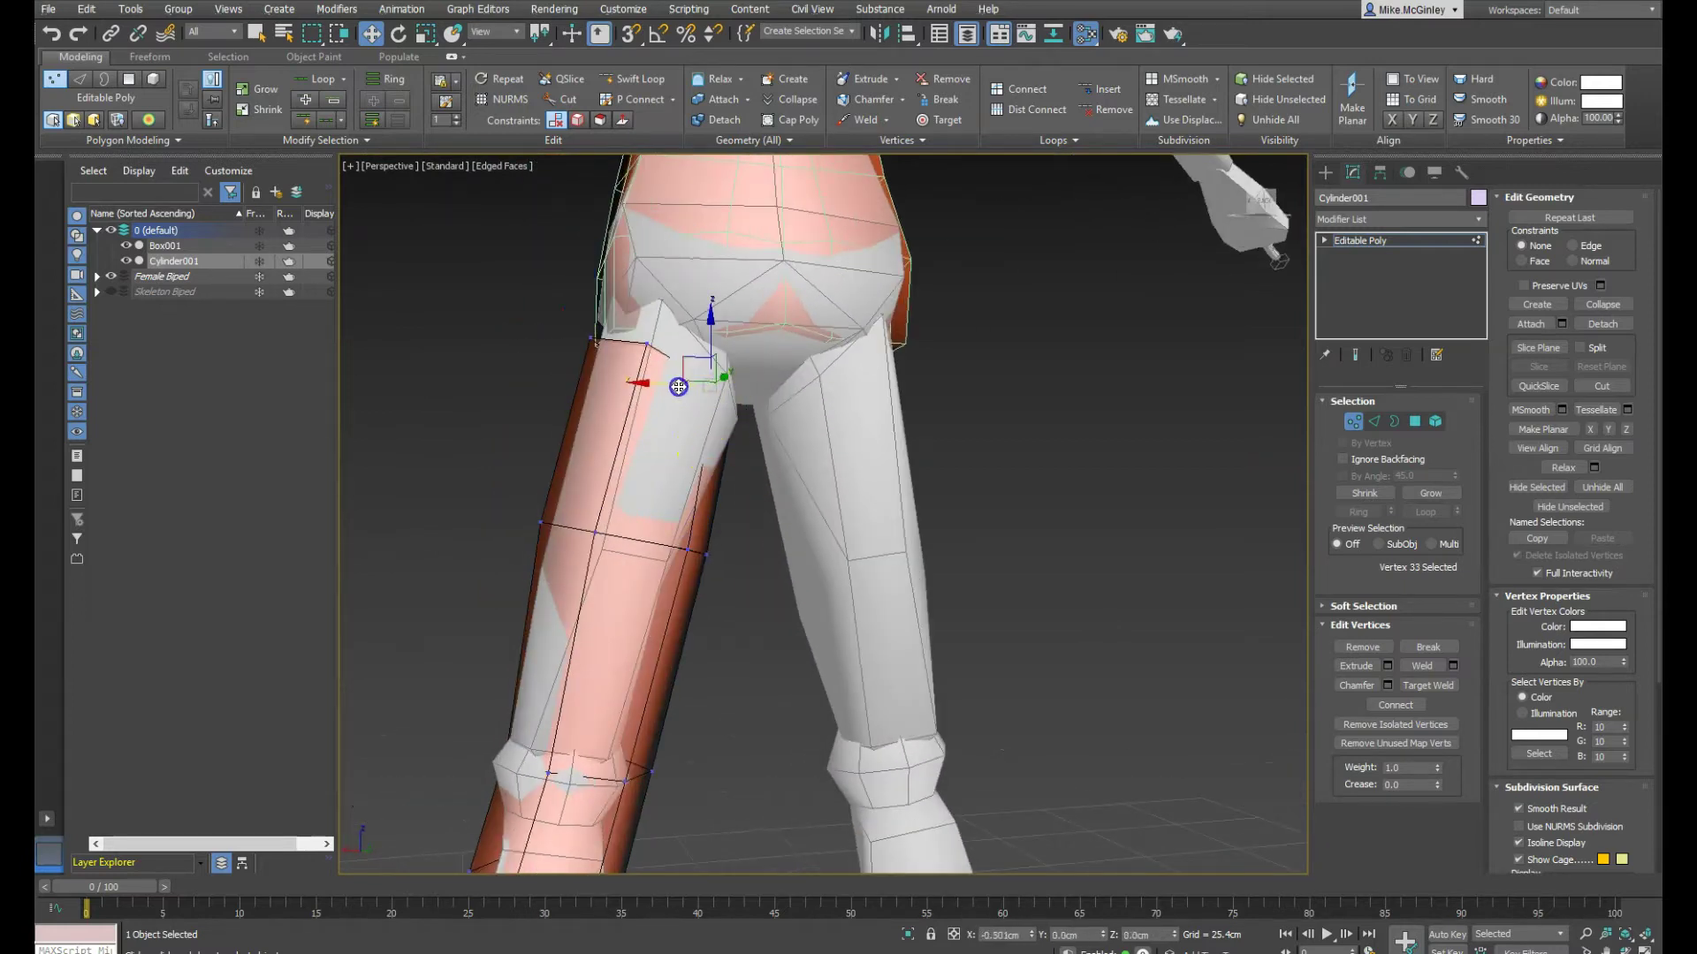
Move the innermost vertex of the thigh's top ring inward along X toward the biped's crotch
alt+middle_drag(696, 382, 506, 487)
click(813, 386)
click(761, 390)
drag(735, 396, 714, 403)
alt+middle_drag(717, 403, 772, 442)
click(750, 390)
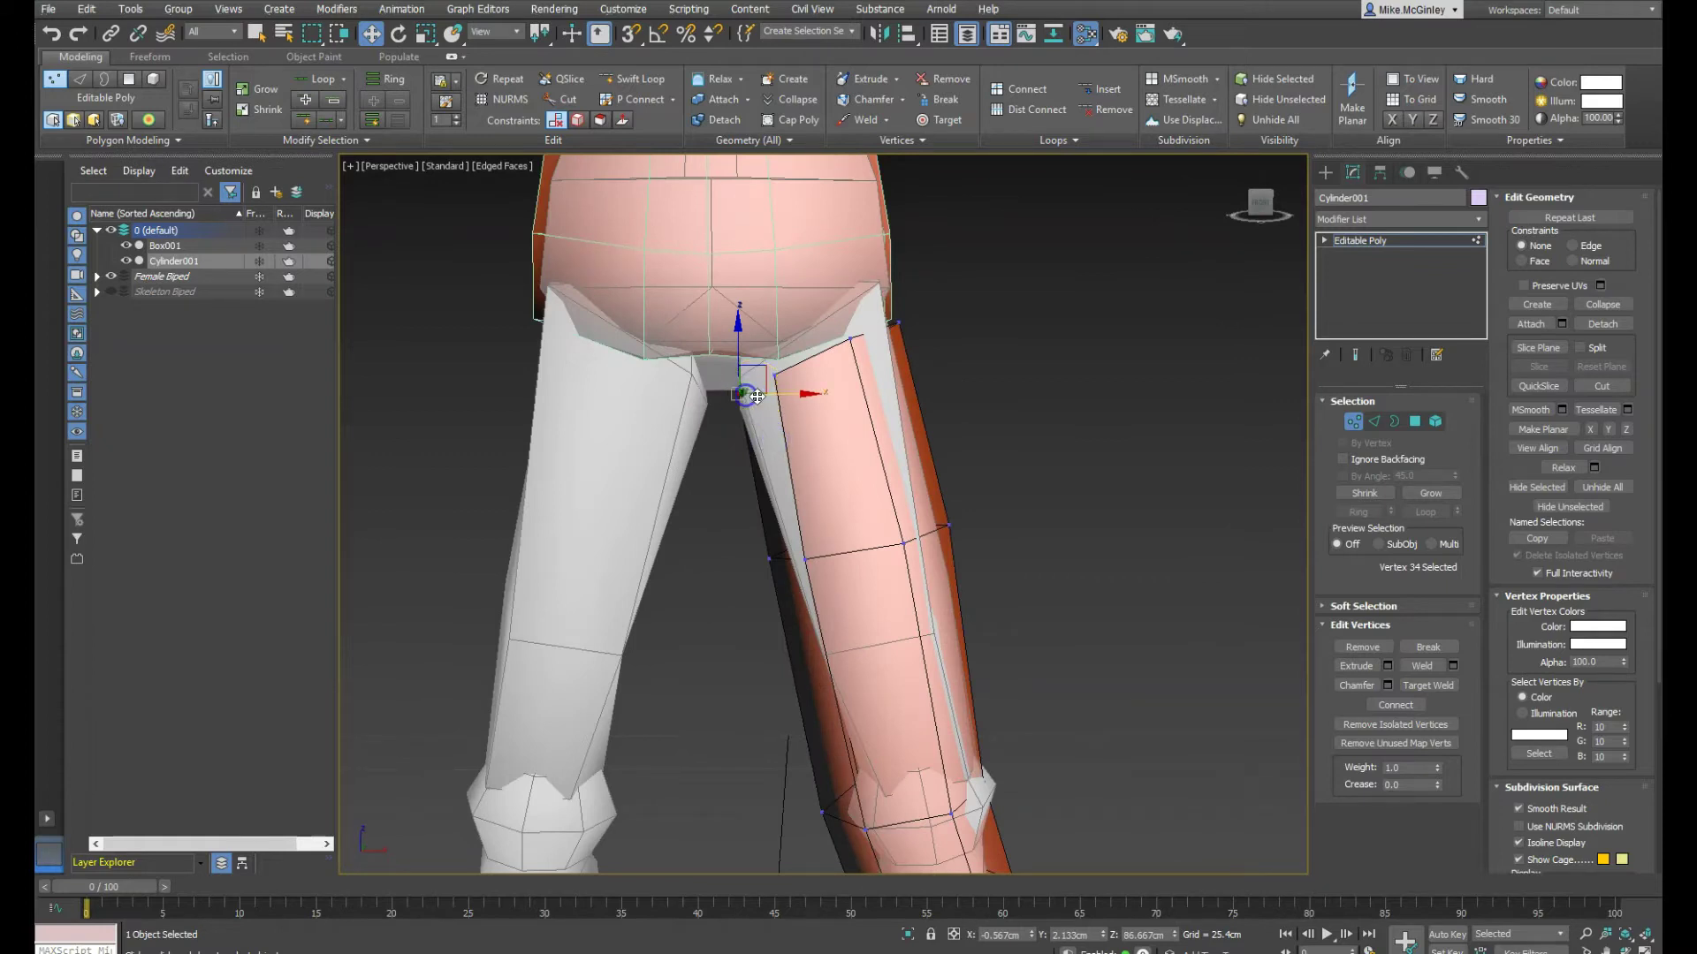
Move the front inner vertex of the thigh's top ring inward along X and forward along Y
click(845, 492)
alt+middle_drag(845, 491, 849, 492)
click(779, 378)
drag(814, 384, 801, 384)
alt+middle_drag(970, 486, 864, 493)
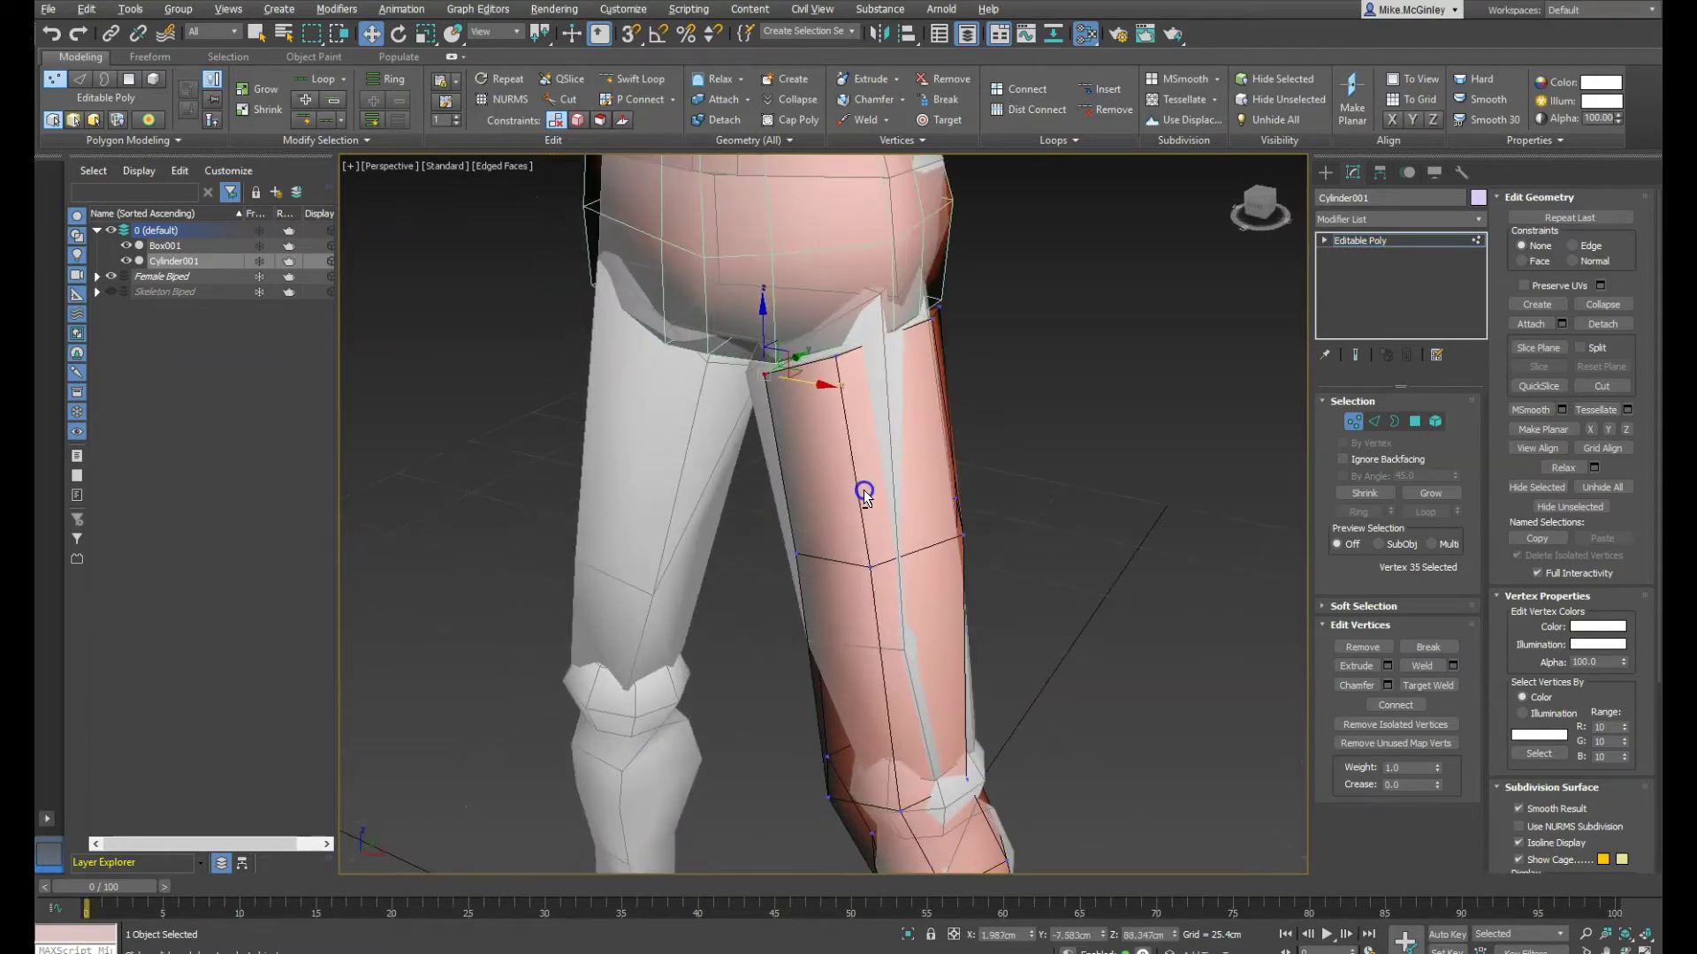
drag(814, 379, 777, 370)
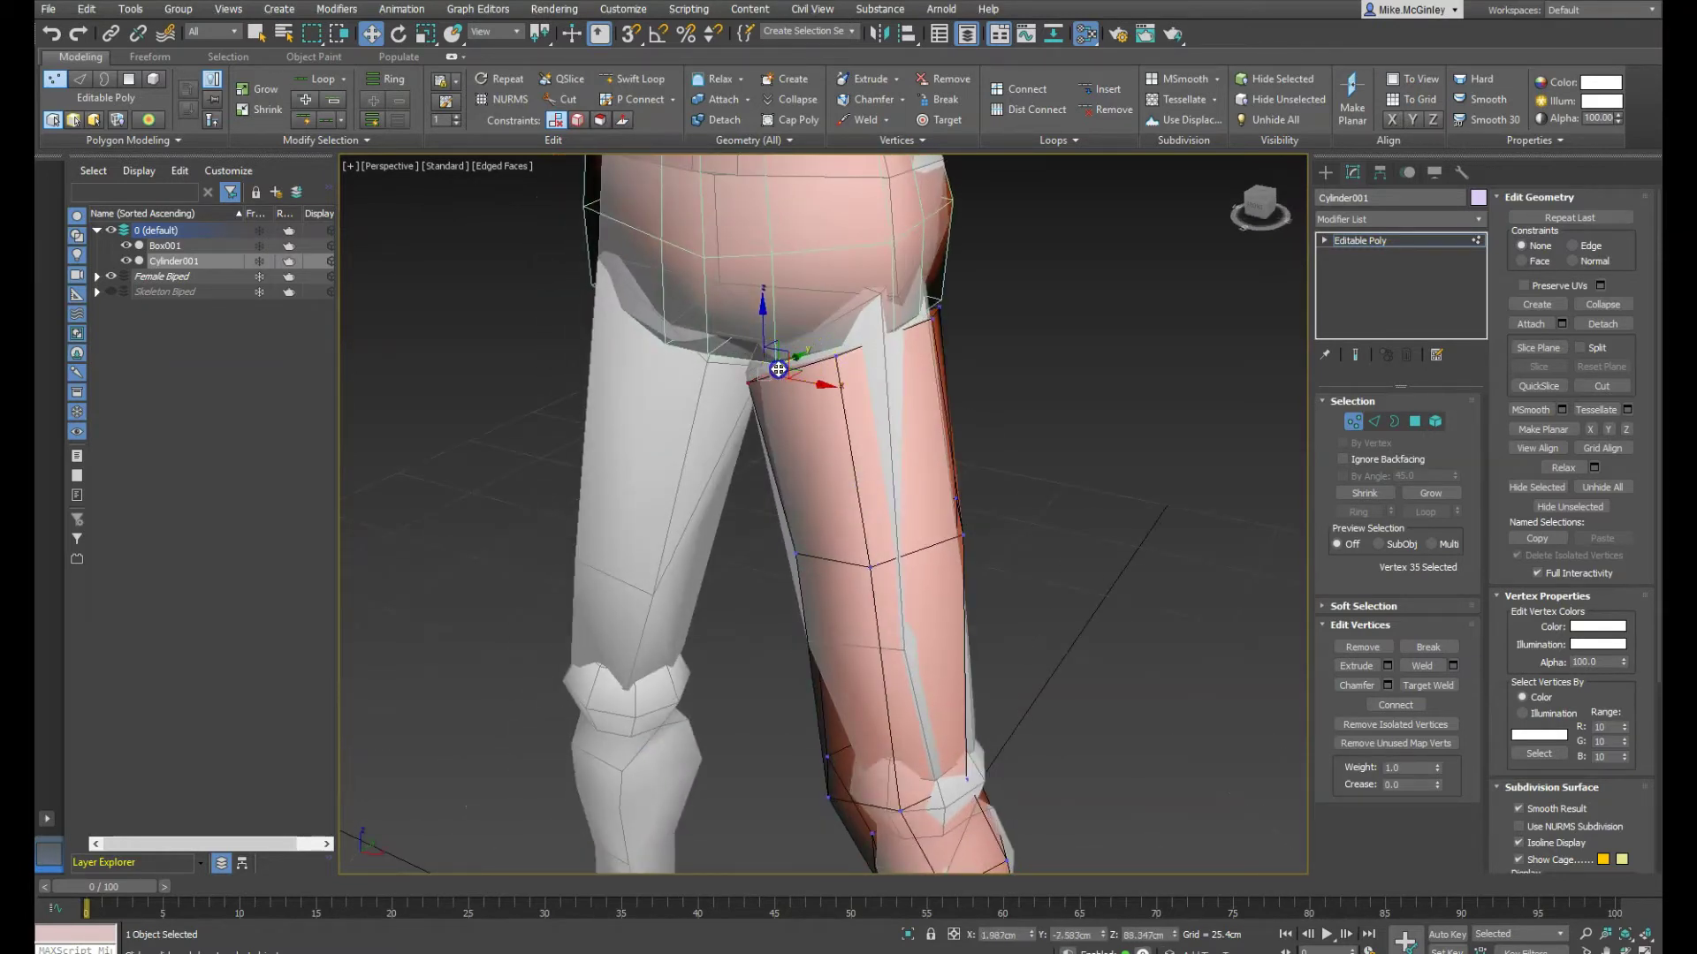
Move the front inner vertex of the mid-thigh ring forward along Y
alt+middle_drag(814, 518, 867, 501)
click(799, 553)
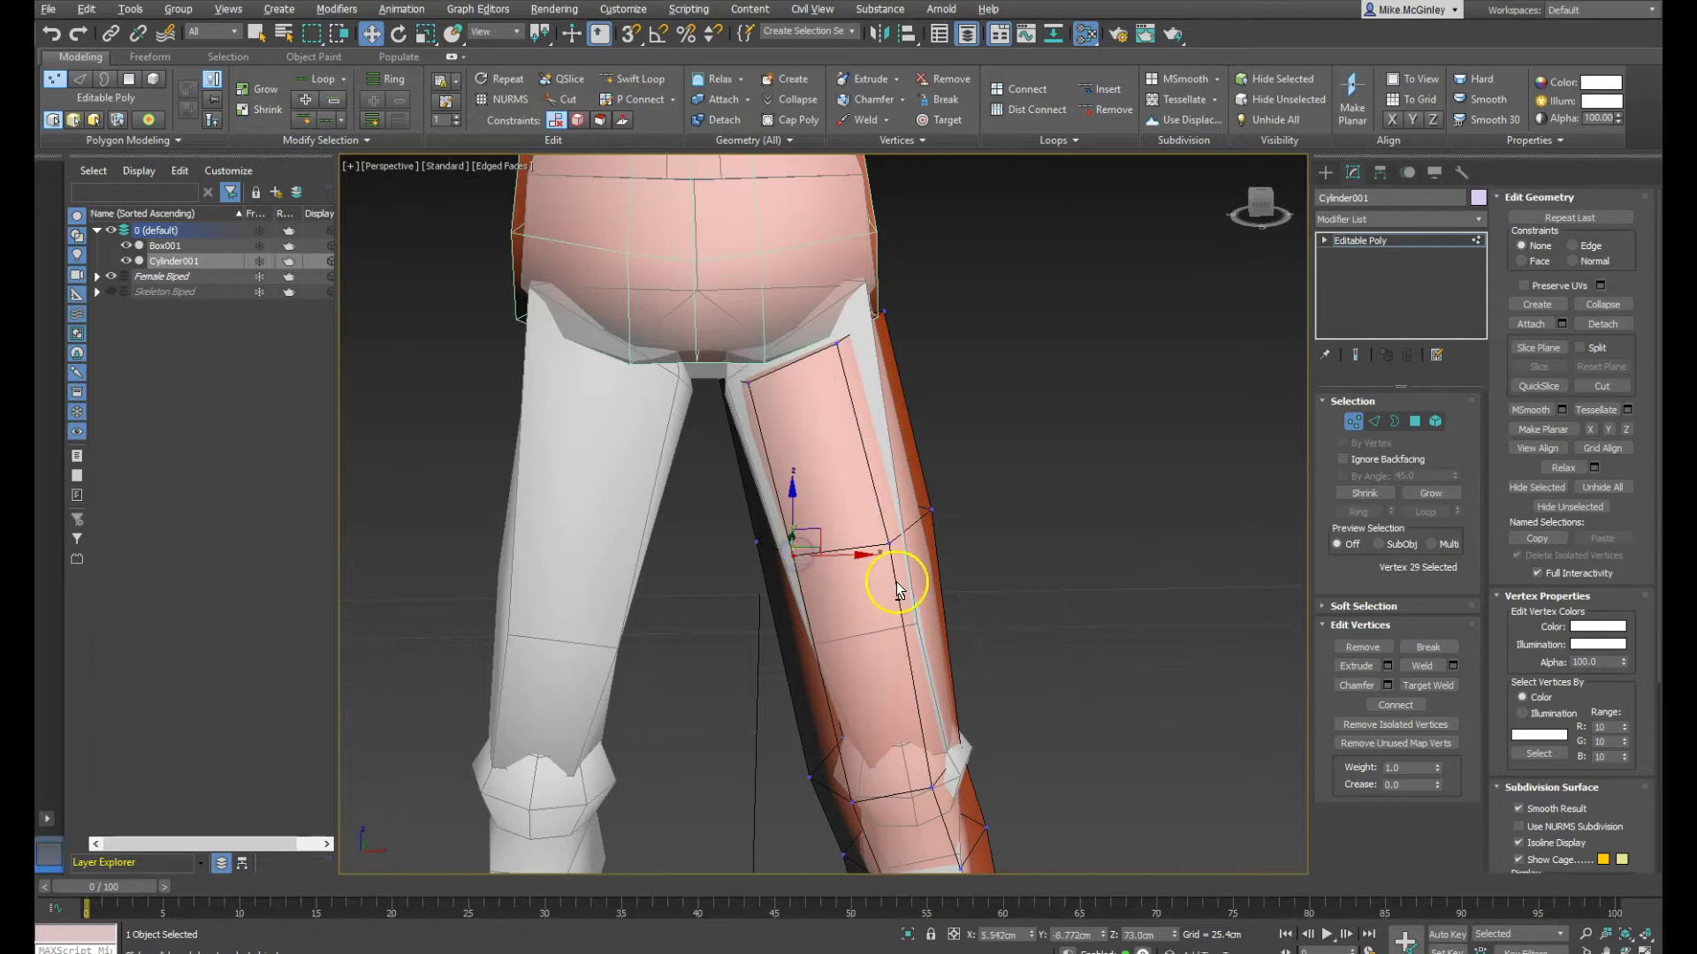
alt+middle_drag(896, 585, 818, 575)
drag(814, 548, 801, 549)
Select the inner edge of the thigh's top opening and move it inward along X toward the crotch
alt+middle_drag(813, 557, 700, 379)
key(2)
click(714, 389)
alt+middle_drag(751, 382, 746, 372)
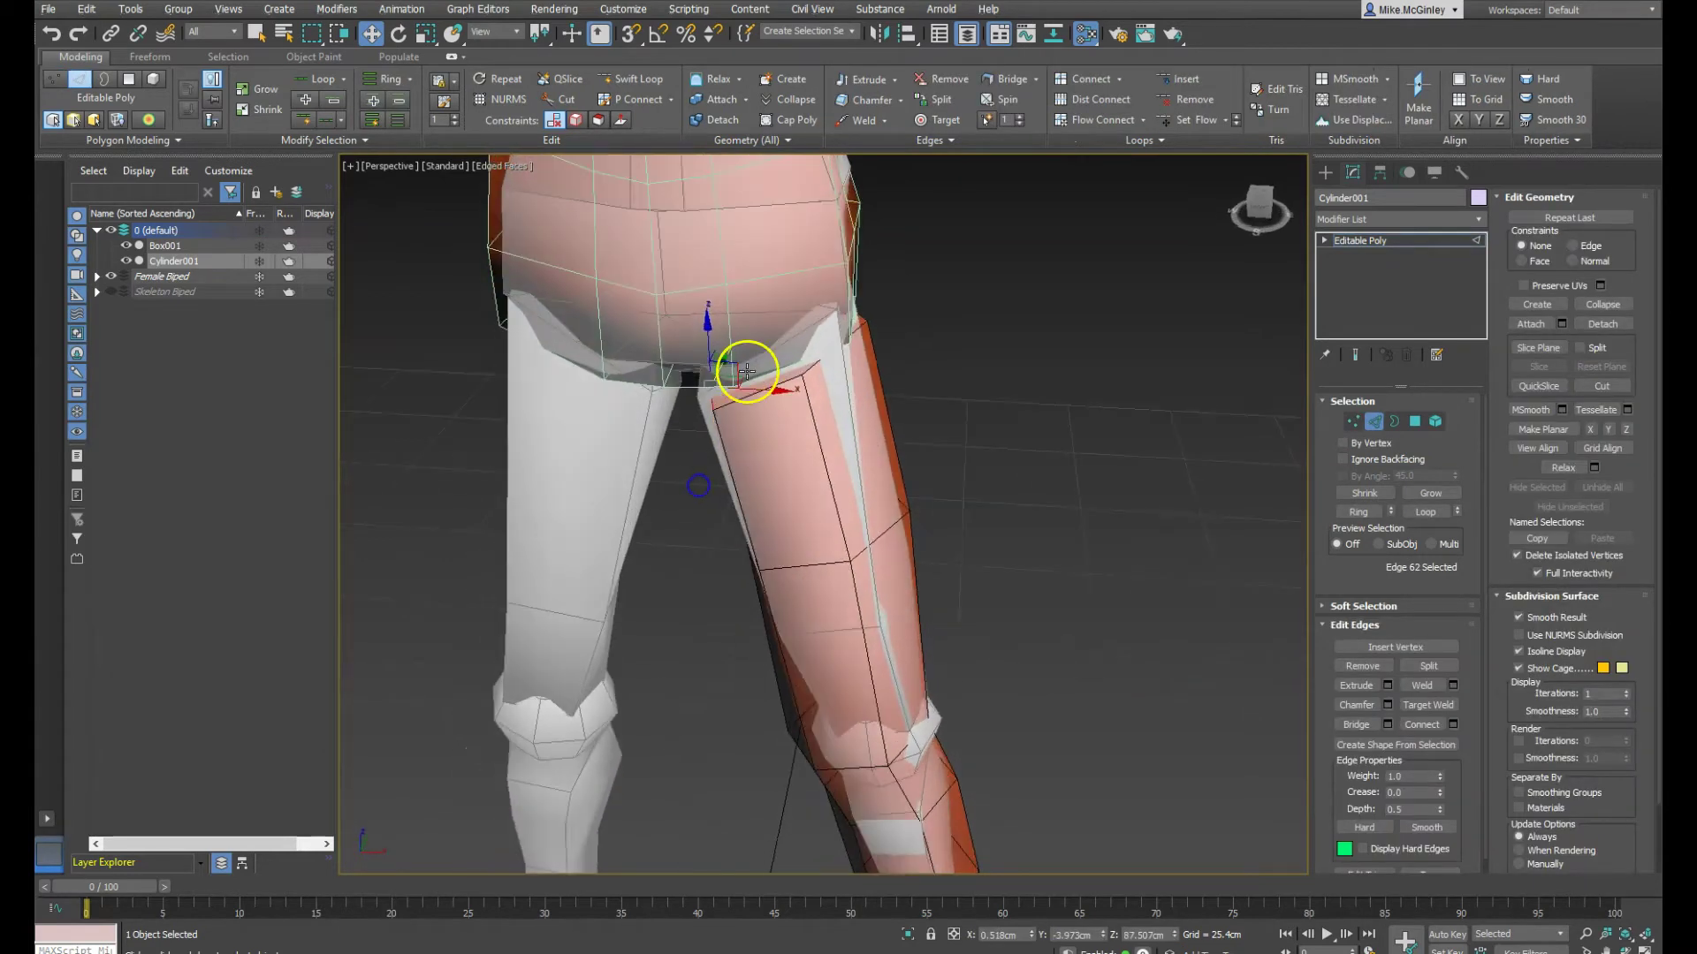
drag(751, 388, 732, 390)
alt+middle_drag(734, 391, 715, 448)
alt+middle_drag(819, 382, 934, 437)
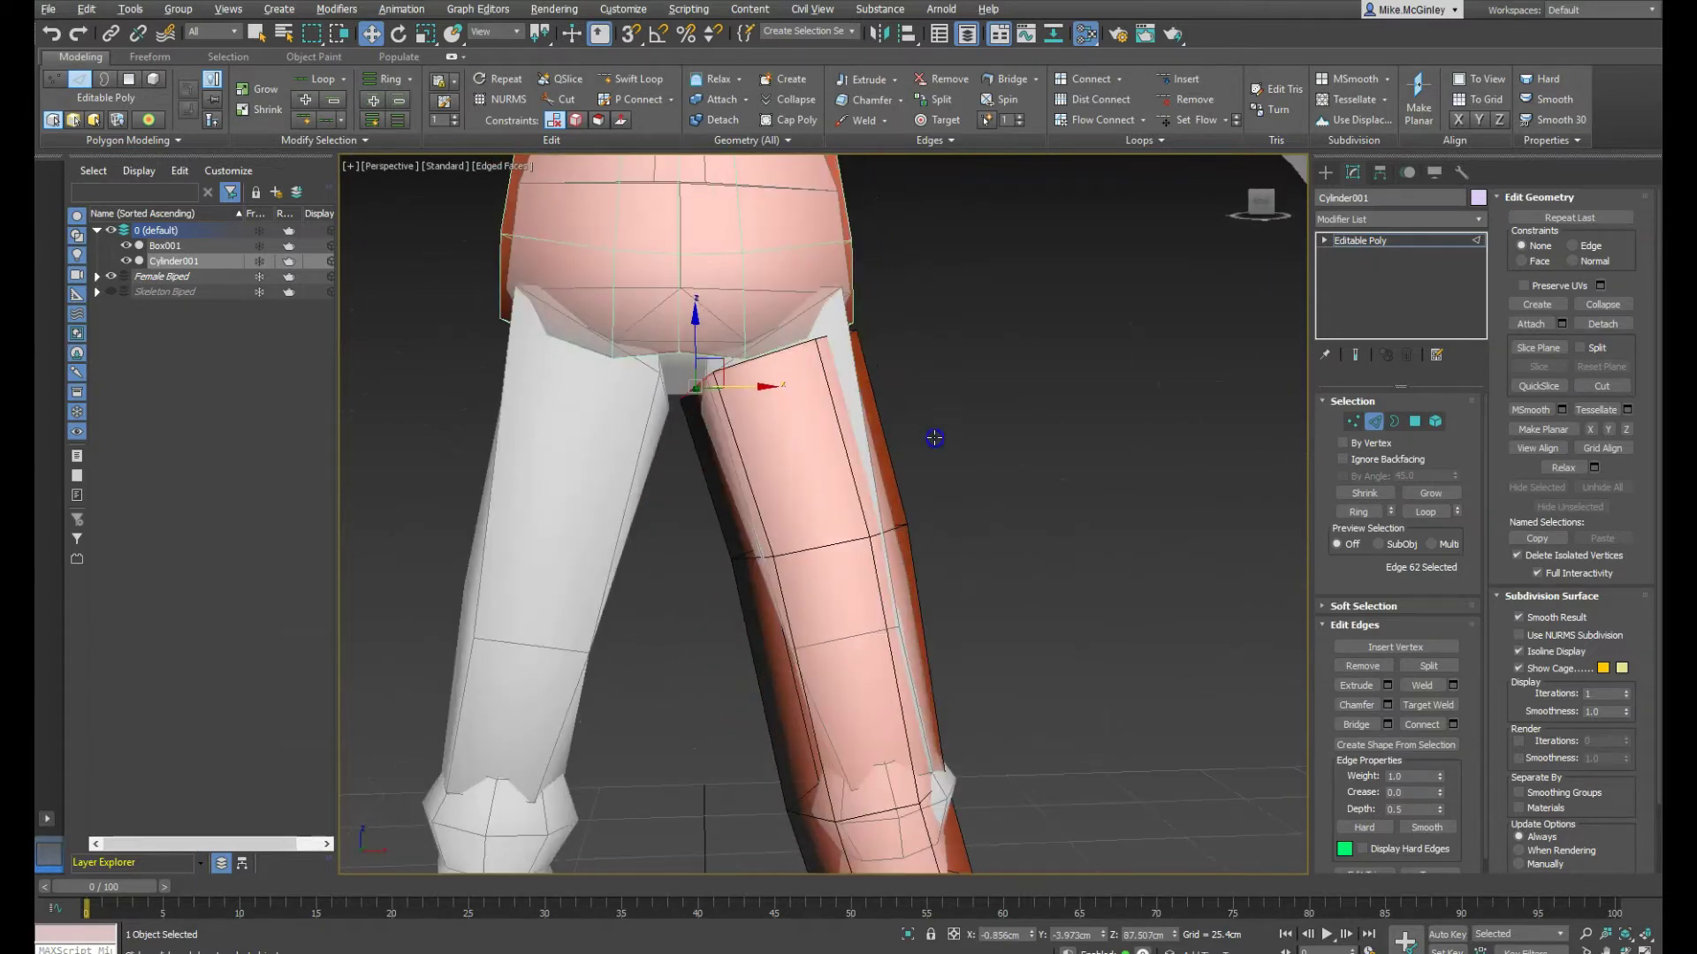
Return to vertex editing and move the front outer mid-thigh vertex about 0.35 cm outward along X
key(1)
click(935, 522)
alt+middle_drag(935, 522, 932, 541)
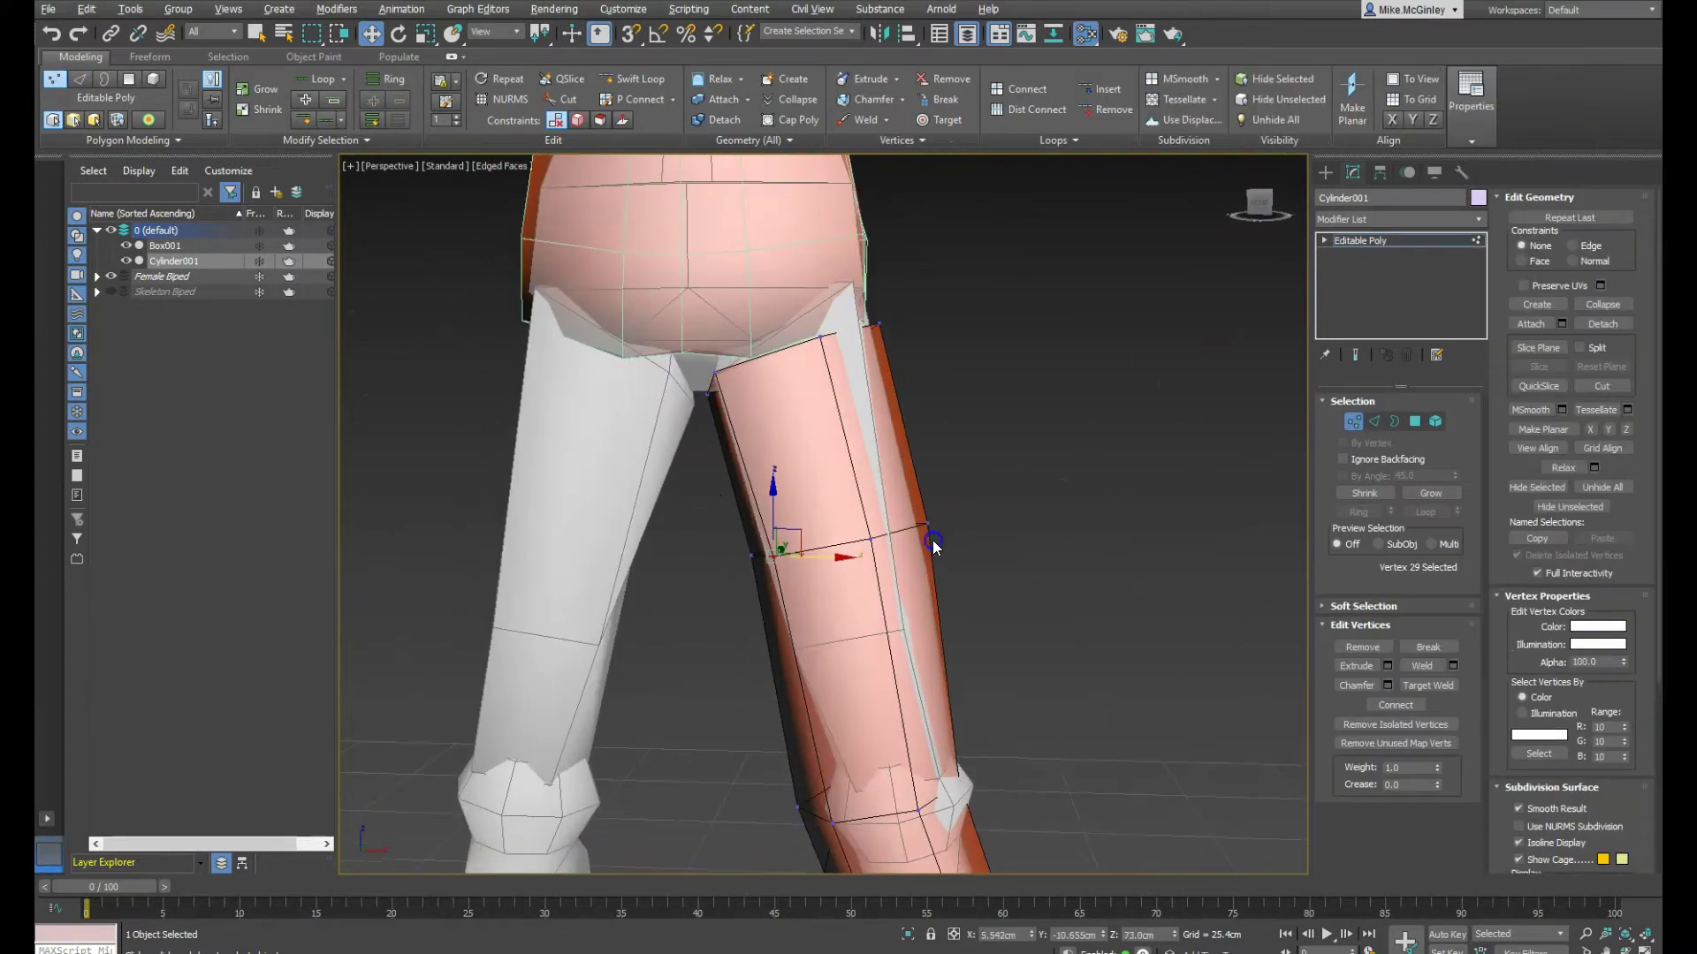
click(872, 539)
drag(906, 537, 910, 537)
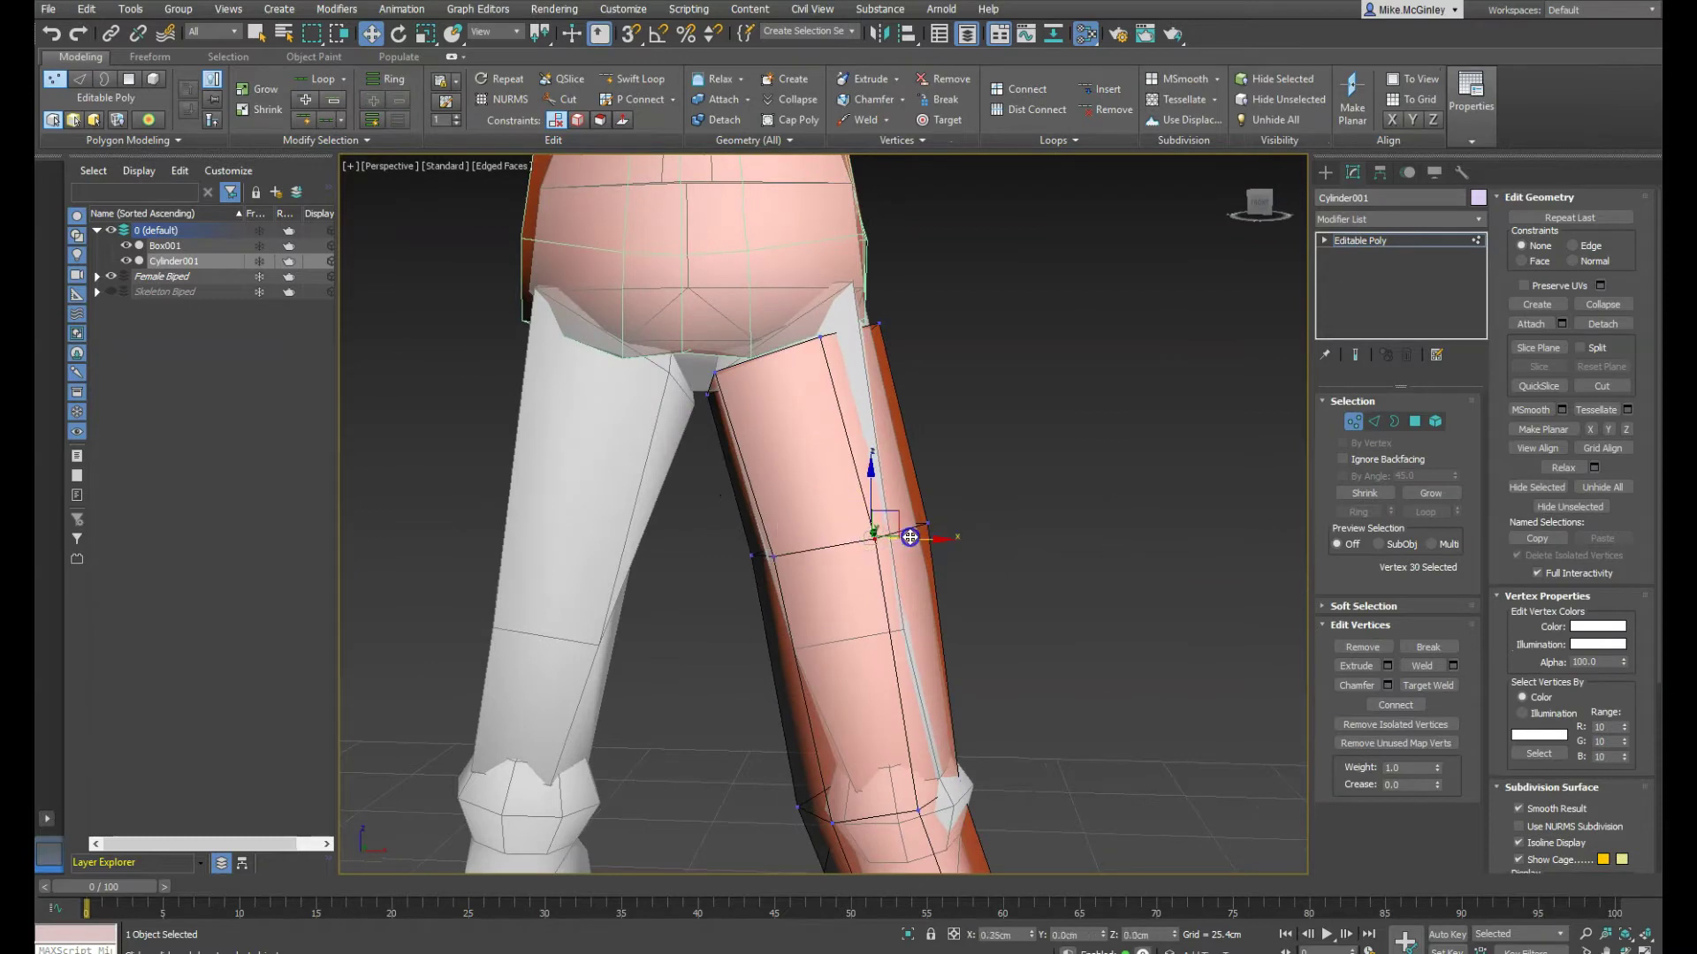
Move the front inner vertices of the thigh's top ring and mid-thigh ring backward along Y to follow the biped's thigh
alt+middle_drag(977, 569, 892, 591)
click(969, 528)
click(792, 356)
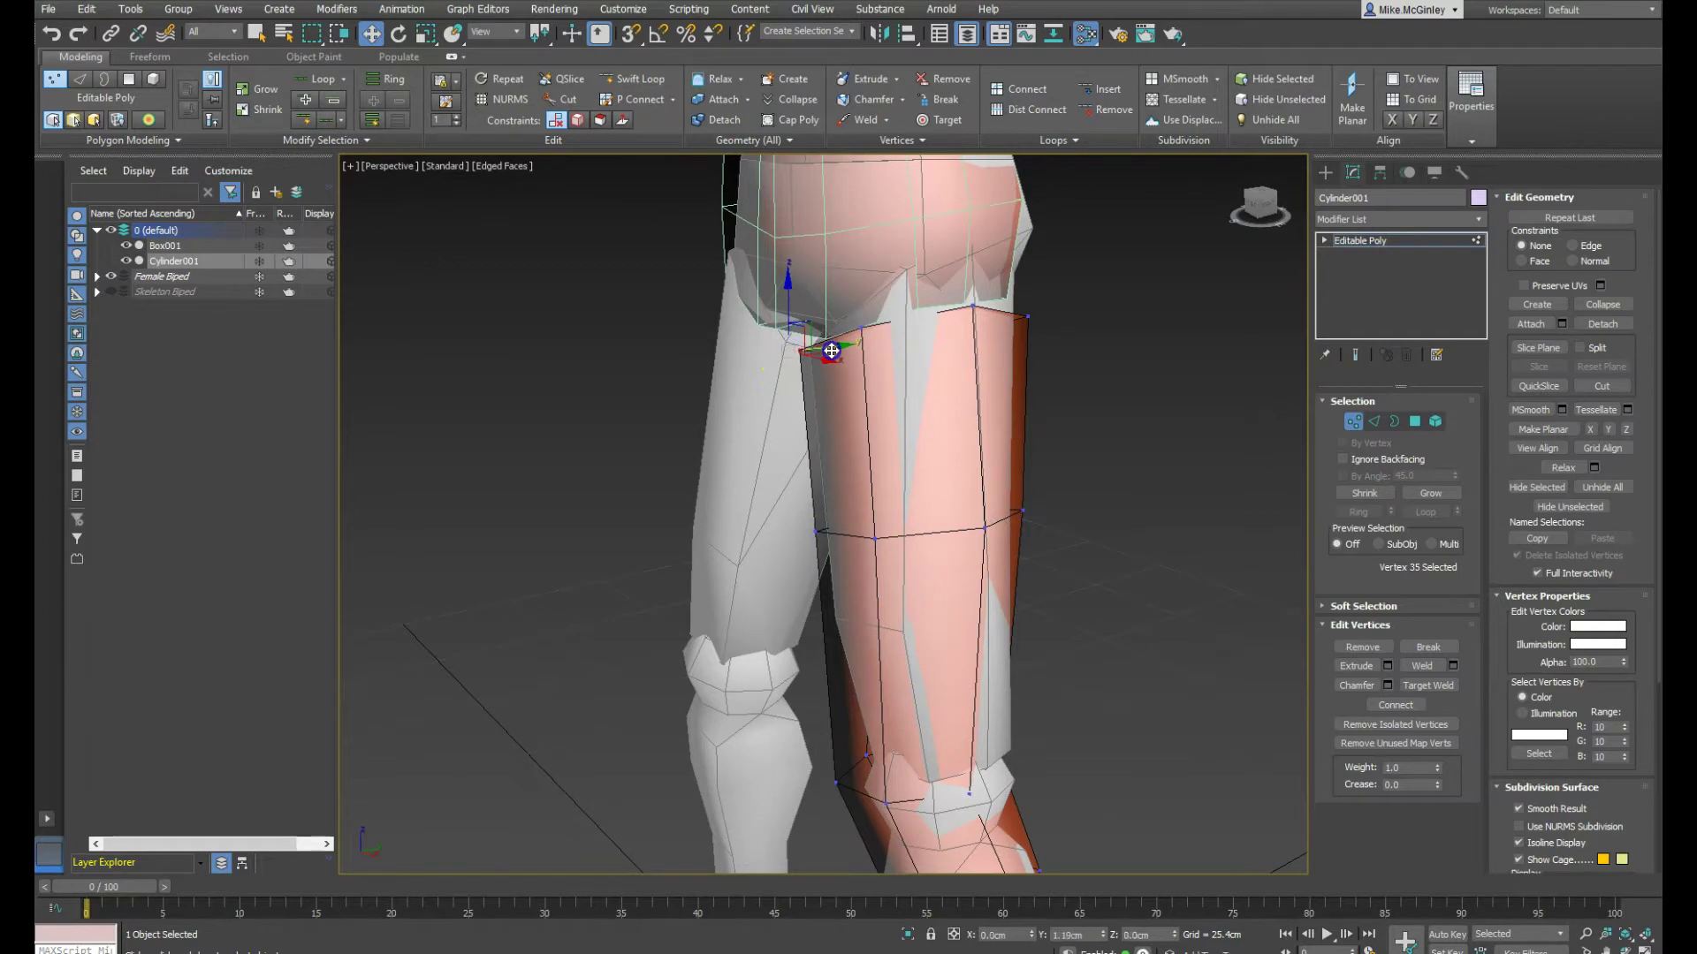
alt+middle_drag(826, 348, 946, 474)
click(853, 523)
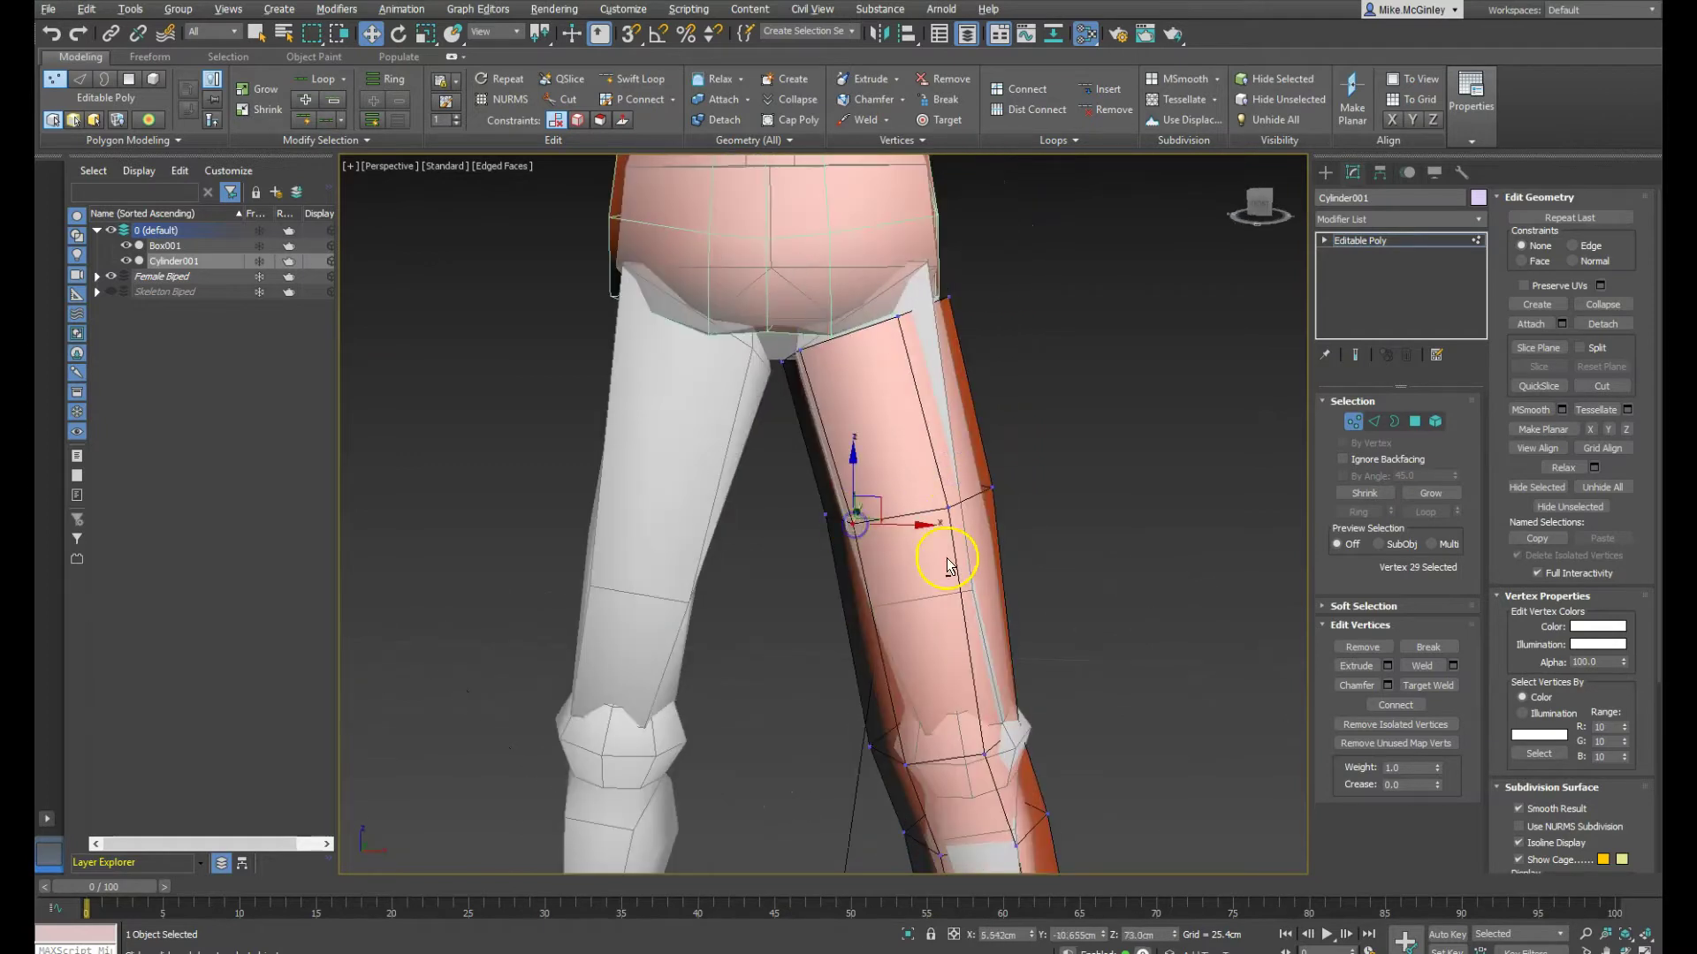
alt+middle_drag(940, 557, 840, 530)
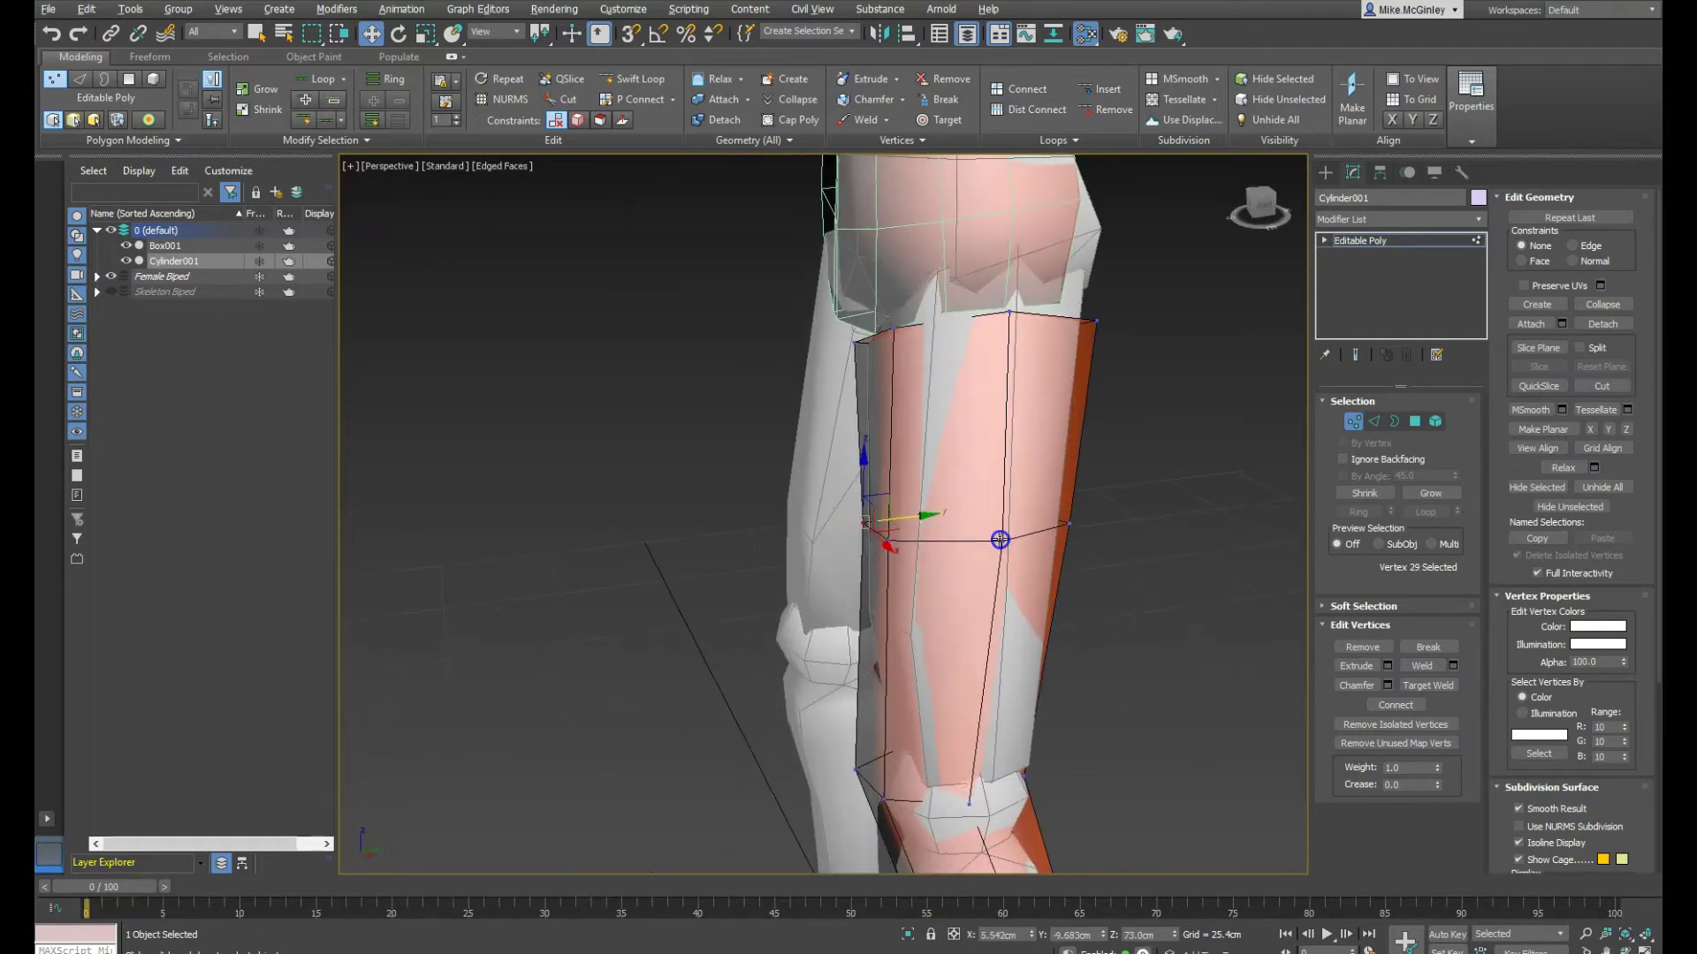
click(848, 335)
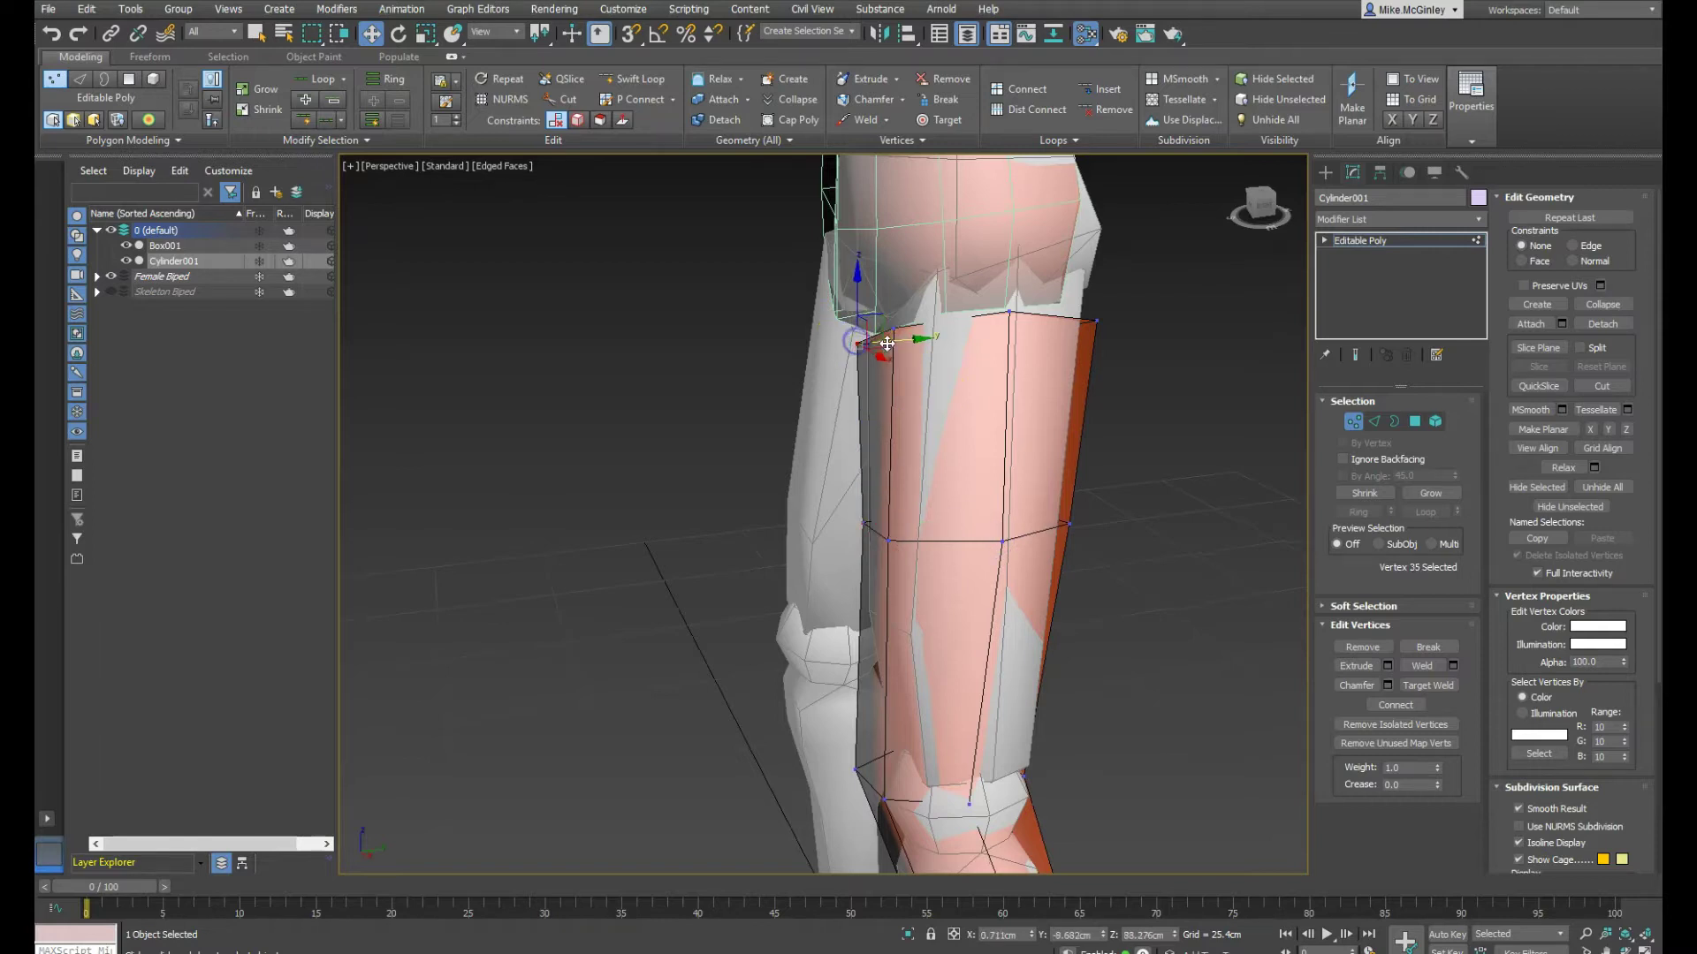
alt+middle_drag(890, 348, 969, 462)
Nudge the front inner vertex of the mid-thigh ring inward along X
click(1381, 298)
alt+middle_drag(1106, 538, 939, 538)
click(920, 506)
scroll(934, 566, up, 2)
click(947, 521)
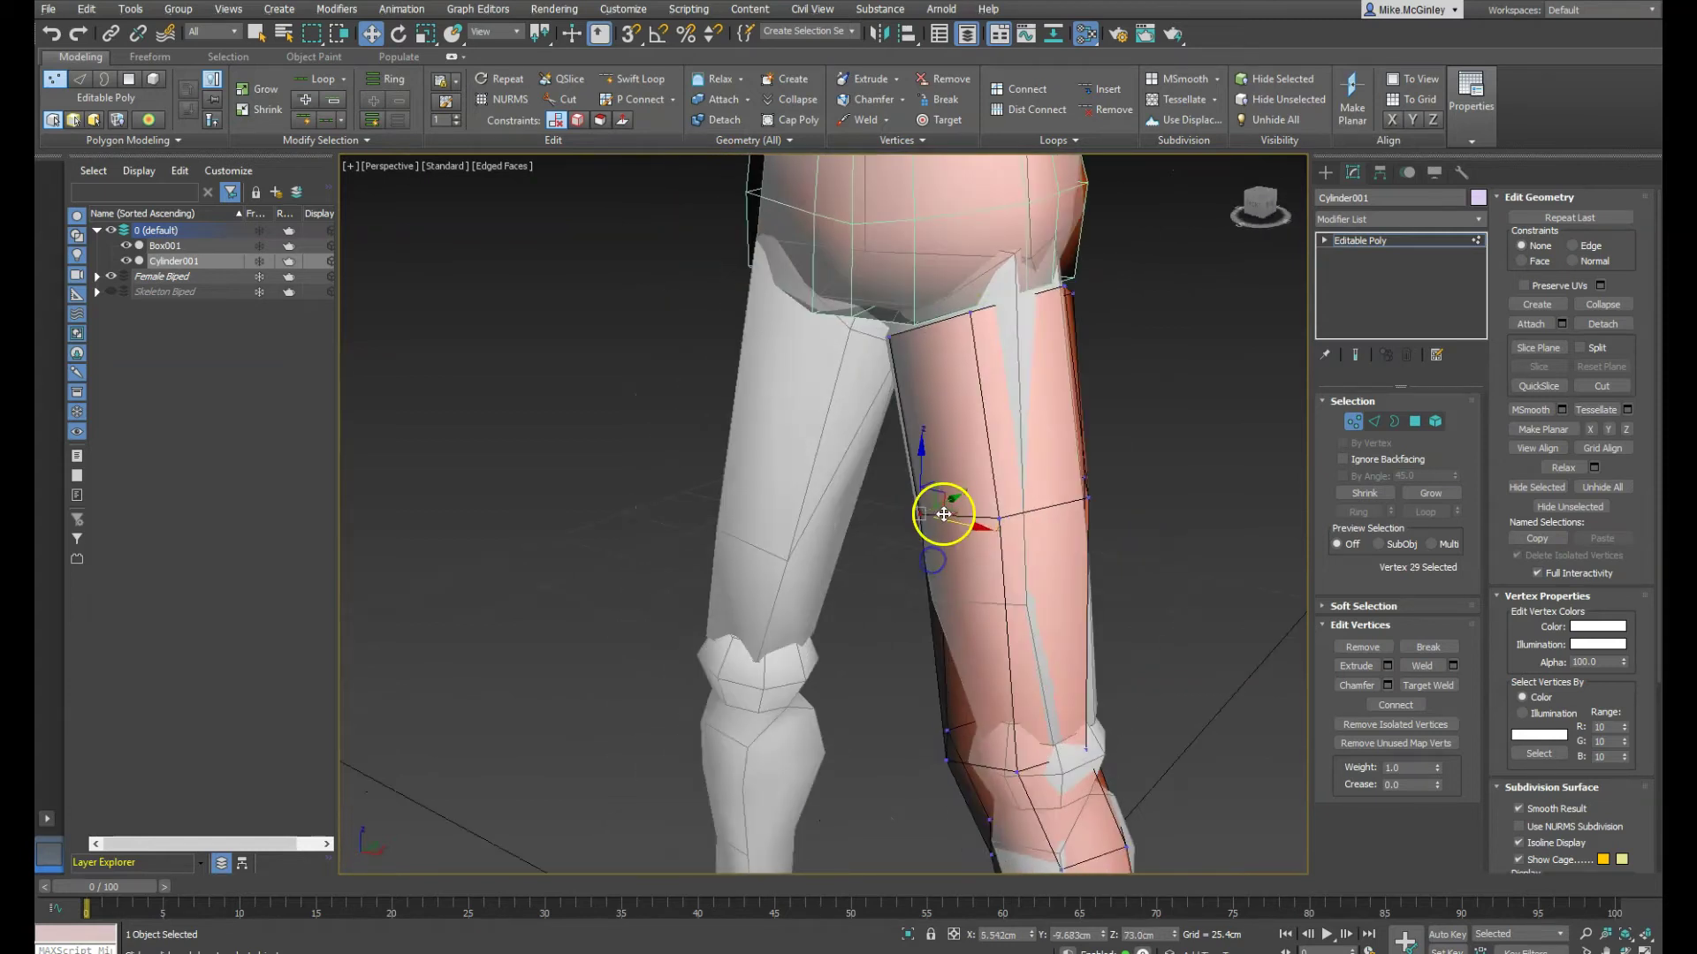
drag(950, 525, 936, 522)
alt+middle_drag(986, 514, 1046, 517)
Nudge the front inner vertex of the thigh's top ring to refine its fit under the torso
click(873, 341)
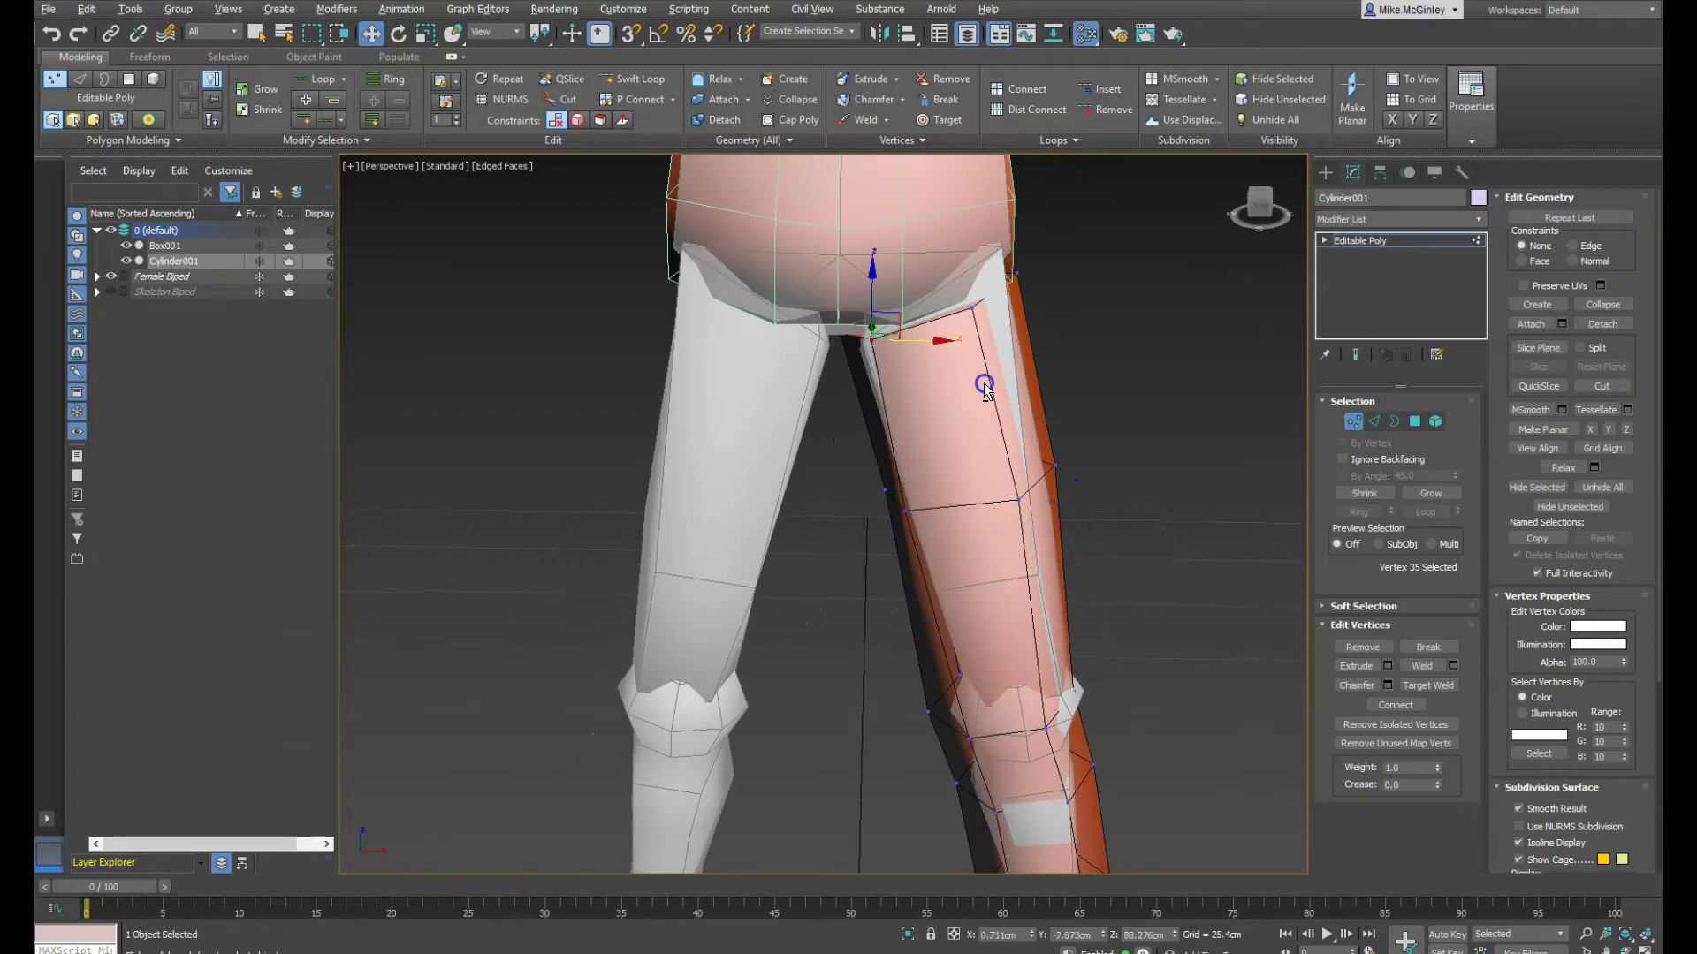
alt+middle_drag(984, 386, 917, 395)
drag(902, 332, 898, 335)
alt+middle_drag(1072, 486, 1004, 477)
Select the six vertices of the knee ring and move them slightly down along Z to line up with the biped's knee
alt+middle_drag(1043, 680, 1037, 670)
drag(1041, 679, 996, 805)
drag(1099, 775, 1099, 774)
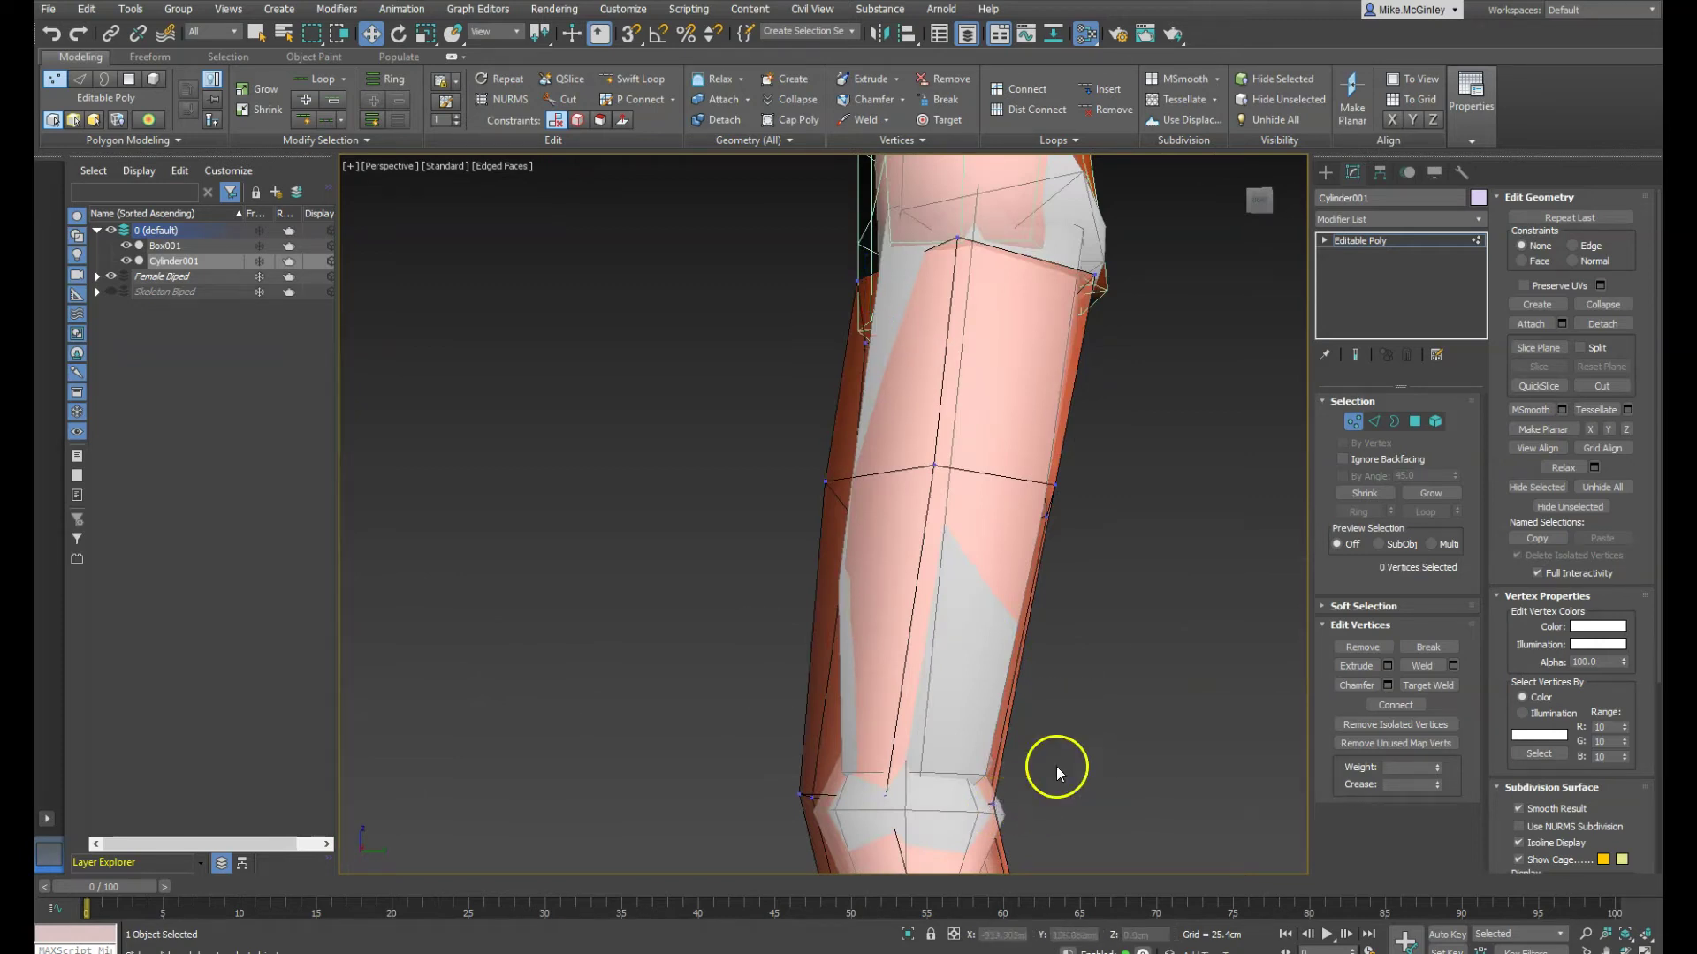
key(1)
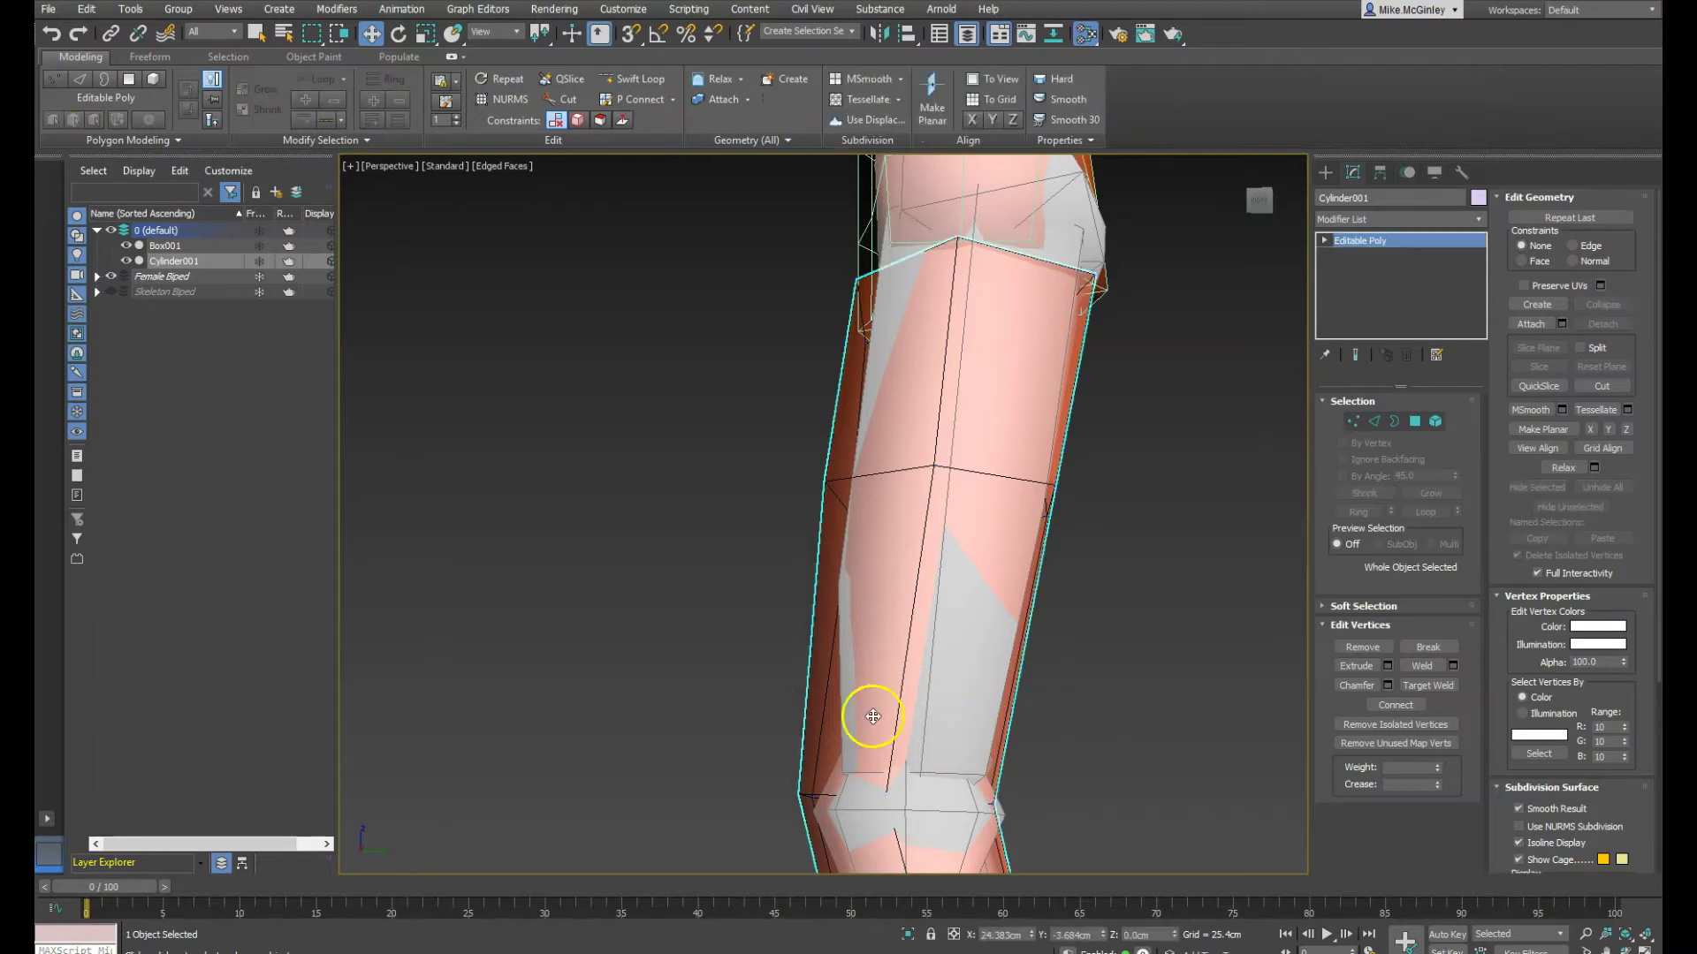
click(751, 736)
click(884, 706)
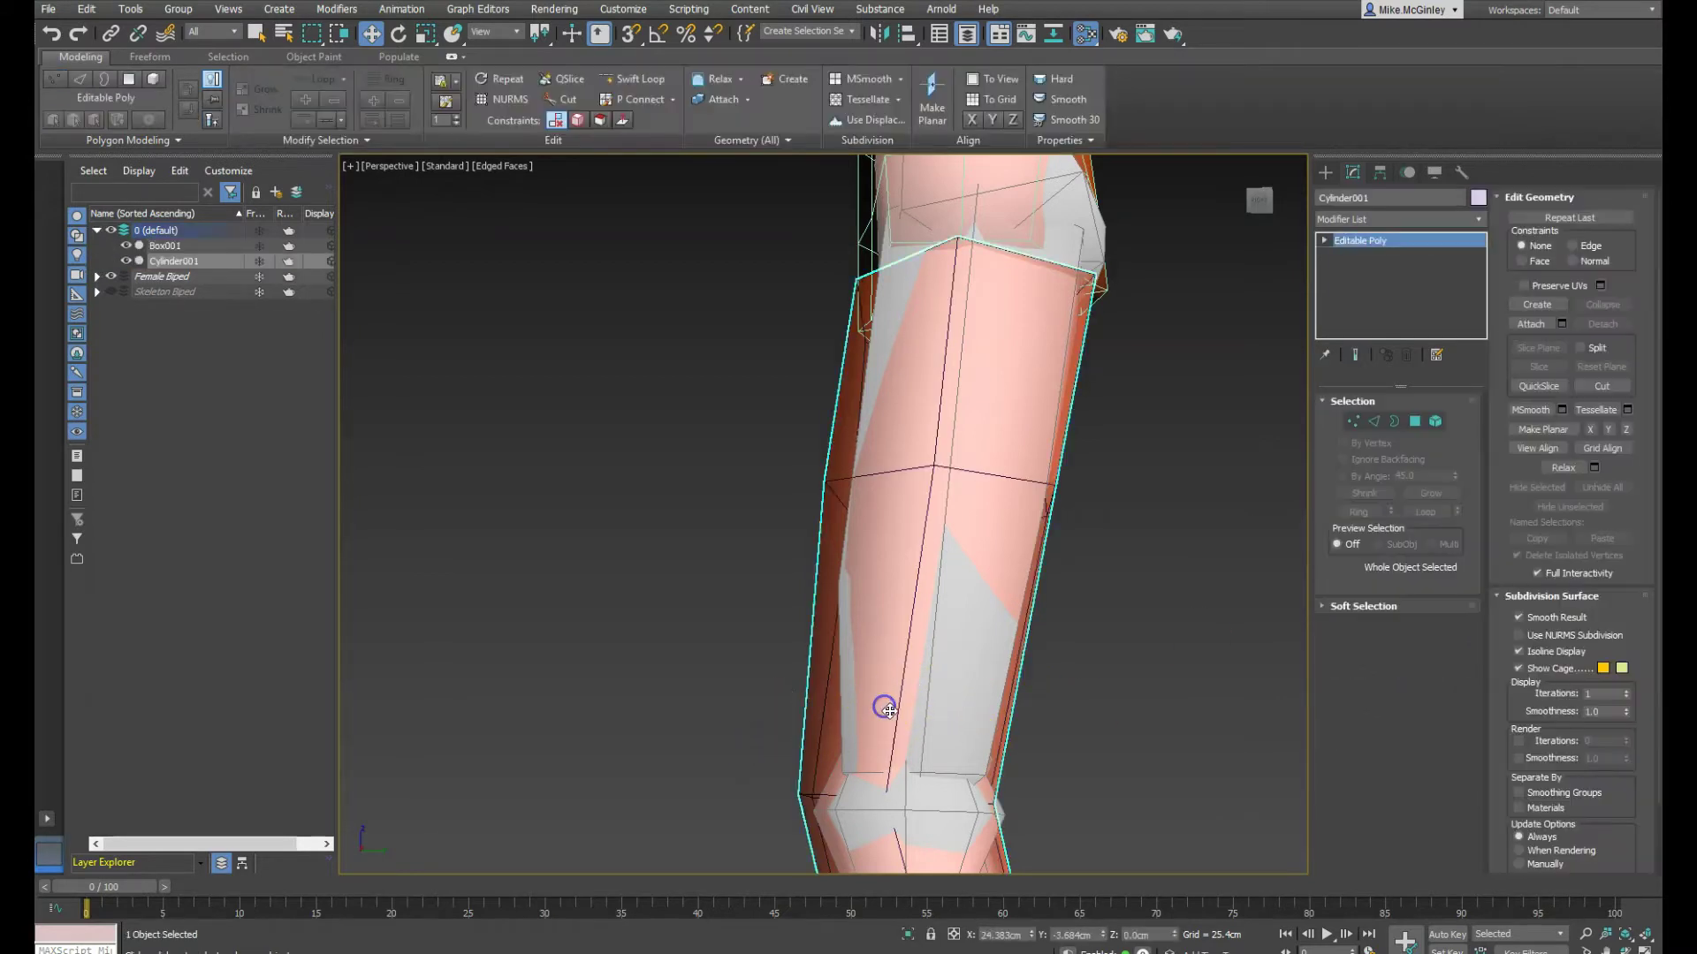
key(1)
drag(1111, 886, 1111, 882)
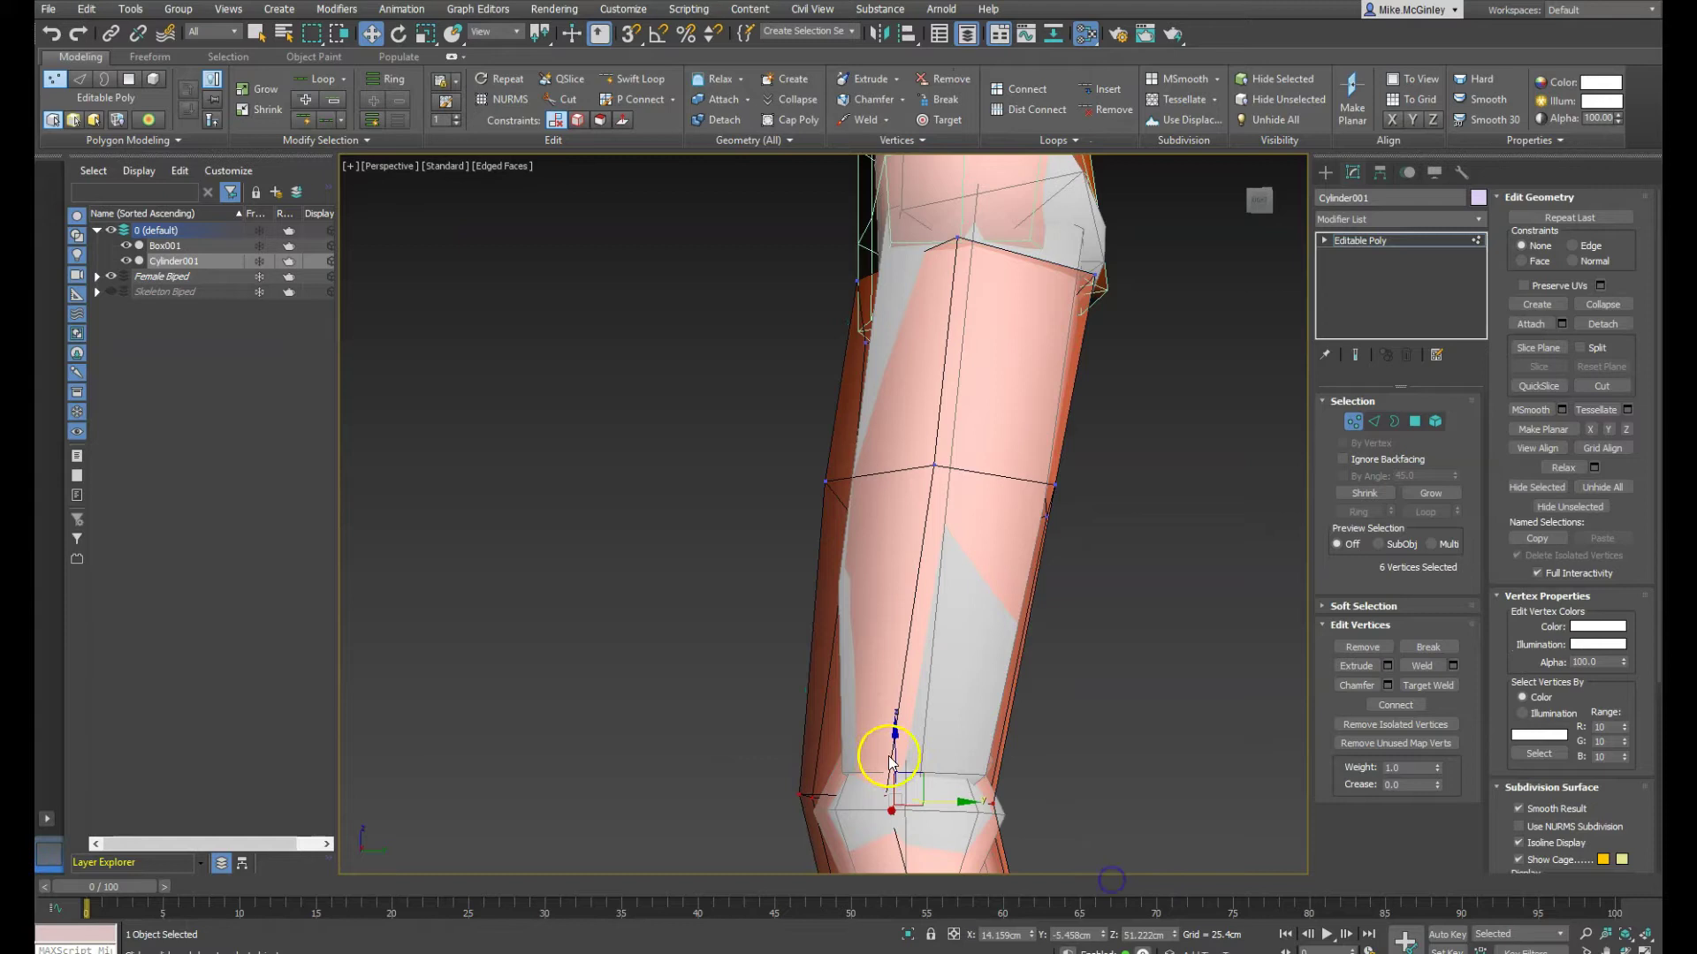
mouse_move(895, 753)
mouse_down()
mouse_move(905, 699)
mouse_move(909, 762)
mouse_up()
Move the two inner knee vertices and the front outer knee vertex outward along X to fit the biped's knee
alt+middle_drag(1094, 818, 1246, 814)
click(798, 821)
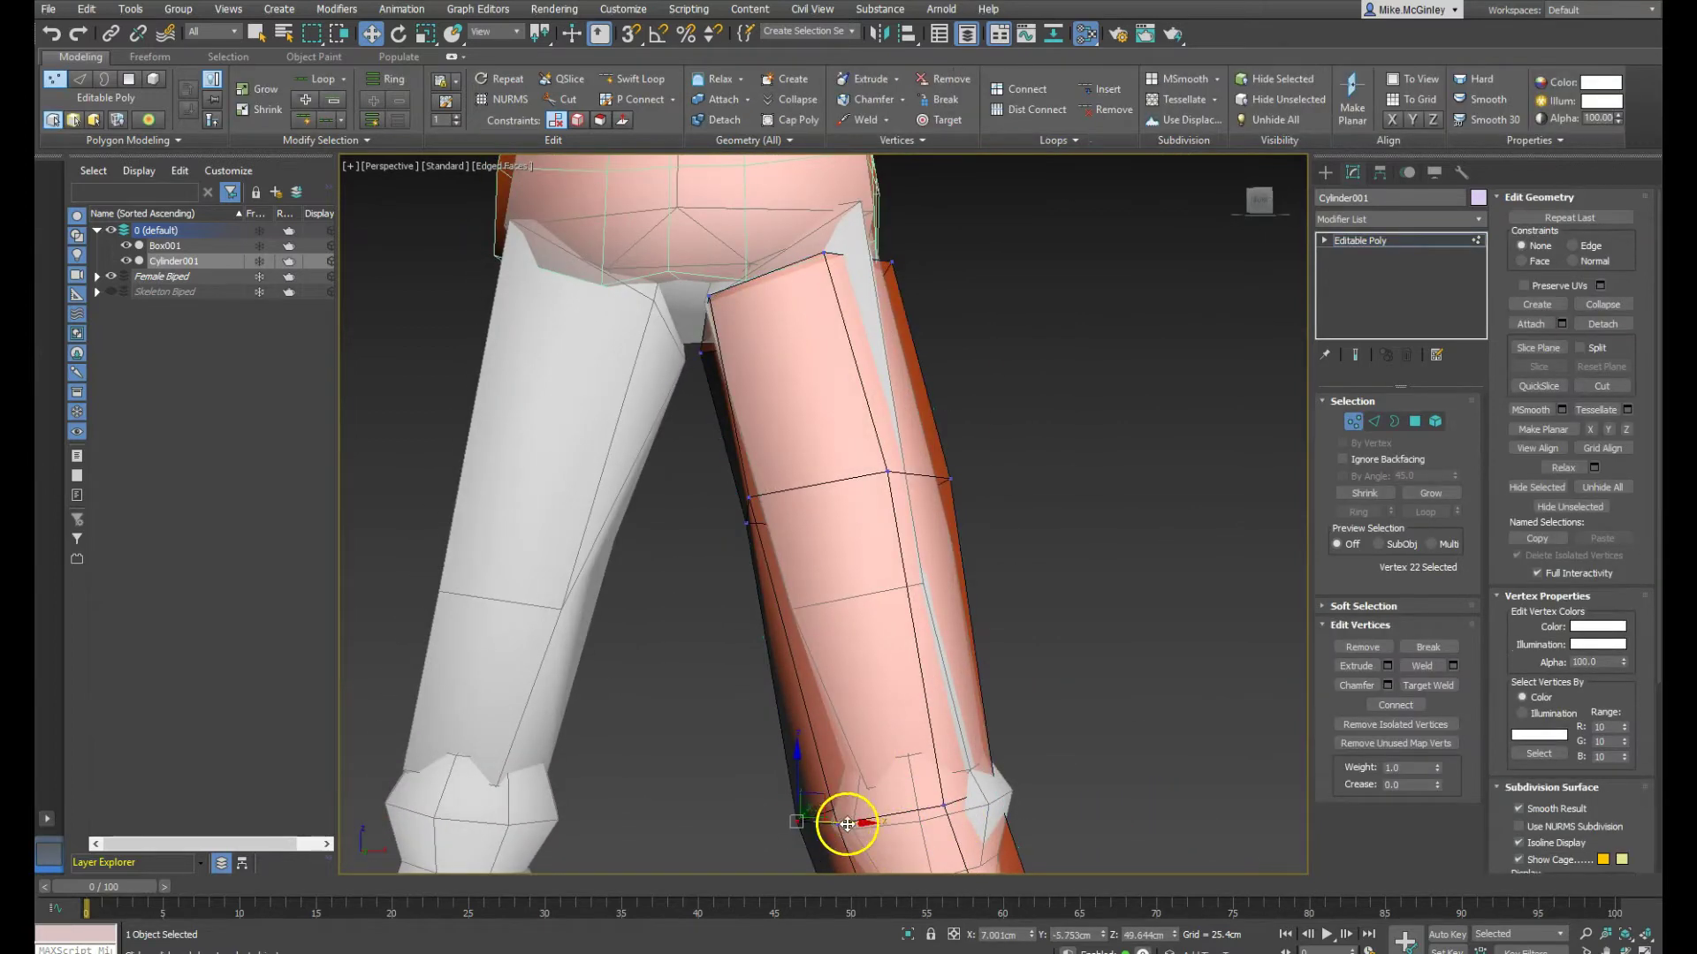
drag(859, 826, 906, 822)
click(840, 824)
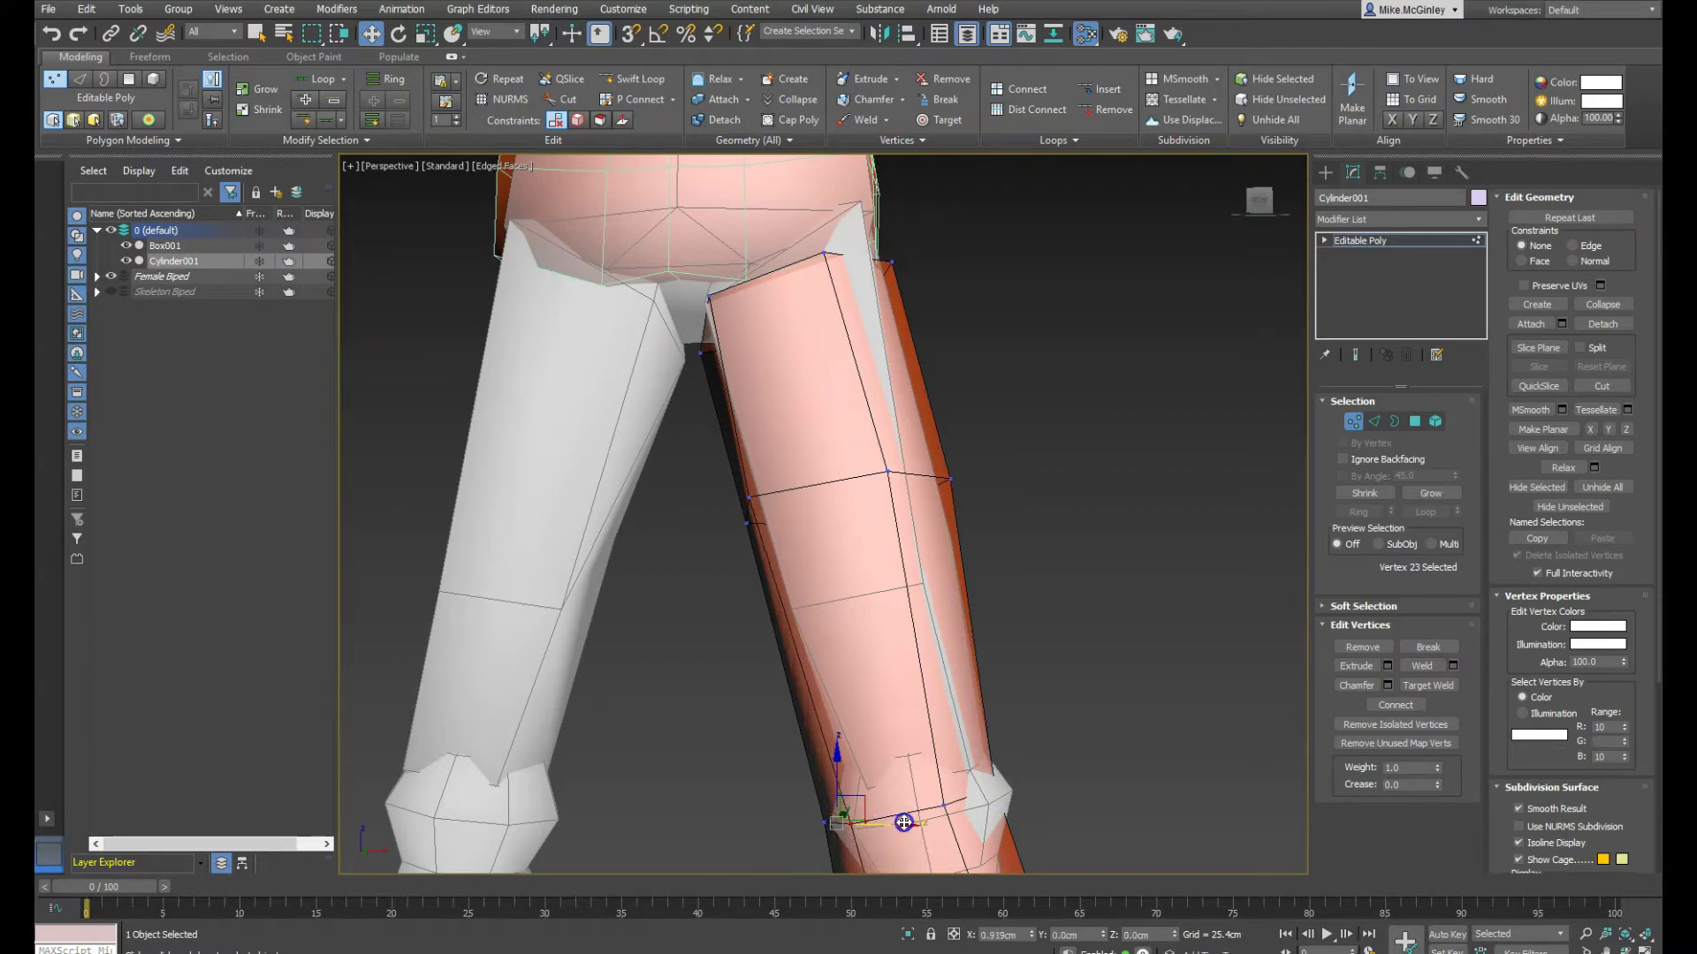
click(946, 802)
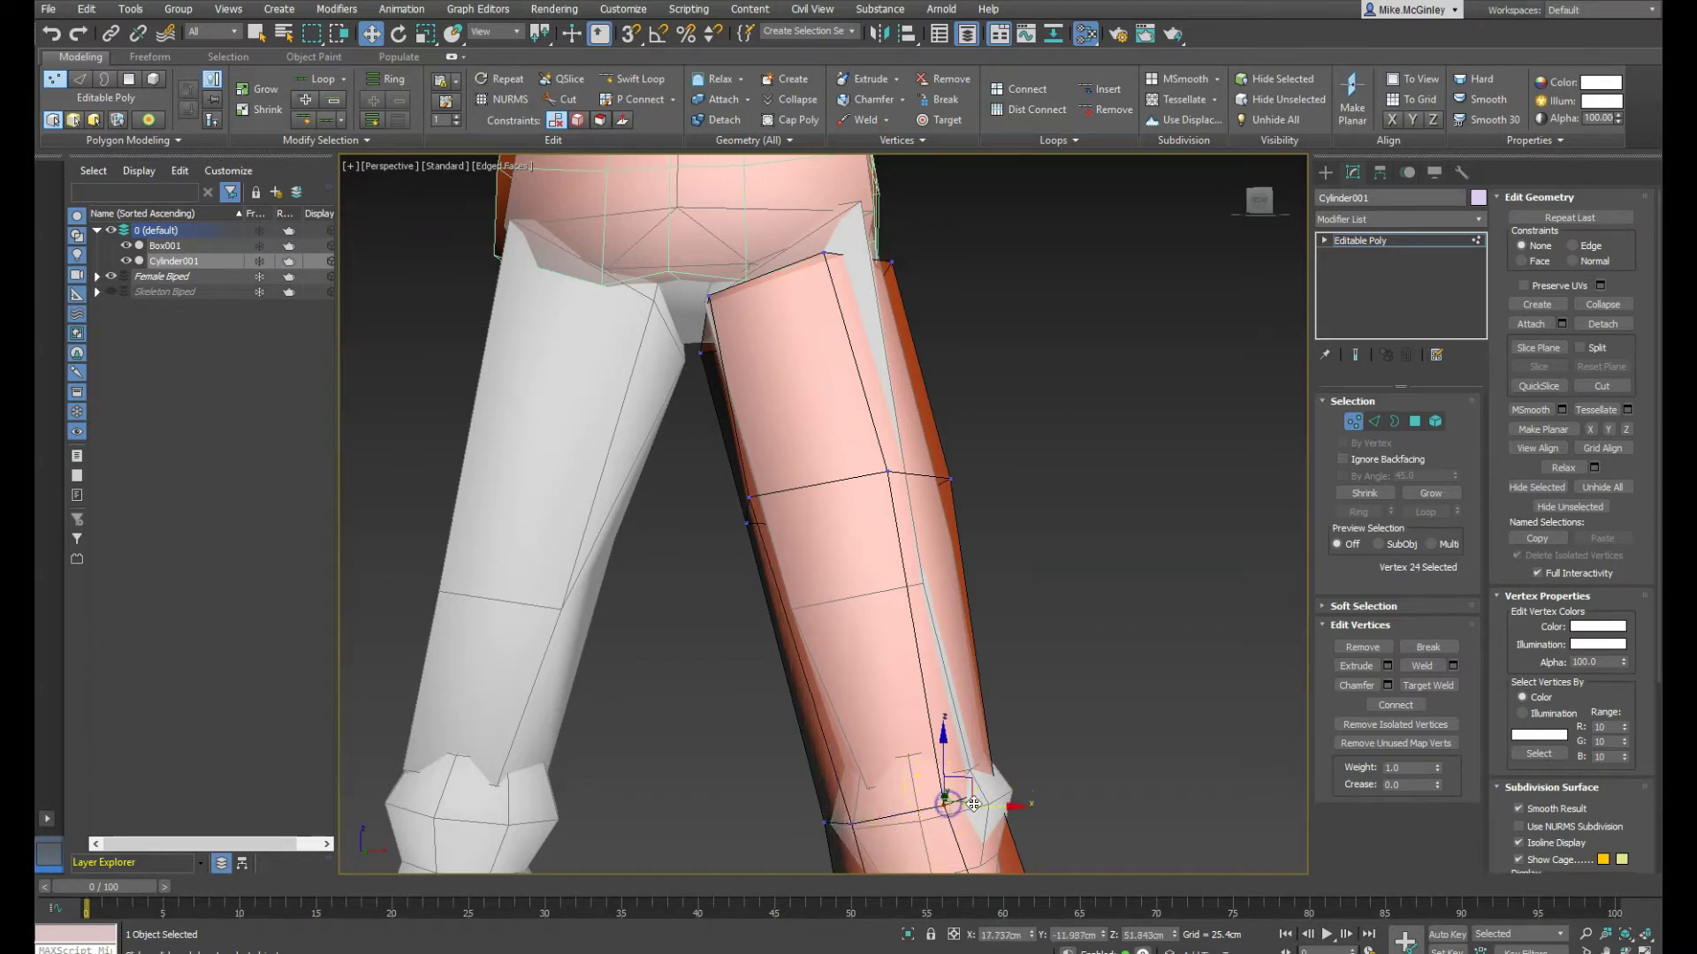
mouse_move(985, 804)
alt+middle_down()
mouse_move(1030, 831)
mouse_move(1036, 811)
mouse_move(970, 831)
alt+middle_up()
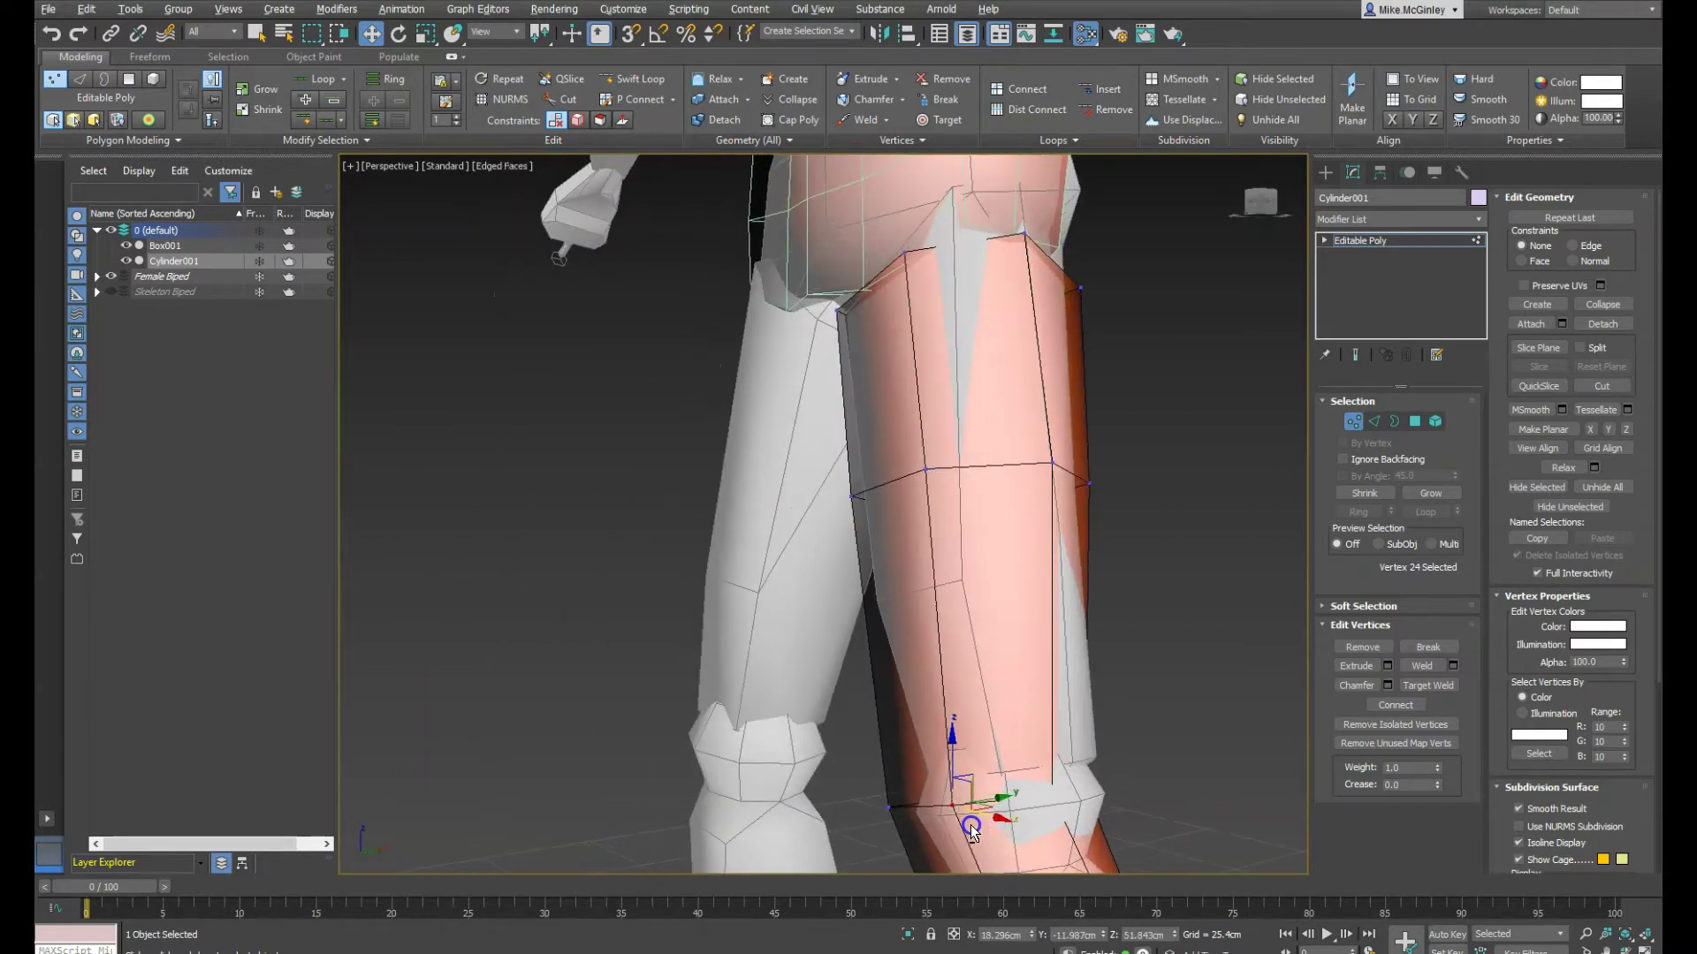
Move the rear outer knee vertex slightly forward along Y to fit the back of the biped's knee
alt+middle_drag(1104, 804, 1043, 825)
click(1158, 807)
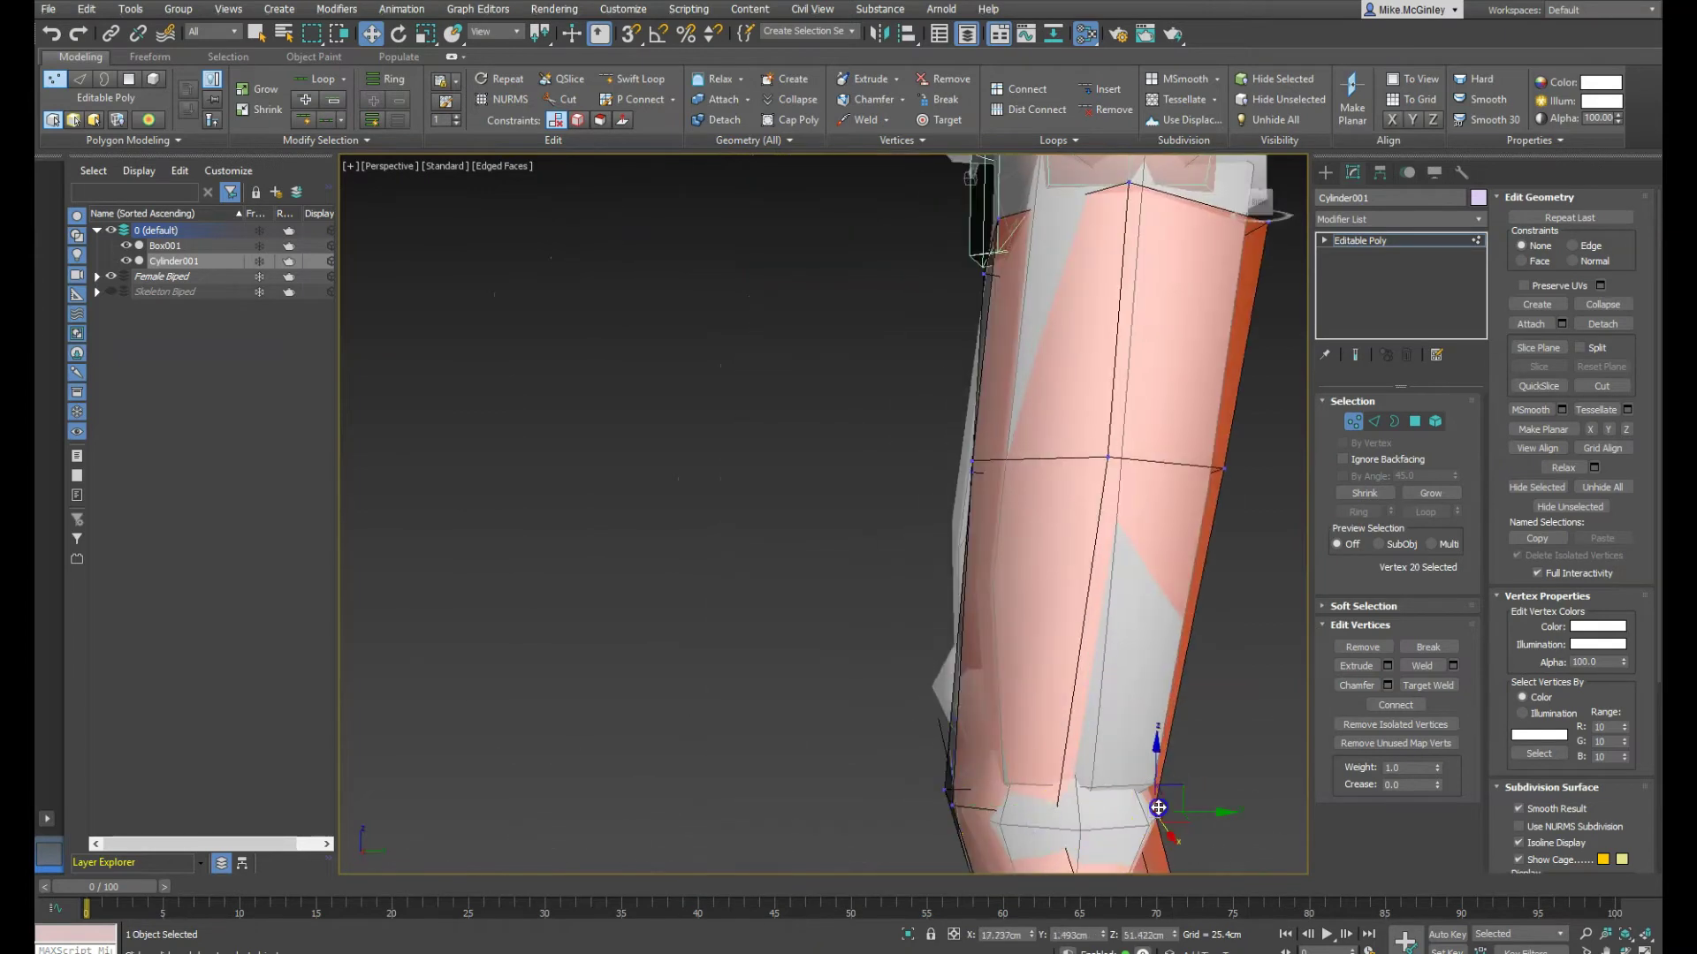
drag(1191, 809, 1183, 820)
Move the outer side knee vertex outward along X and about 0.58 cm forward along Y
click(1055, 806)
alt+middle_drag(1083, 820, 1209, 839)
drag(1080, 822, 1099, 824)
alt+middle_drag(1157, 822, 1016, 670)
scroll(1150, 807, down, 4)
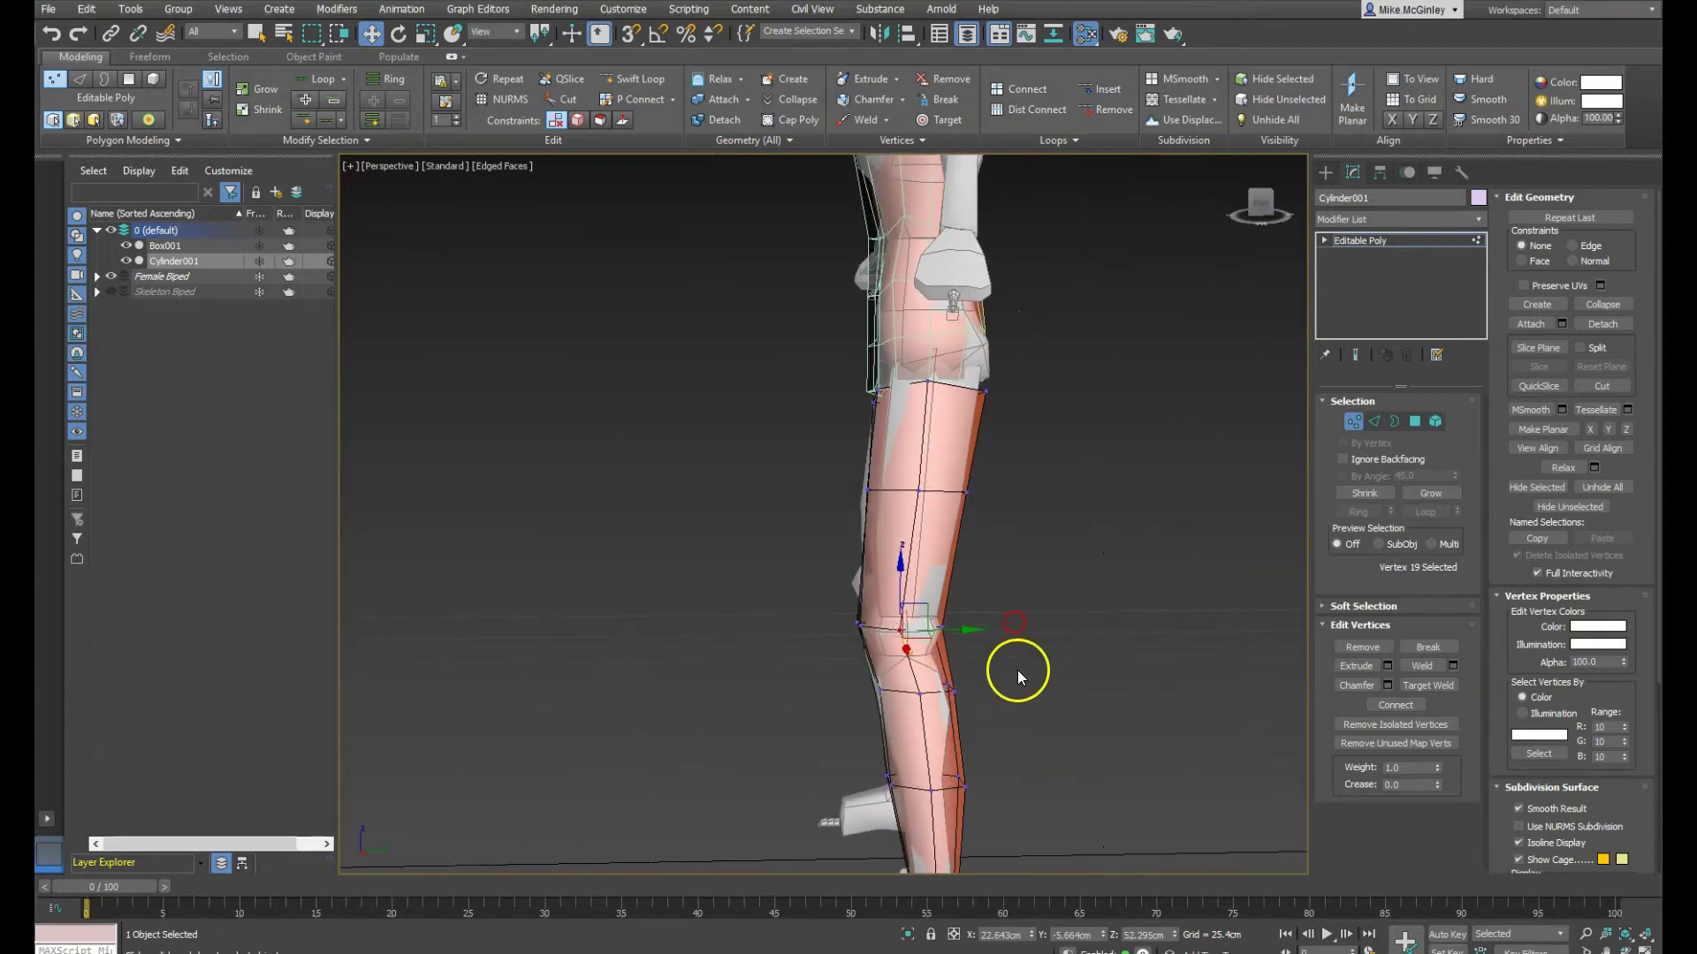
drag(965, 634, 959, 634)
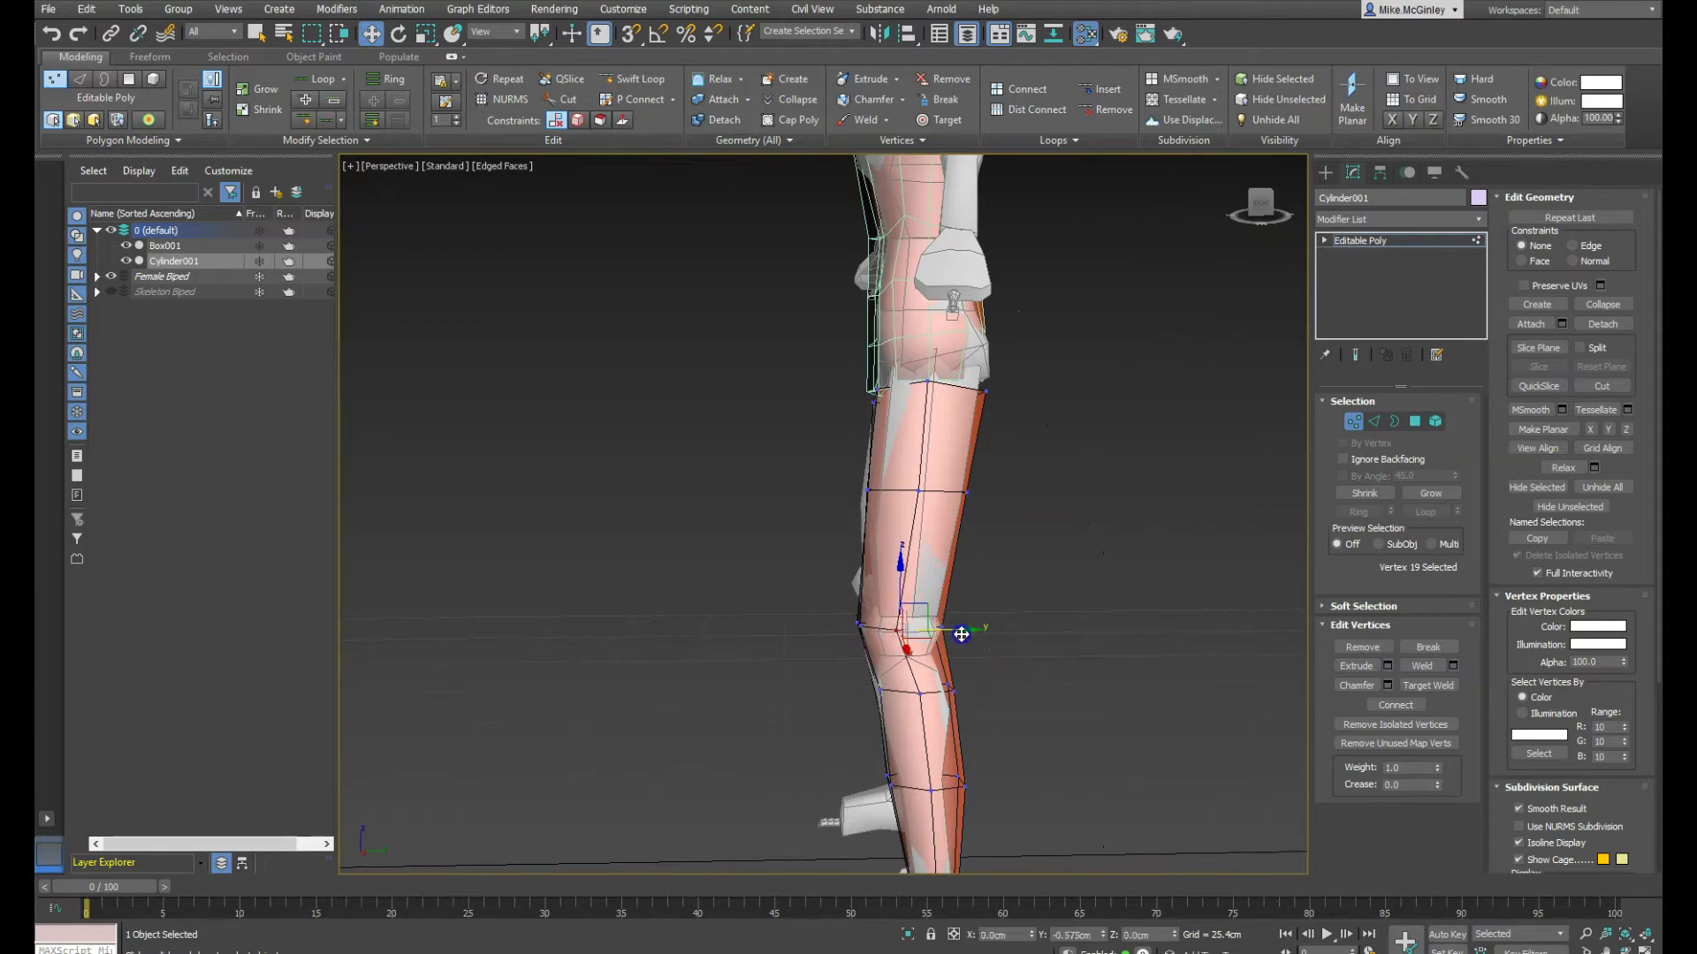
Adjust the two rear vertices of the ring just below the knee to fit the biped's calf
click(956, 695)
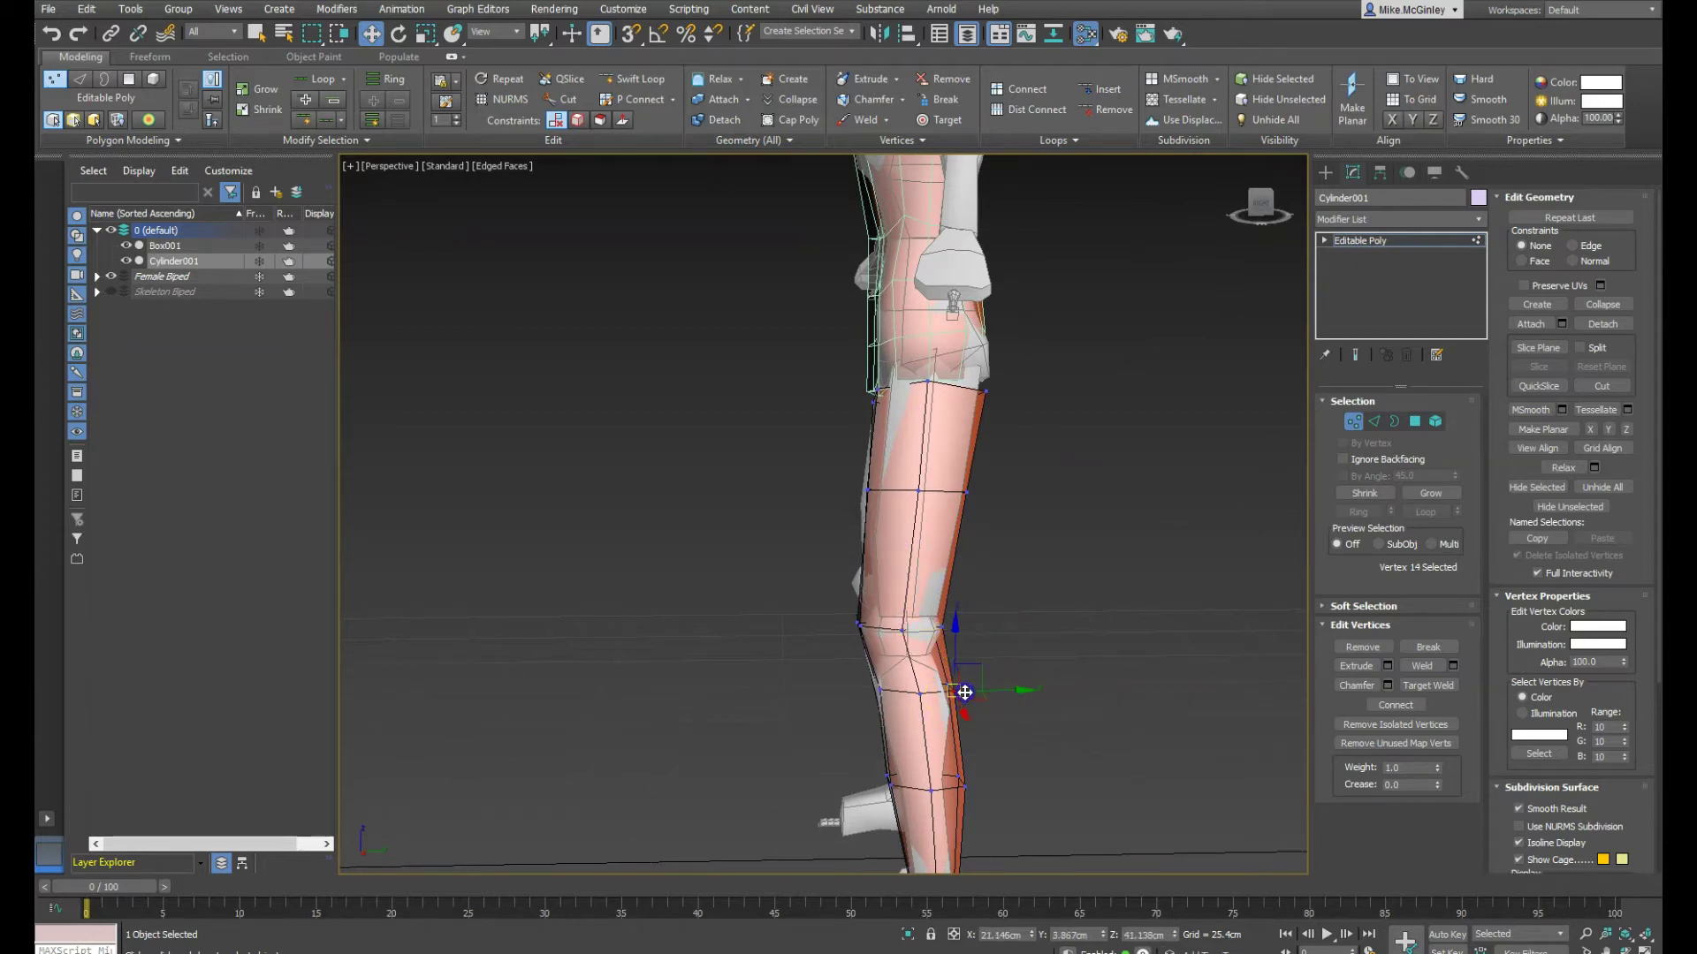
mouse_move(965, 693)
alt+middle_down()
mouse_move(965, 710)
mouse_move(992, 708)
alt+middle_up()
click(991, 702)
drag(944, 705, 953, 704)
alt+middle_drag(953, 704, 1104, 719)
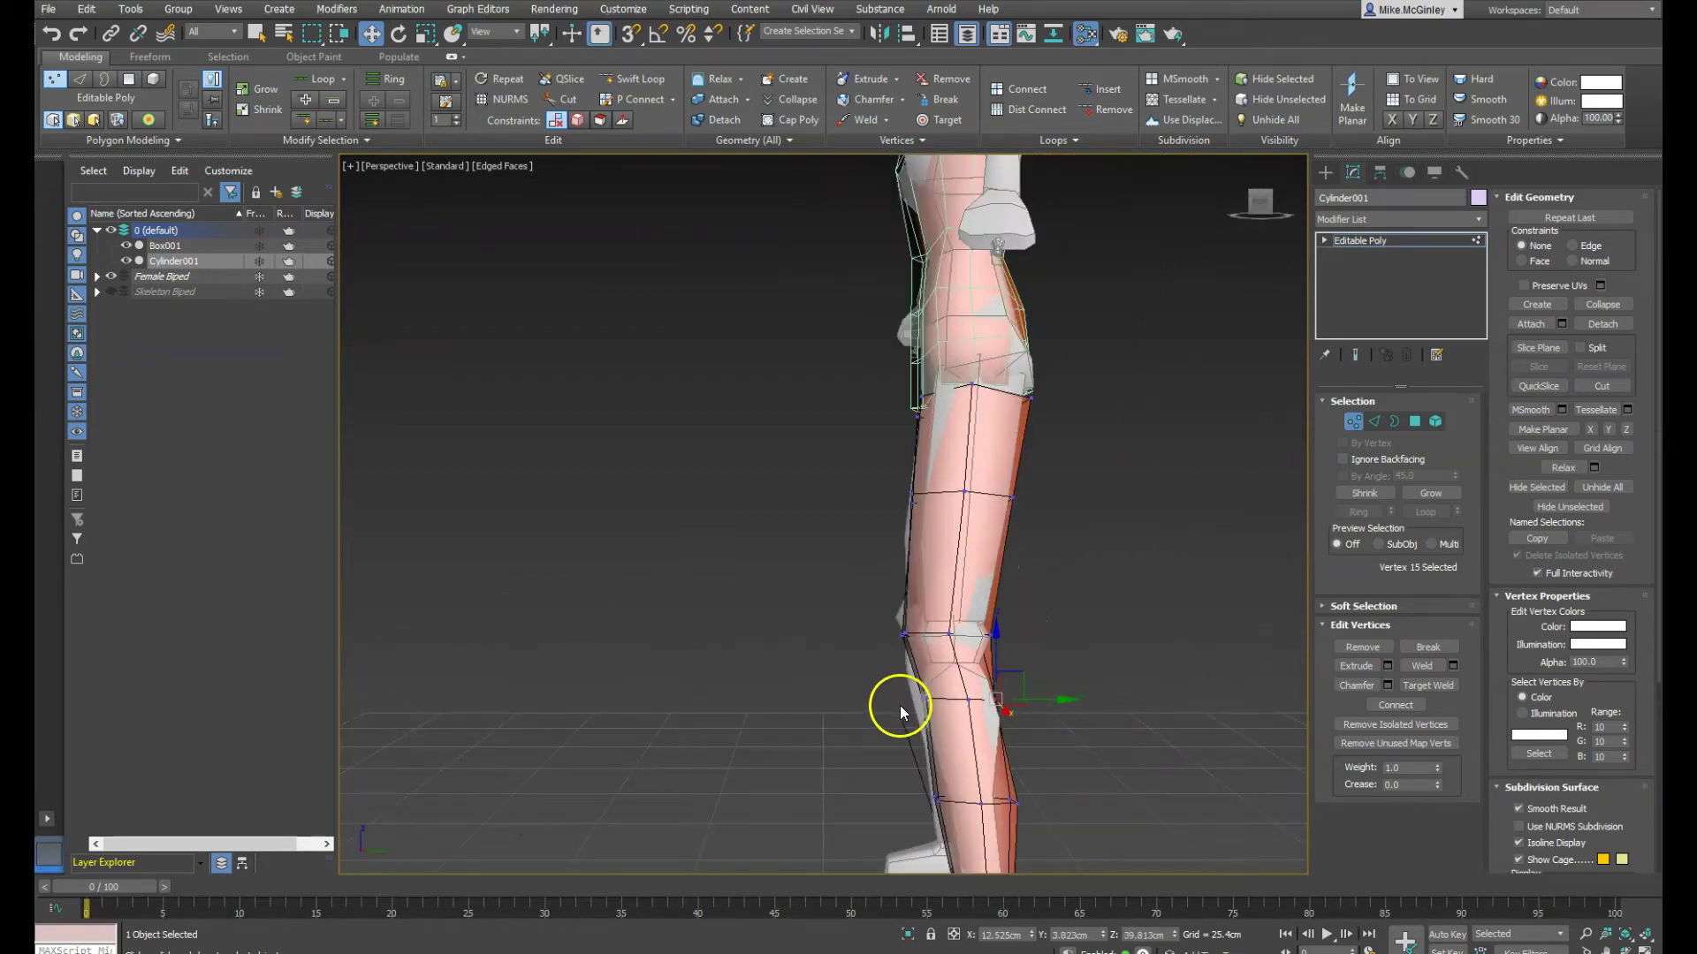
Select the six-vertex ring at the lower calf and scale it down to fit the biped's lower leg
drag(899, 774, 1117, 829)
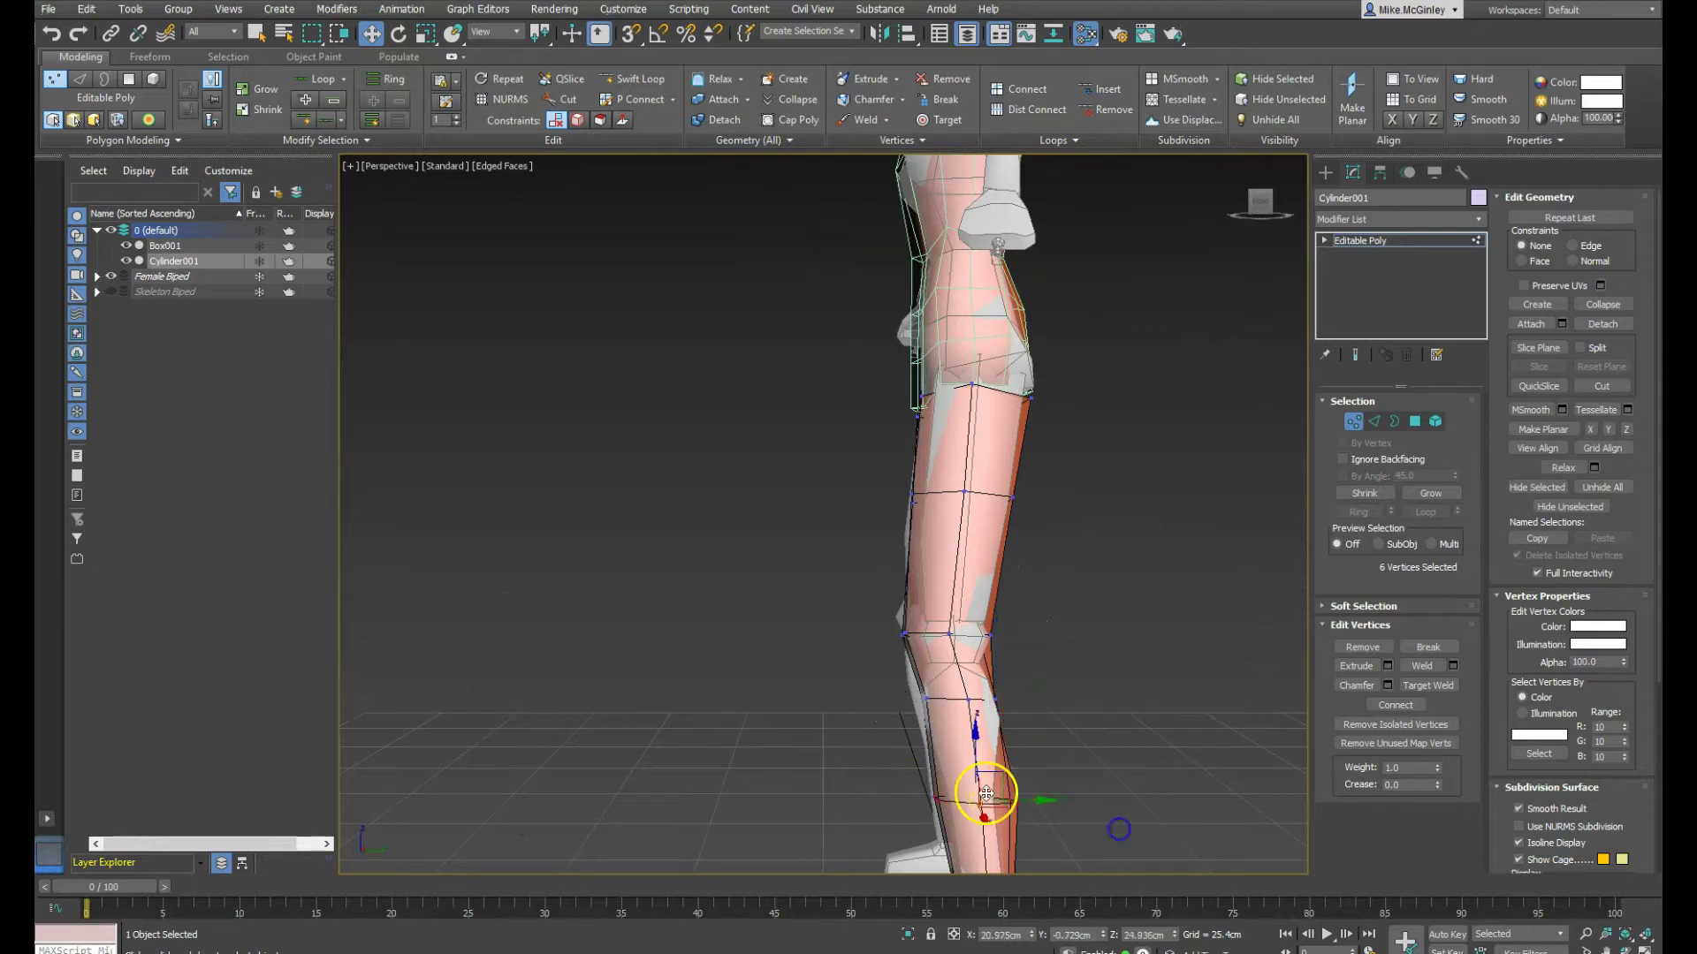
key(e)
key(r)
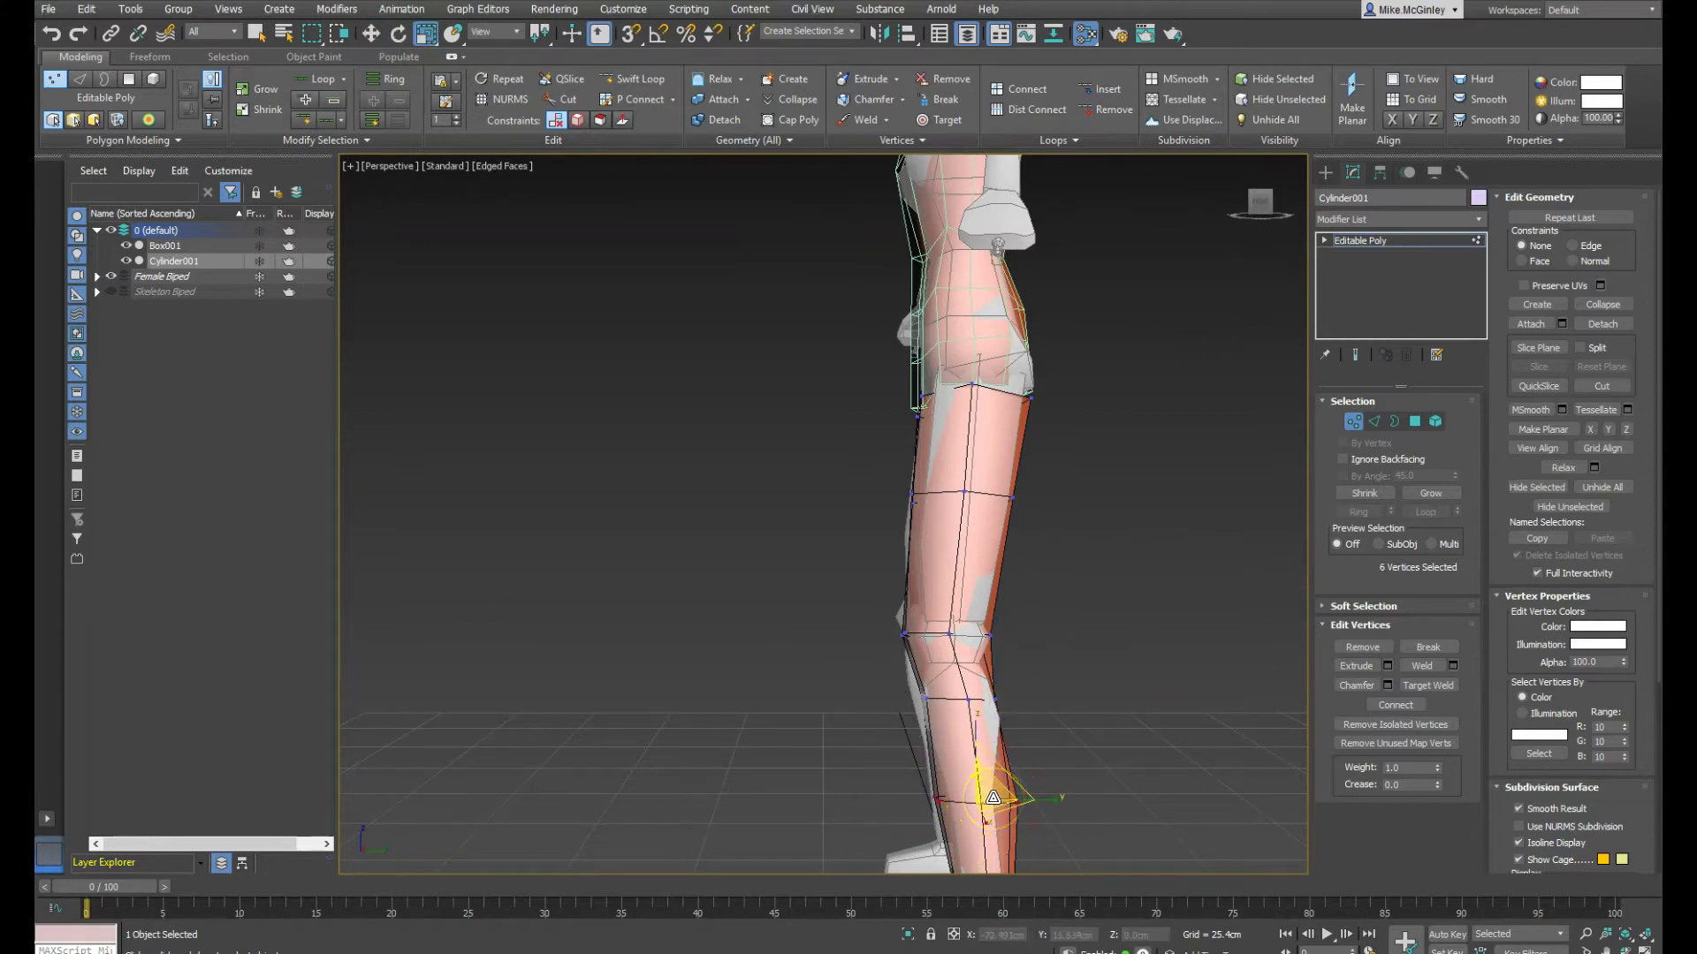
drag(992, 798, 985, 837)
Lower the ring just below the knee by about 4 cm along Z and scale it to fit the biped's calf
drag(1021, 688, 866, 737)
key(w)
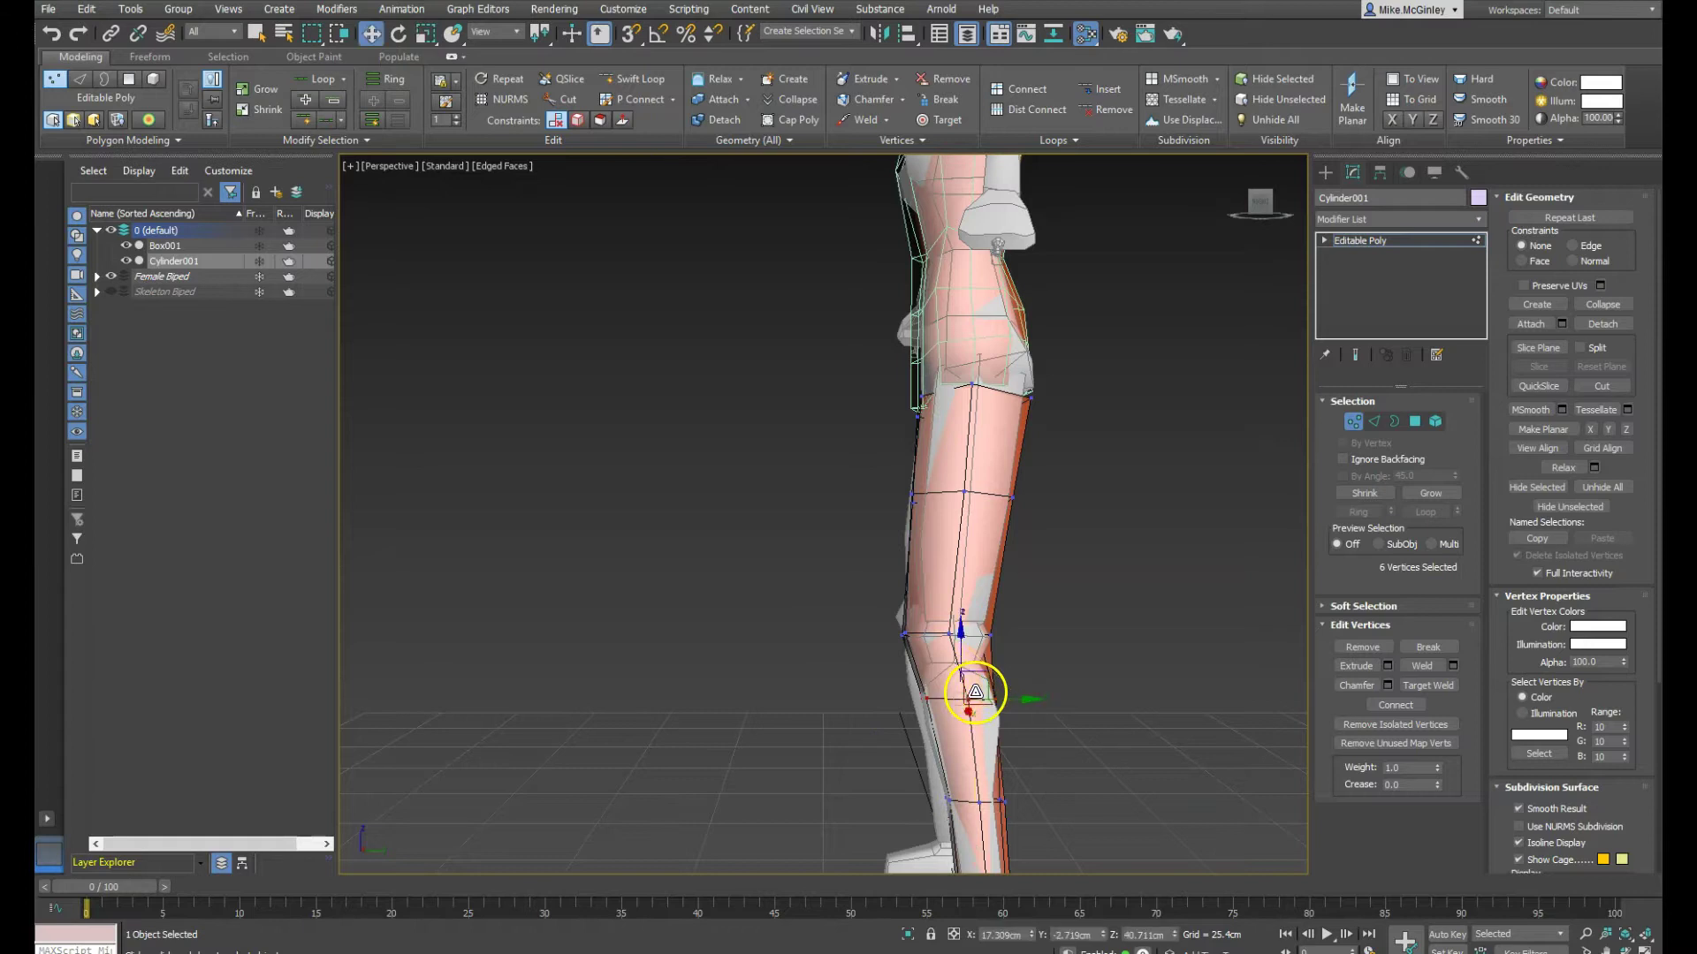
drag(969, 663, 982, 703)
key(r)
alt+middle_drag(1086, 763, 1082, 767)
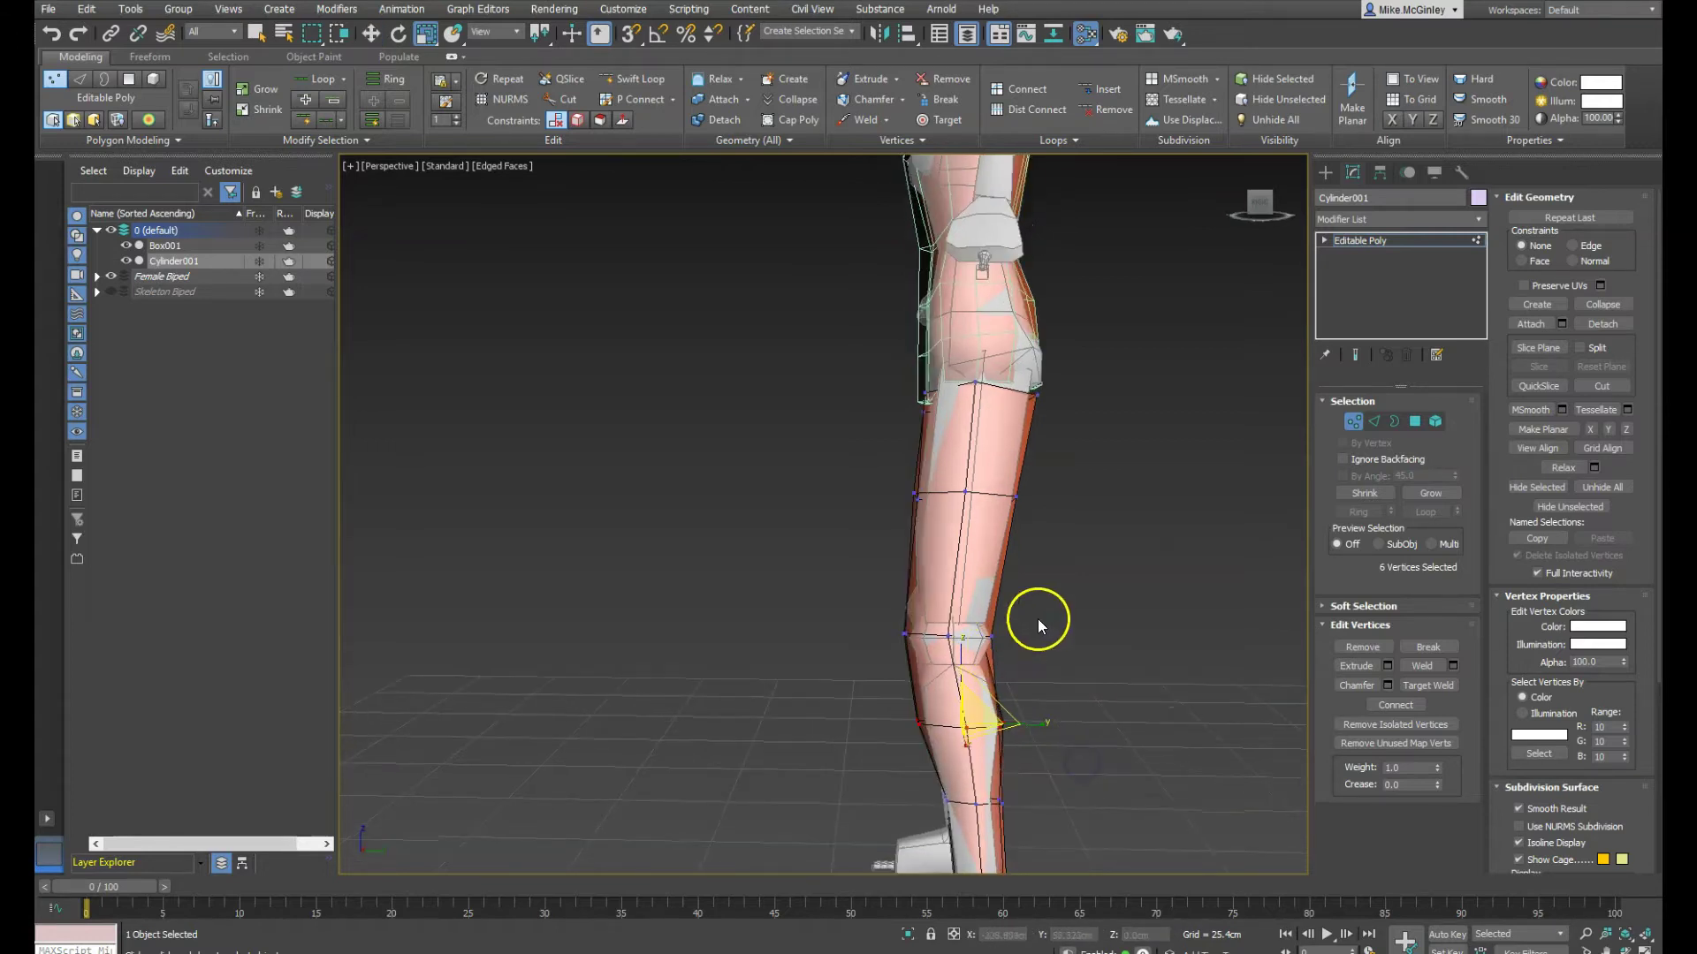
Move the inner side and inner front vertices of the upper calf ring outward along X to fit the biped's calf
alt+middle_drag(978, 700, 1125, 690)
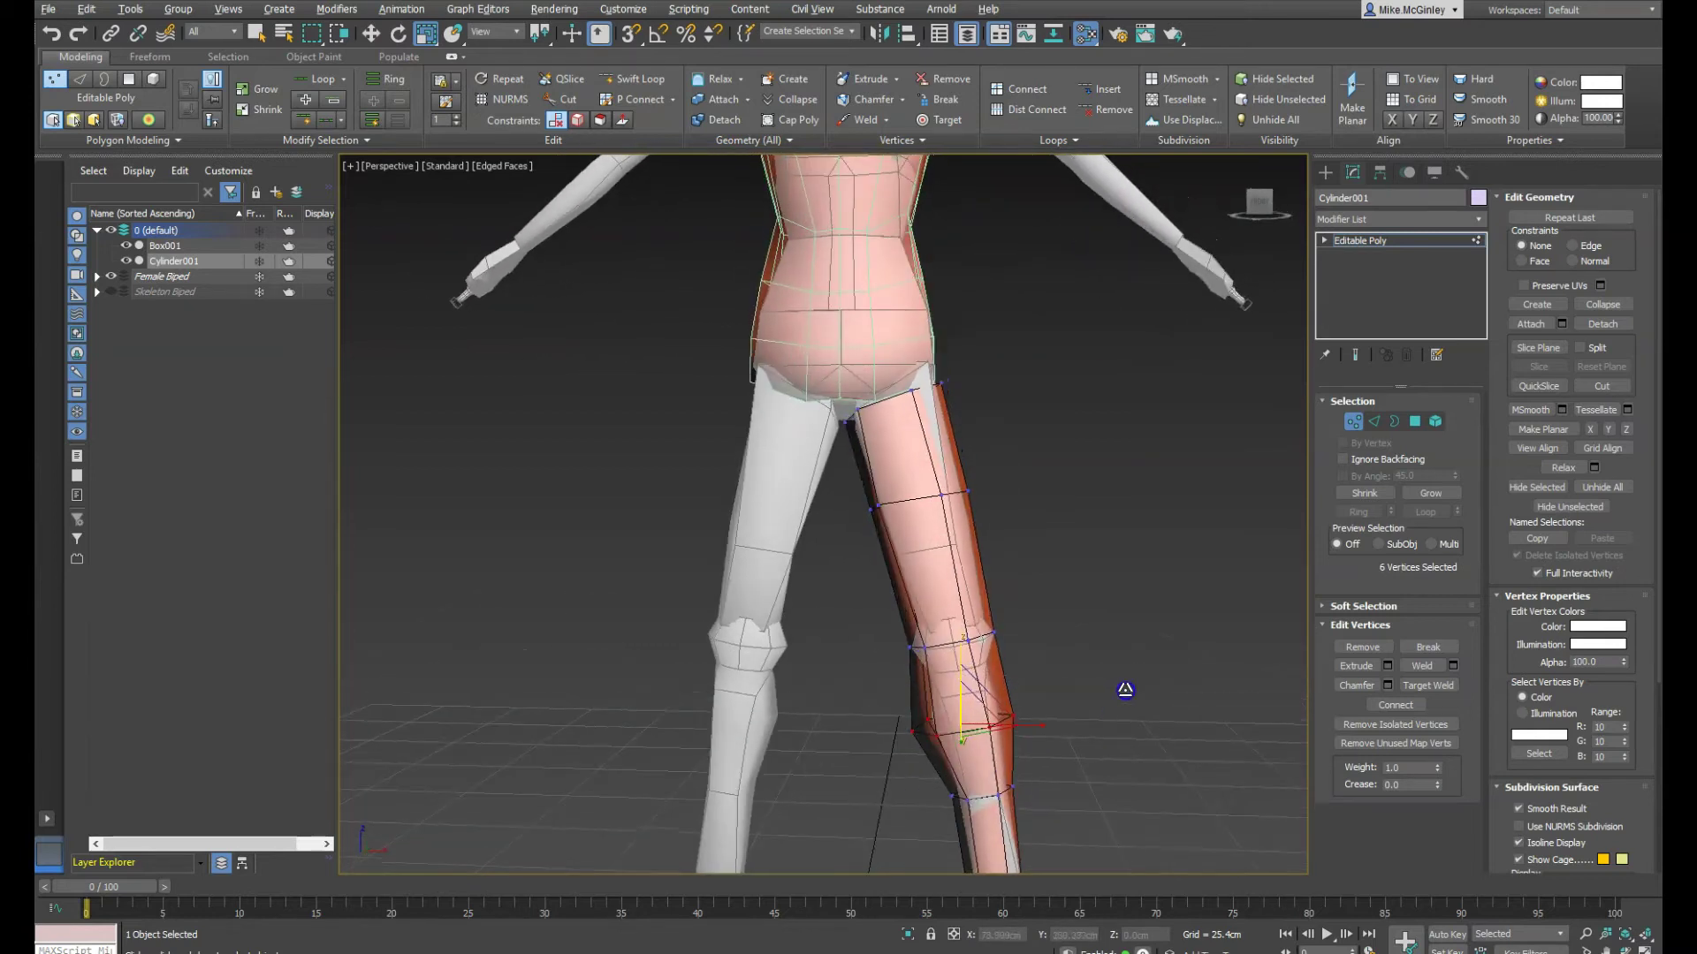
key(w)
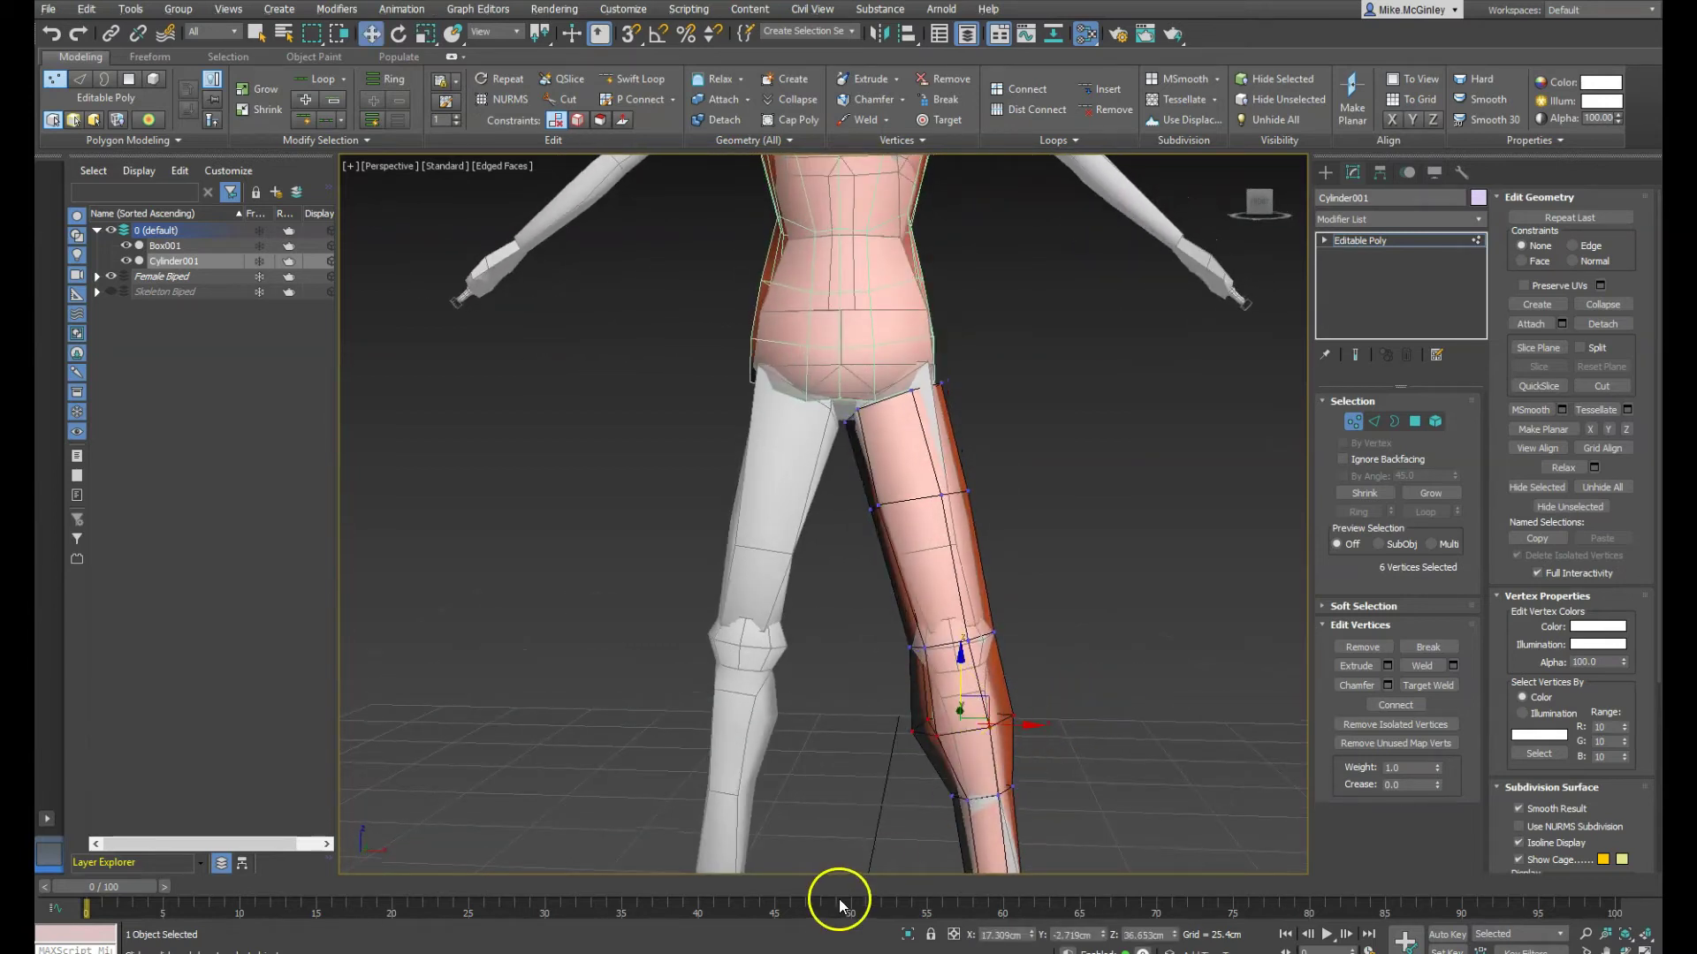
alt+middle_drag(942, 808, 934, 807)
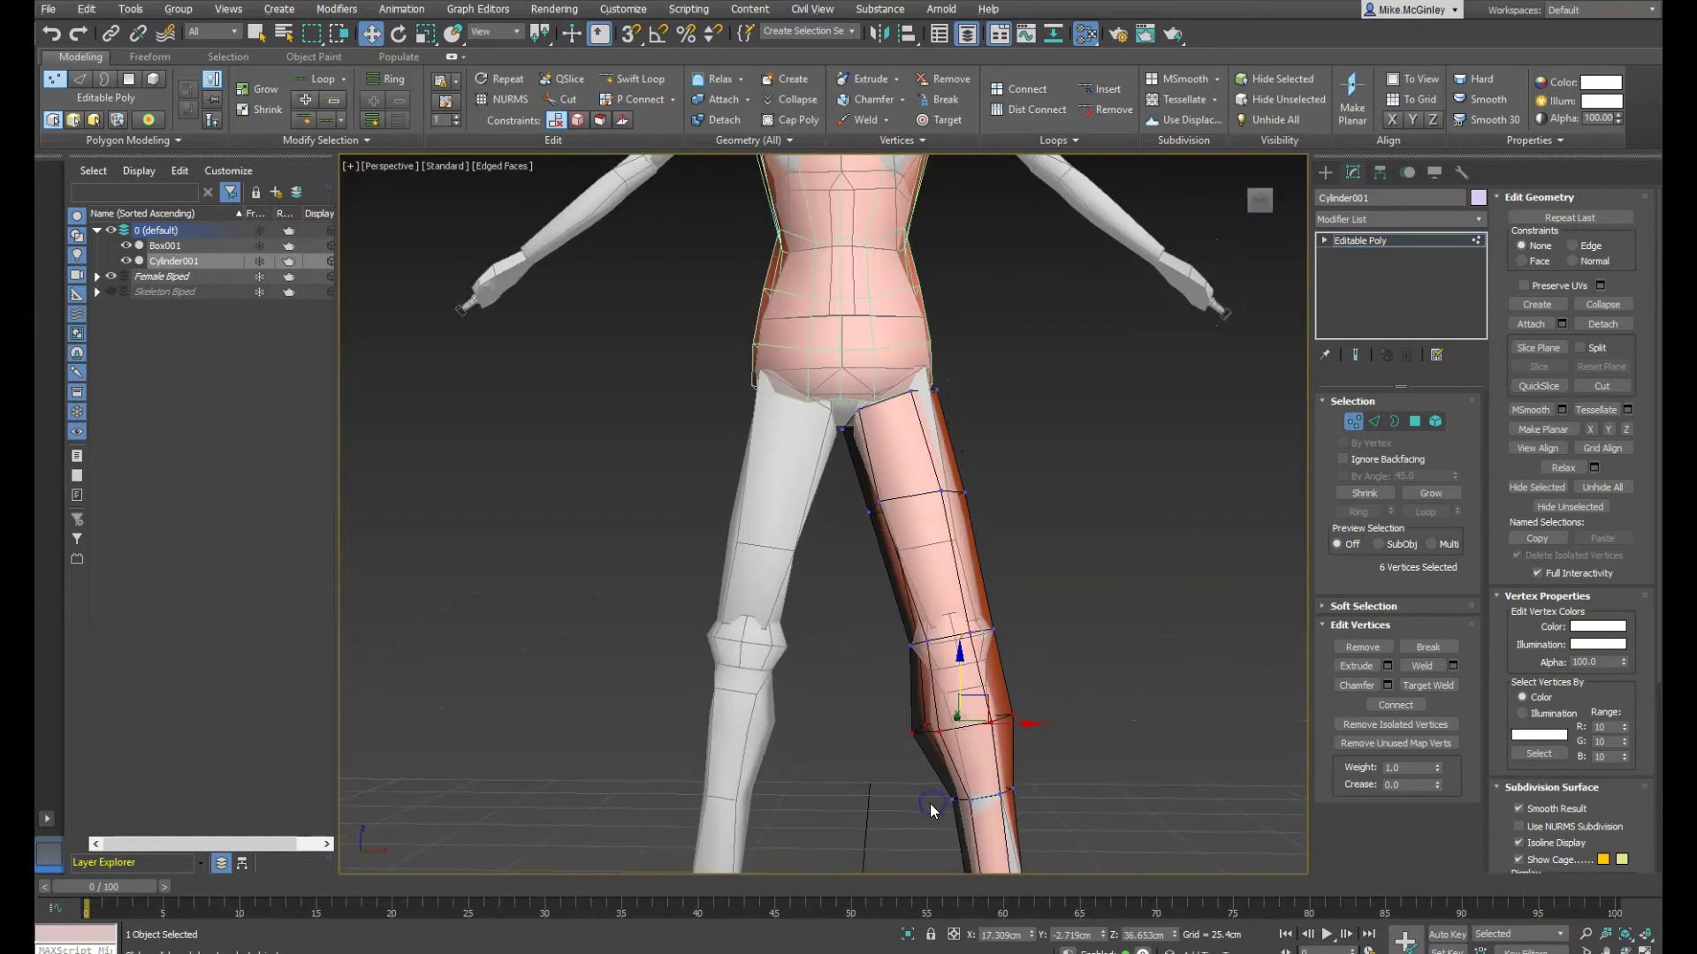
click(914, 731)
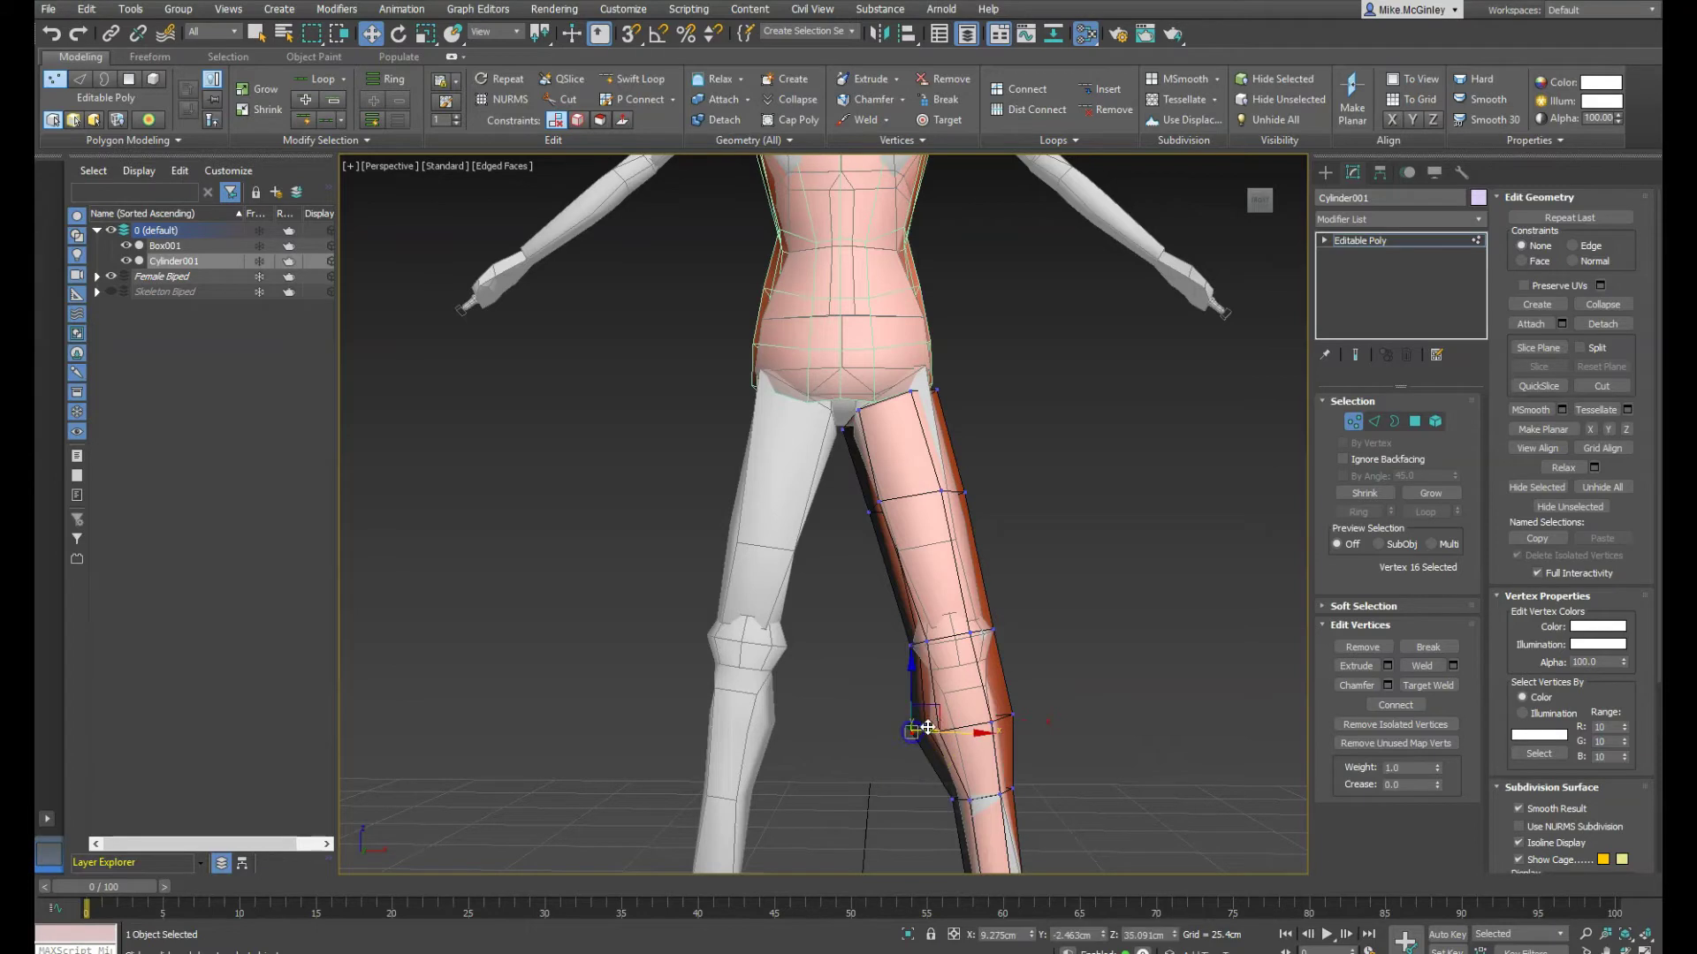
drag(950, 737, 970, 734)
alt+middle_drag(970, 733, 990, 776)
click(939, 730)
drag(975, 741, 983, 745)
Move the rear vertex of the upper calf ring forward along Y to fit the back of the calf
alt+middle_drag(1016, 756, 1023, 760)
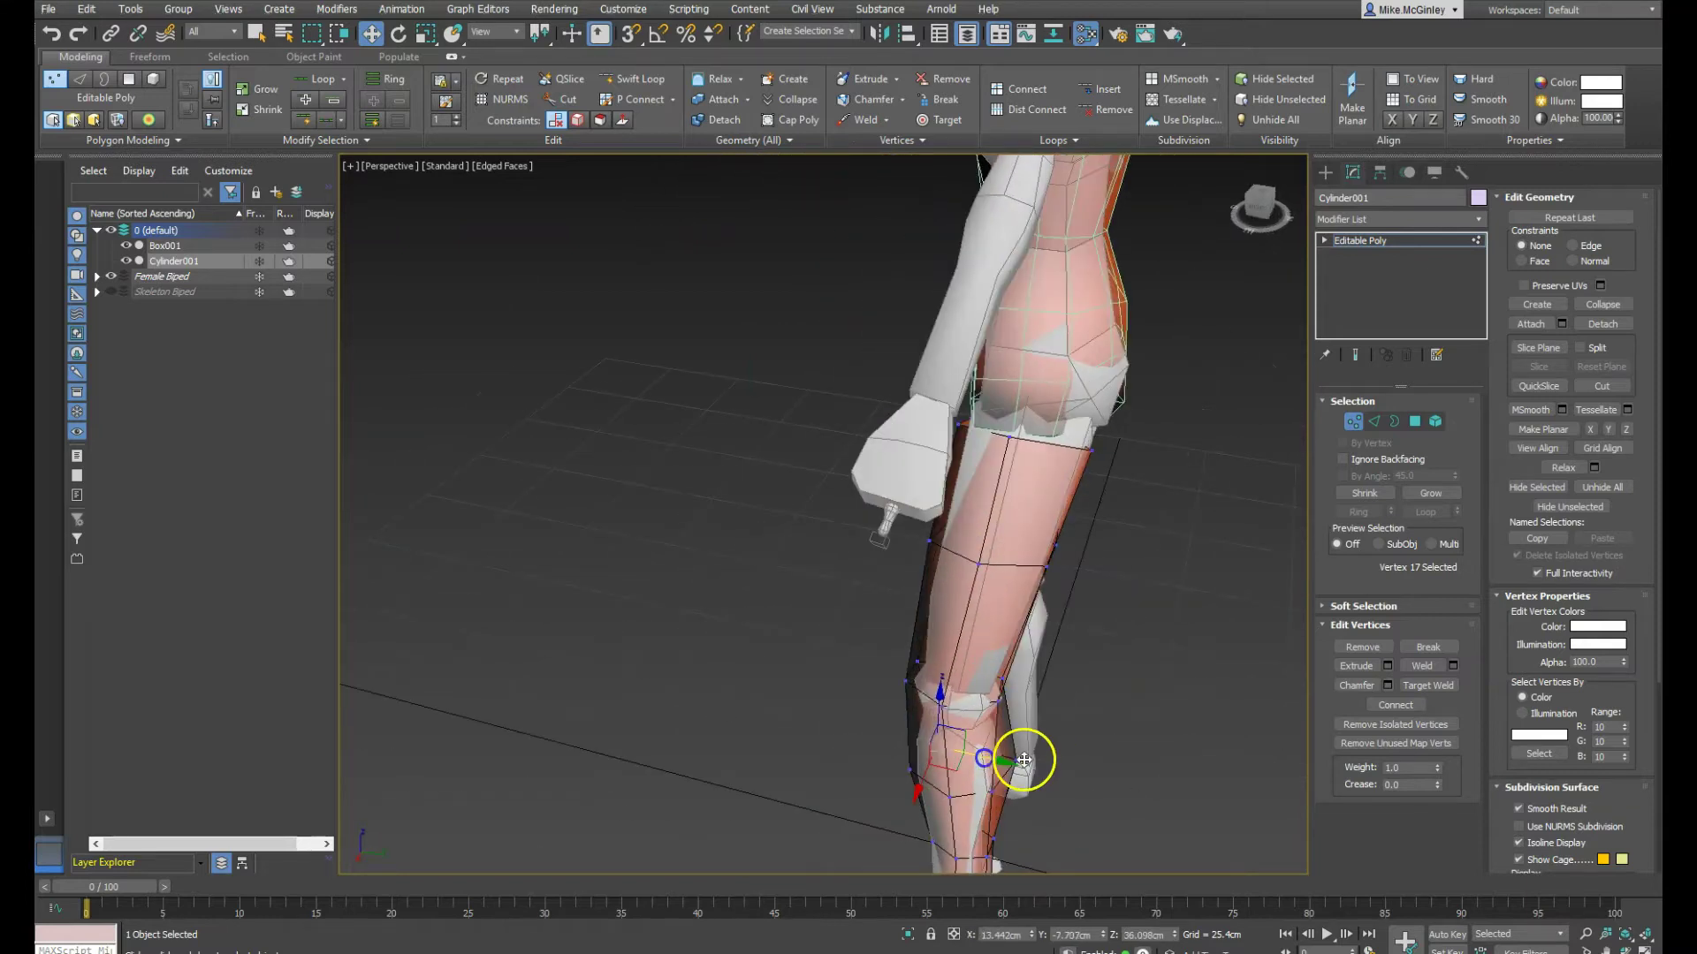
click(1013, 762)
drag(1046, 770, 1016, 771)
mouse_move(1016, 772)
alt+middle_down()
mouse_move(941, 803)
mouse_move(1001, 793)
alt+middle_up()
Set the reference coordinate system to Local and adjust the outer rear vertex of the upper calf ring to fit the biped
click(1004, 795)
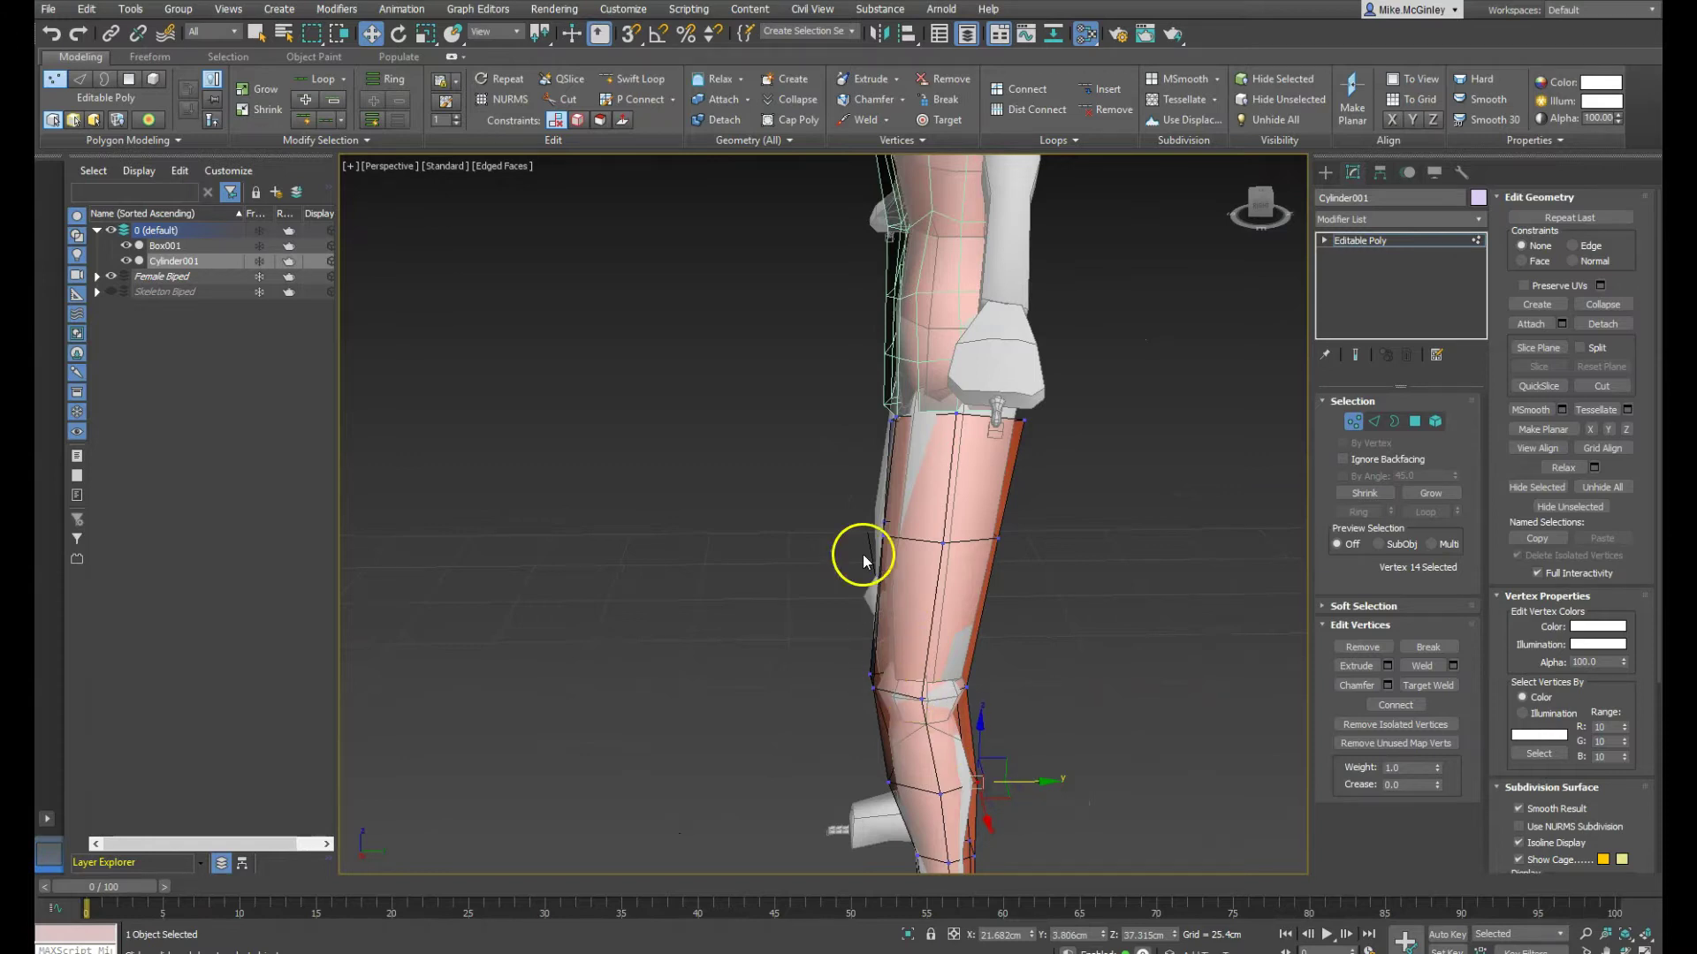
click(518, 32)
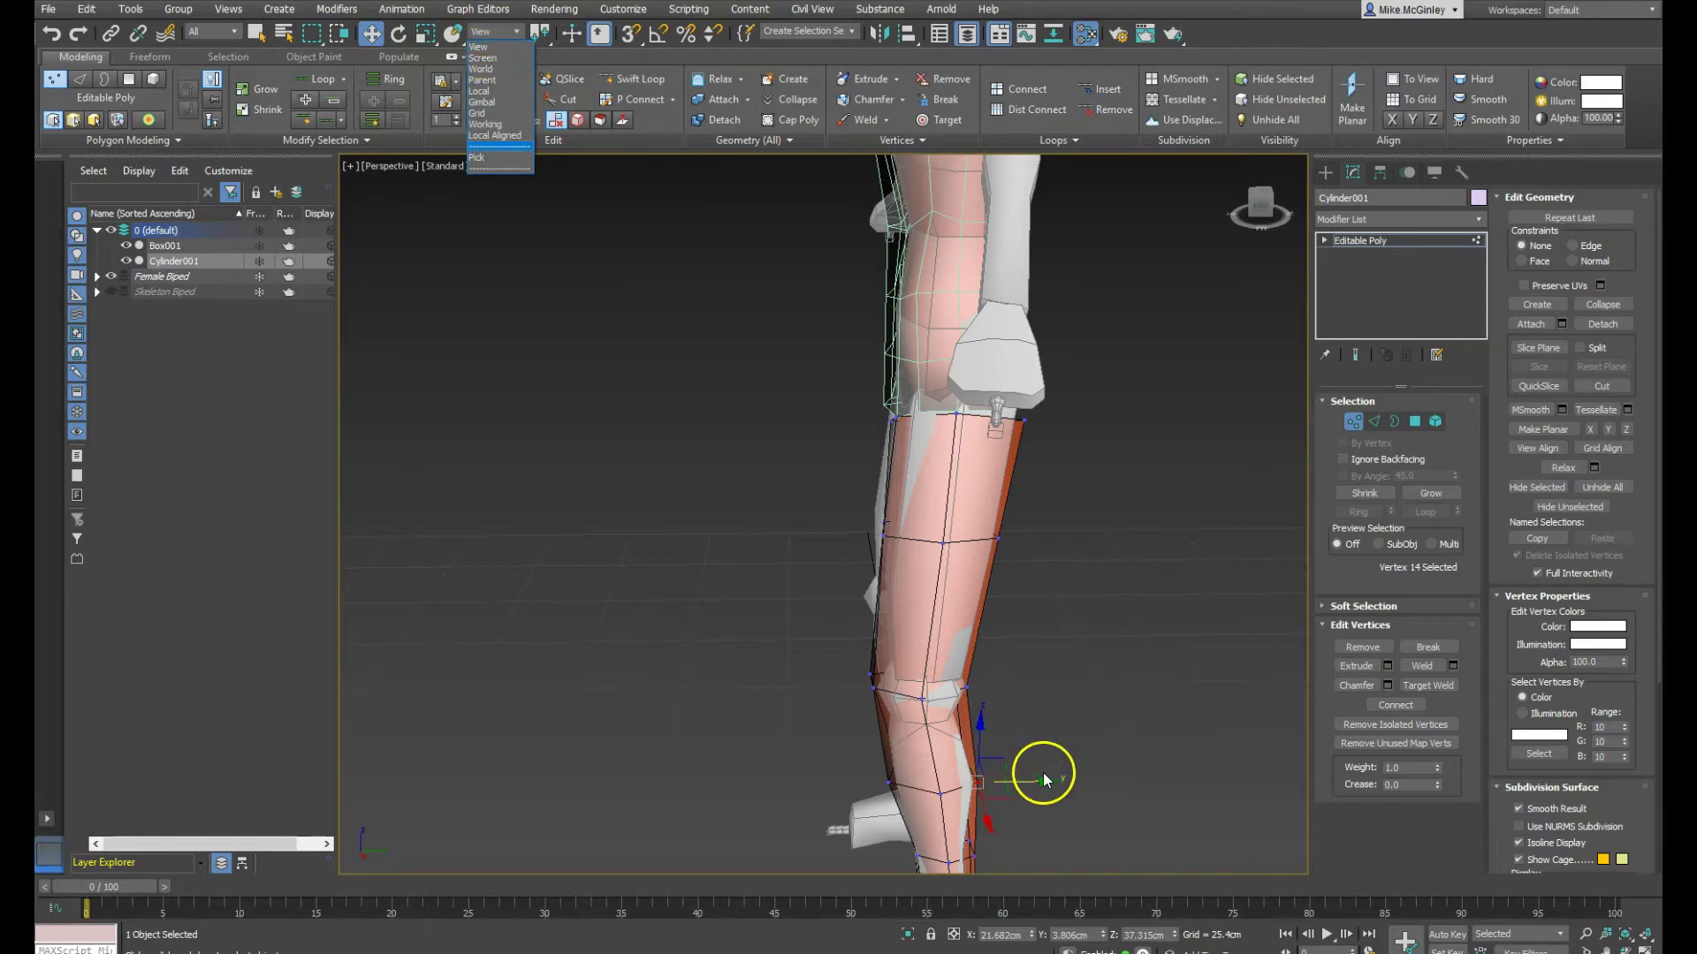
click(495, 48)
click(496, 33)
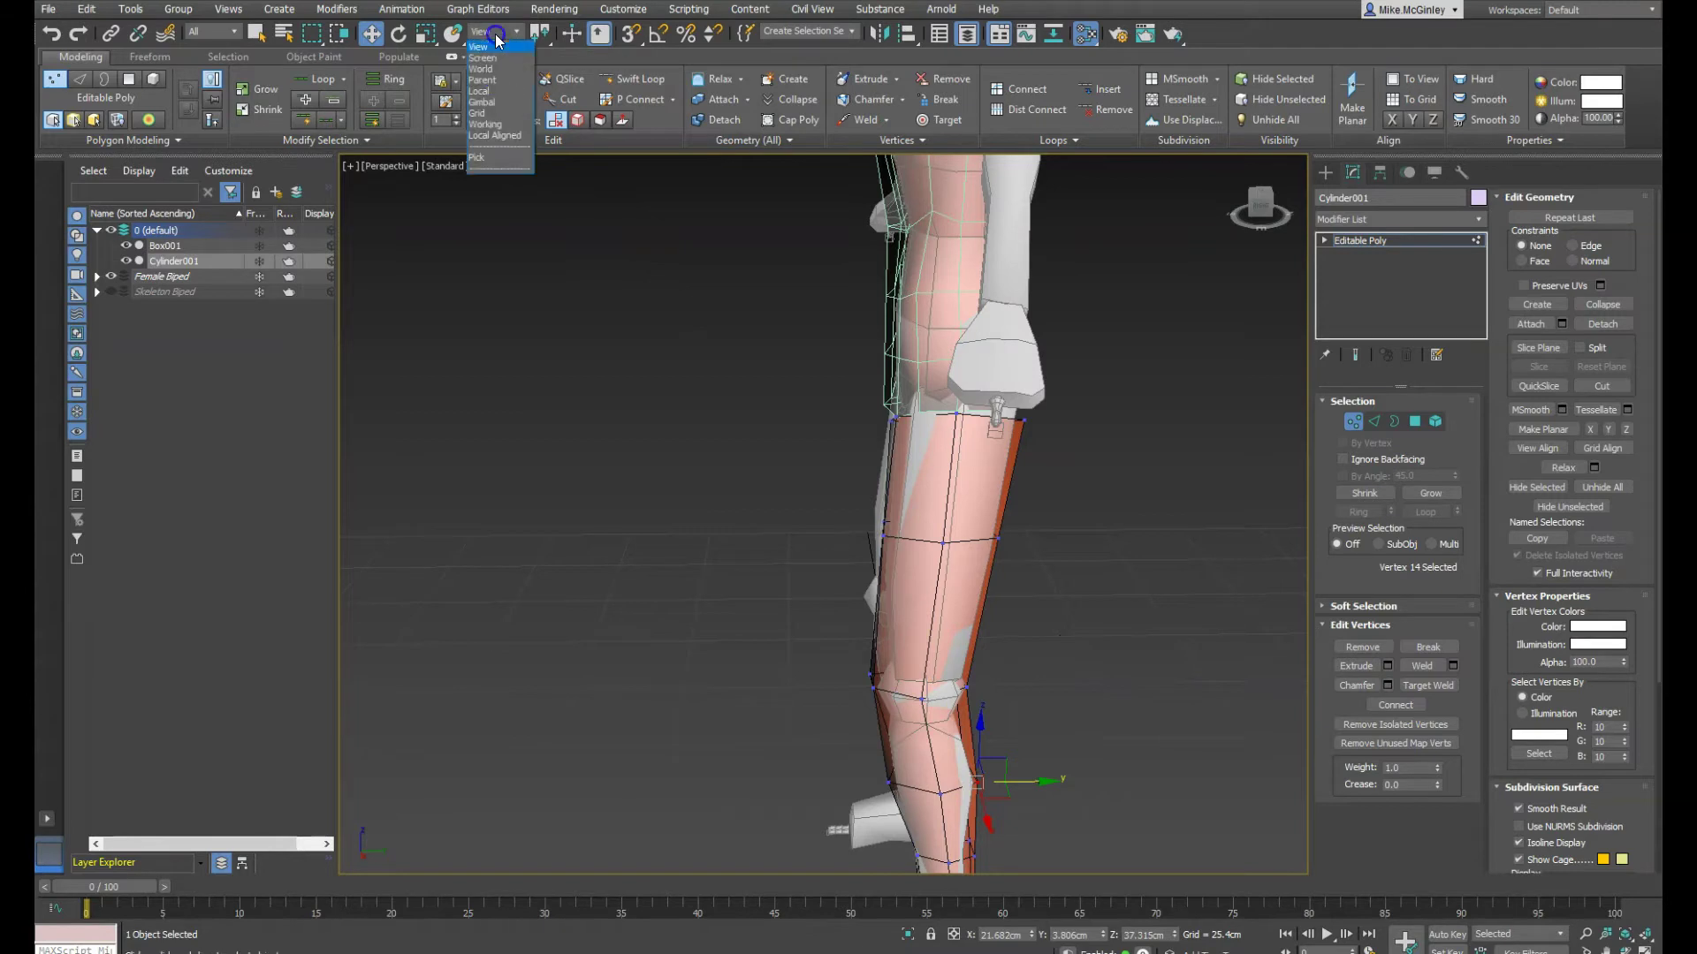
click(486, 91)
mouse_move(1140, 627)
alt+middle_down()
mouse_move(1118, 570)
mouse_move(1136, 613)
alt+middle_up()
drag(965, 871, 978, 852)
drag(1022, 784, 1031, 790)
alt+middle_drag(1031, 789, 957, 804)
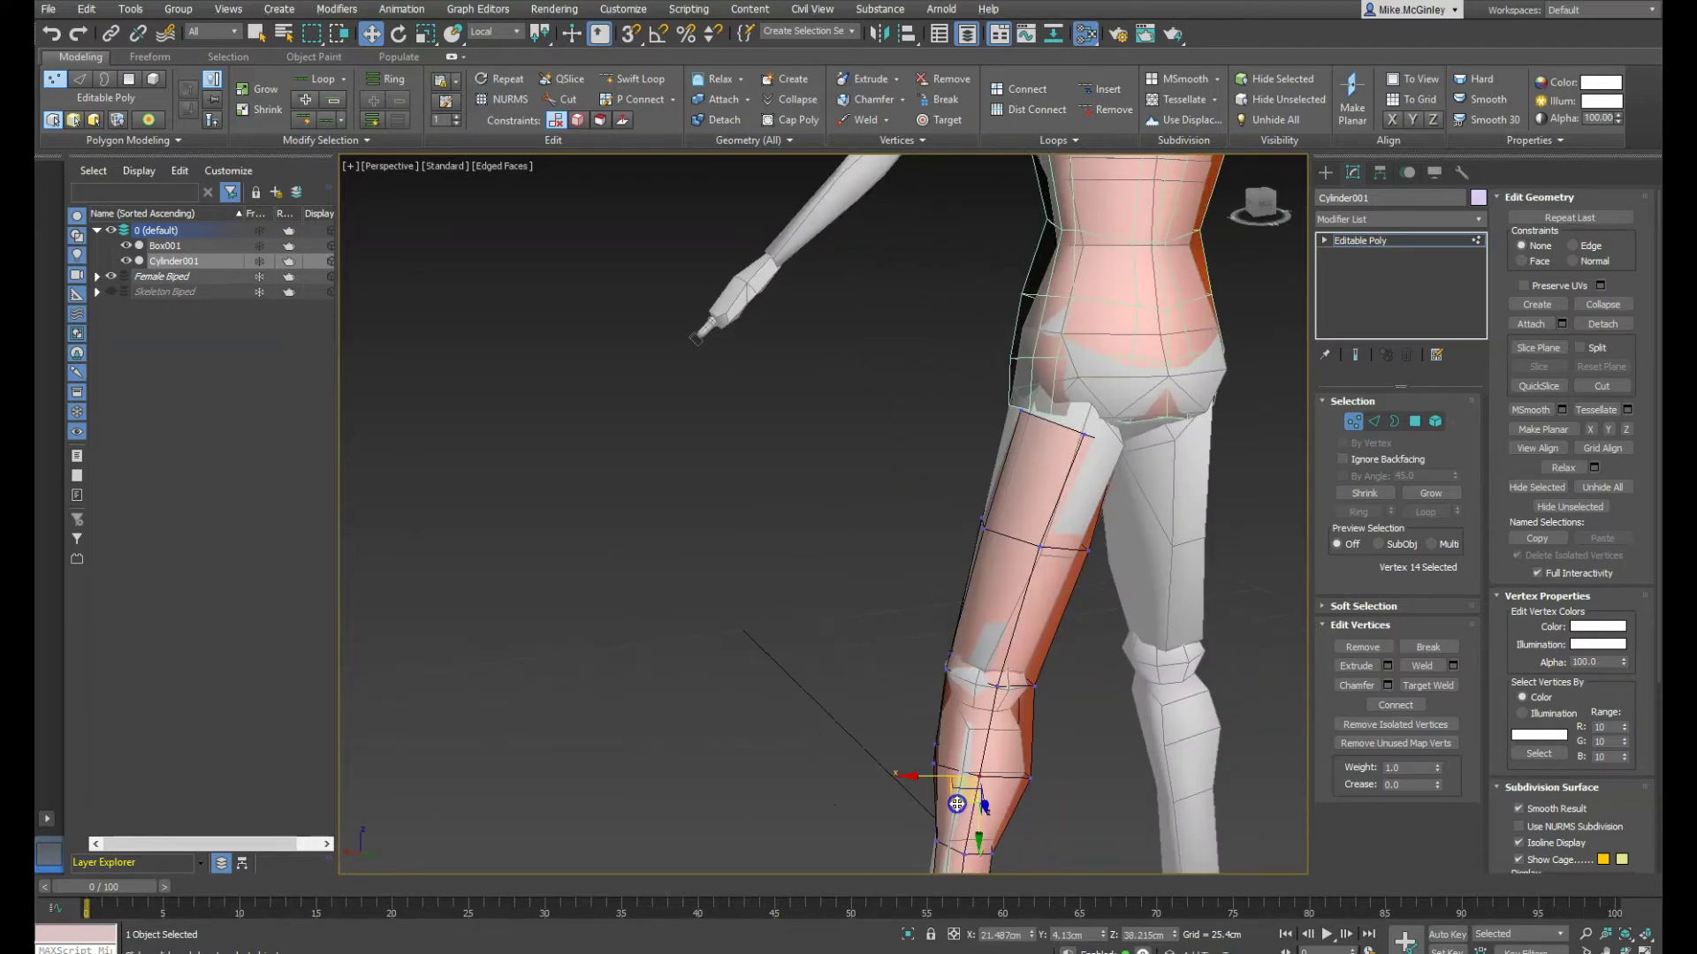
Move the inner rear vertex of the upper calf ring inward along its local Z axis and select the neighbouring inner side vertex
ctrl+click(1025, 779)
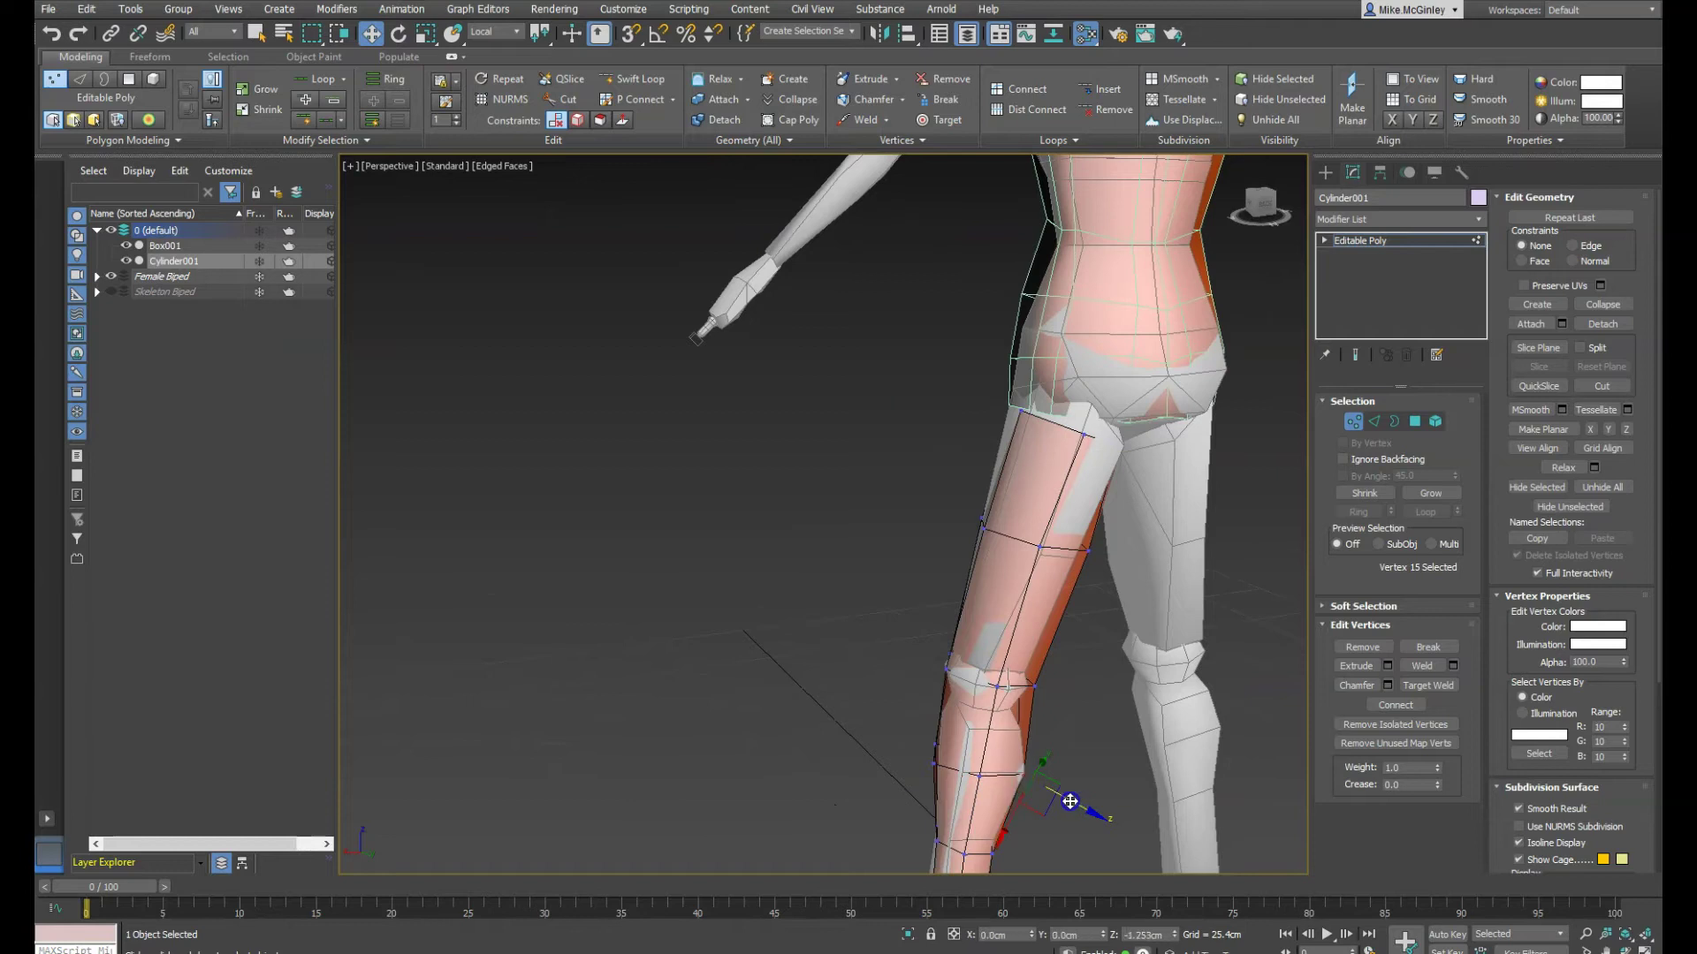
alt+middle_drag(1026, 810, 886, 829)
alt+click(1014, 797)
ctrl+click(966, 807)
alt+click(906, 809)
mouse_move(894, 838)
mouse_down()
mouse_move(851, 818)
mouse_move(873, 814)
mouse_up()
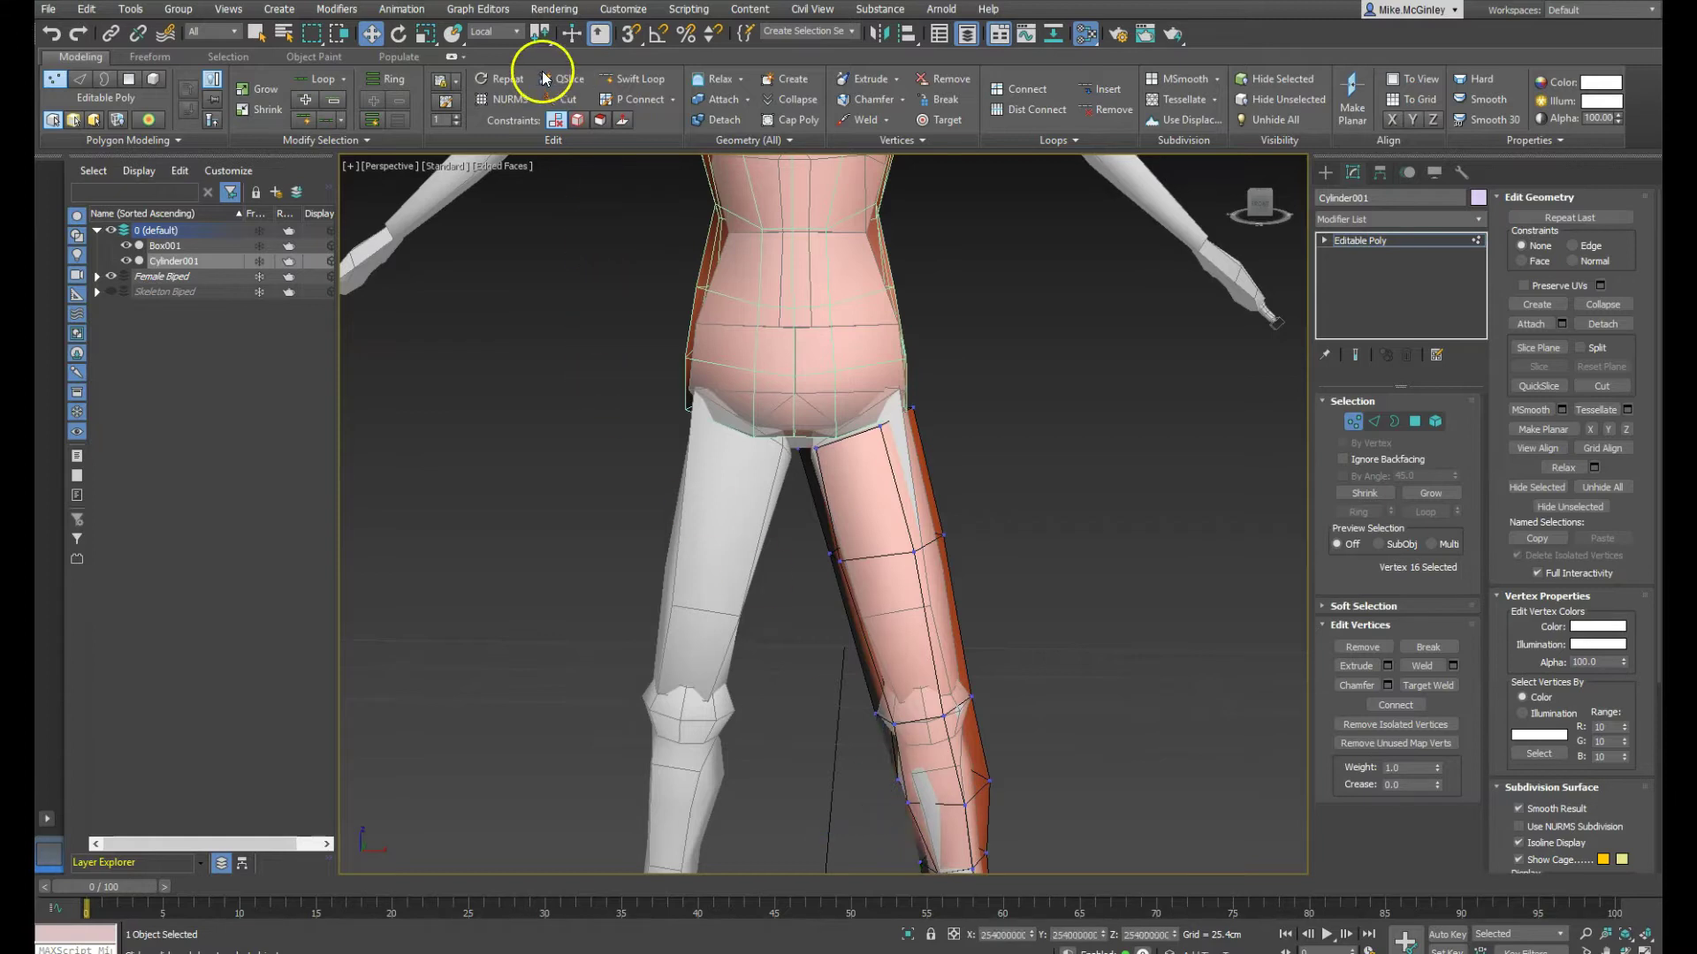
Set the reference coordinate system back to View
click(516, 32)
click(506, 53)
click(506, 33)
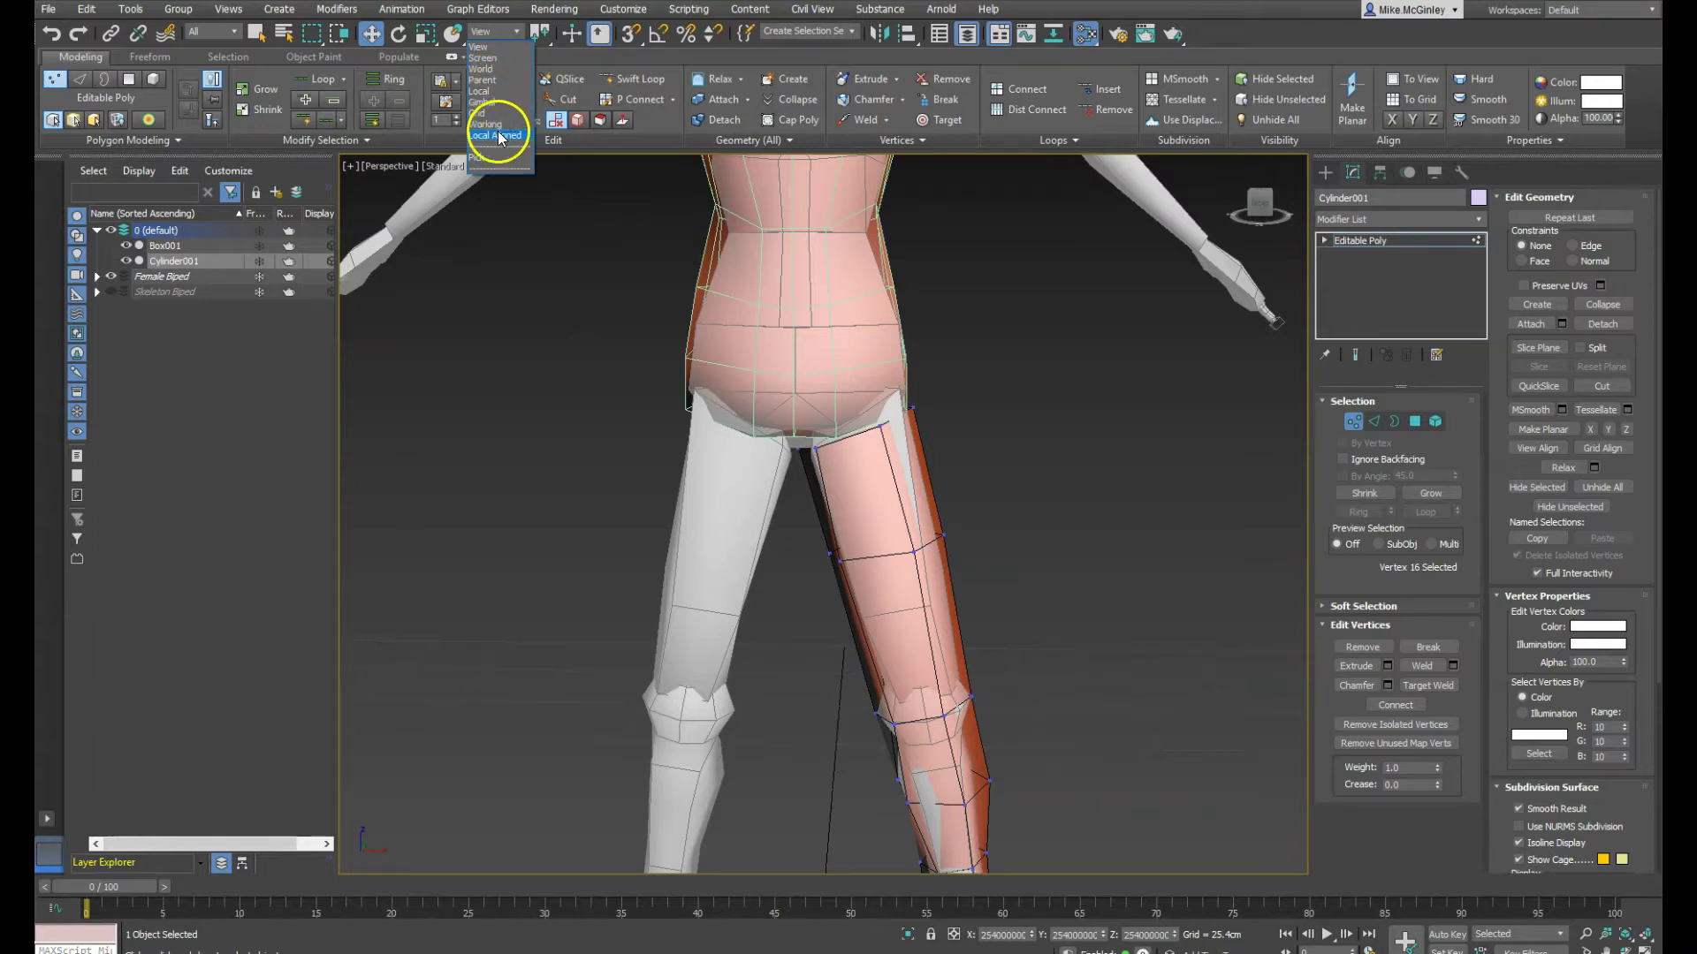
click(1211, 447)
Adjust the outer side and outer rear vertices of the upper calf ring along X to cover the biped's calf
middle_drag(1148, 501, 1130, 657)
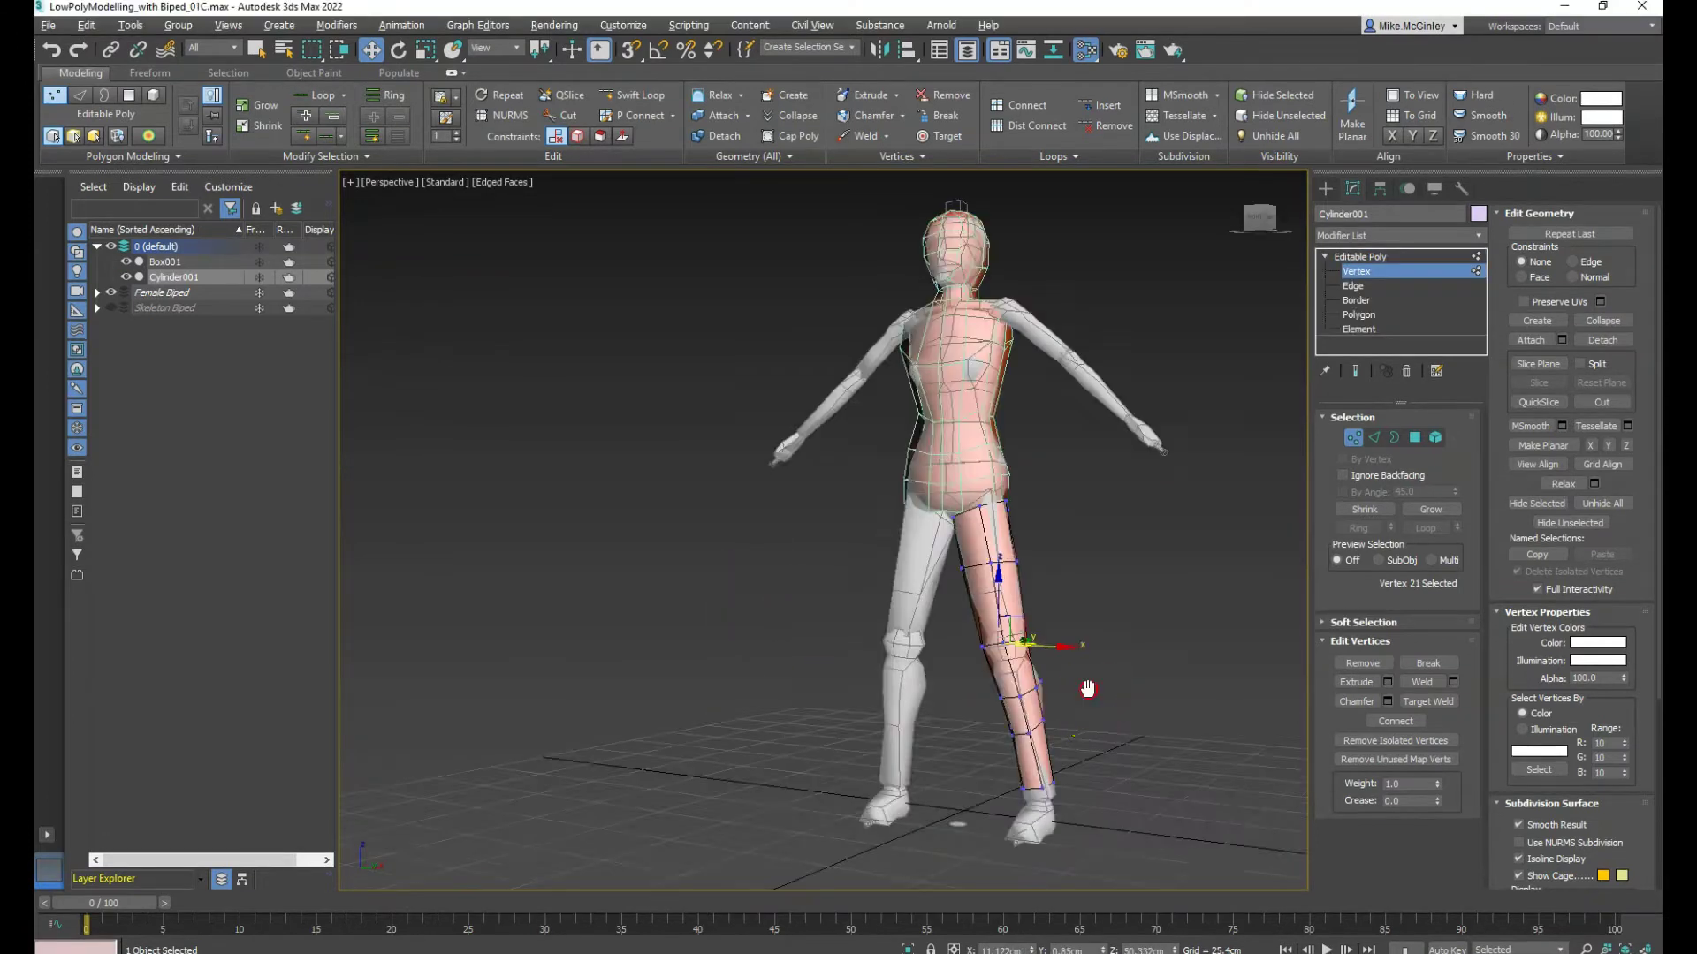
scroll(995, 697, up, 5)
mouse_move(950, 689)
alt+middle_down()
mouse_move(972, 655)
mouse_move(961, 683)
alt+middle_up()
click(911, 682)
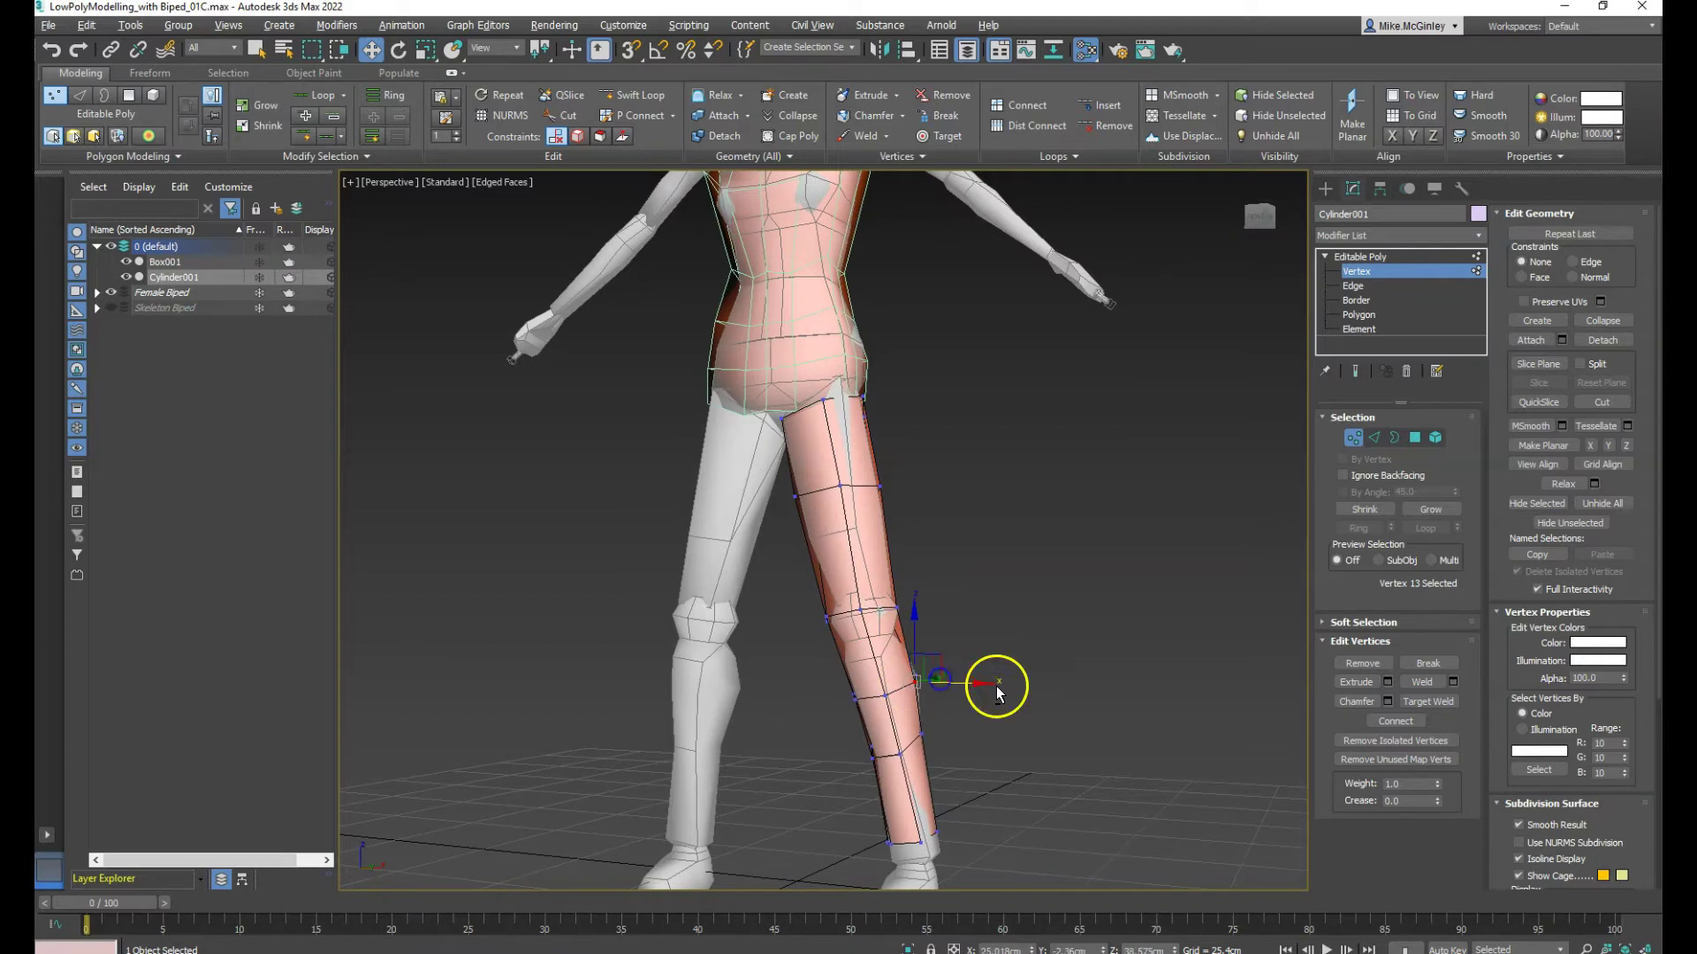
alt+middle_drag(996, 689, 929, 707)
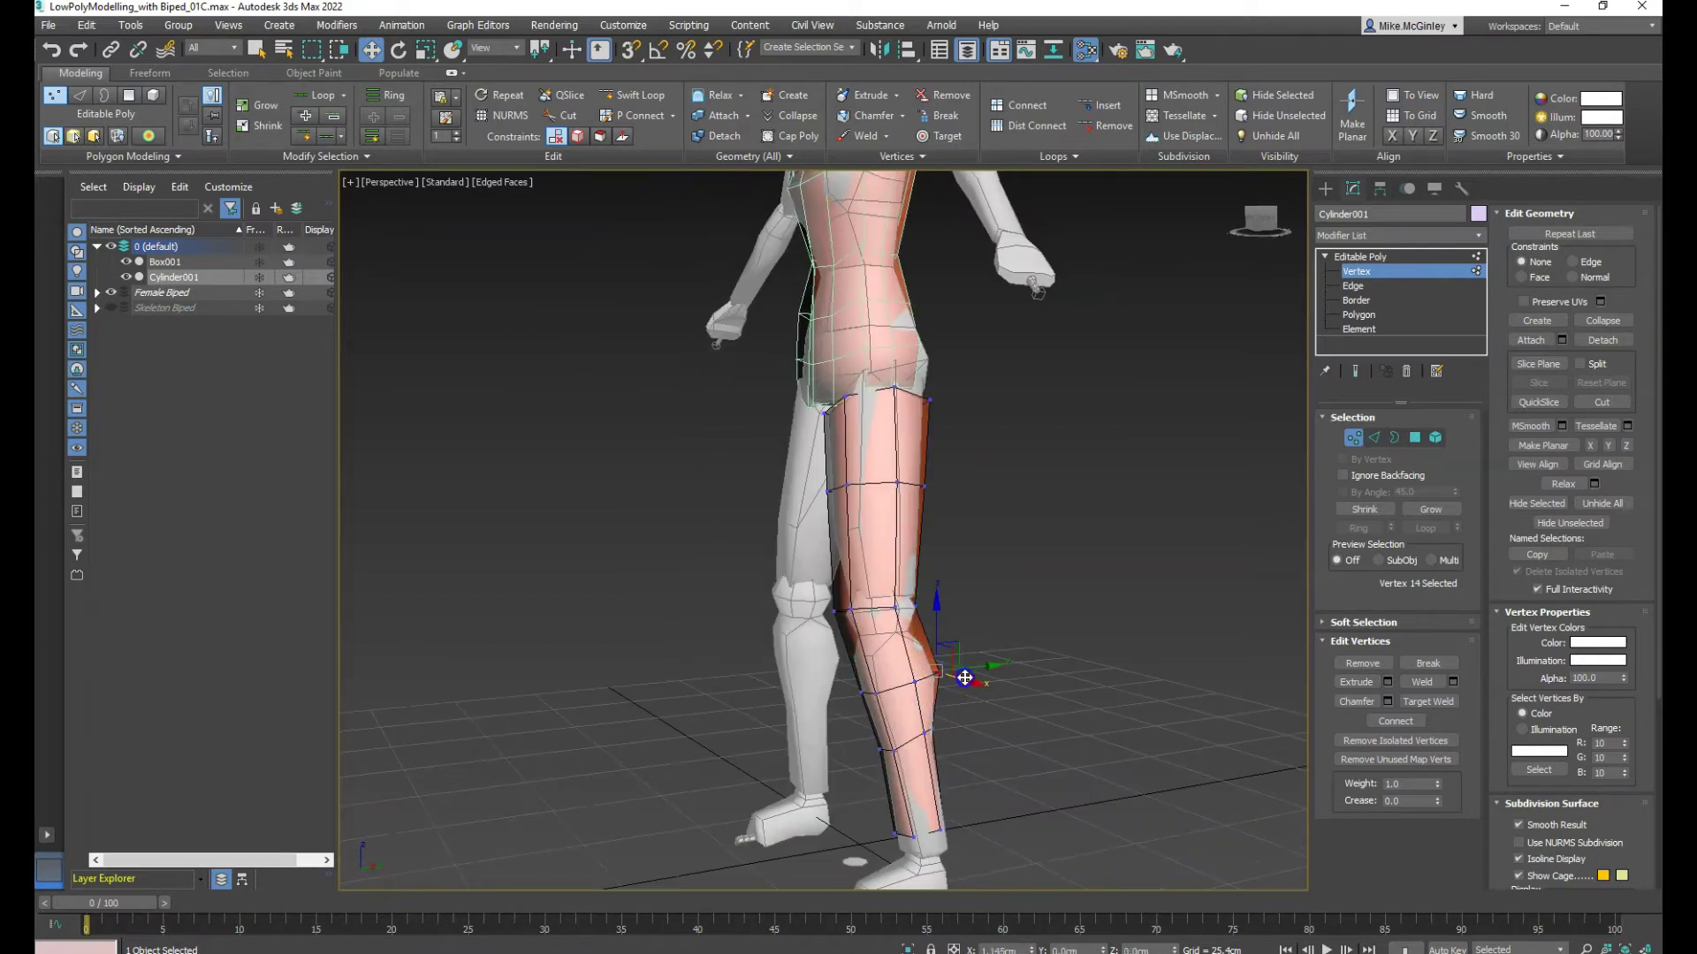
Adjust the inner front and inner side vertices of the mid-thigh ring to fit the biped's thigh
alt+middle_drag(962, 695, 1053, 700)
click(846, 489)
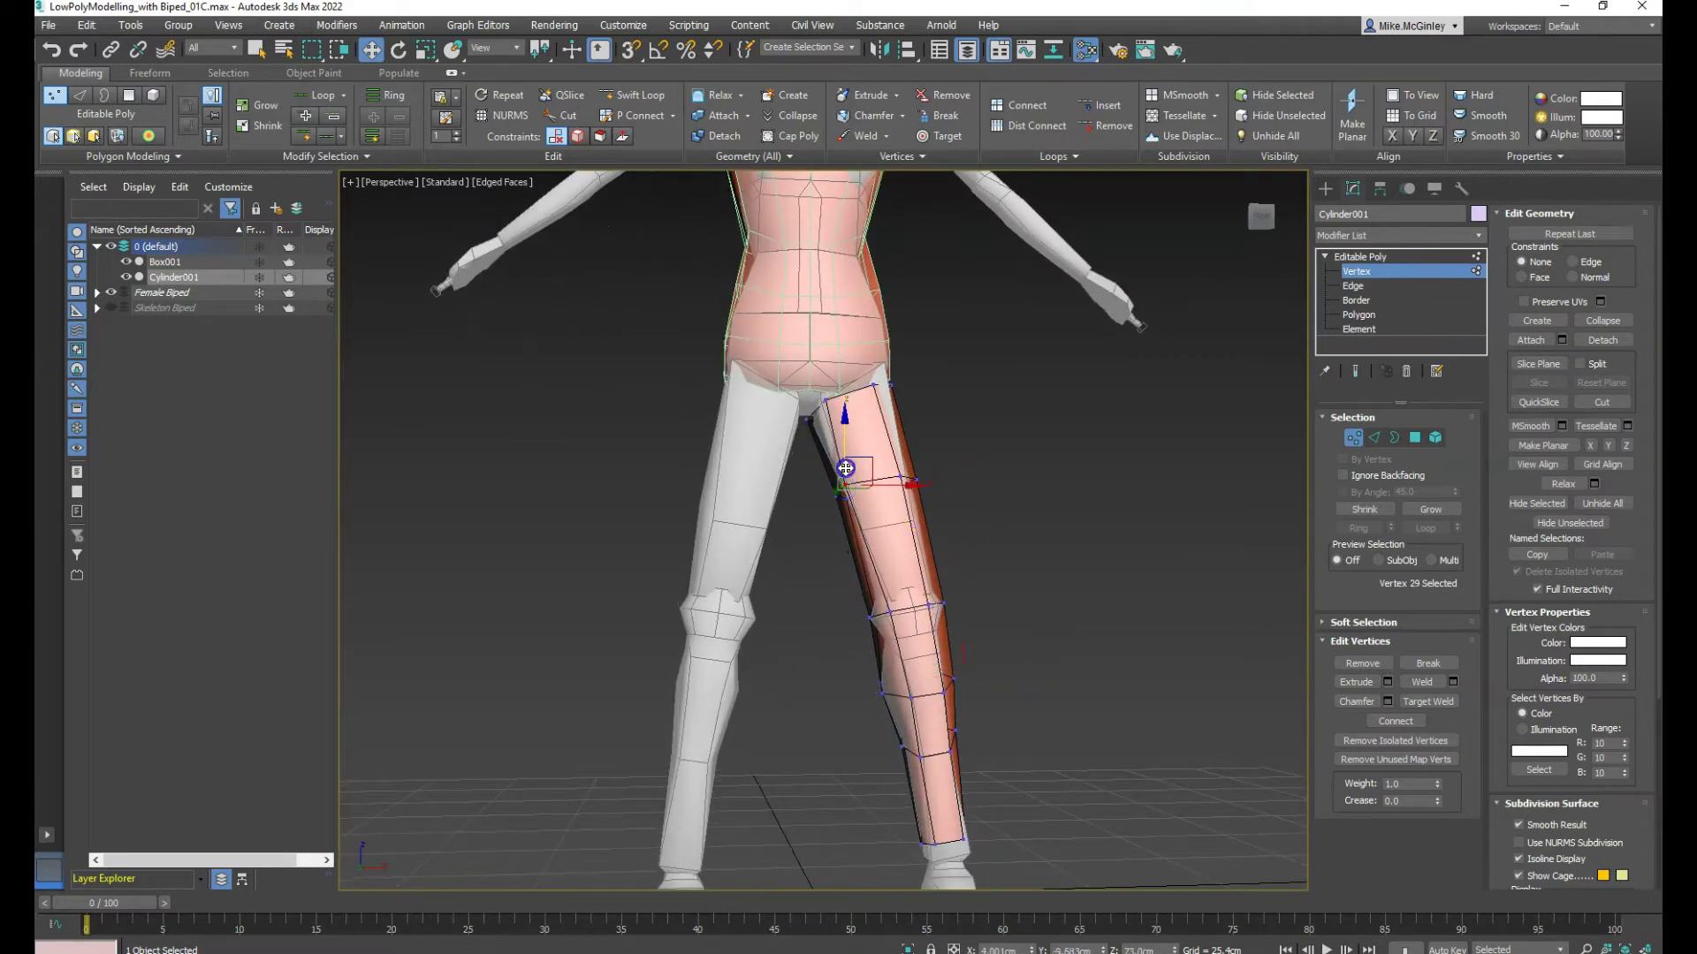
mouse_move(847, 474)
alt+middle_down()
mouse_move(875, 528)
mouse_move(826, 493)
alt+middle_up()
click(828, 491)
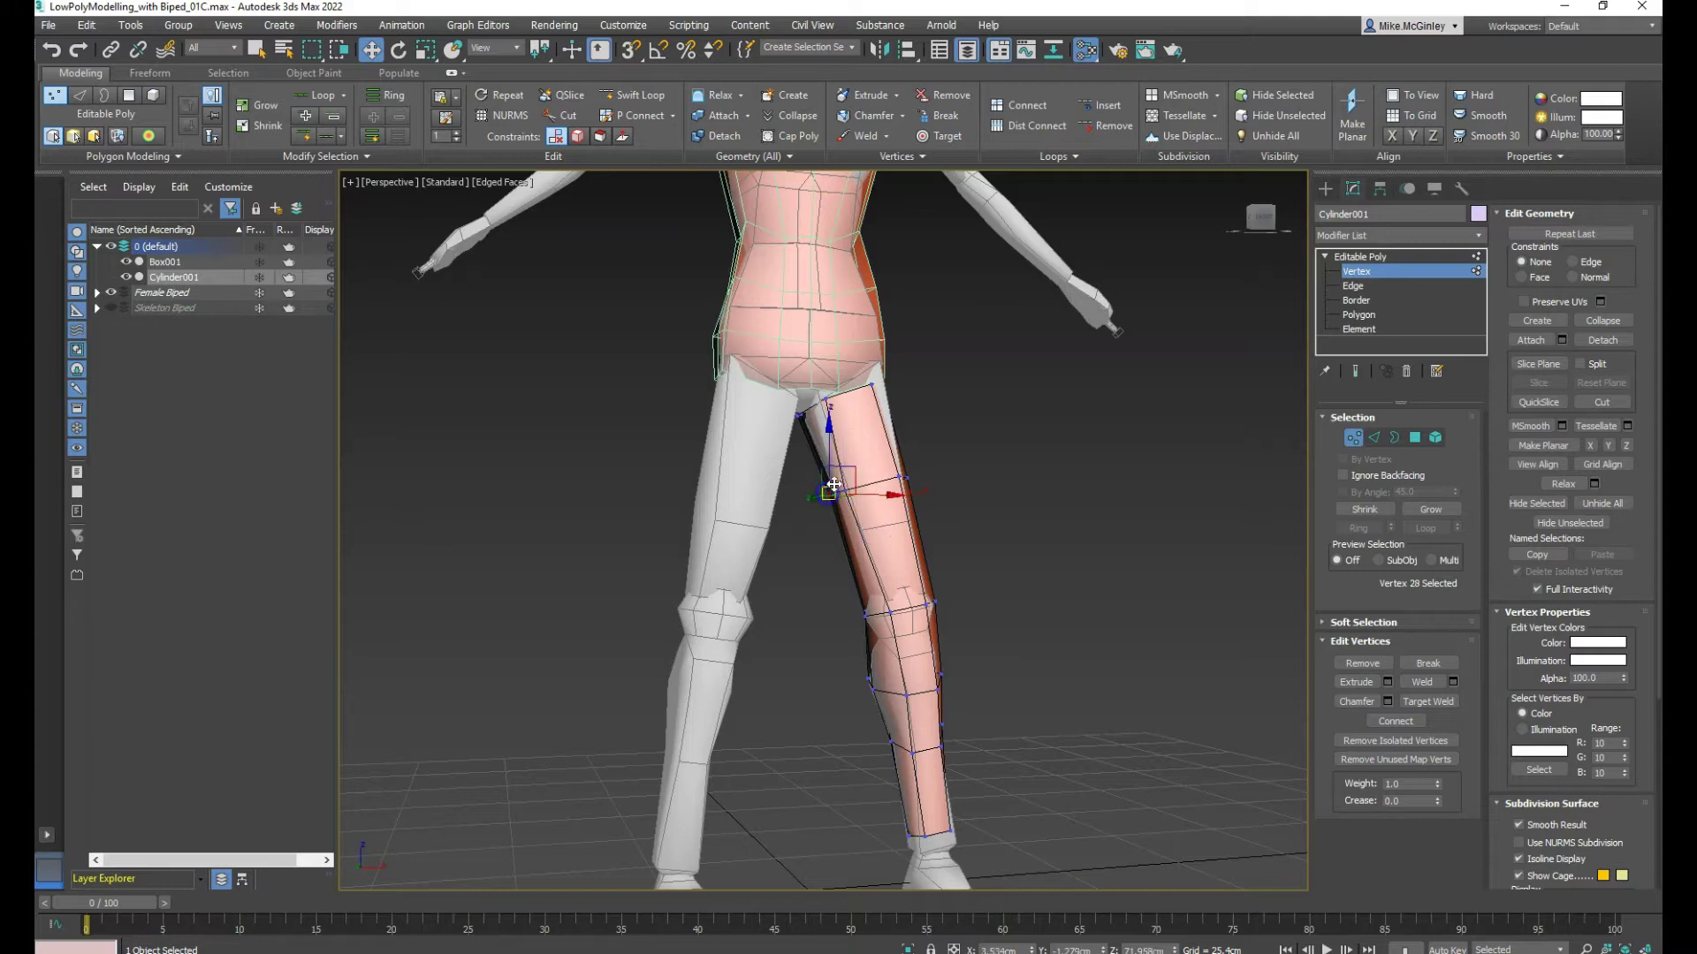
Move the inner side vertex of the upper calf ring about 0.4 cm inward along X
alt+middle_drag(955, 575, 984, 591)
click(868, 689)
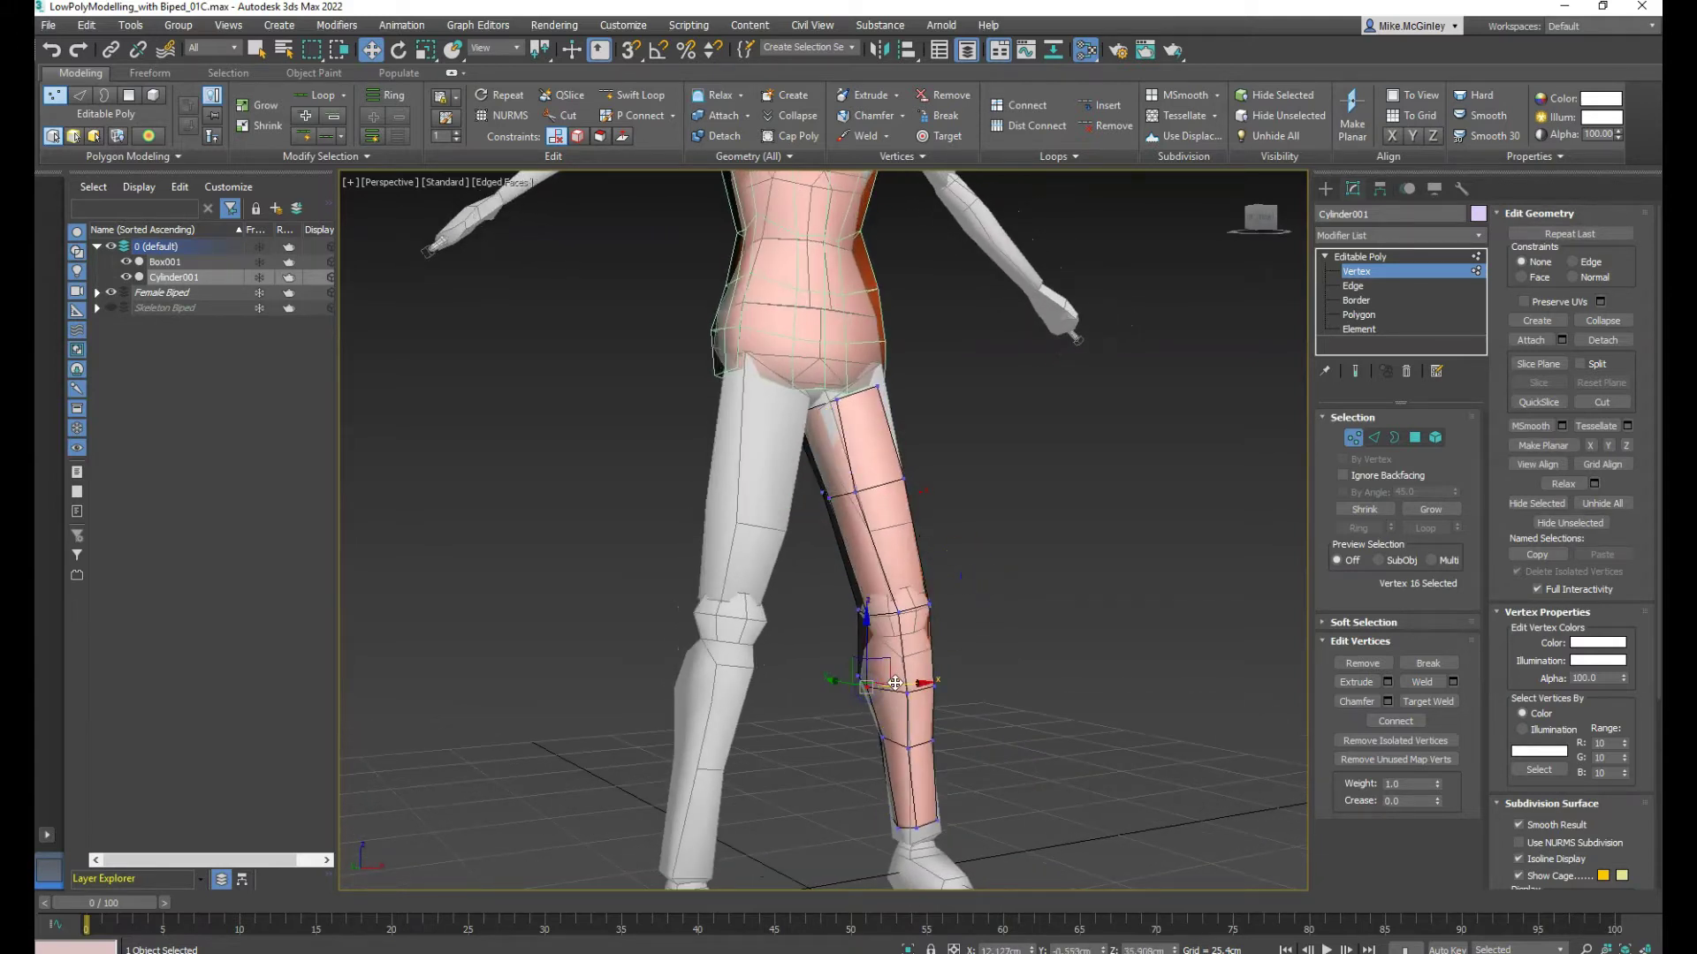
alt+middle_drag(1042, 693, 1002, 745)
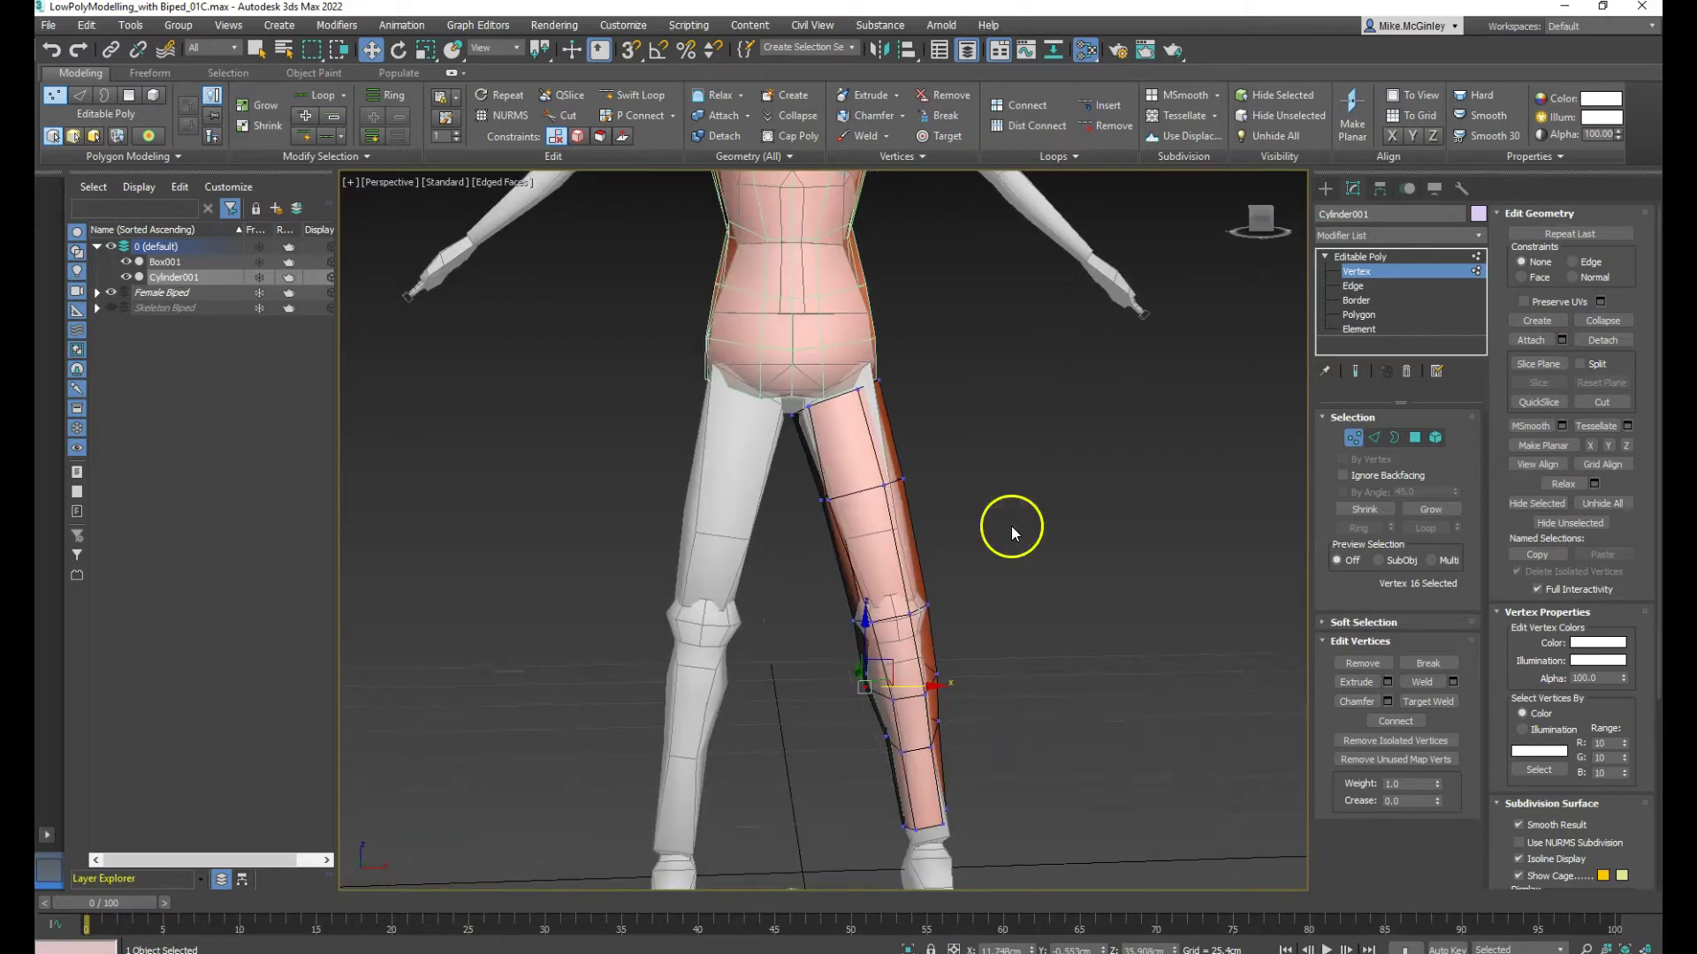
Add two edge loops to the leg with Swift Loop, one just below the knee and one just above it
click(633, 95)
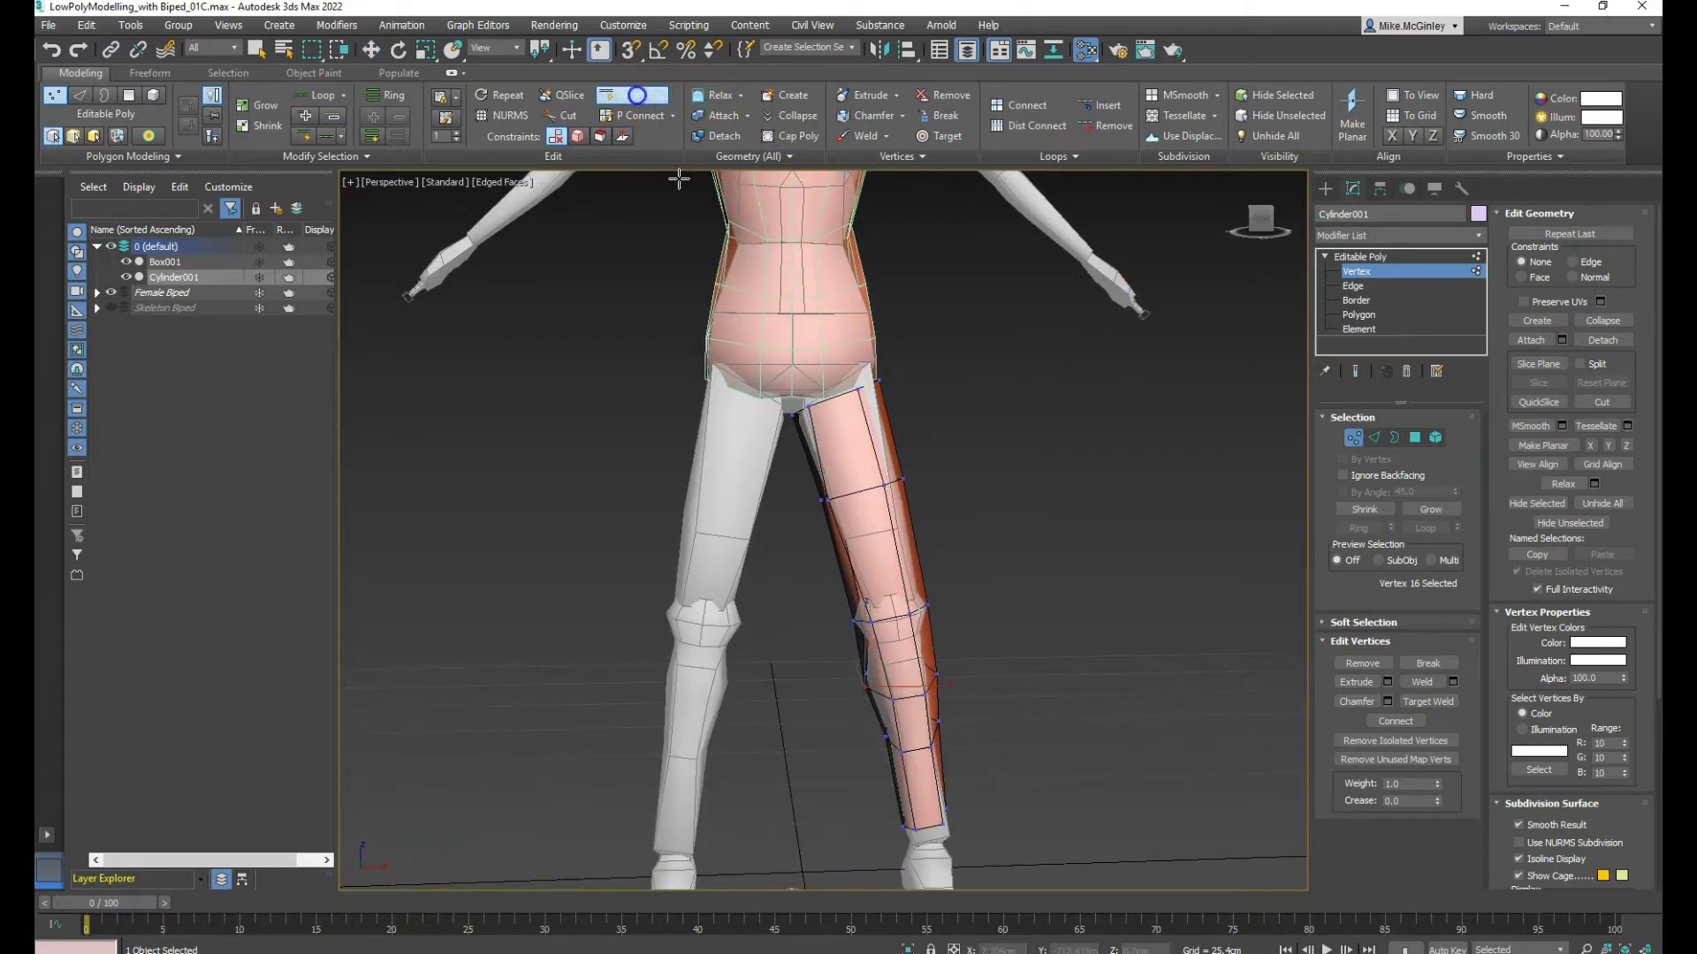
click(895, 654)
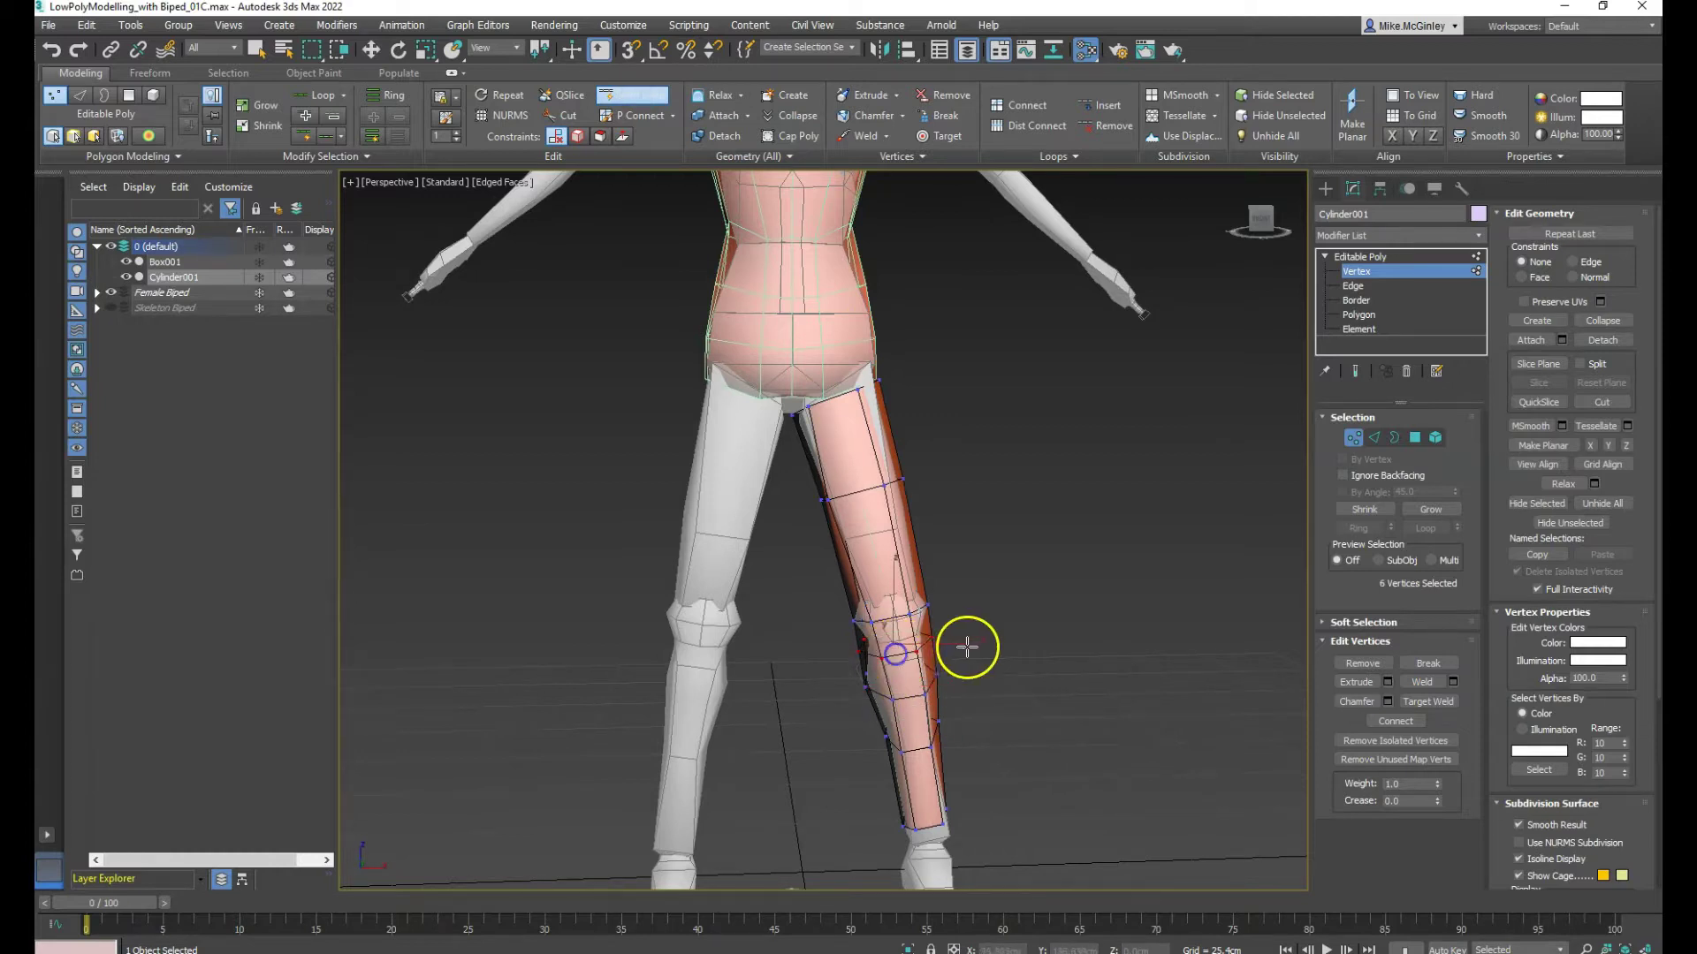
mouse_move(998, 614)
alt+middle_down()
mouse_move(969, 584)
mouse_move(987, 589)
alt+middle_up()
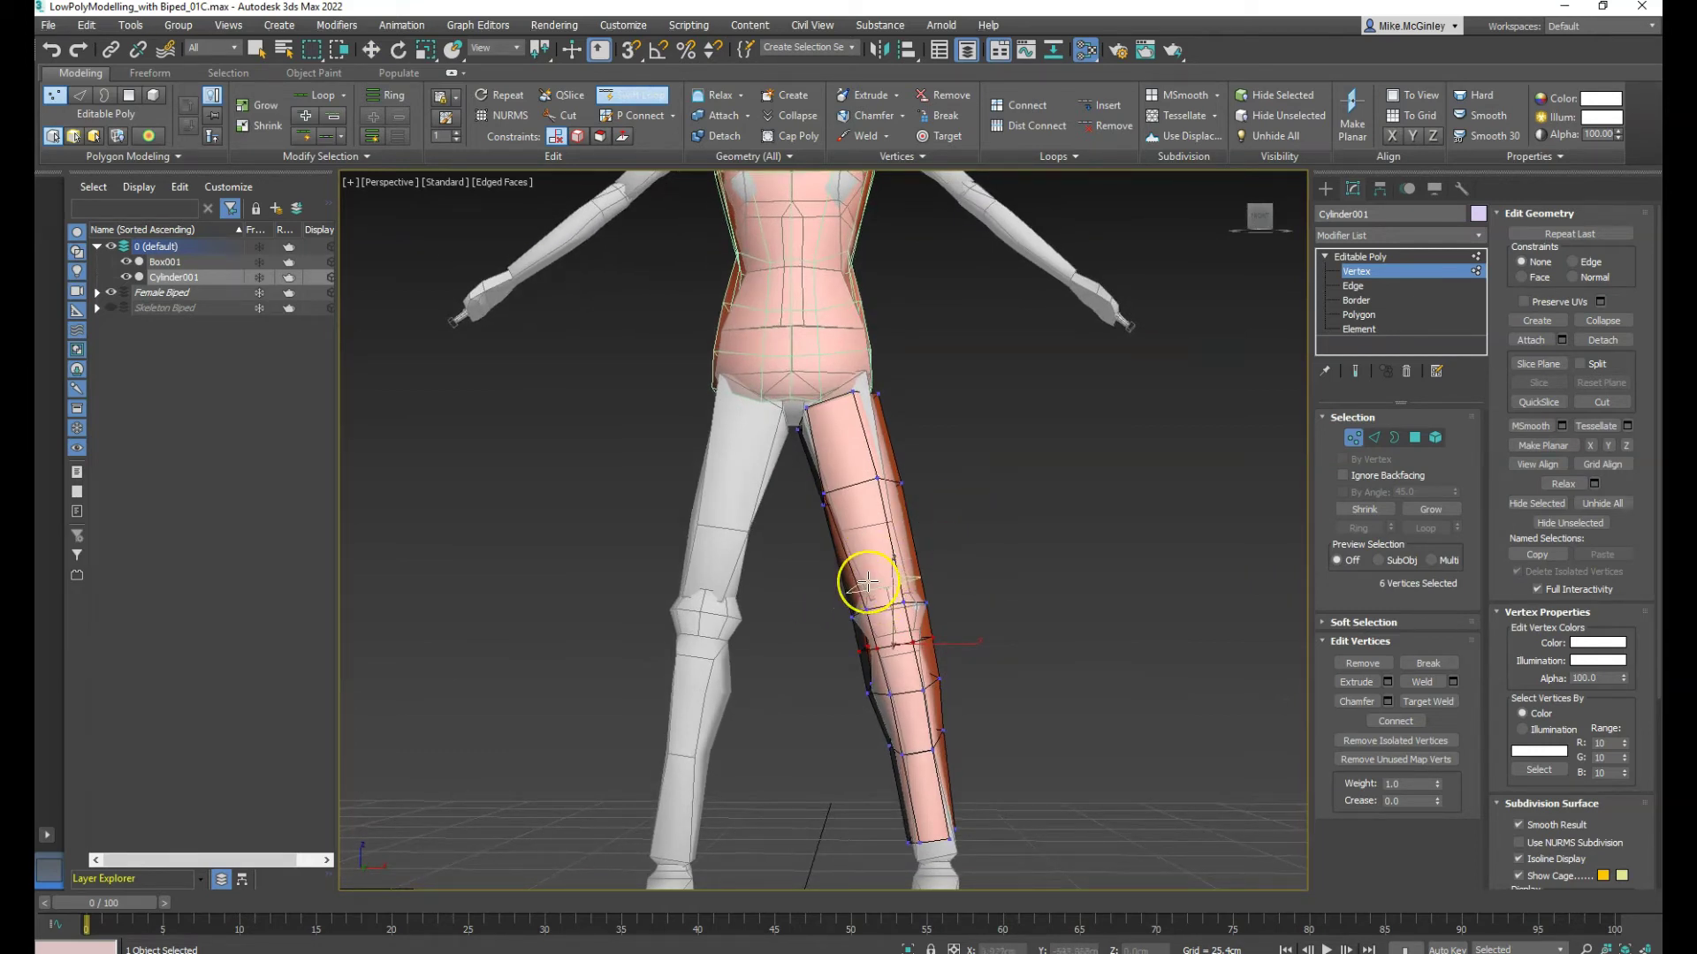
drag(869, 583, 871, 584)
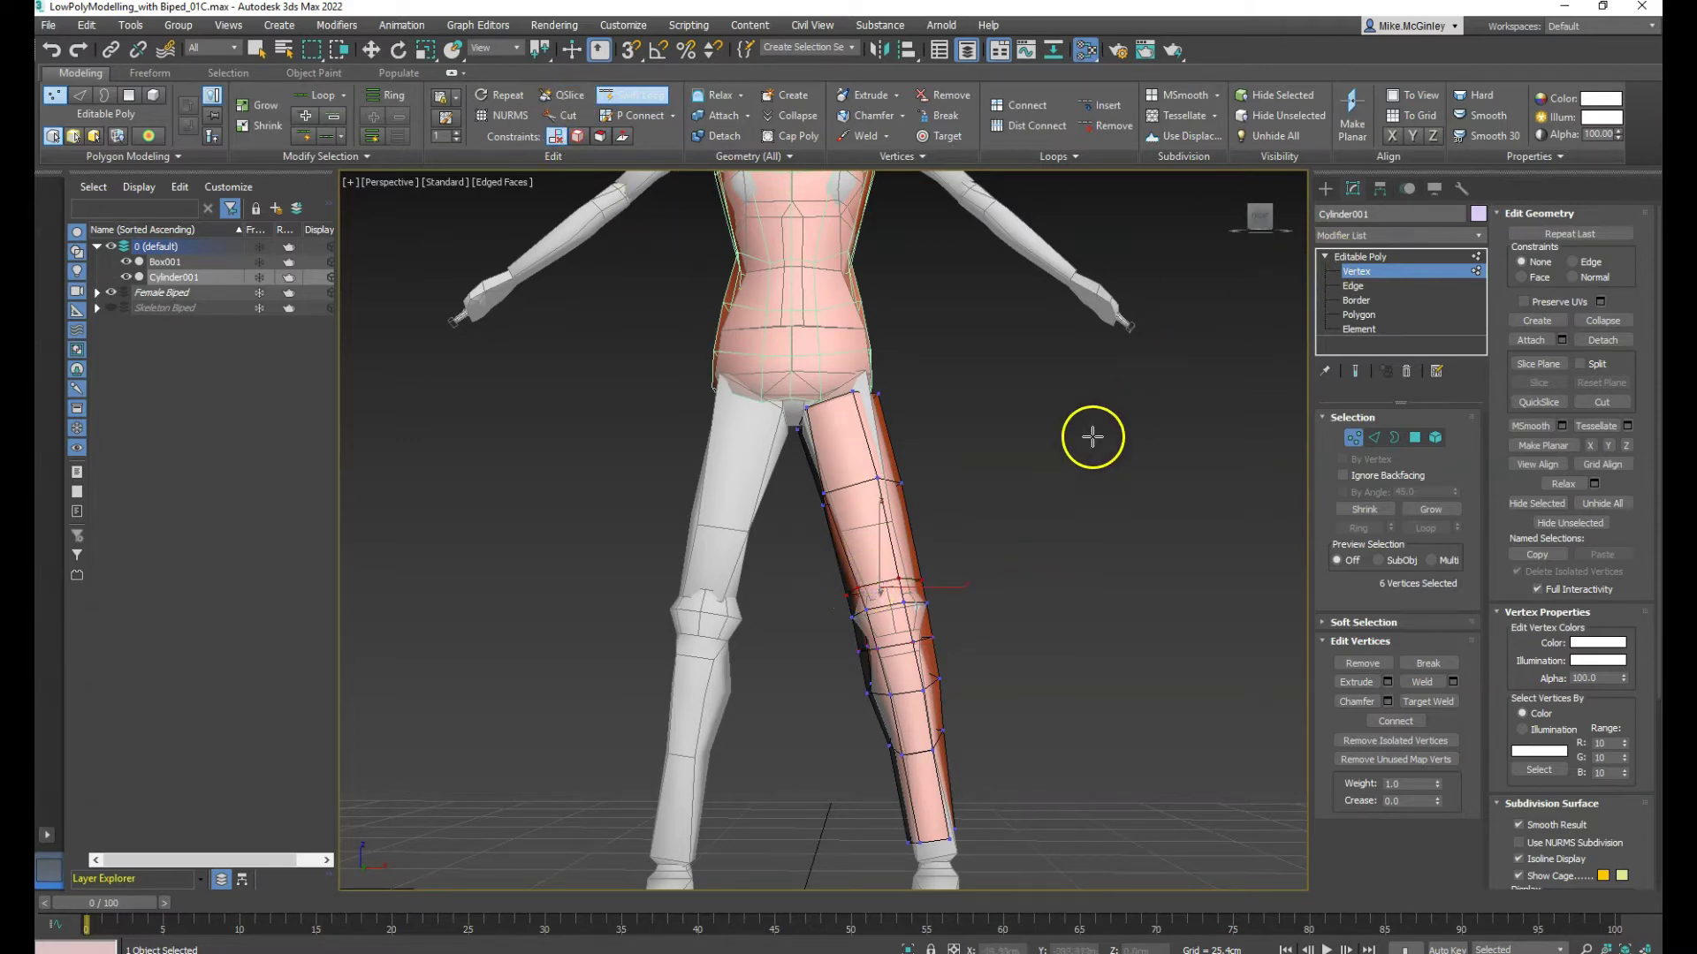
key(w)
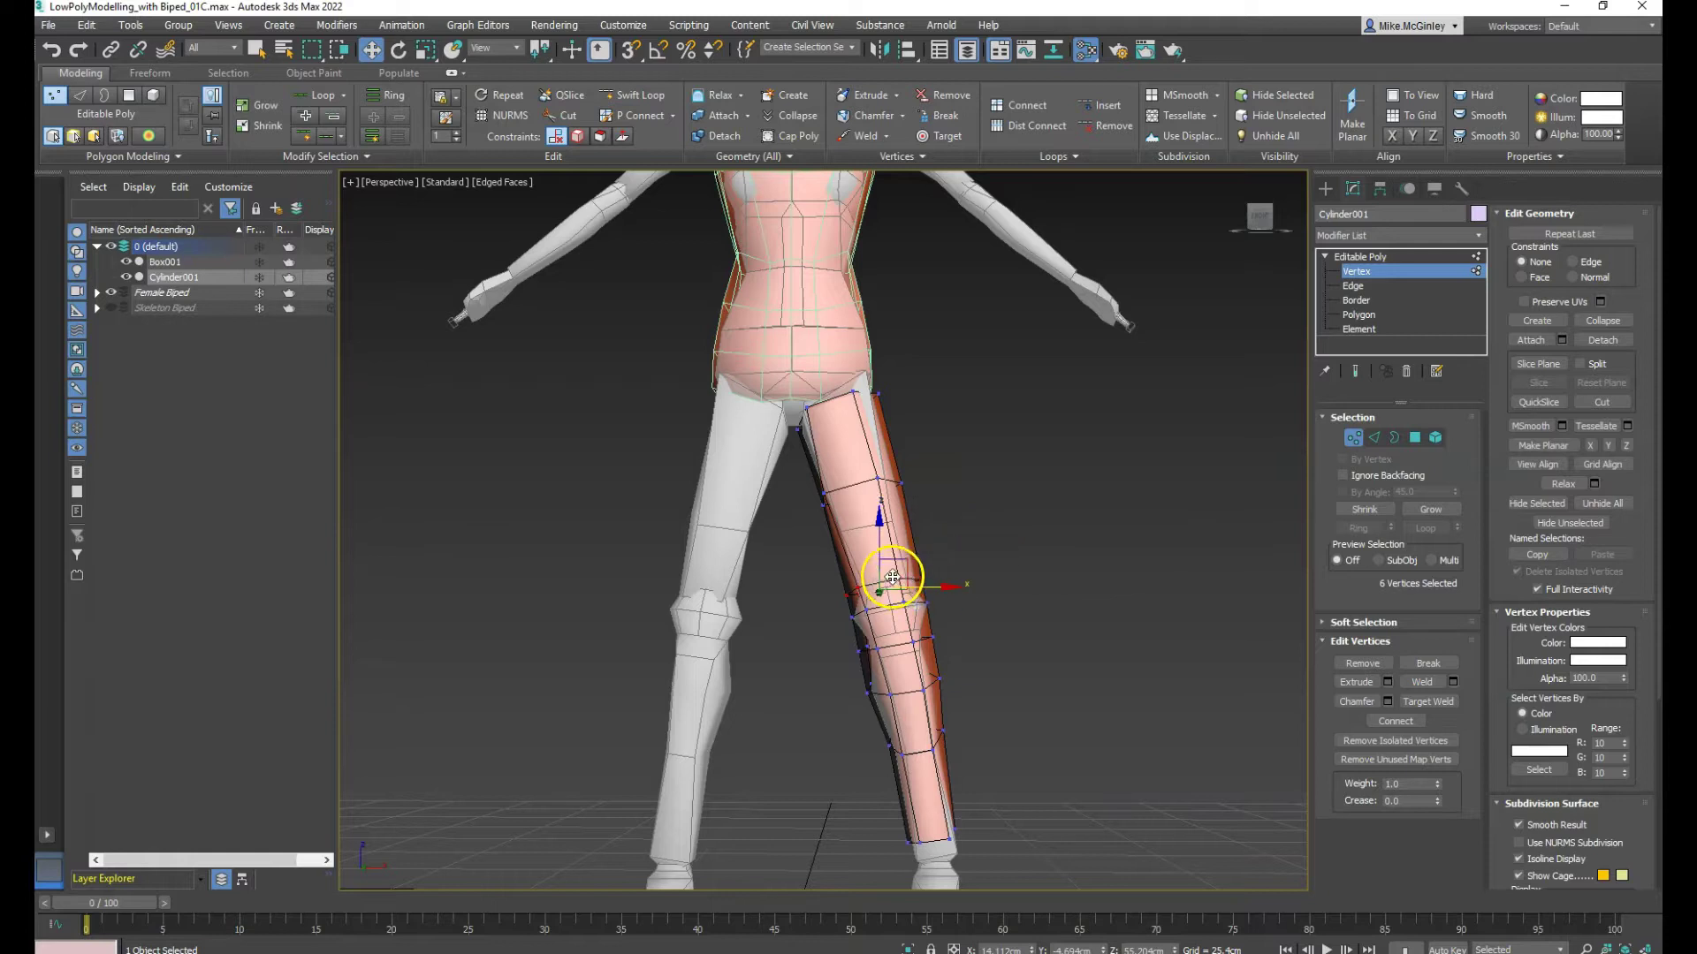
Select the new edge loop just below the knee and scale it to fit the biped
key(r)
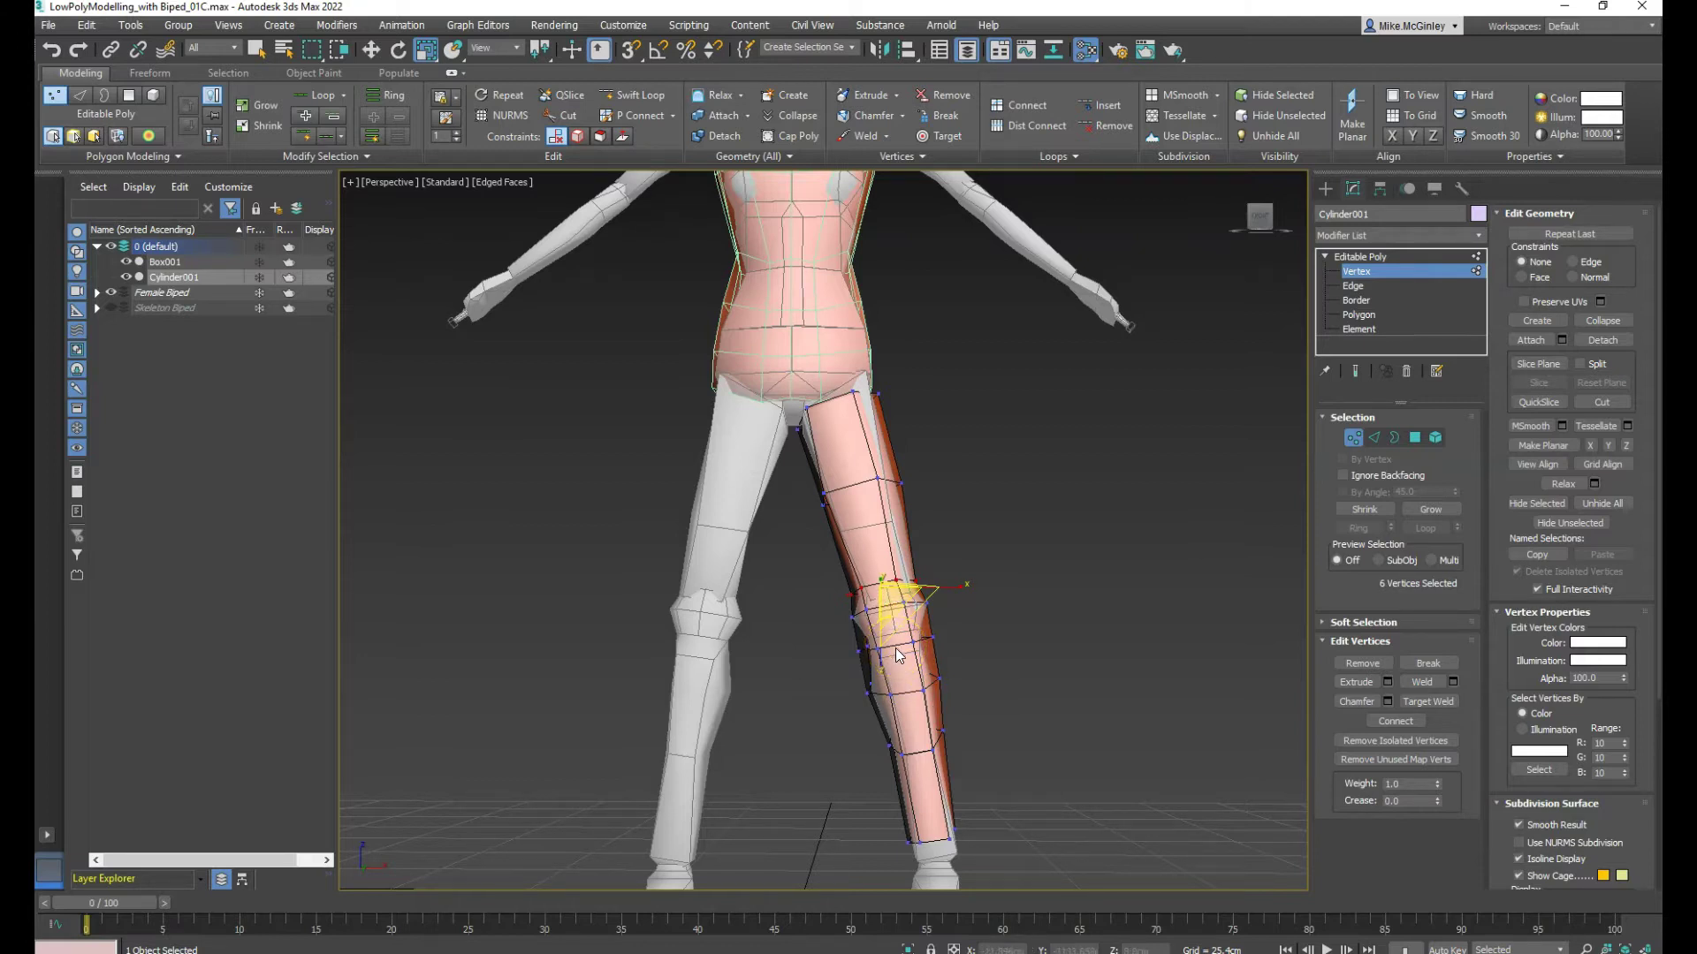
key(2)
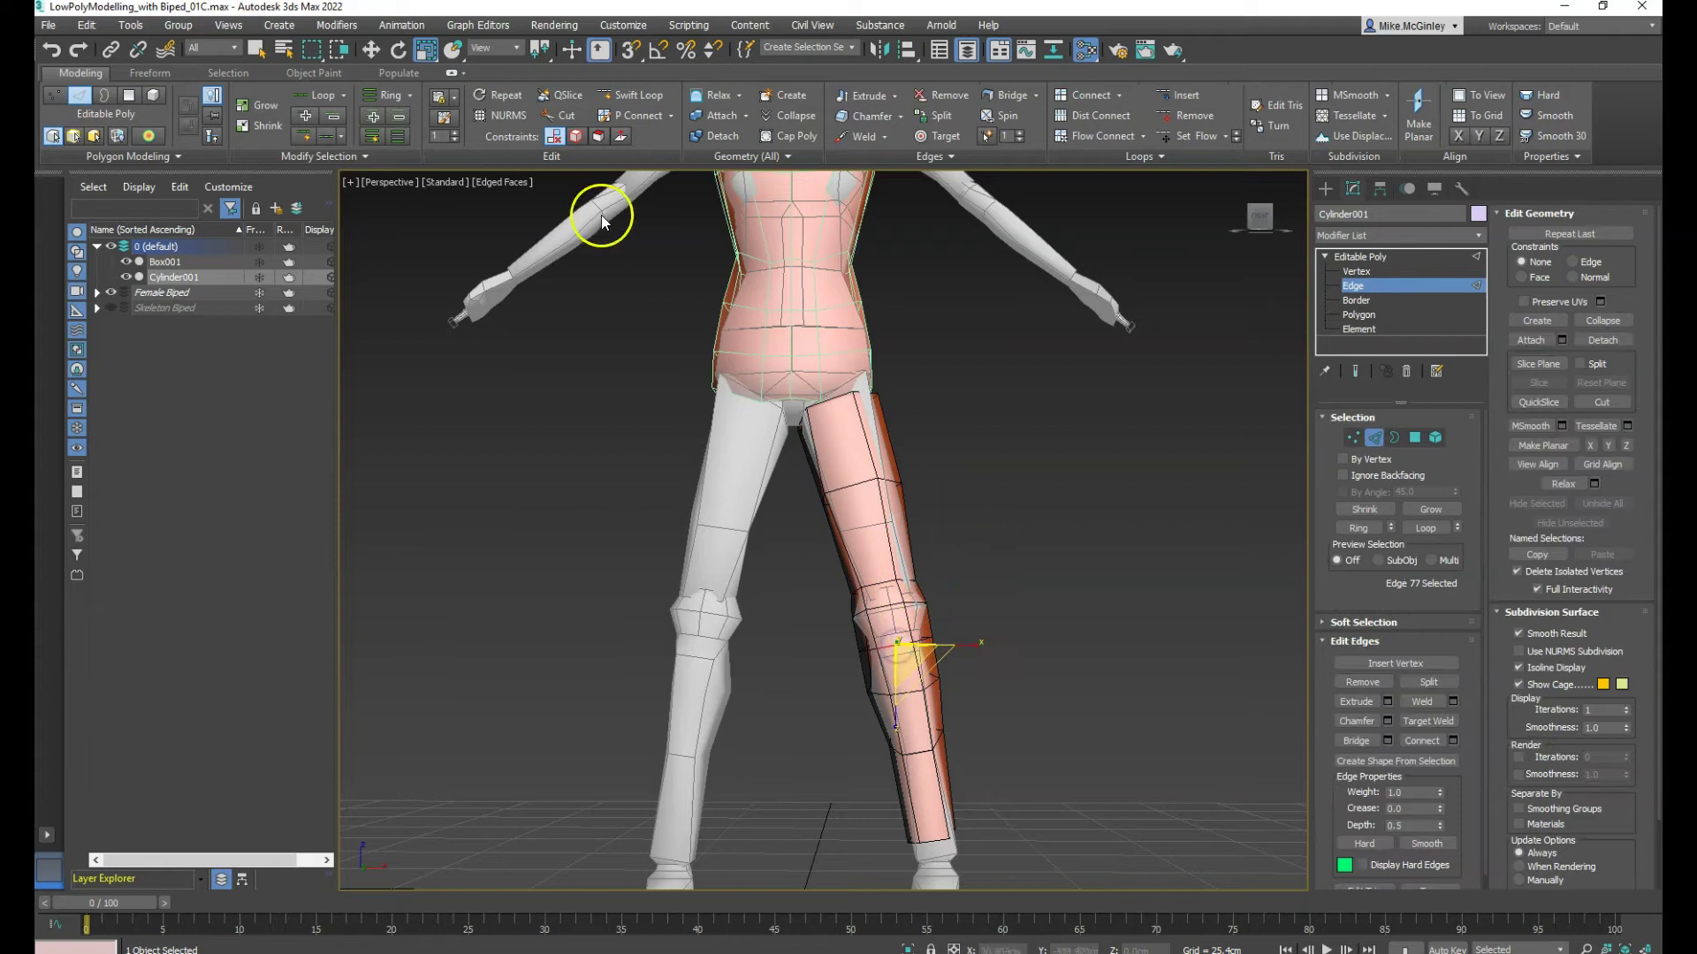
key(w)
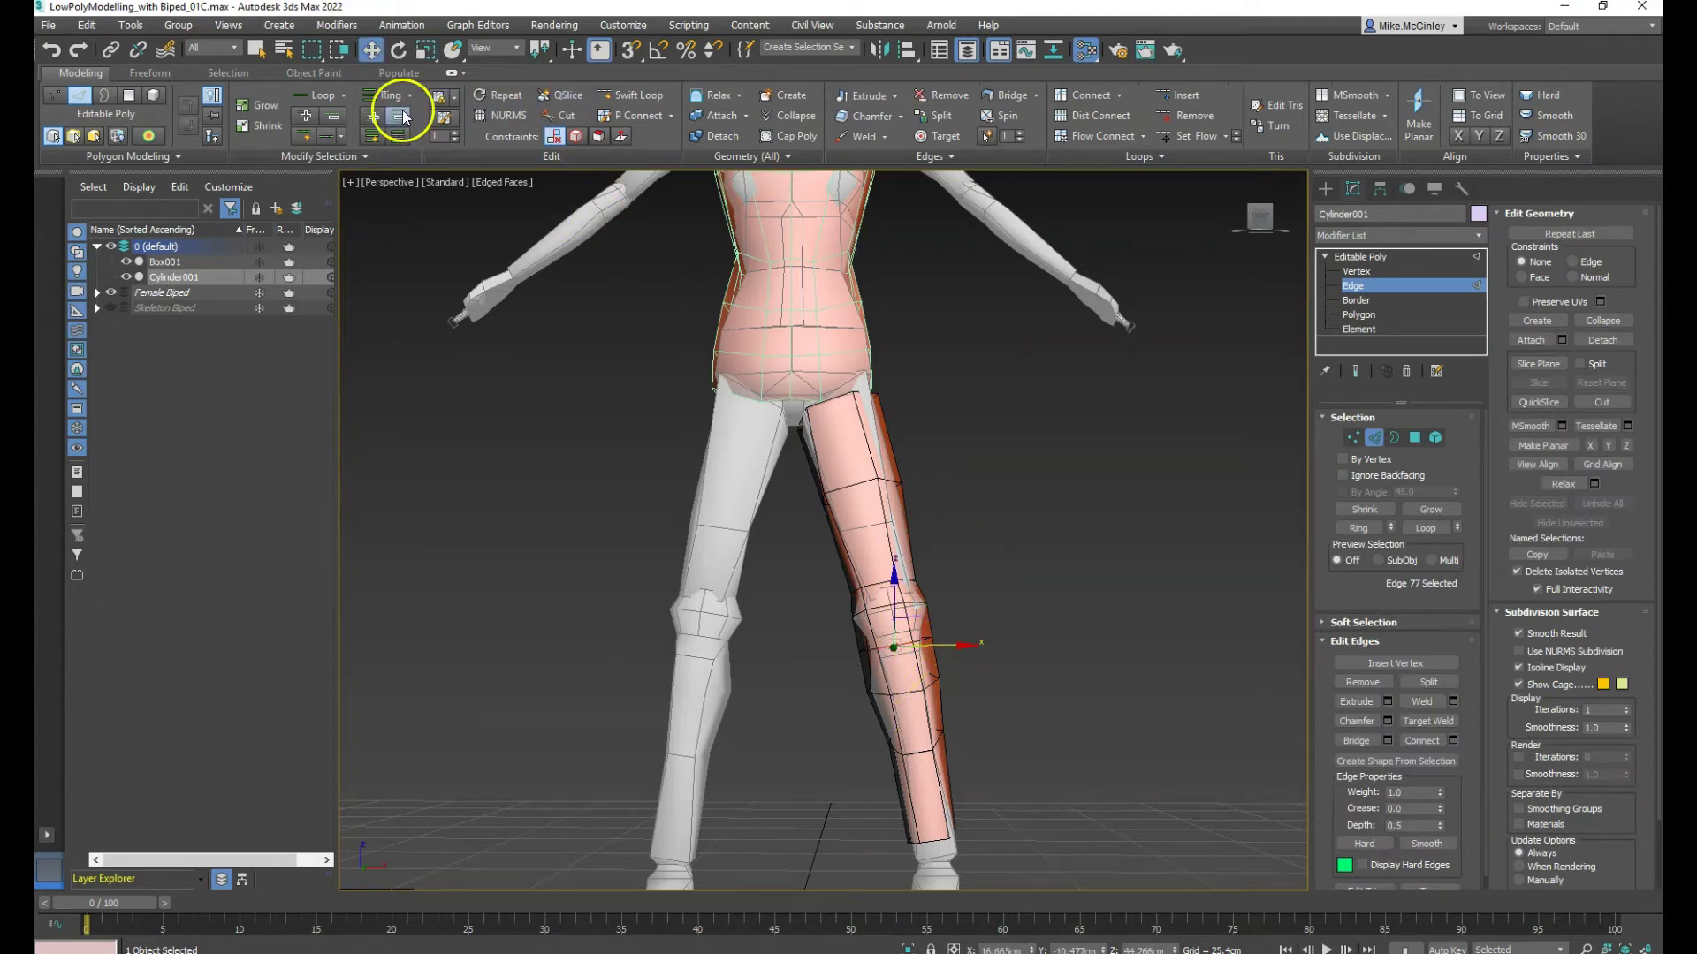
key(r)
drag(910, 655, 903, 633)
Move the outer rear edge of the loop just above the knee outward to cover the back of the biped's leg
alt+middle_drag(1124, 674, 1078, 658)
key(1)
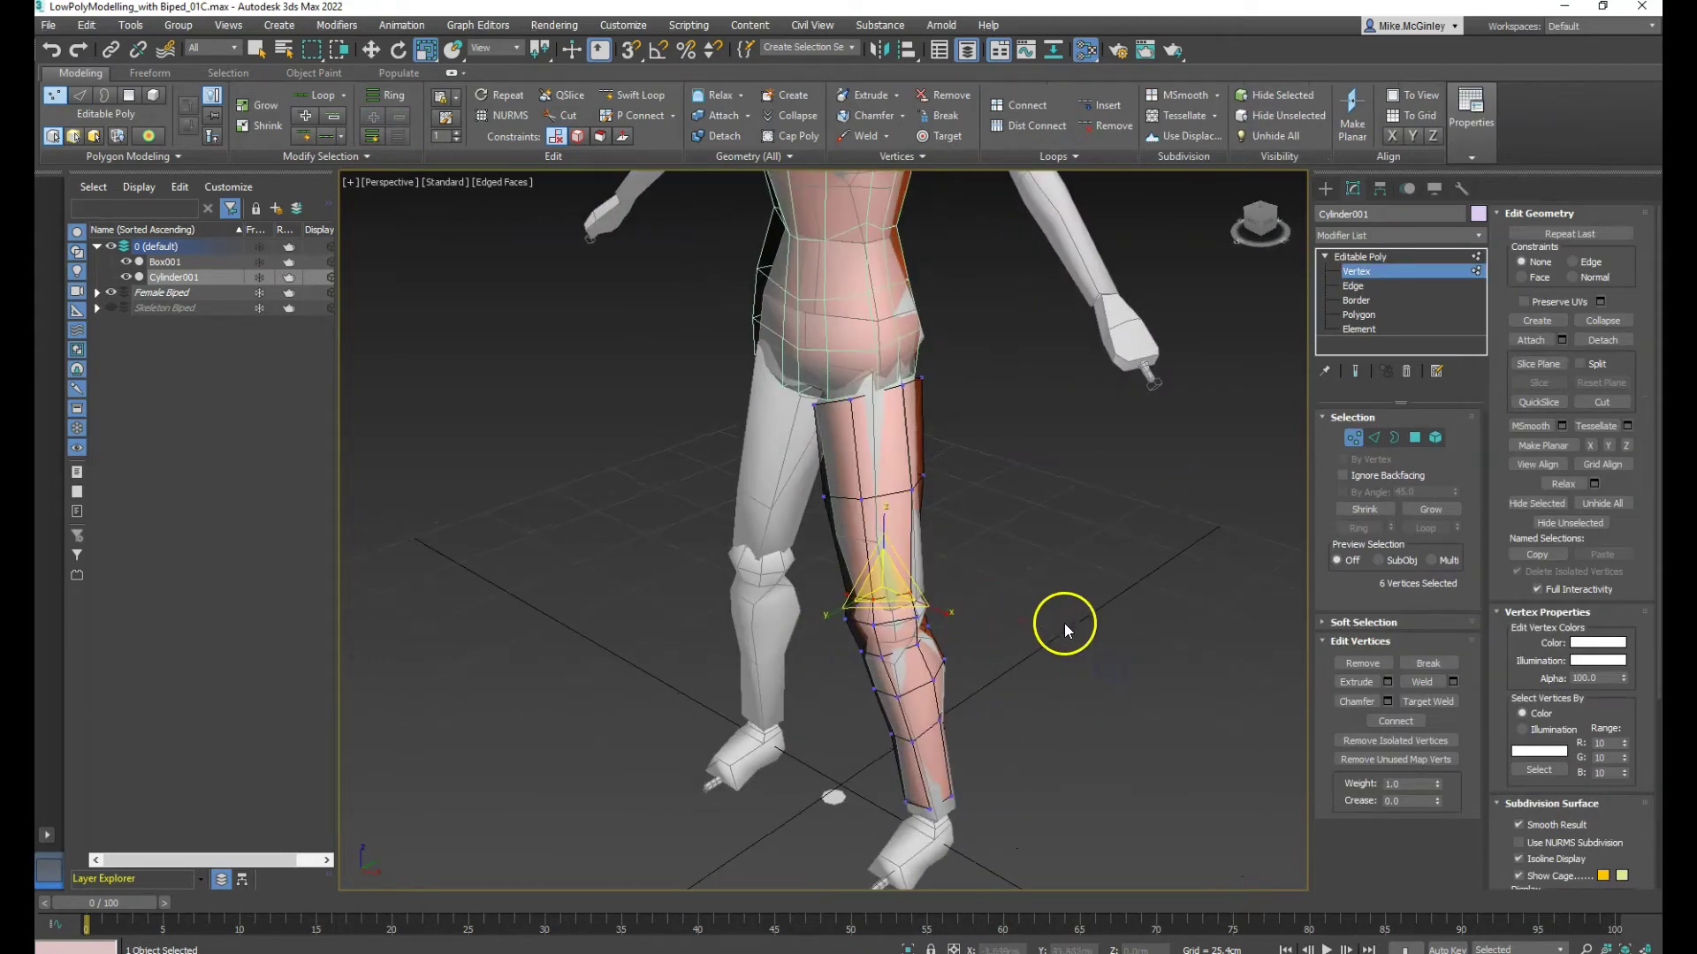
scroll(1064, 623, up, 8)
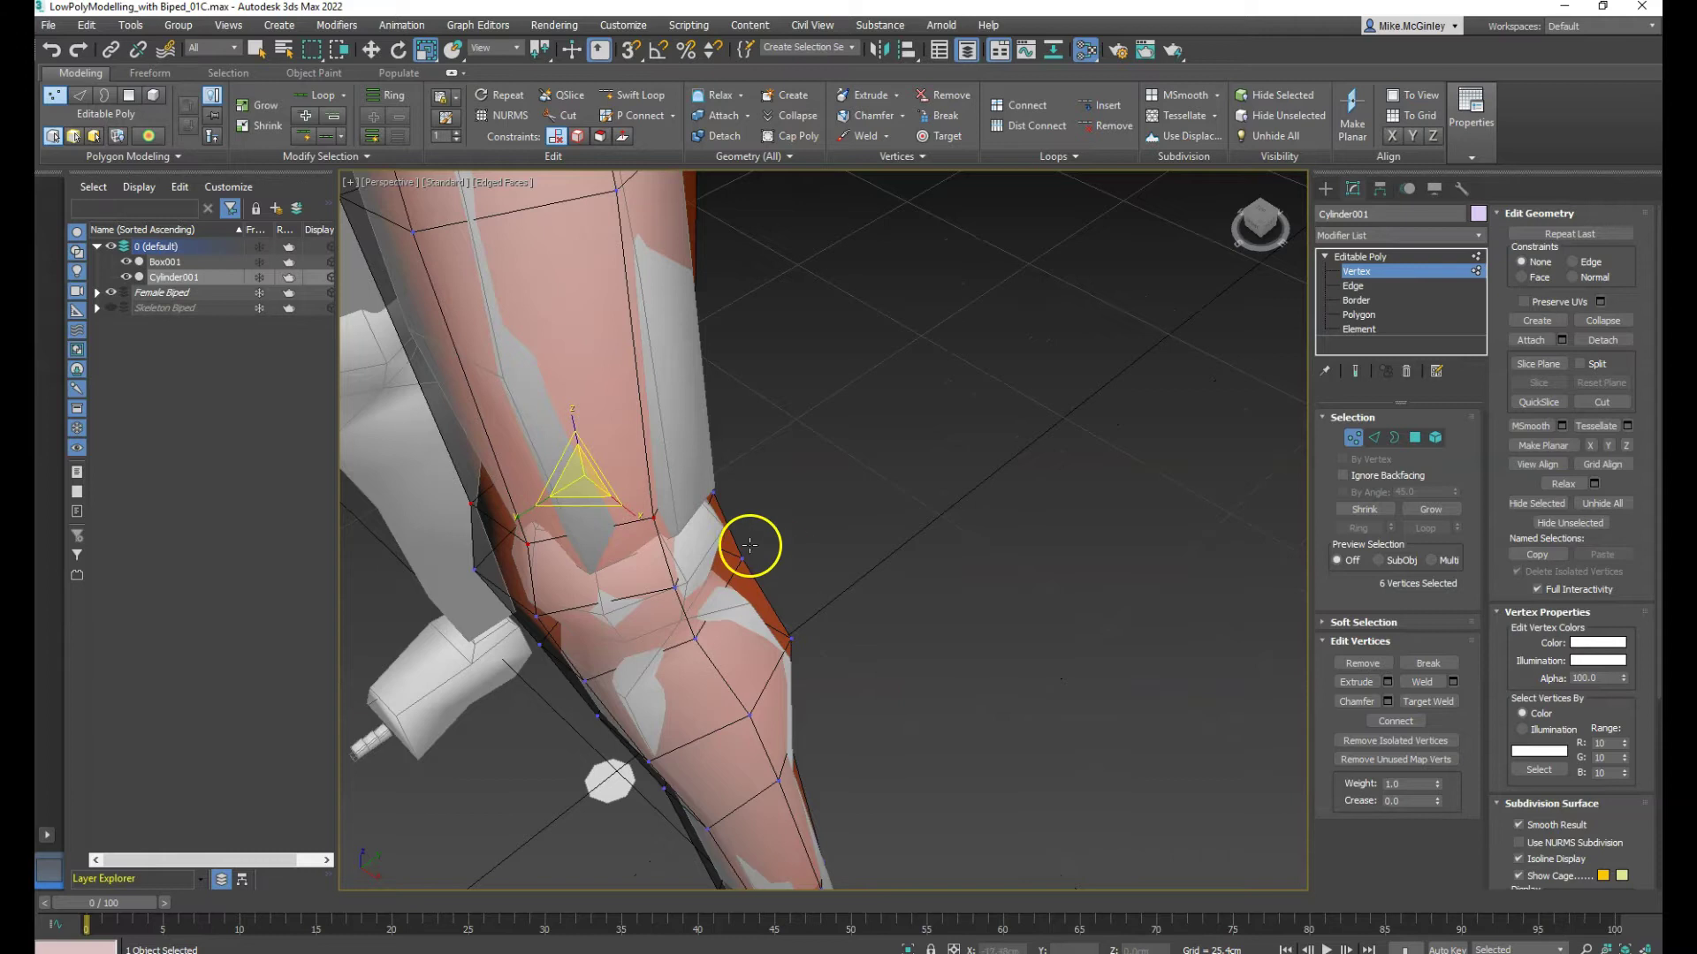
key(2)
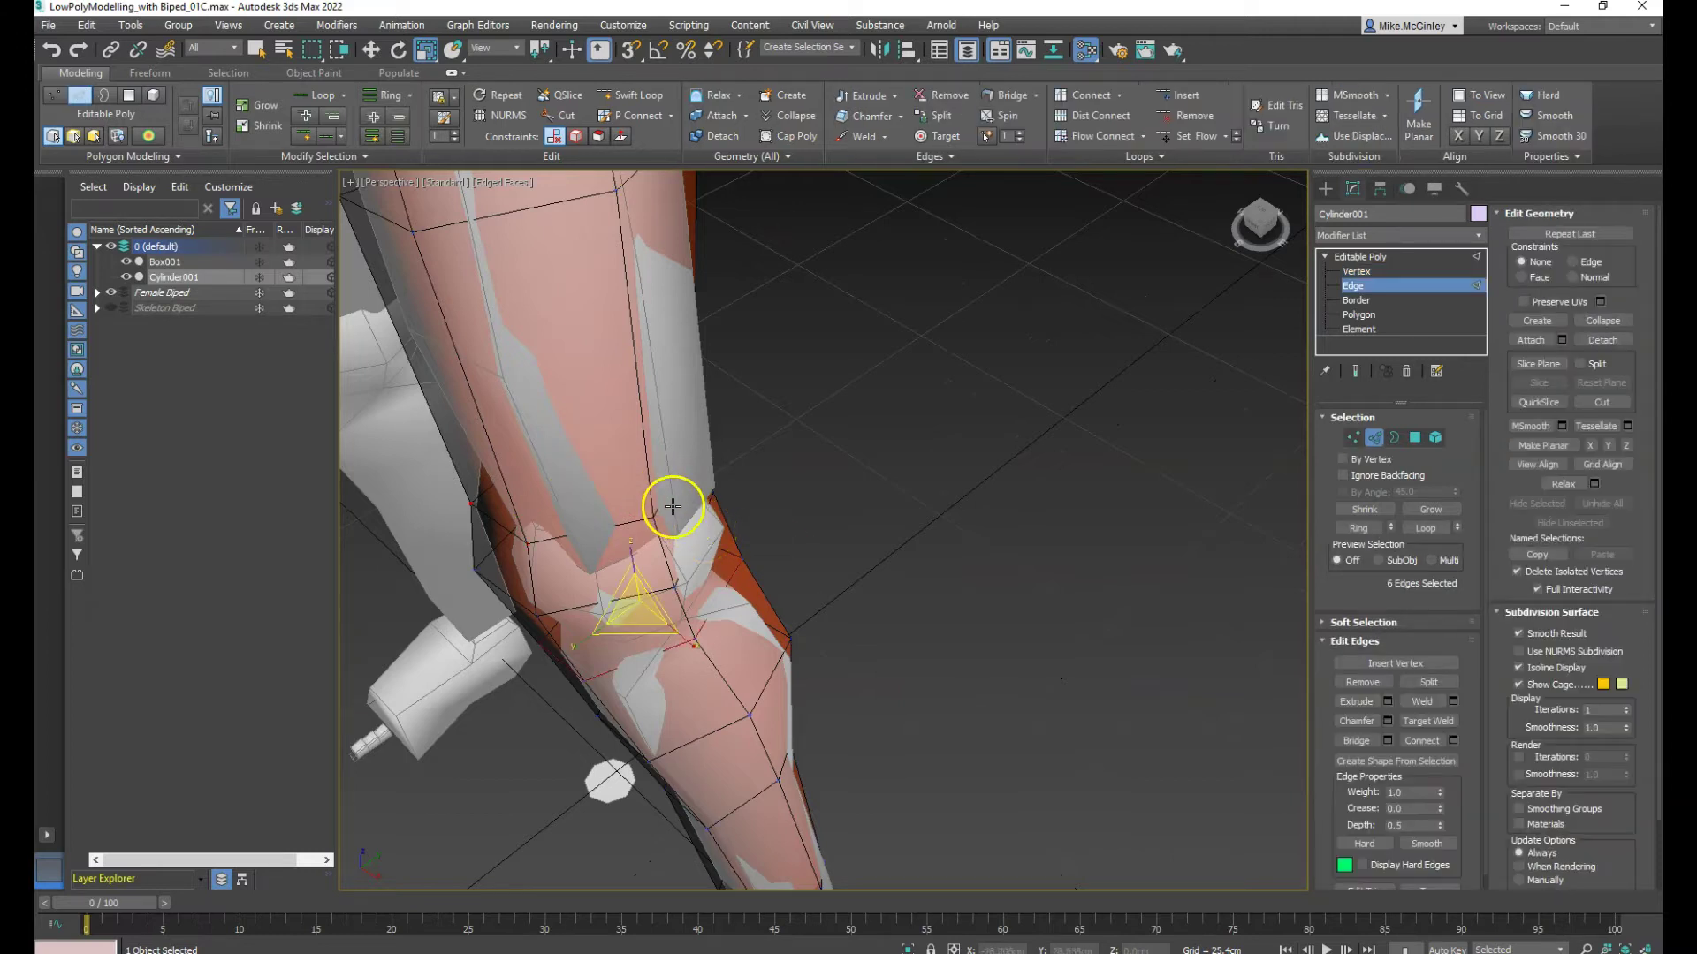
click(678, 505)
key(w)
drag(704, 504, 728, 509)
alt+middle_drag(1249, 556, 1065, 517)
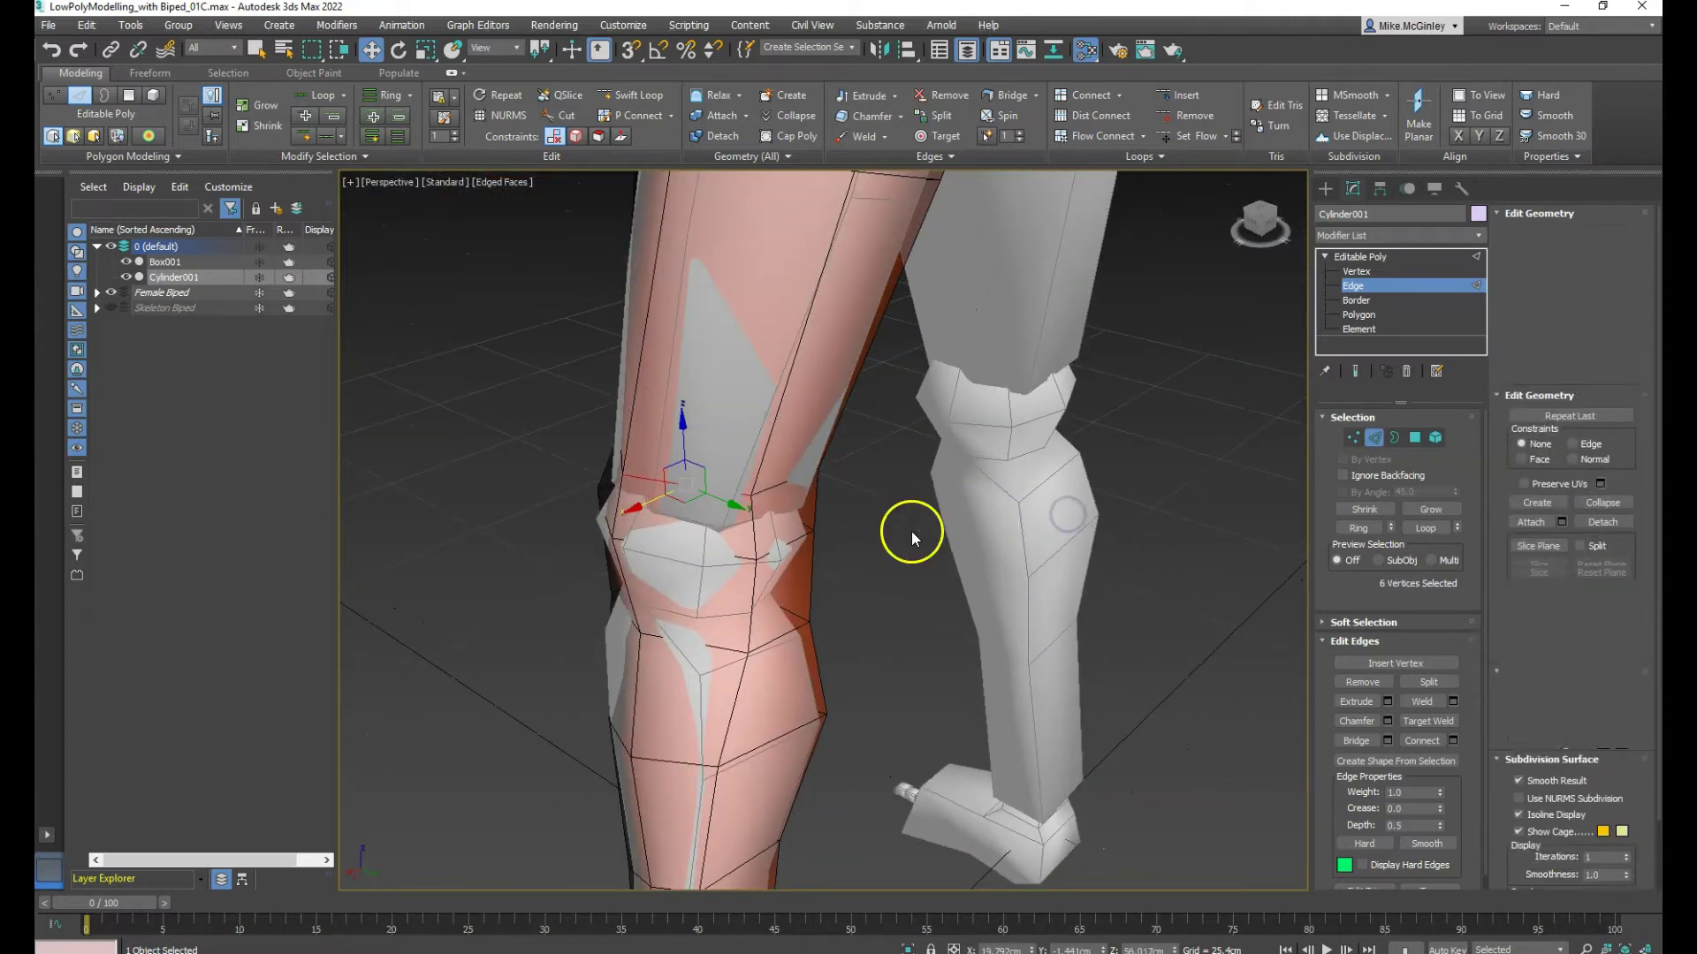
Move a side vertex of the loop just above the knee outward to cover the biped's leg
key(1)
click(754, 495)
drag(749, 497, 817, 521)
click(822, 465)
alt+middle_drag(840, 530, 844, 571)
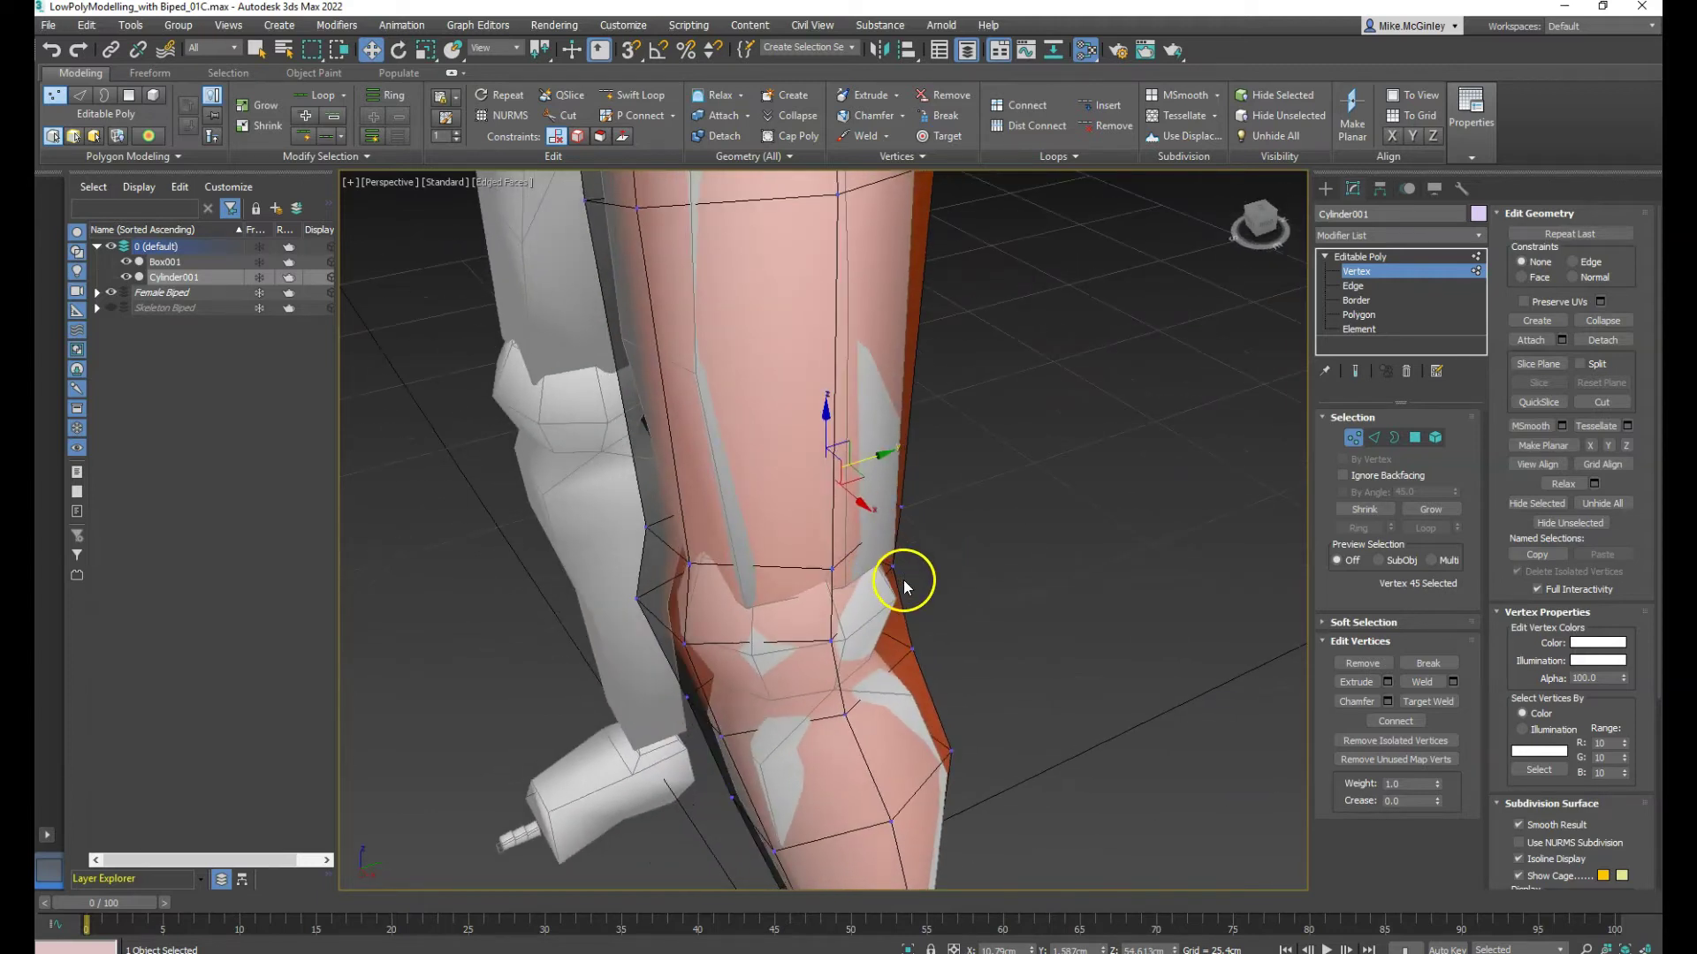
alt+middle_drag(979, 645, 1010, 591)
scroll(1010, 591, down, 5)
mouse_move(1084, 542)
alt+middle_down()
mouse_move(1264, 488)
mouse_move(1068, 548)
mouse_move(1109, 547)
alt+middle_up()
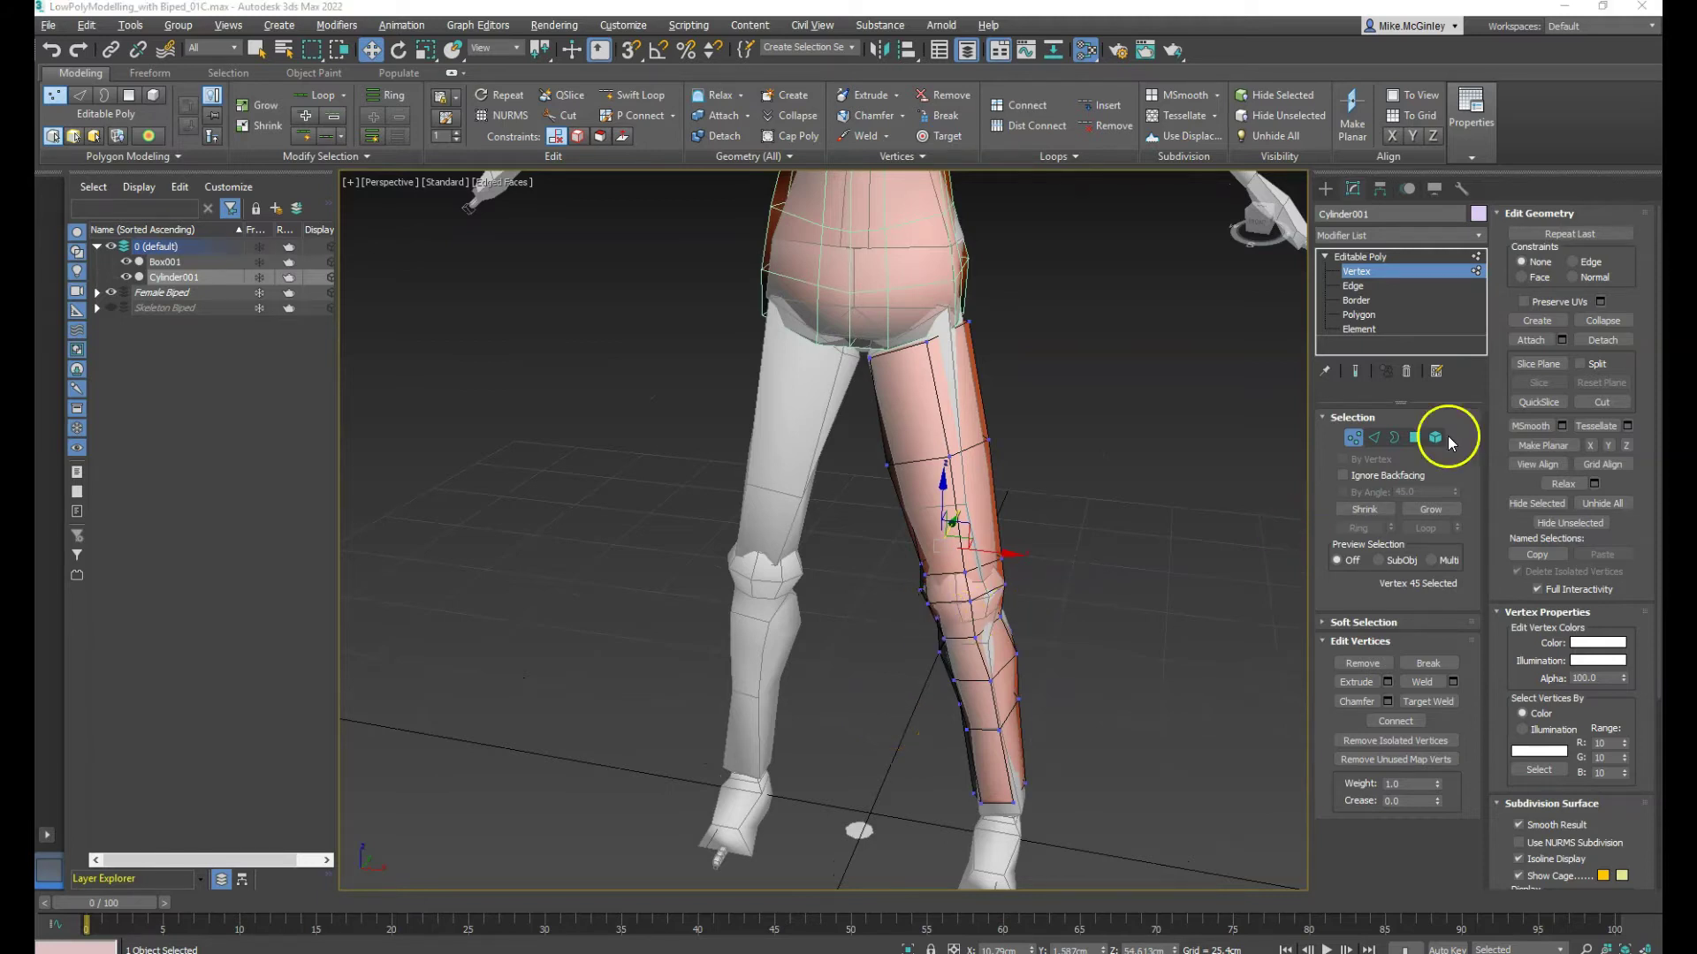
Hide the Female Biped so that only the torso and leg meshes remain in view
click(1358, 315)
mouse_move(1065, 464)
alt+middle_down()
mouse_move(1110, 447)
mouse_move(1064, 470)
alt+middle_up()
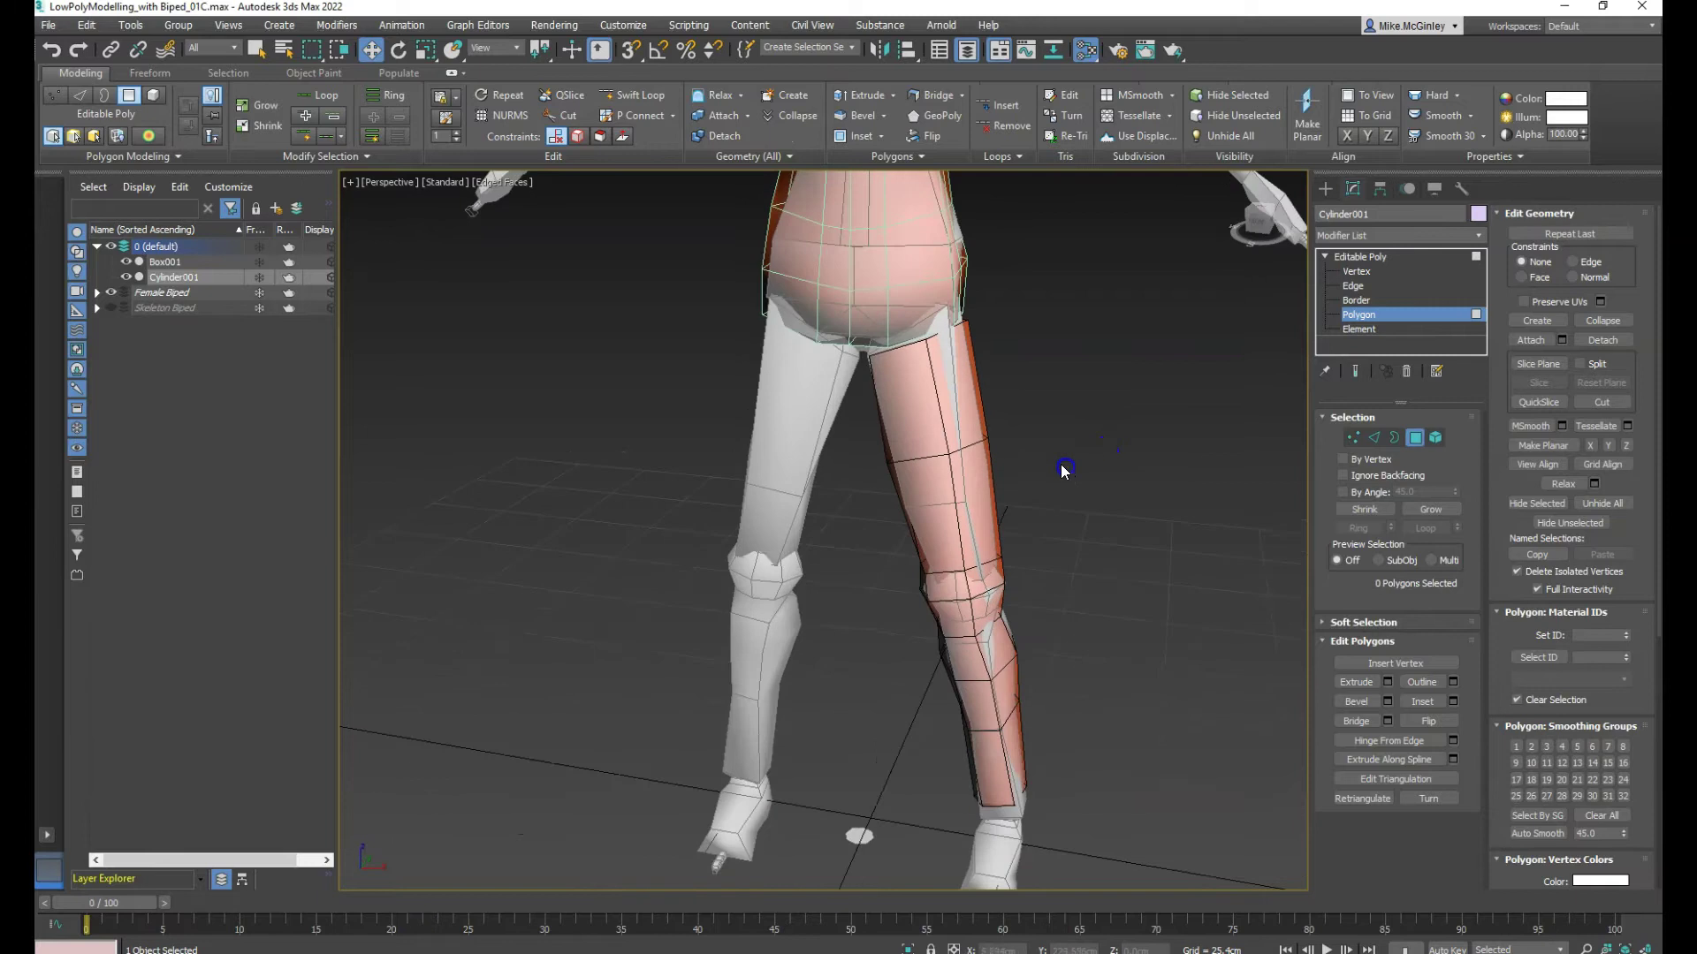
click(111, 292)
alt+middle_drag(857, 389, 912, 580)
click(860, 485)
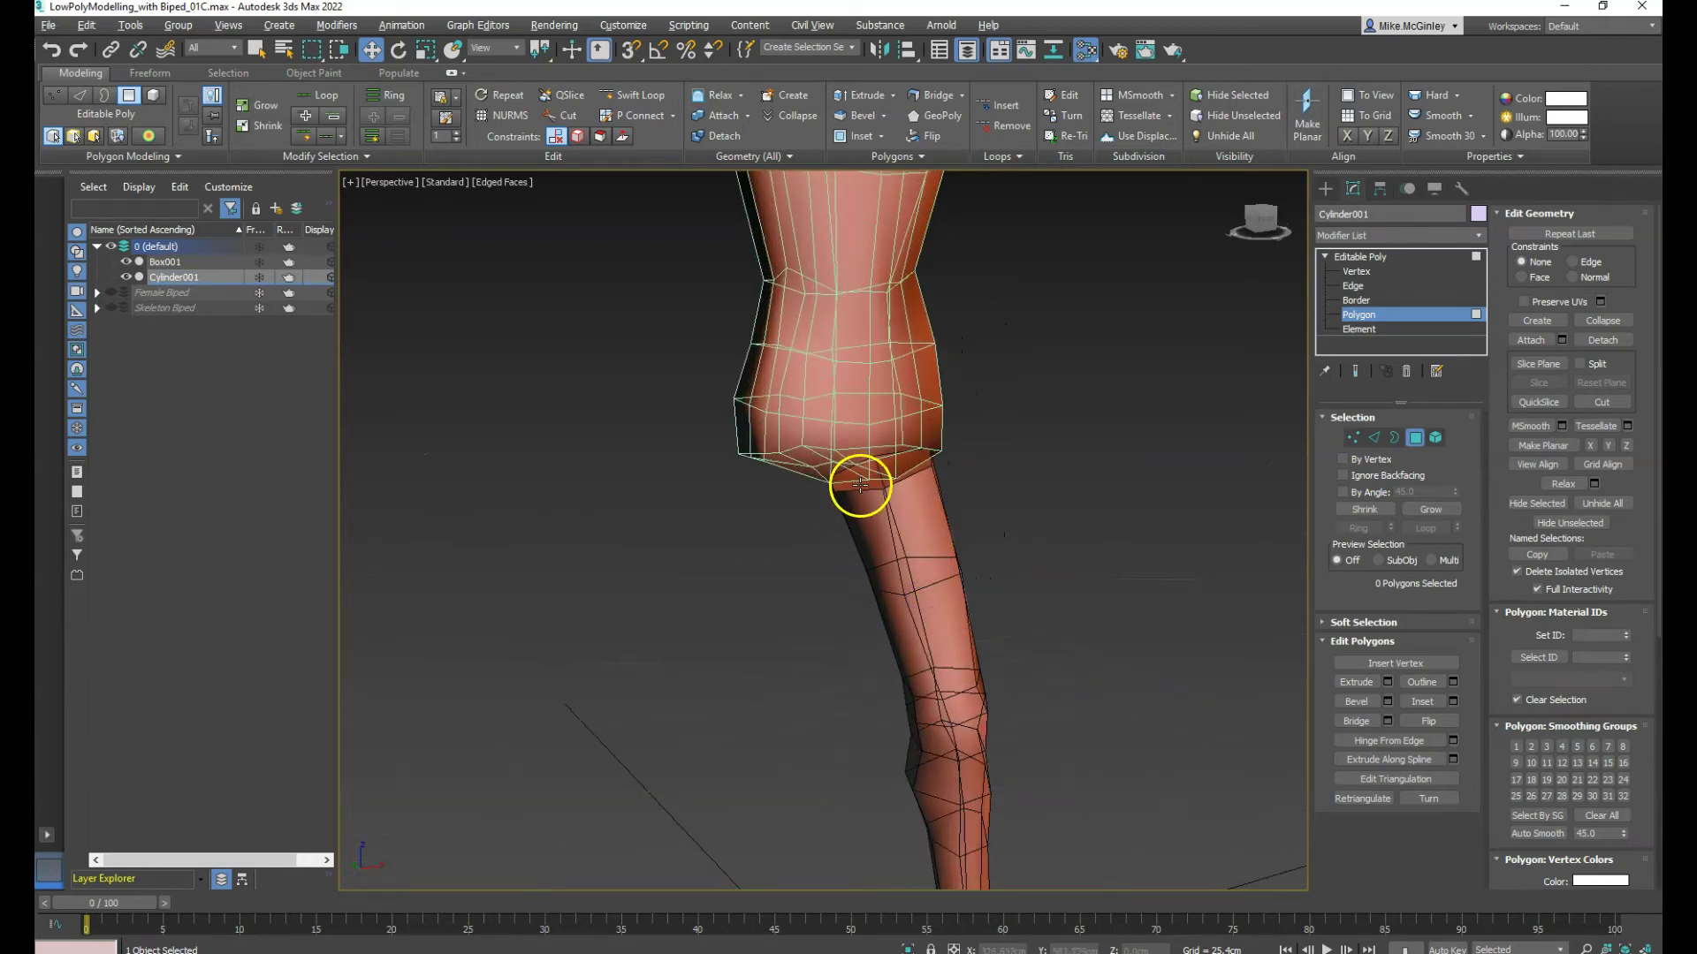
click(1018, 500)
alt+middle_drag(928, 504, 871, 504)
click(1411, 438)
click(871, 410)
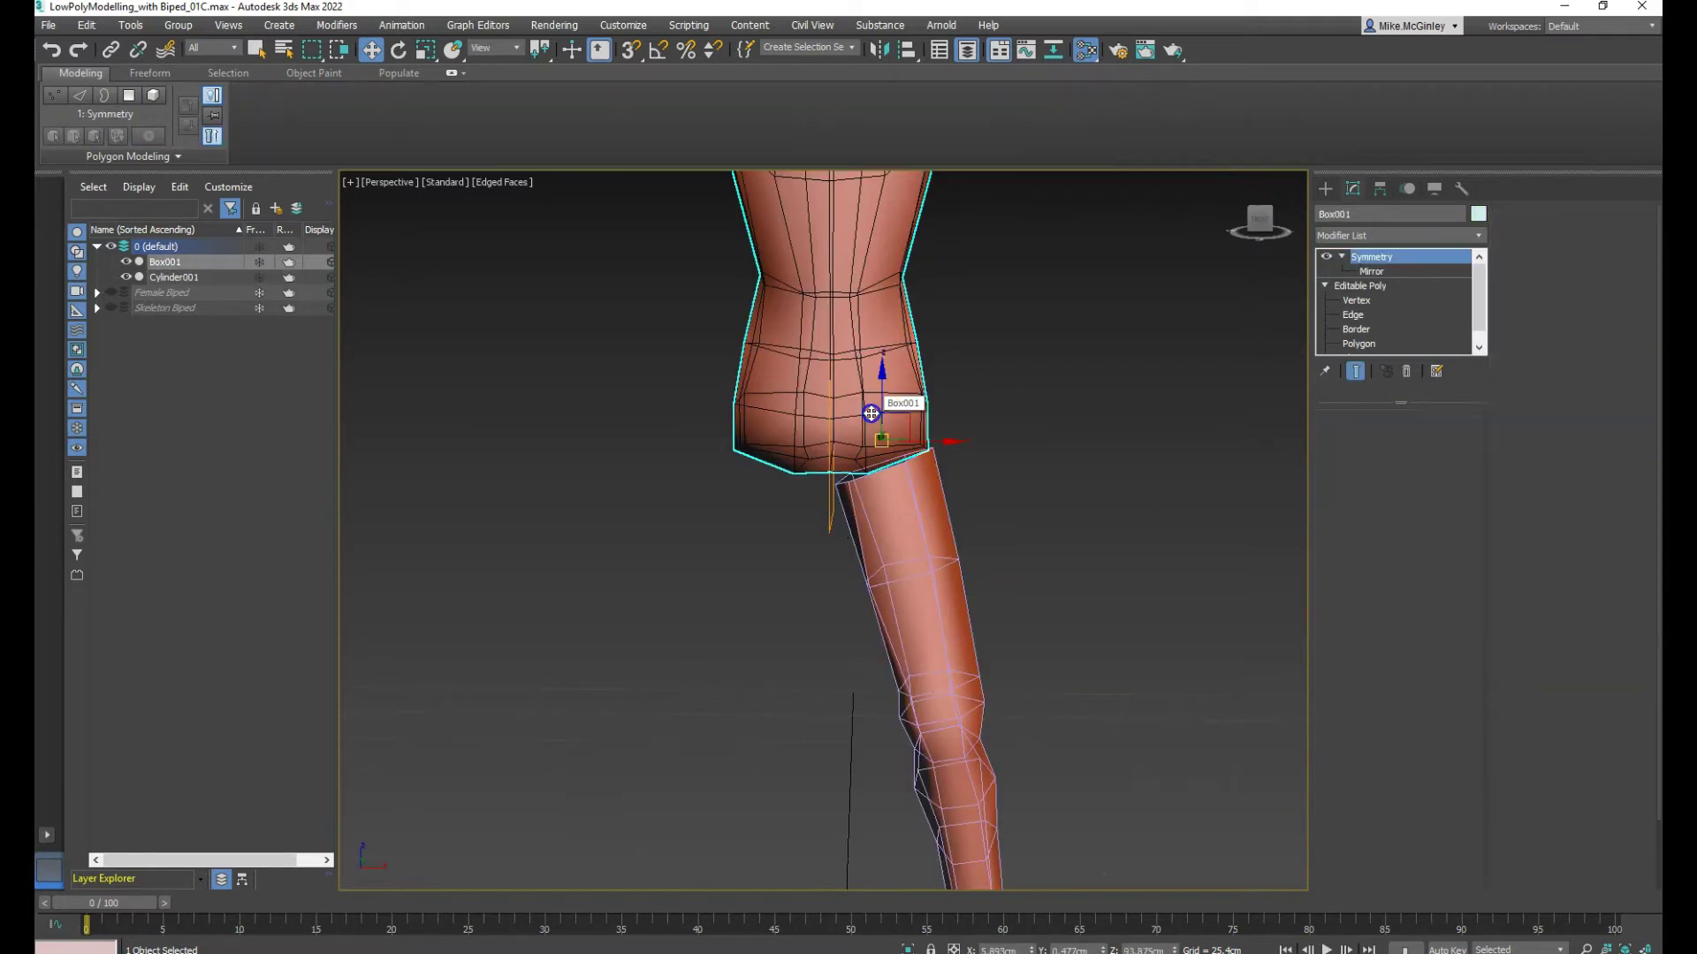
click(906, 546)
drag(899, 489, 856, 490)
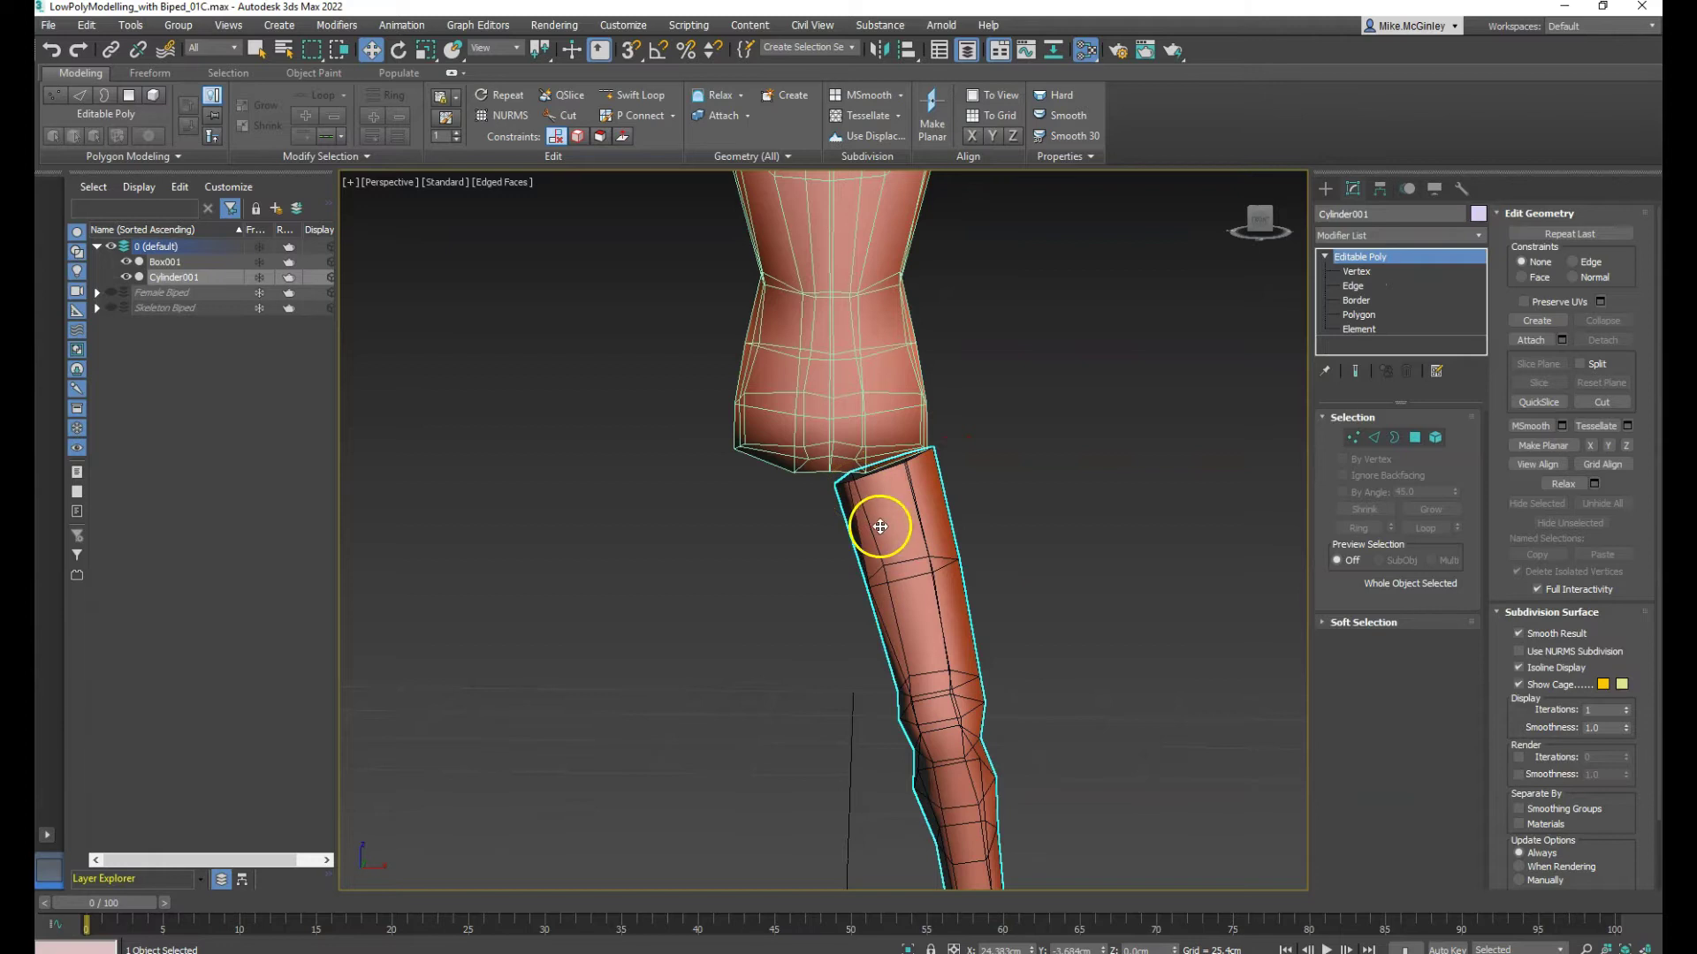
right_click(1095, 603)
click(1025, 554)
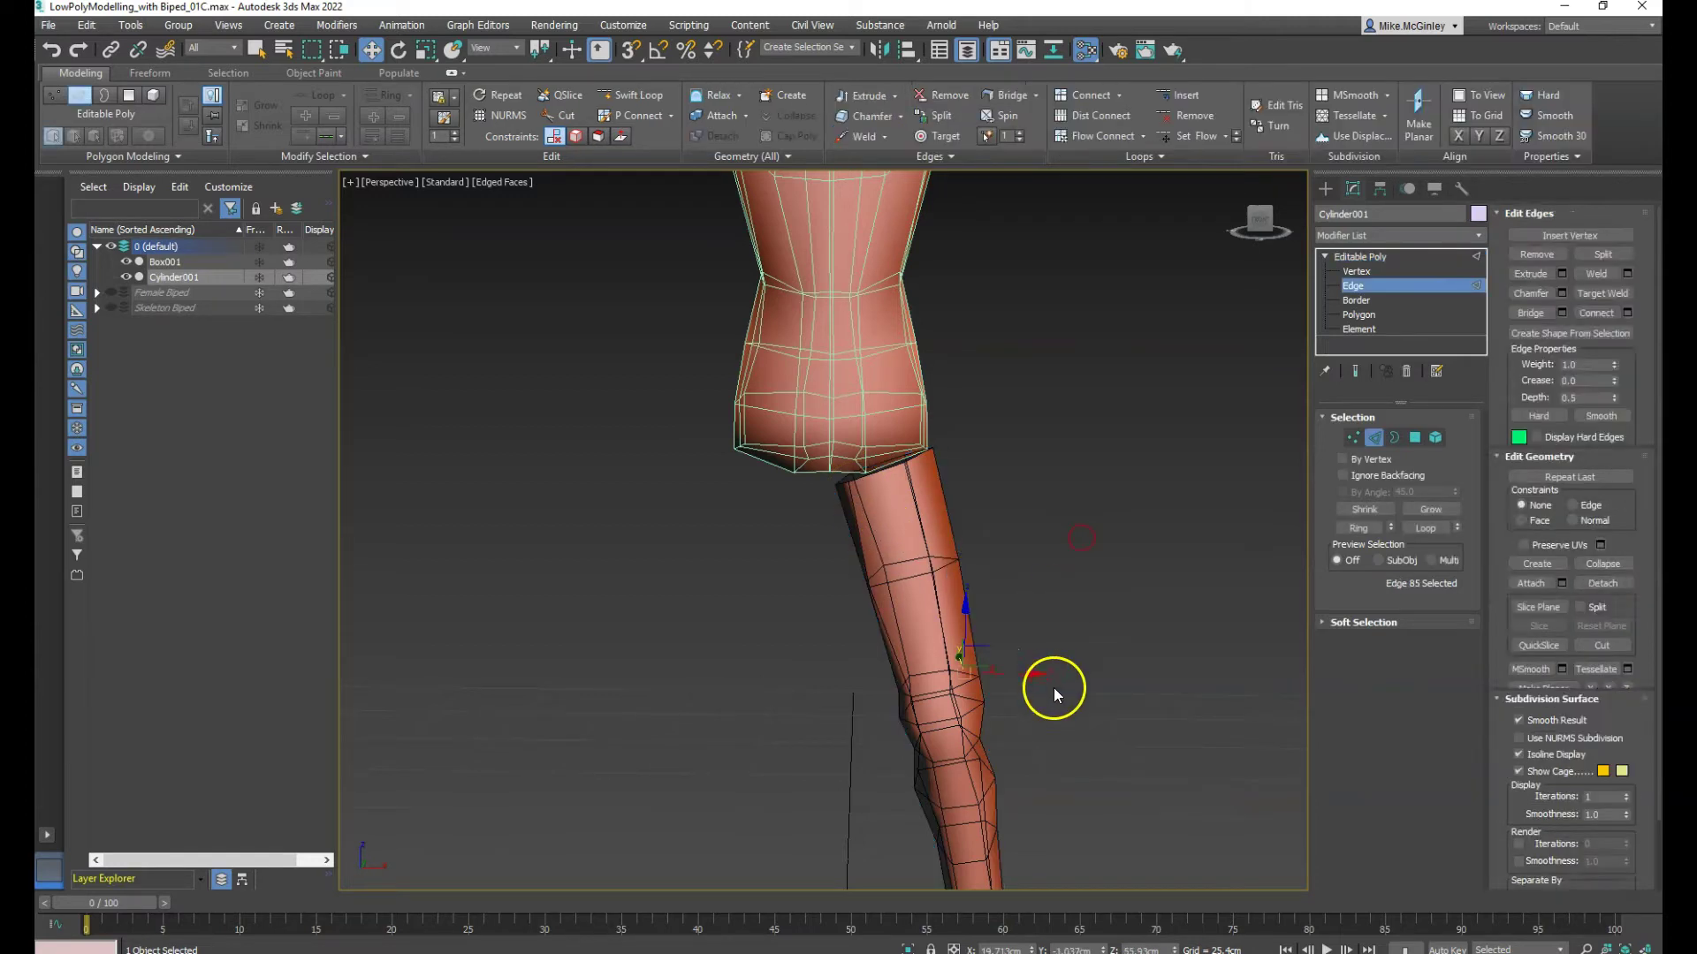
click(939, 586)
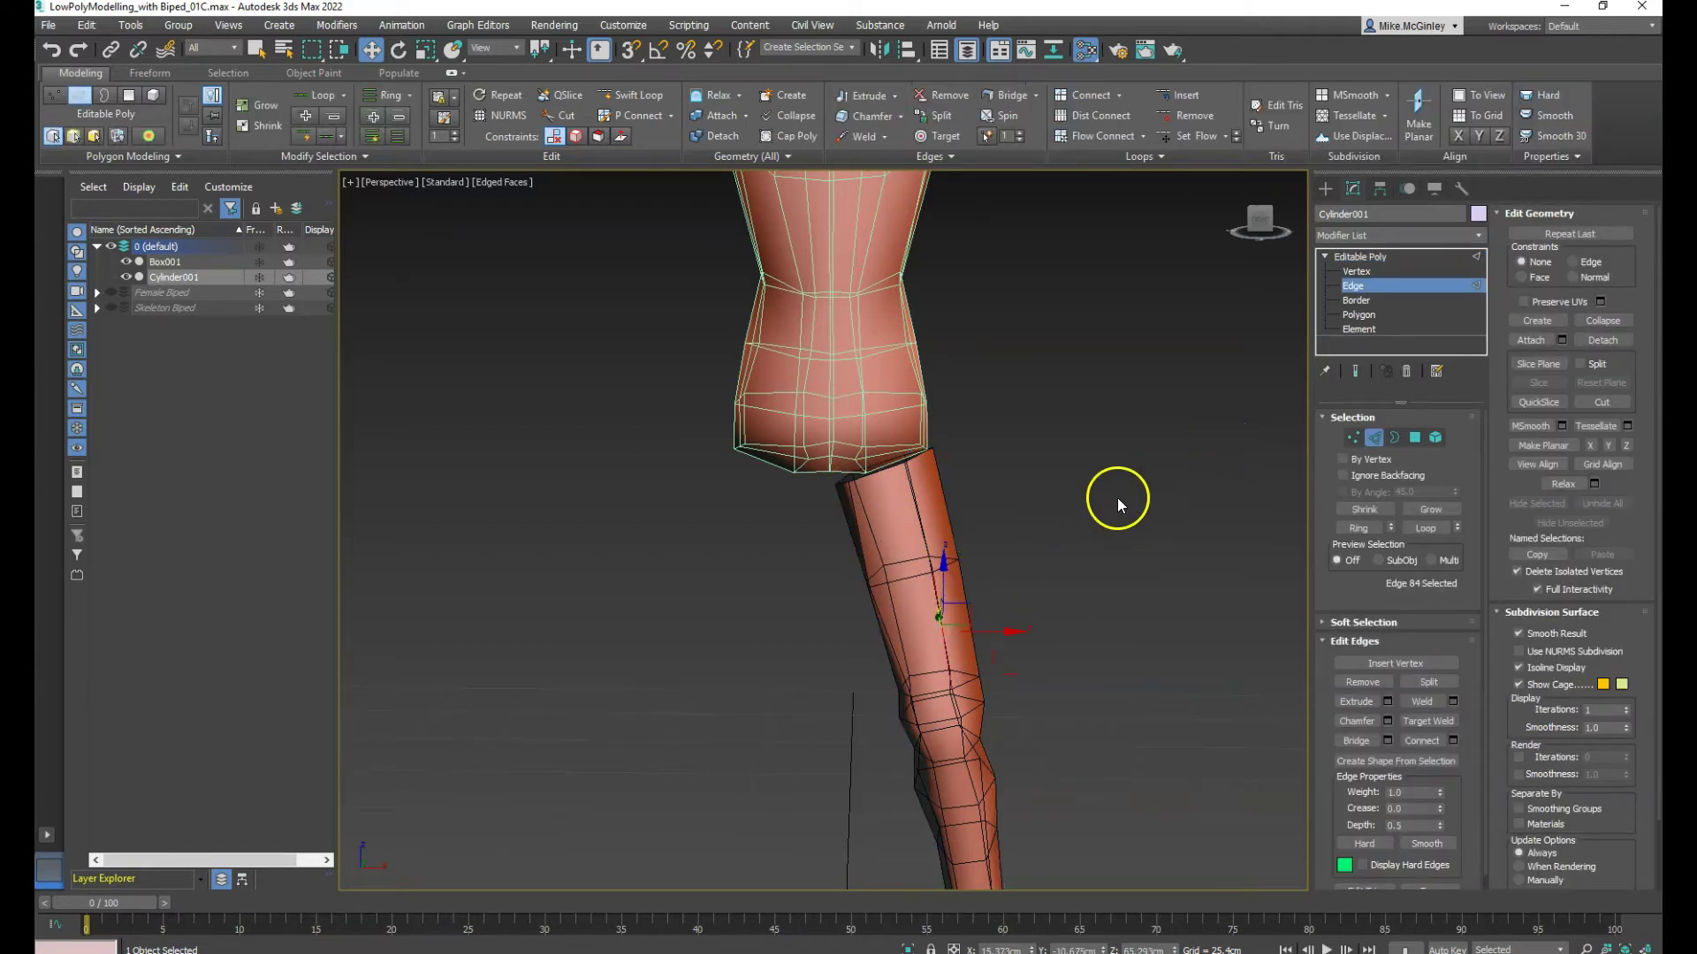
key(6)
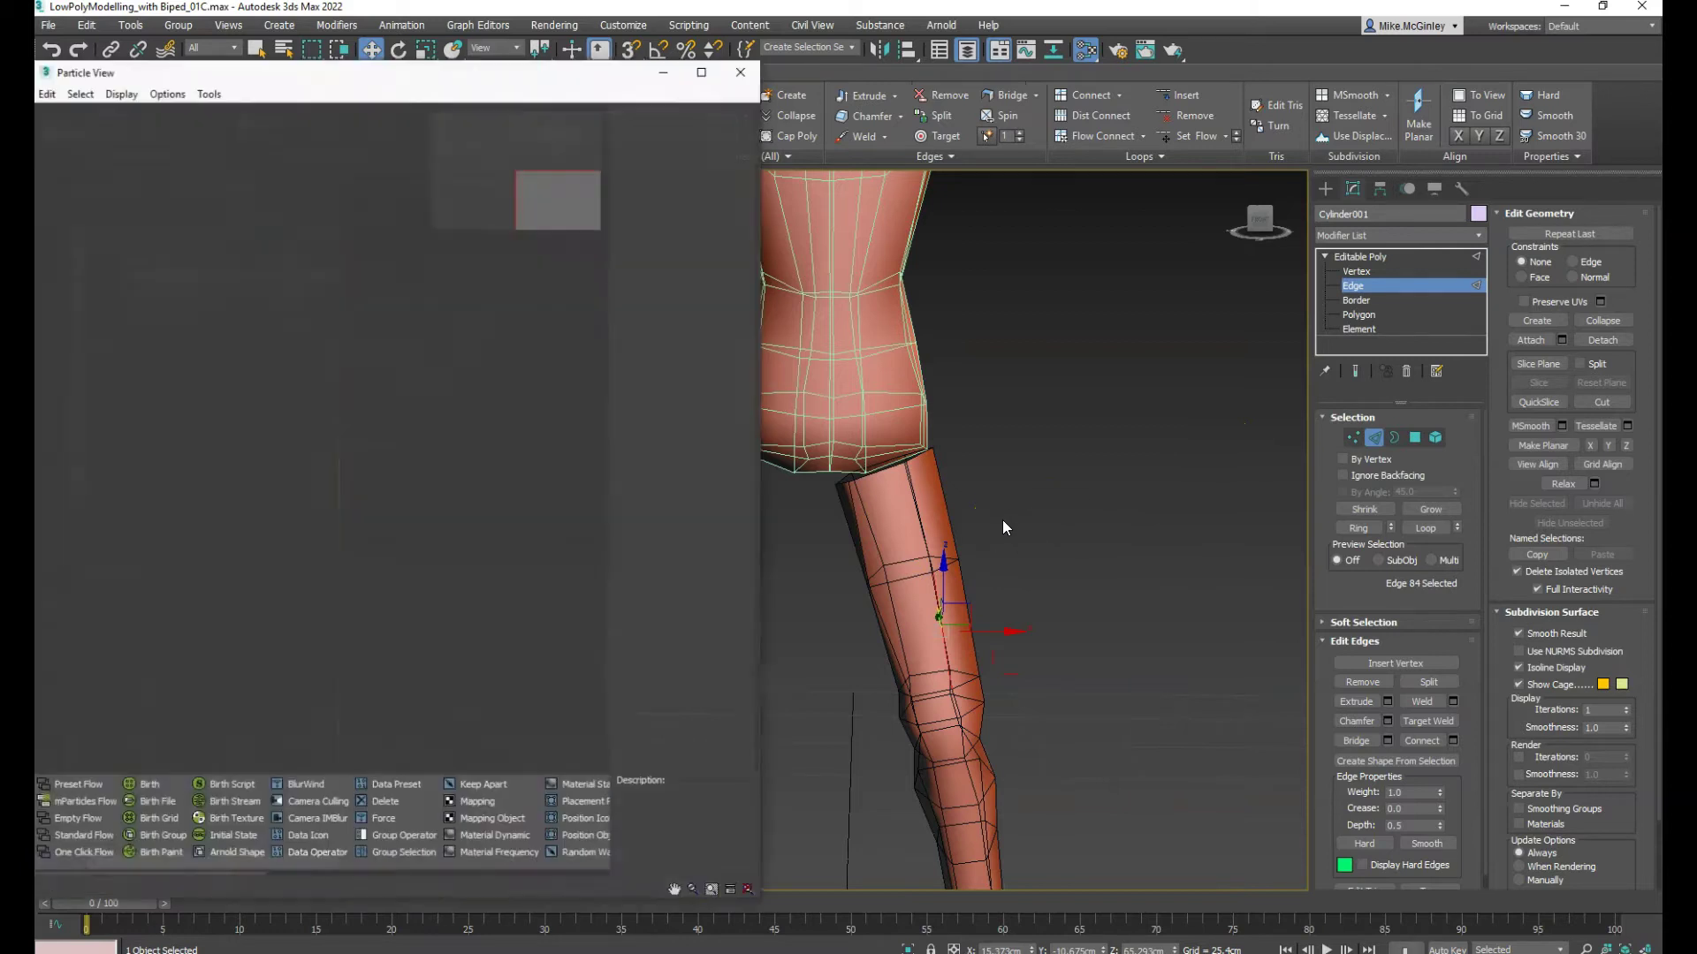
key(1)
click(1125, 452)
click(741, 71)
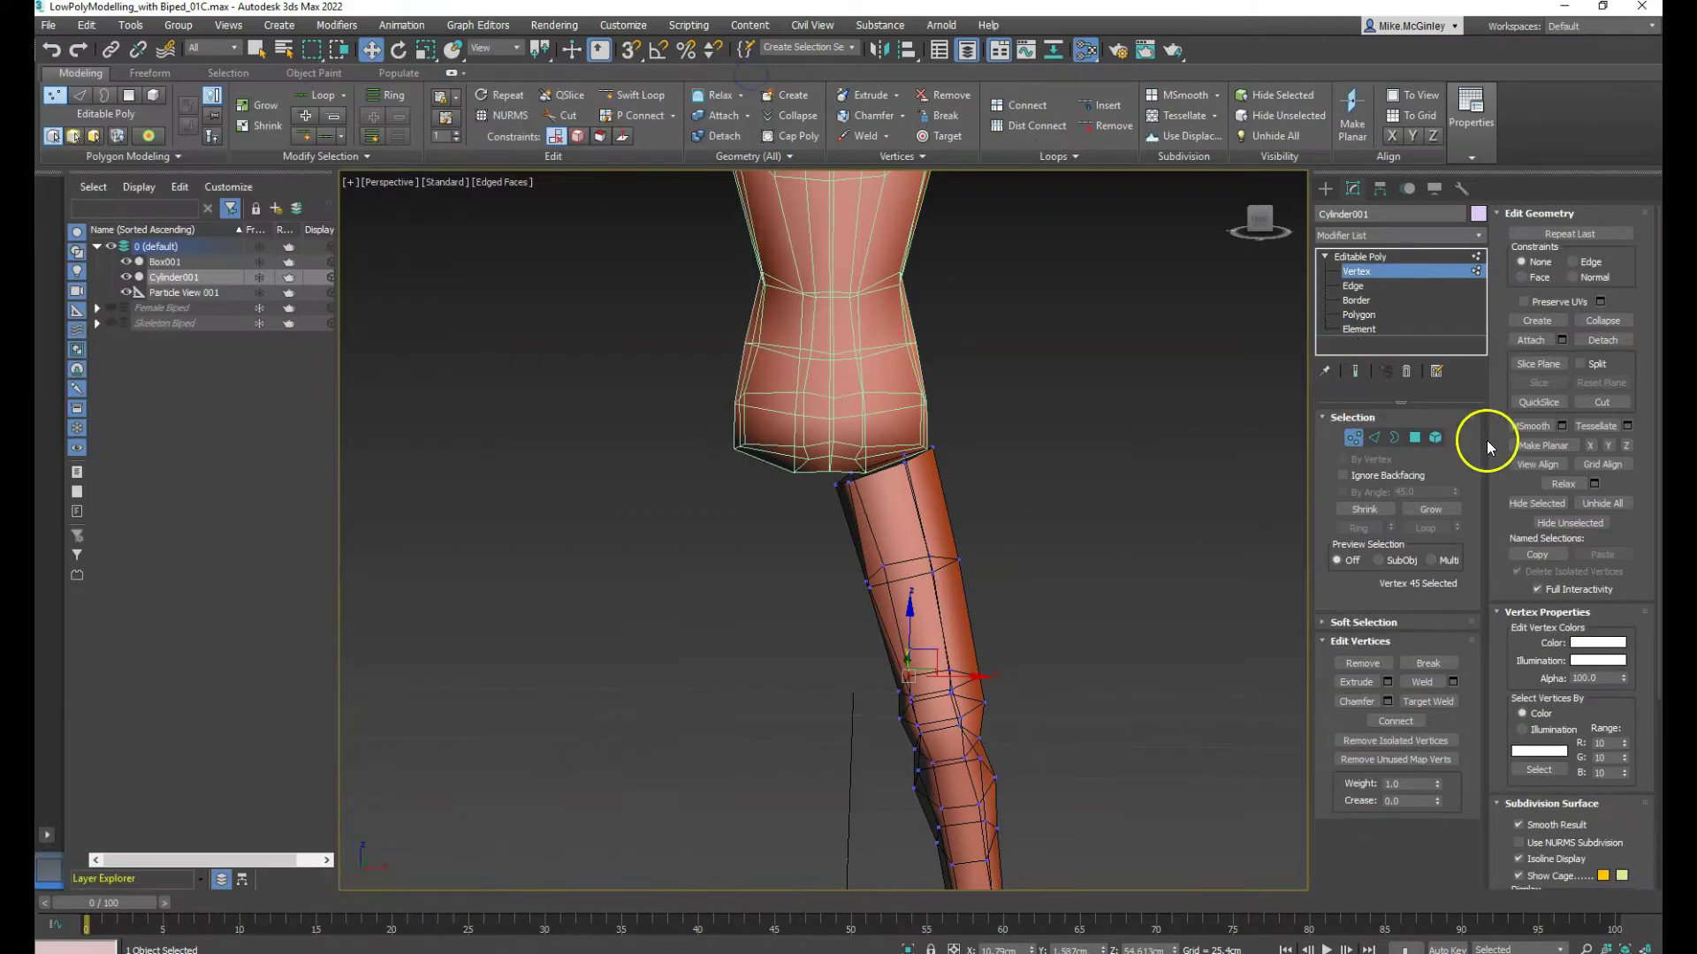
click(1360, 257)
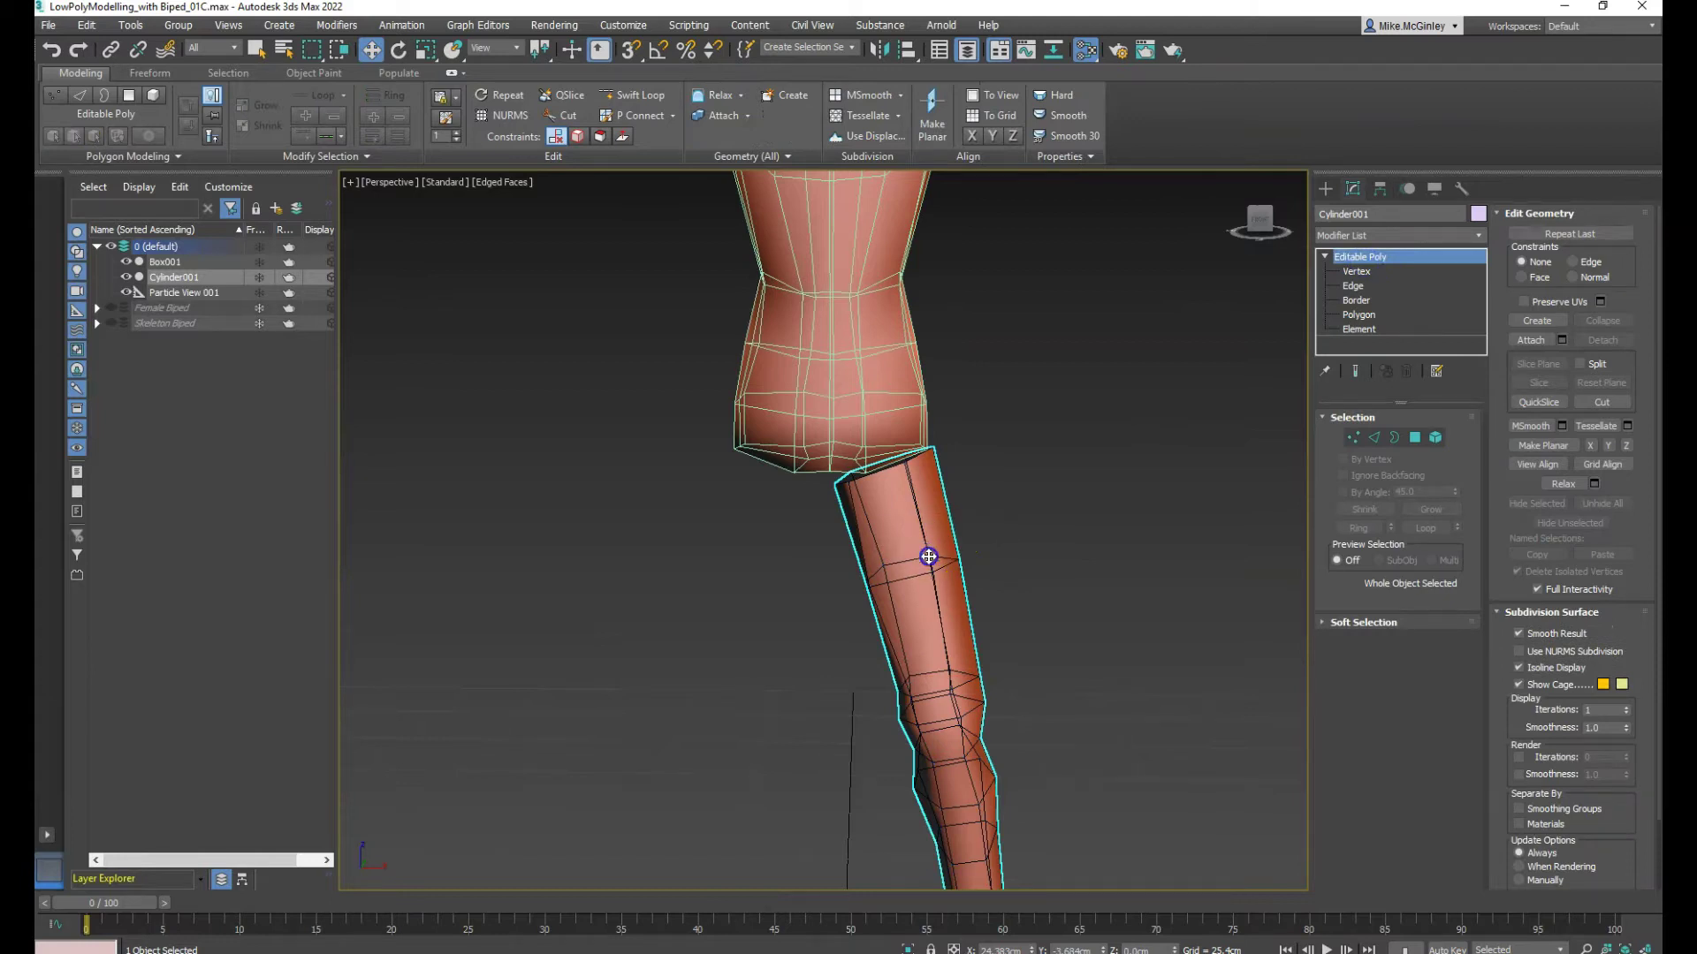
right_click(1021, 674)
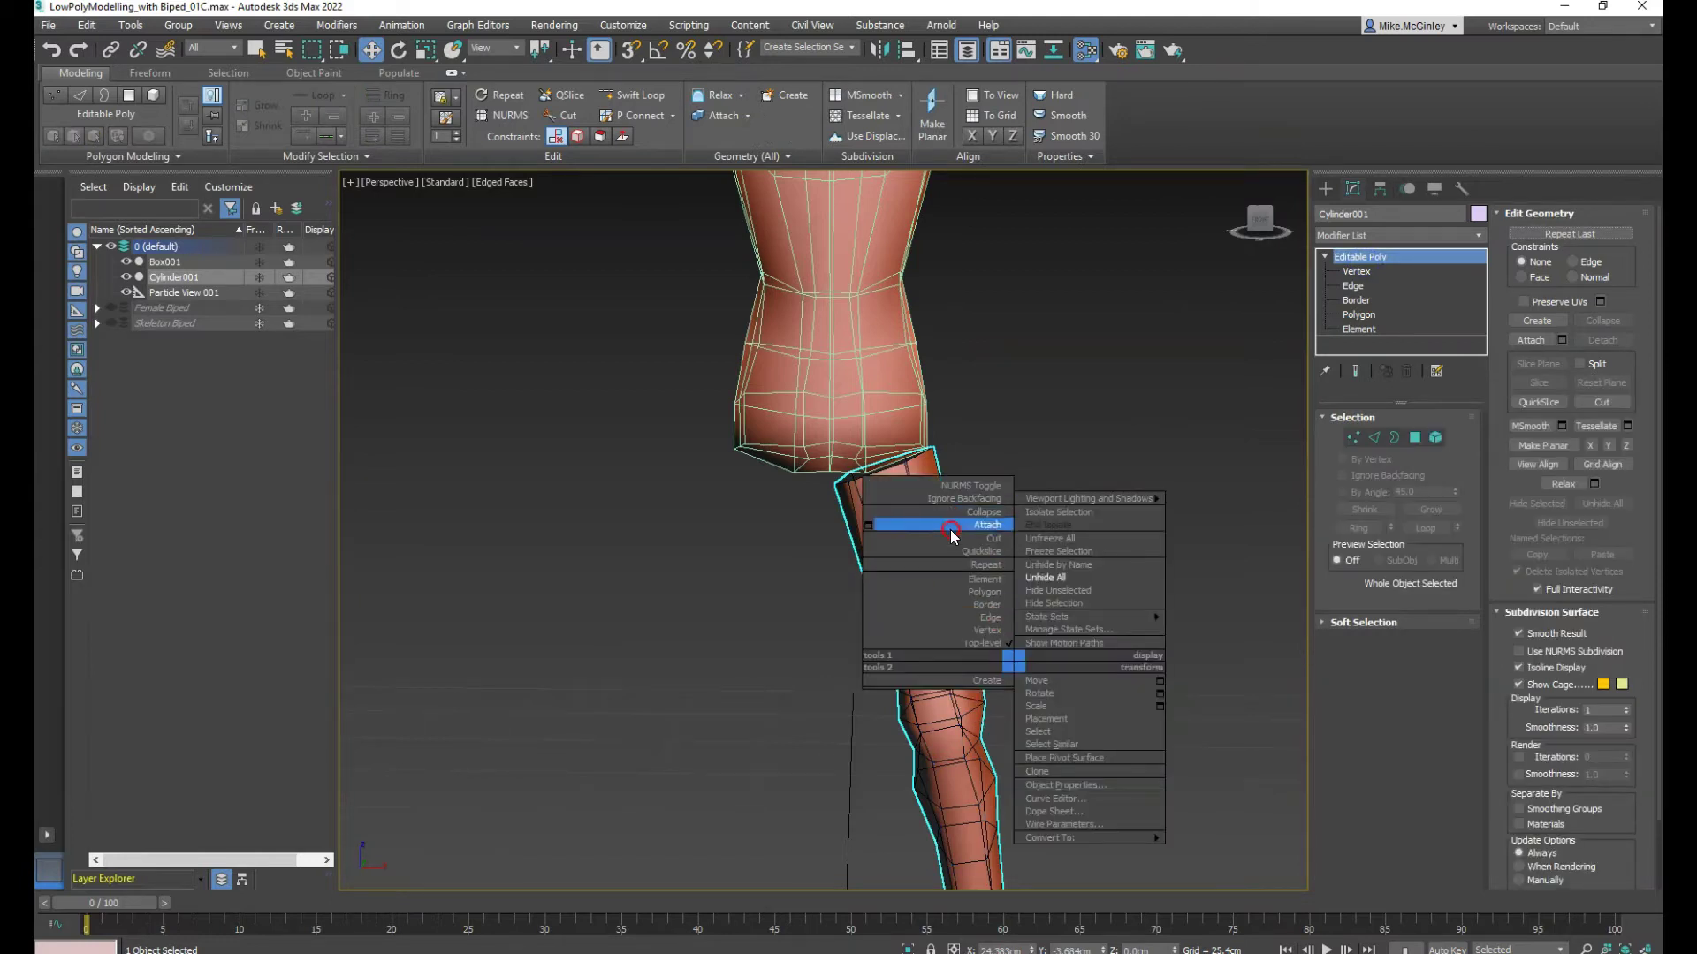
click(1103, 357)
Delete the polygons on the underside of the torso's hip to open a hole above the leg
middle_drag(1096, 592, 1025, 550)
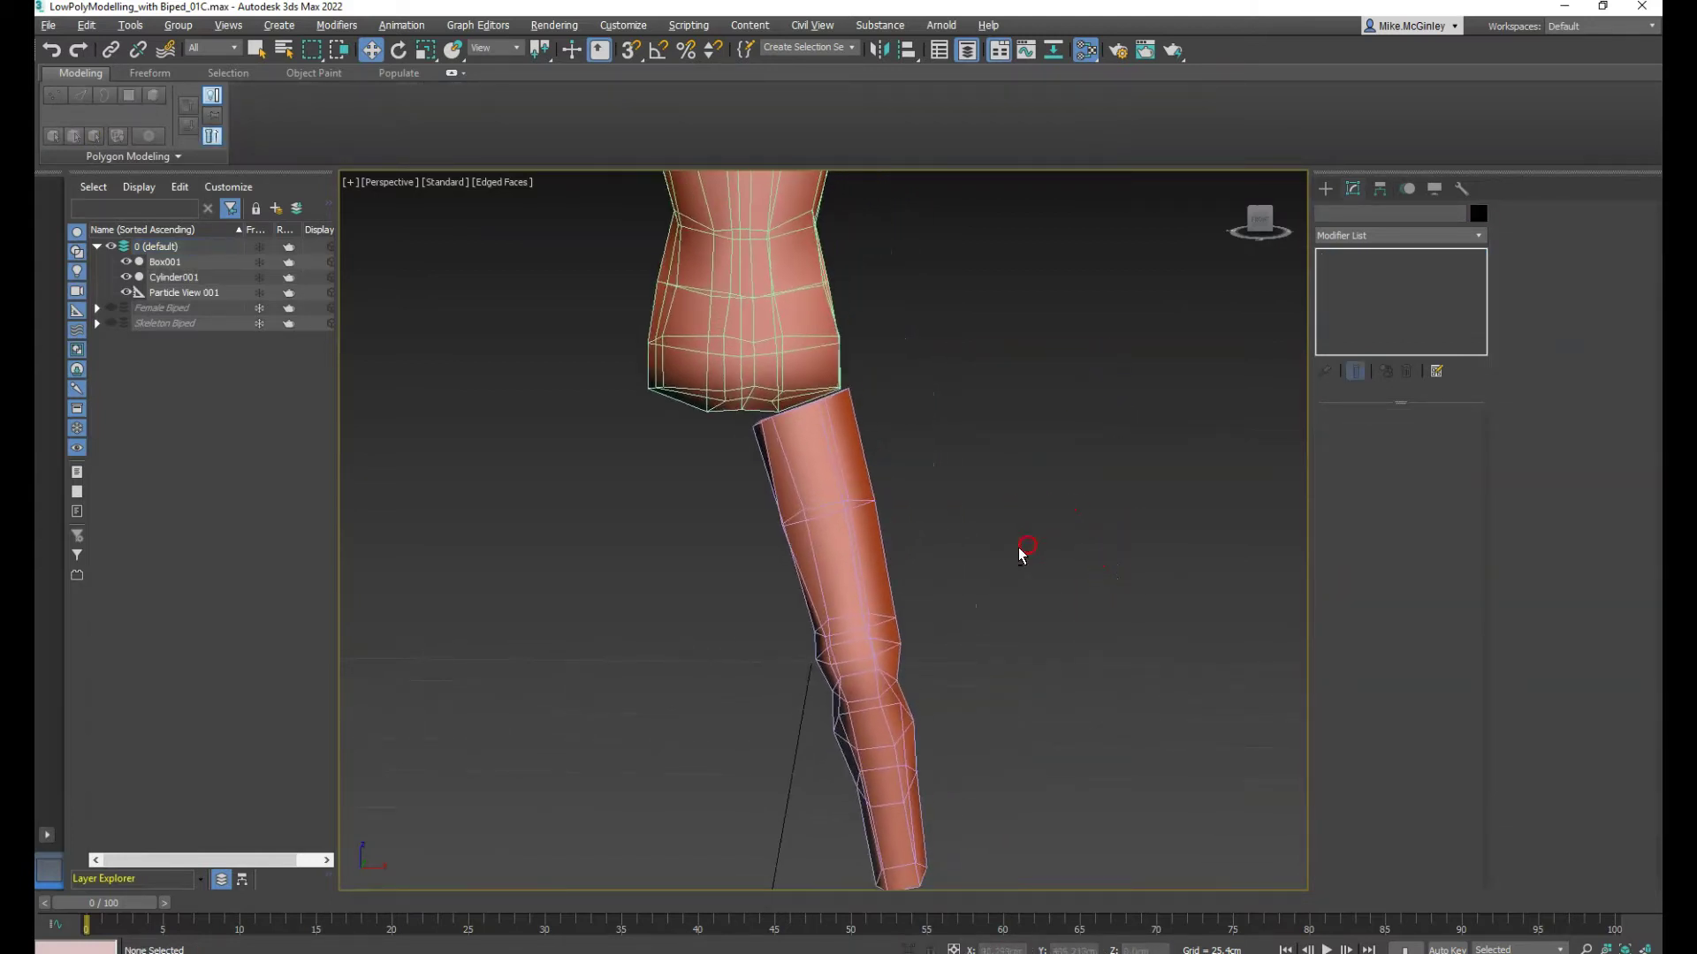
click(876, 547)
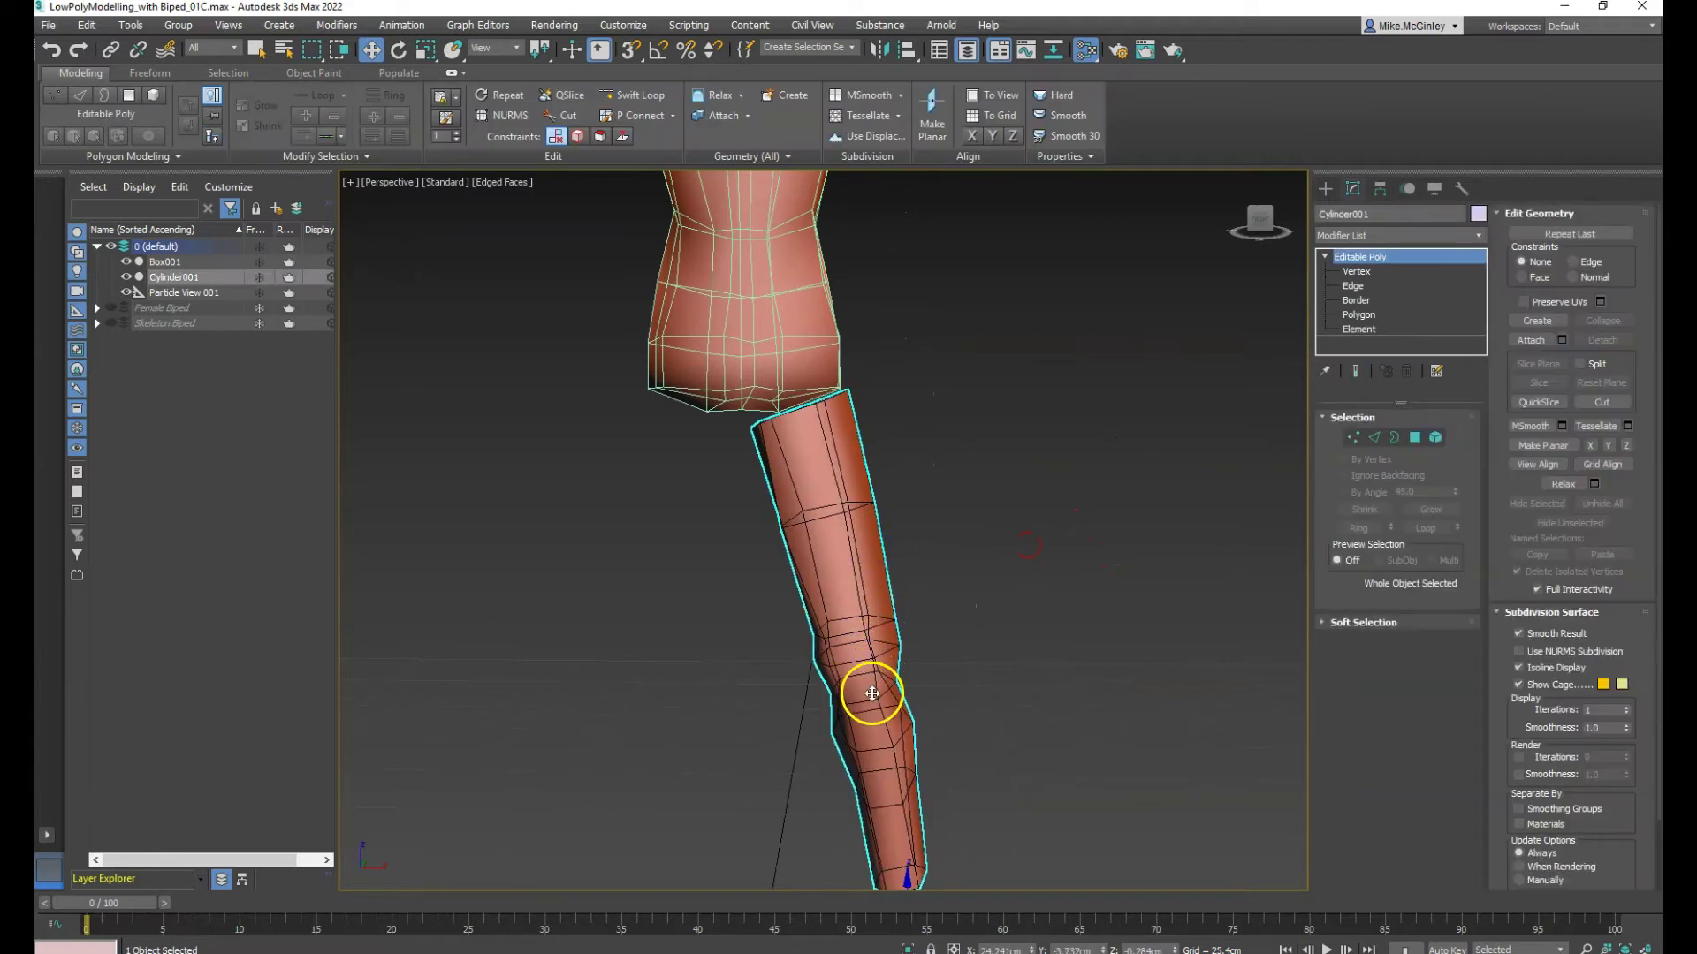
alt+middle_drag(1046, 618, 1034, 617)
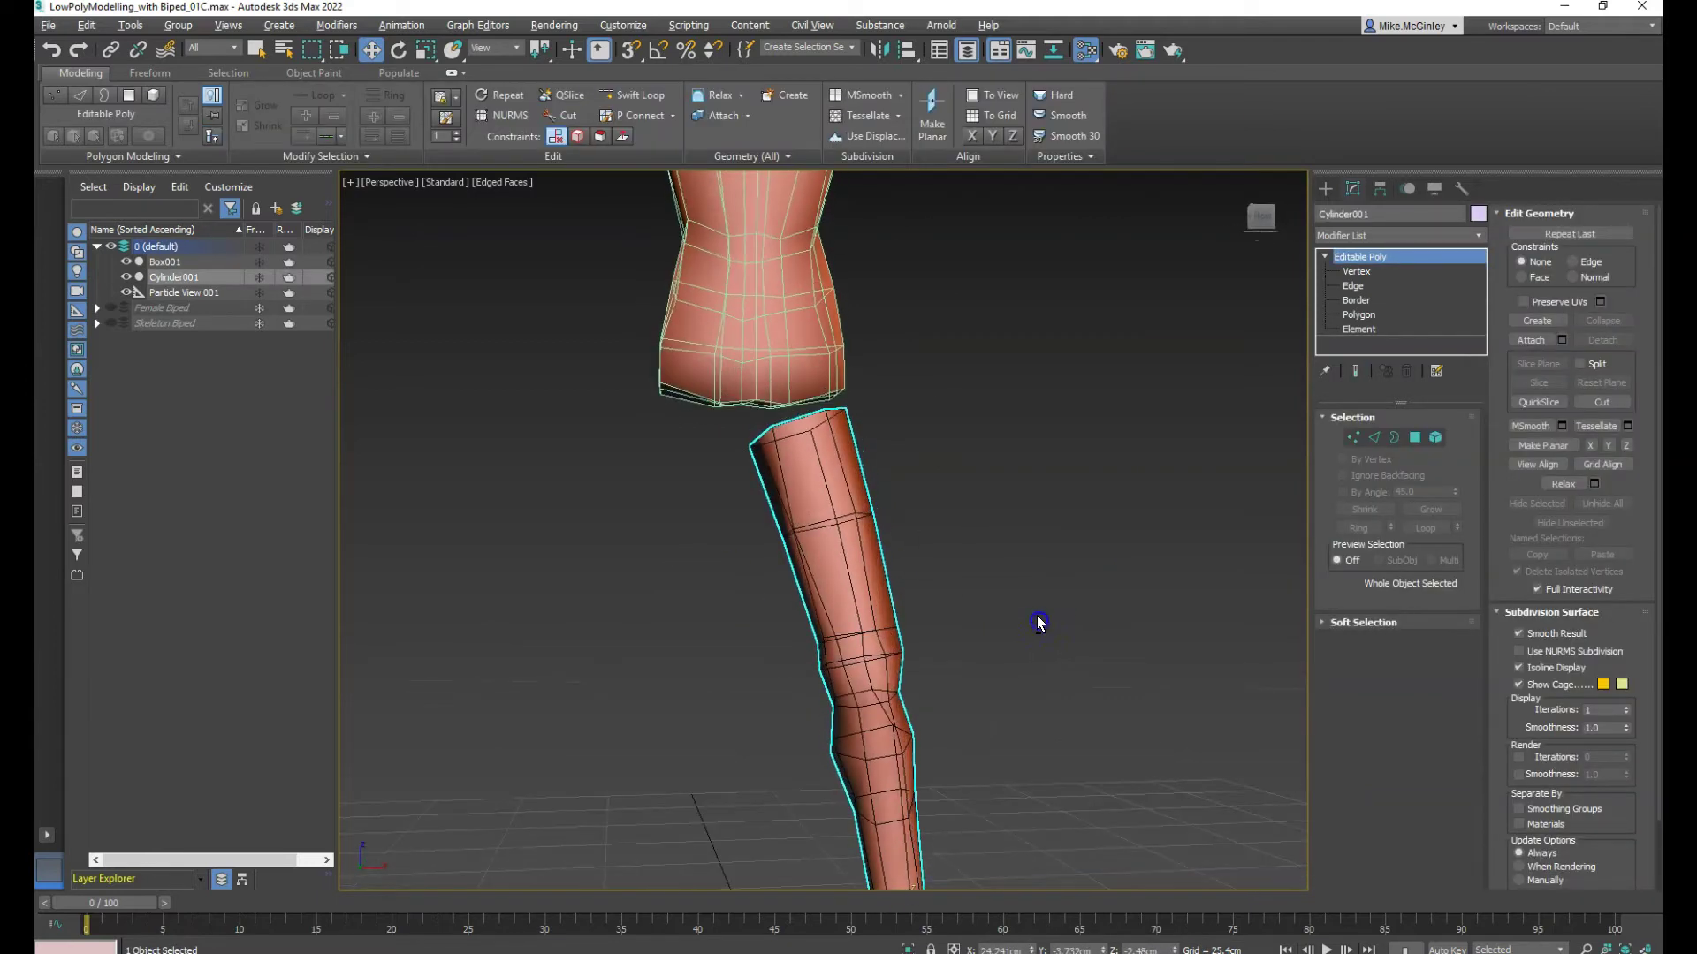
click(814, 322)
click(1387, 346)
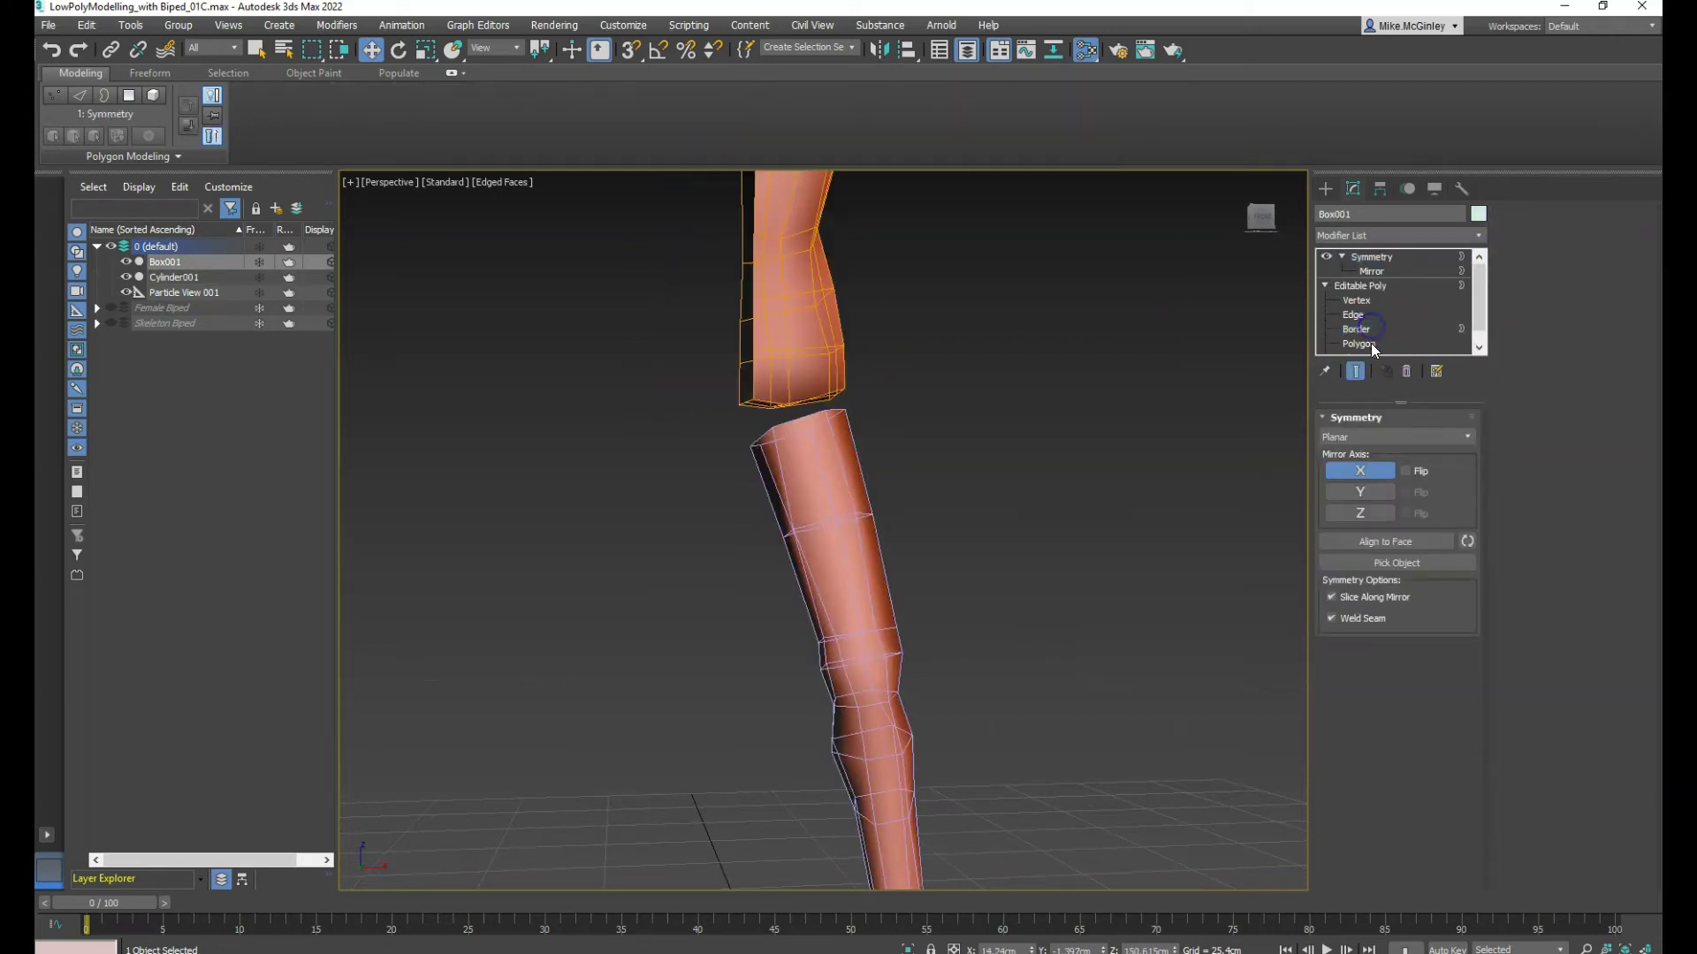
alt+middle_drag(862, 422, 795, 398)
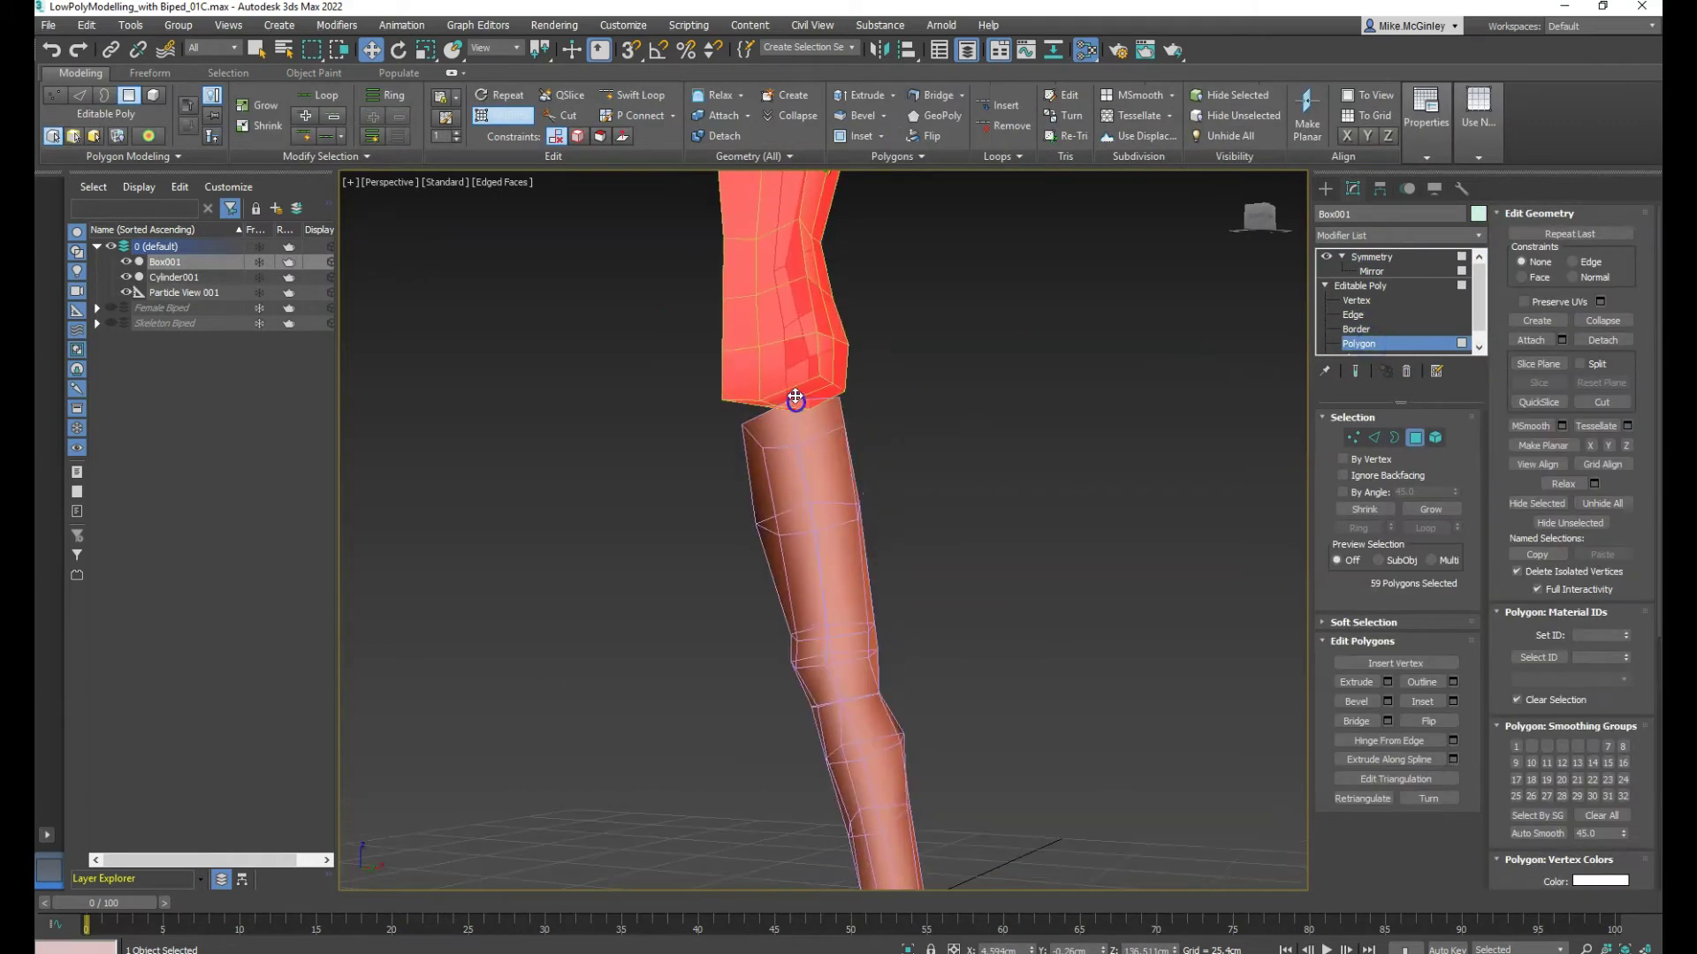
click(797, 395)
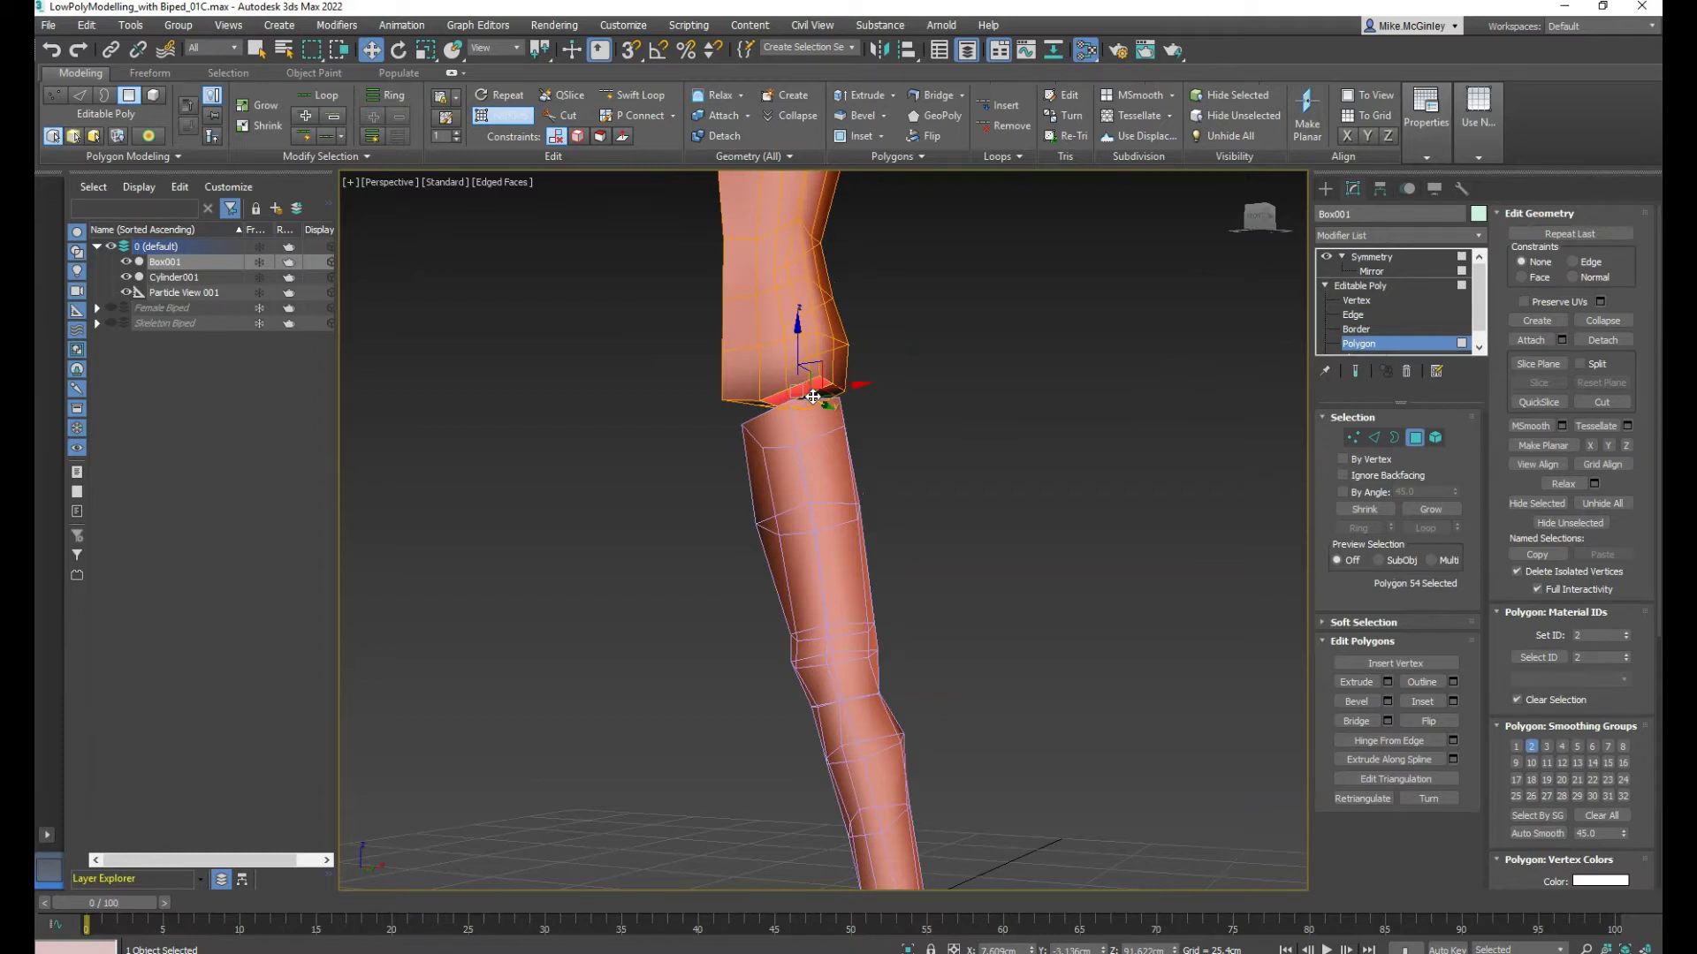
key(Delete)
alt+middle_drag(890, 428, 819, 387)
click(811, 388)
key(Delete)
Move the two inner vertices of the torso's leg opening about 0.9 cm inward along X
alt+middle_drag(865, 517, 1087, 504)
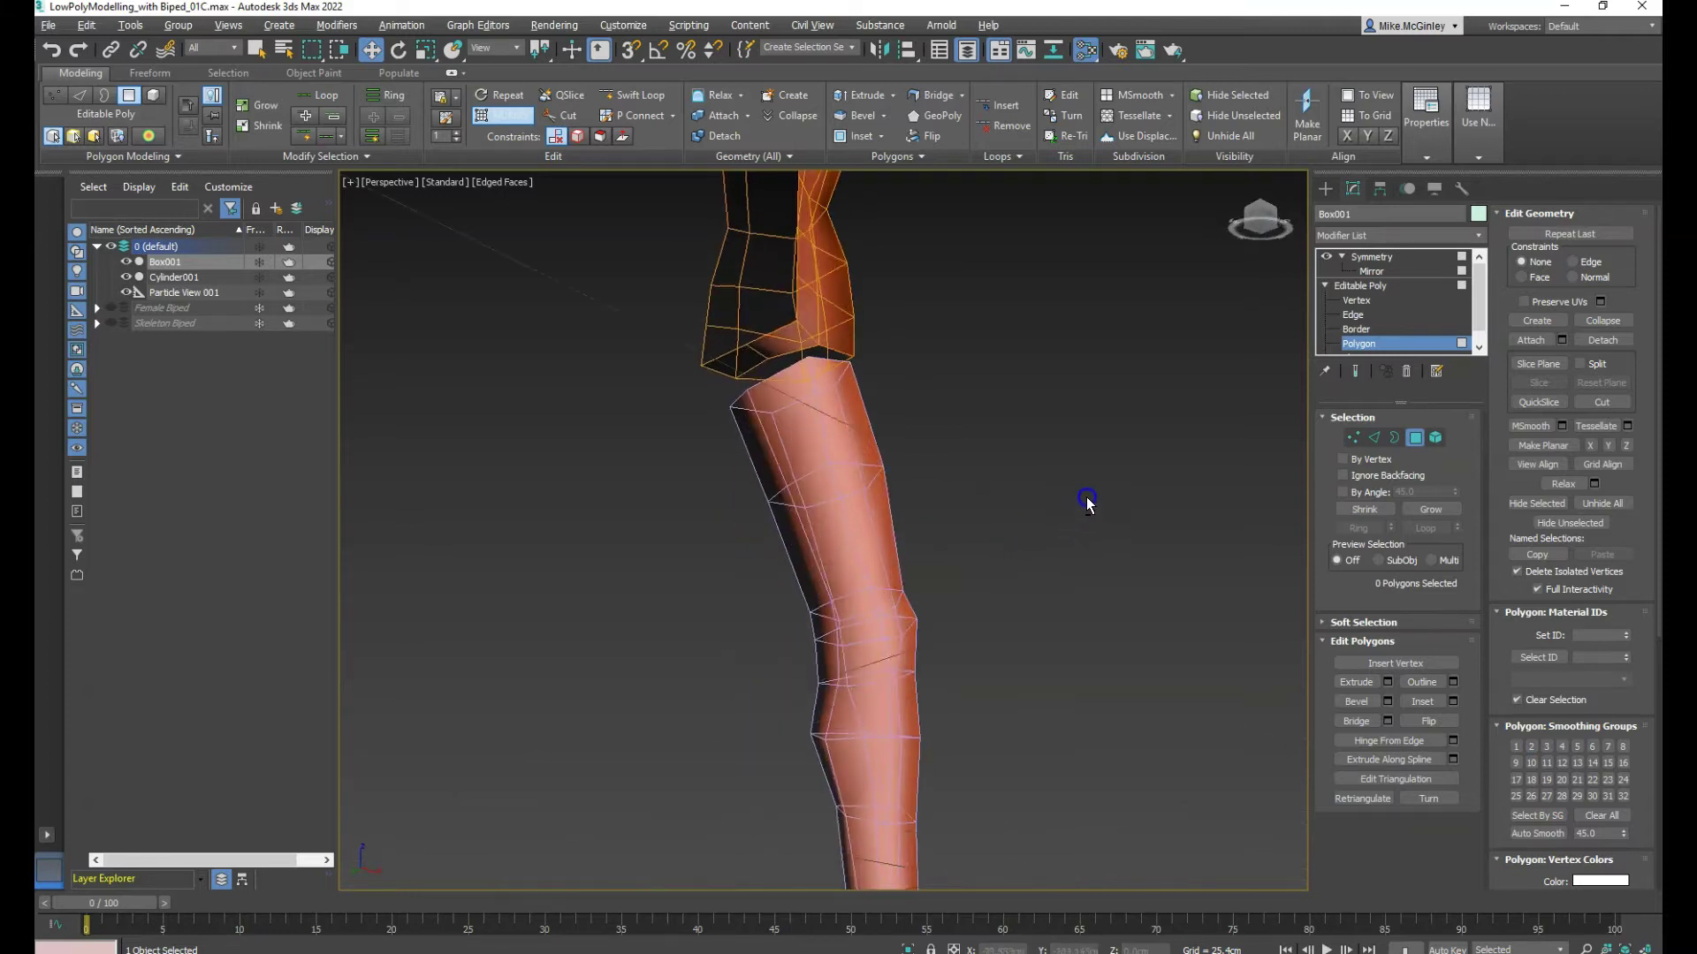
middle_drag(863, 395, 860, 544)
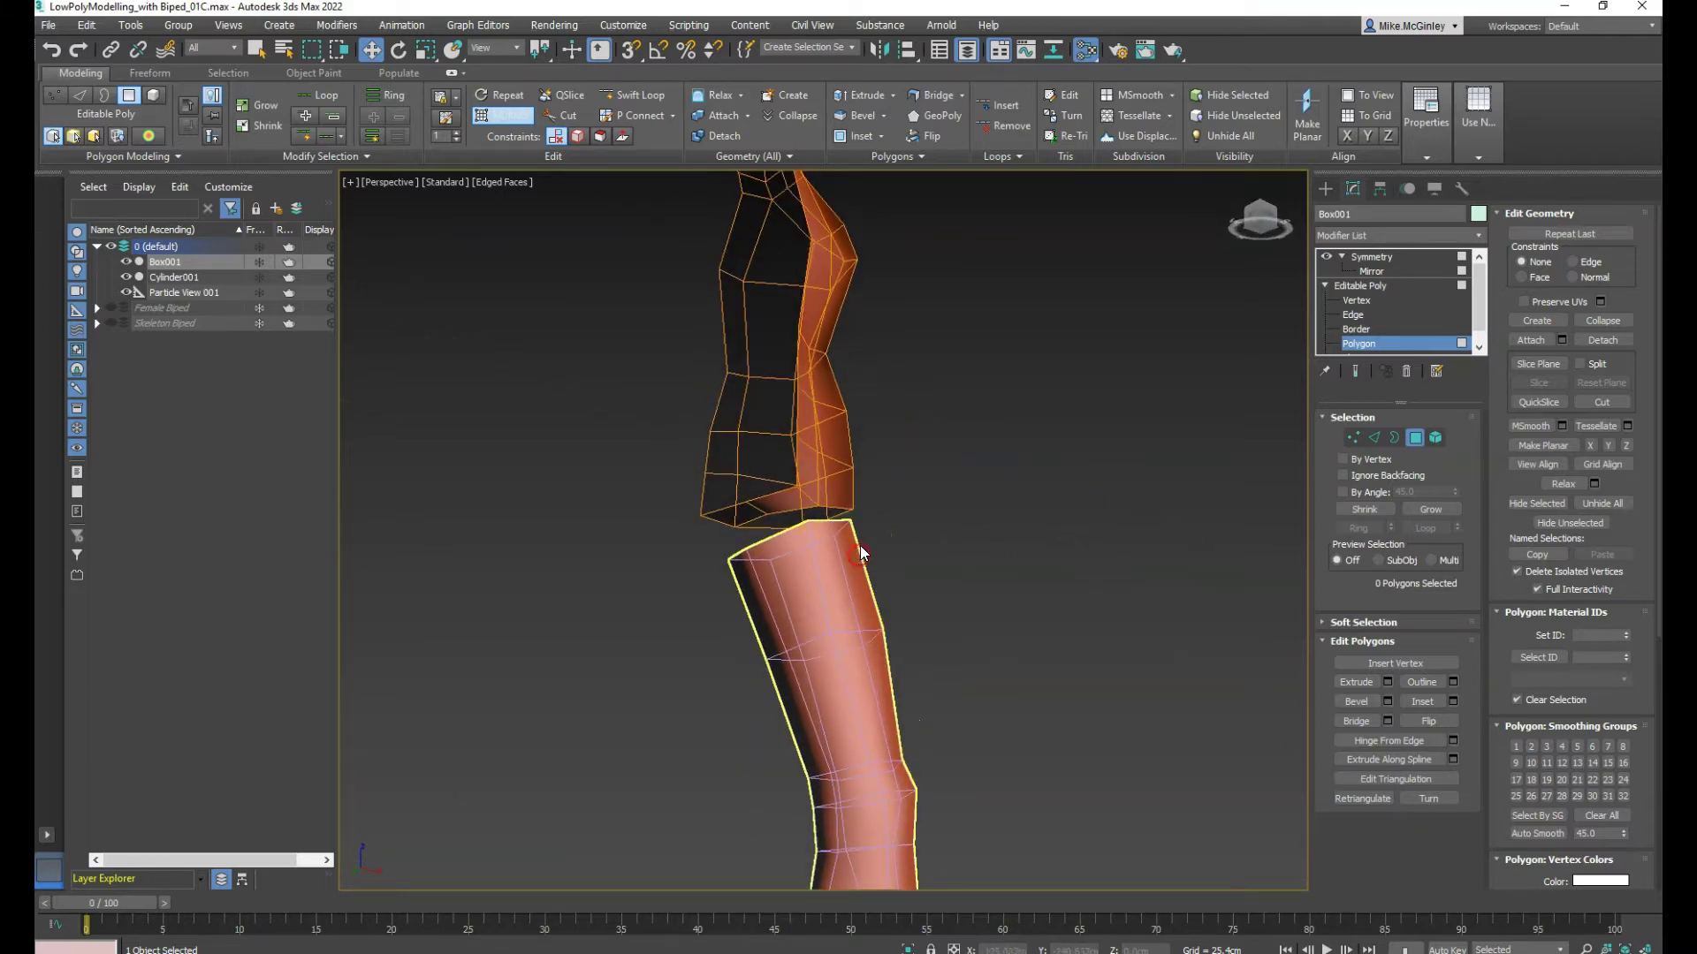
scroll(861, 544, up, 5)
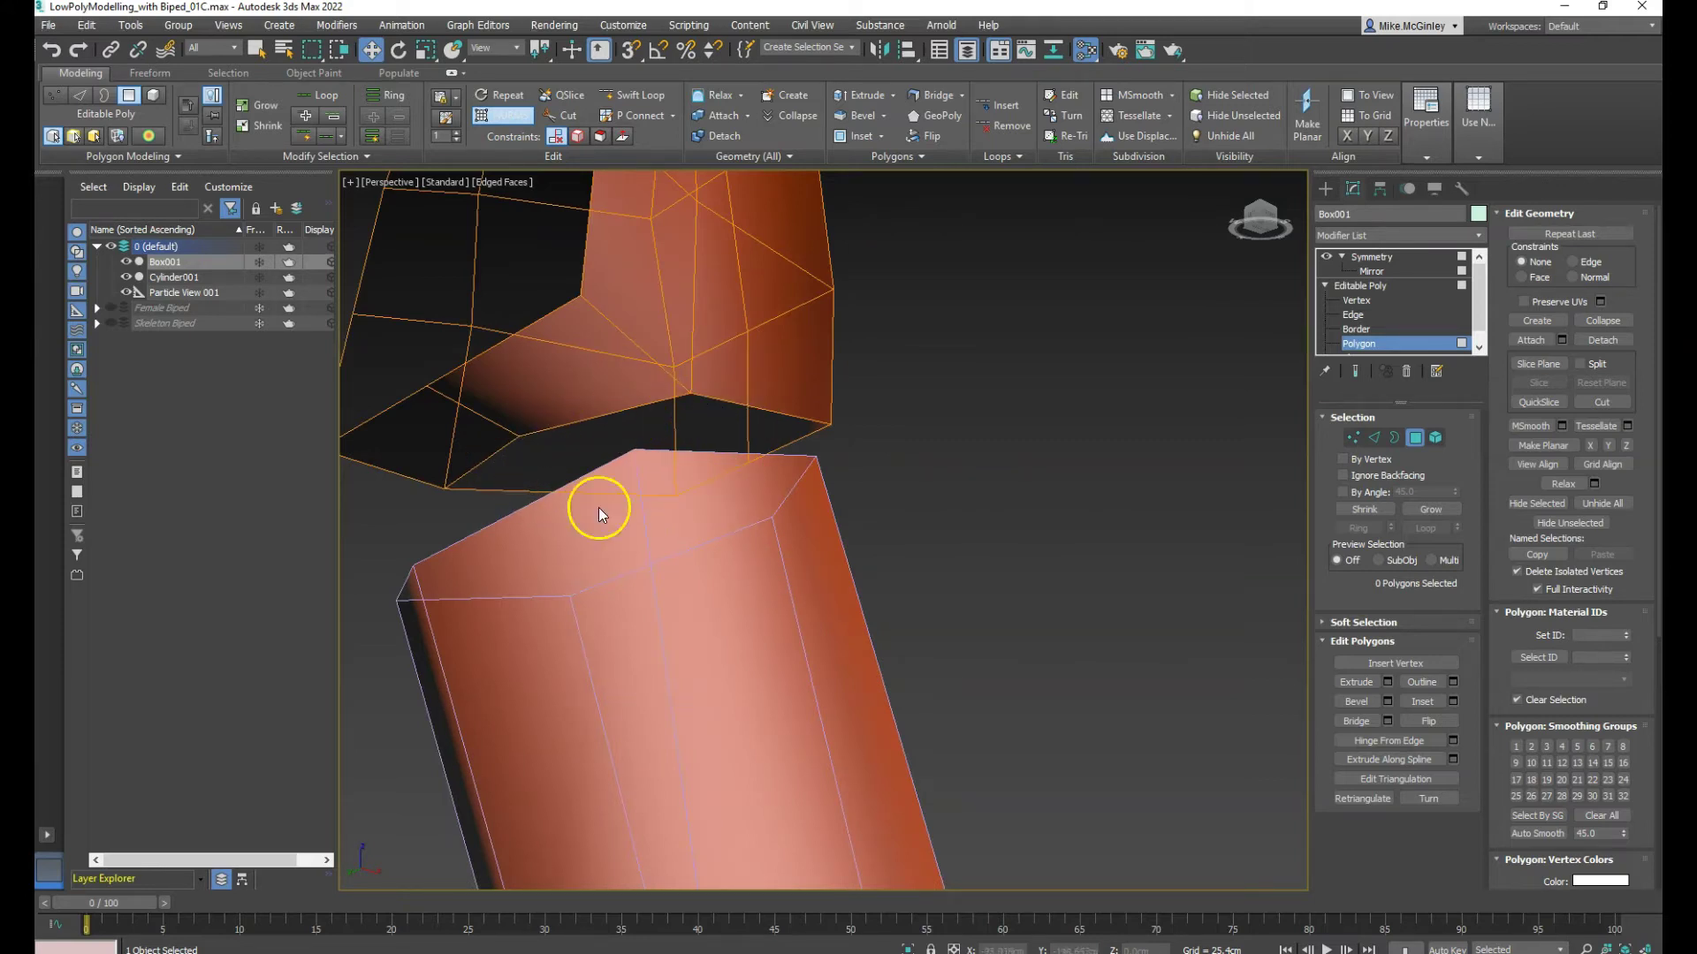
alt+middle_drag(617, 548, 698, 644)
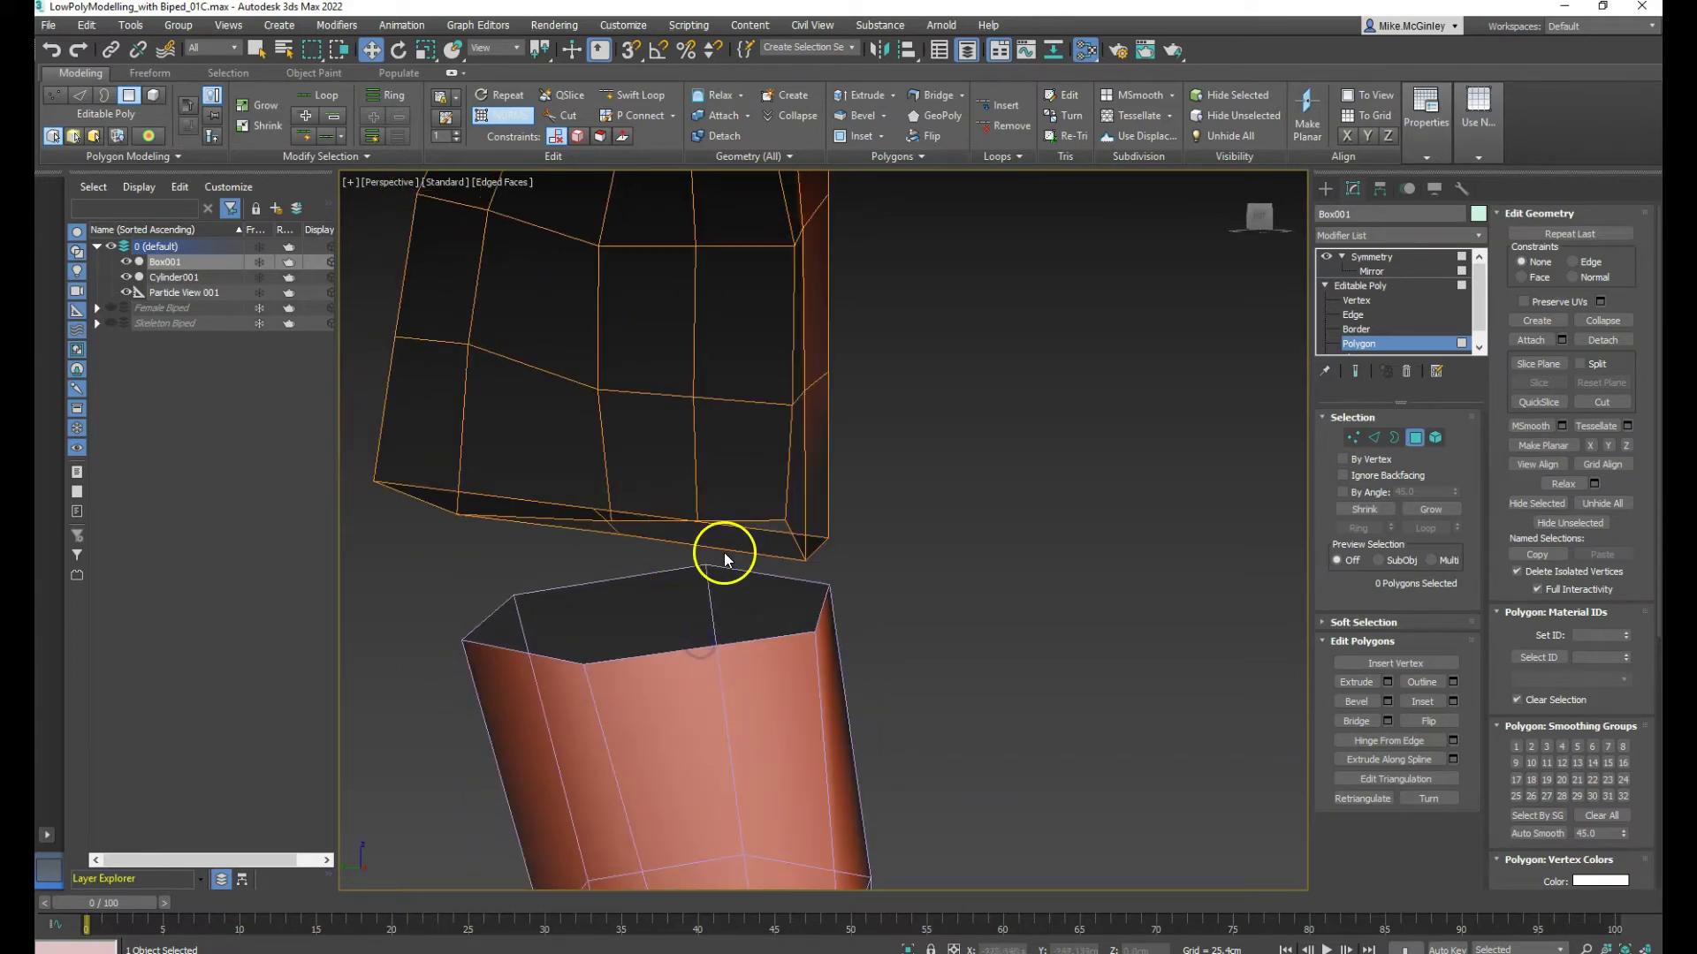
alt+middle_drag(848, 691, 745, 664)
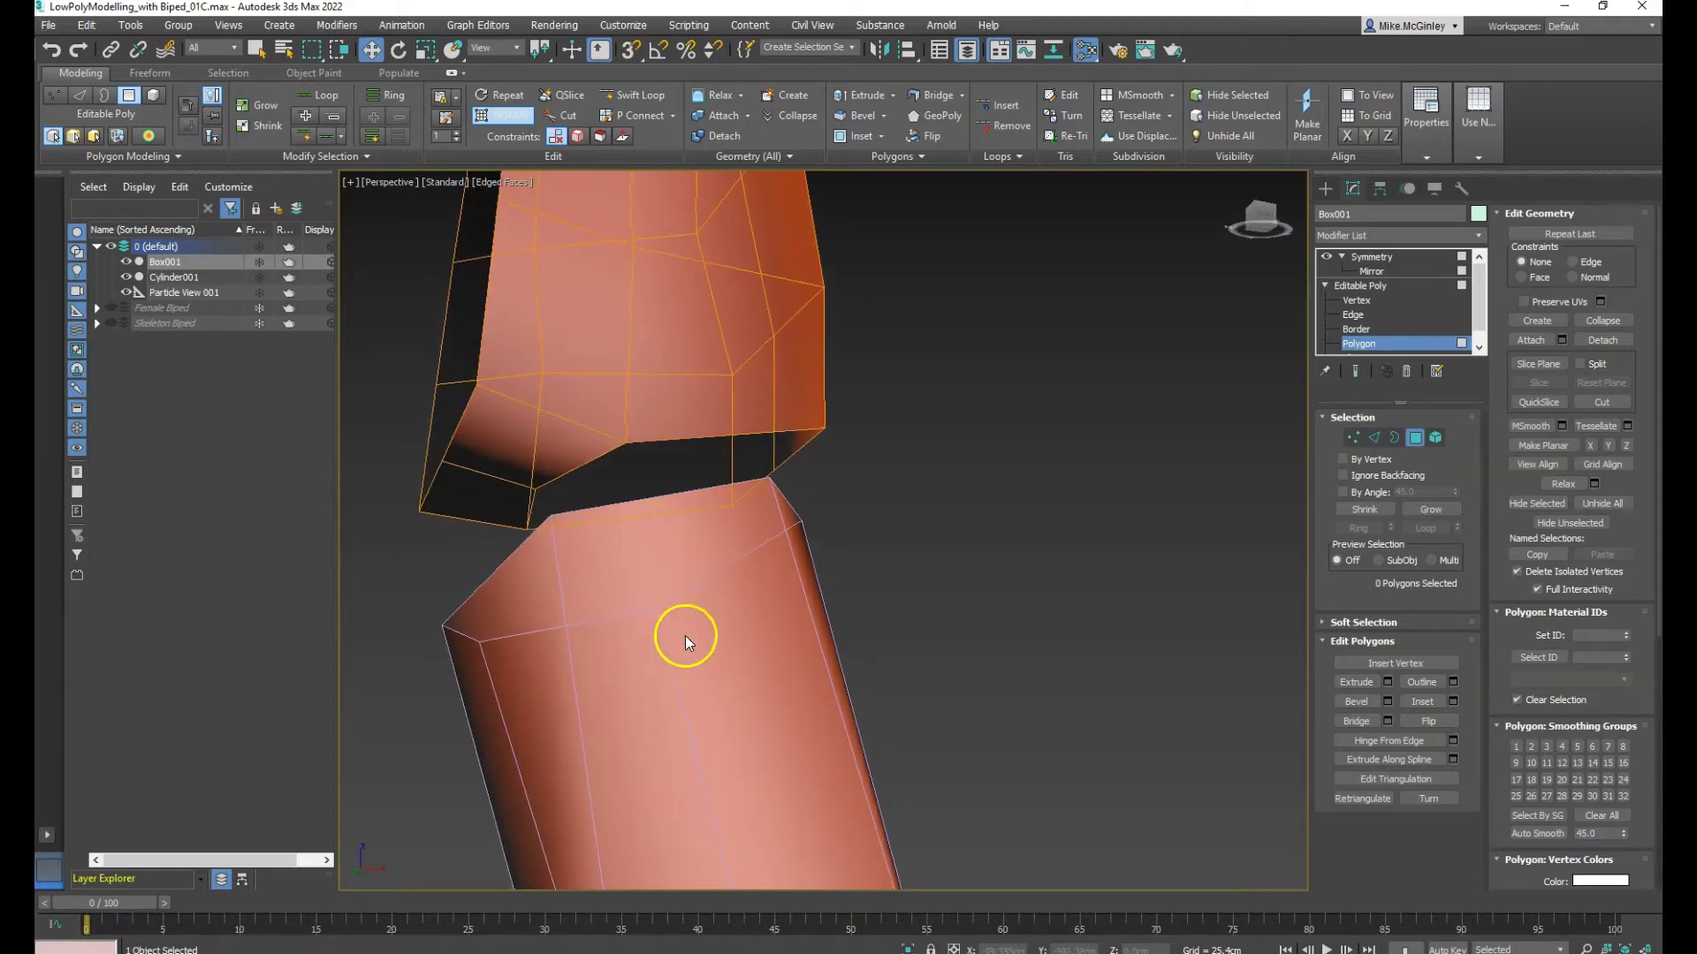
key(1)
click(527, 529)
click(558, 501)
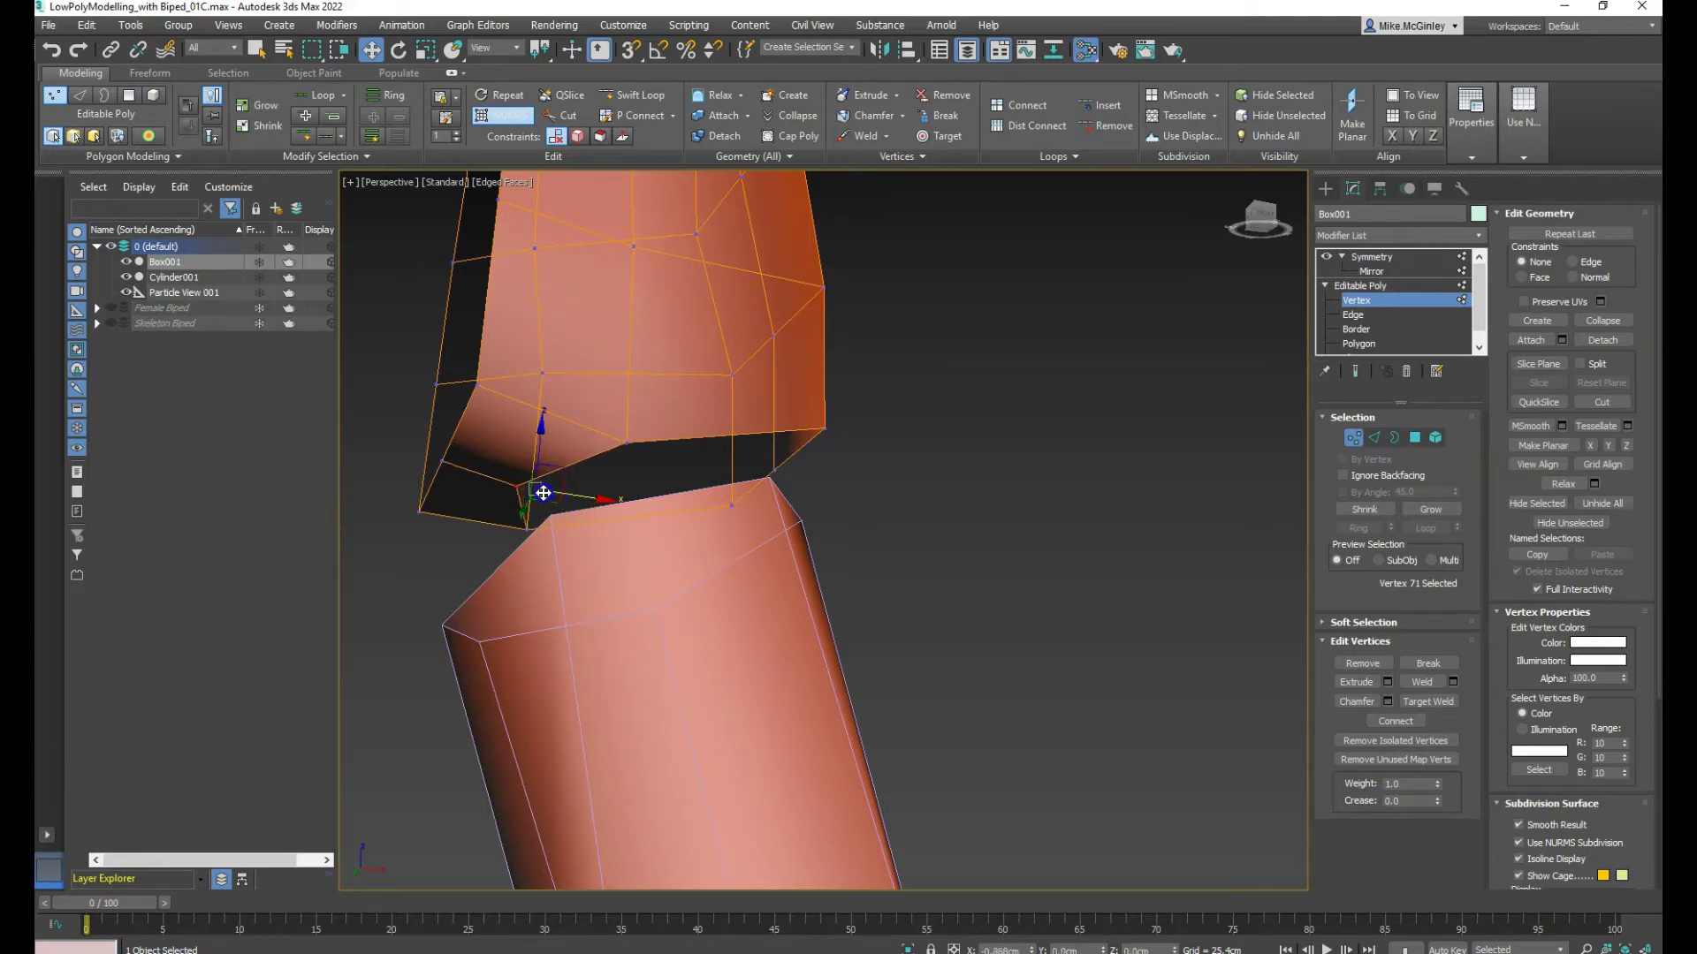
click(527, 531)
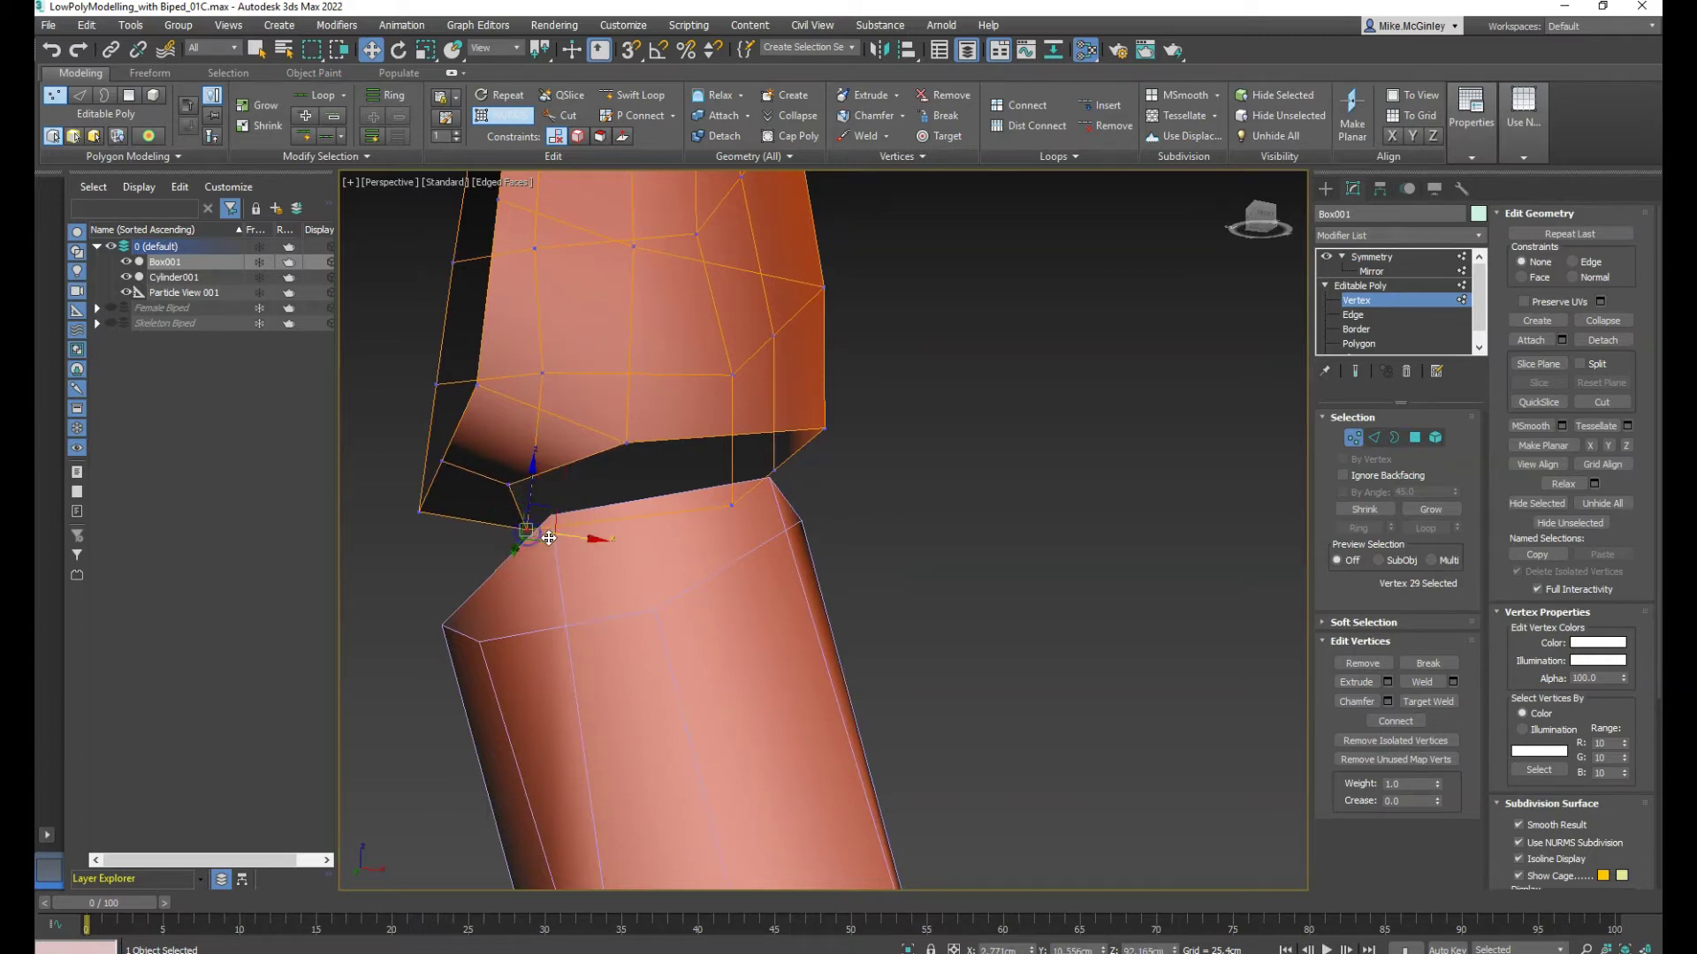
alt+middle_drag(525, 536, 727, 589)
drag(667, 543, 552, 510)
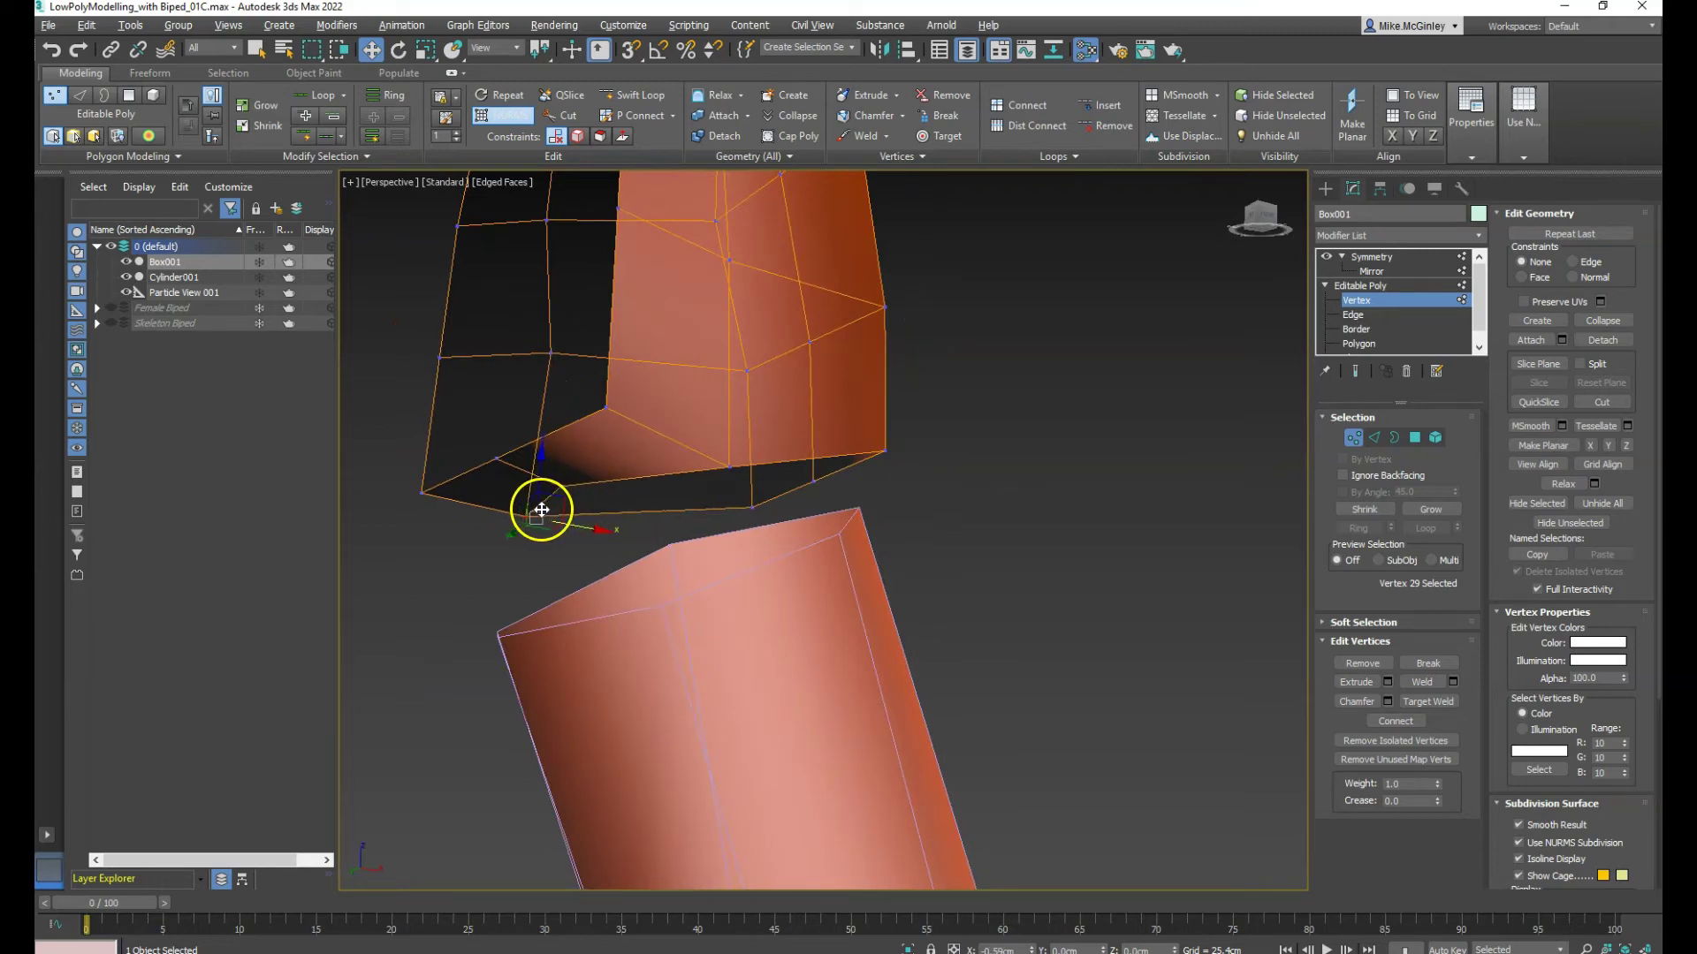
mouse_move(545, 516)
mouse_down()
mouse_move(572, 575)
mouse_move(535, 548)
mouse_up()
mouse_move(802, 624)
alt+middle_down()
mouse_move(966, 575)
mouse_move(978, 587)
mouse_move(958, 681)
mouse_move(902, 663)
mouse_move(857, 697)
mouse_move(916, 761)
mouse_move(796, 599)
mouse_move(776, 617)
alt+middle_up()
alt+middle_drag(731, 542, 668, 634)
Rename the cylinder object as leg and the box object as Torso
click(1368, 256)
click(711, 748)
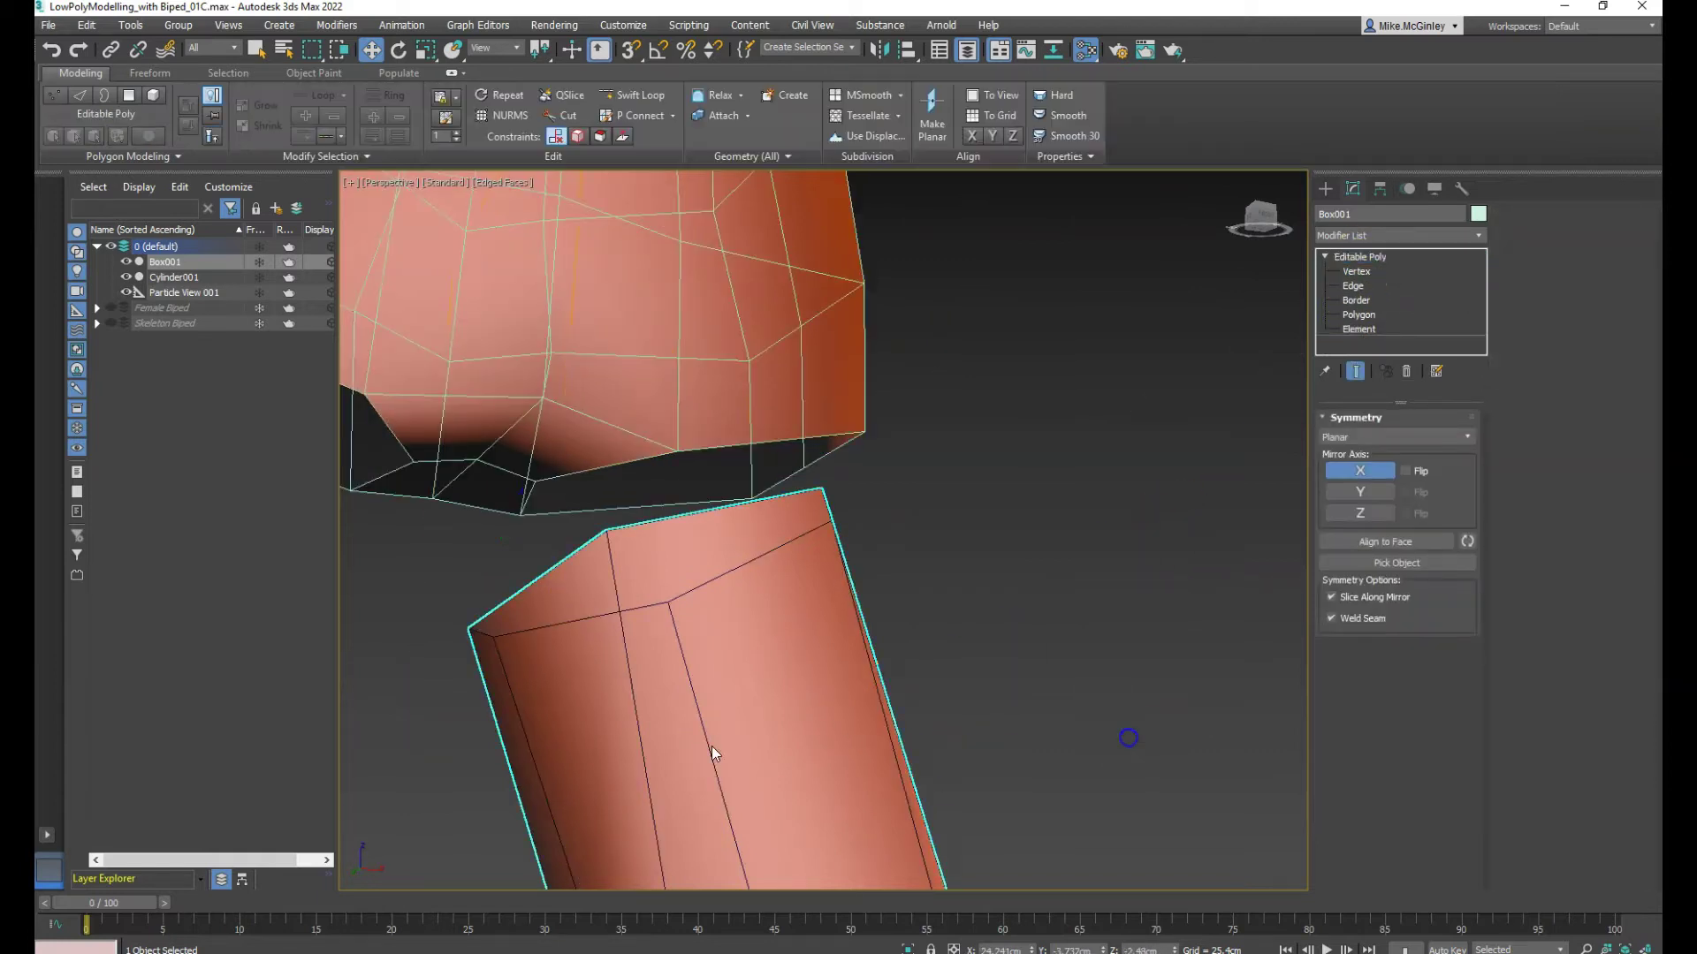
scroll(1148, 622, down, 2)
right_click(1137, 681)
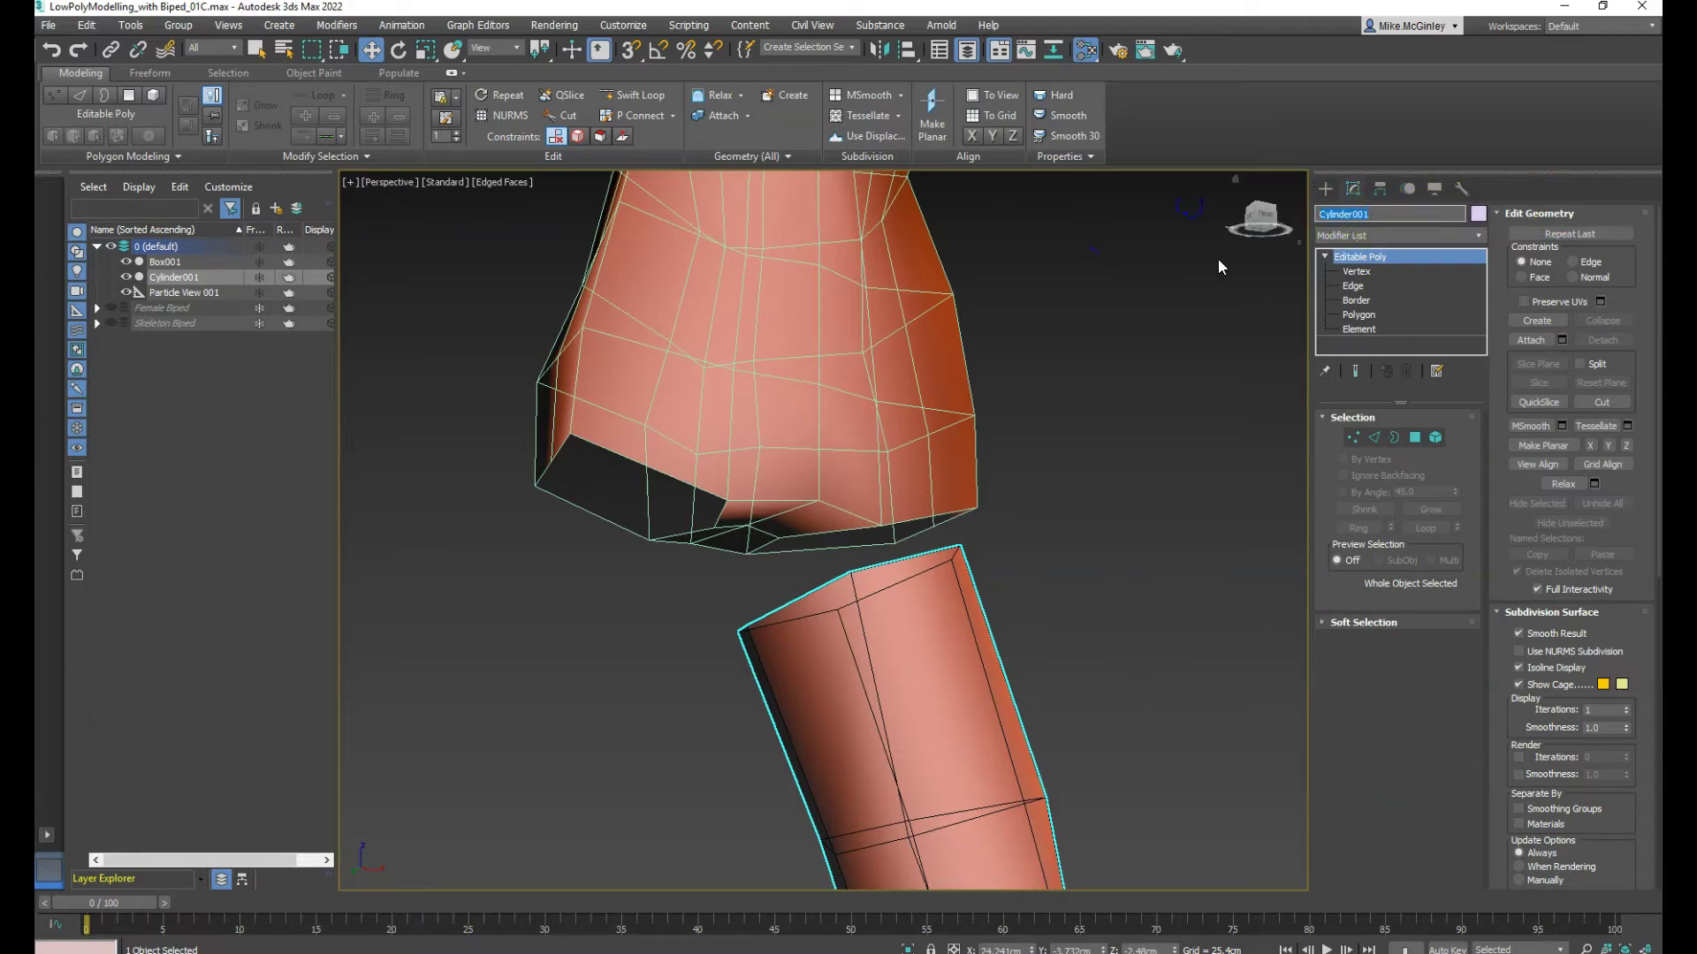
text(leg)
key(Return)
click(651, 327)
click(1353, 217)
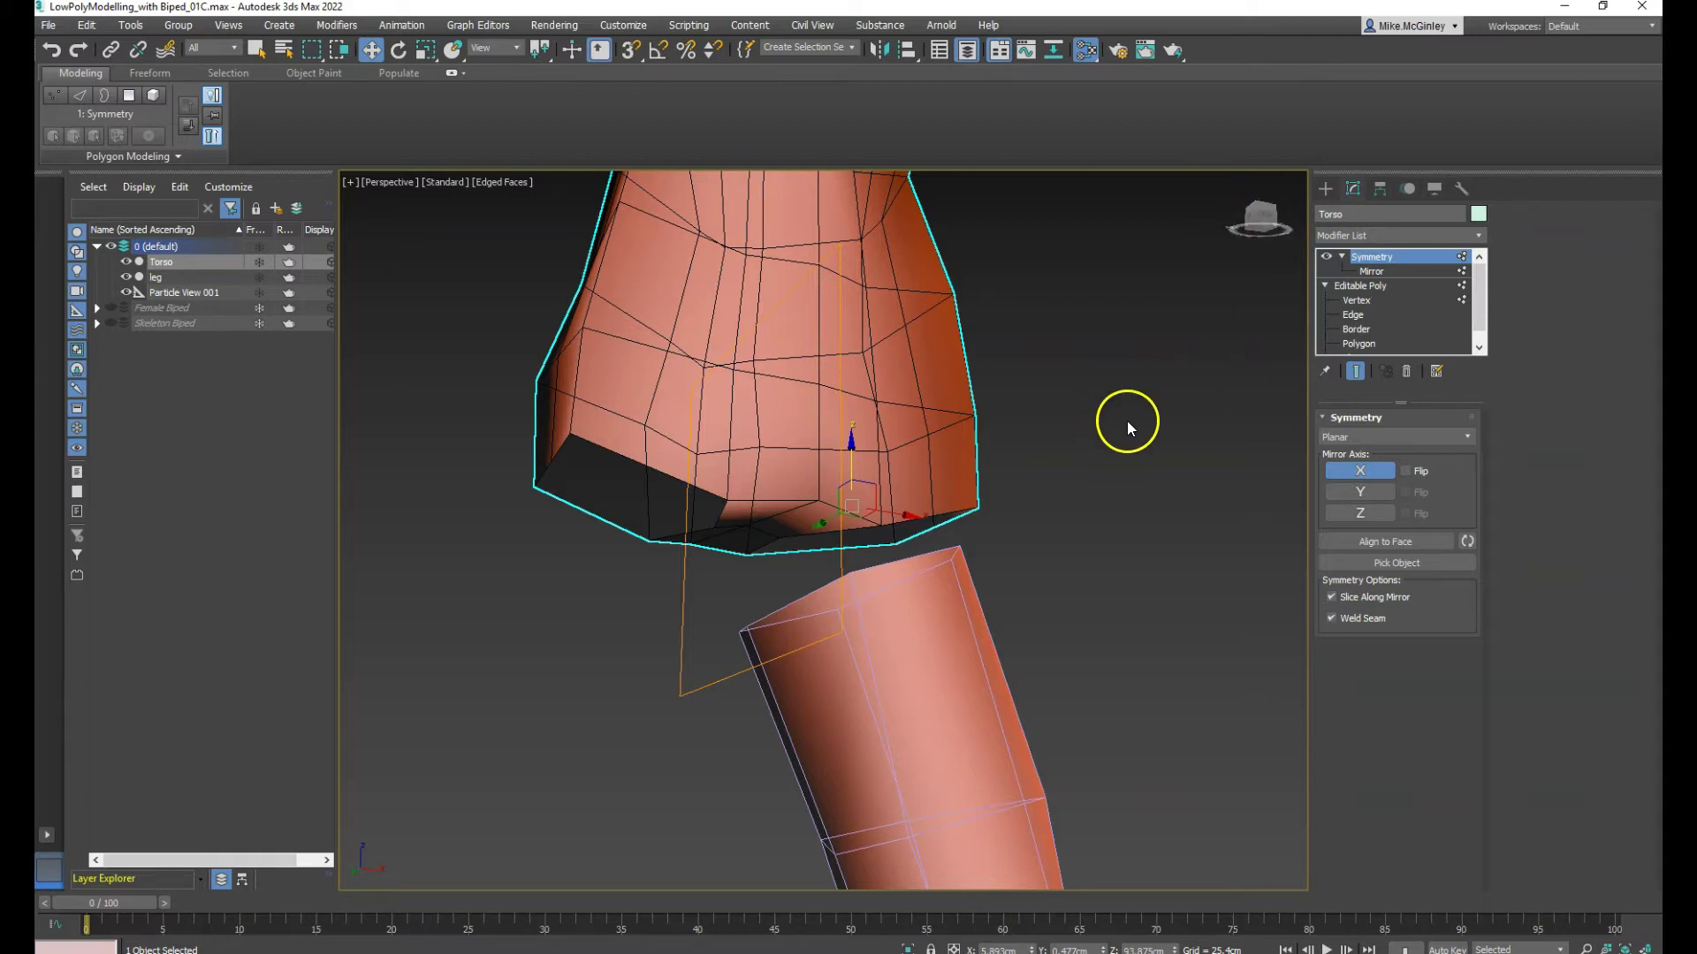
Attach the leg to the torso's Editable Poly, beneath its Symmetry modifier
click(1361, 293)
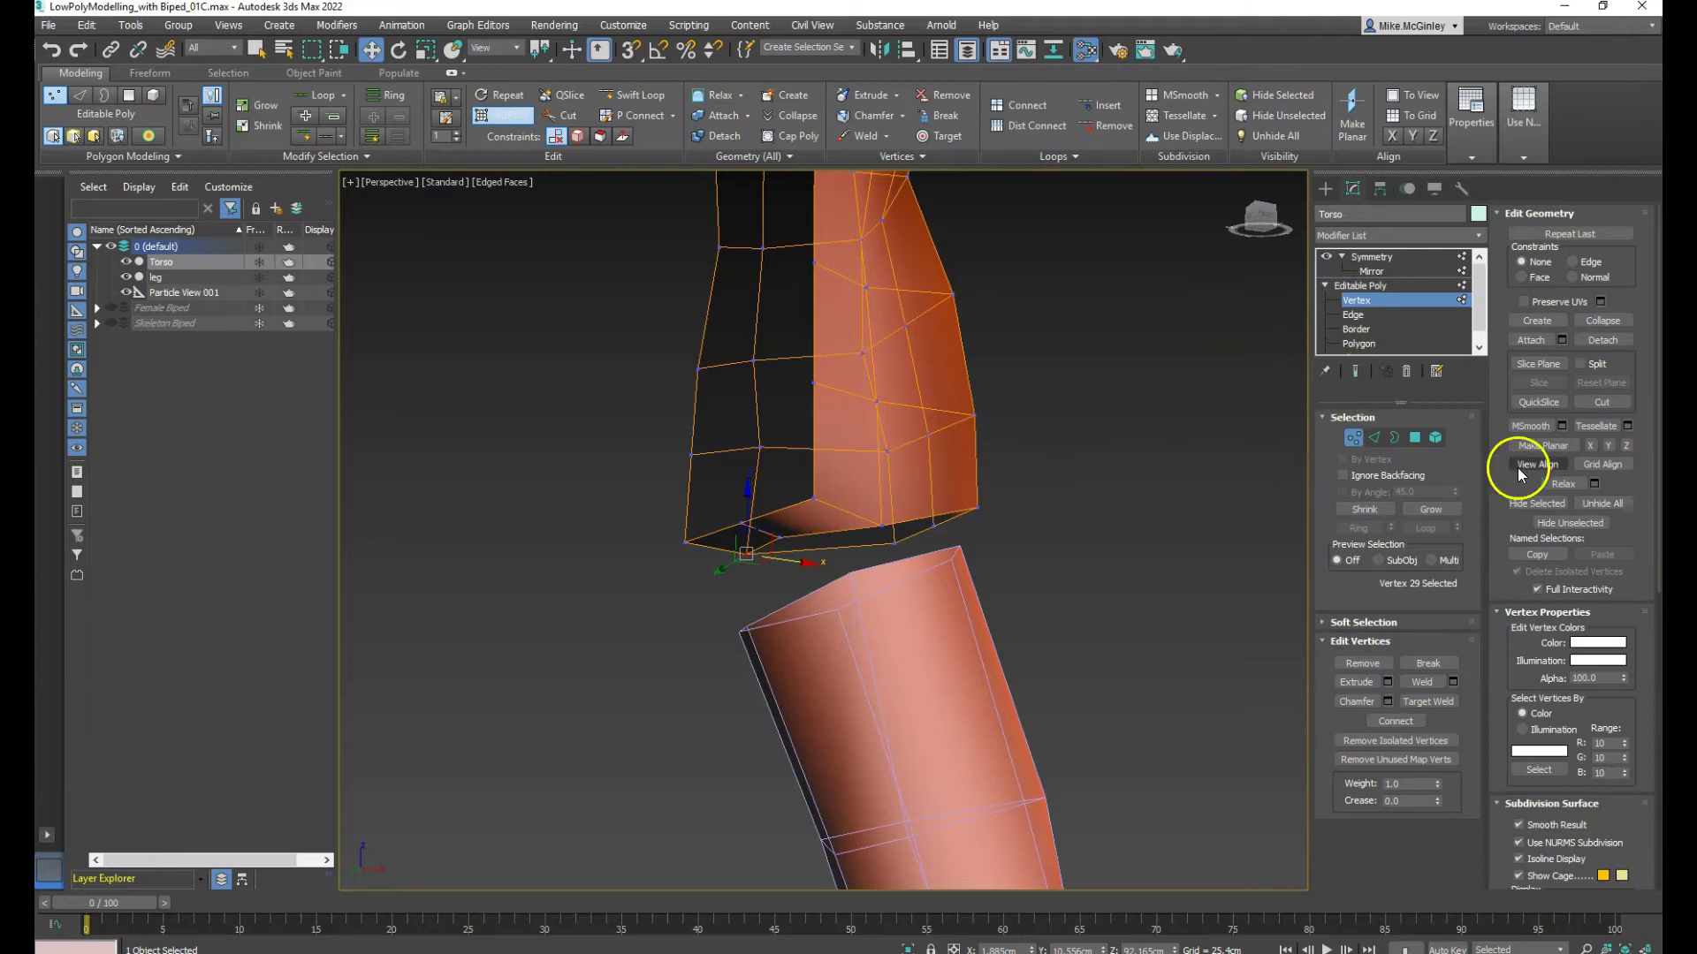
click(1536, 340)
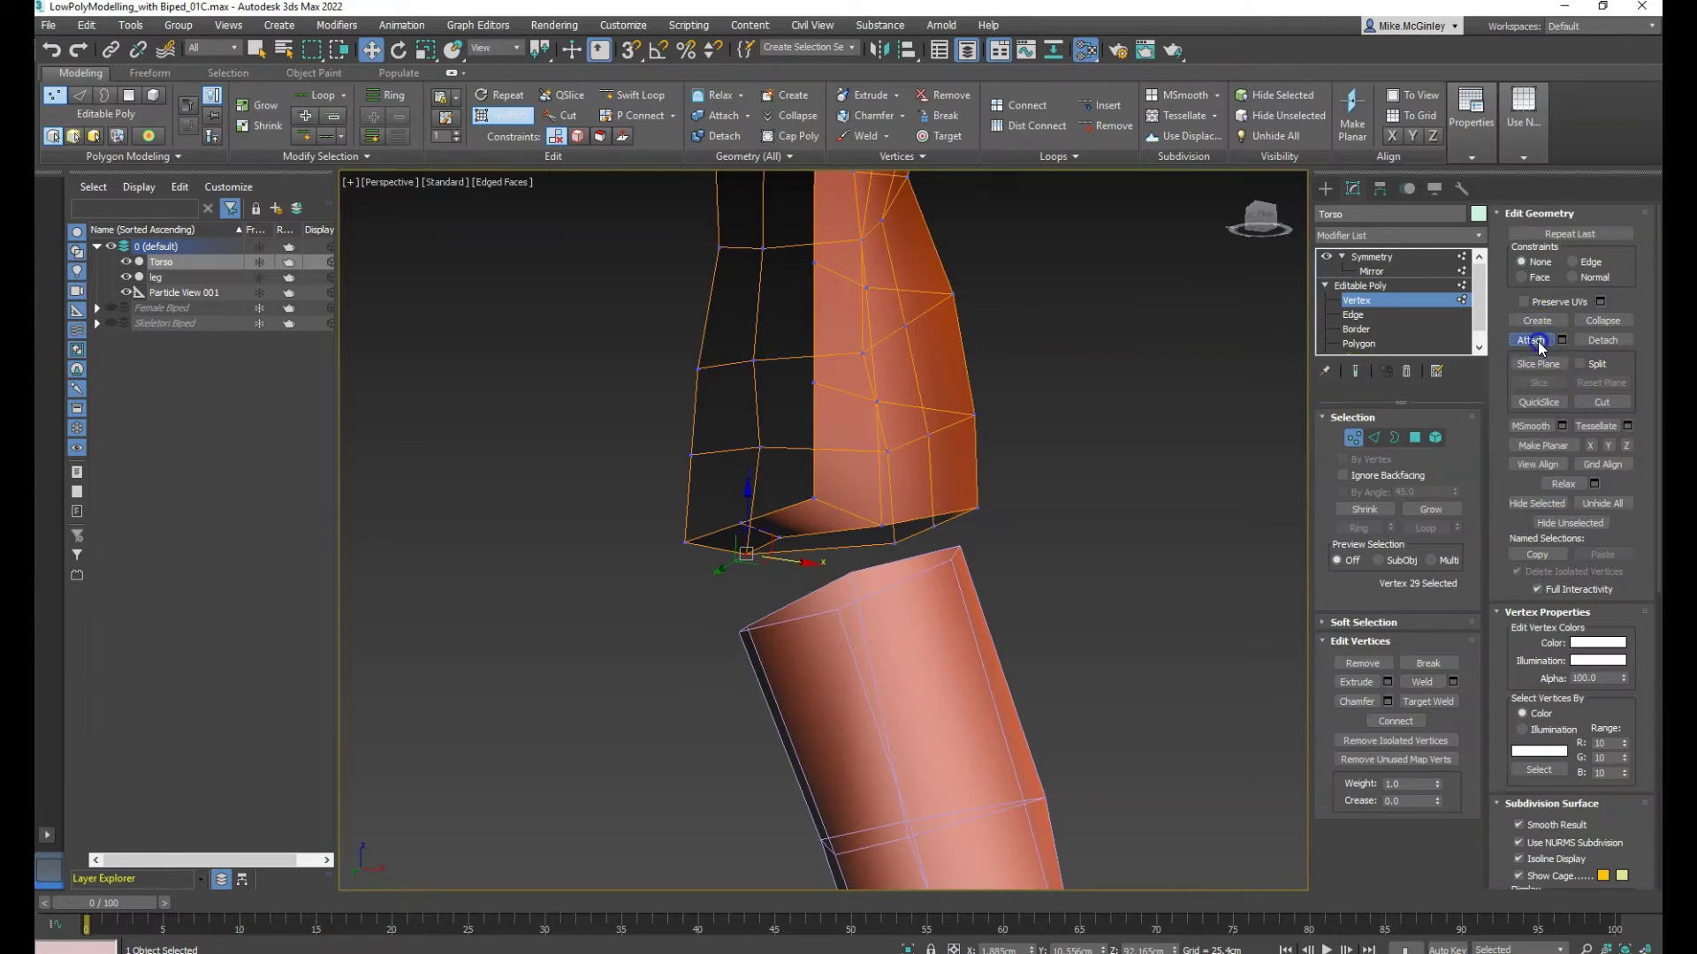
click(929, 688)
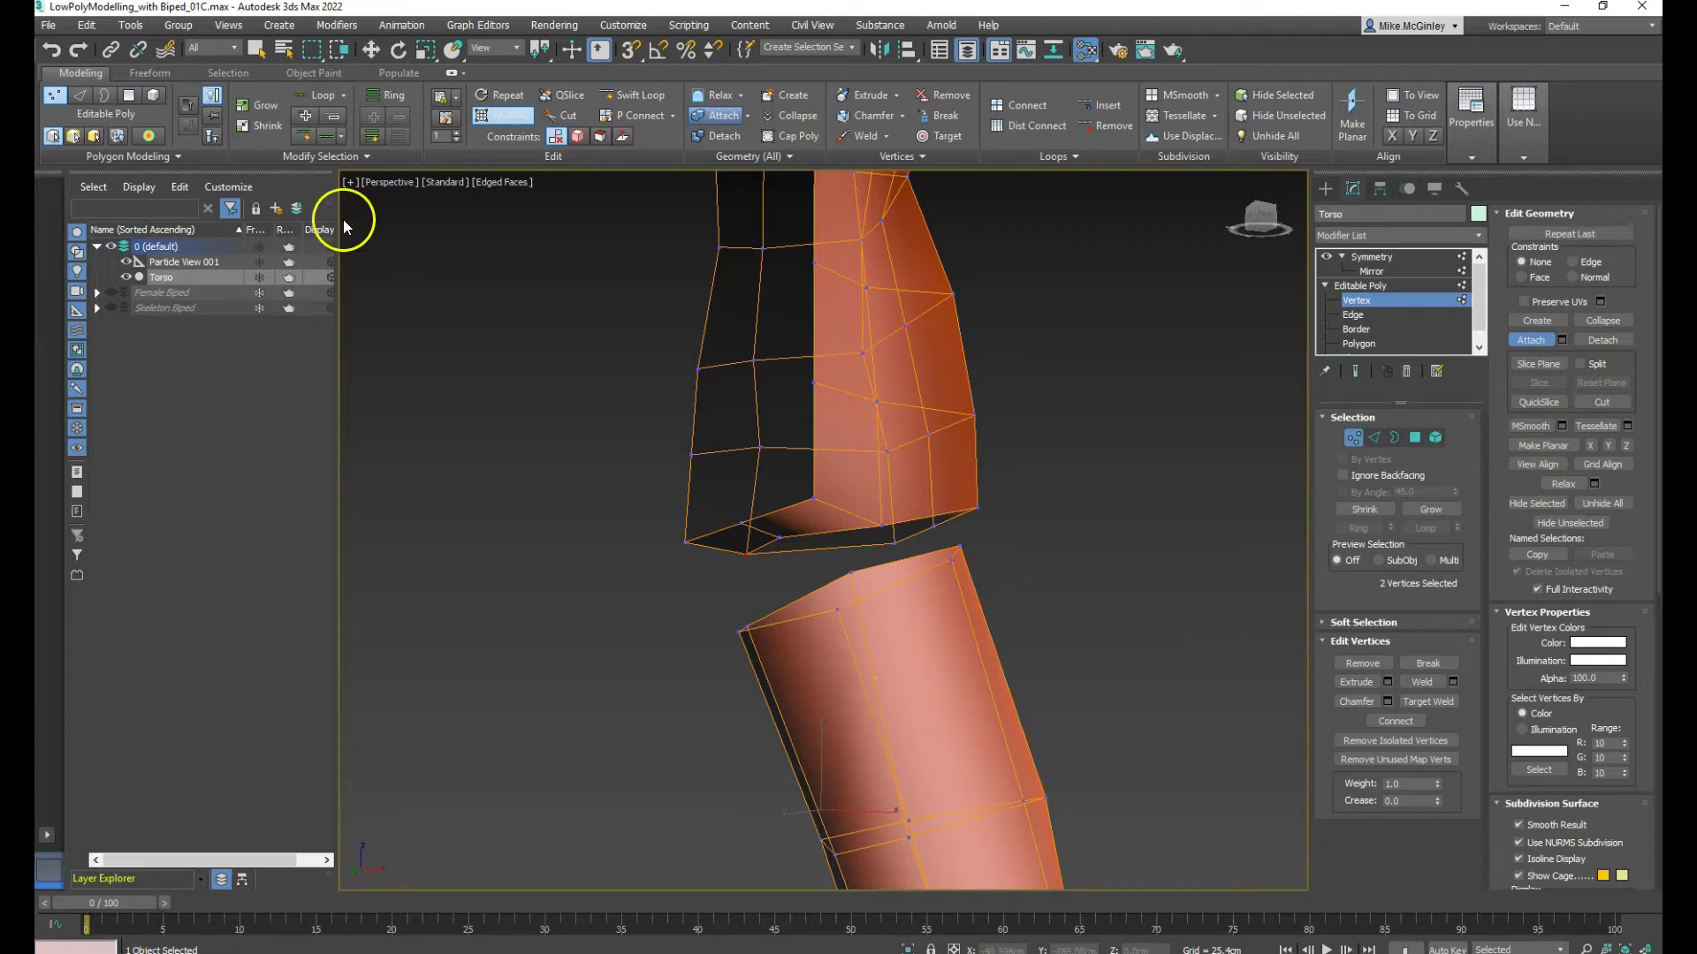
Select the leg and torso elements in turn to check whether they are separate within the combined mesh
click(1436, 438)
click(976, 605)
click(934, 453)
click(943, 680)
click(840, 403)
click(913, 636)
click(877, 474)
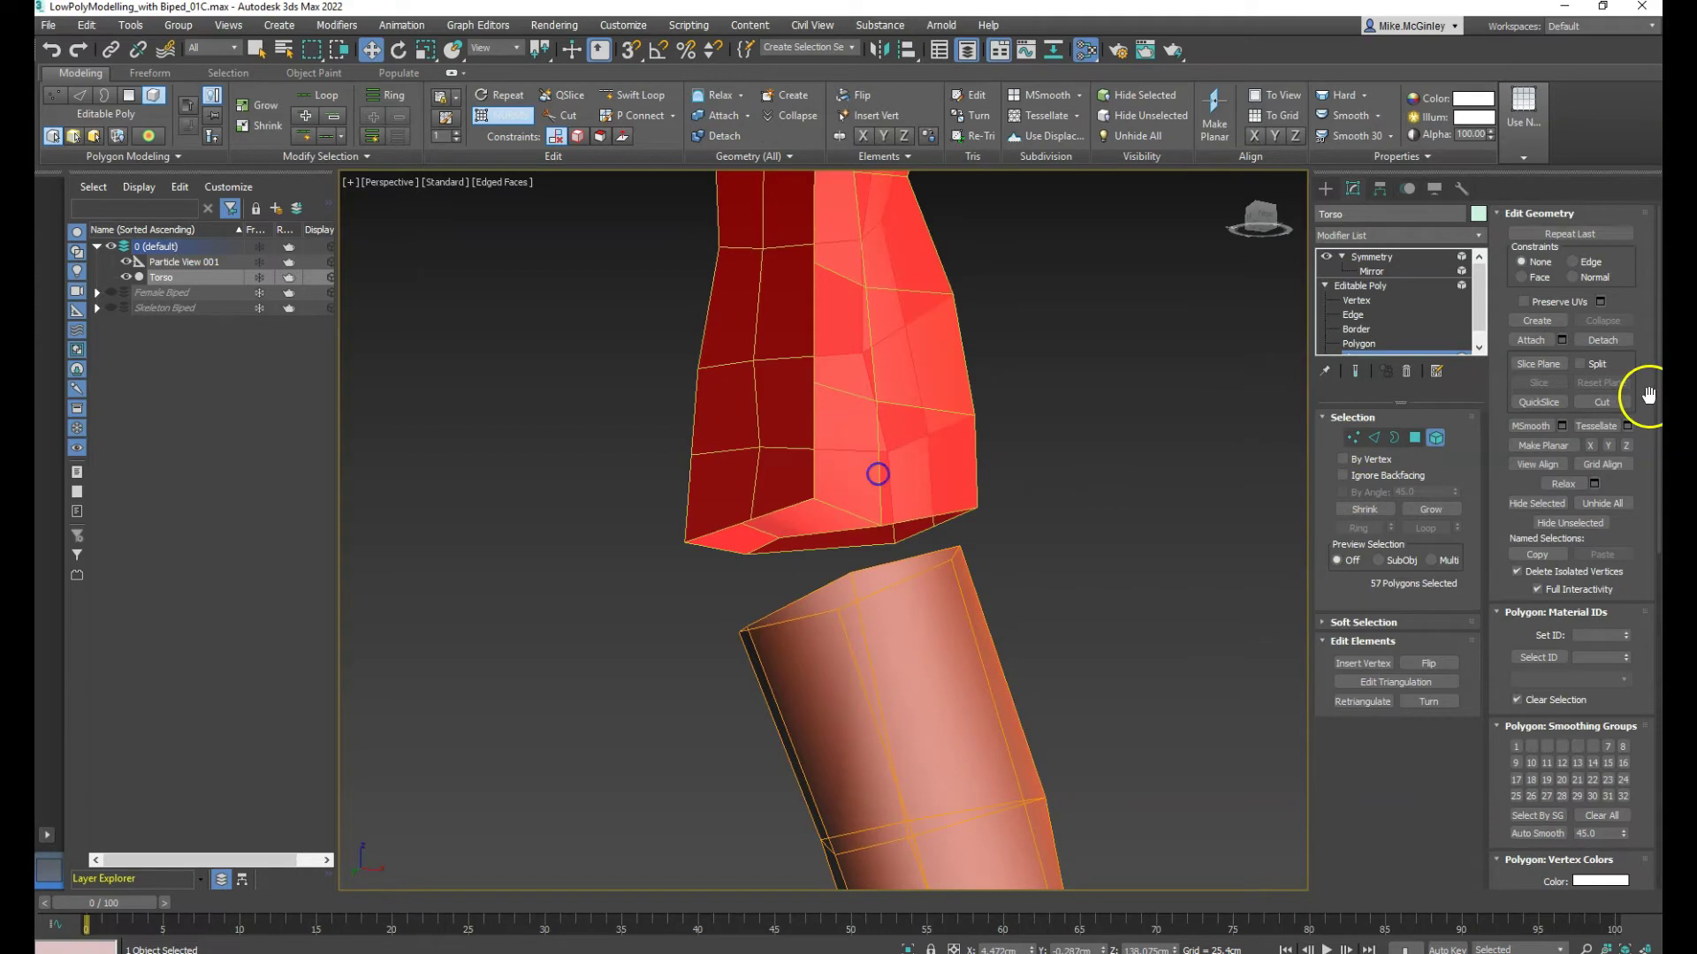
click(1438, 440)
Move the inner-thigh vertex of the leg's top ring along Y
alt+middle_drag(1071, 560, 1008, 567)
alt+middle_drag(899, 613, 868, 586)
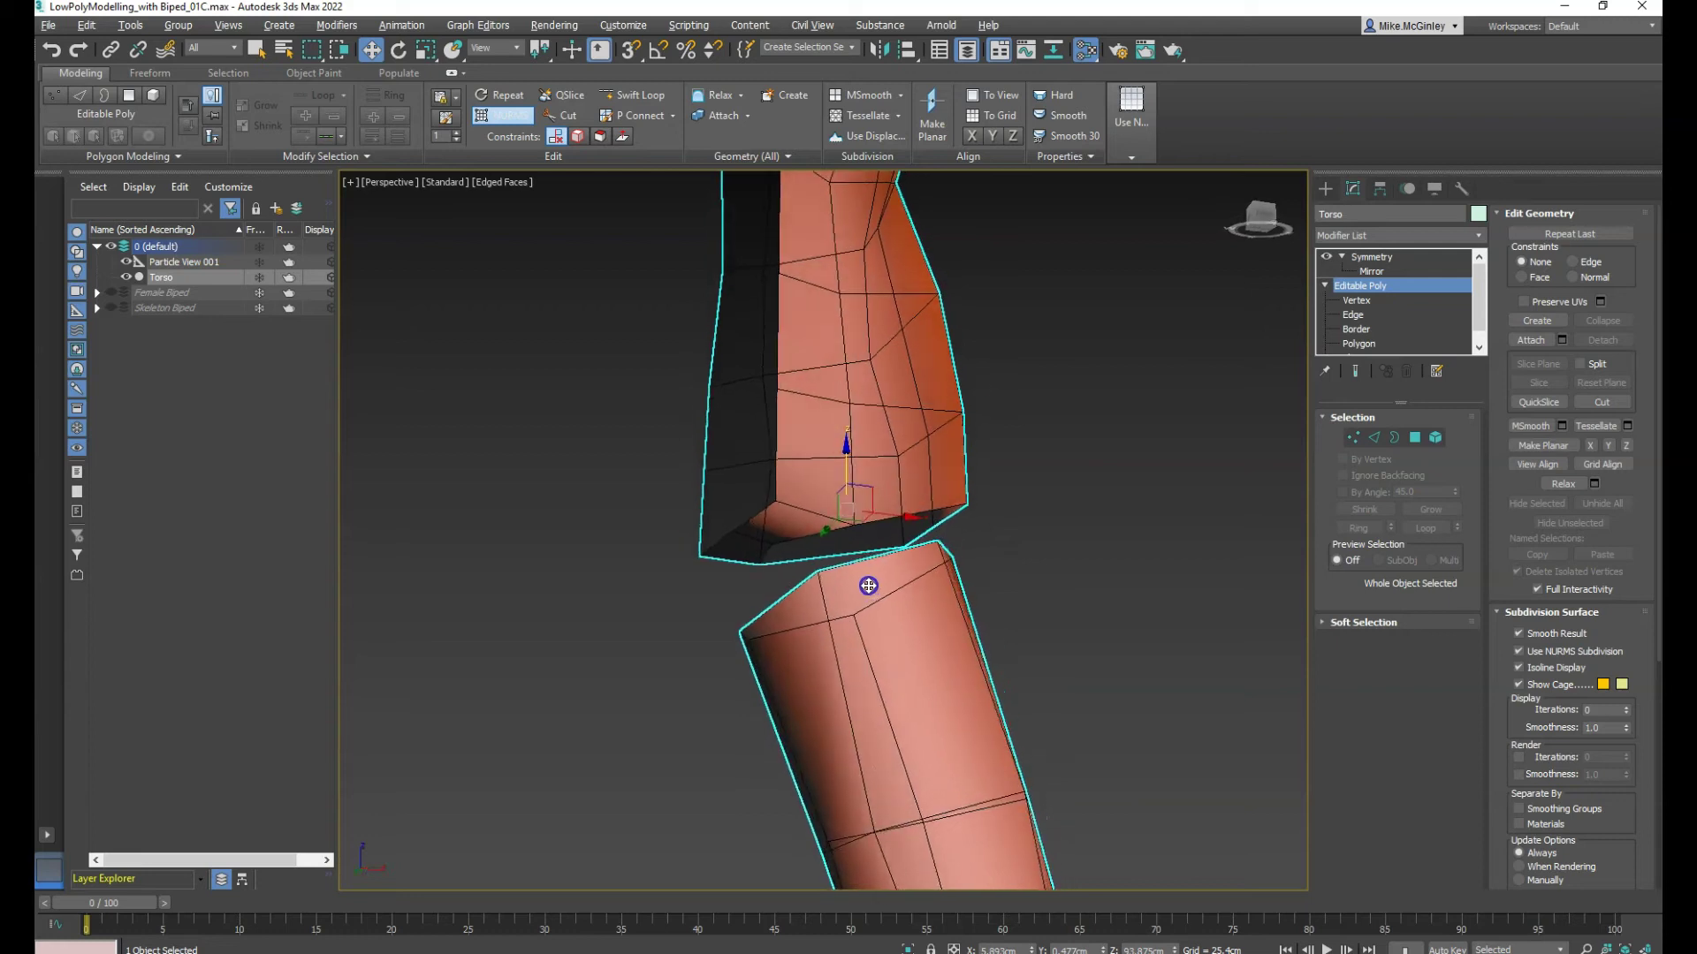
key(1)
click(814, 575)
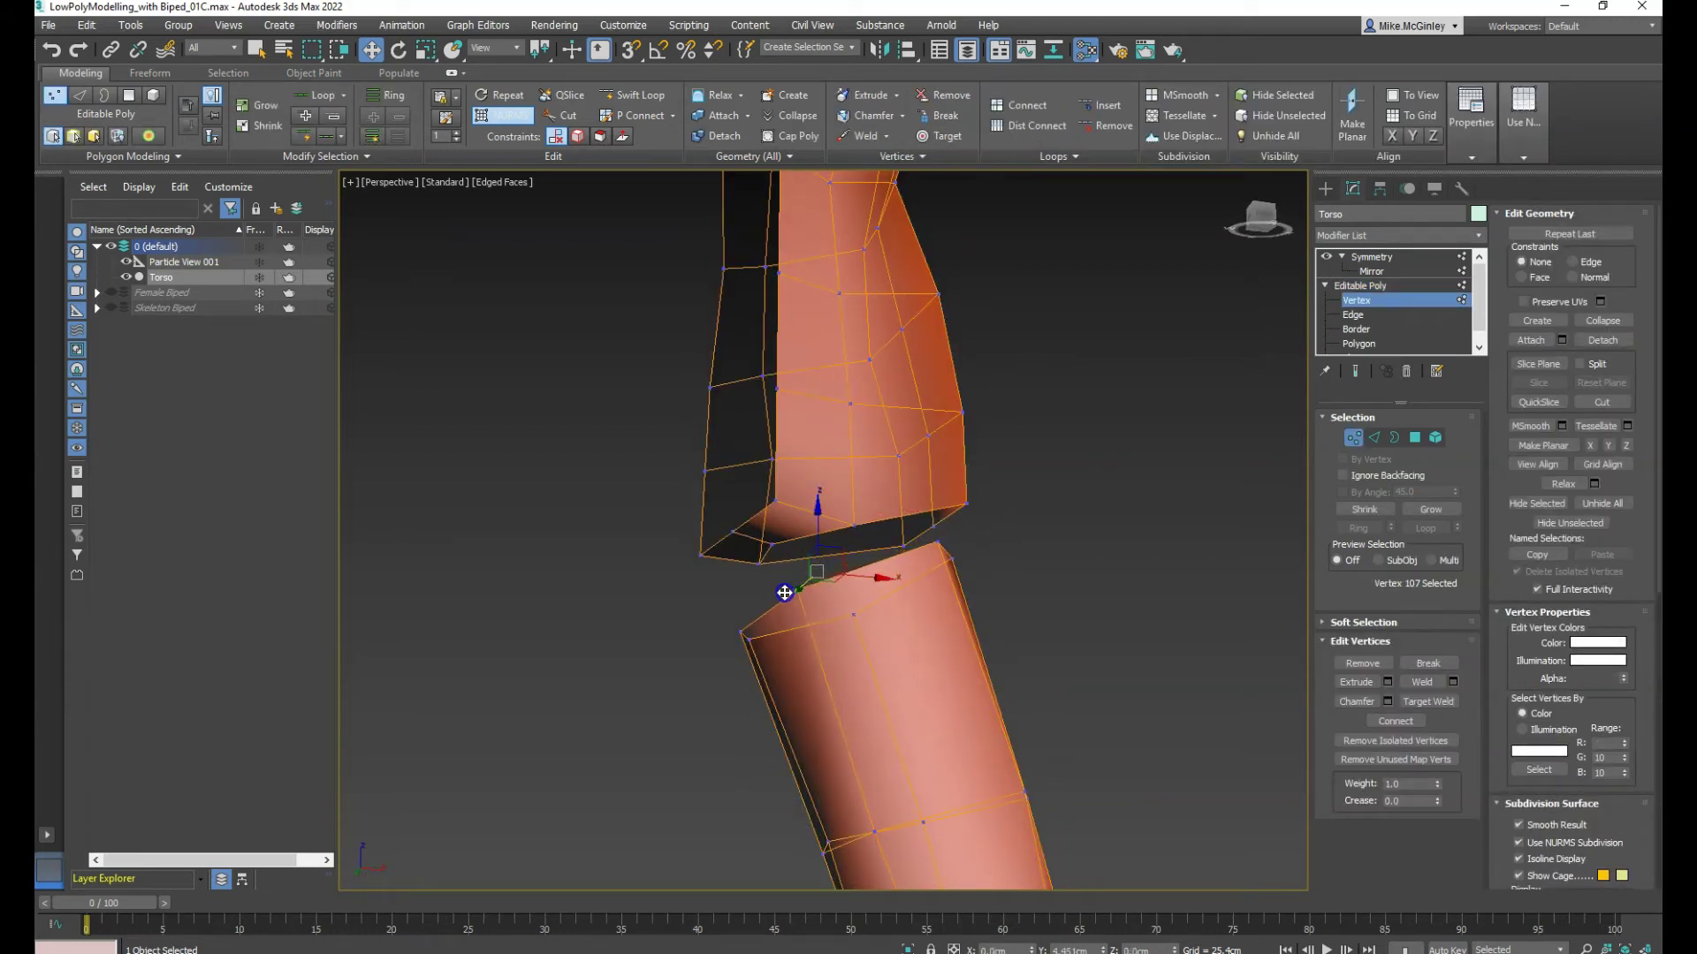
alt+middle_drag(782, 590, 947, 669)
drag(816, 621, 777, 601)
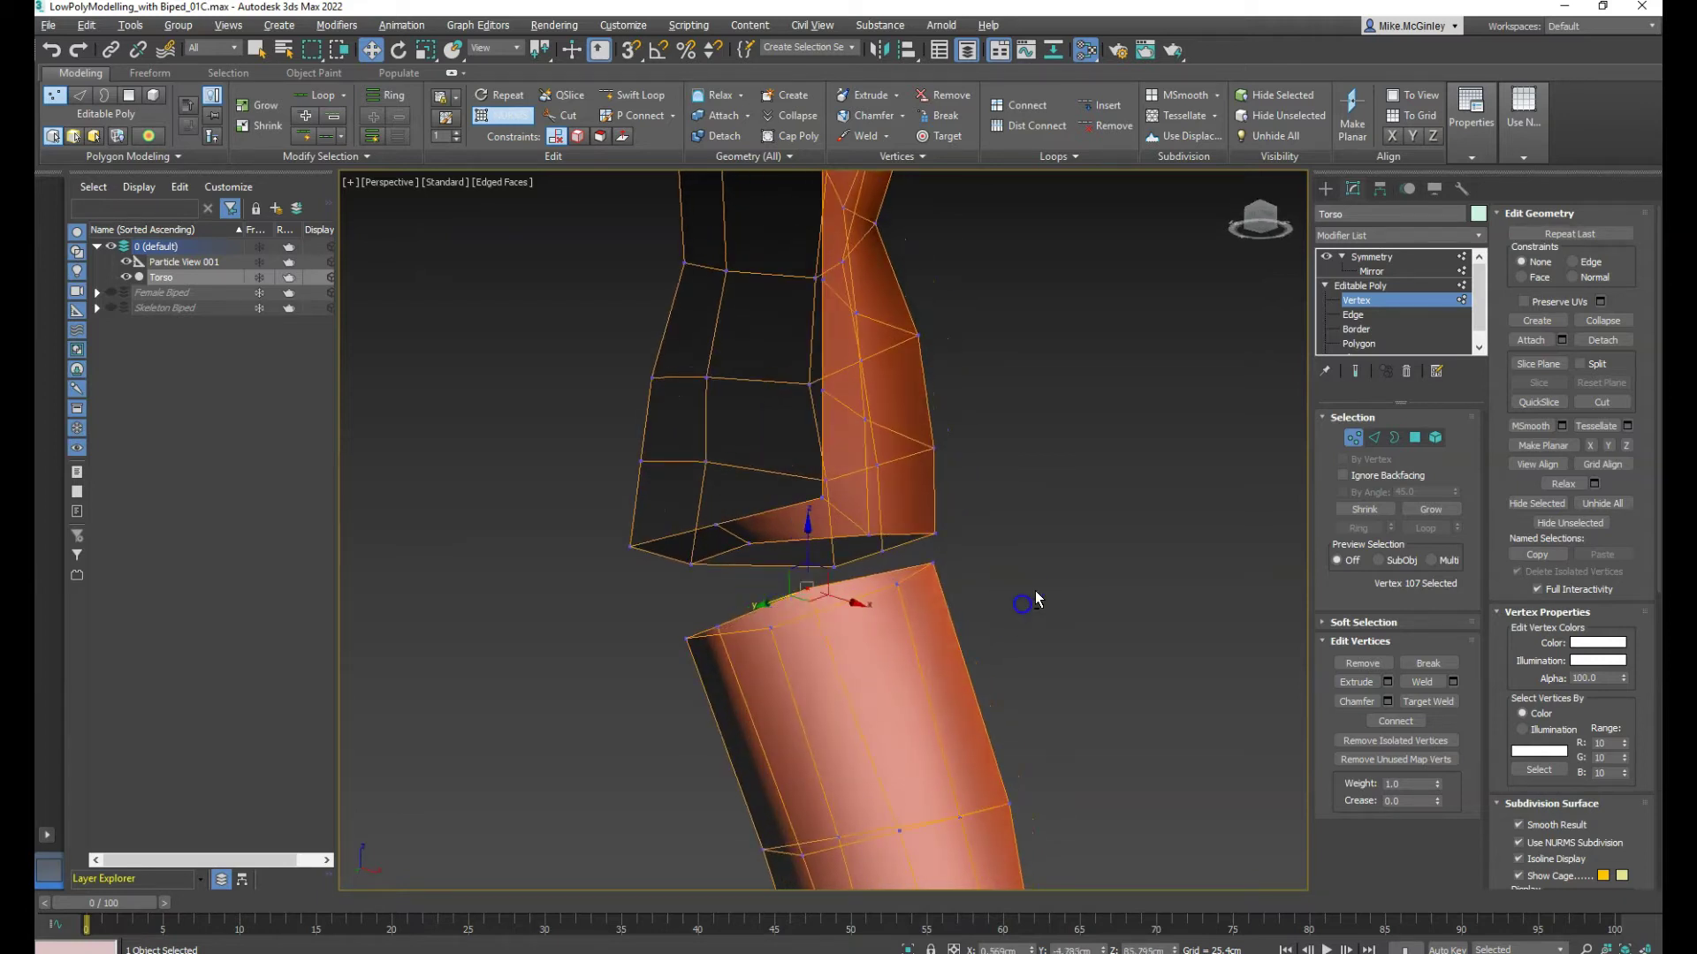
Bridge the leg's top border to the border of the torso's leg opening
click(1356, 329)
alt+middle_drag(855, 590, 864, 608)
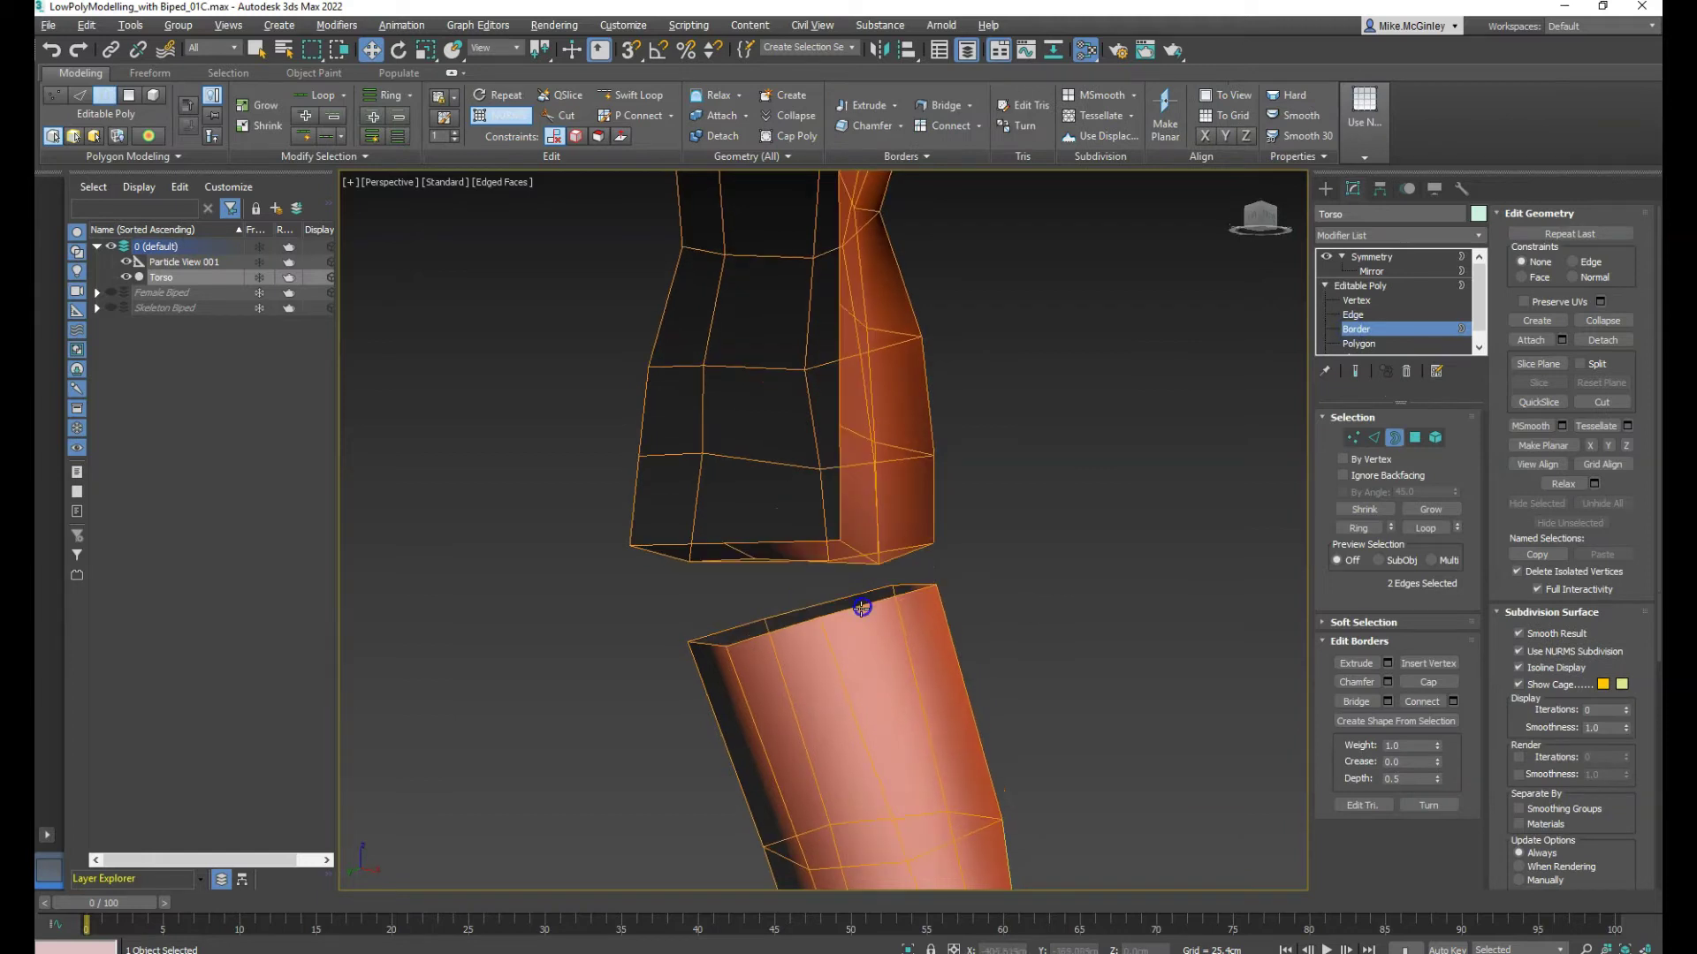
click(782, 628)
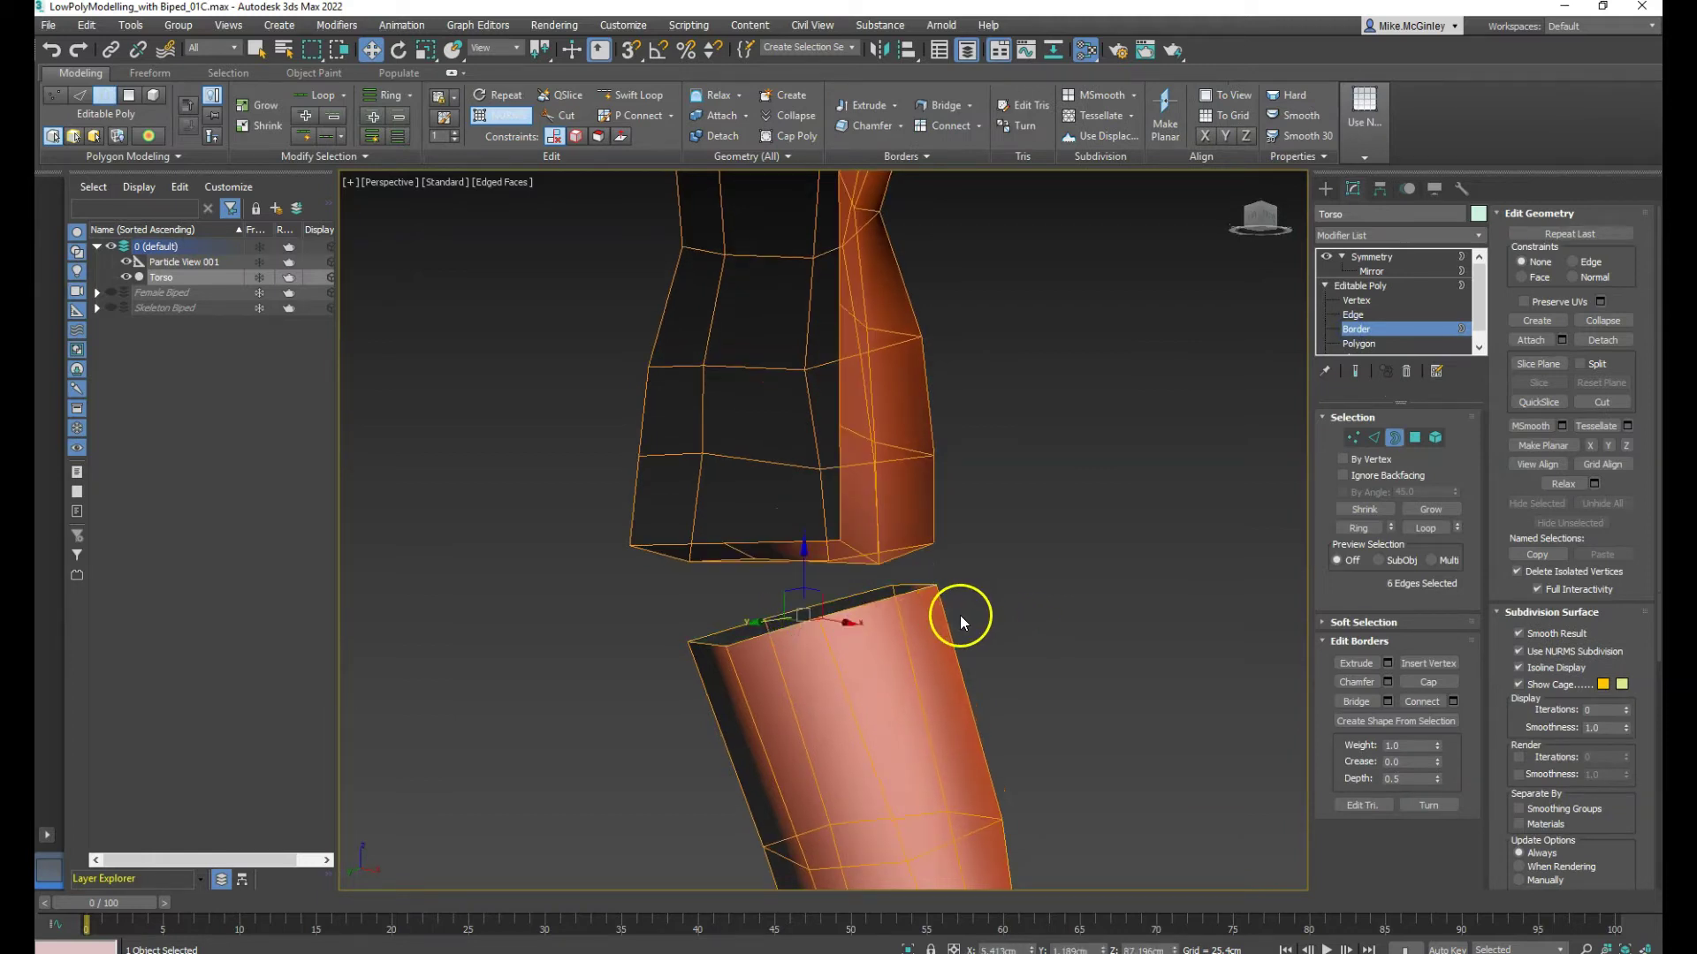
alt+middle_drag(905, 648, 819, 511)
ctrl+click(828, 523)
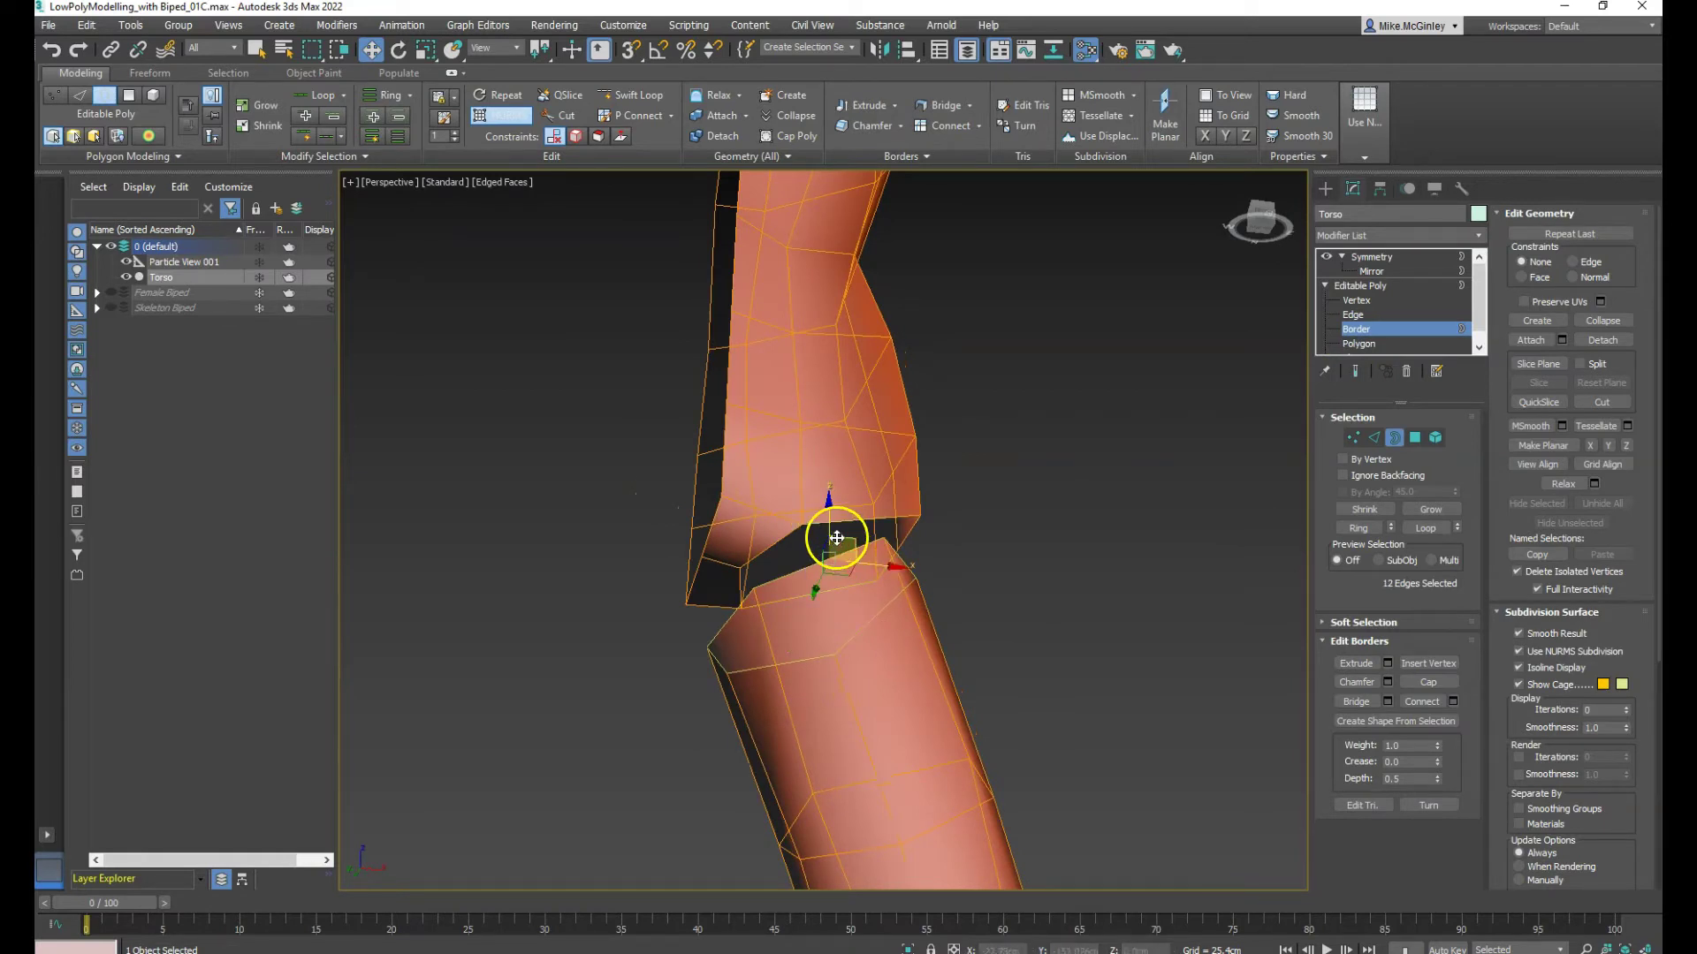
alt+middle_drag(841, 594, 901, 637)
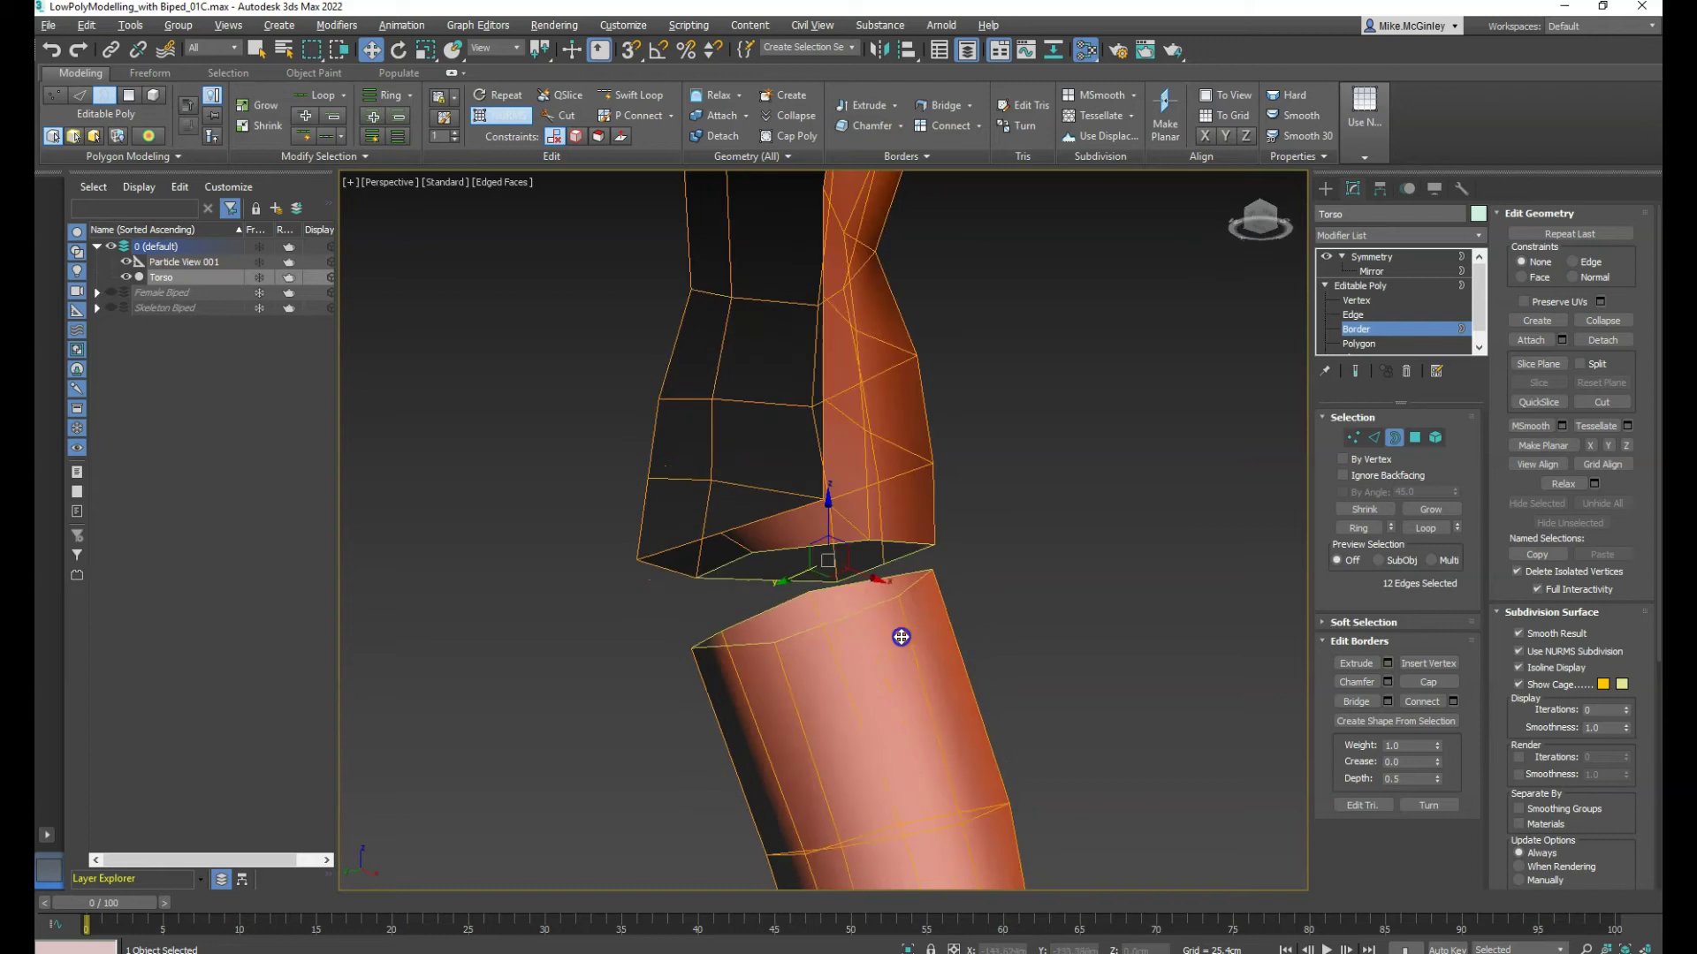
click(1366, 707)
alt+middle_drag(962, 633, 1051, 667)
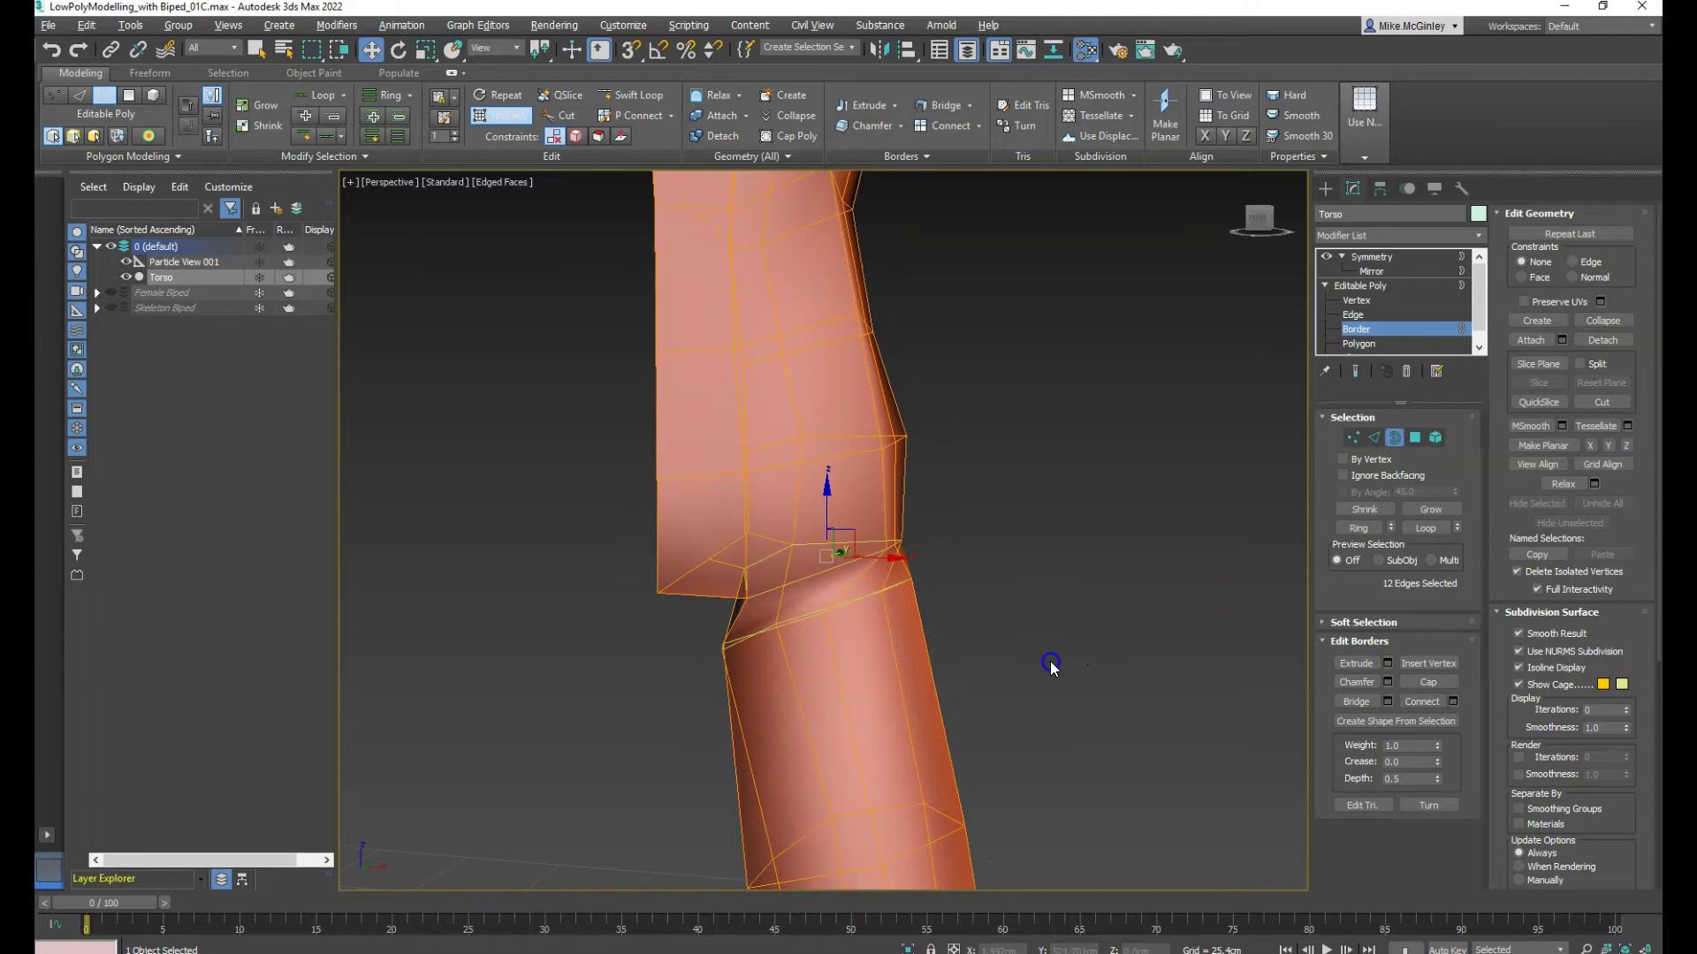
Nudge the front and outer vertices on both sides of the leg-torso joint along X to even out the hip
click(1353, 438)
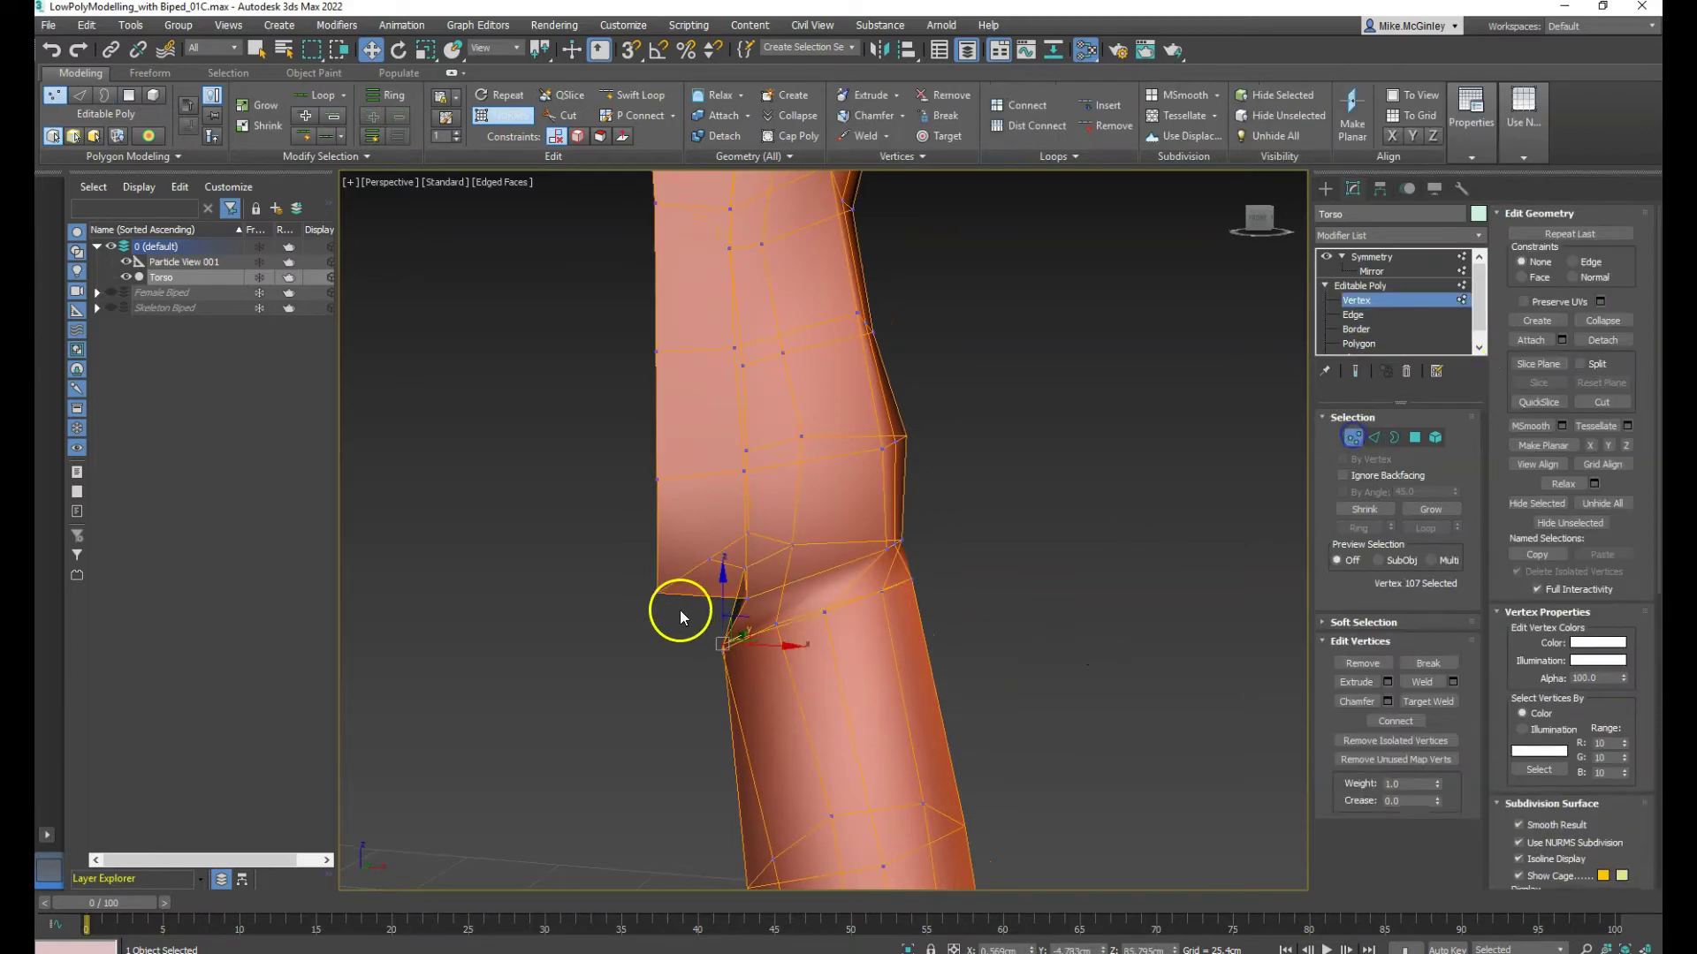
ctrl+click(826, 608)
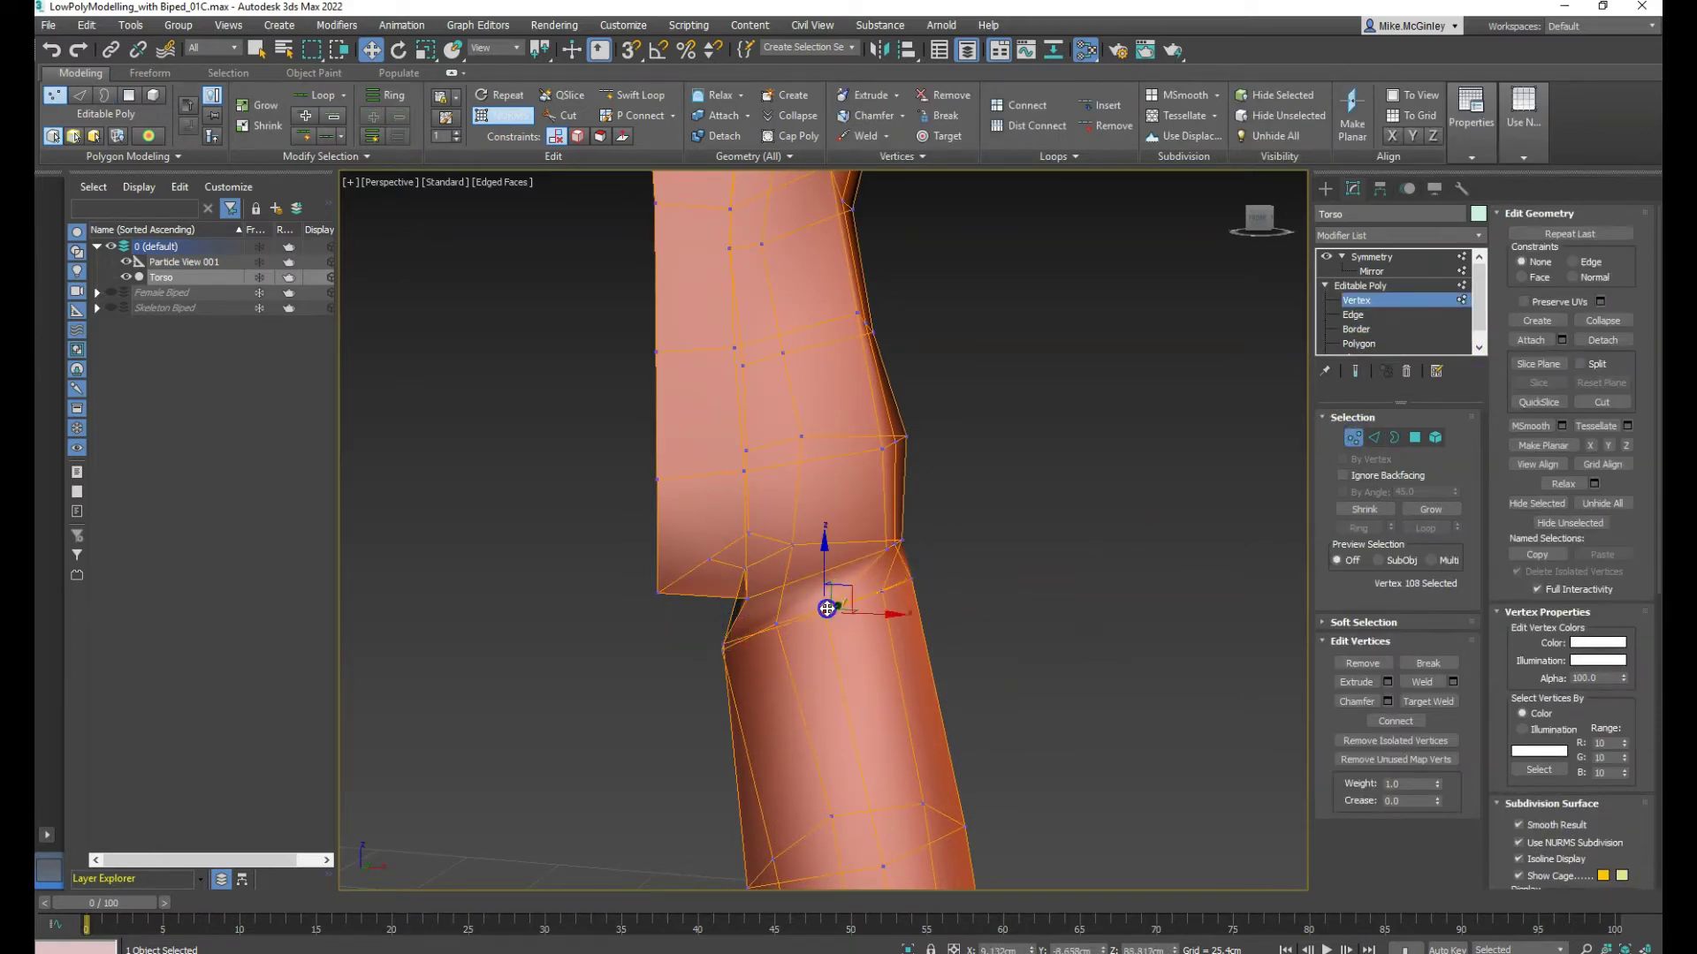
click(887, 549)
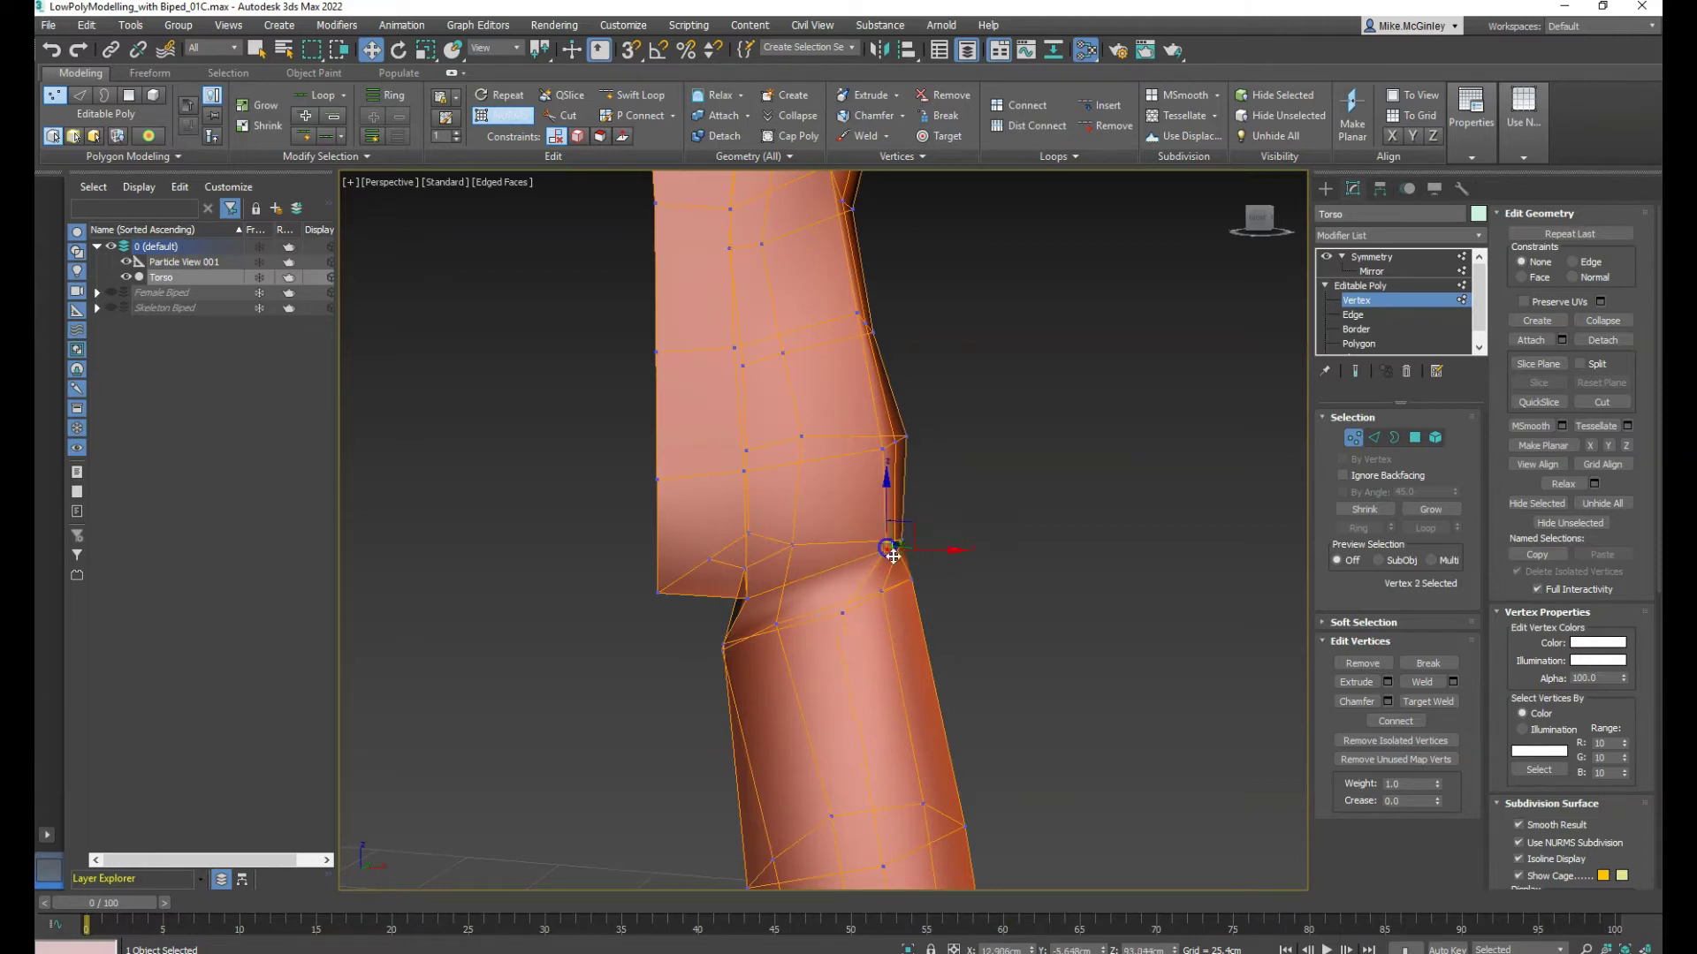
drag(908, 552, 907, 551)
alt+middle_drag(949, 586, 929, 590)
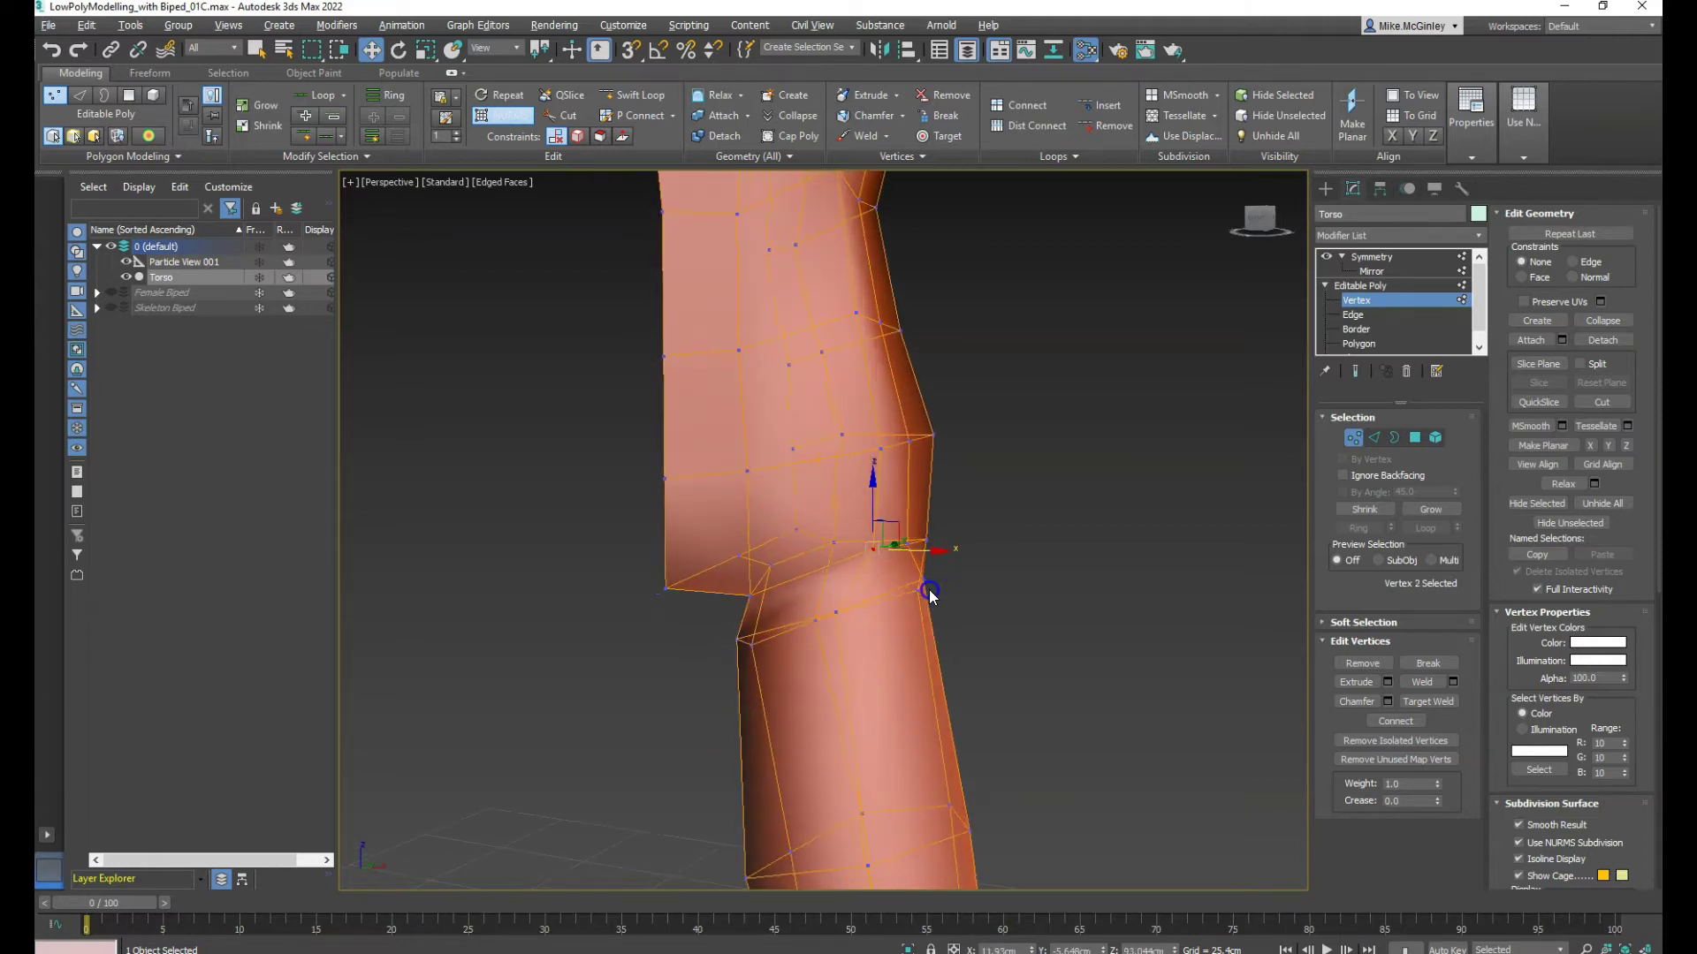
click(915, 592)
drag(948, 593, 958, 591)
alt+middle_drag(943, 634, 953, 641)
Shift the leg ring's front vertex, and move its inner-thigh vertex about 1.6 cm outward along X and then along Y
click(874, 620)
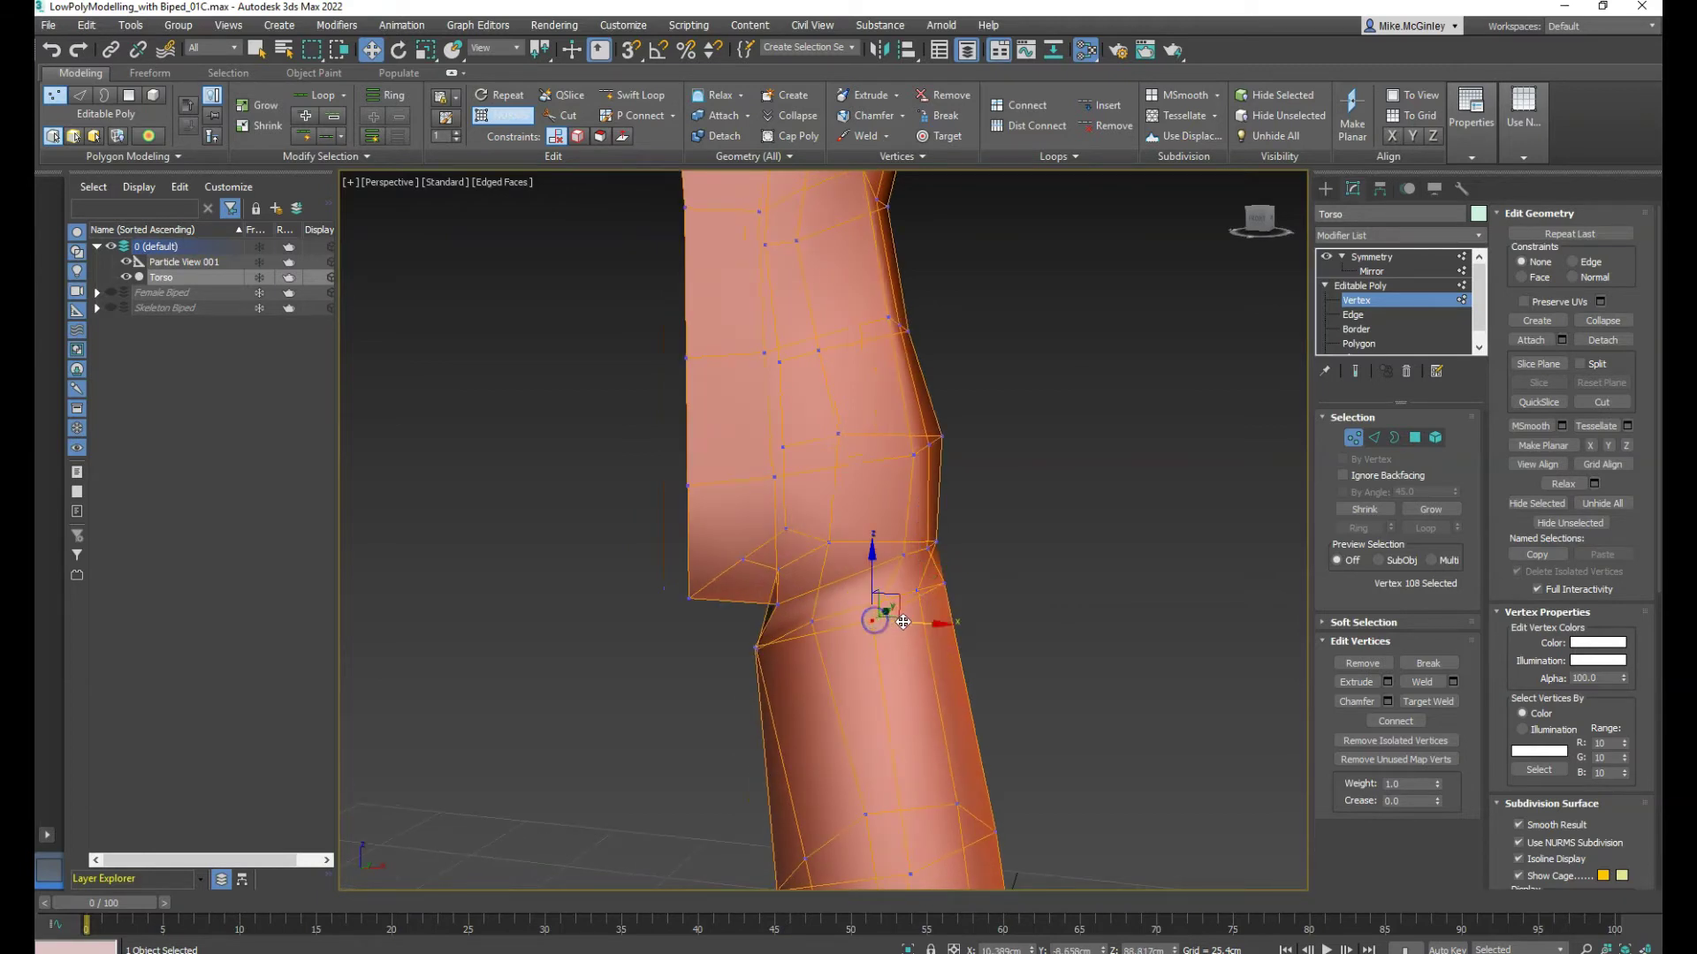
drag(927, 612, 919, 609)
click(755, 646)
drag(786, 647, 804, 648)
alt+middle_drag(818, 666, 985, 637)
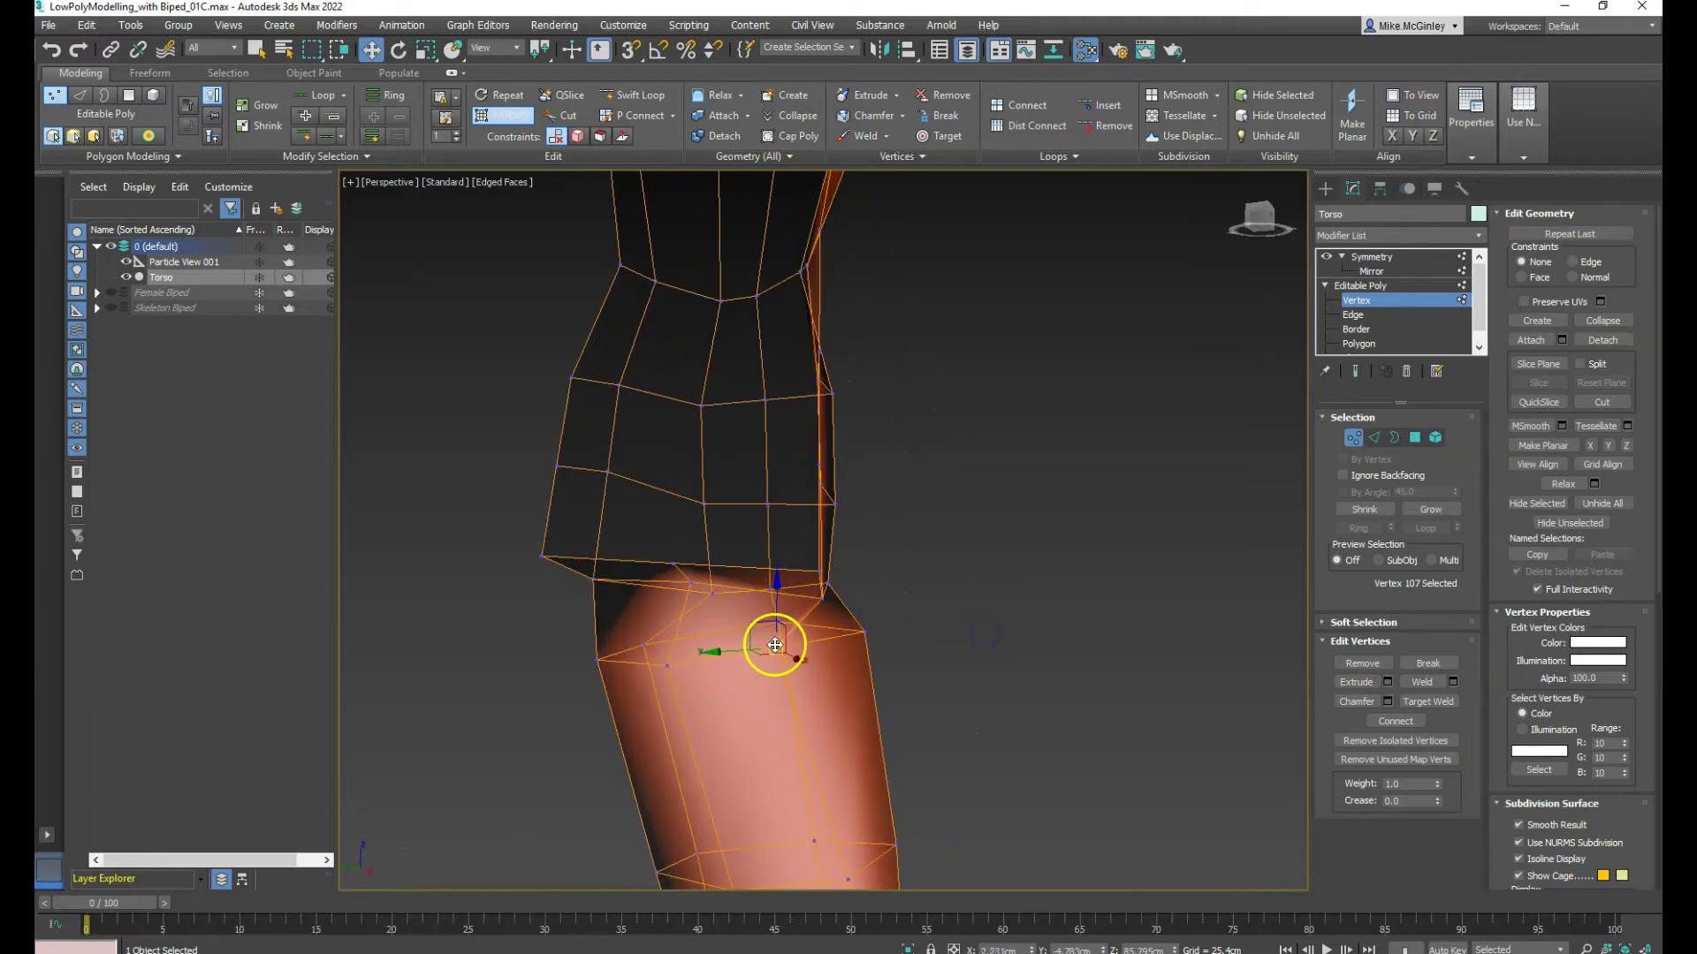
drag(744, 652, 803, 641)
alt+middle_drag(916, 643, 789, 671)
Move the crotch vertex of the torso's leg opening about 2.4 cm along negative Y and about 2.4 cm inward along X
click(843, 596)
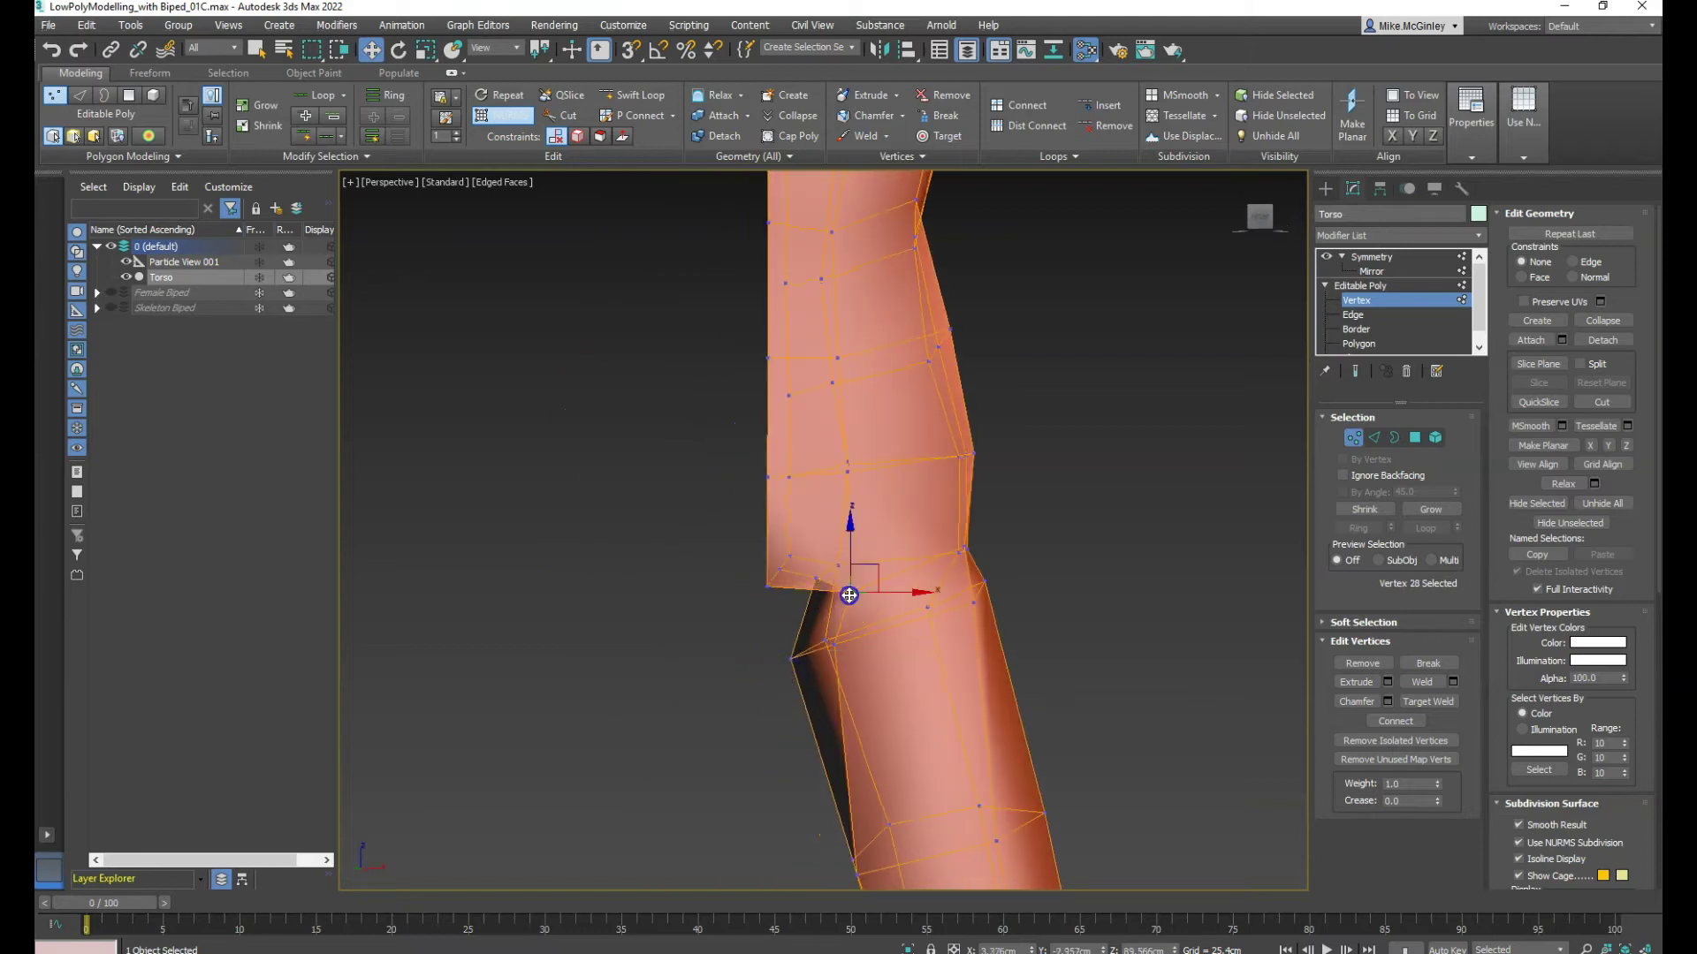
alt+middle_drag(851, 605, 803, 647)
drag(879, 591, 852, 593)
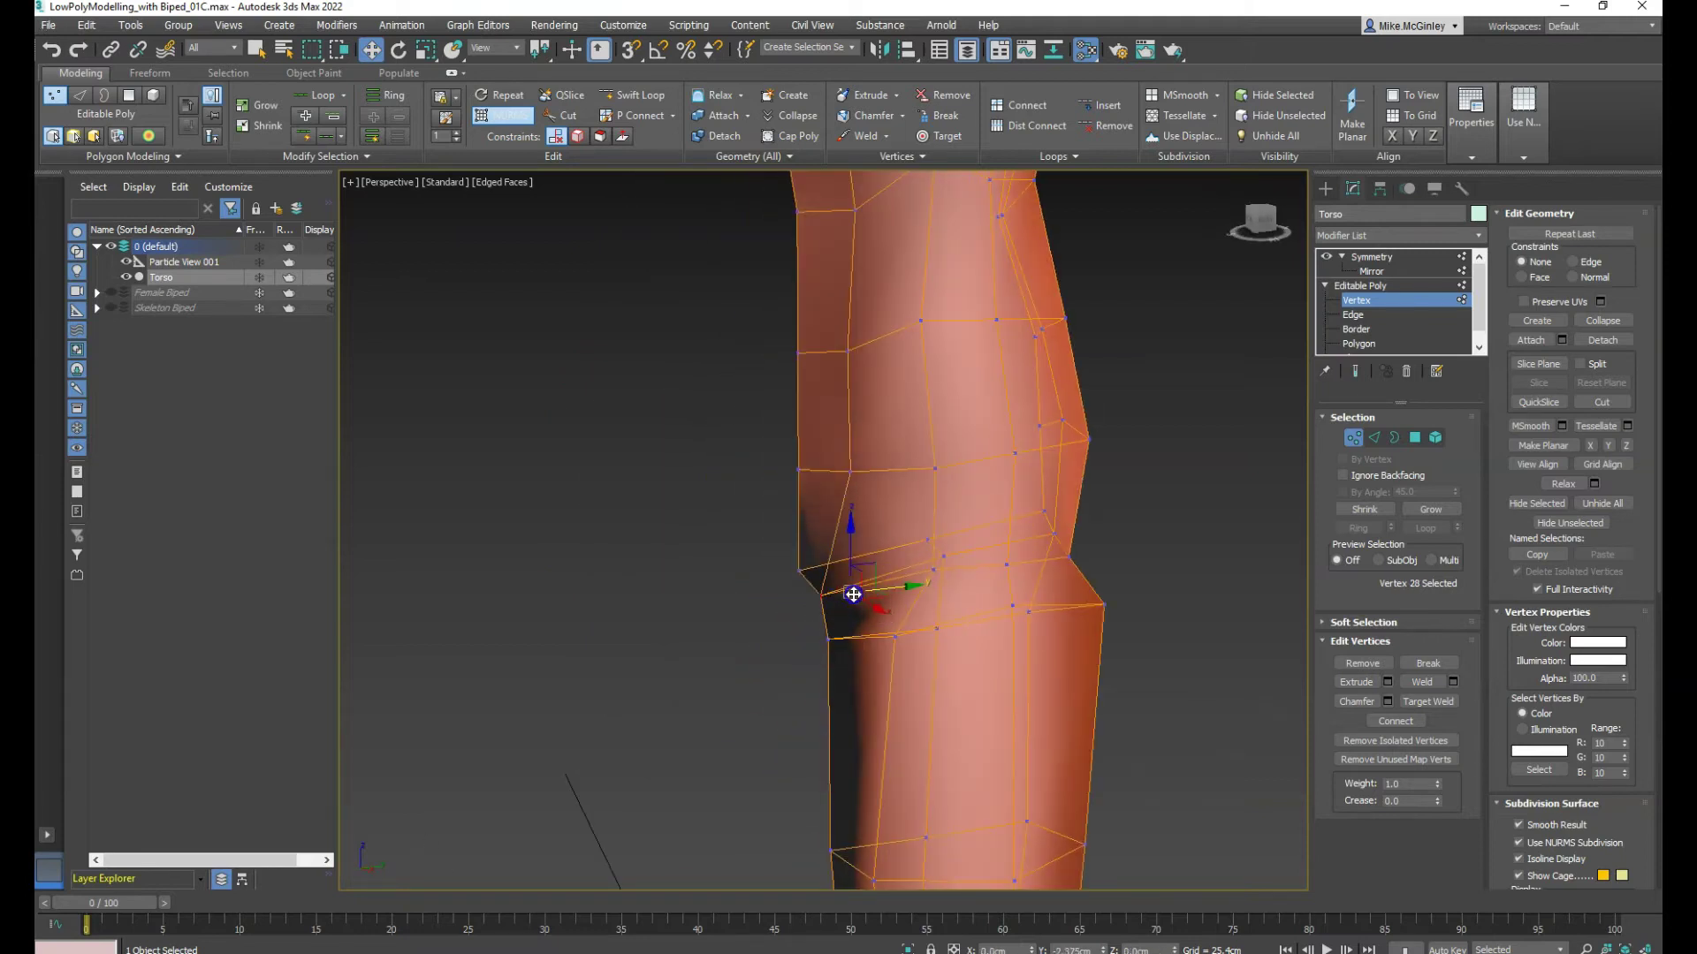
alt+middle_drag(852, 594, 1008, 630)
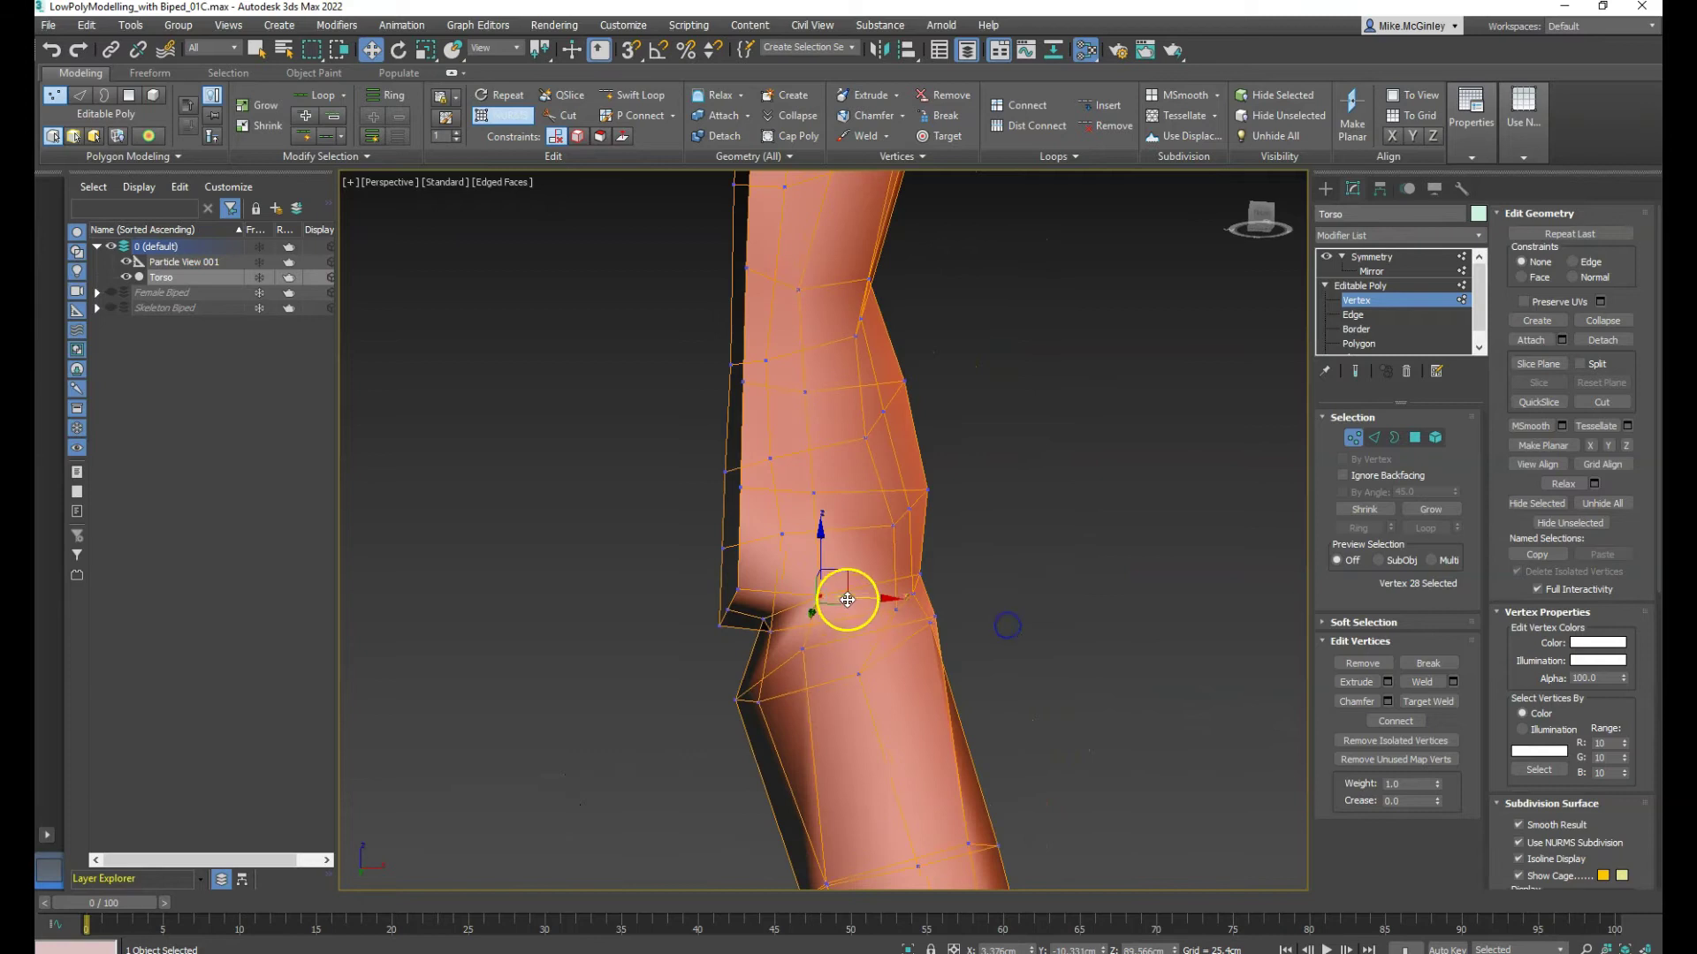
alt+middle_drag(847, 600, 860, 636)
drag(866, 600, 829, 602)
alt+middle_drag(840, 674, 854, 707)
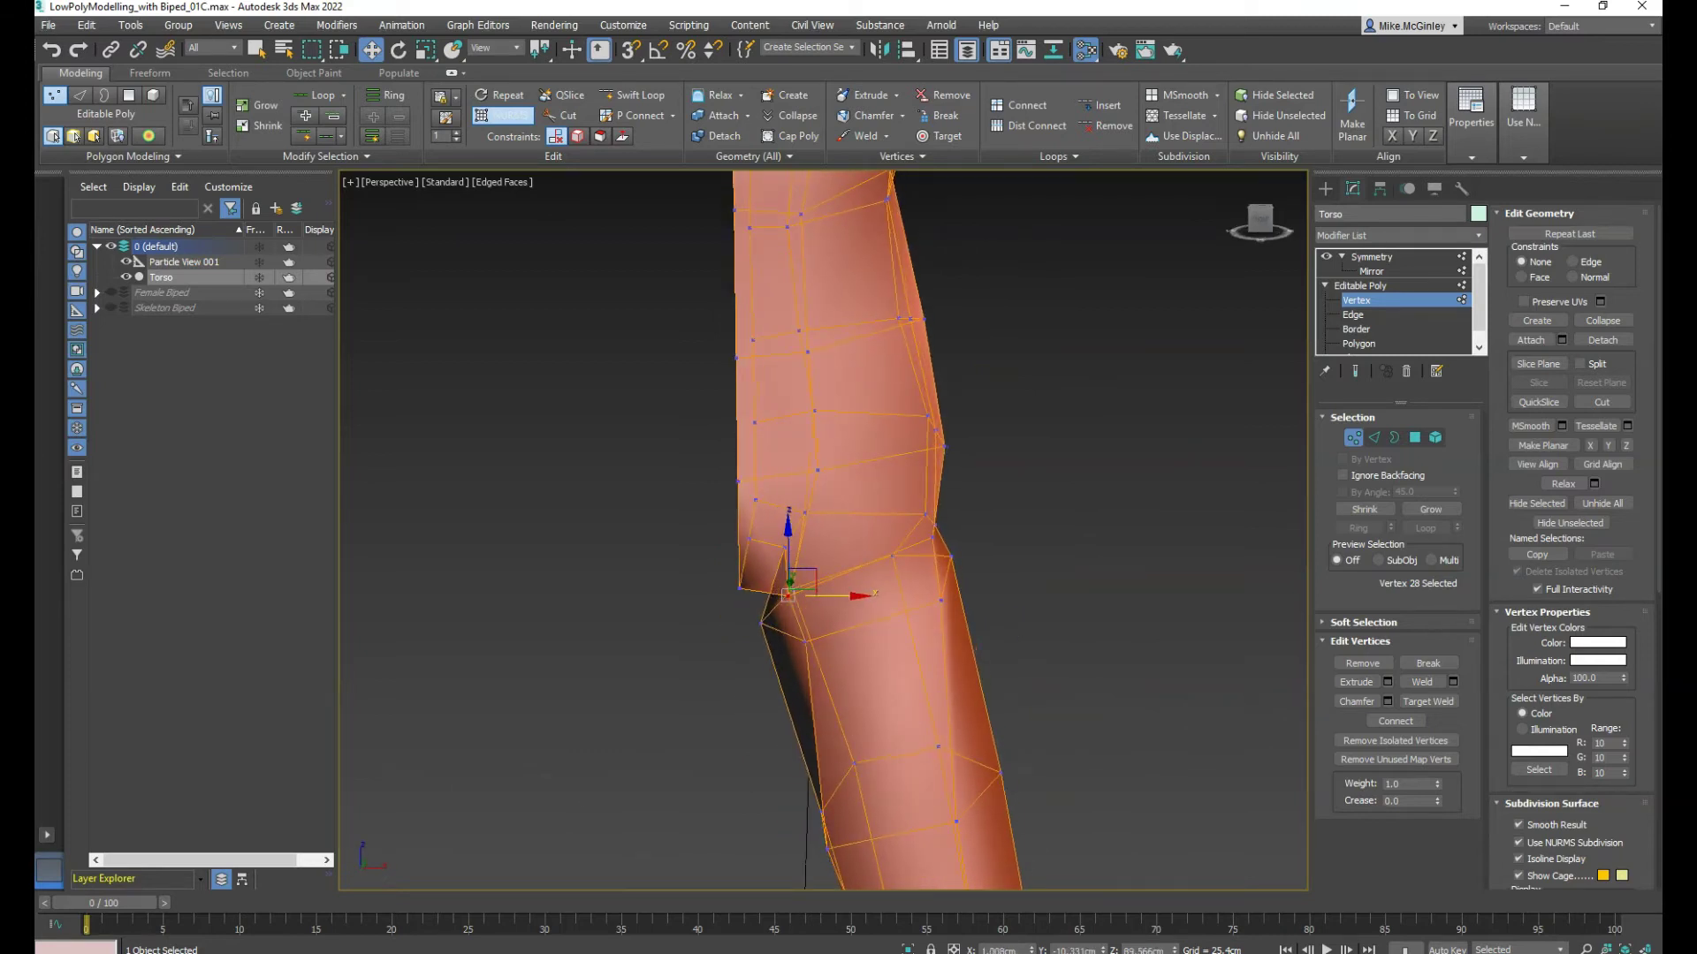
Set the cutout opacity colour of Material #25 to pure white (1.0) to make the mesh fully opaque
key(m)
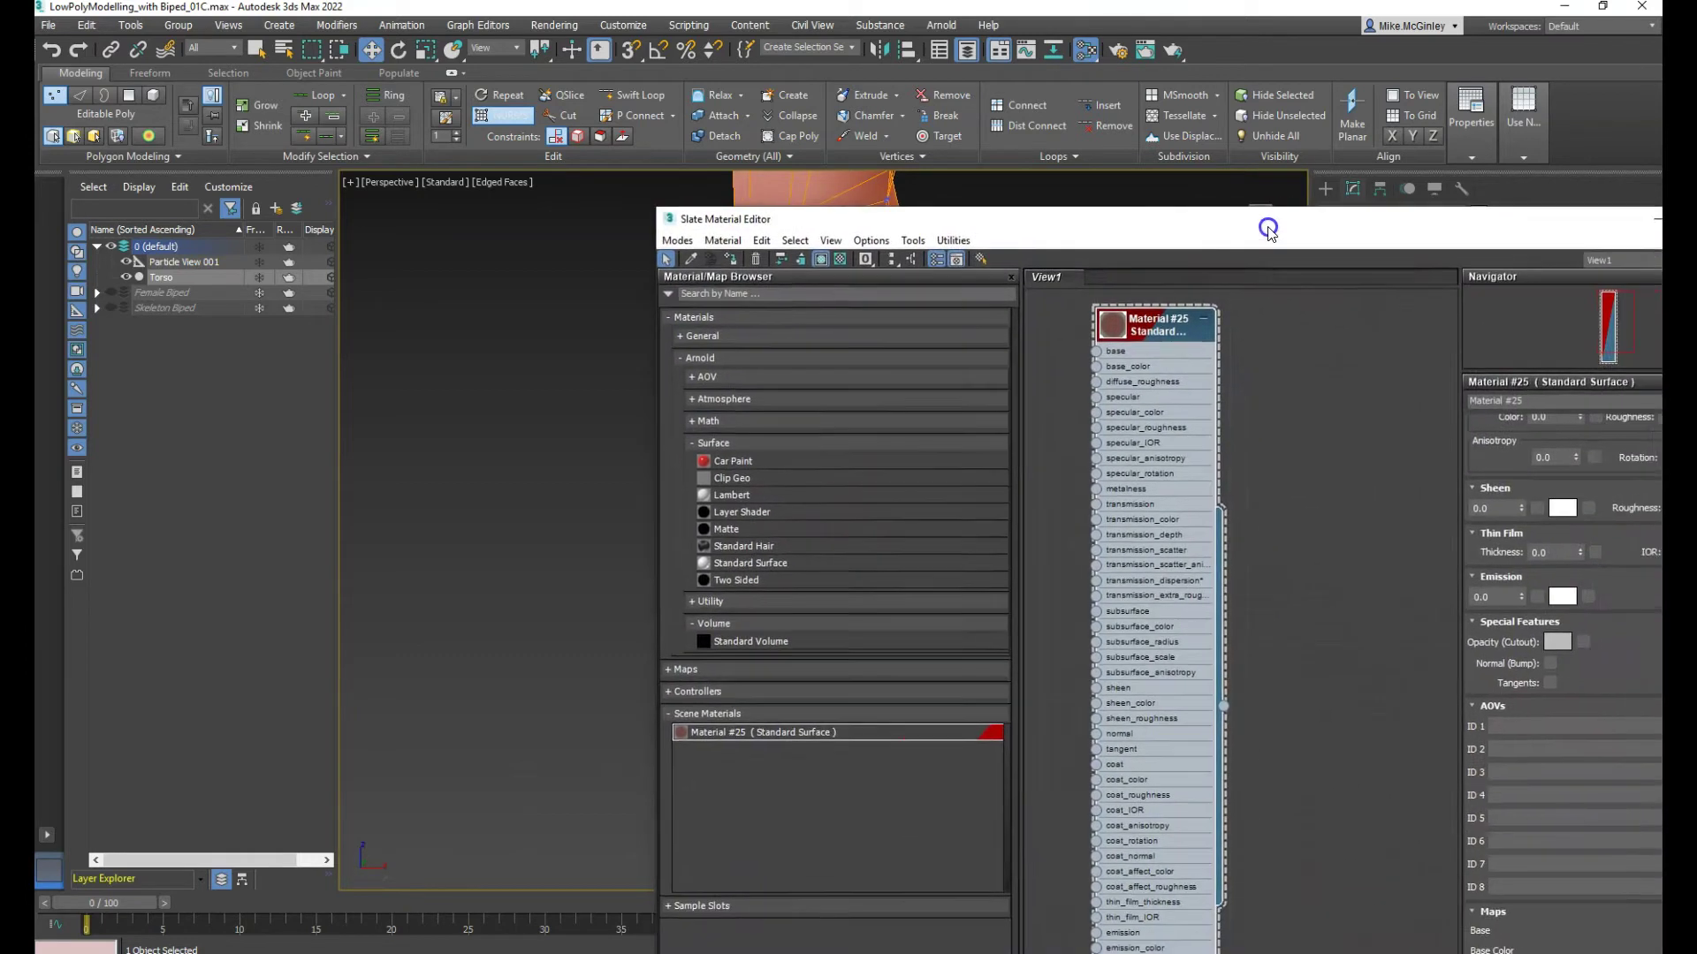
drag(1261, 229, 749, 134)
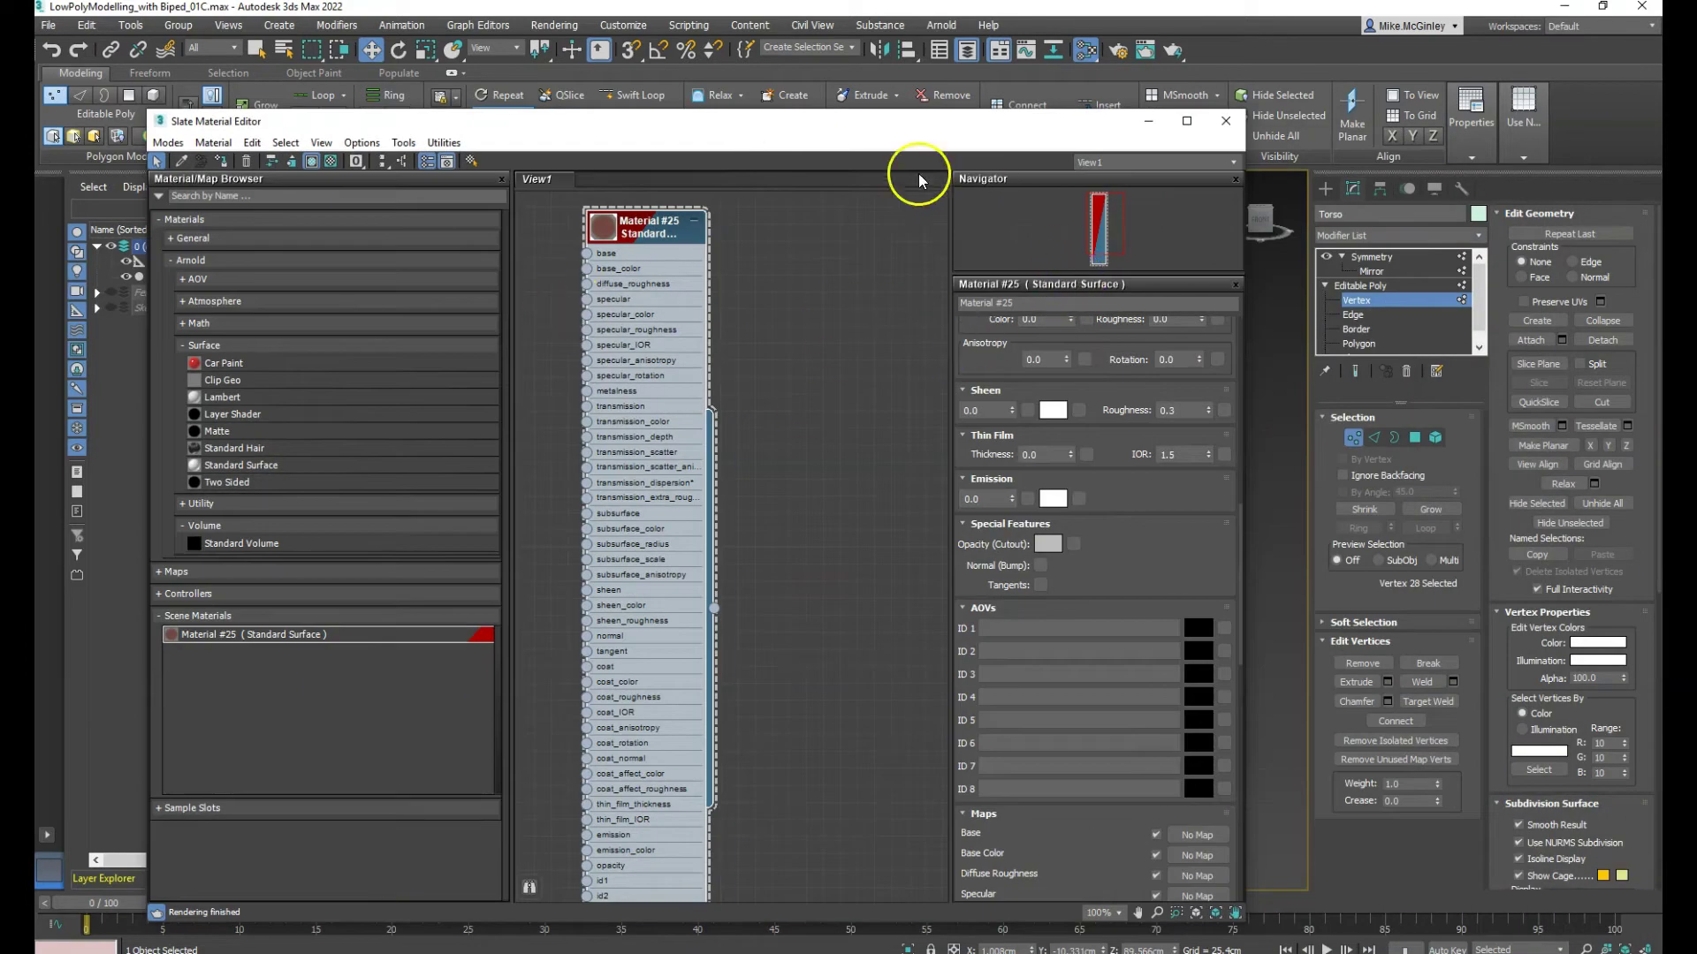
click(663, 234)
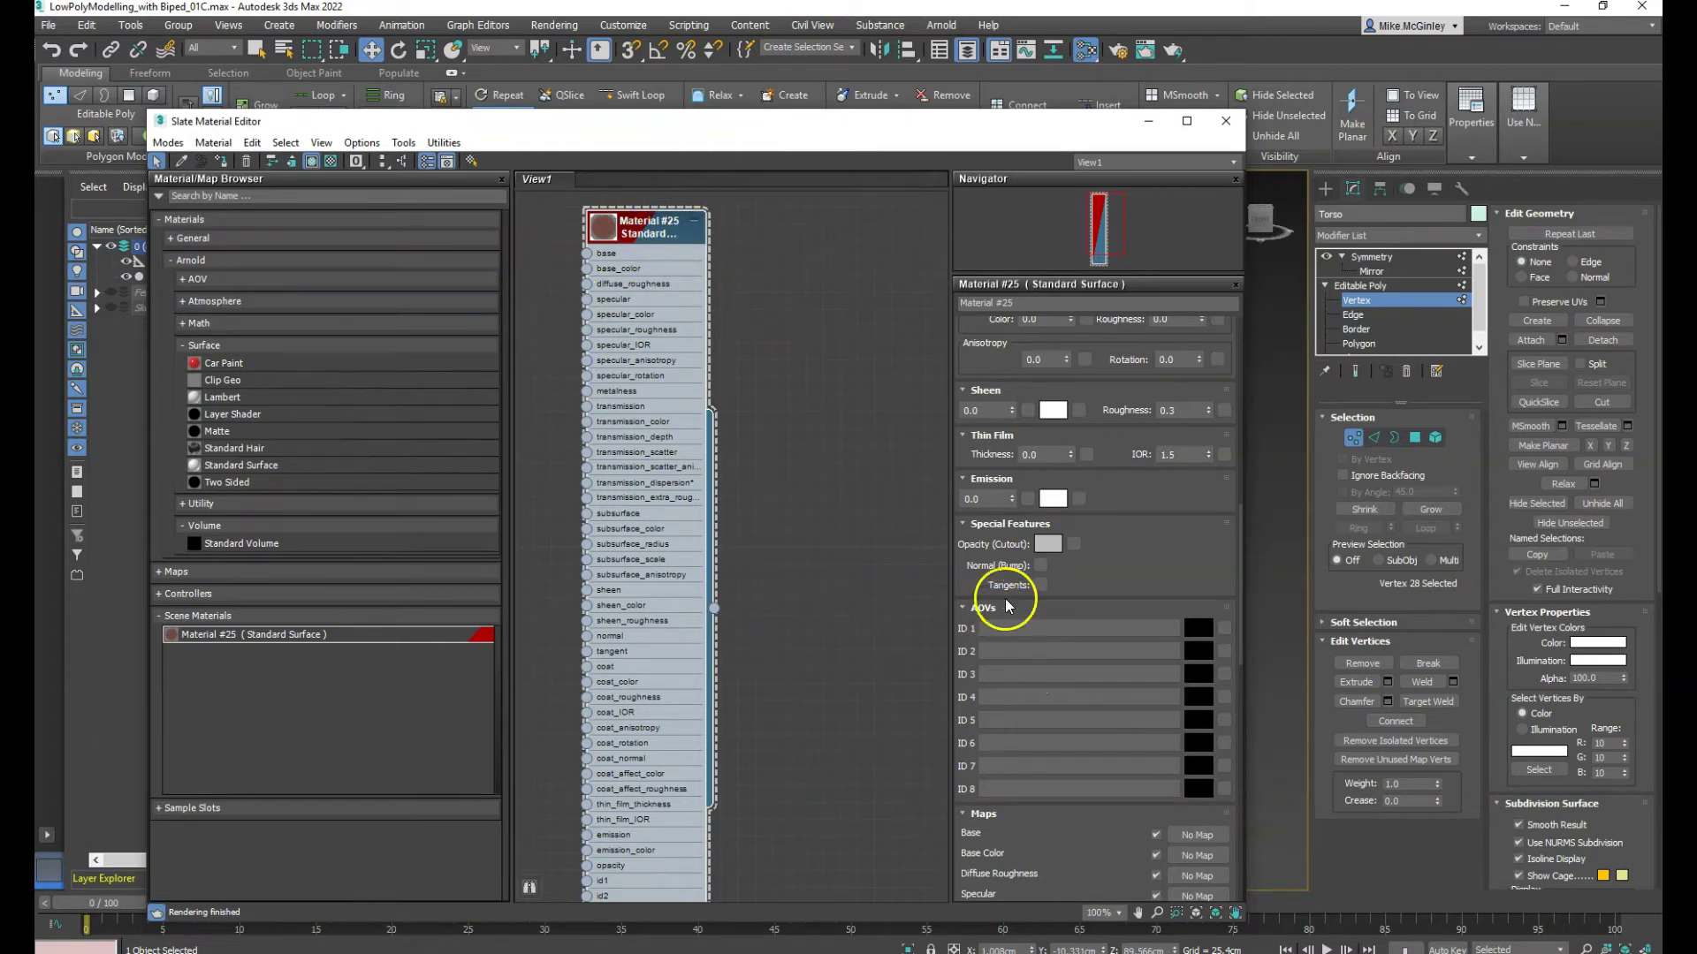
click(1048, 544)
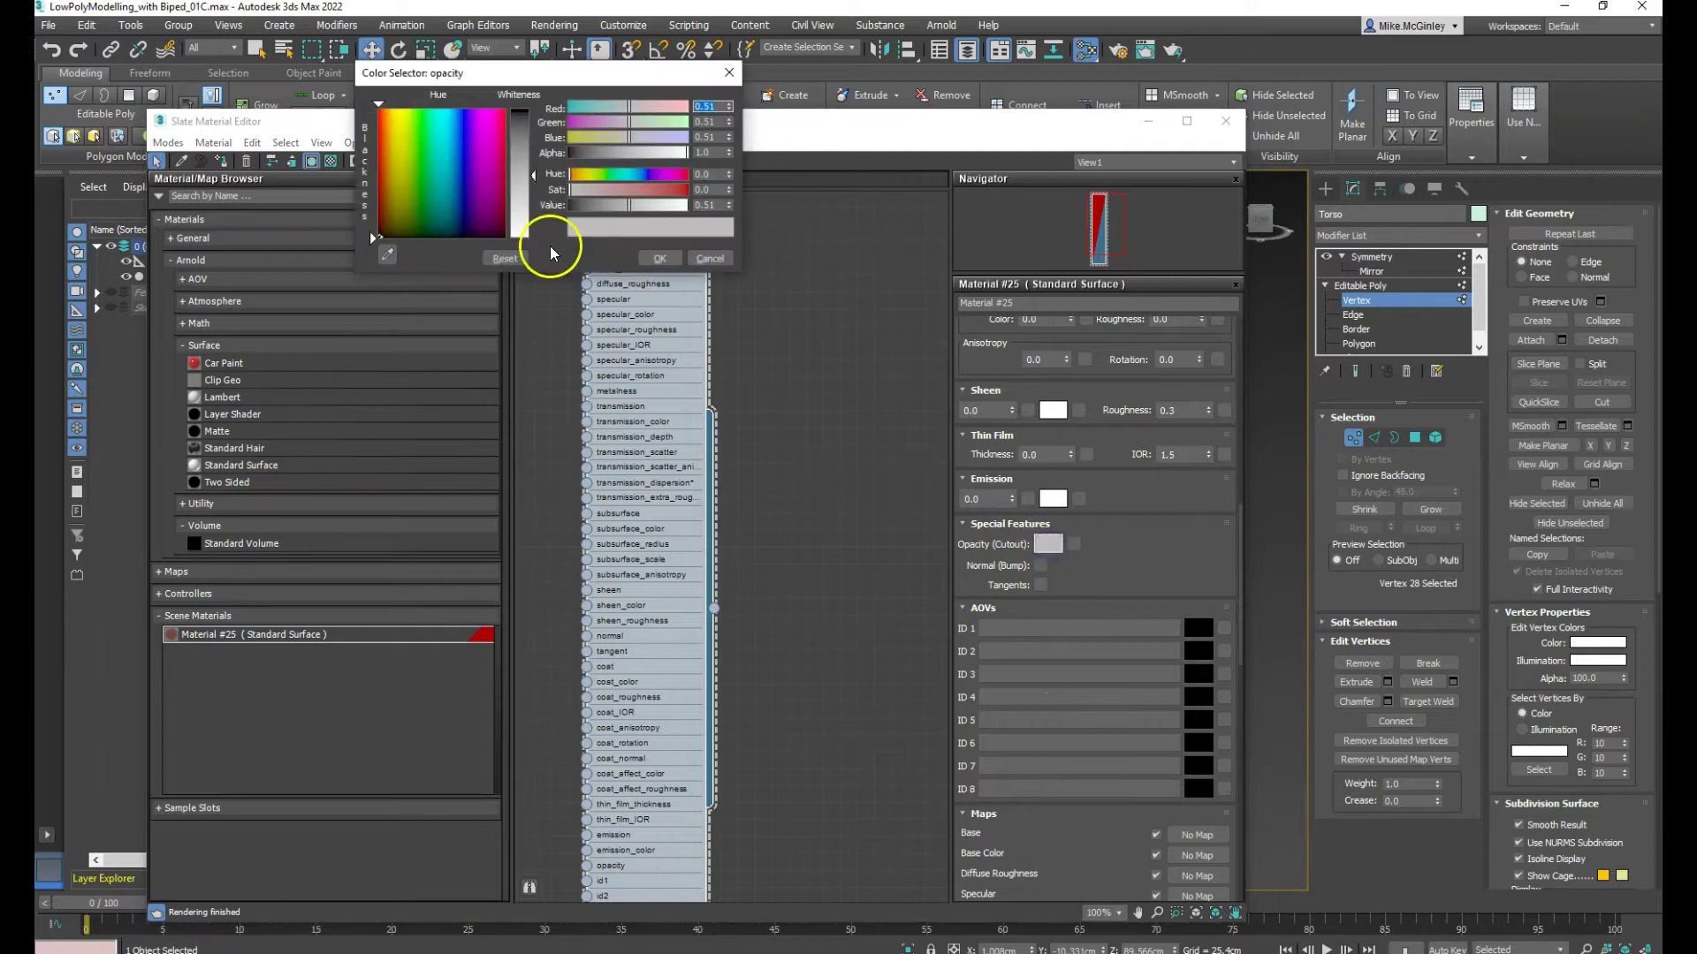
click(532, 237)
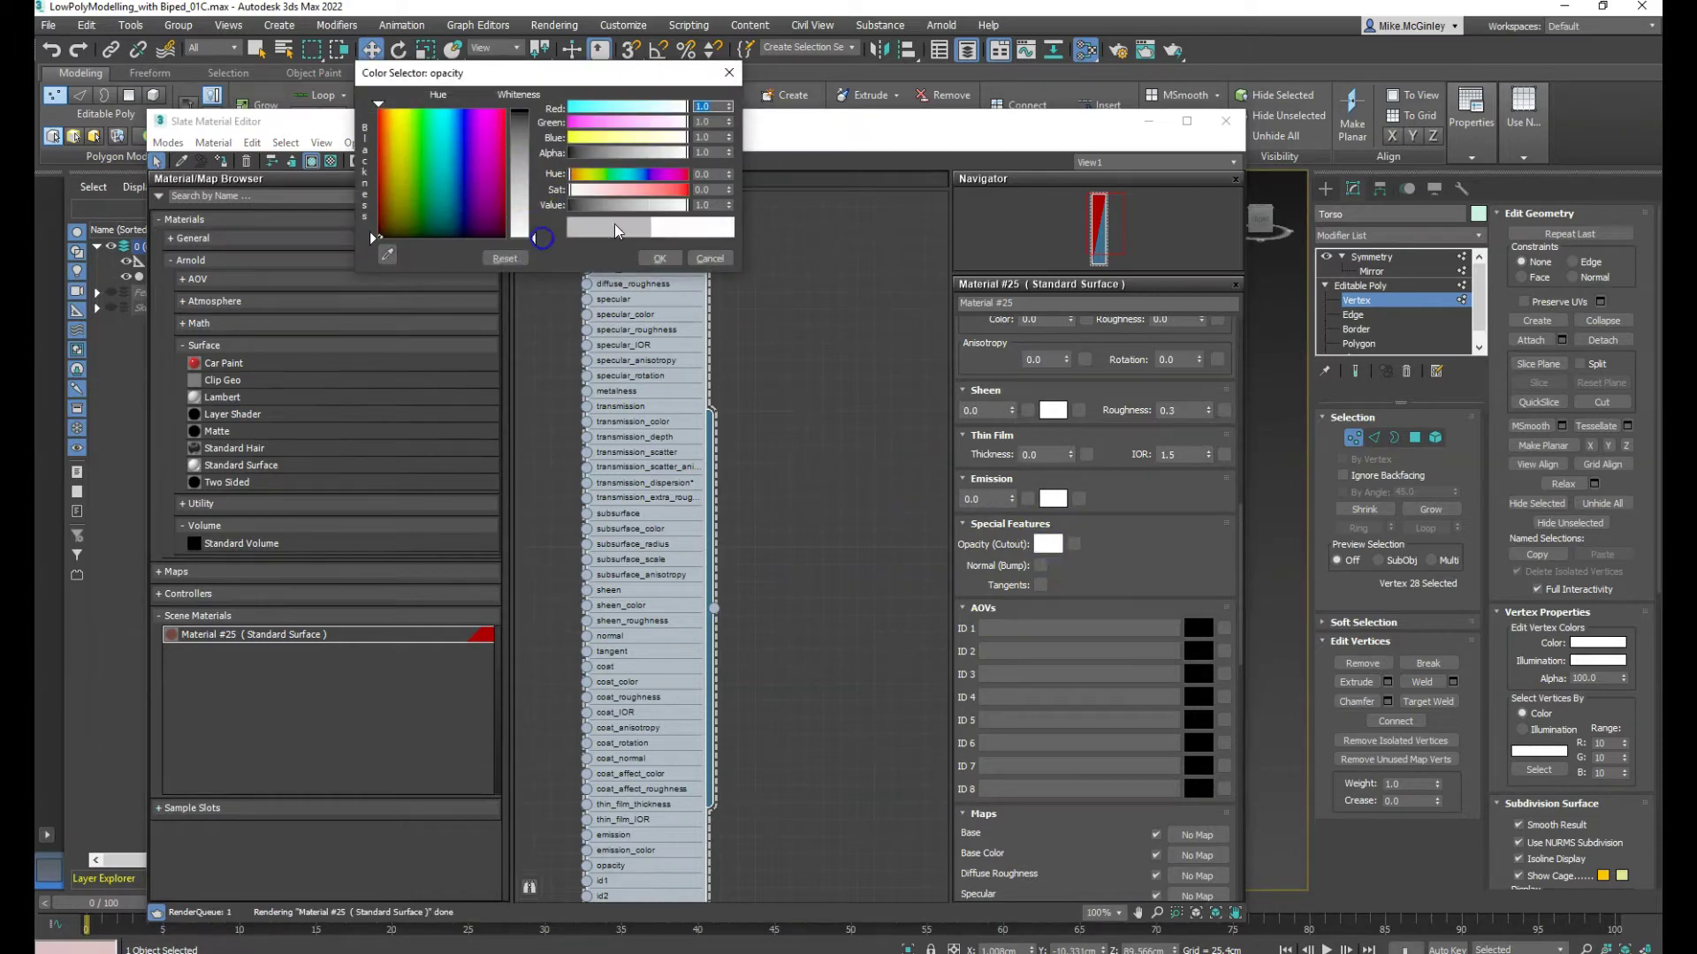
click(659, 258)
click(912, 148)
drag(835, 127, 1661, 181)
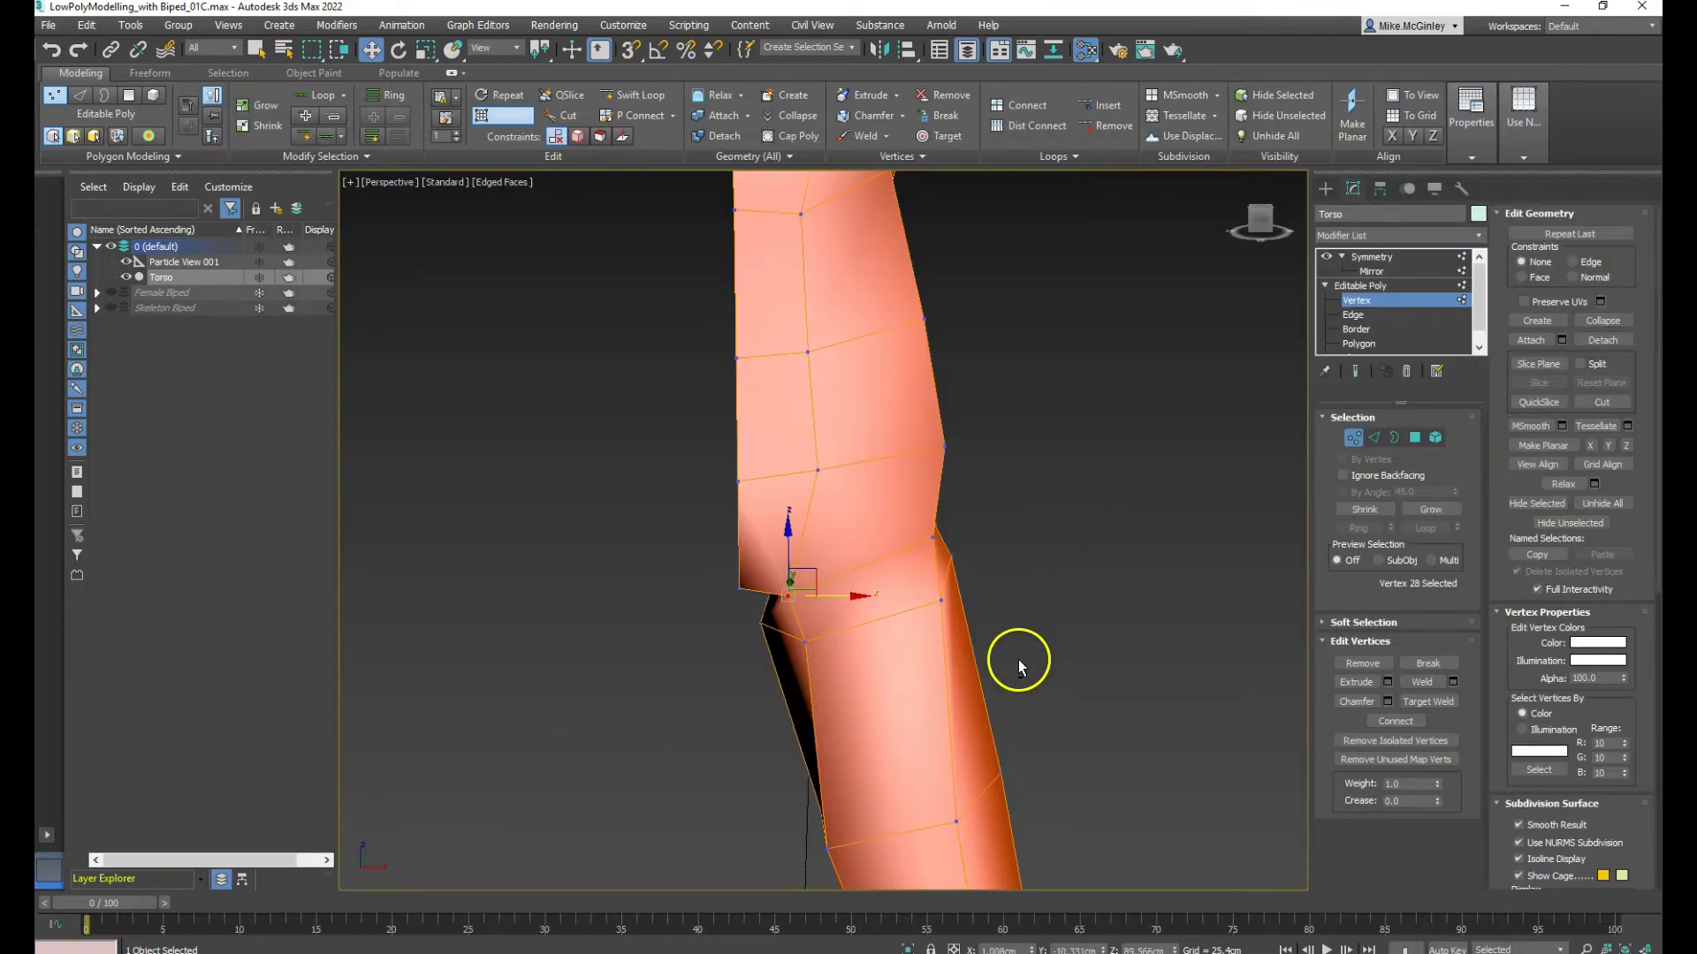
Reposition the vertices around the front of the hip just above and at the leg joint
alt+middle_drag(1018, 659, 954, 674)
click(954, 568)
drag(973, 549, 955, 554)
click(831, 475)
drag(852, 458, 841, 463)
click(959, 463)
Reposition the outer vertices of the hip joint, working around the side of the leg
alt+middle_drag(984, 474, 1091, 618)
click(1096, 572)
drag(1099, 569, 1187, 588)
alt+middle_drag(1188, 589, 1040, 619)
click(1004, 581)
drag(1028, 588, 990, 577)
alt+middle_drag(998, 581, 1137, 663)
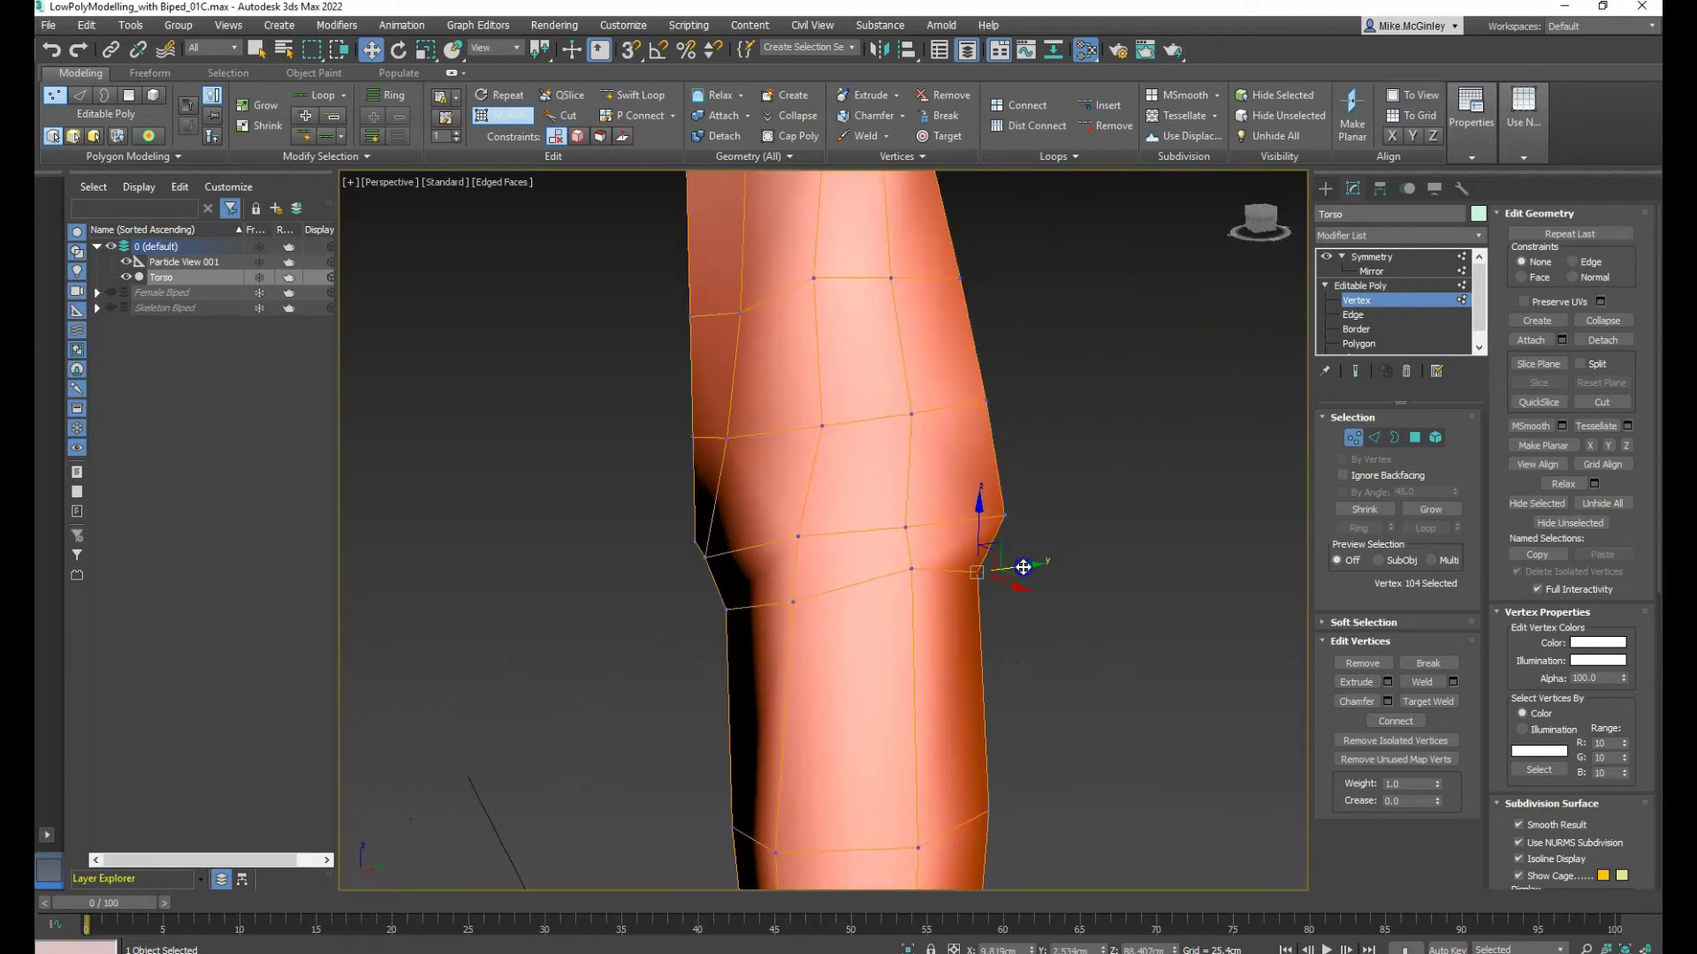
Move the outer hip vertex about 0.8 cm along X and adjust a crotch vertex at the torso's leg opening
alt+middle_drag(881, 636, 963, 626)
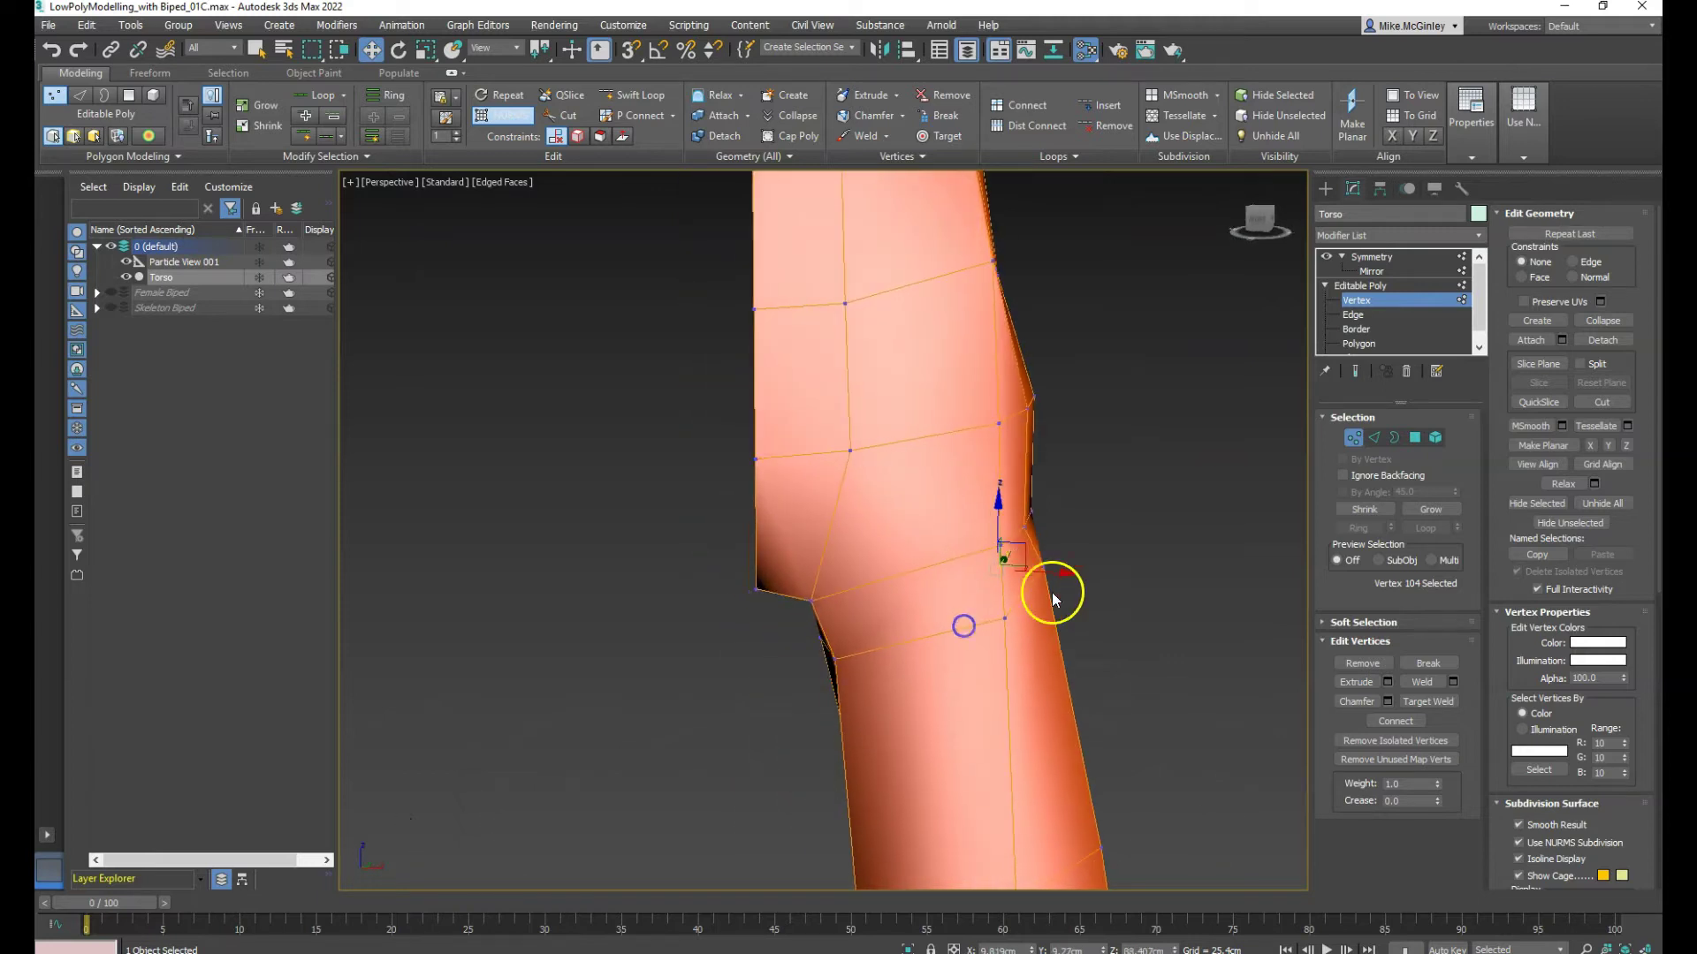
click(1029, 519)
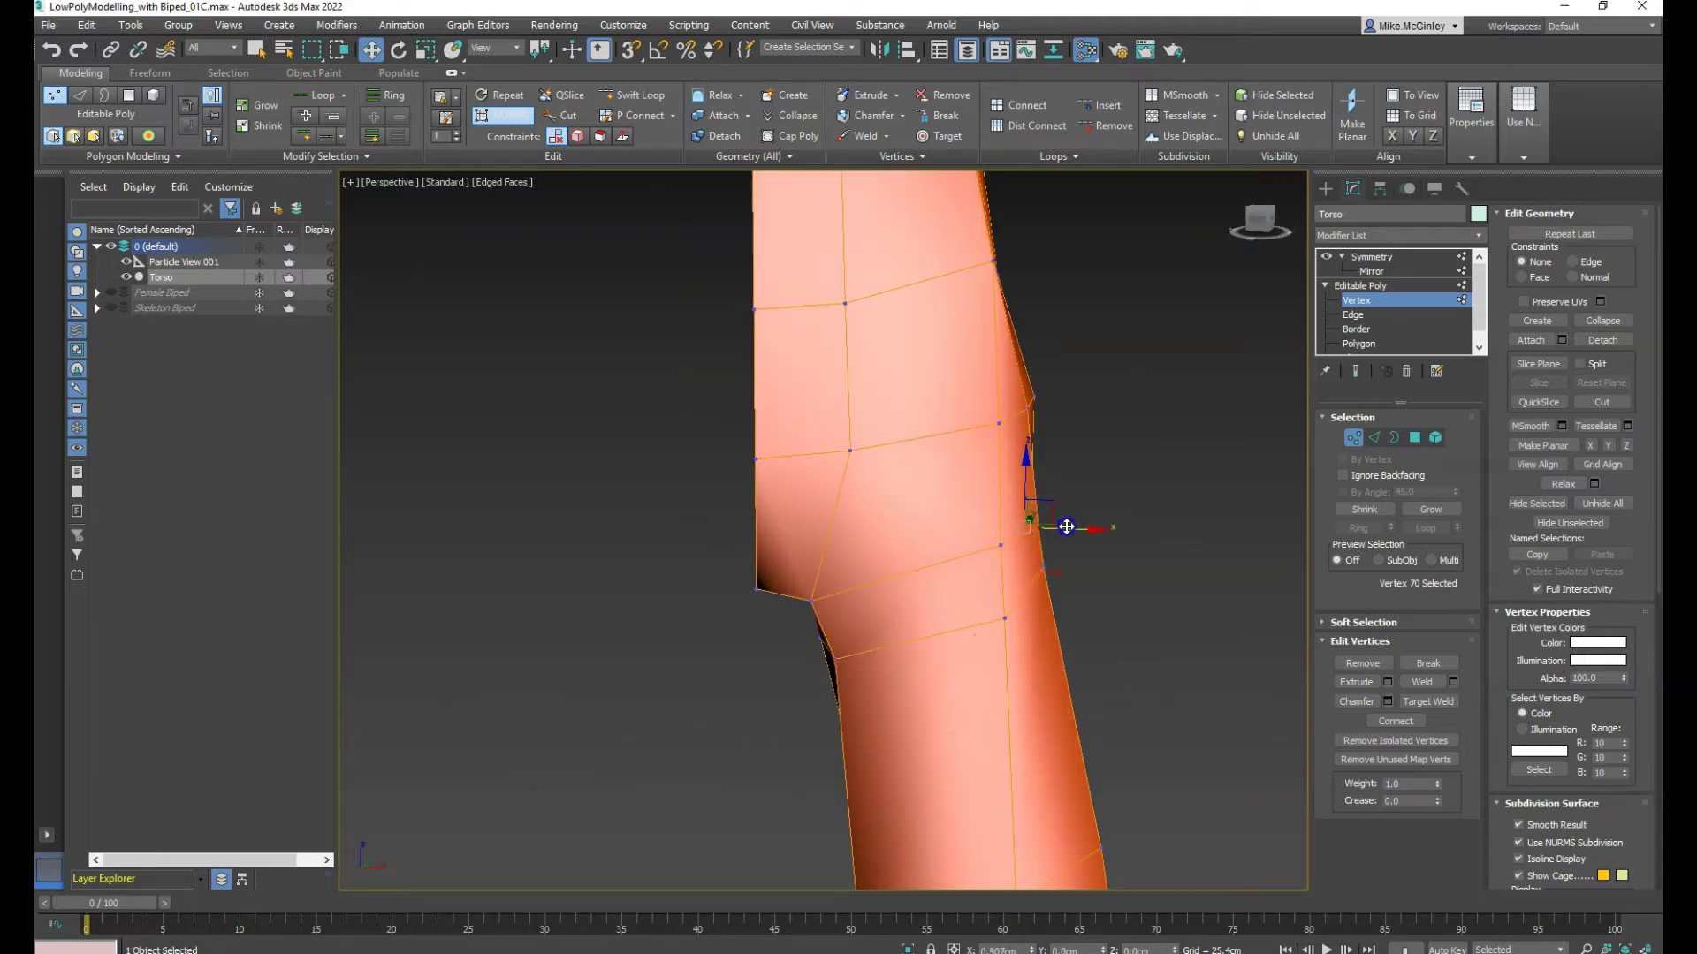
alt+middle_drag(1060, 527, 1003, 618)
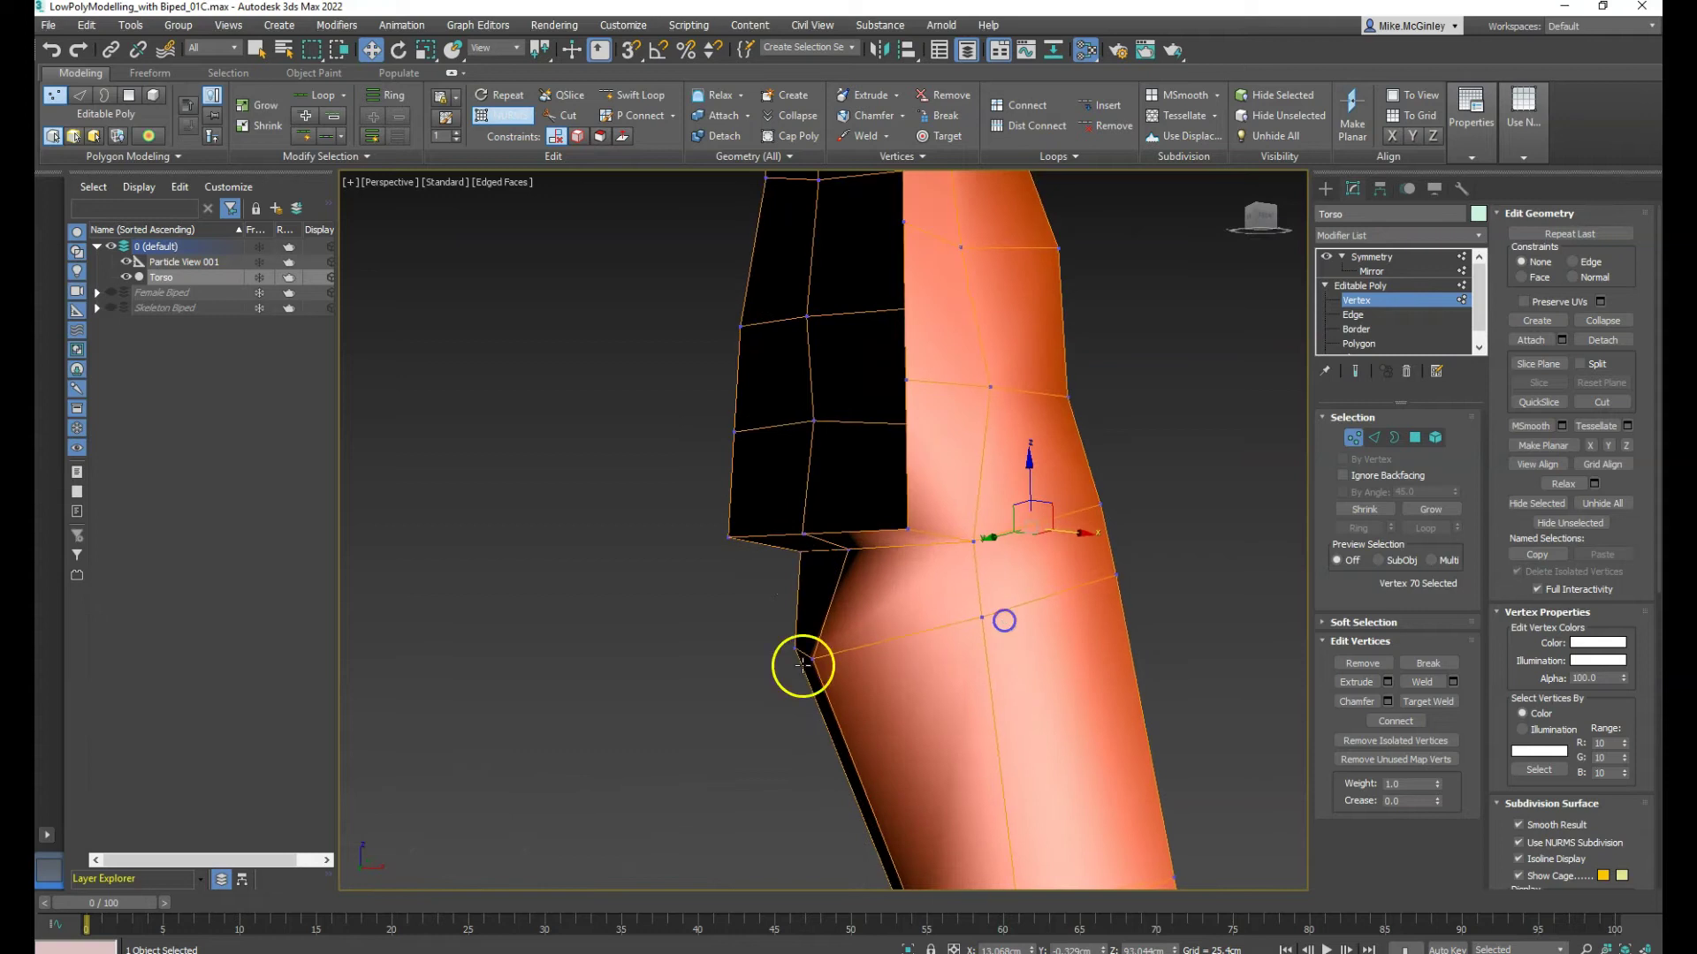
alt+middle_drag(908, 669, 862, 649)
click(831, 562)
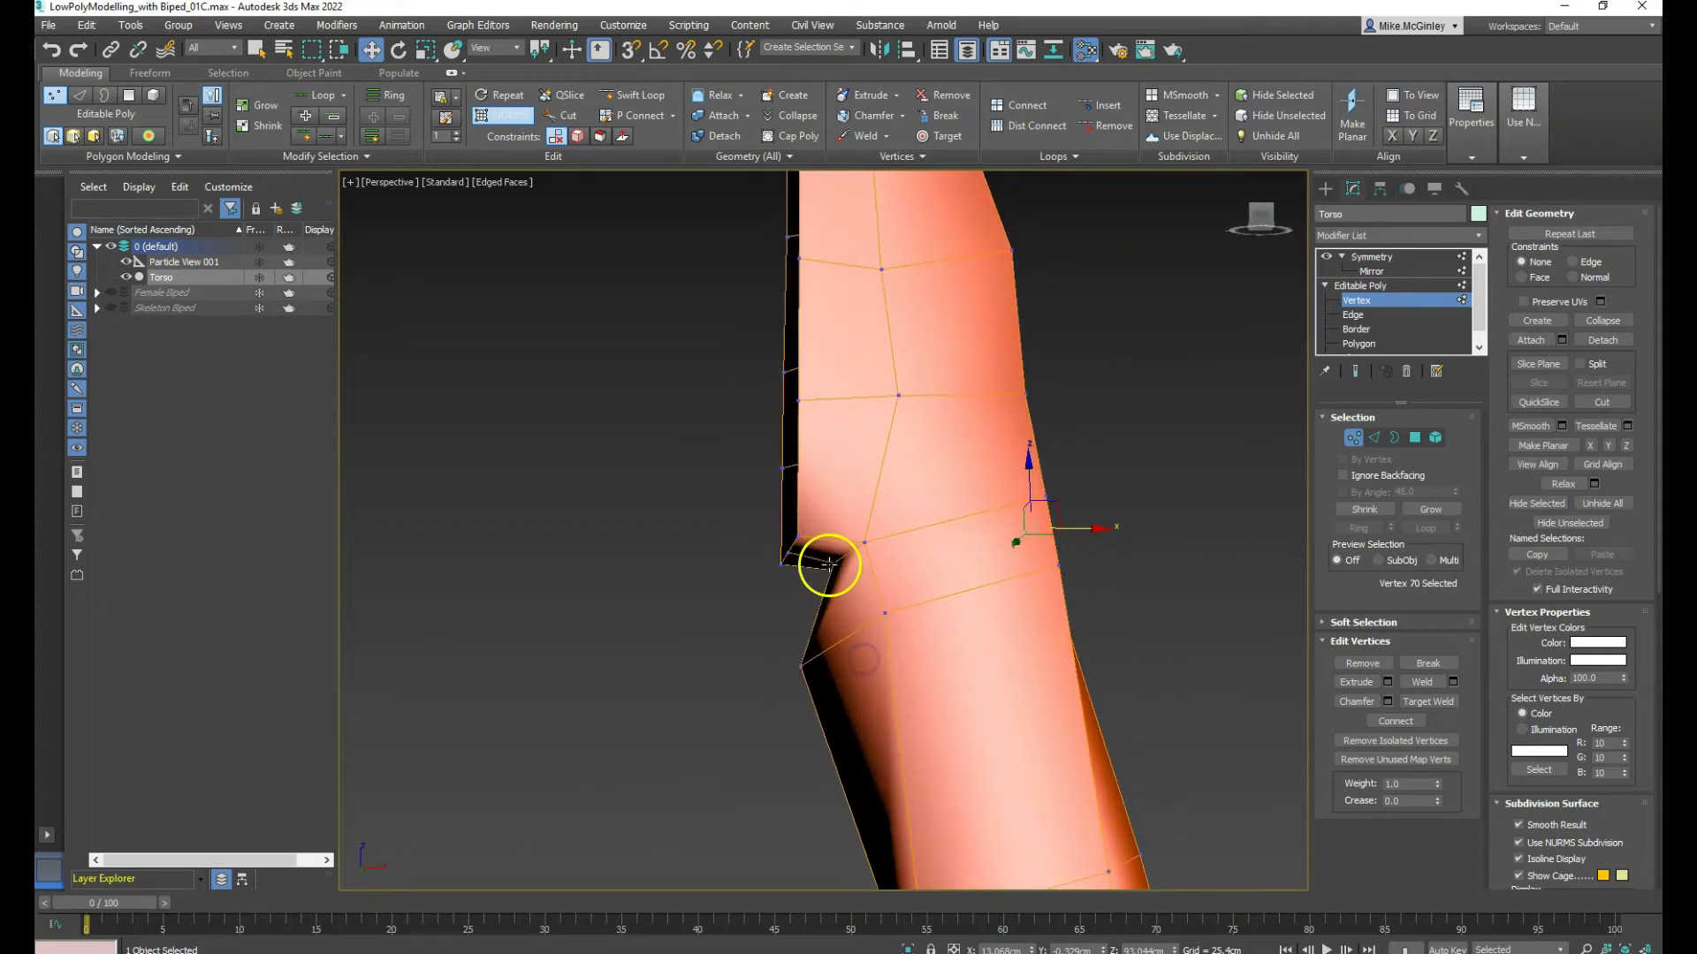
drag(866, 558, 846, 578)
Move the leg ring's inner-thigh vertex outward along X and select further joint vertices from the inner side of the leg
click(809, 659)
drag(843, 665, 861, 666)
alt+middle_drag(967, 712, 1076, 723)
click(961, 676)
click(740, 694)
alt+middle_drag(739, 694, 838, 689)
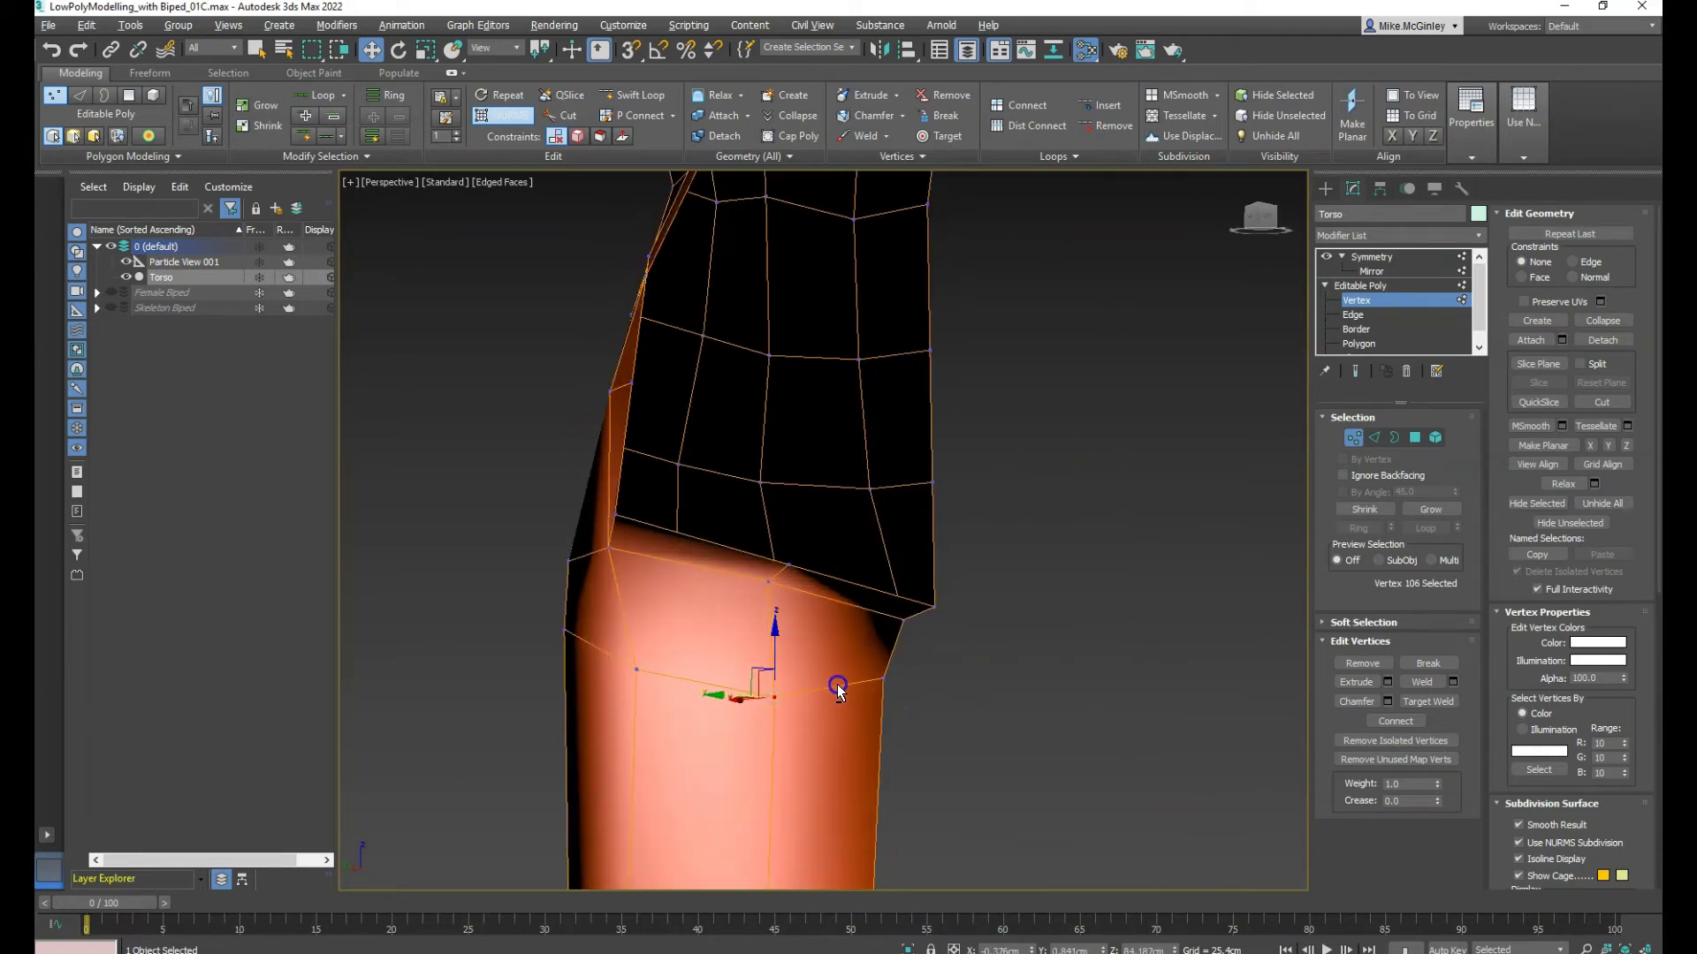
click(611, 552)
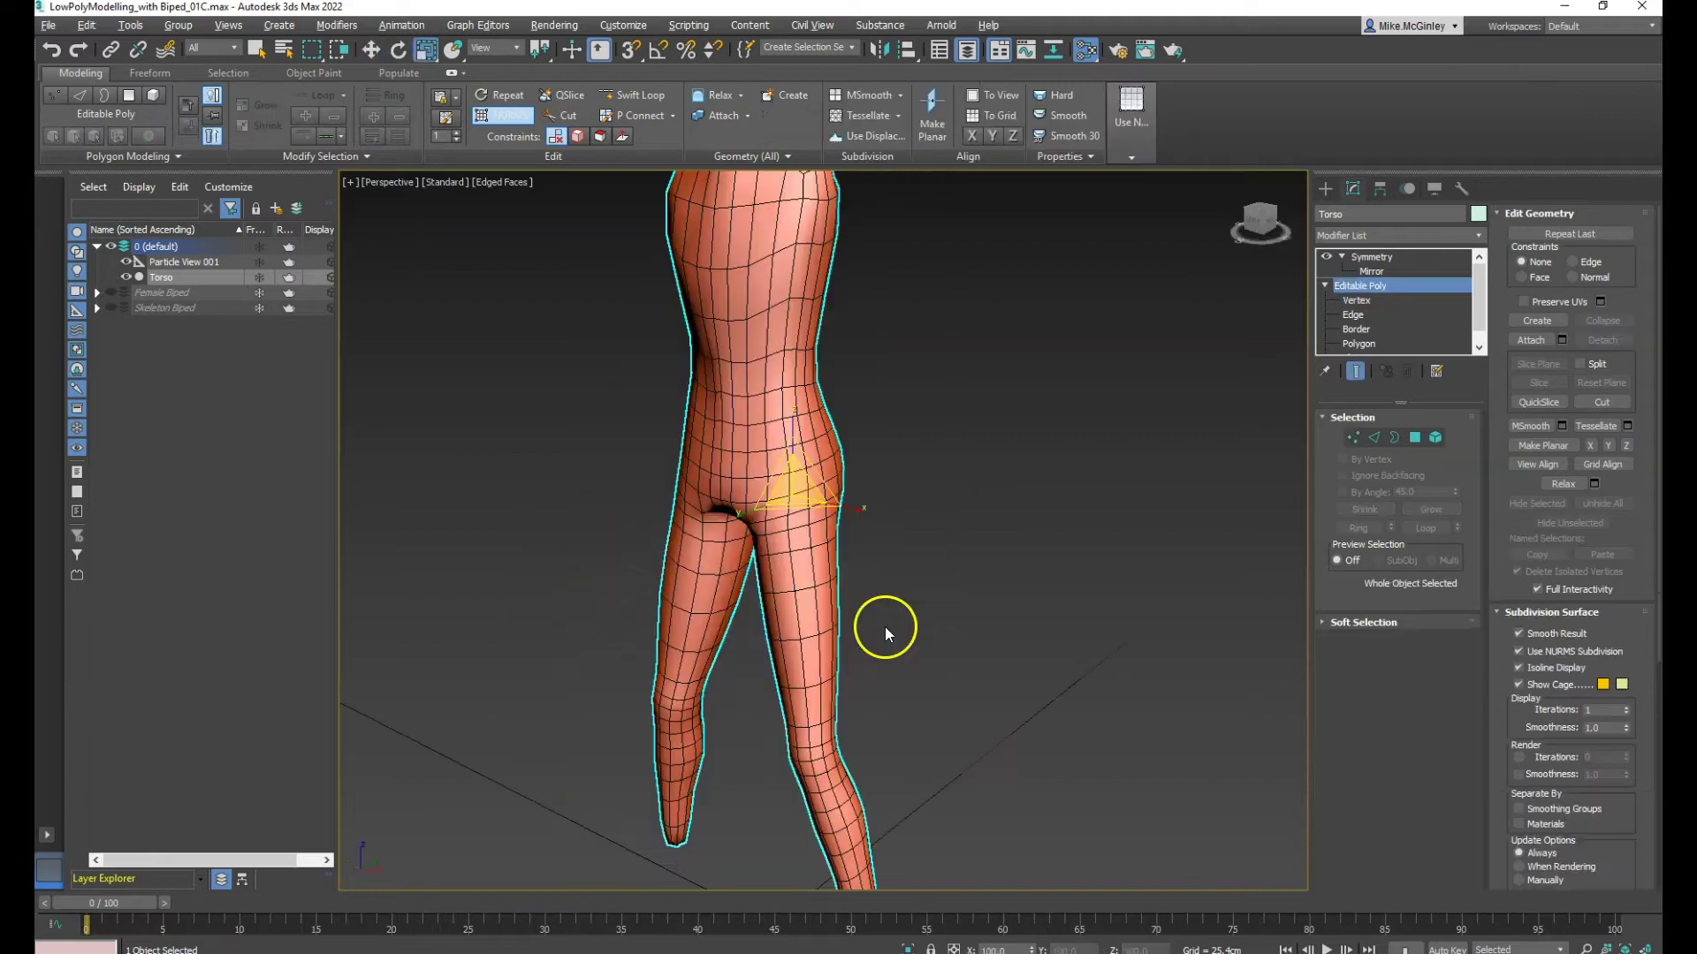
Examine the smoothed, mirrored body and set the NURMS display iterations to 0
alt+middle_drag(864, 595, 860, 634)
alt+middle_drag(804, 674, 854, 649)
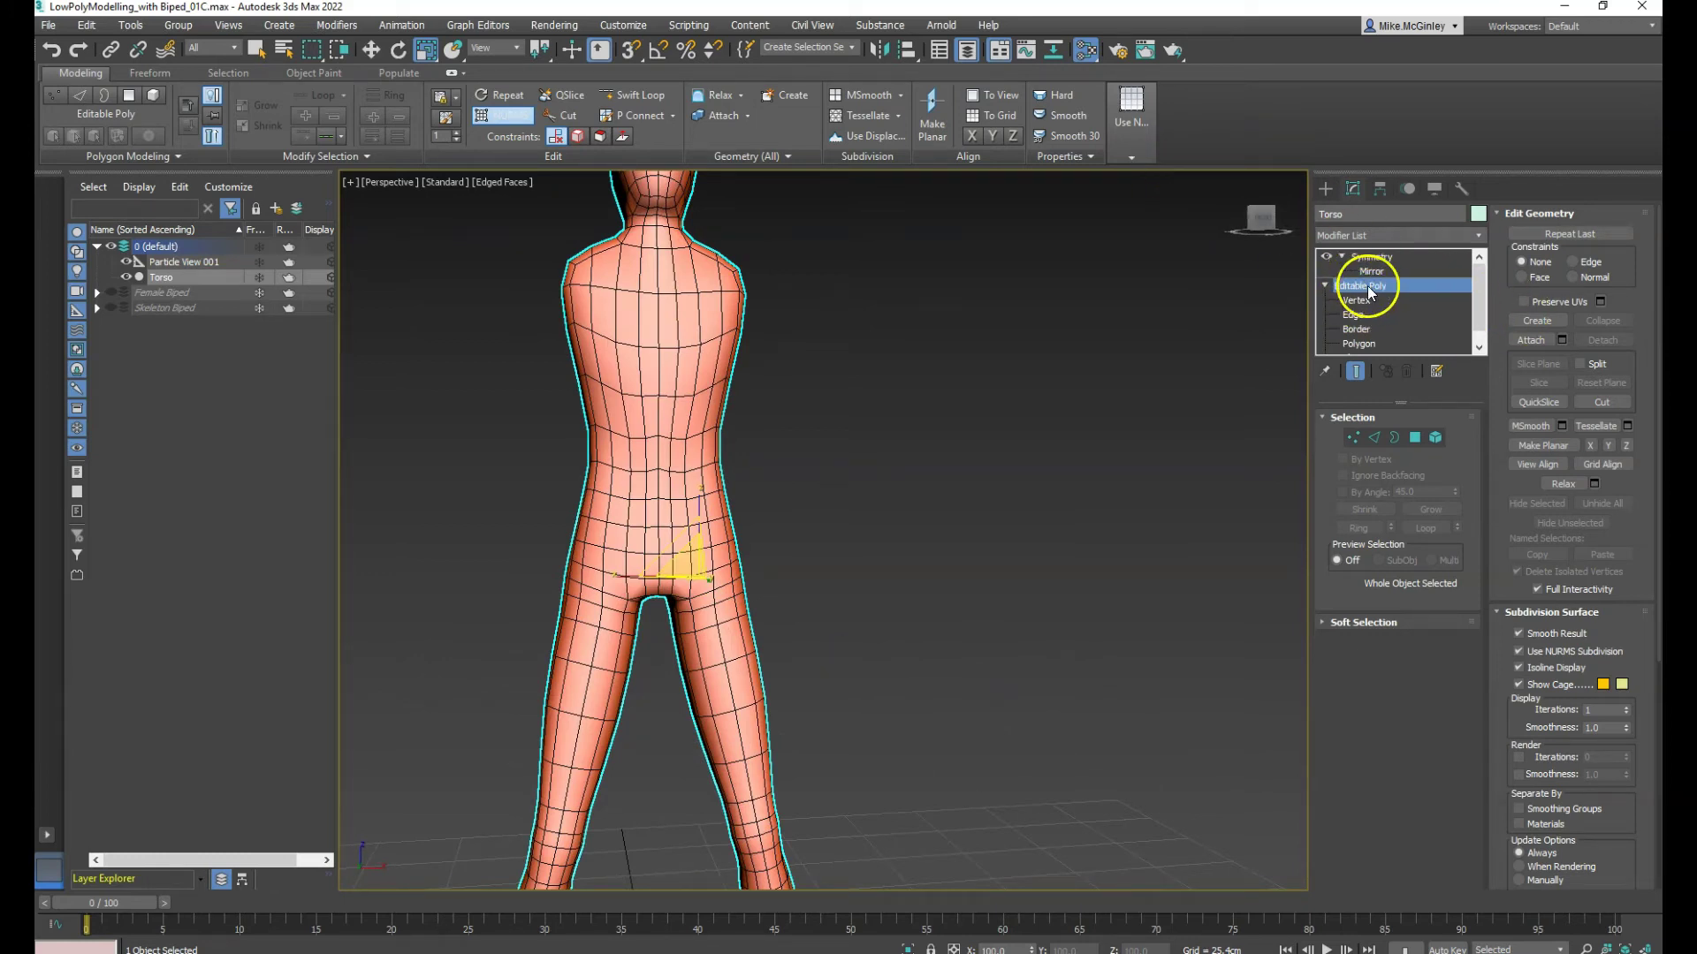
click(1128, 147)
click(1217, 180)
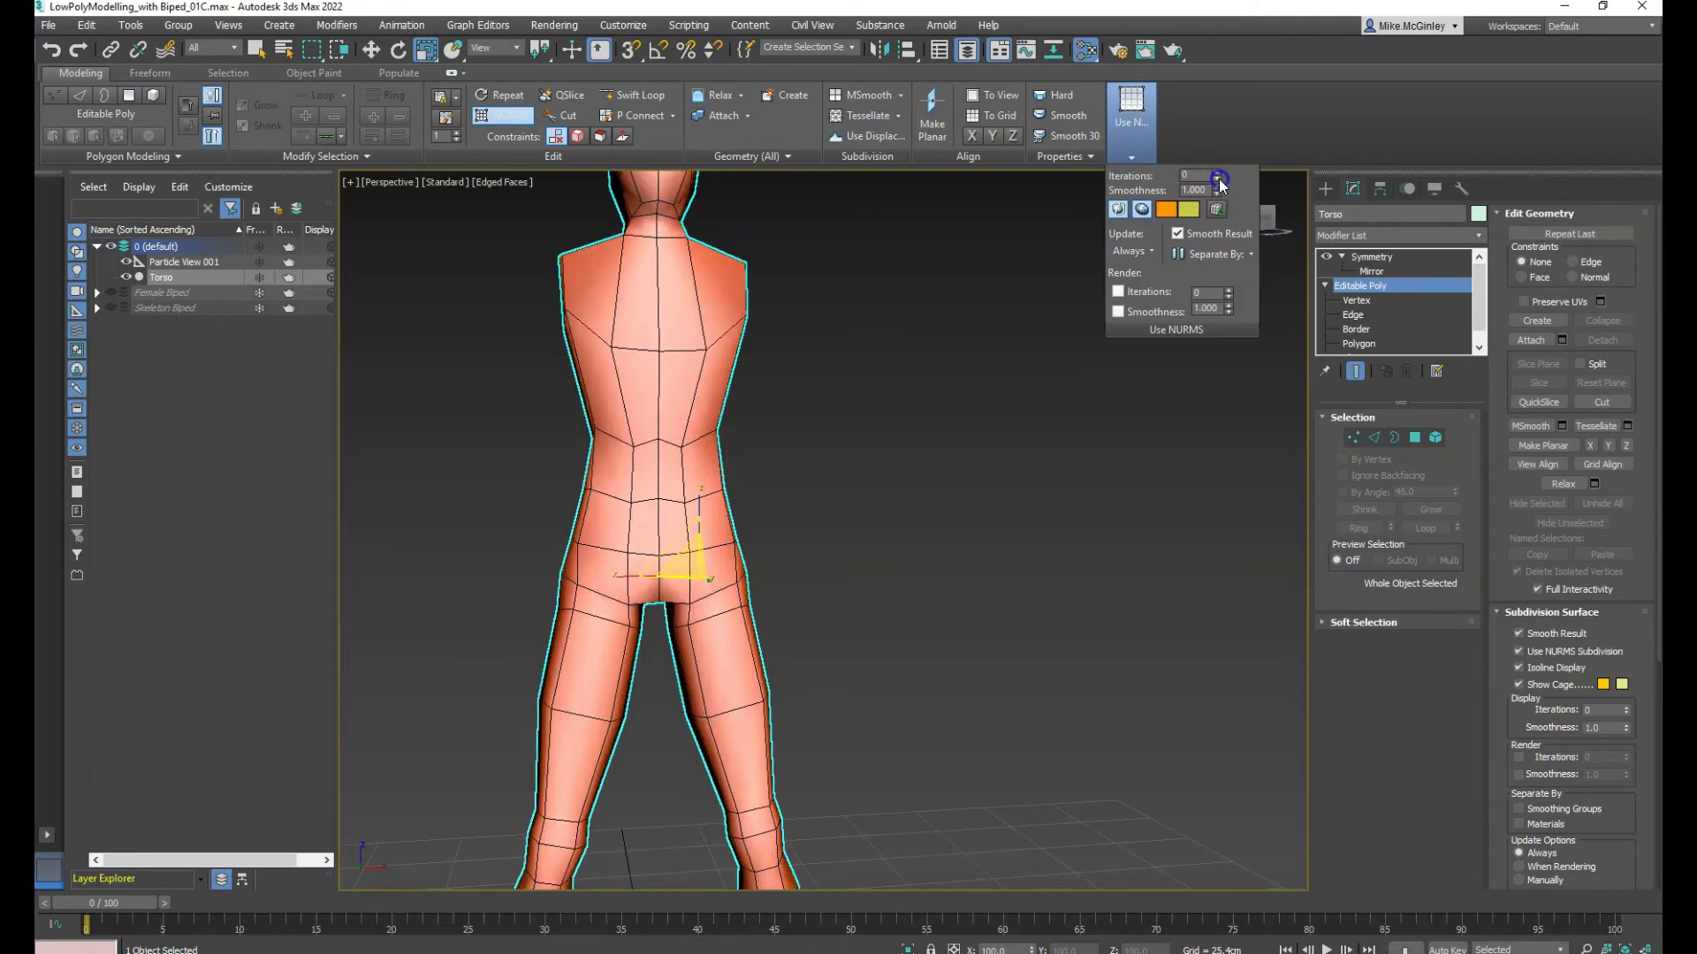
mouse_move(807, 545)
alt+middle_down()
mouse_move(821, 469)
mouse_move(746, 559)
mouse_move(777, 539)
alt+middle_up()
Reposition the front crotch vertices at the vertex level, shifting the centre-line one about 1.4 cm along Y
click(1350, 300)
alt+middle_drag(1223, 376, 618, 645)
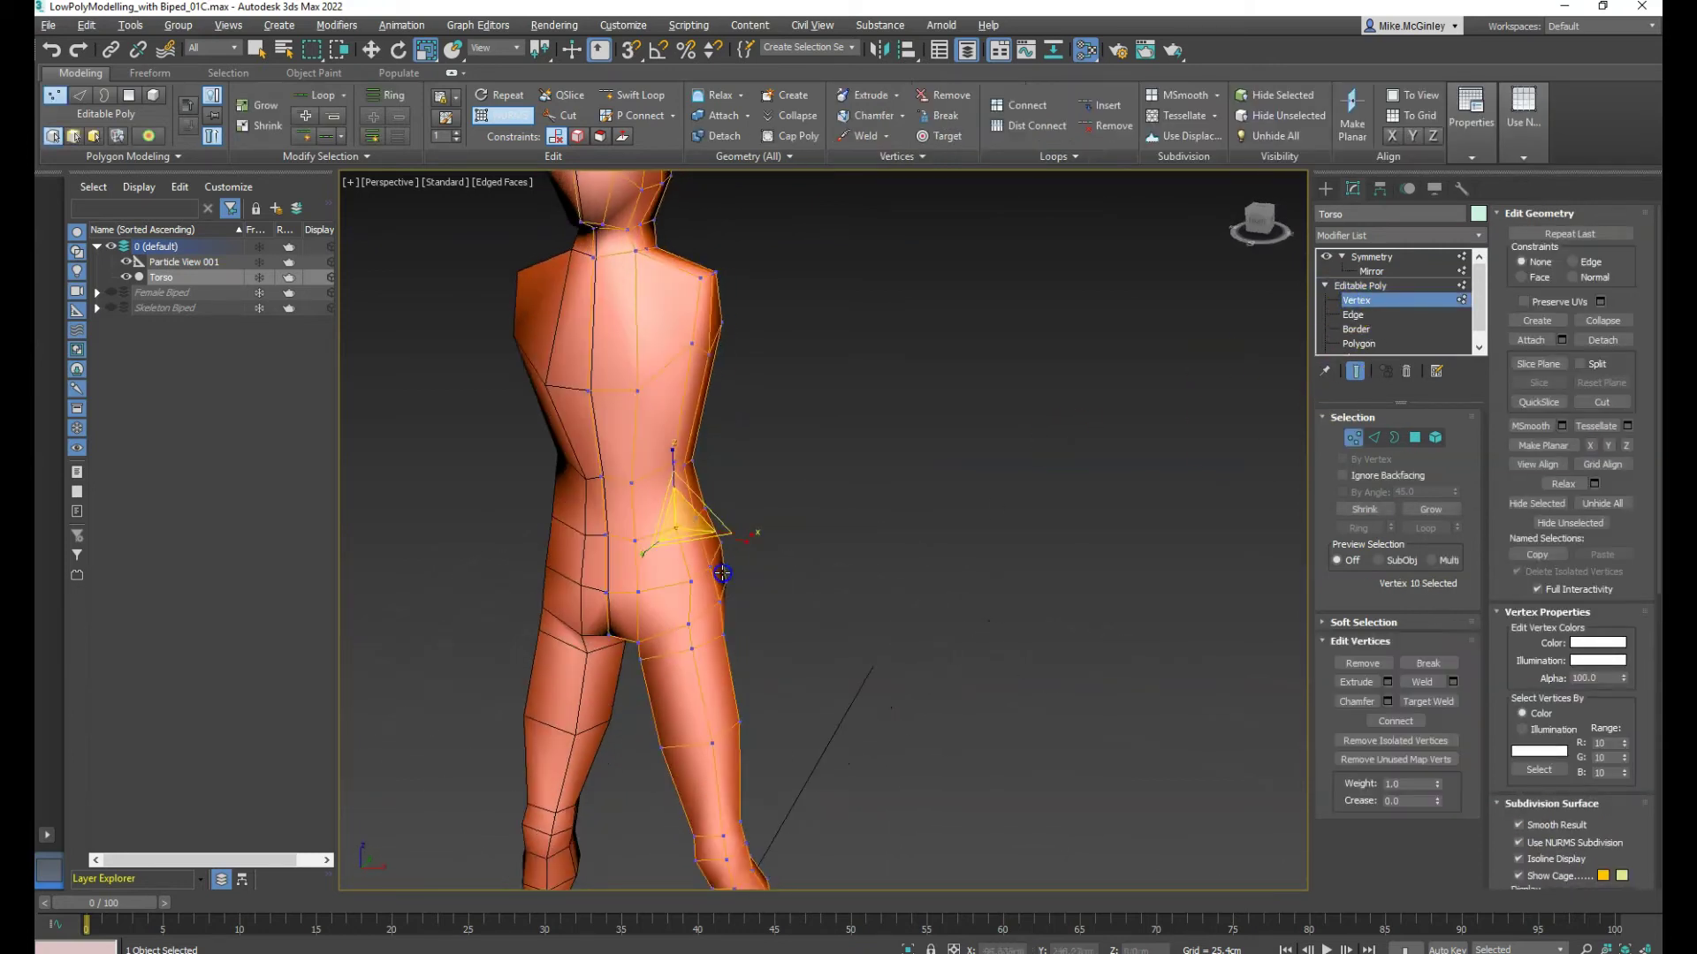
click(627, 645)
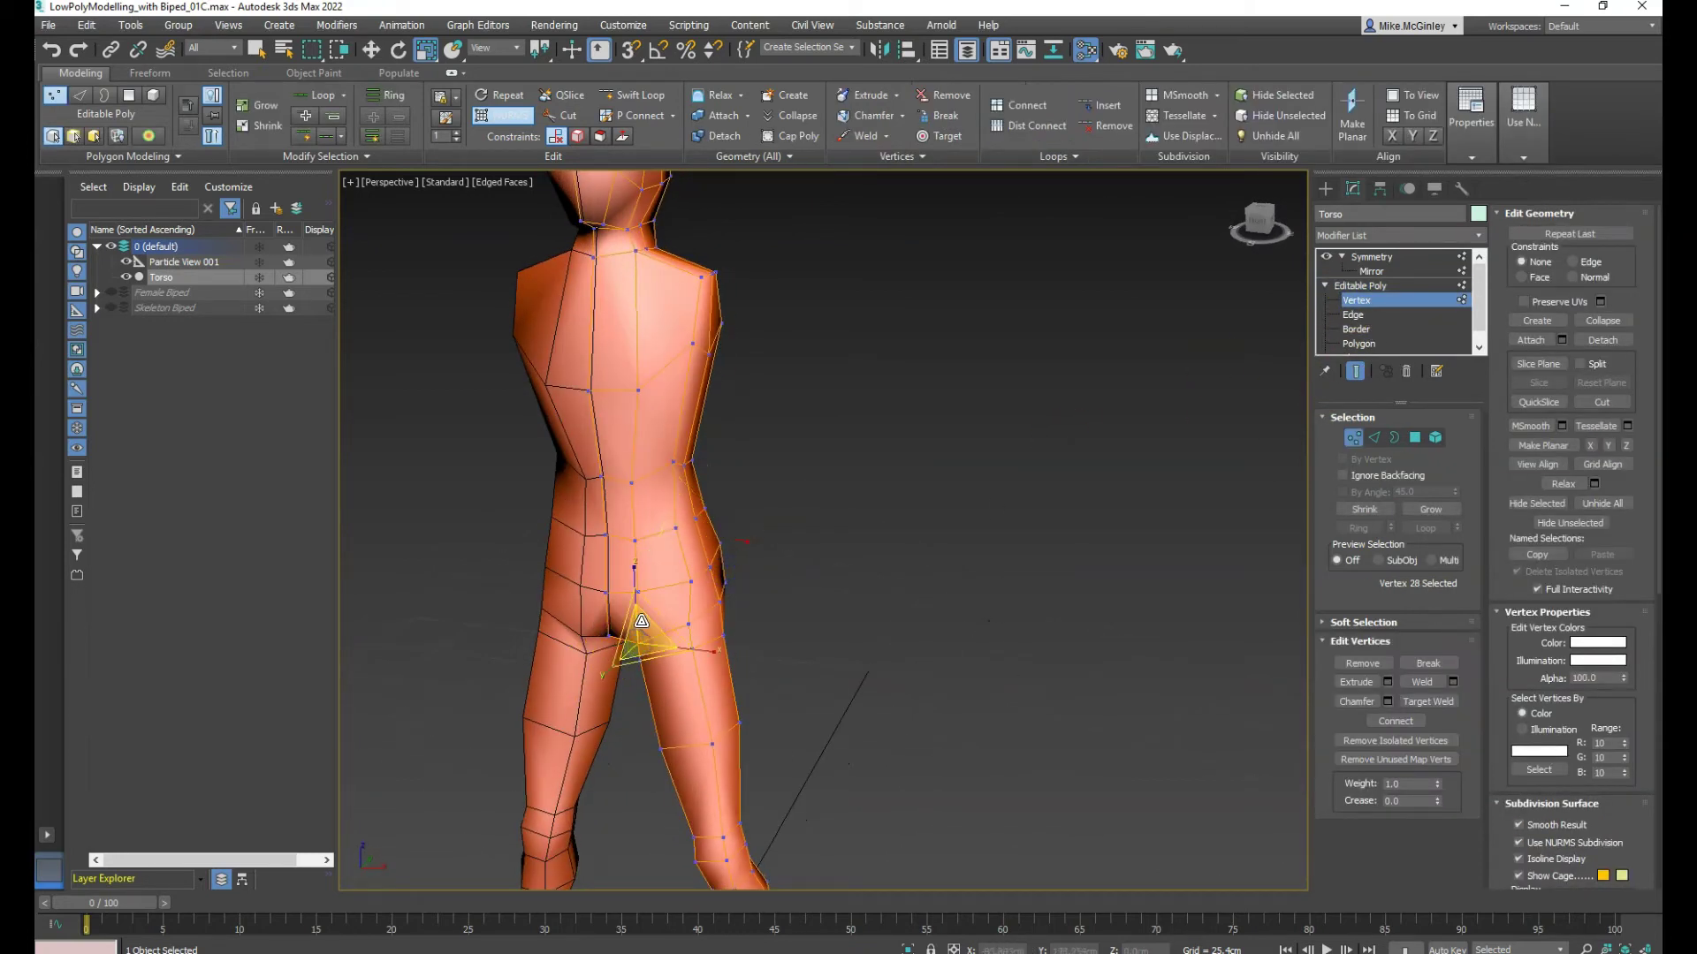
key(w)
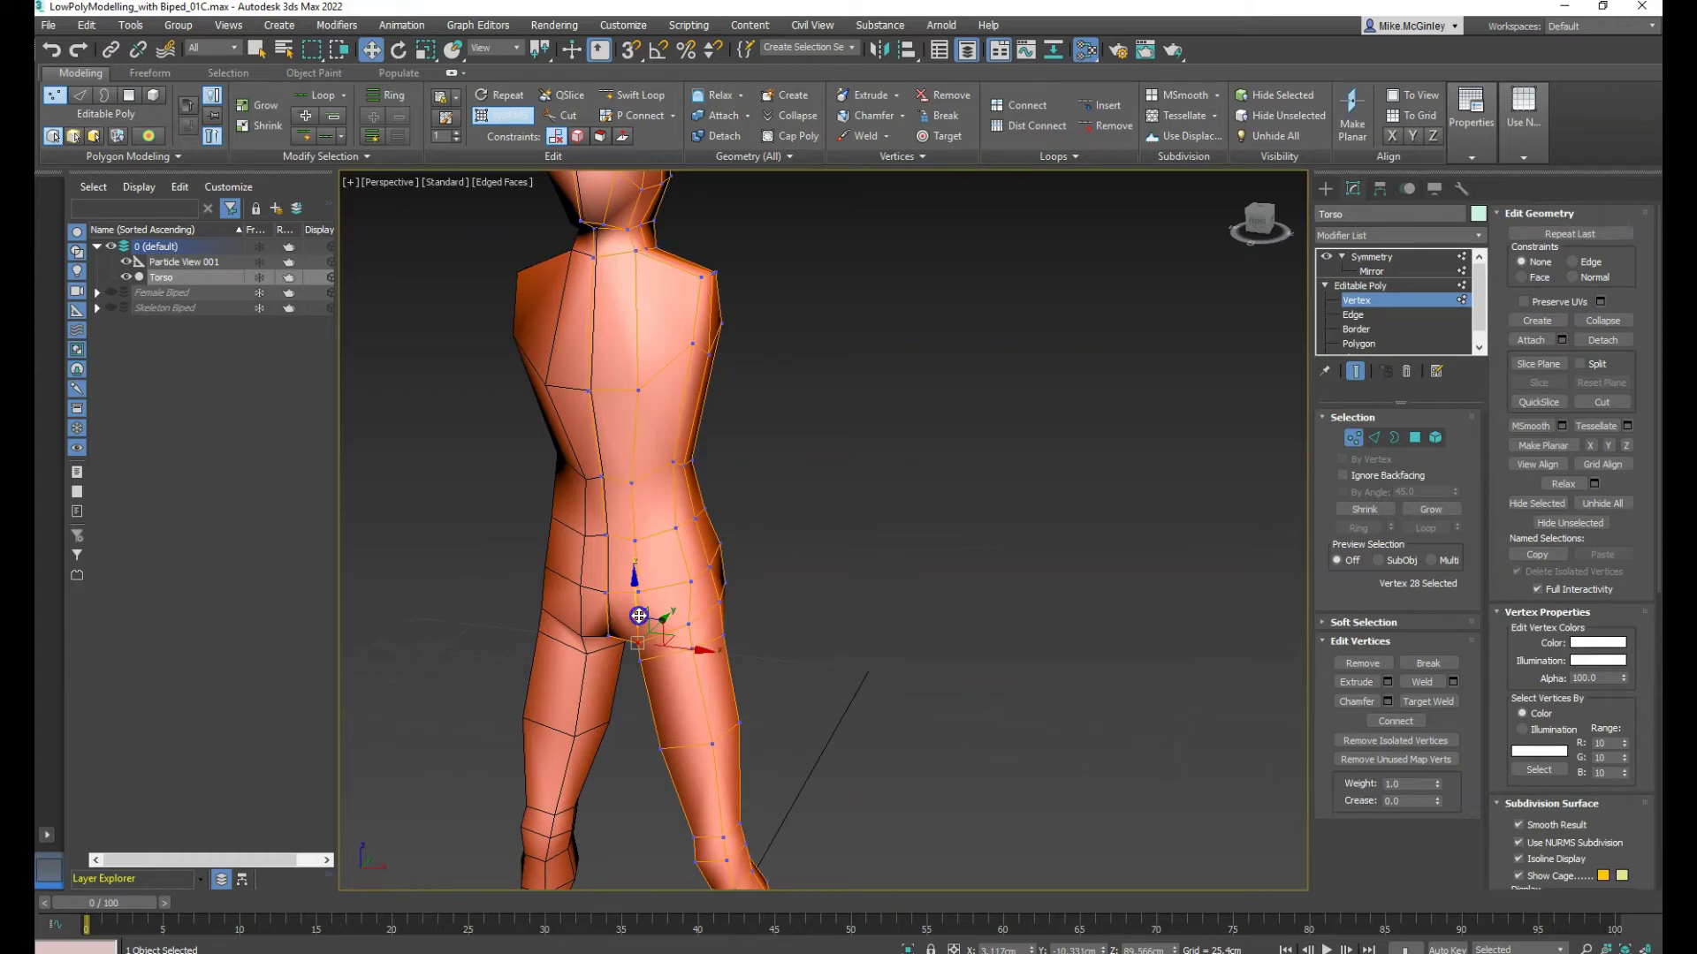
alt+middle_drag(638, 611, 607, 661)
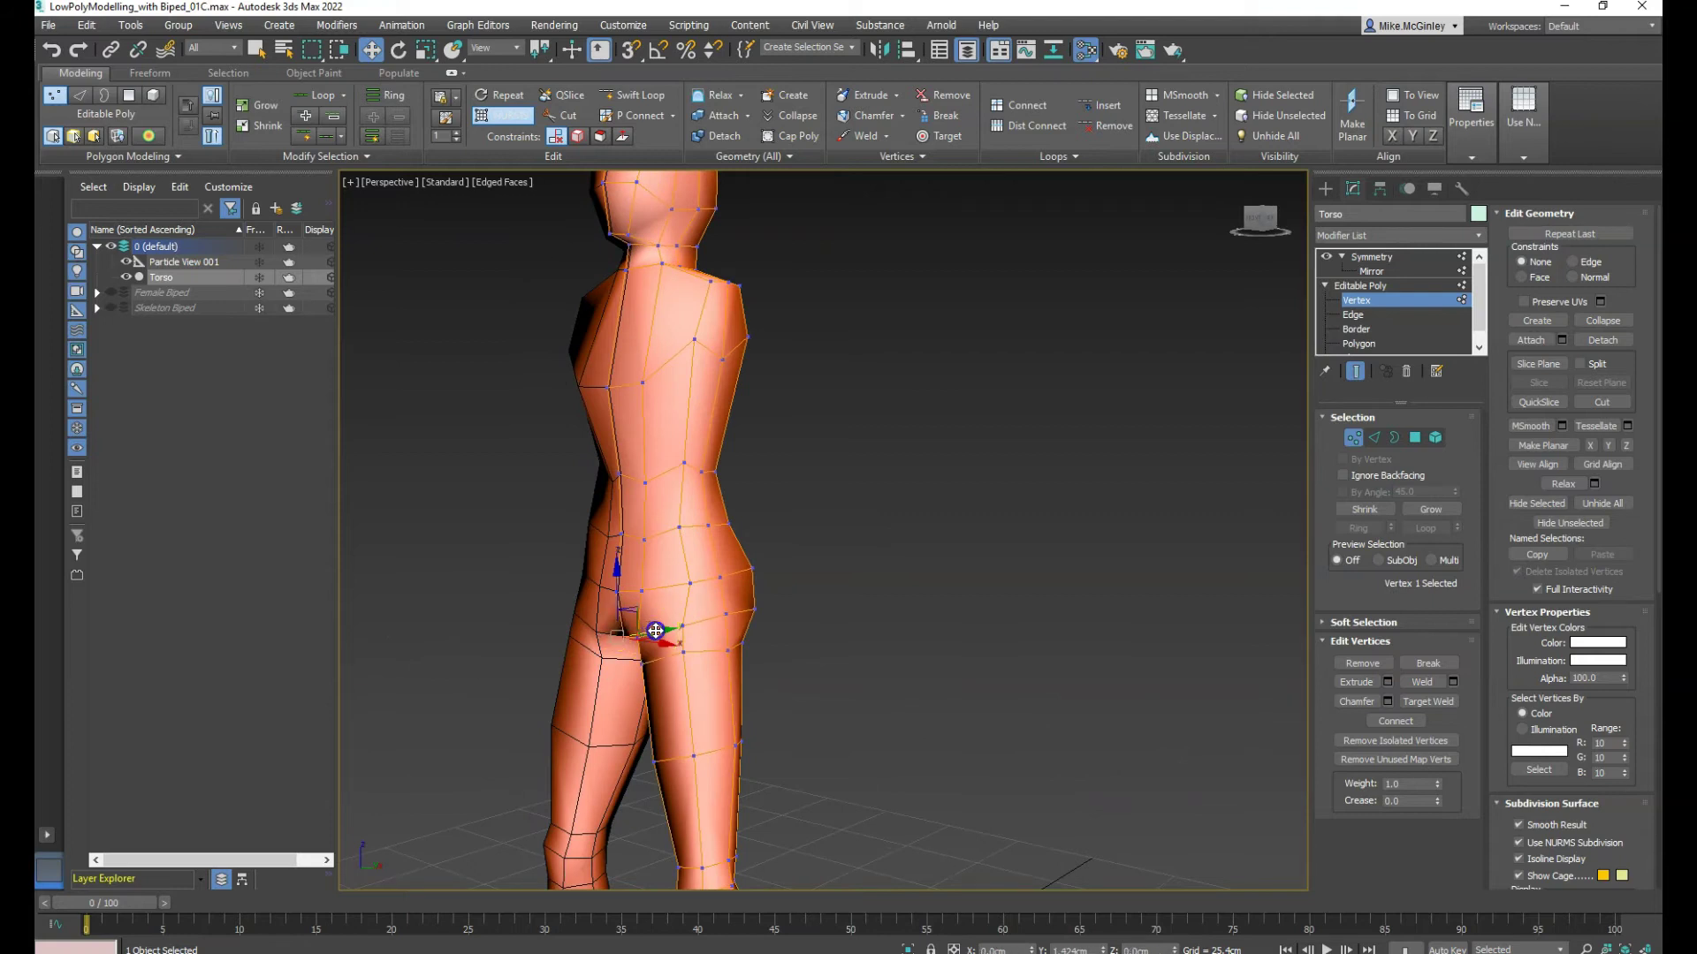
alt+middle_drag(652, 630, 773, 575)
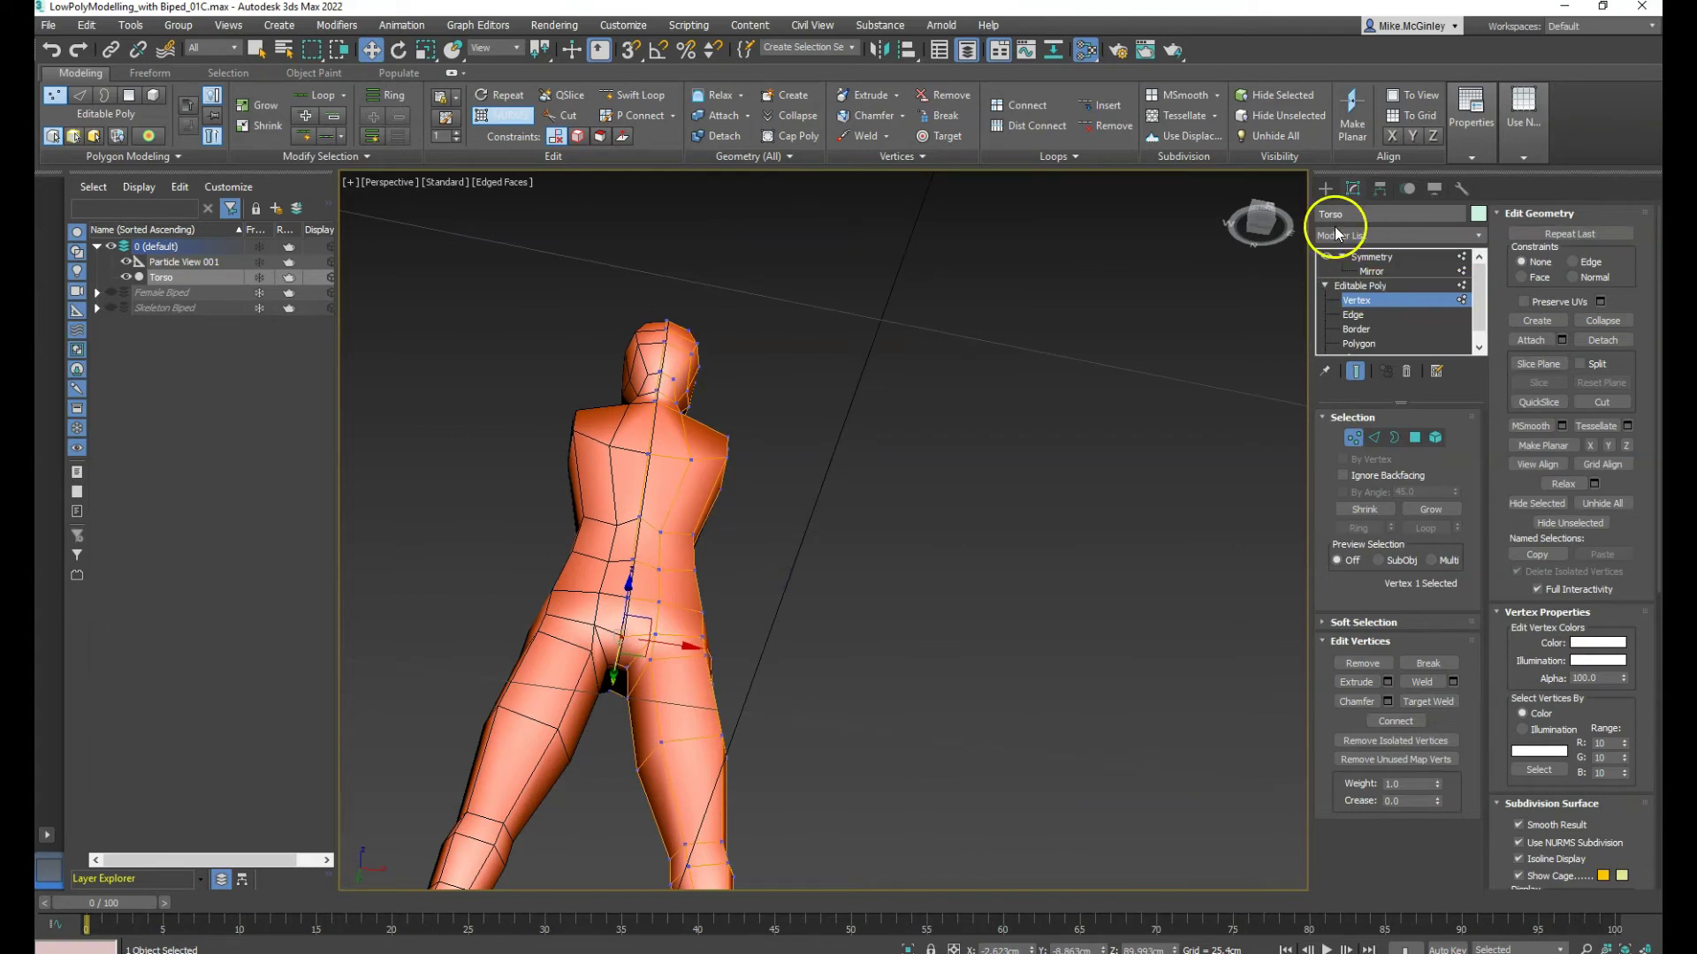
Set the NURMS display iterations to 2 and examine the smoothed crotch, thighs and legs from several angles
click(1526, 152)
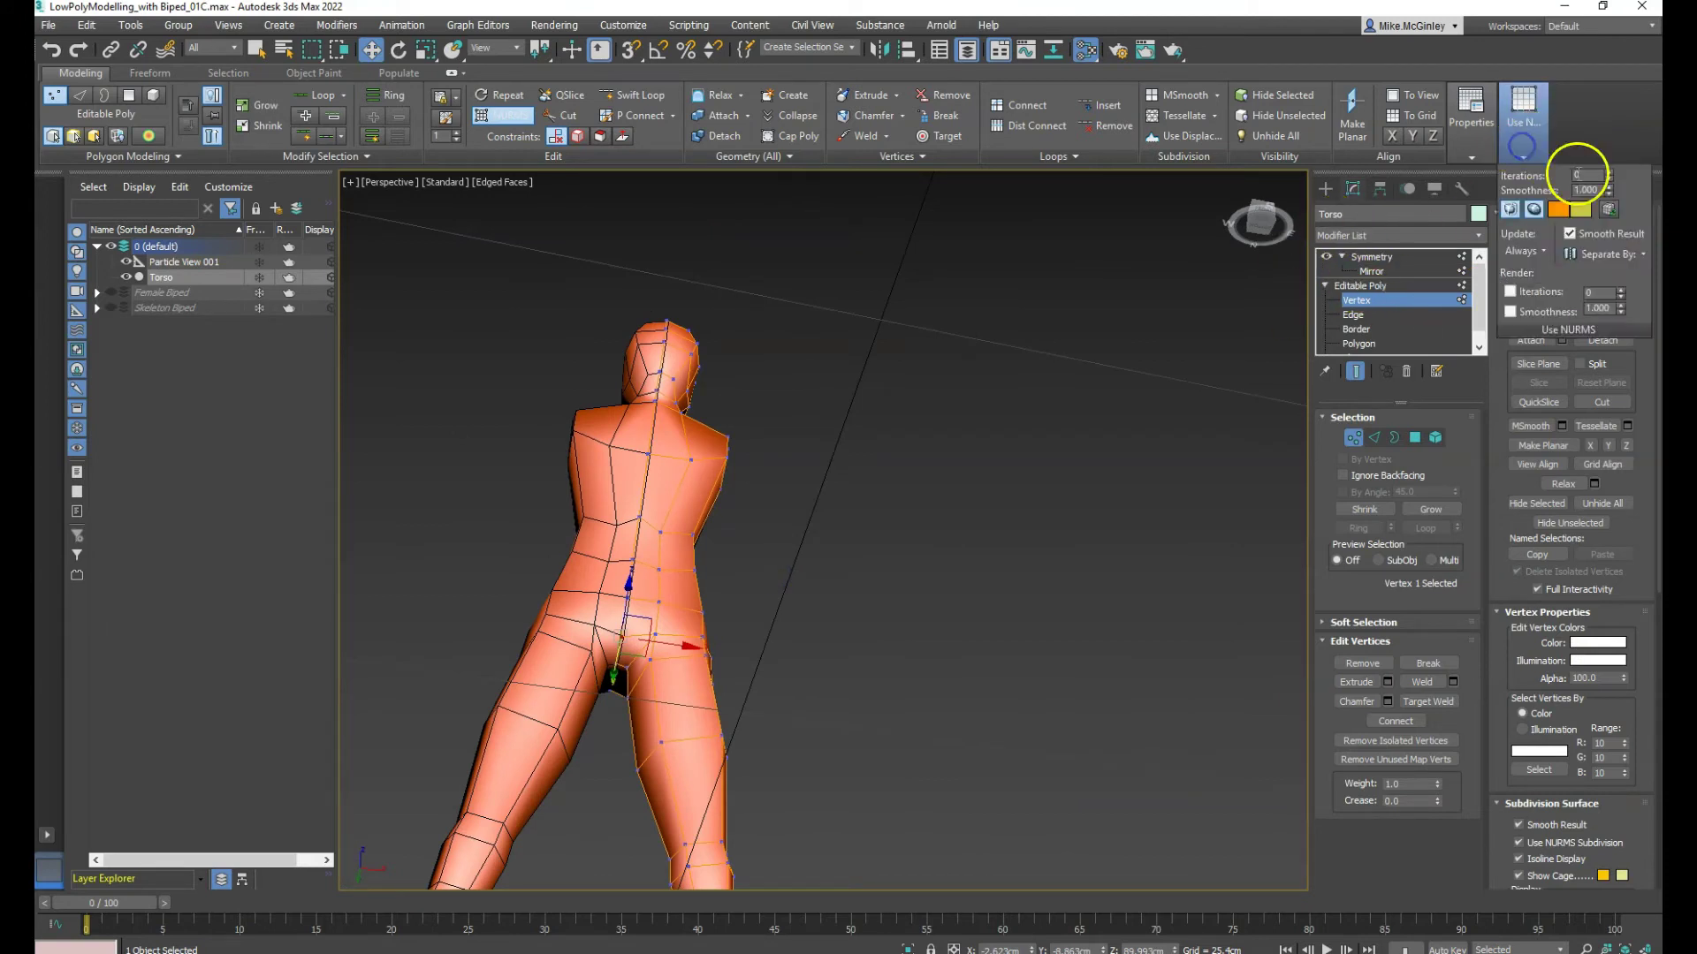
click(1609, 172)
click(1609, 176)
alt+middle_drag(839, 642, 1102, 745)
scroll(591, 603, up, 5)
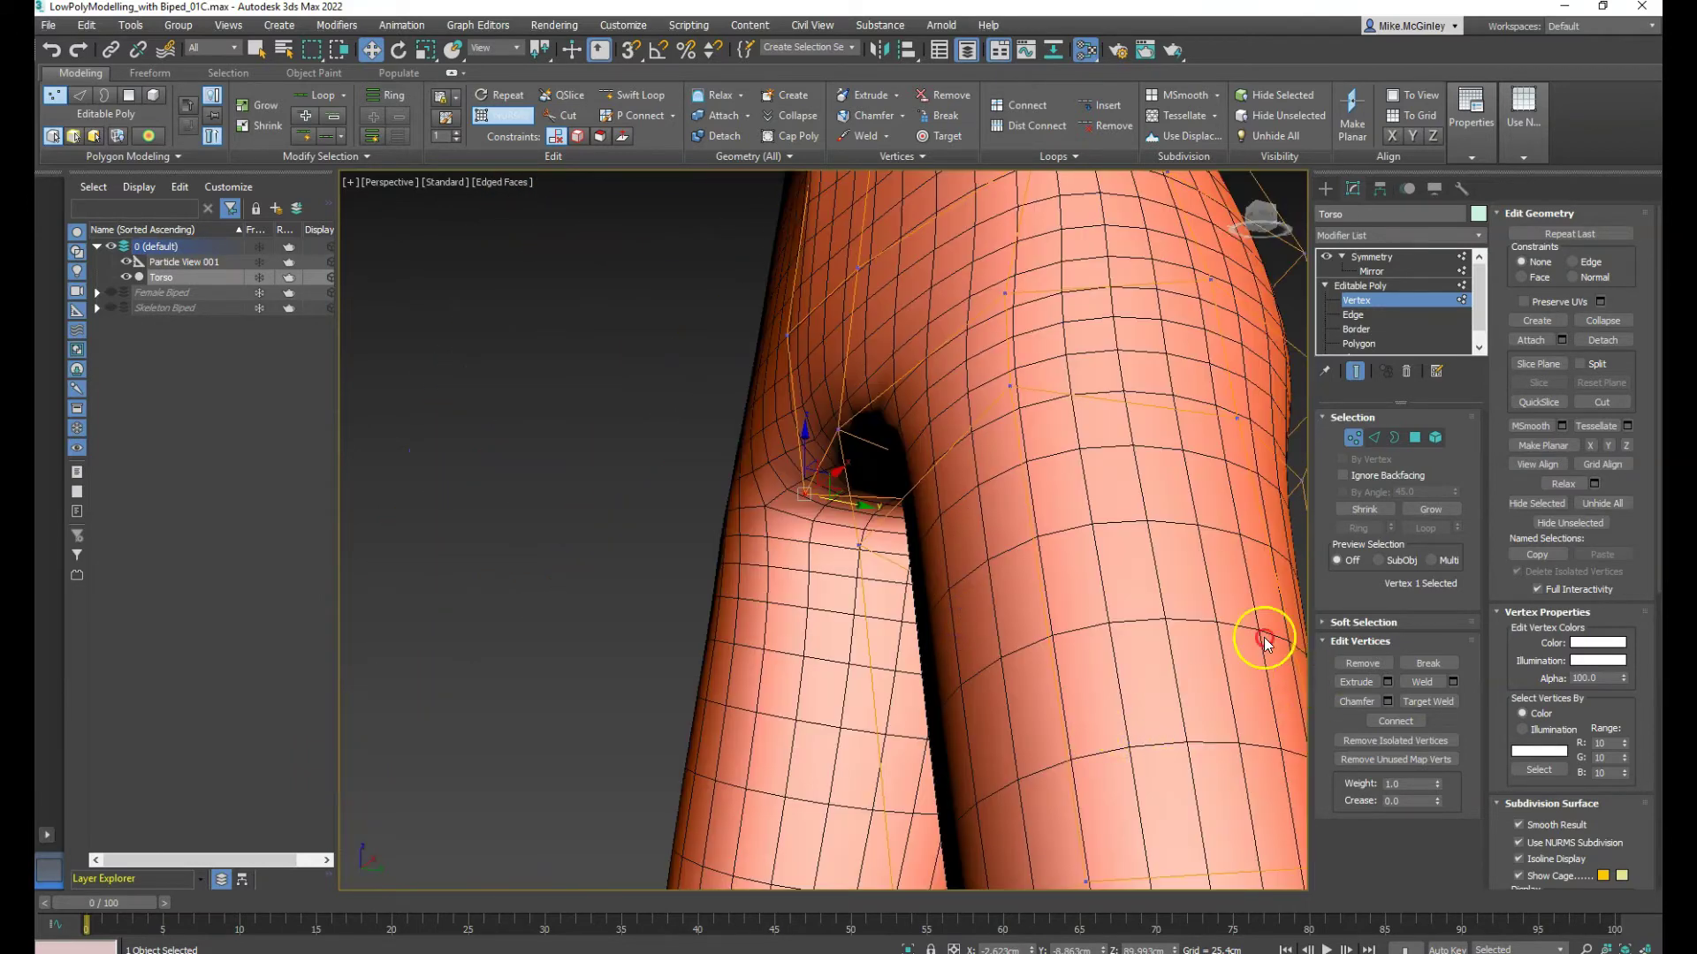
middle_drag(1029, 667, 874, 401)
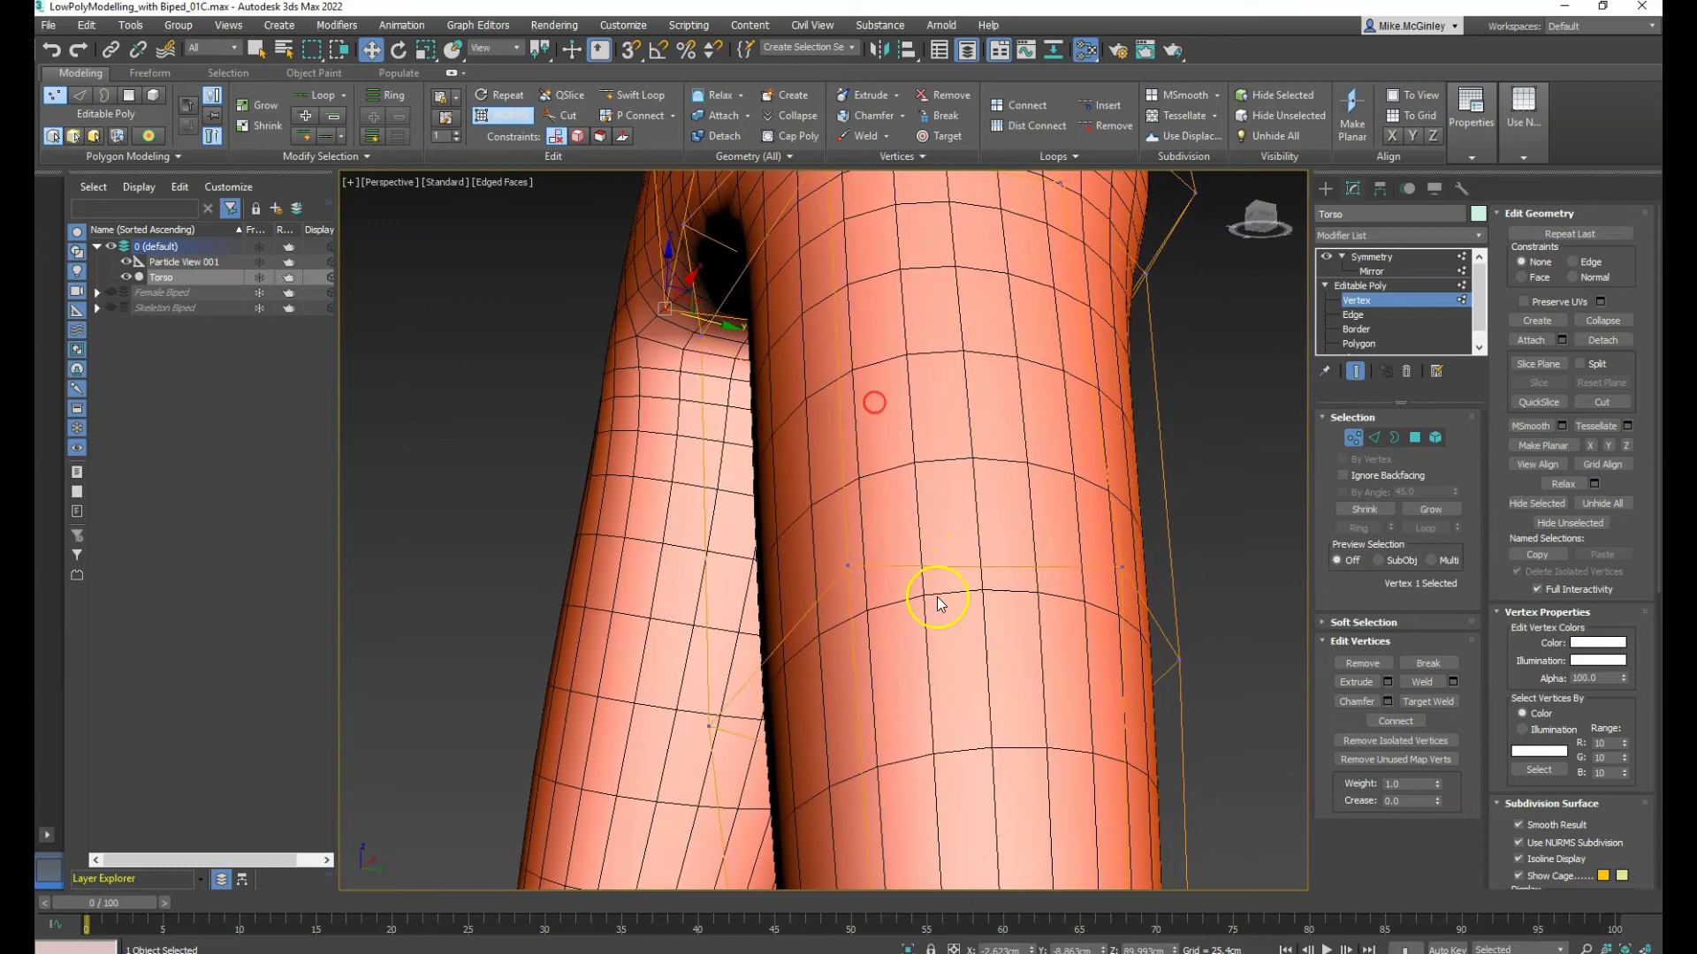
scroll(943, 600, down, 6)
alt+middle_drag(972, 698, 1111, 681)
middle_drag(1087, 784, 769, 506)
alt+middle_drag(815, 629, 807, 693)
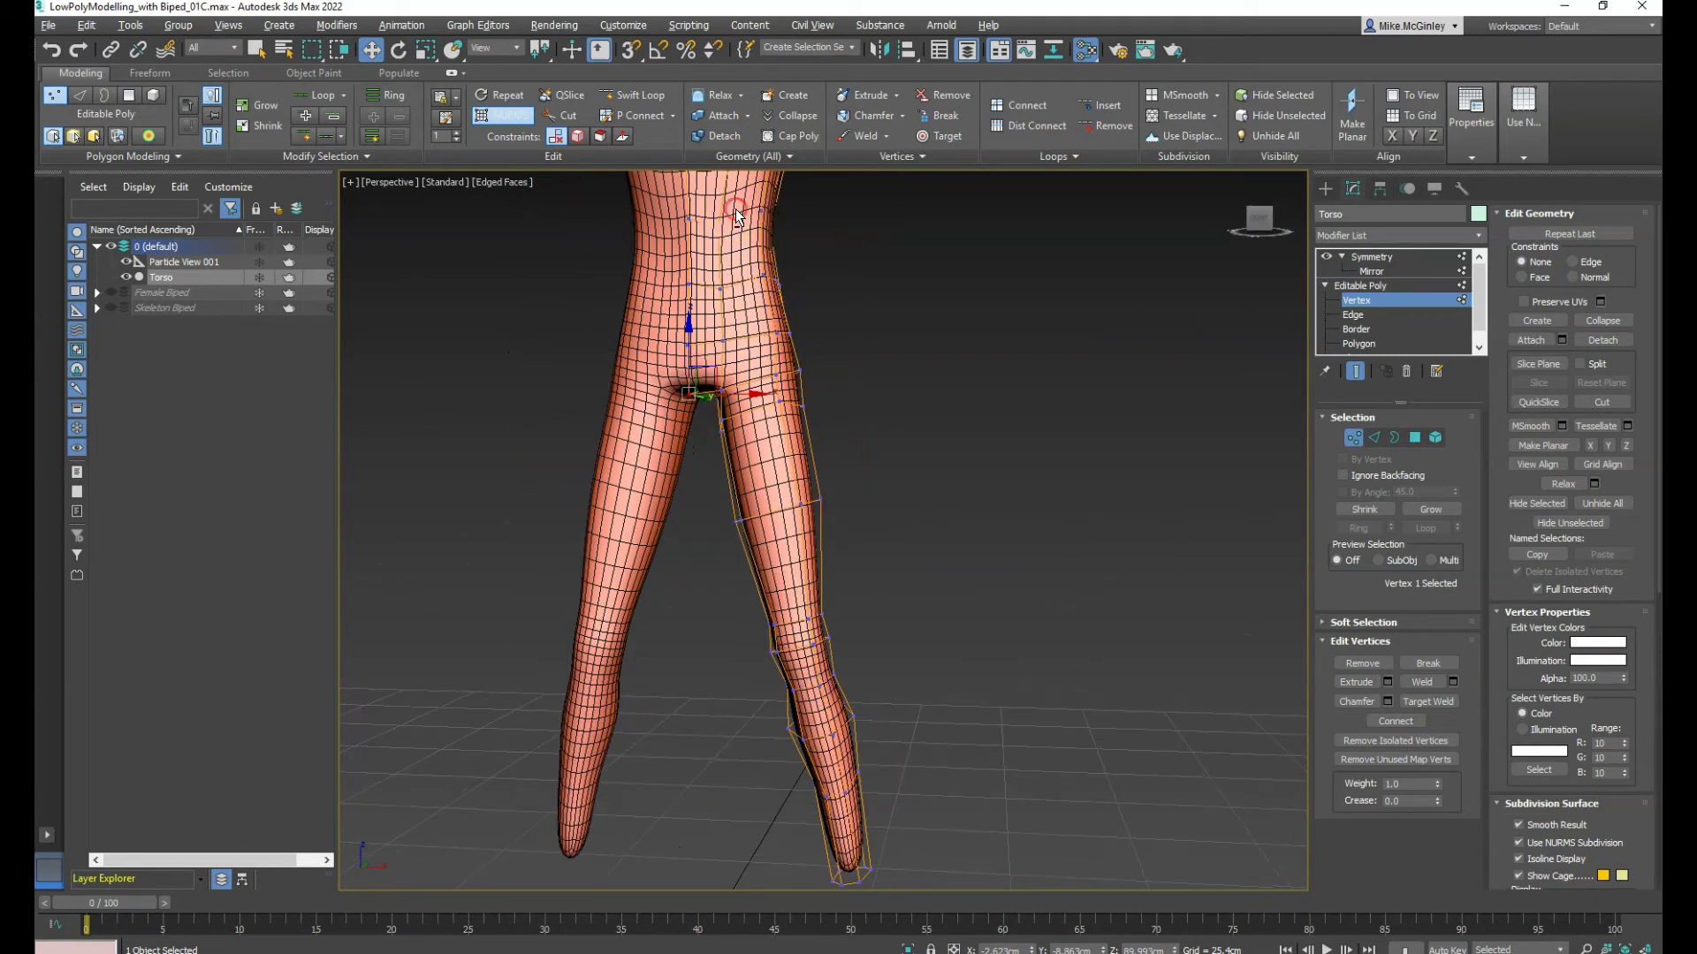
alt+middle_drag(775, 333, 633, 309)
scroll(783, 262, up, 2)
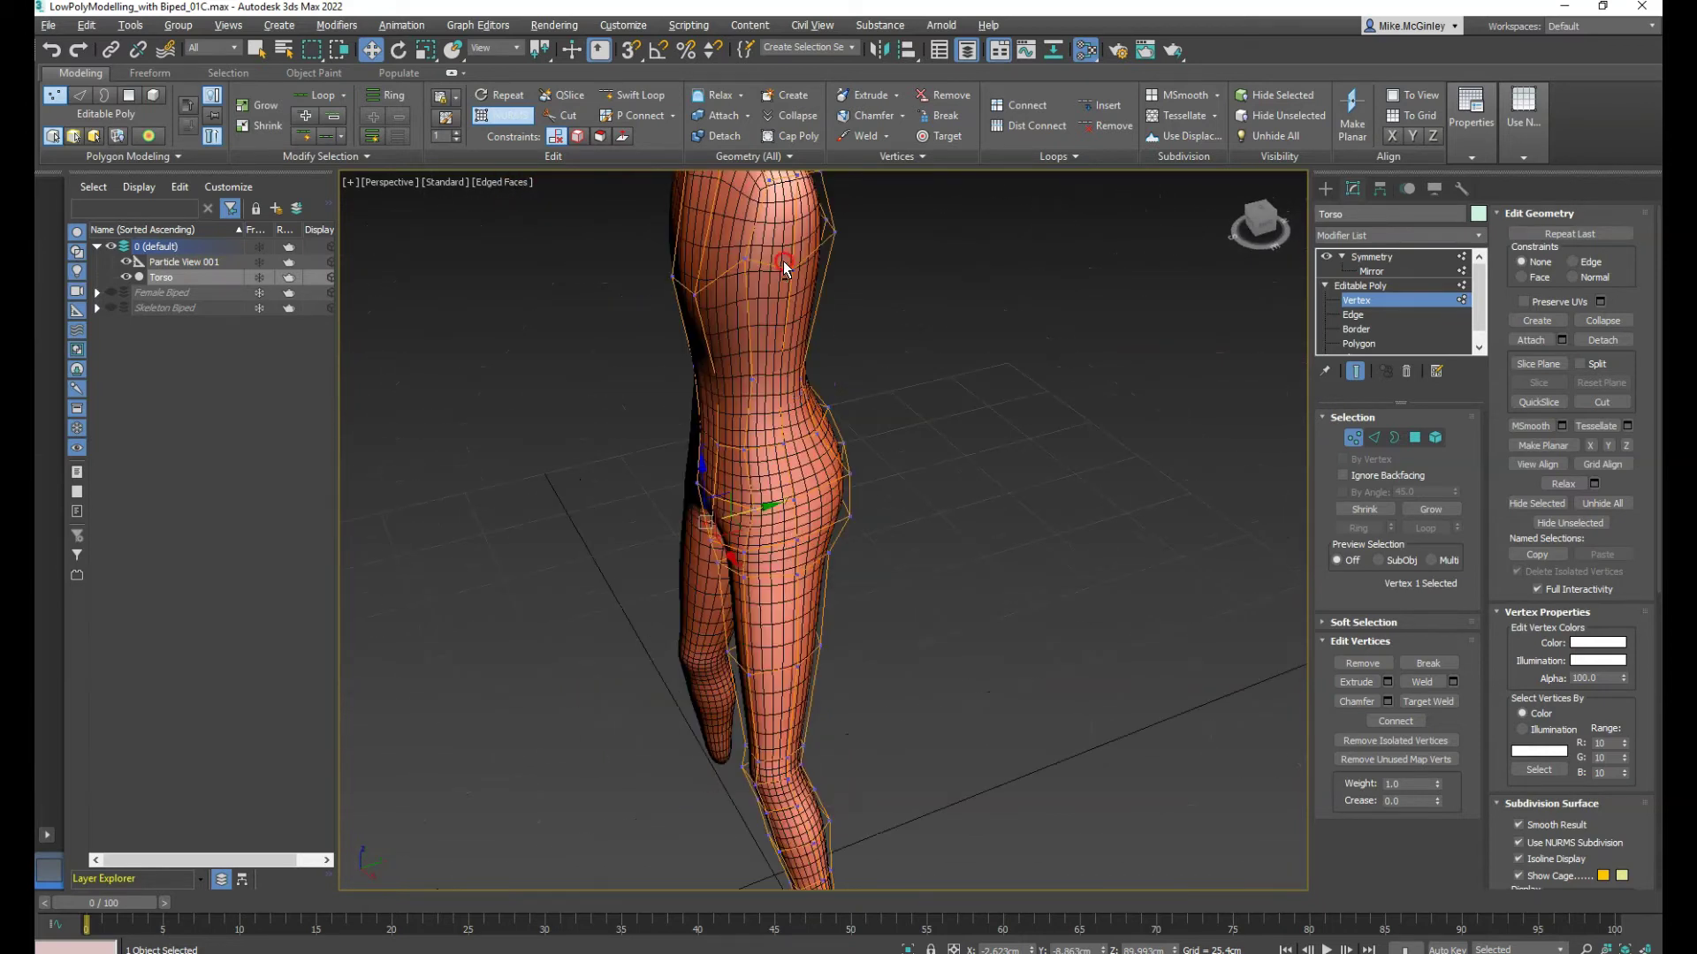
Set the NURMS display iterations to 0, clear the vertex selection and return to the whole Editable Poly object
click(1375, 257)
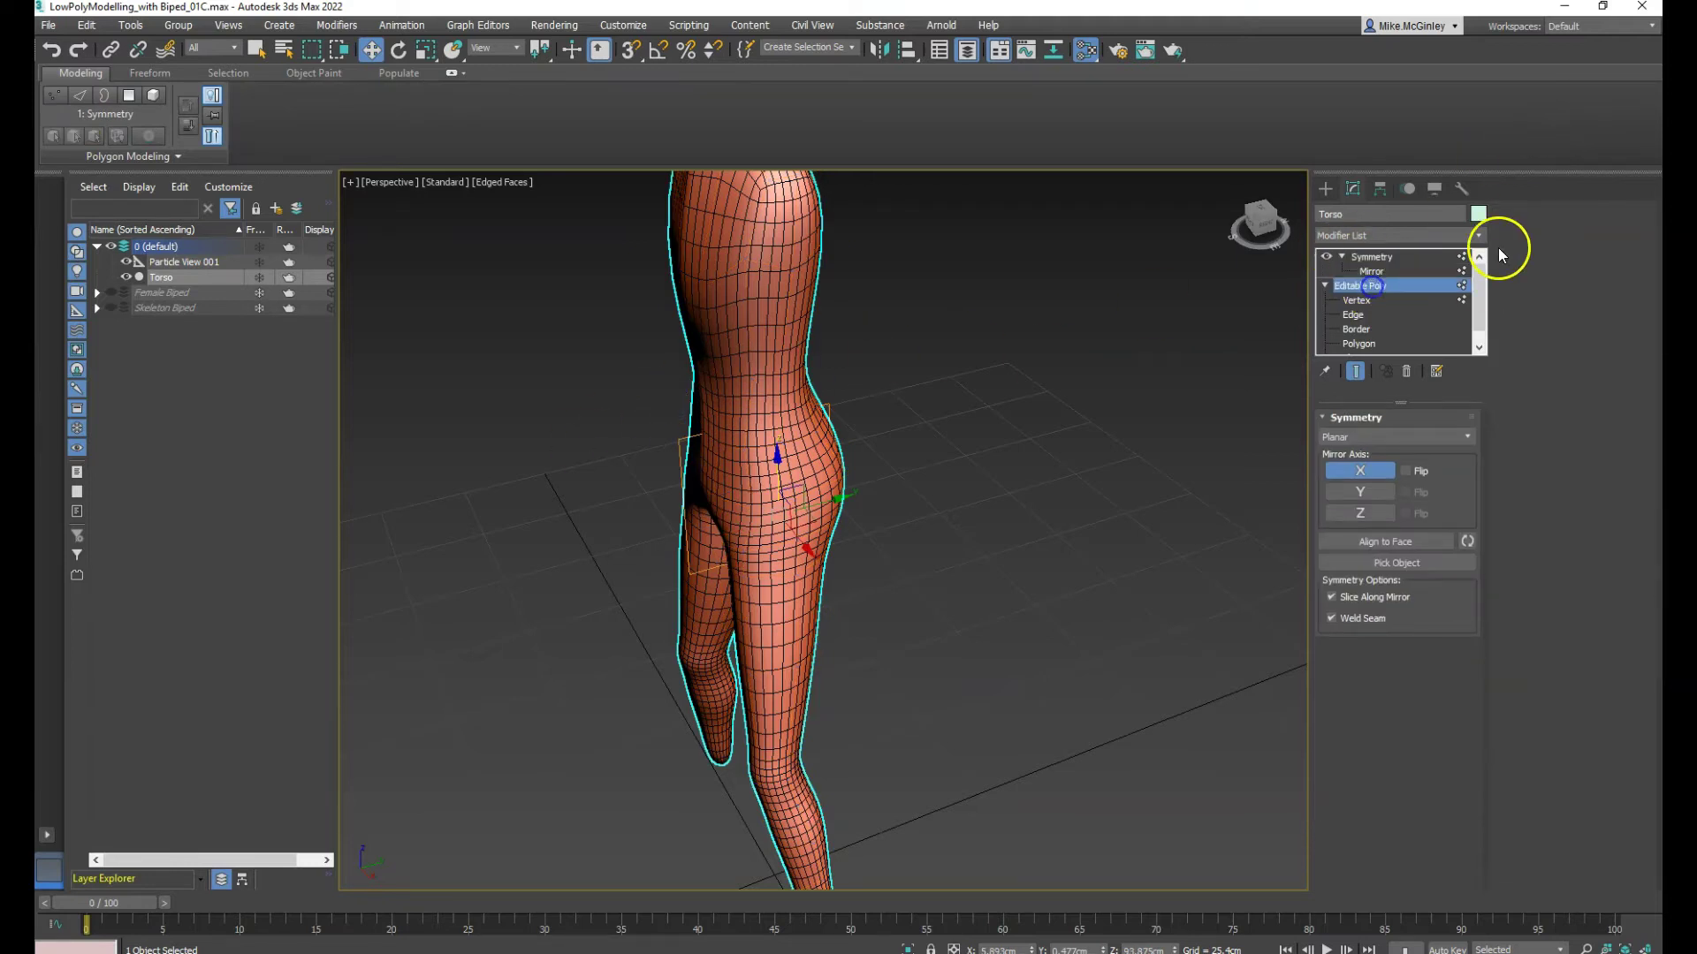
mouse_move(1529, 148)
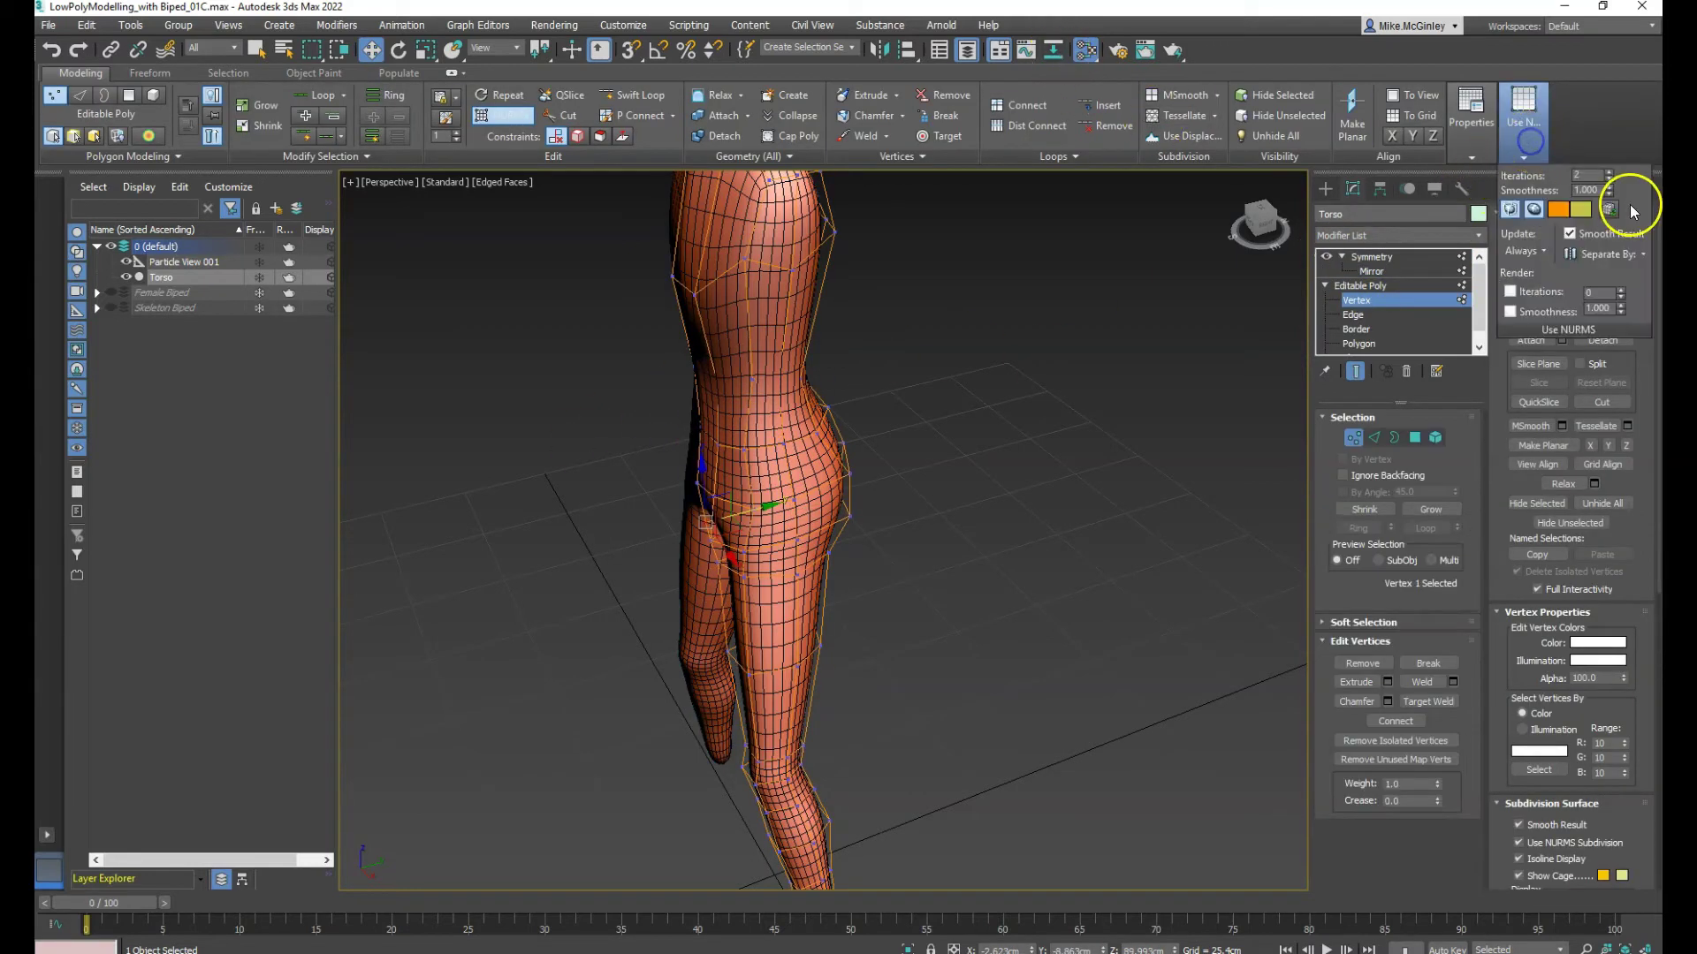
click(1608, 180)
click(1608, 179)
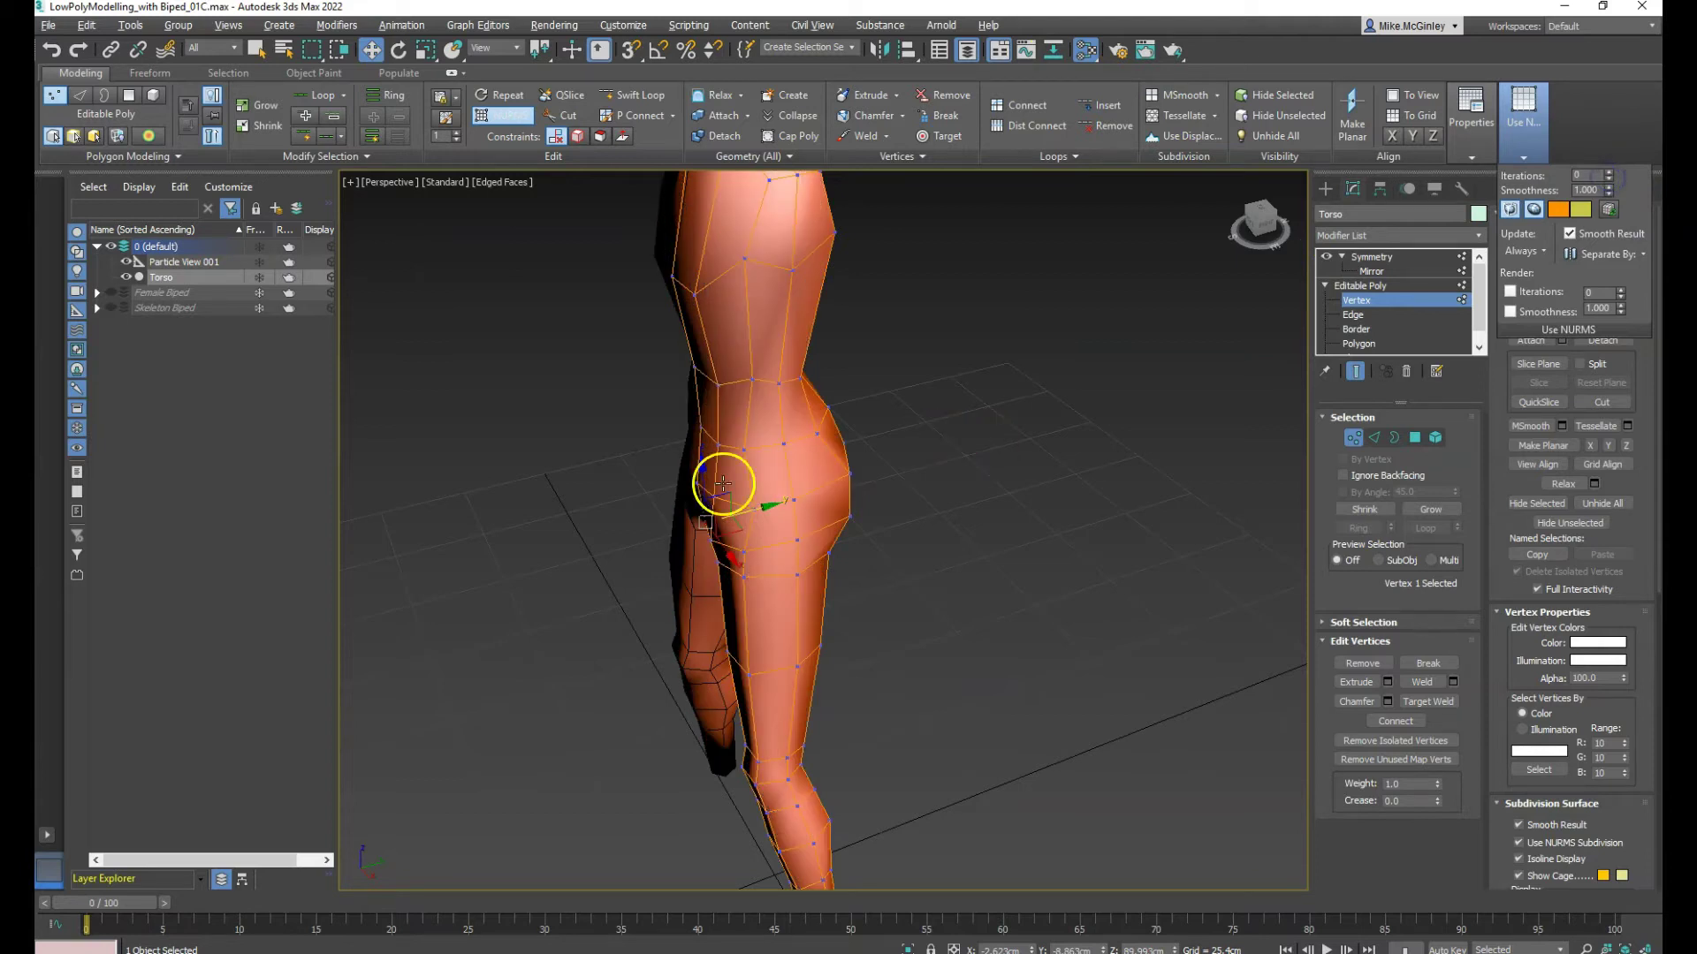
click(1218, 488)
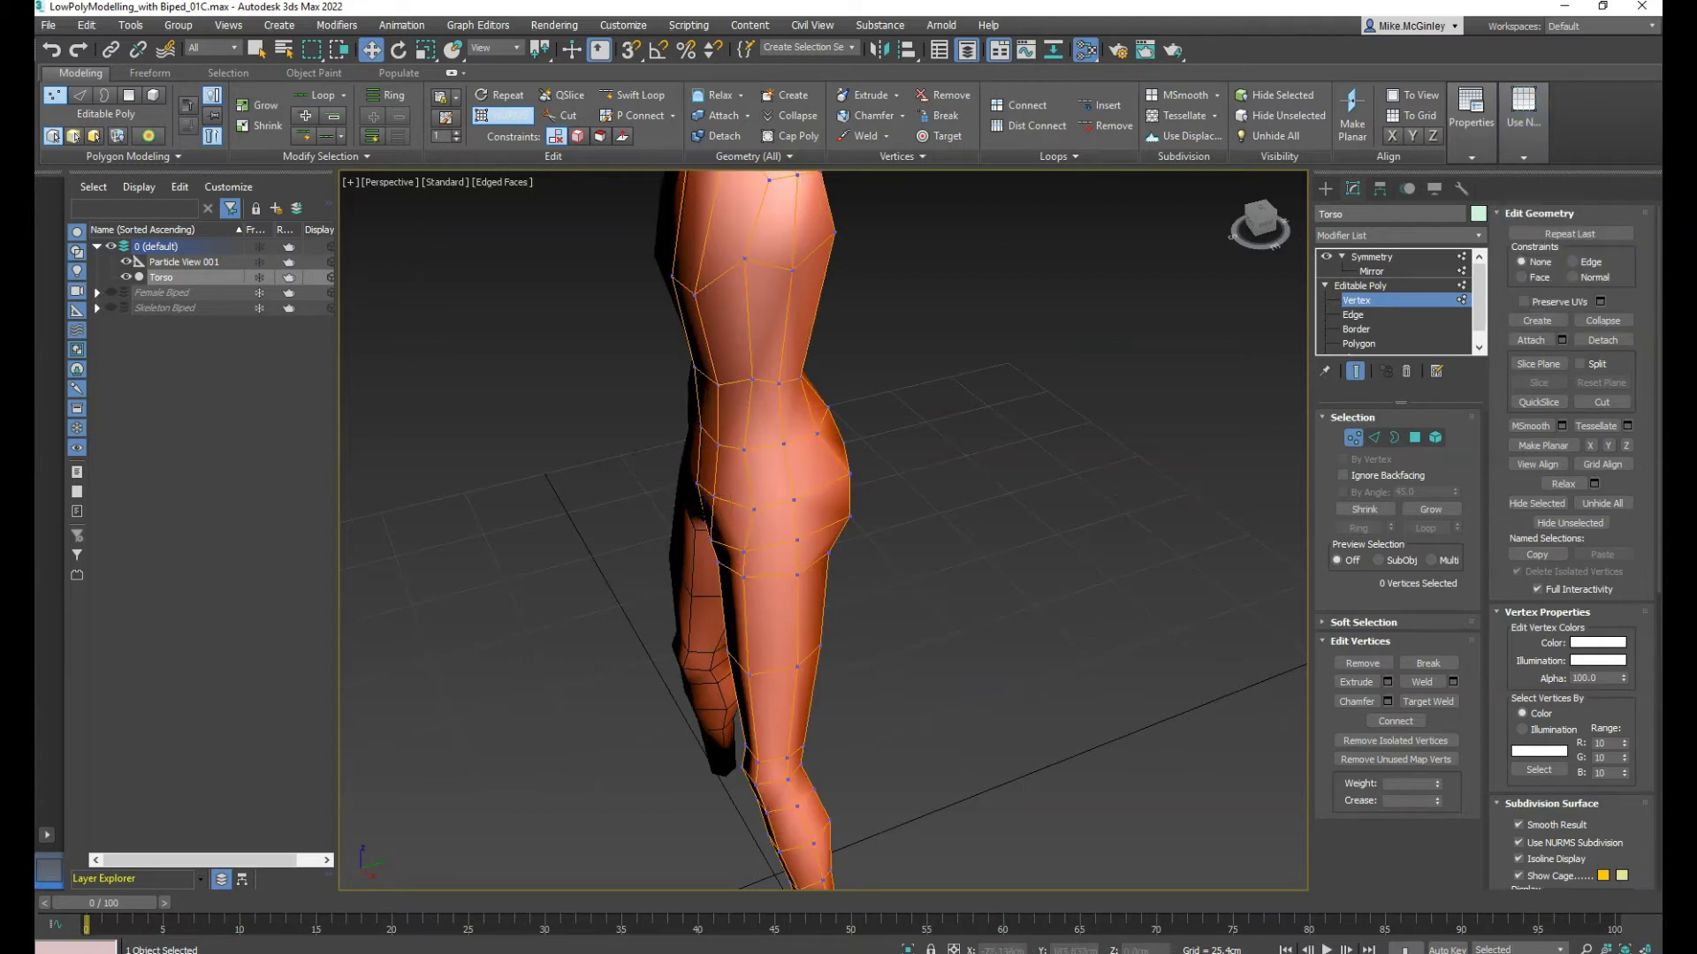
click(1462, 288)
alt+middle_drag(1087, 450, 1083, 409)
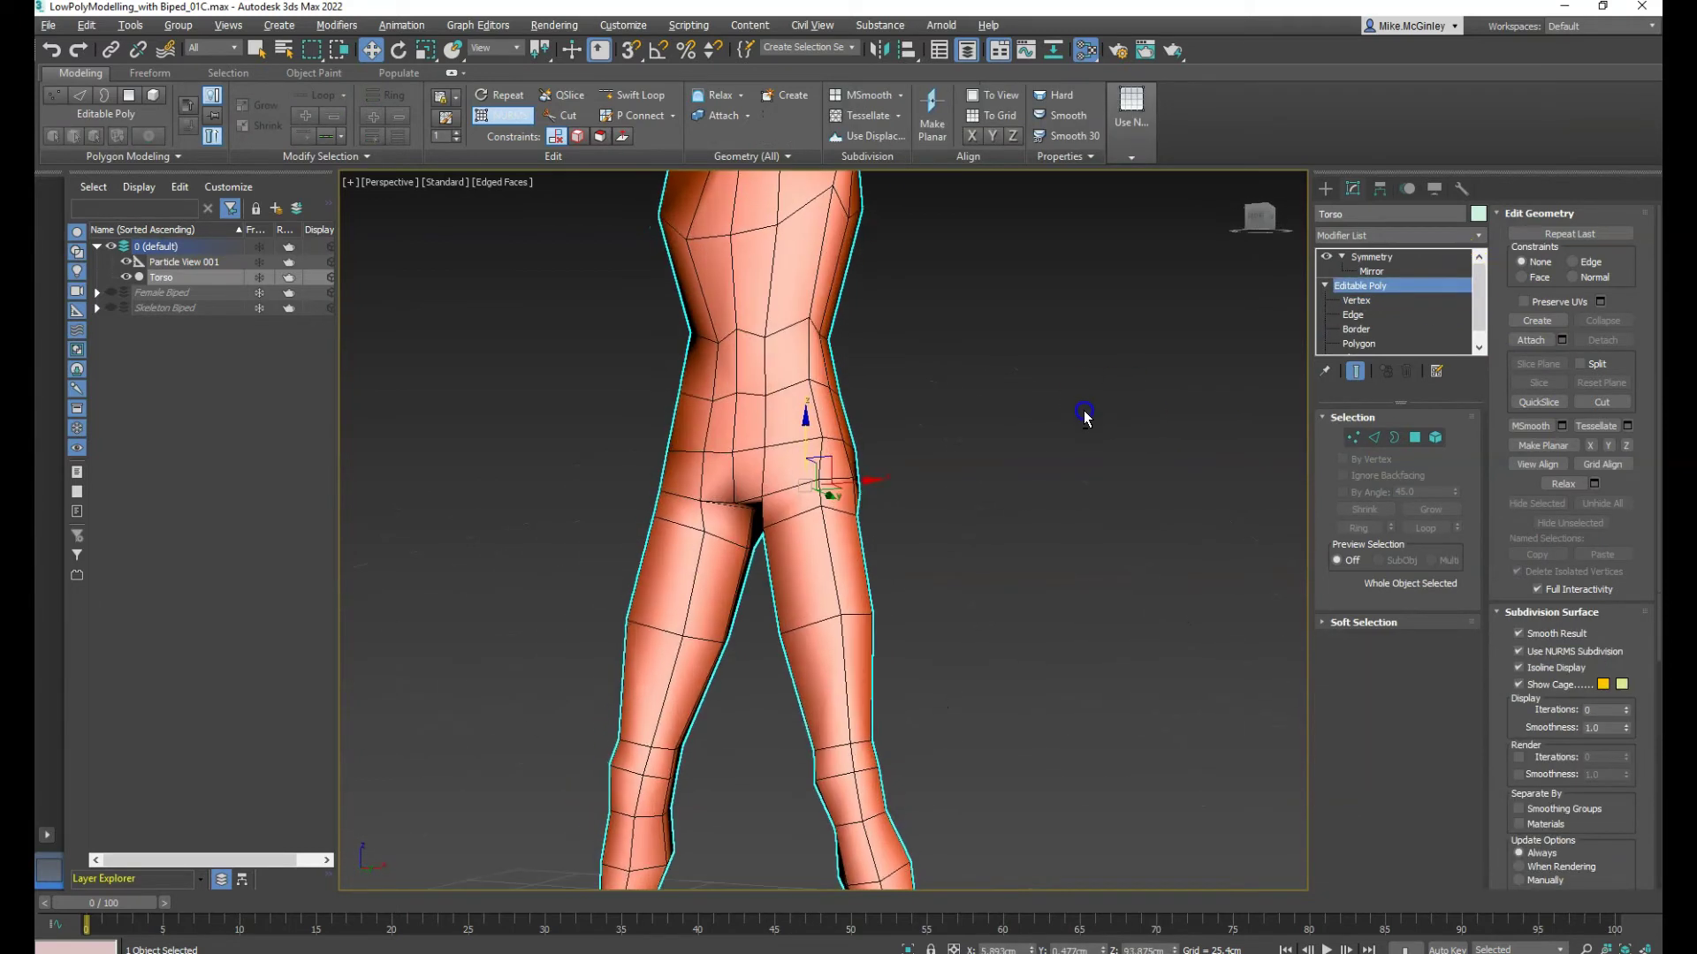
Work on the torso's vertices from the crotch around to the back of the waist, raising a waist vertex slightly
click(1356, 300)
click(733, 502)
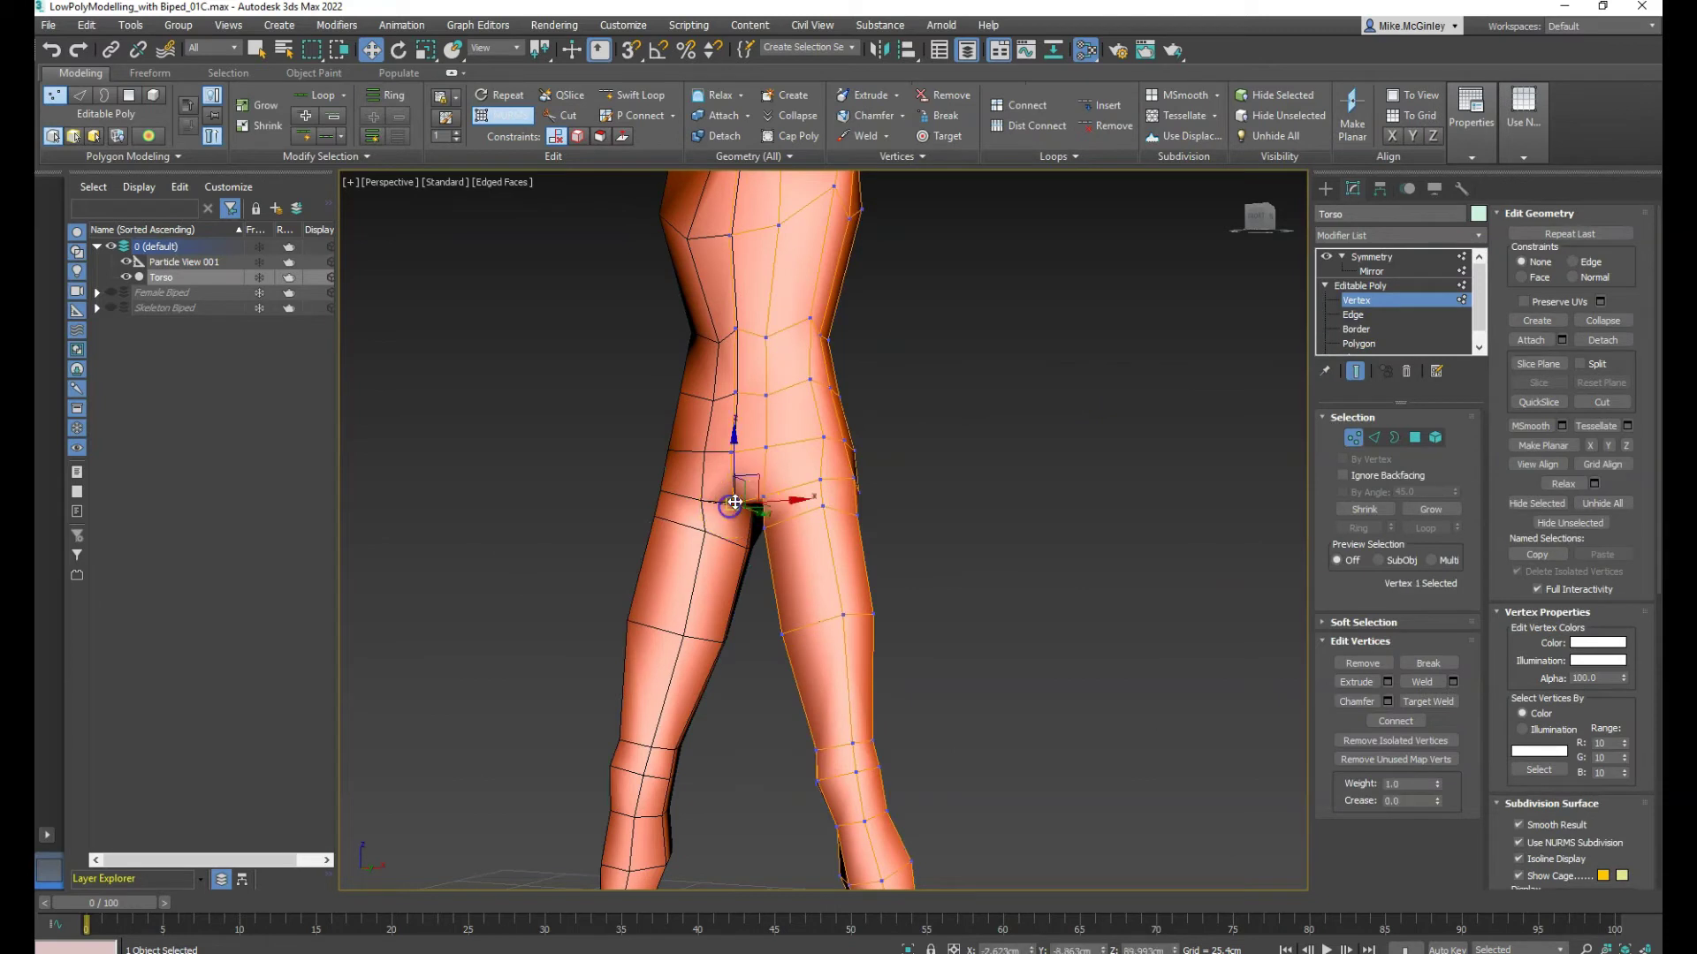
alt+middle_drag(740, 455, 580, 510)
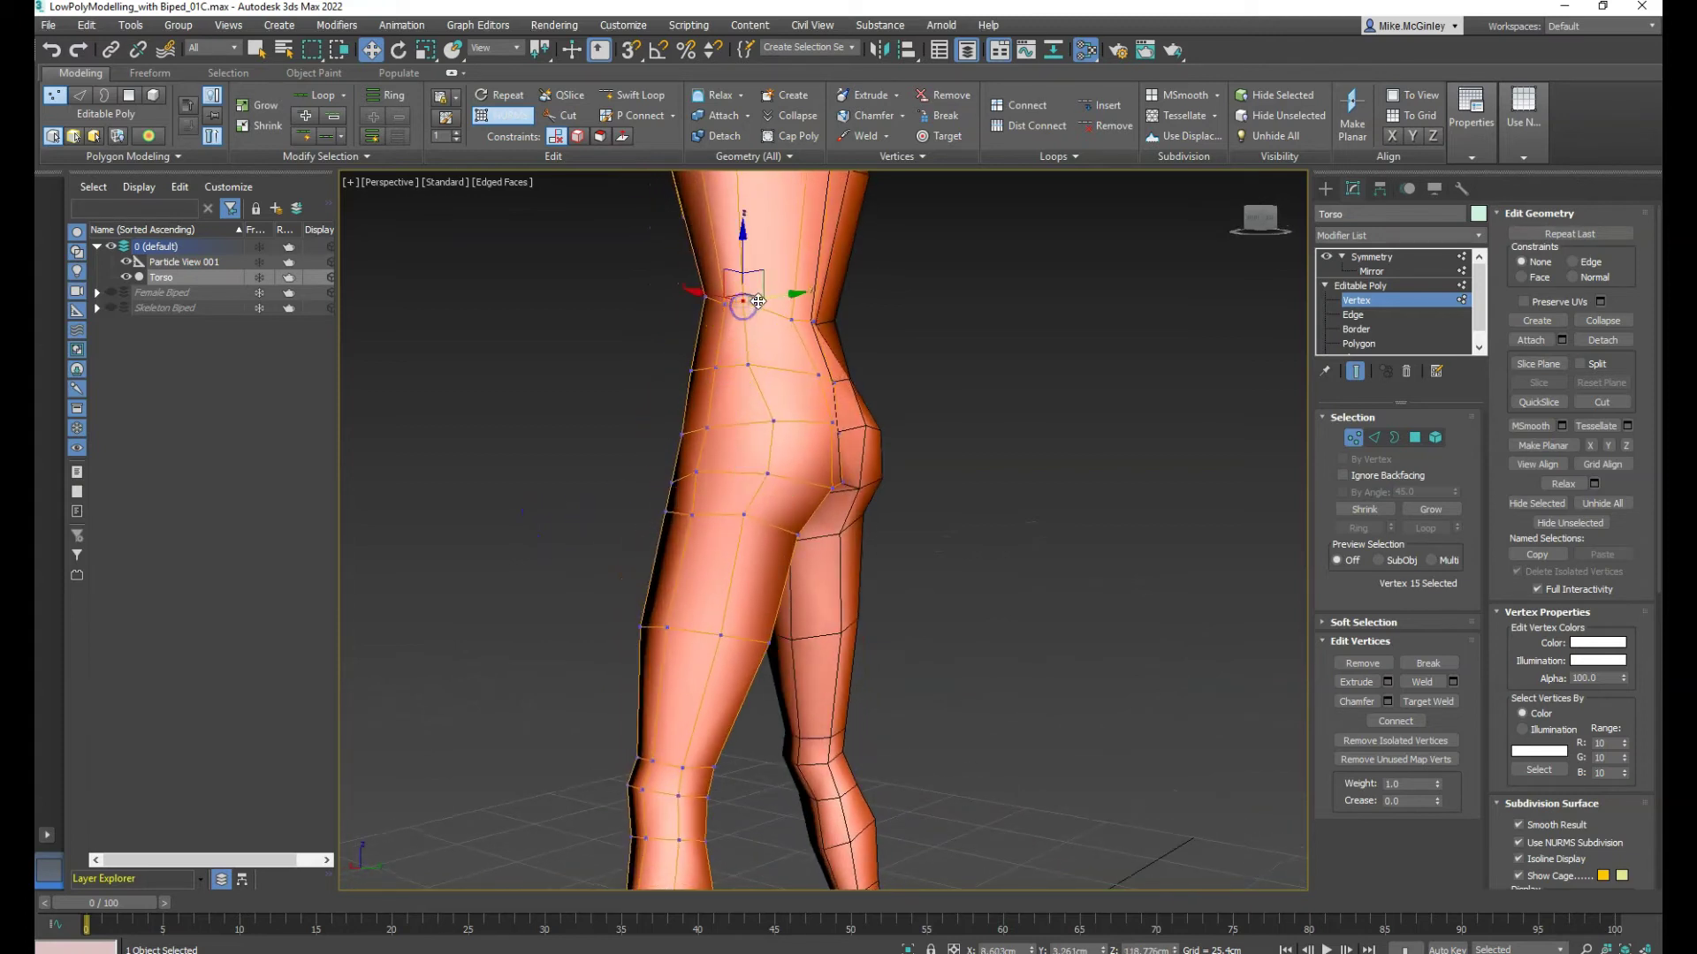
alt+middle_drag(808, 375, 615, 400)
alt+middle_drag(771, 316, 879, 357)
drag(840, 334, 842, 323)
alt+middle_drag(842, 322, 962, 401)
Adjust the waist ring's front-side vertex and raise the side waist vertex about 1.8 cm along Z
click(770, 387)
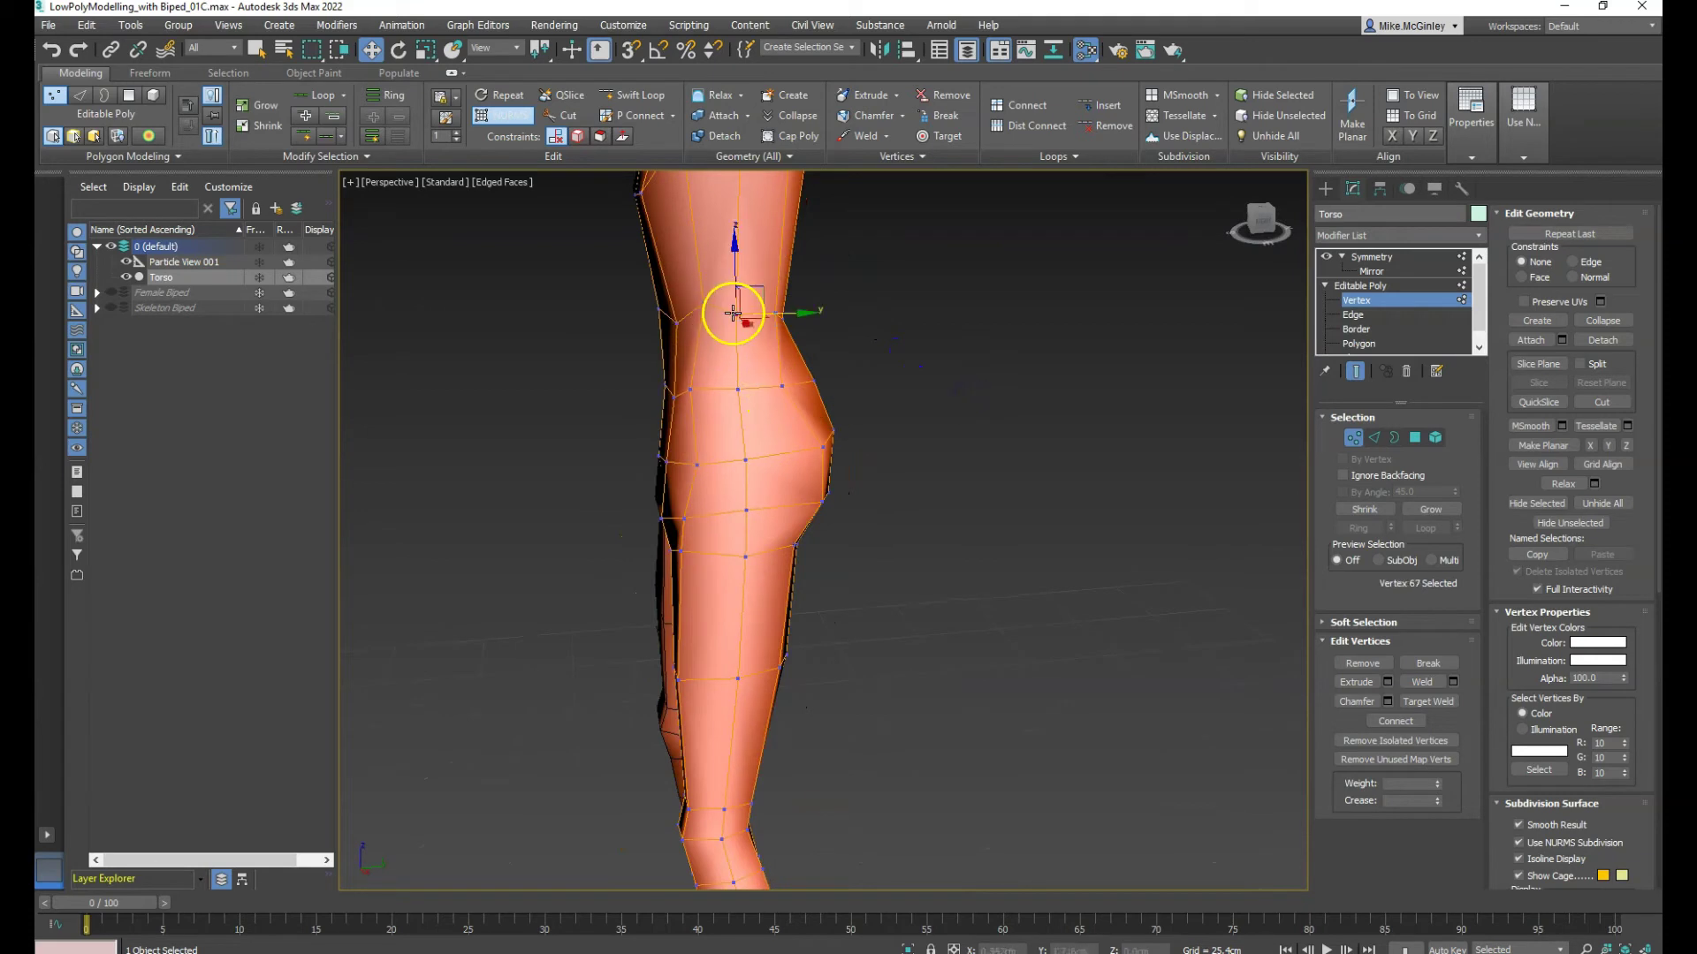
click(704, 297)
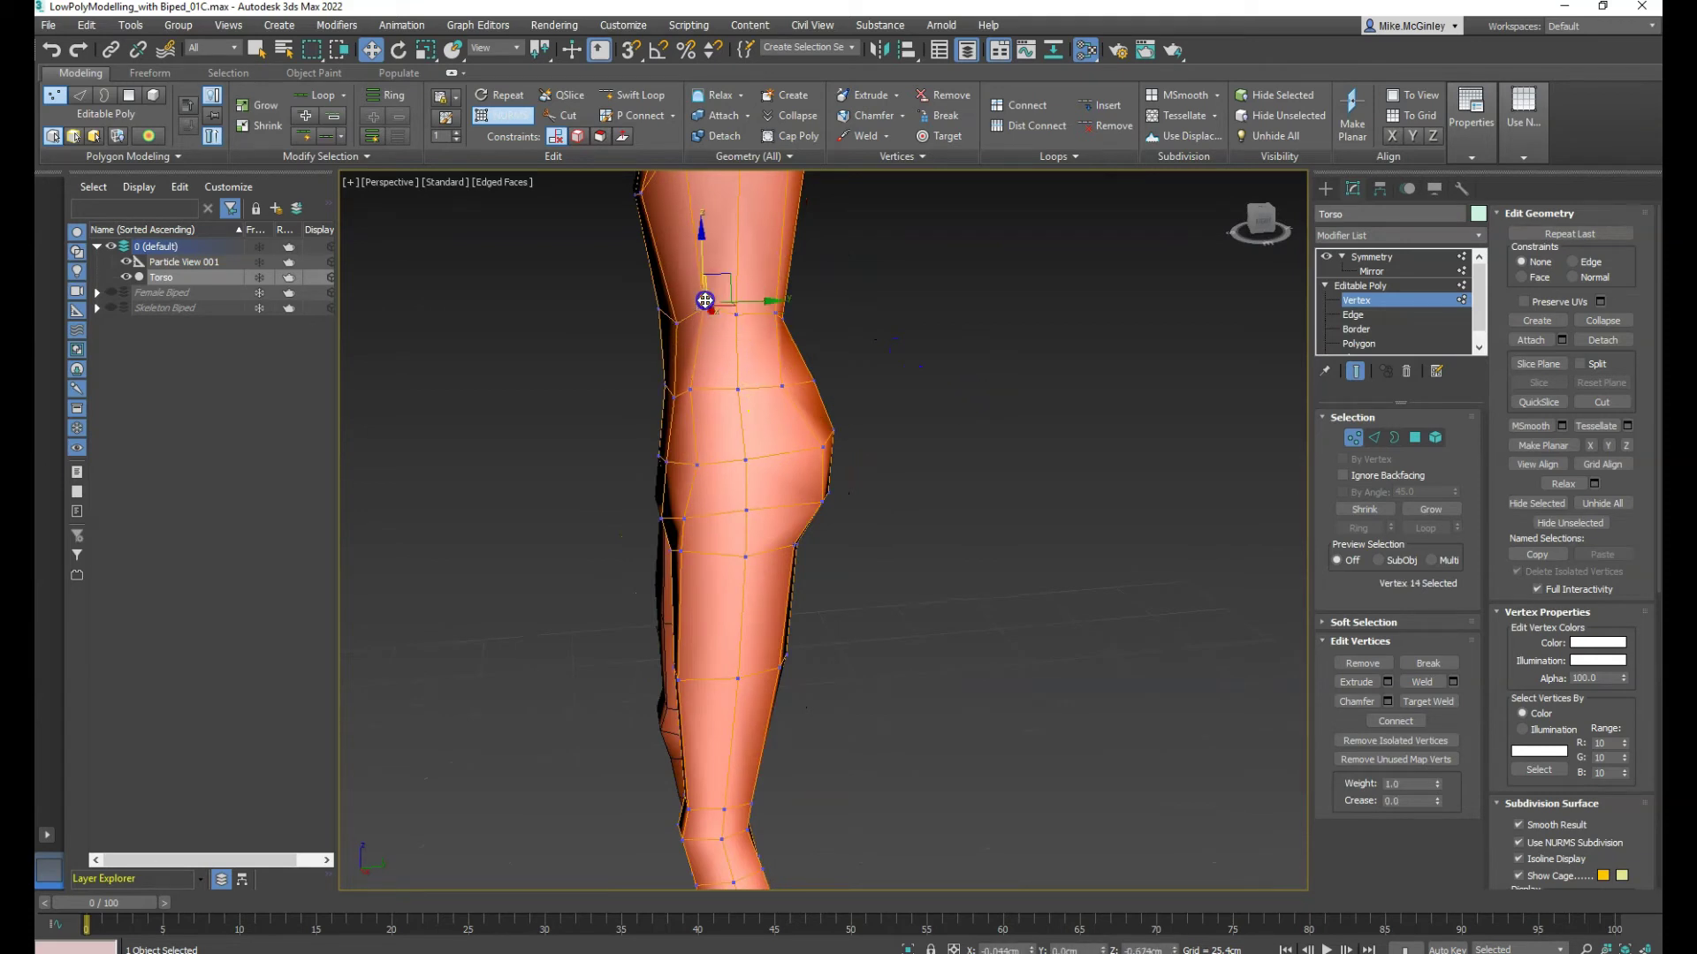
click(737, 315)
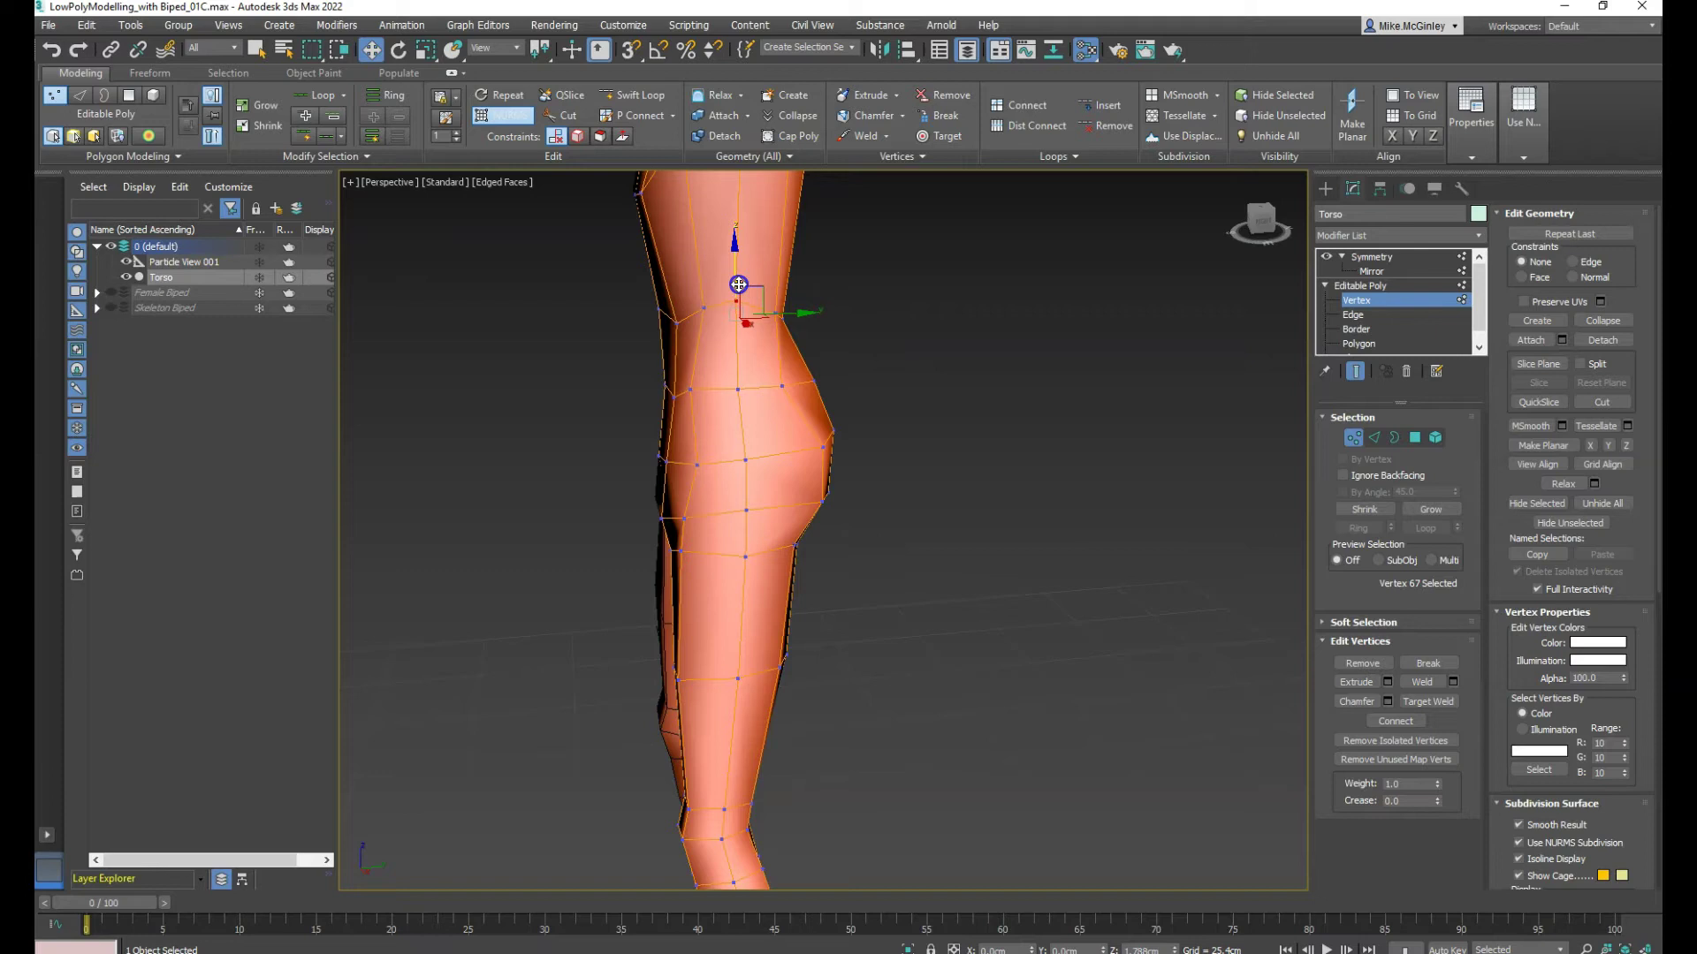
alt+middle_drag(840, 333, 917, 353)
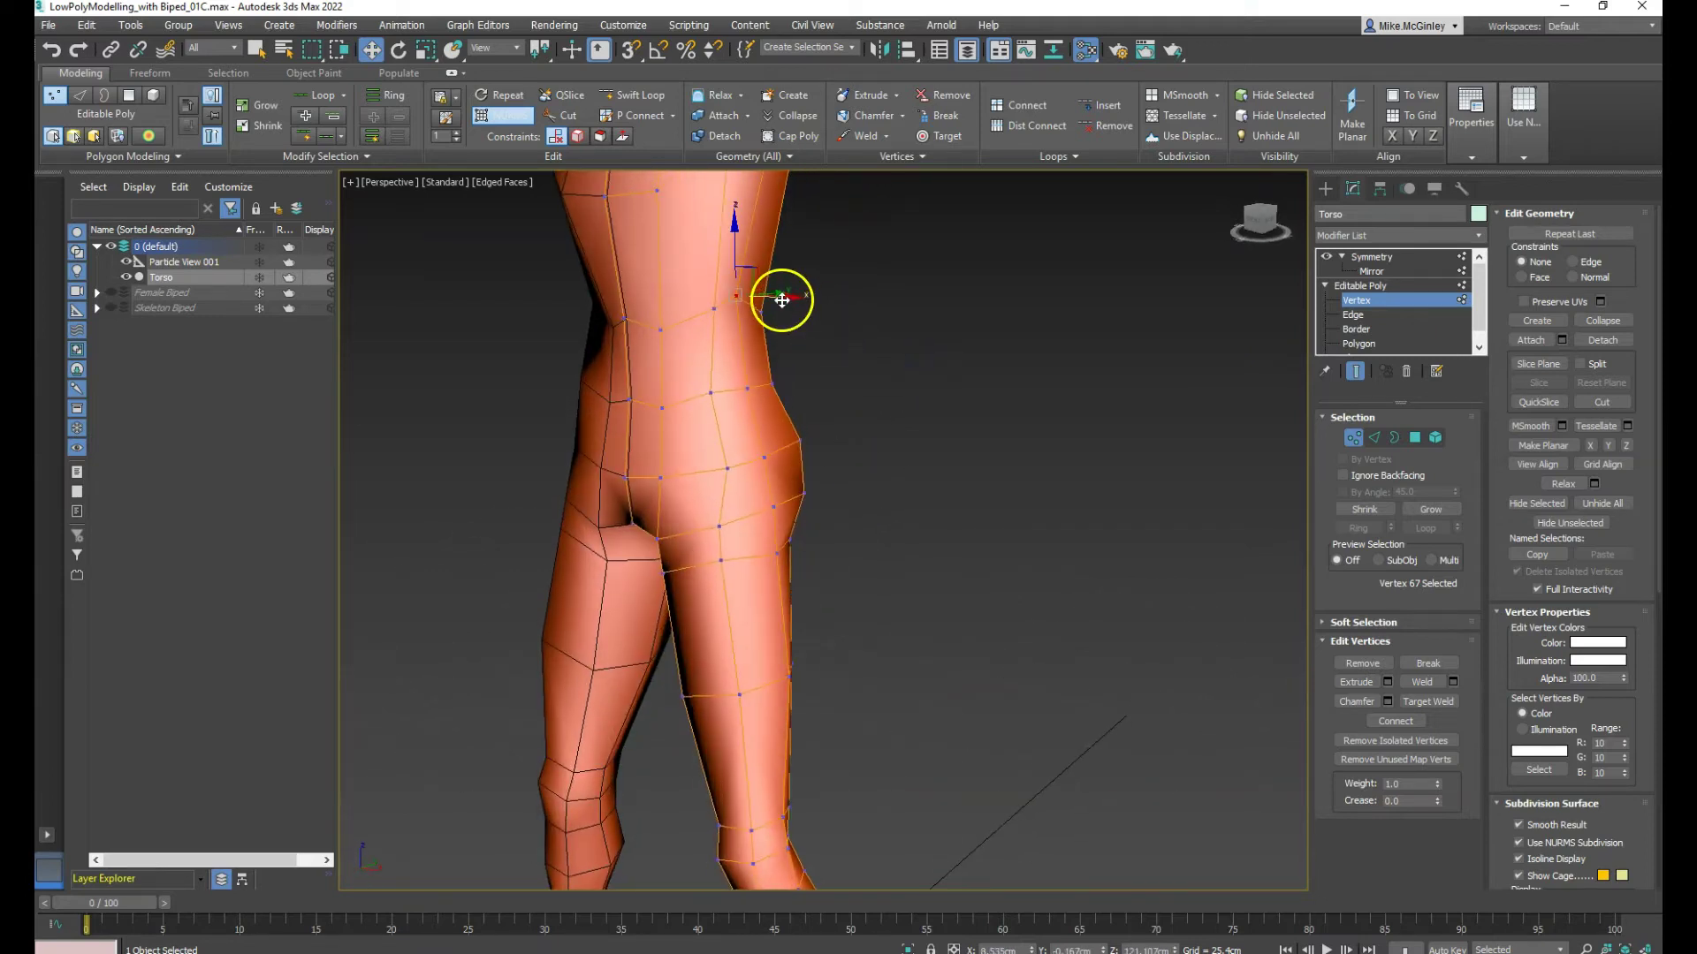
alt+middle_drag(777, 296, 866, 360)
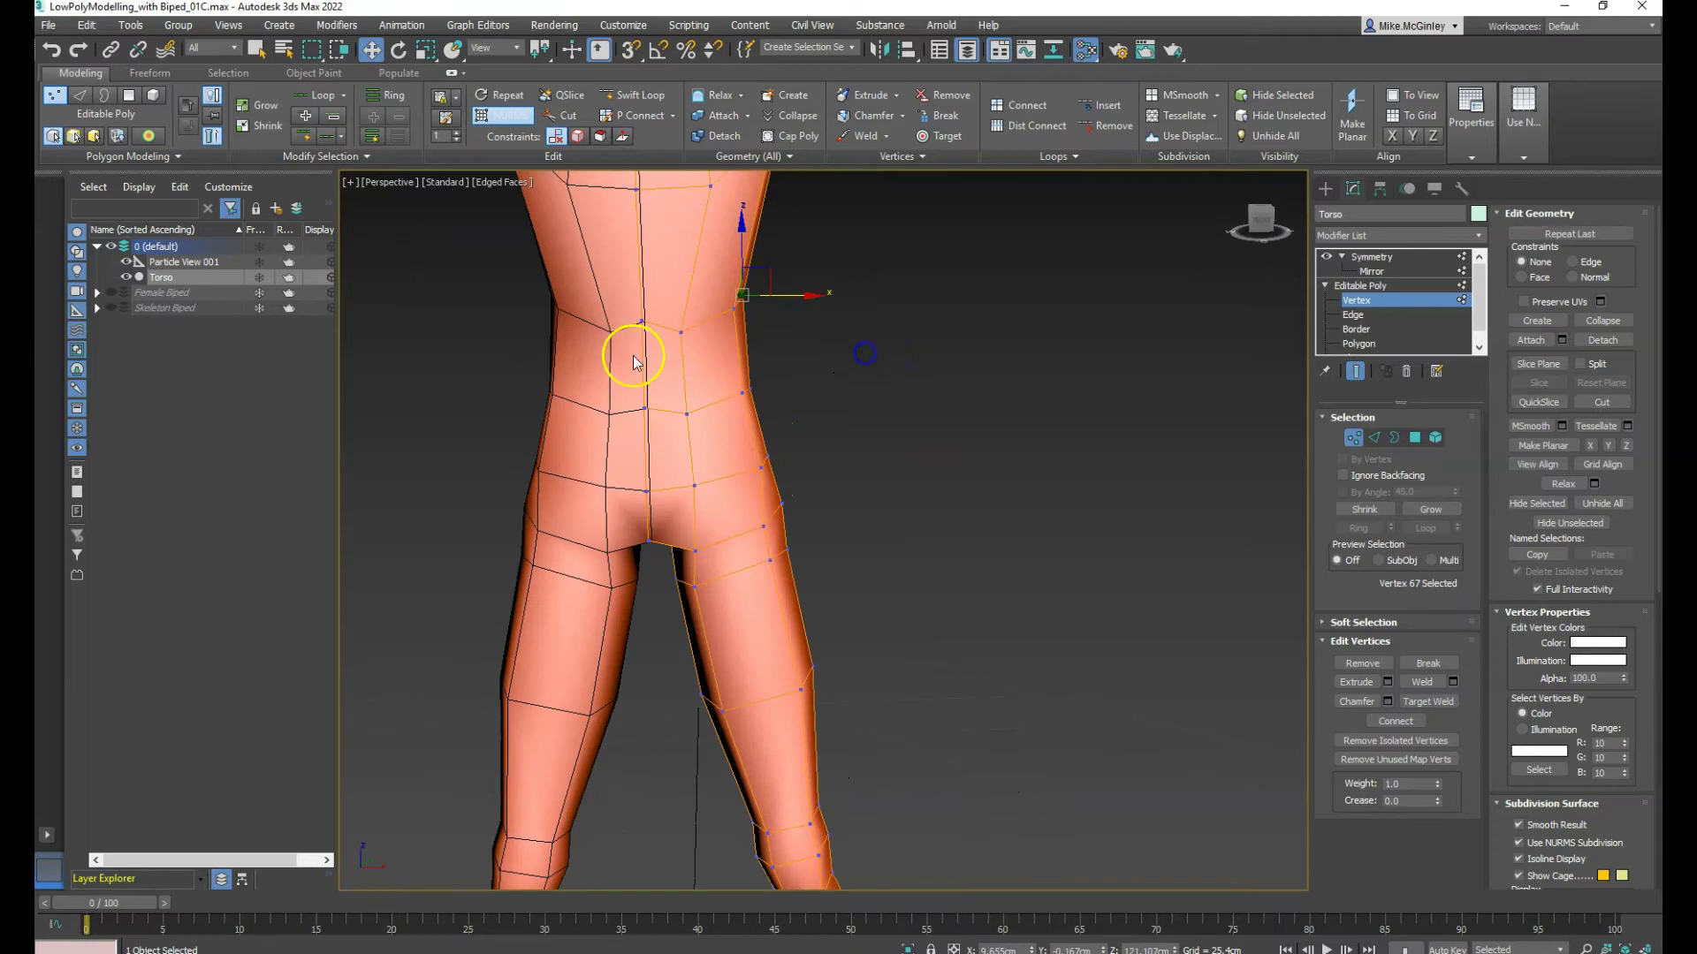
Lower the front centre-line vertices at the waist and abdomen, the abdomen one about 1.1 cm, and check the Symmetry result
click(647, 323)
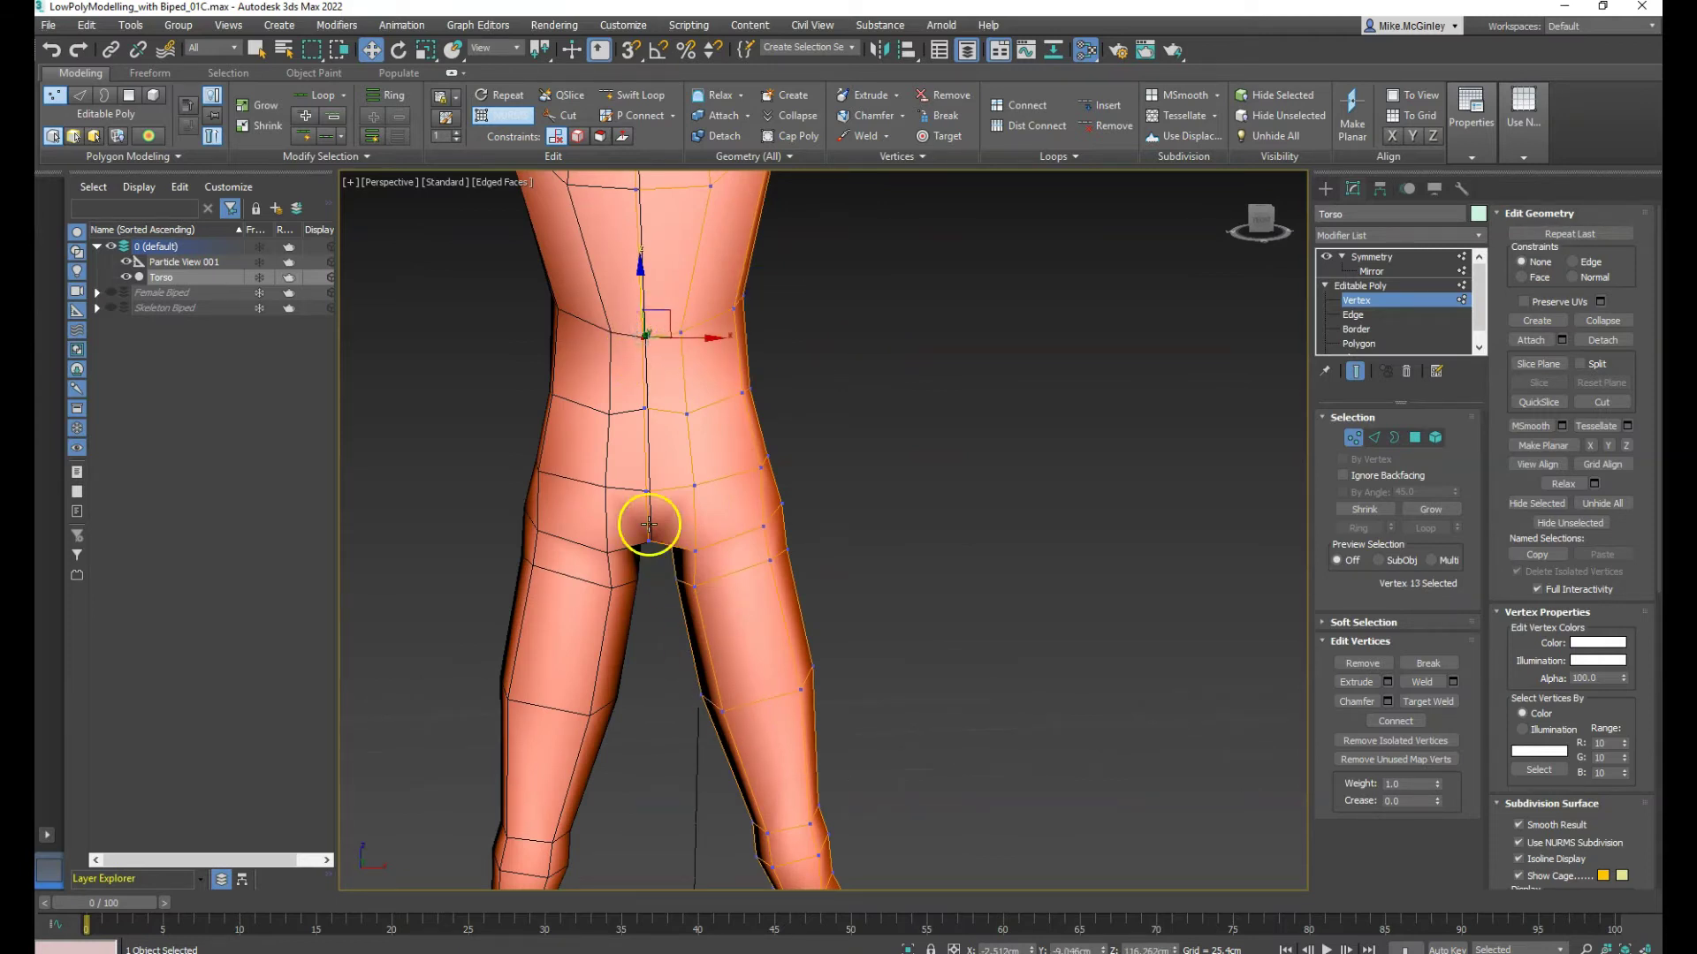
drag(641, 412, 645, 394)
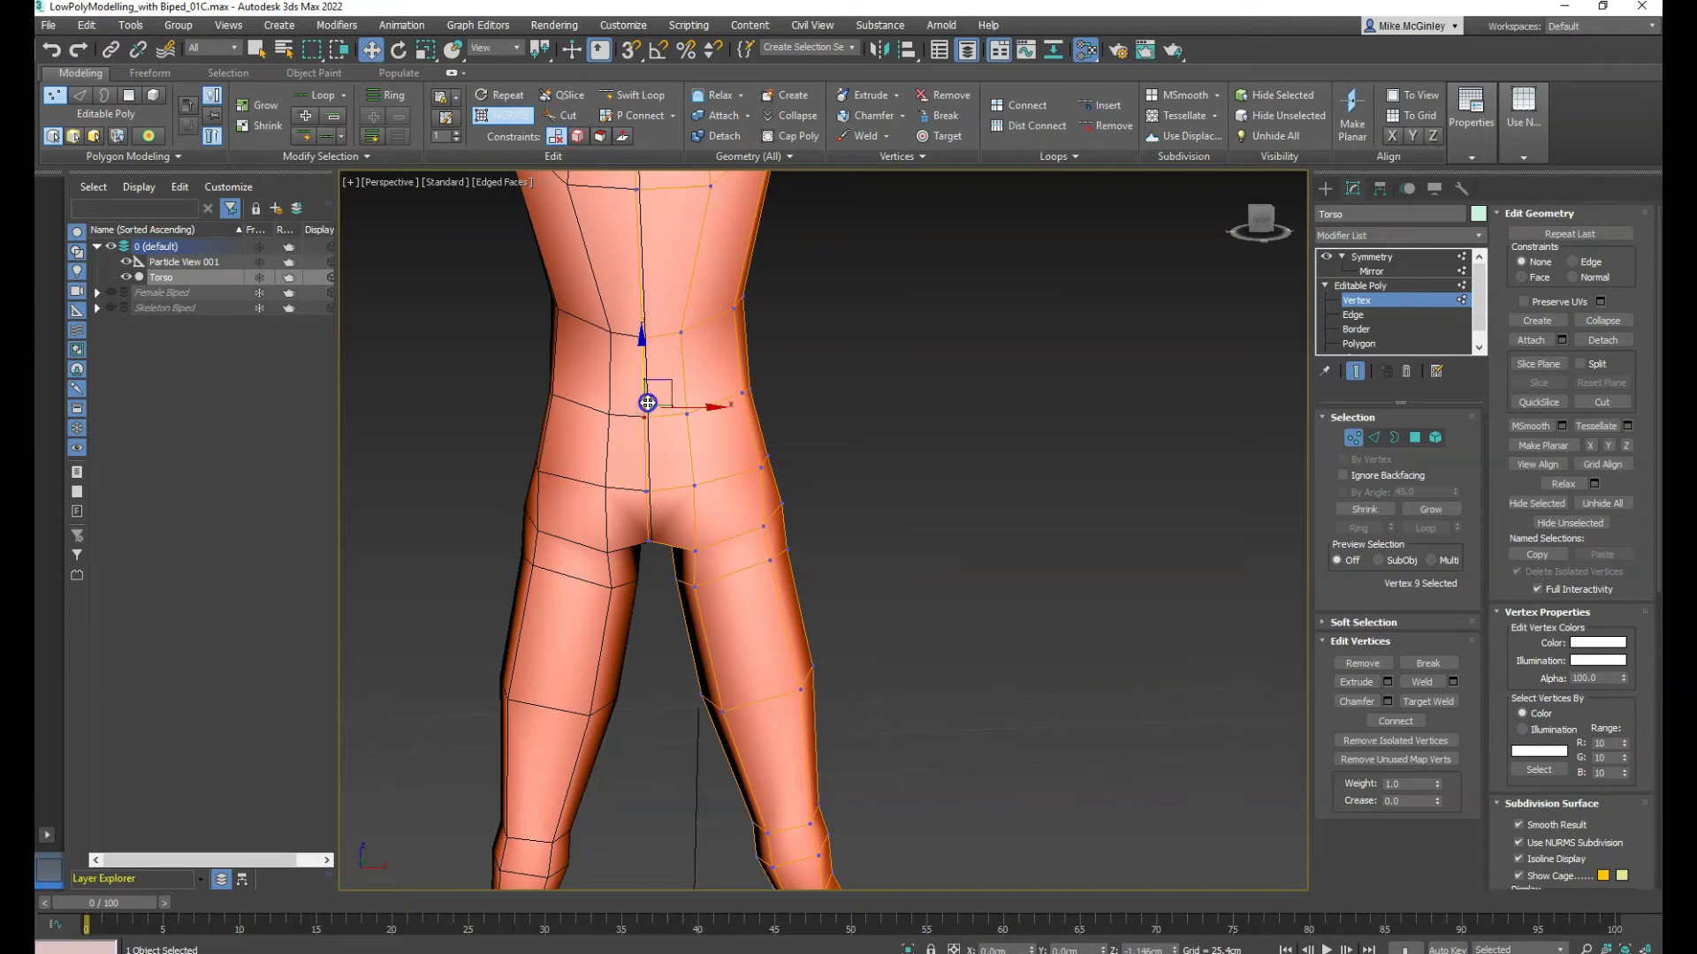
alt+middle_drag(776, 435, 875, 463)
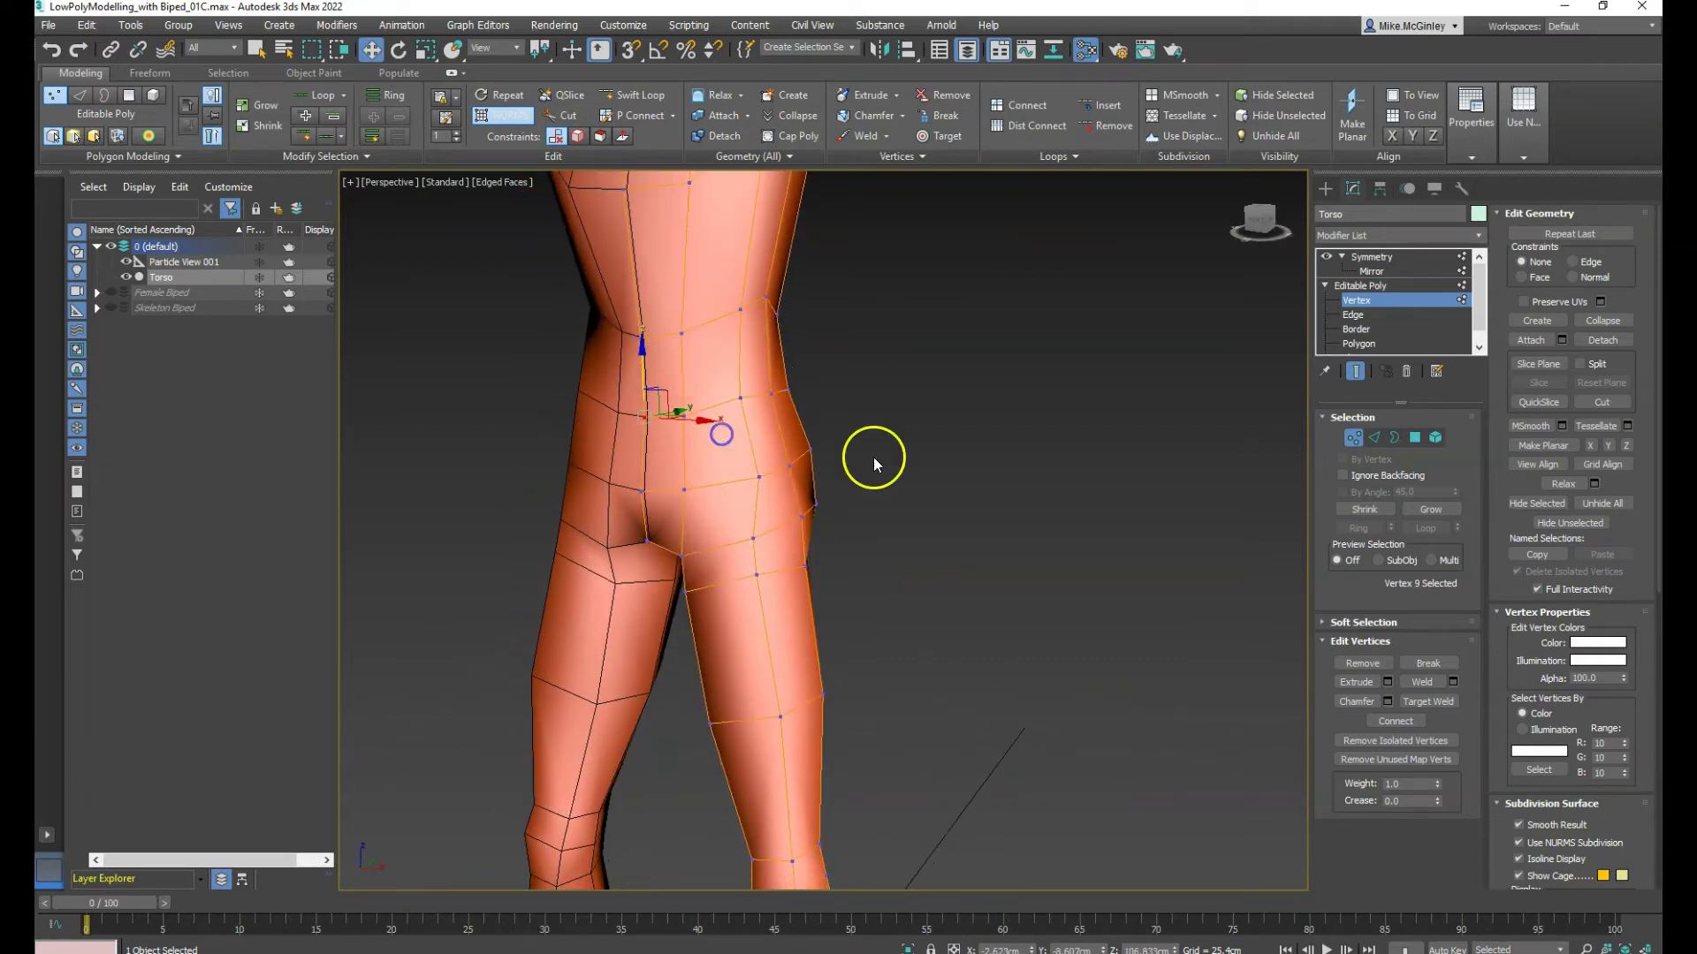
click(1384, 263)
alt+middle_drag(910, 427, 866, 523)
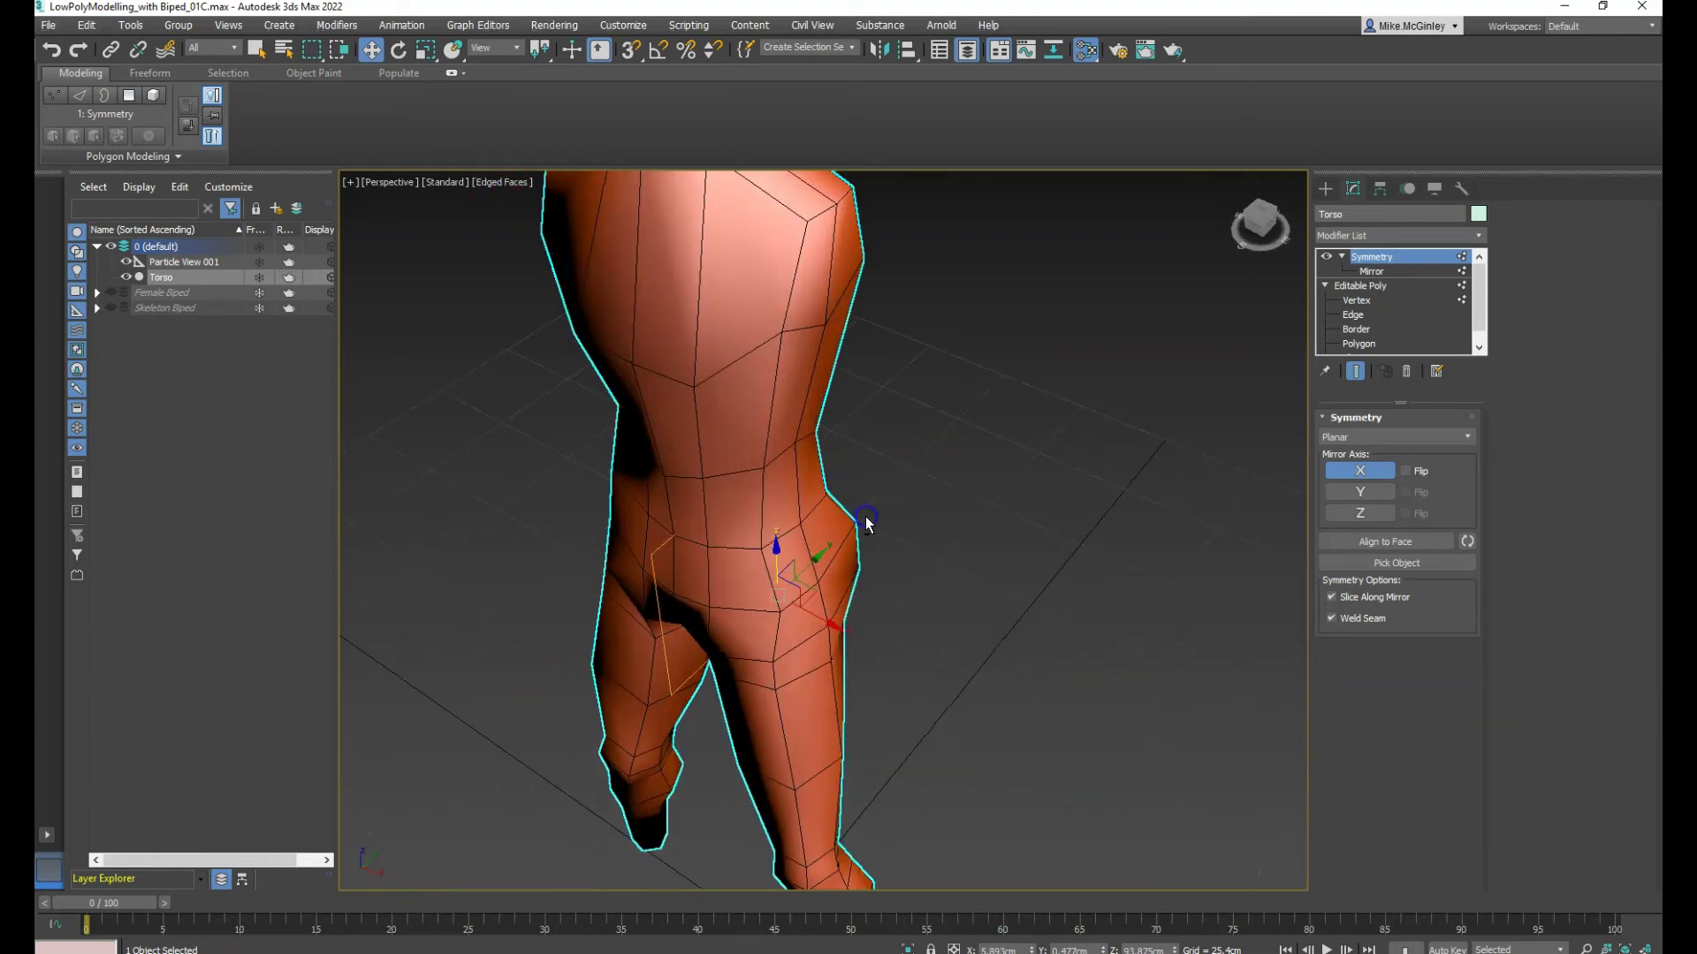
Create a six-sided cylinder with 5 height segments beside the figure, about 6.4 cm in radius and 74.4 cm tall
click(1326, 189)
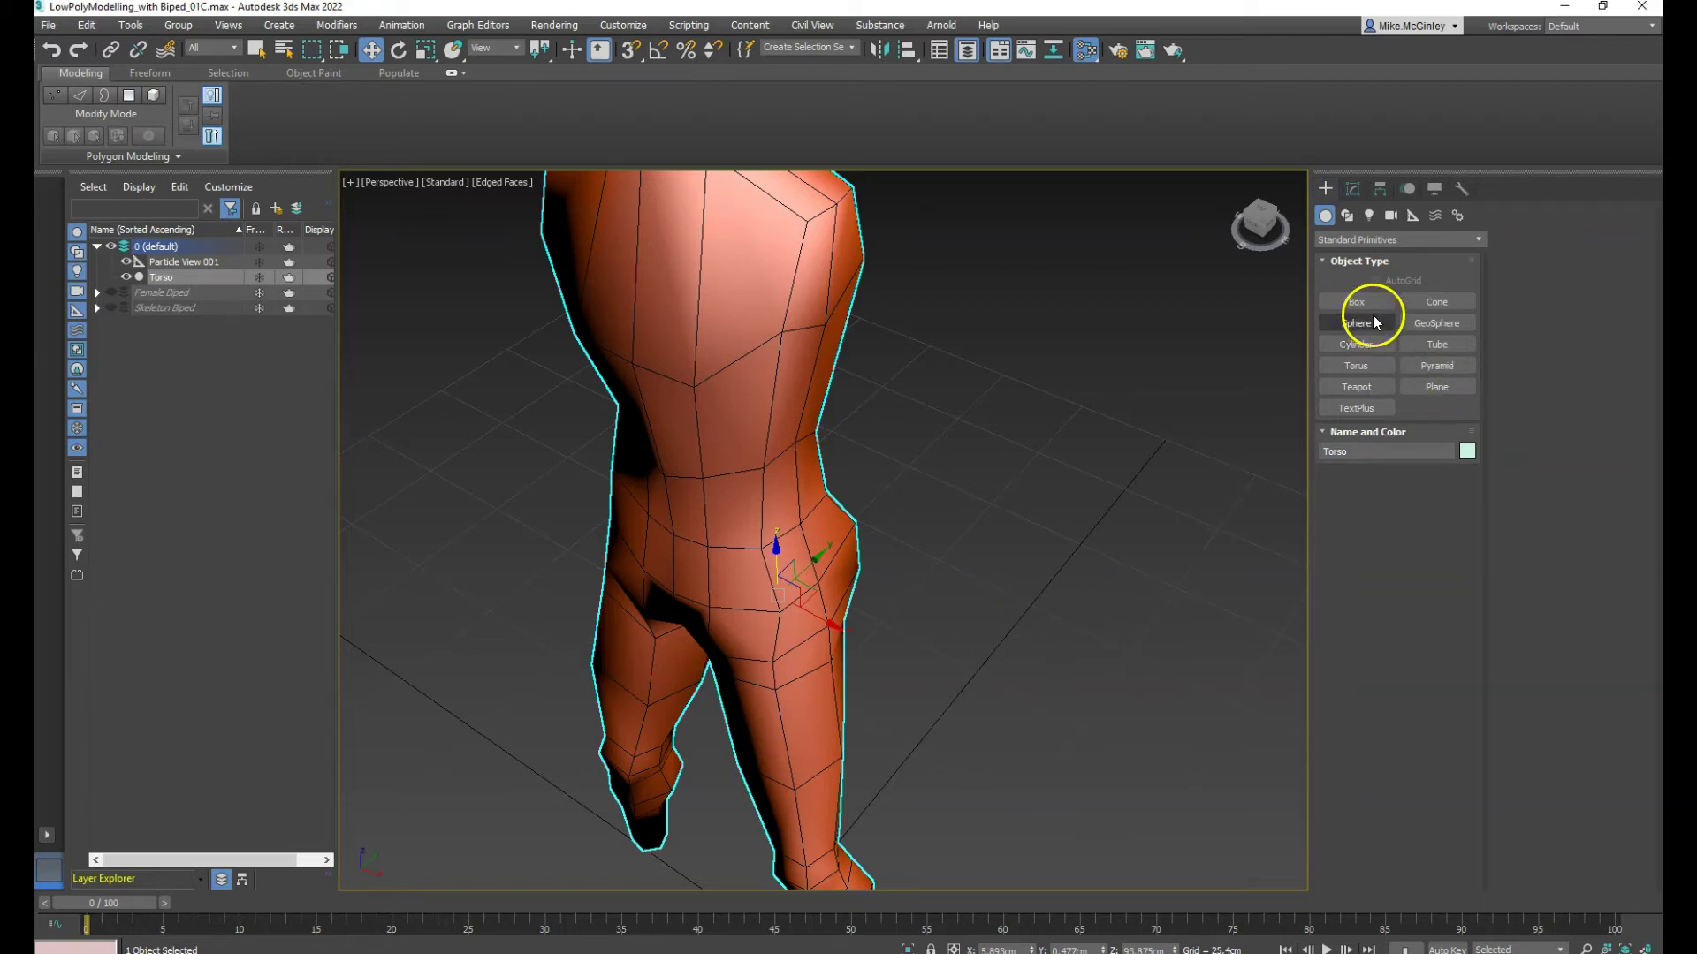
click(1366, 350)
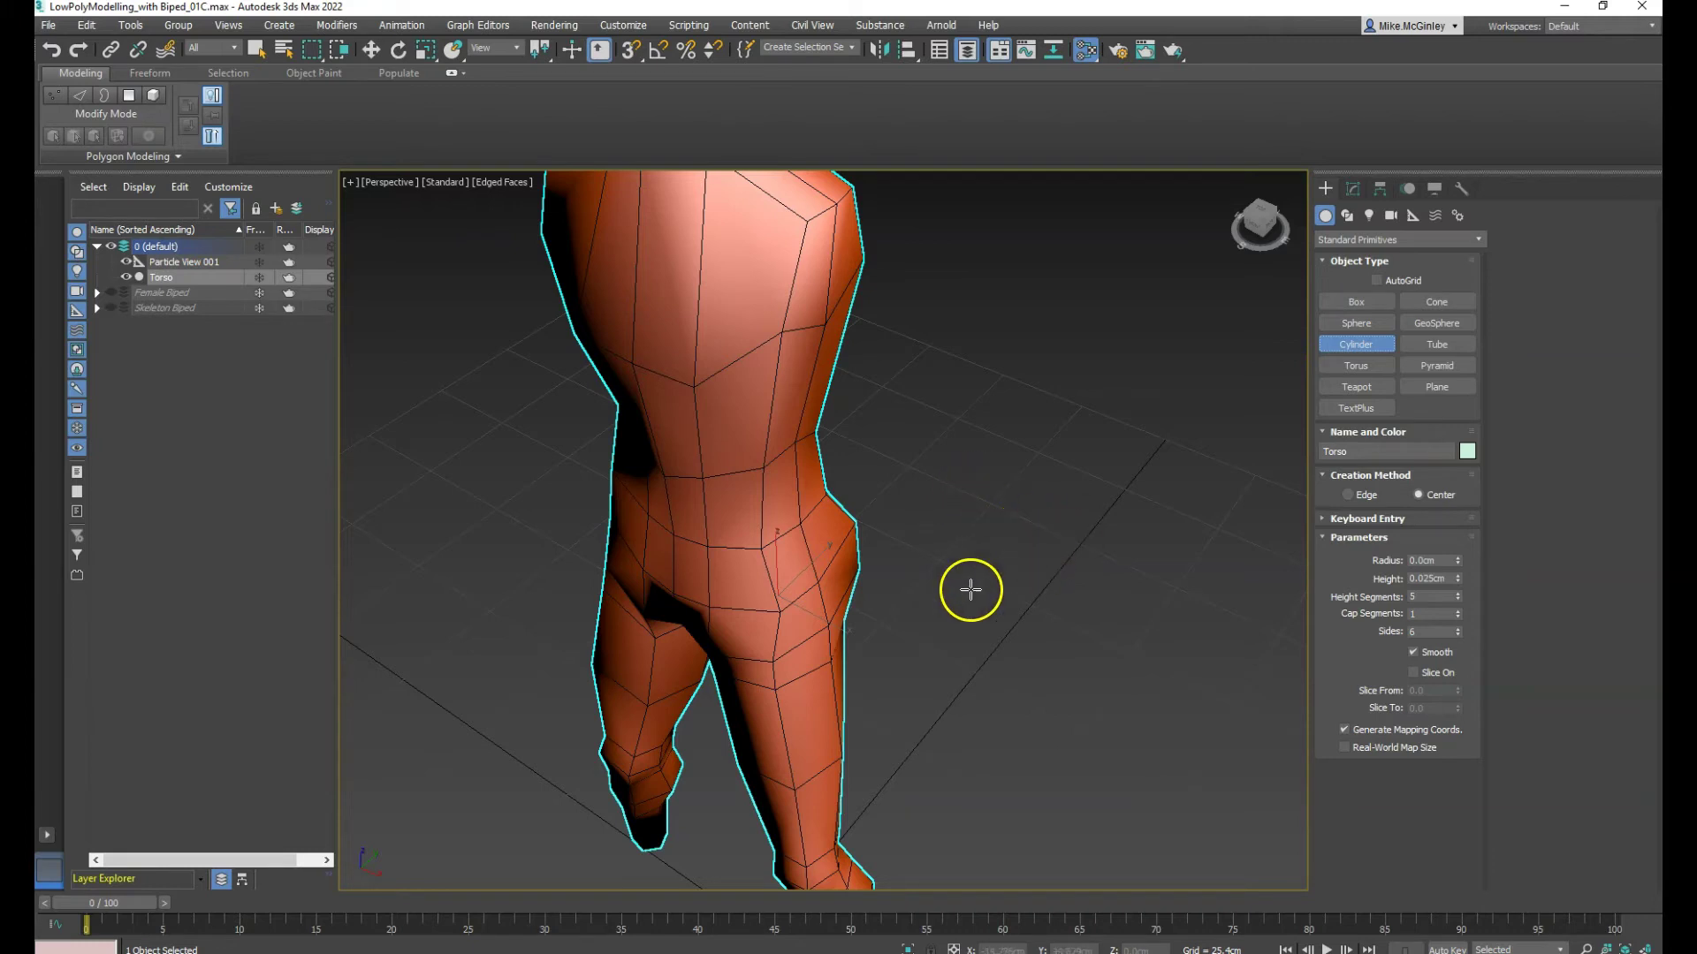
alt+middle_drag(972, 591, 1000, 546)
scroll(1072, 619, down, 5)
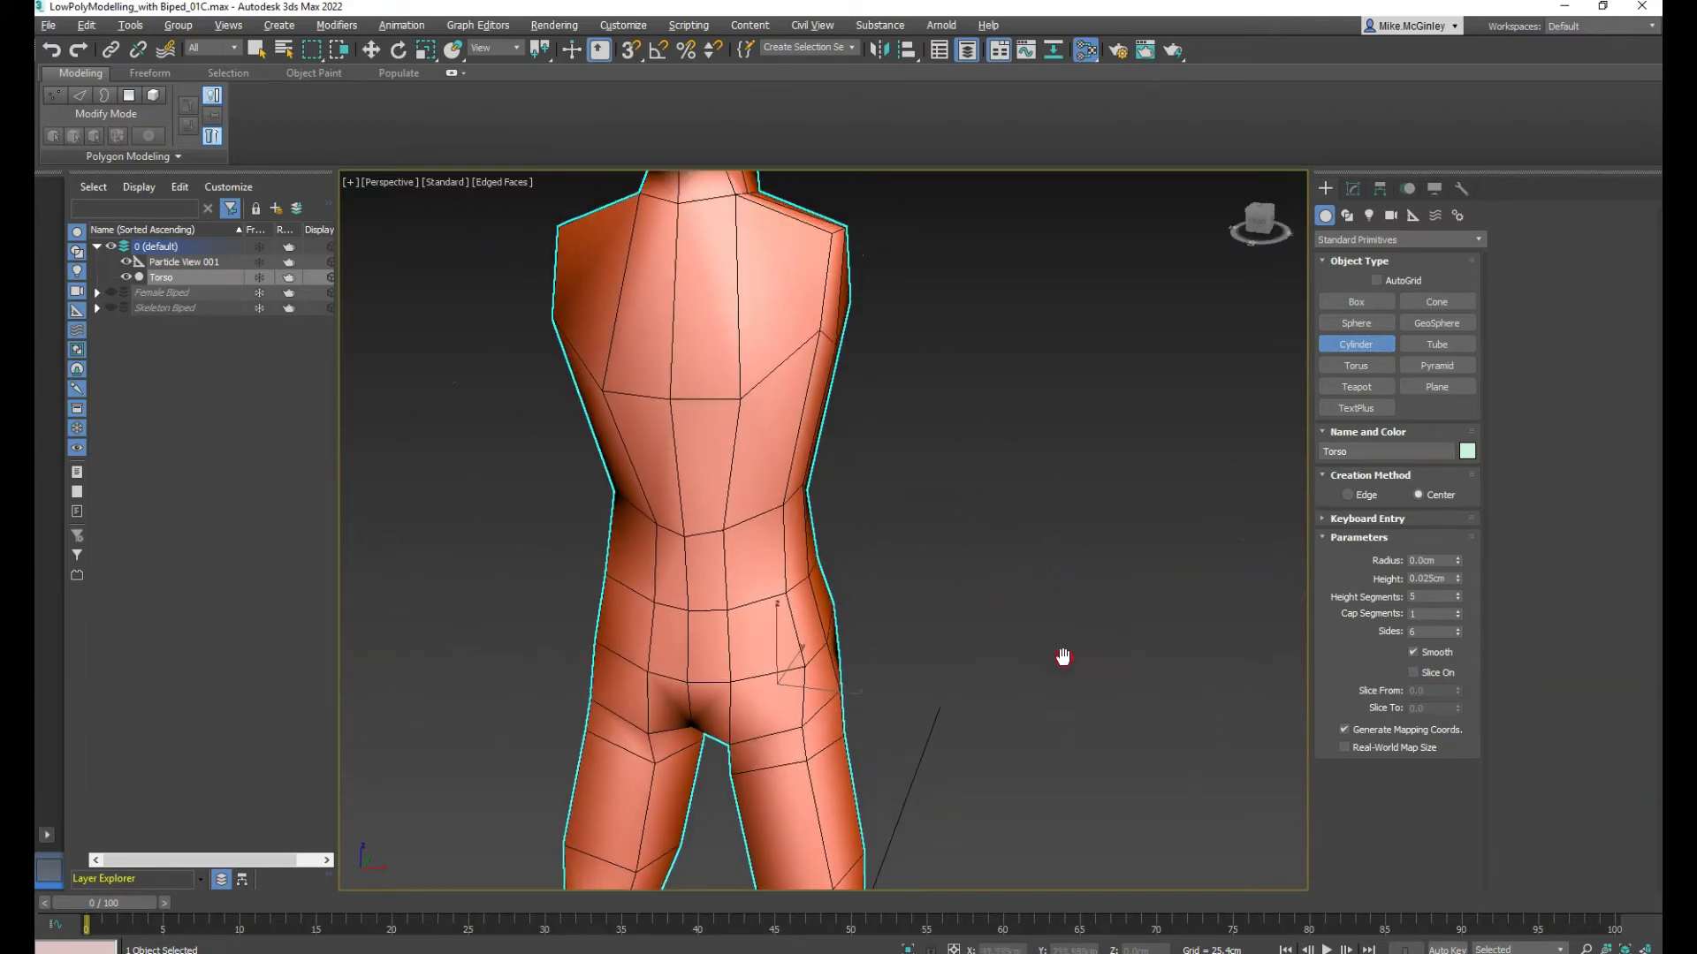
key(f)
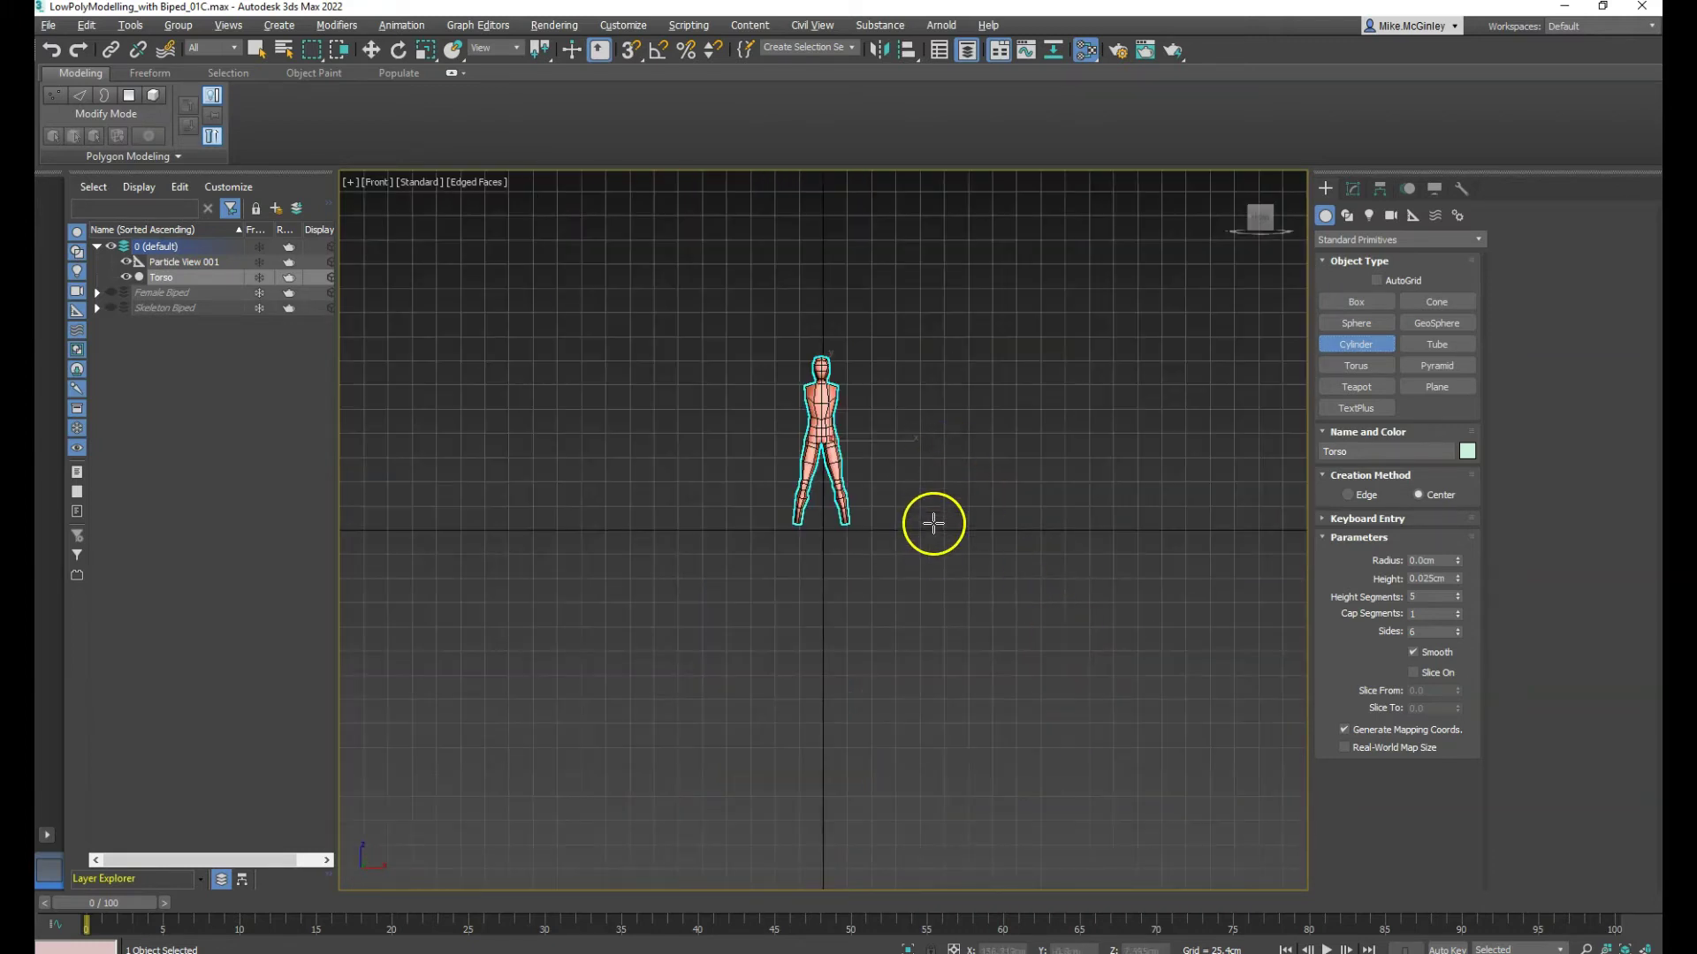
key(p)
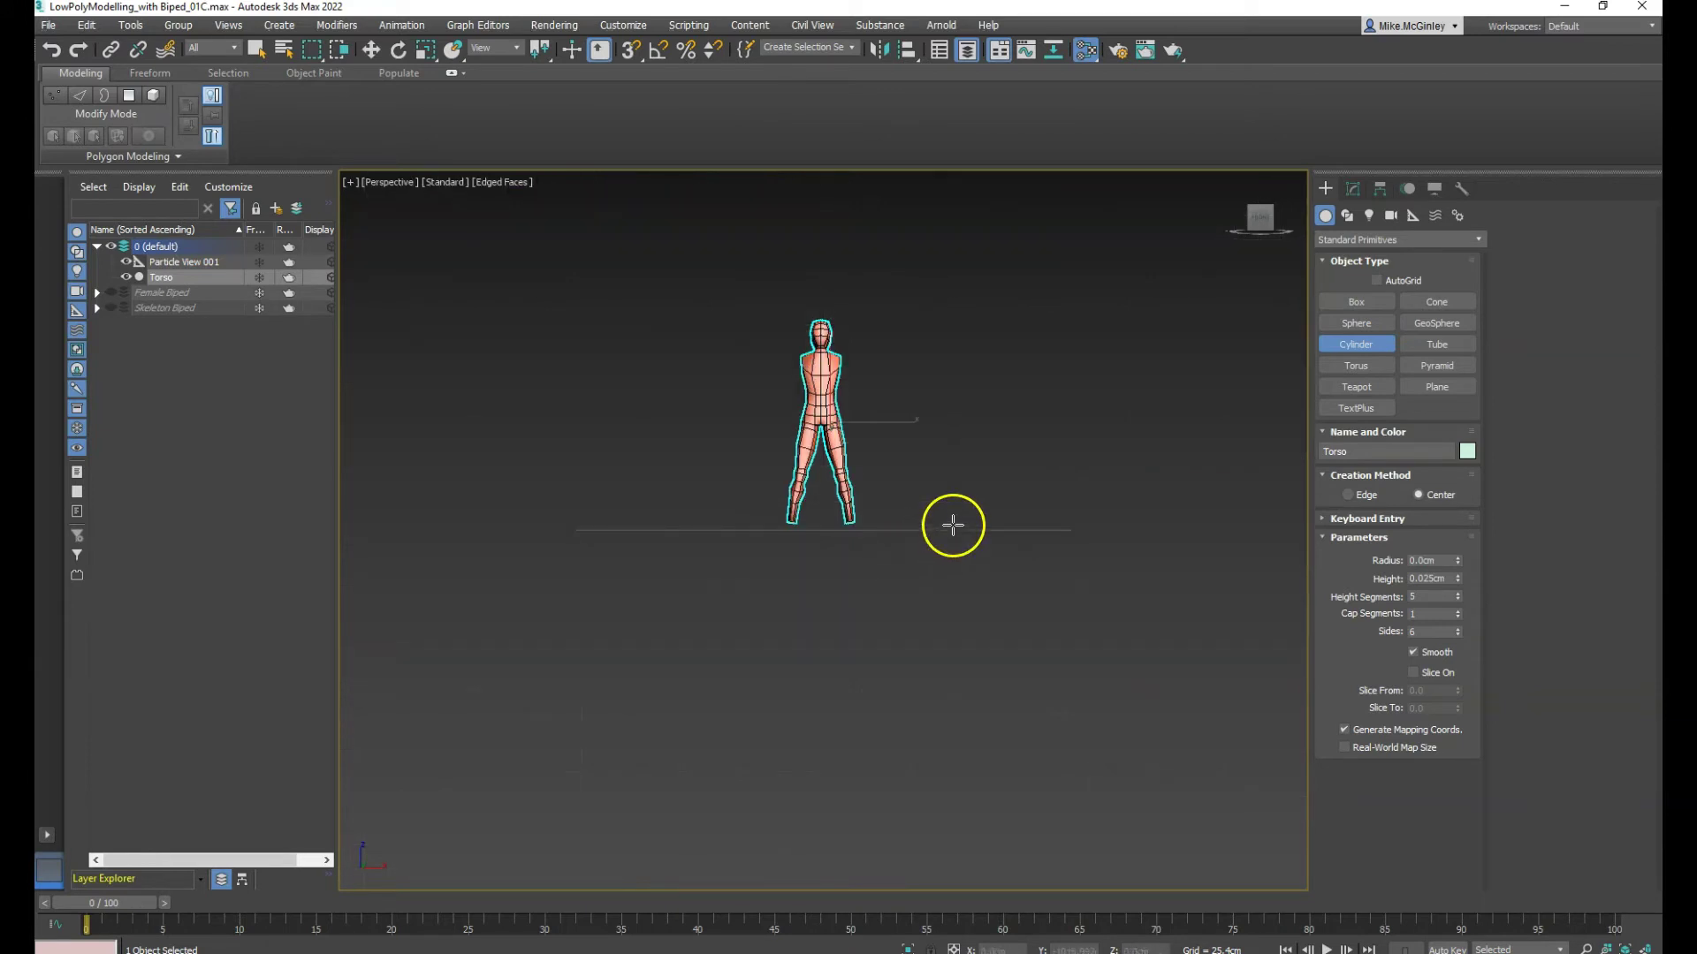
drag(857, 369, 895, 479)
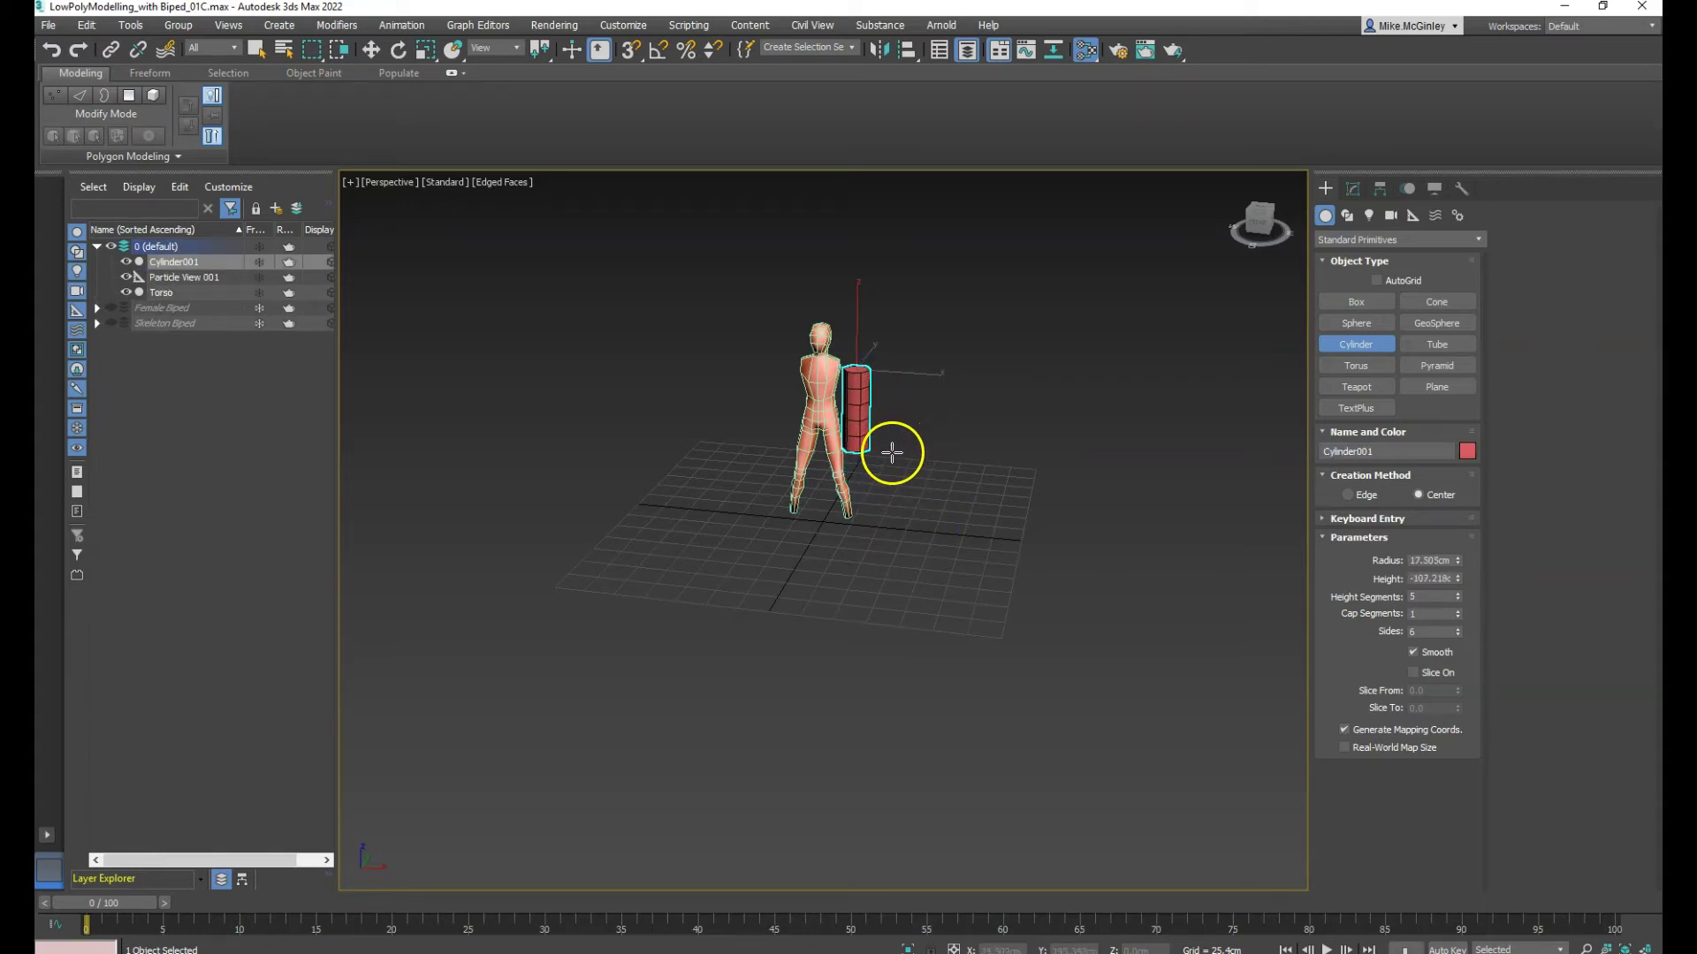
right_click(913, 478)
drag(890, 518, 895, 439)
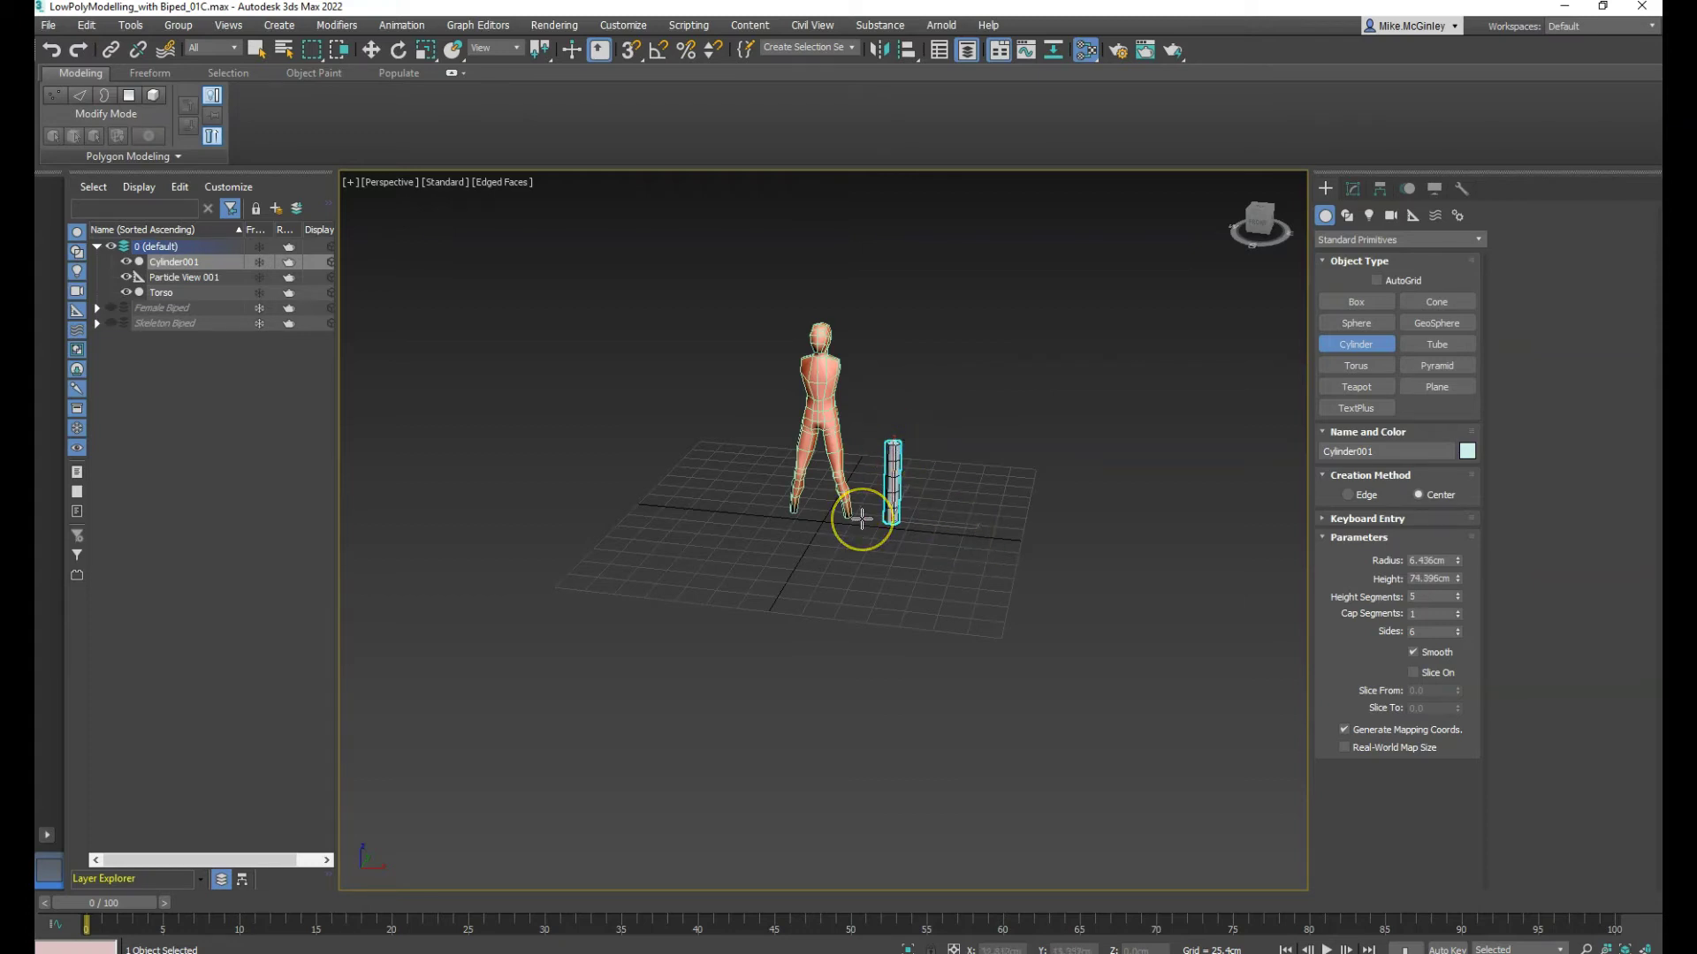
Move the cylinder up beside the torso and rotate it to slope outward and downward like an arm
key(w)
drag(890, 496, 1000, 596)
key(e)
key(r)
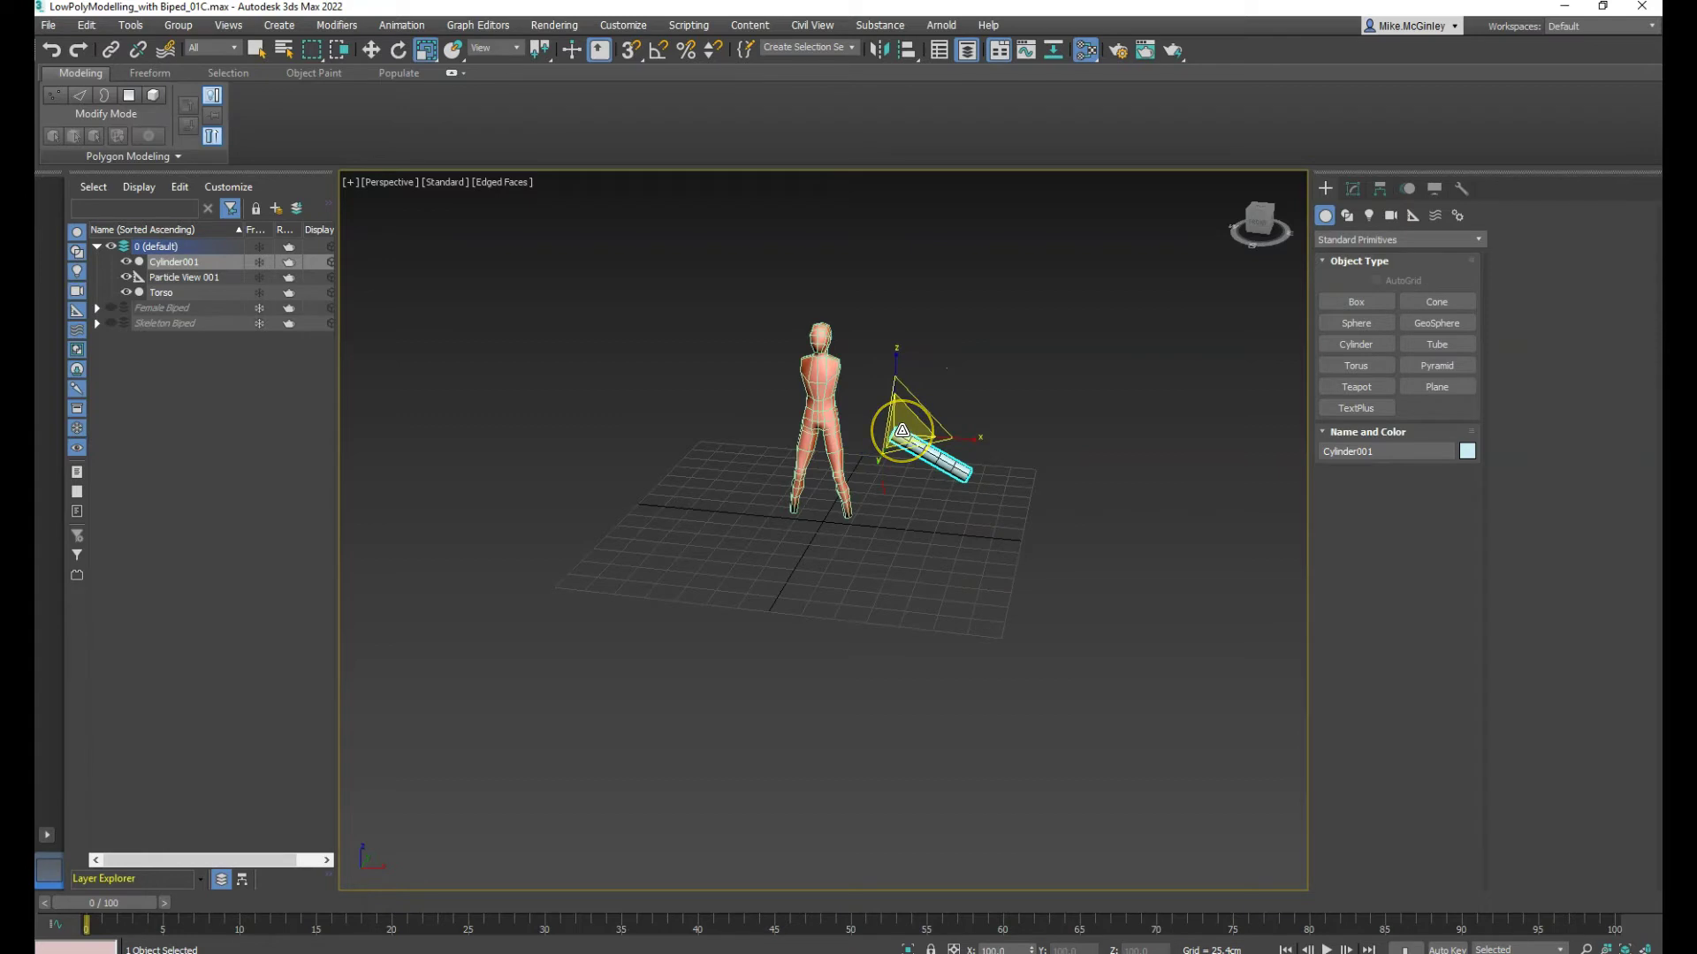
key(w)
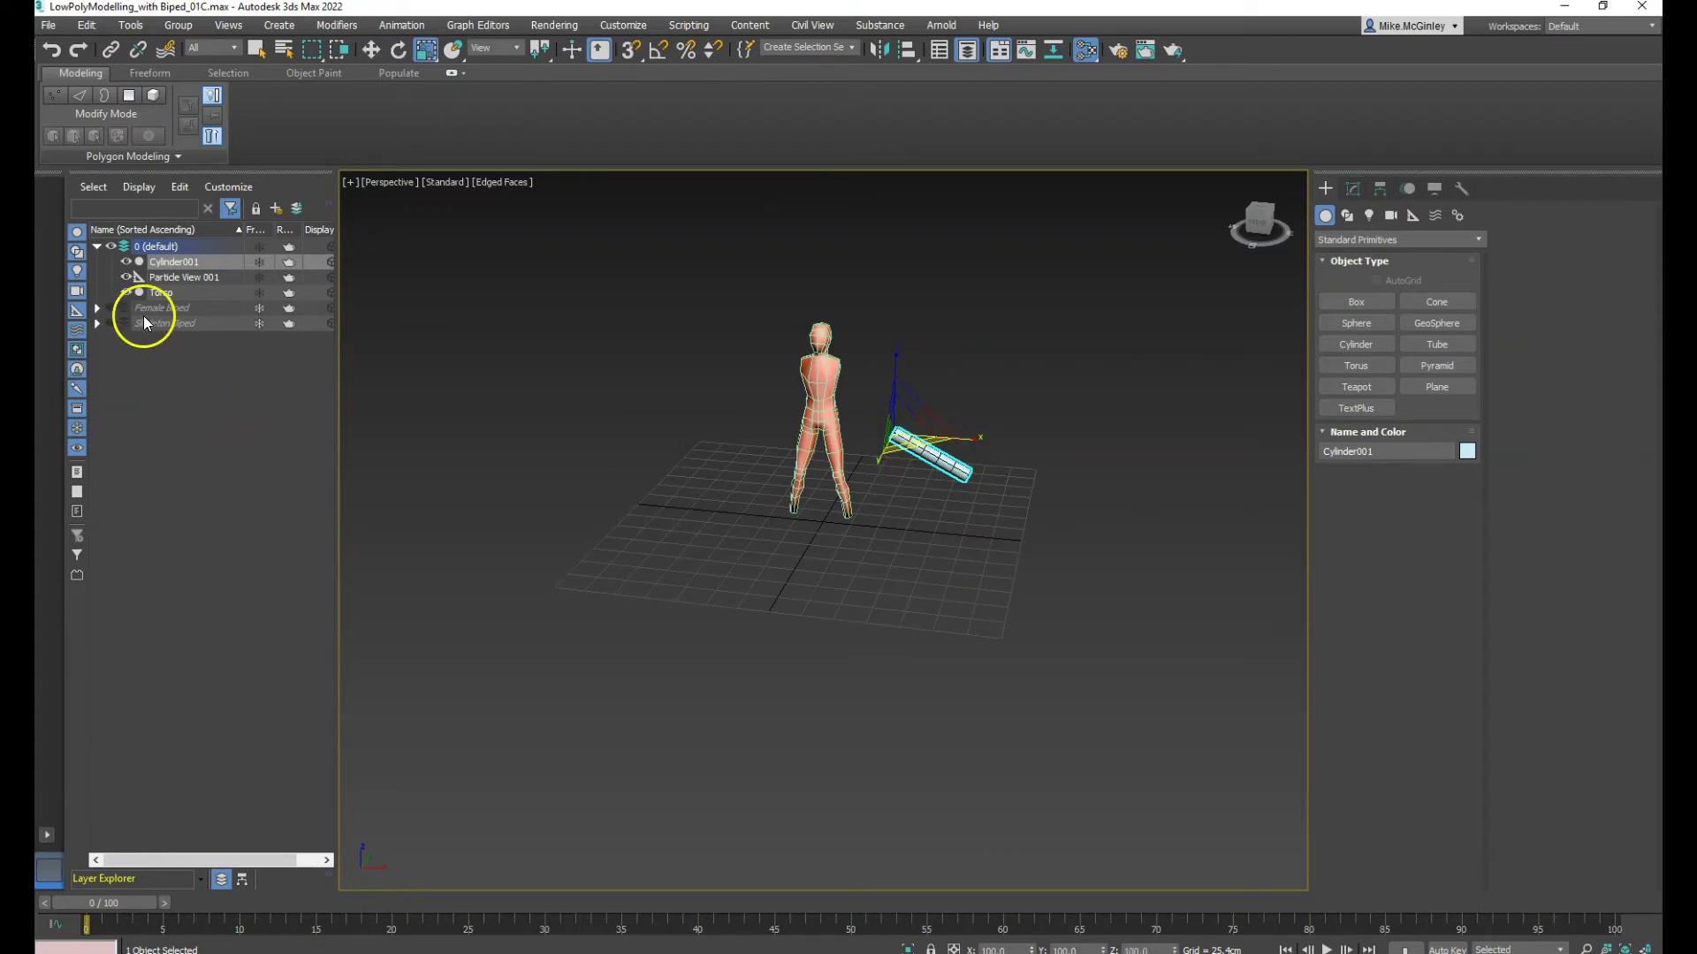
Show the Female Biped layer and move the cylinder so its upper end sits at the biped's shoulder, centred front to back on the arm
click(111, 308)
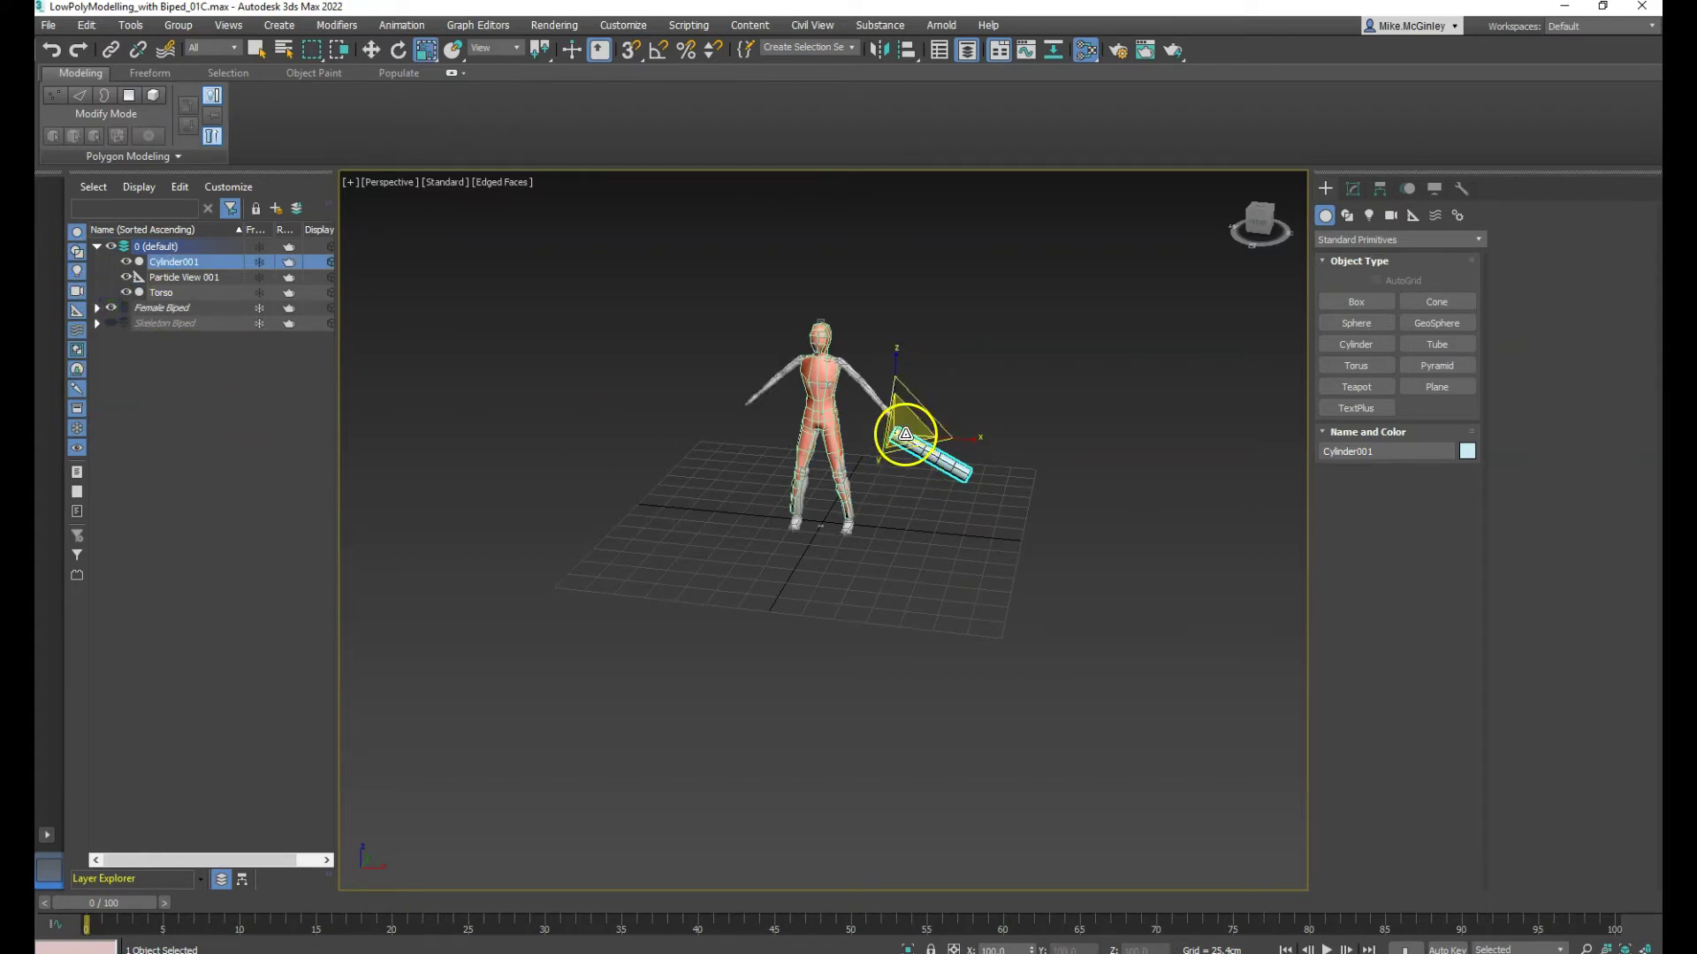
key(w)
mouse_move(896, 409)
mouse_down()
mouse_move(939, 405)
mouse_move(891, 378)
mouse_up()
mouse_move(867, 520)
alt+middle_down()
mouse_move(914, 485)
mouse_move(892, 511)
alt+middle_up()
key(t)
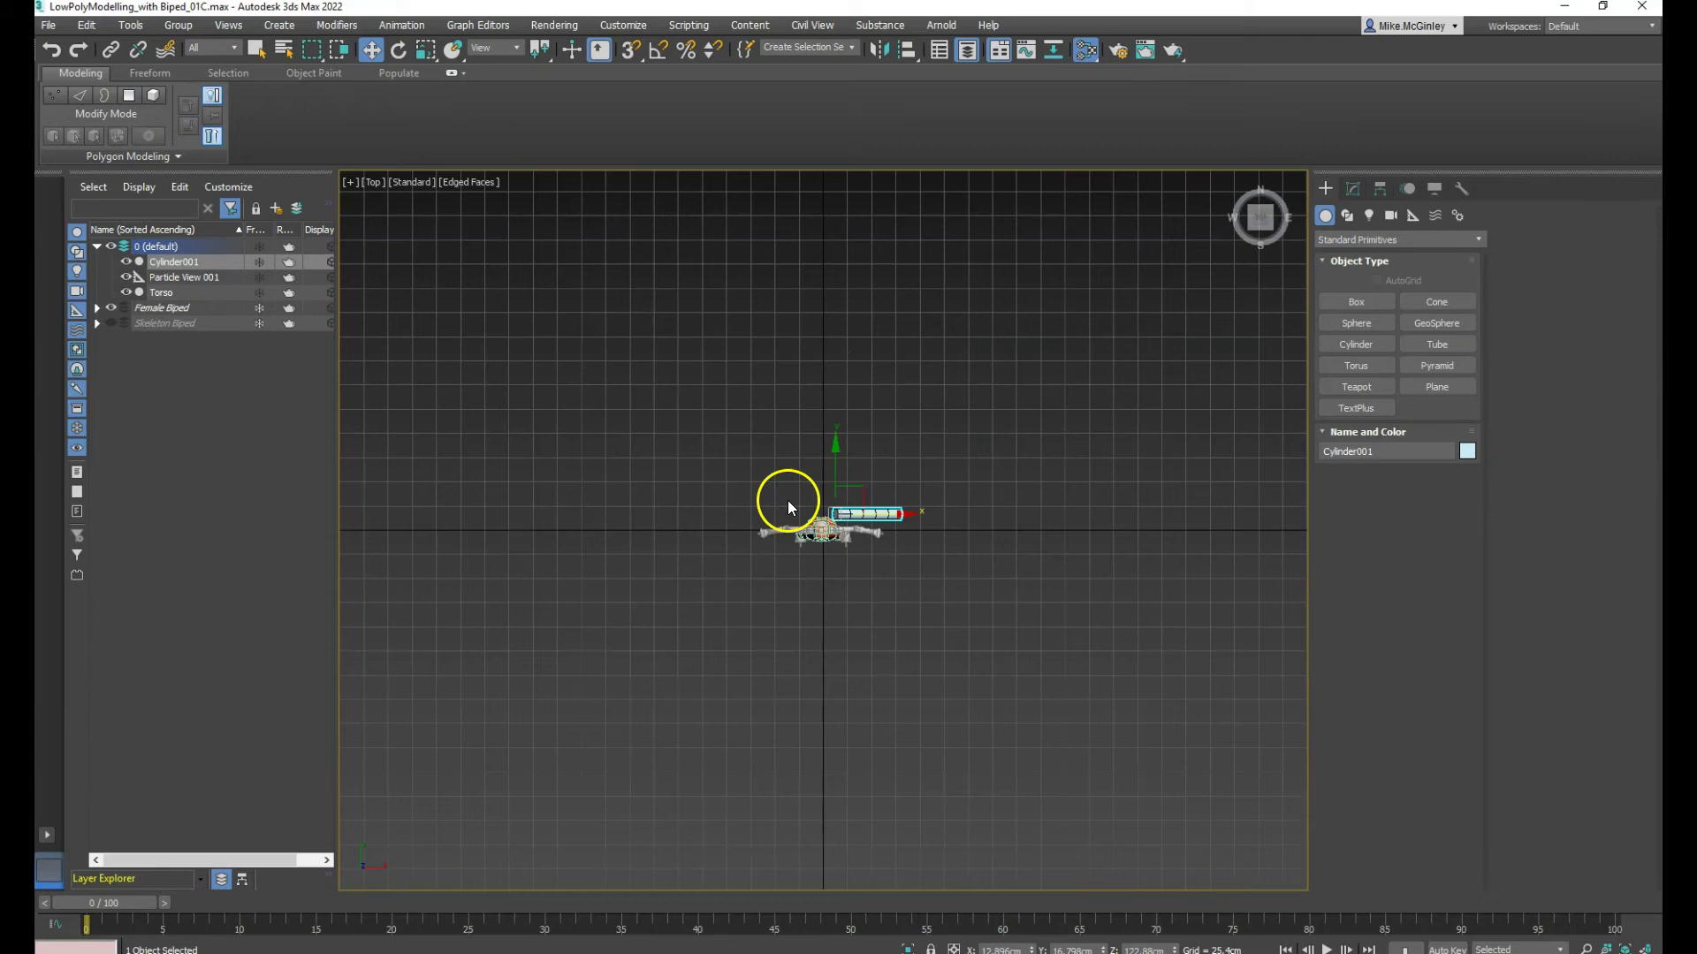
scroll(818, 542, up, 8)
drag(901, 395, 881, 475)
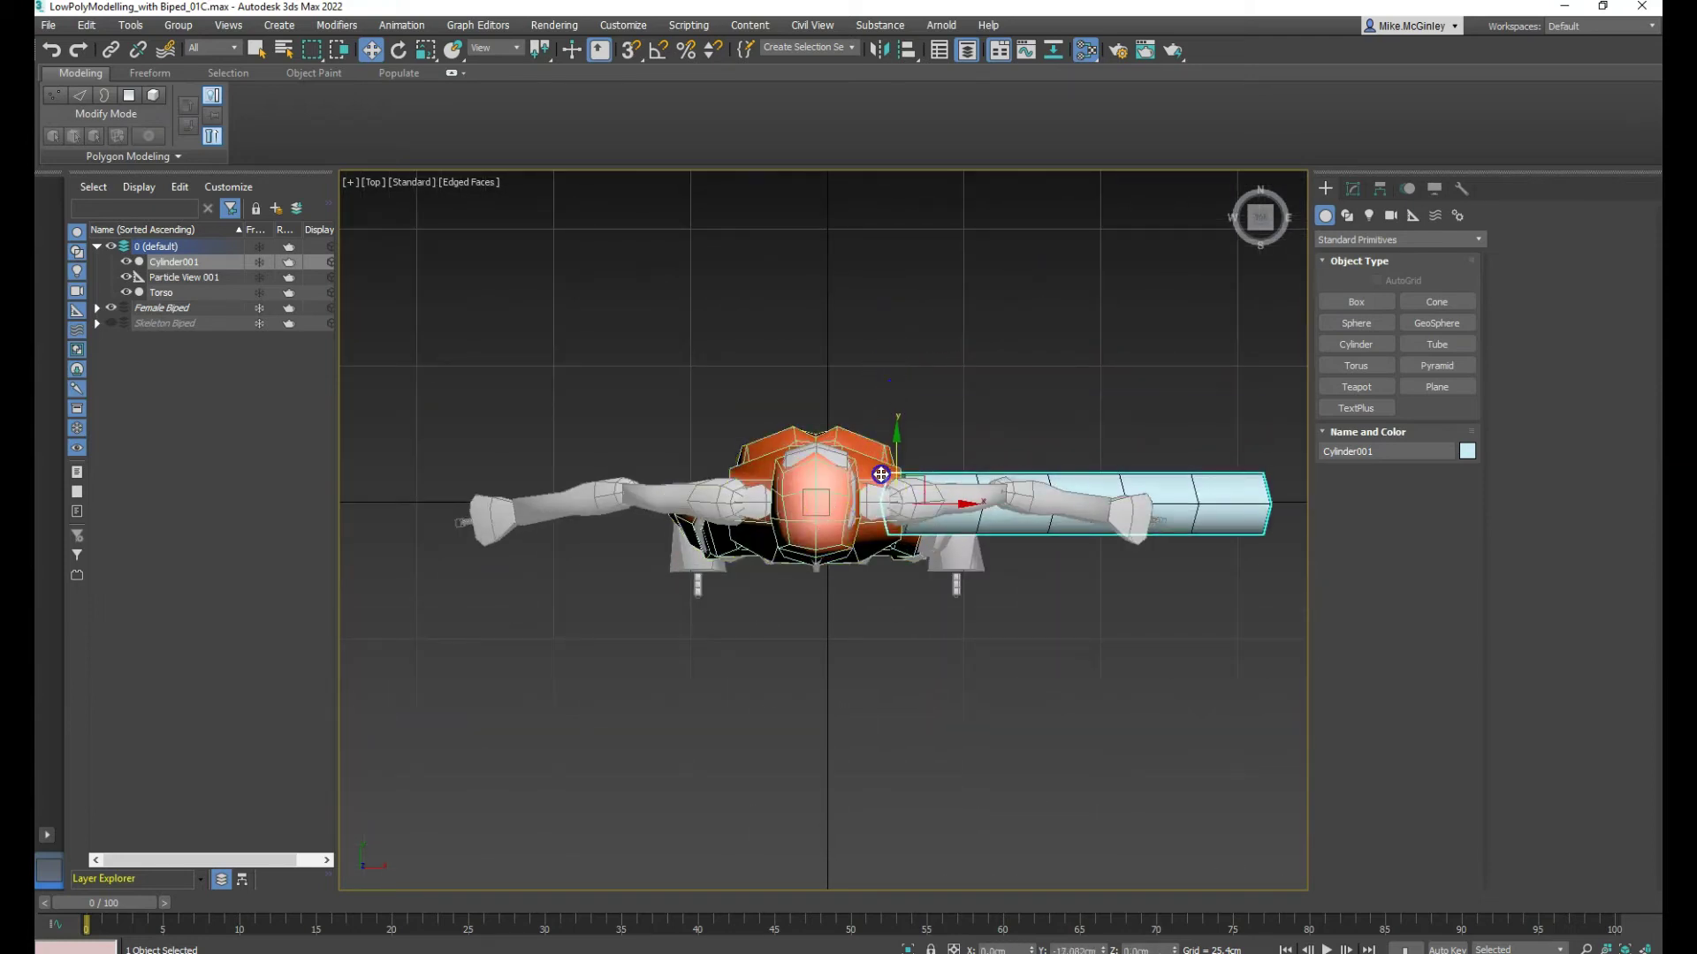
key(f)
drag(851, 399, 840, 352)
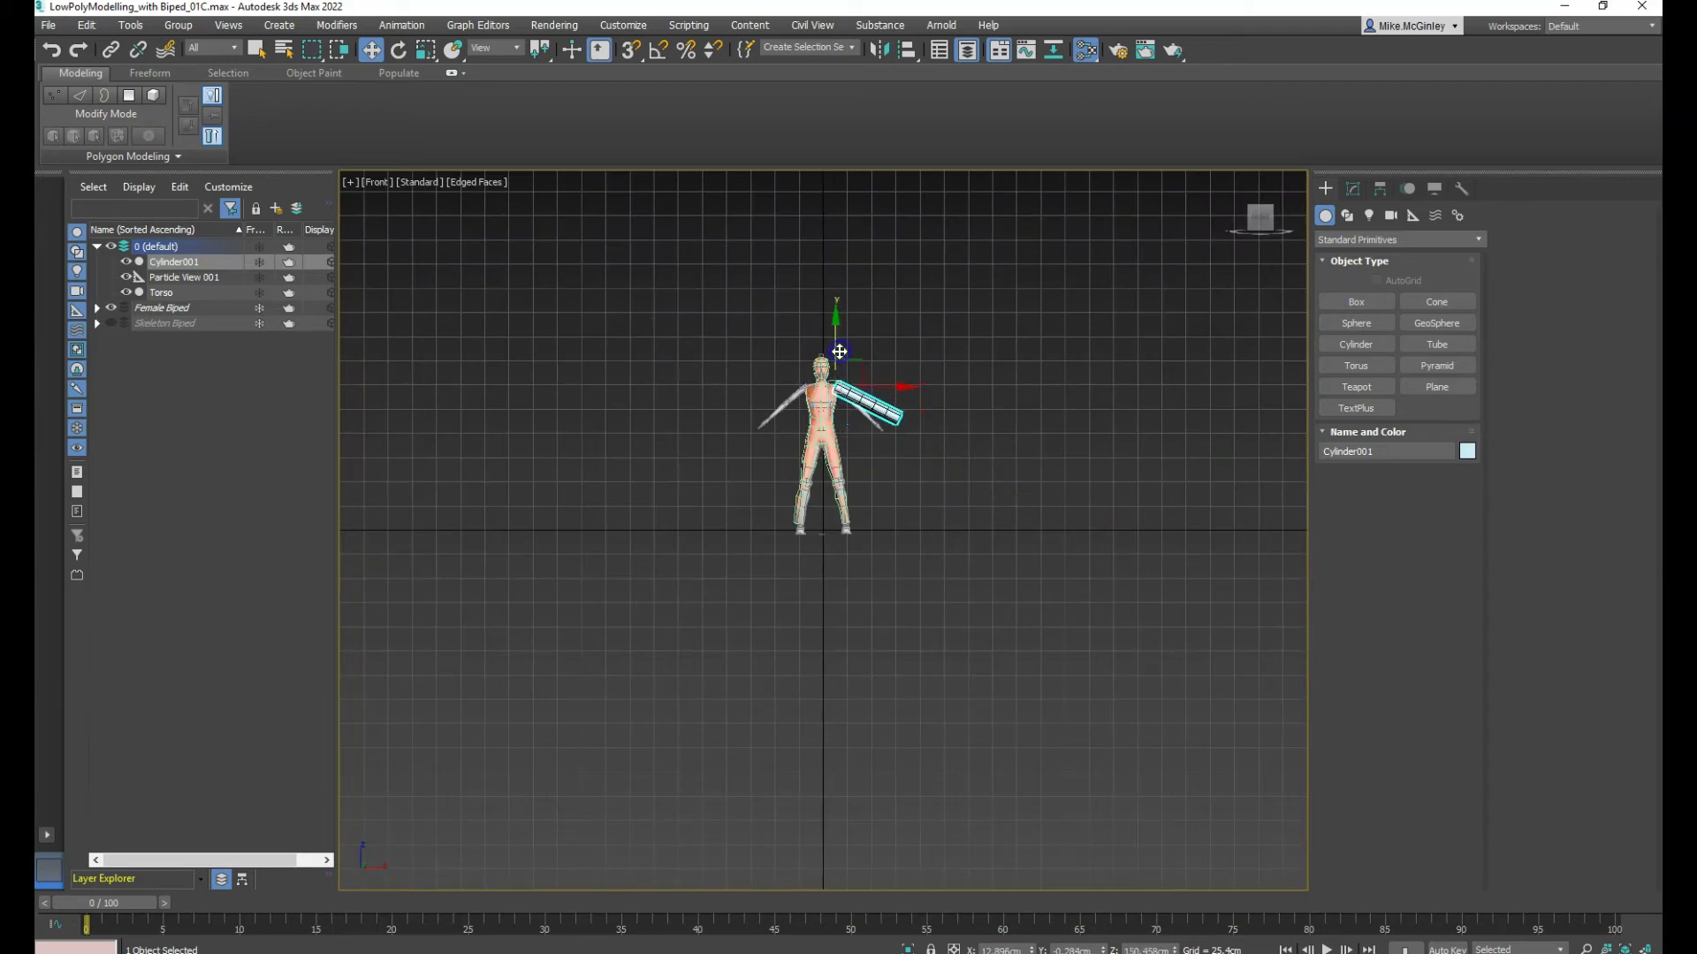
Apply the torso's skin material to the cylinder and set the material's opacity colour to a grey of about 0.47
key(e)
key(t)
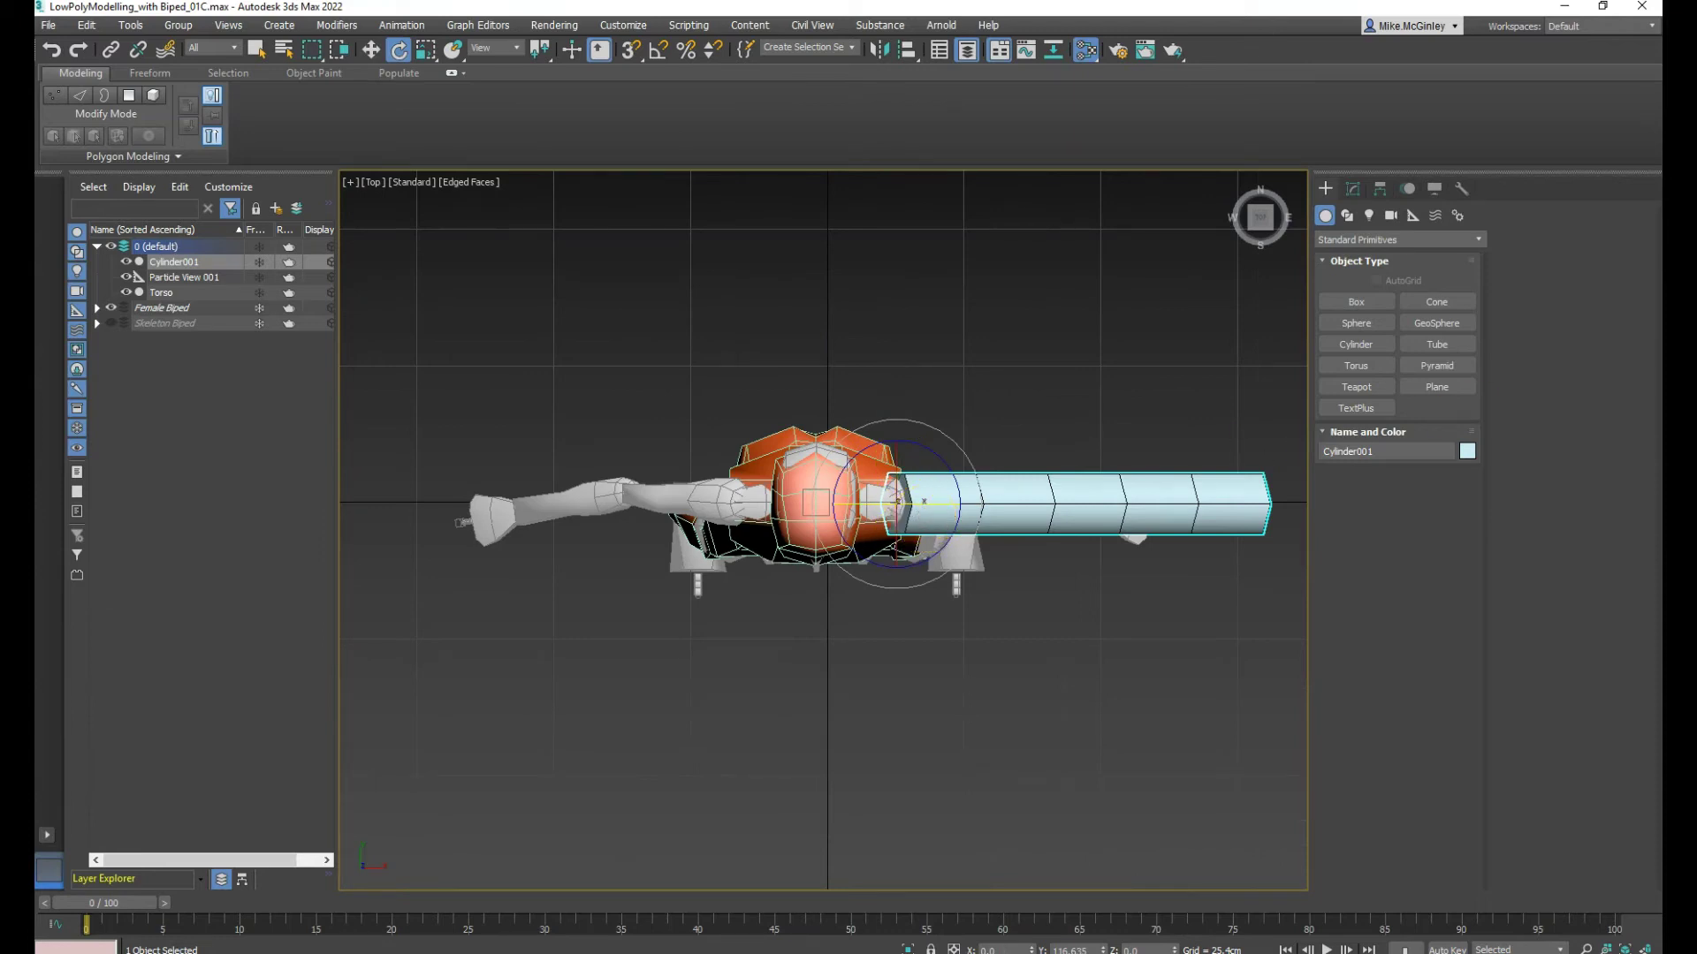
drag(1159, 506, 1159, 508)
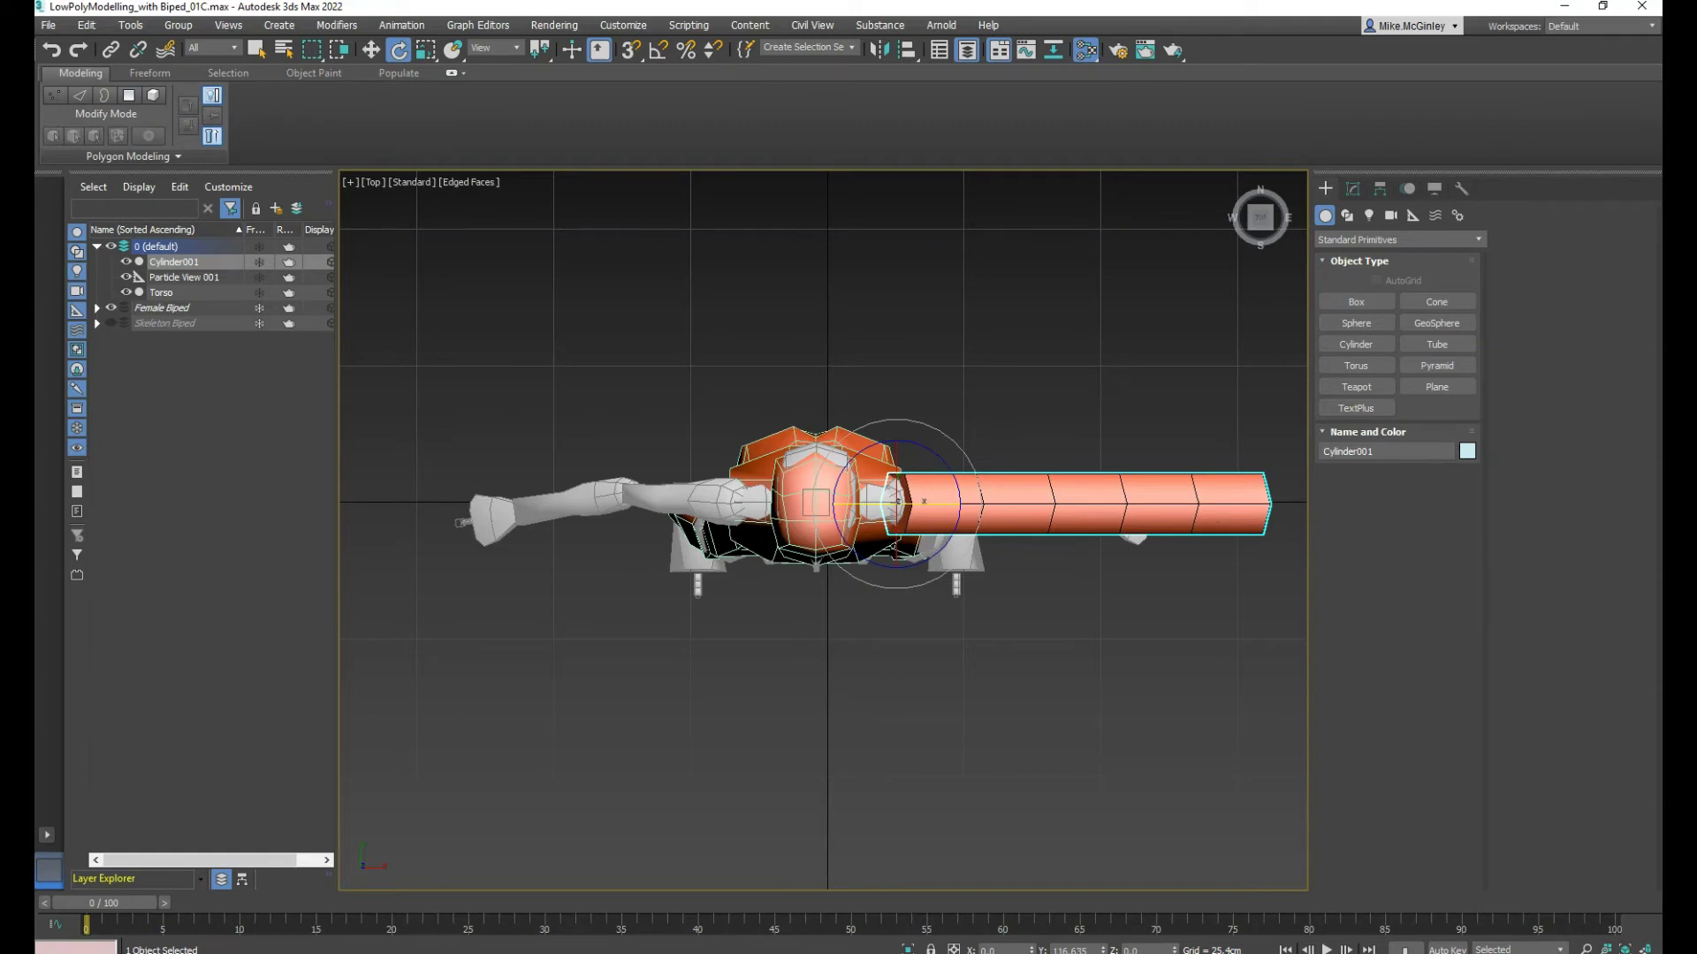
click(522, 169)
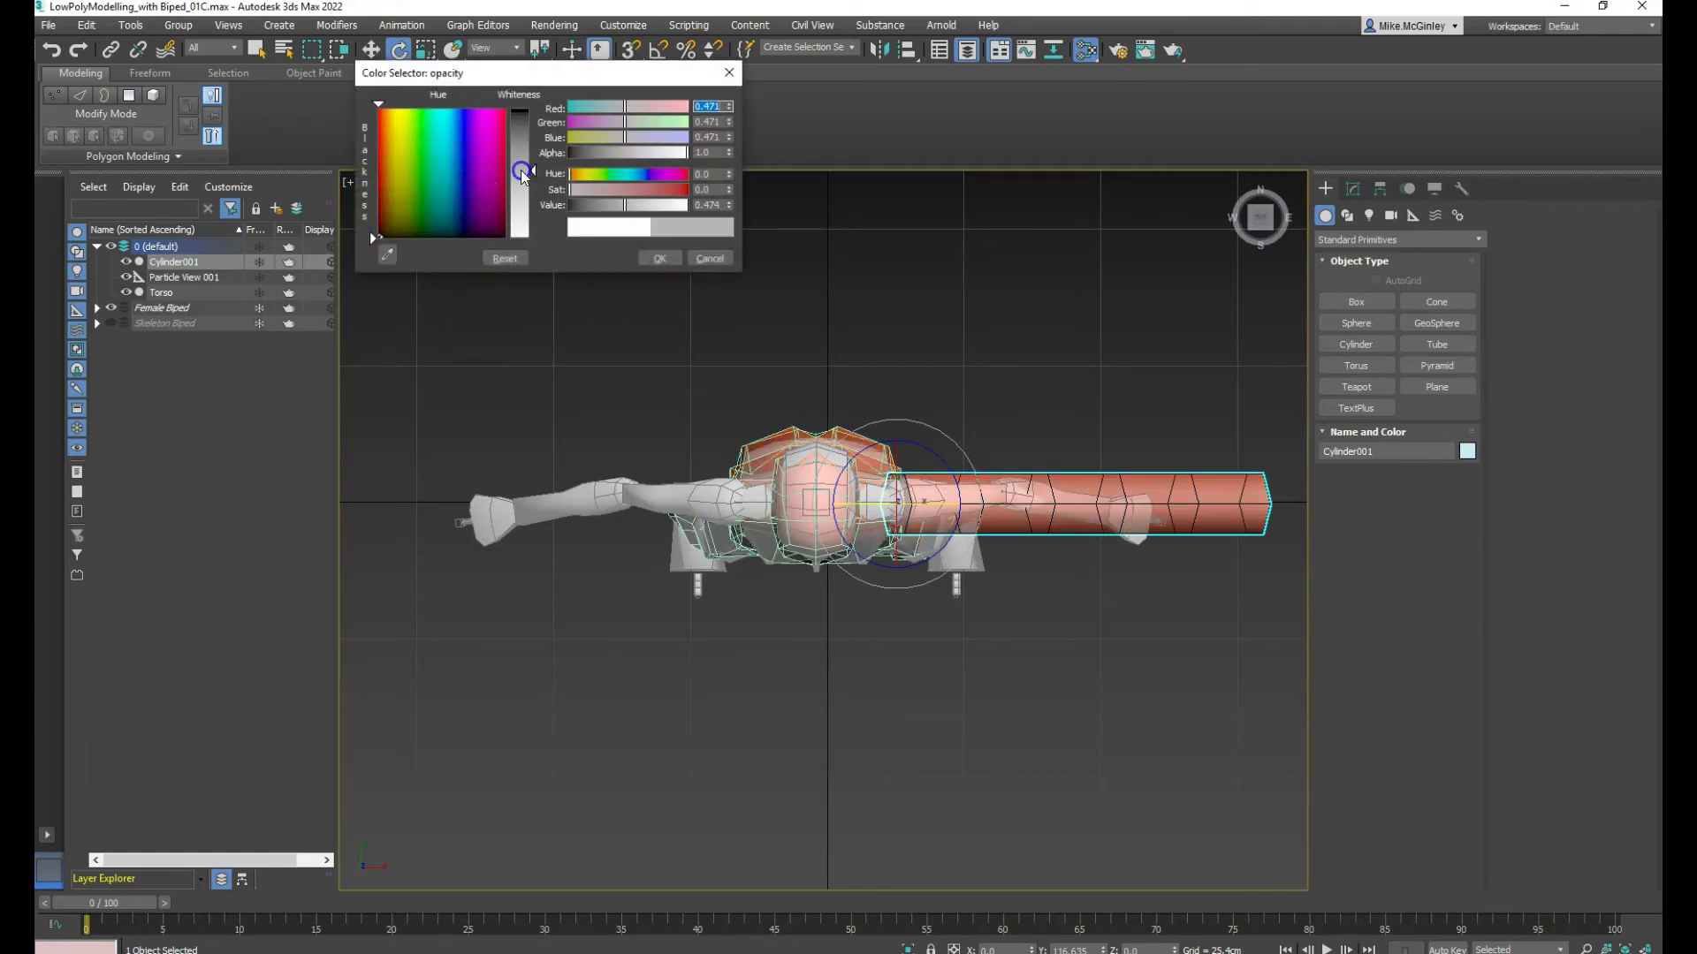
click(658, 259)
Rotate the cylinder downward about the shoulder so it follows the slope of the biped's arm
alt+middle_drag(1013, 539, 999, 428)
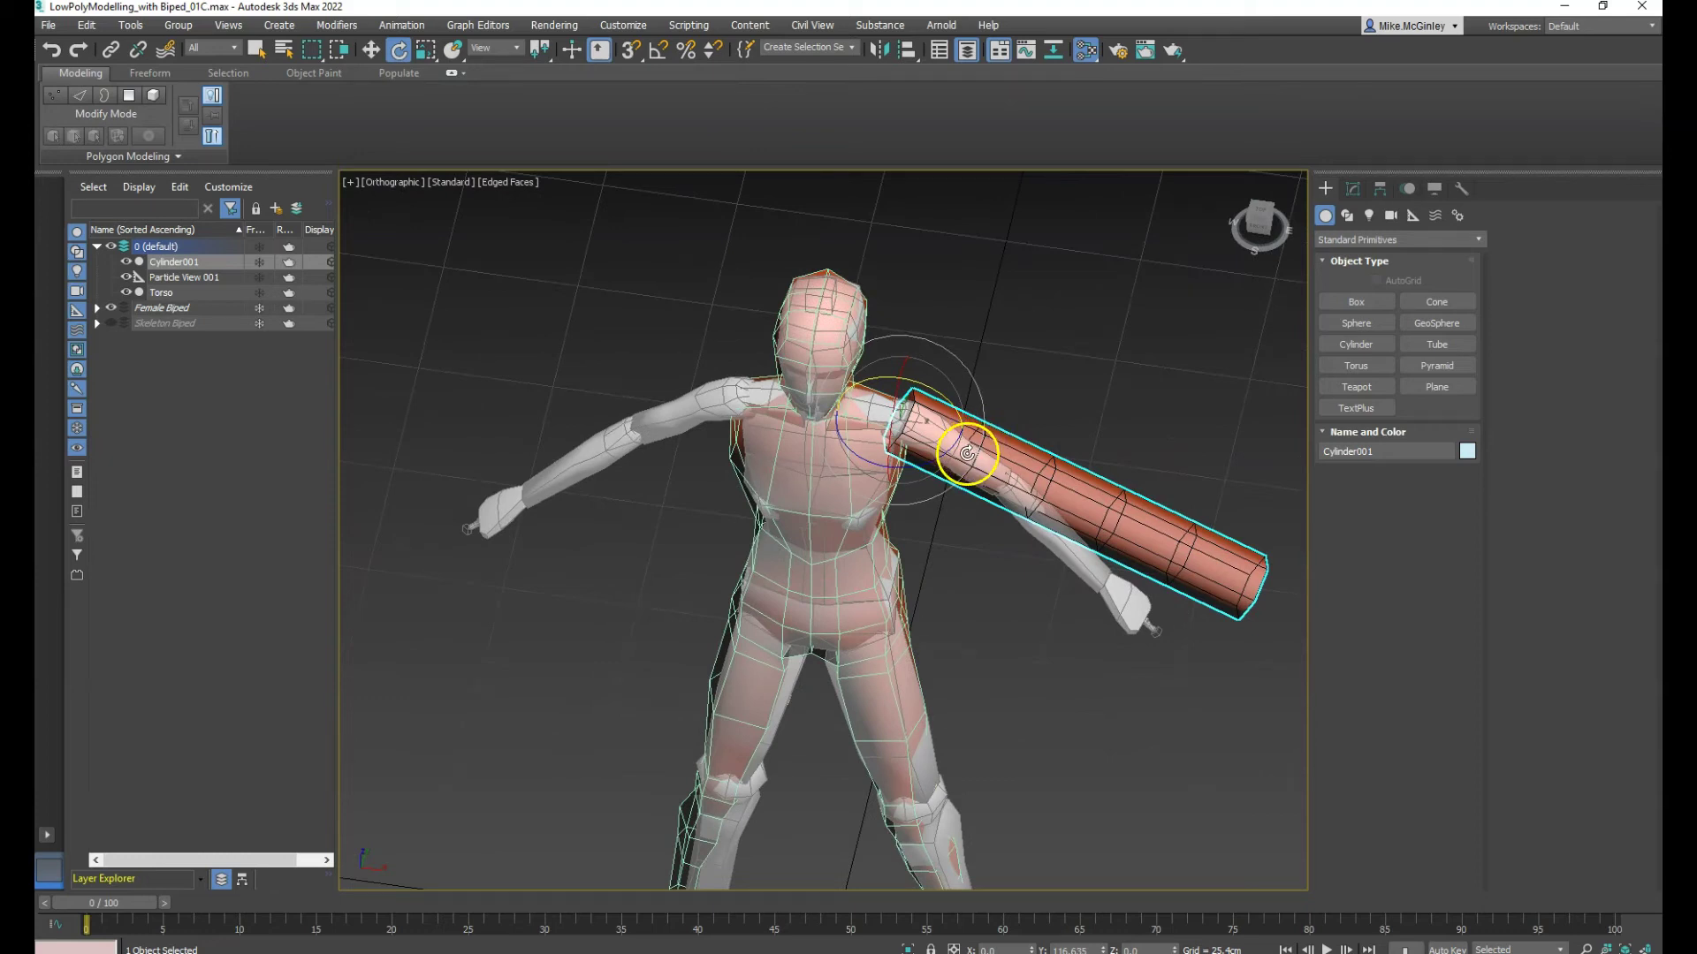
key(p)
scroll(1048, 416, down, 5)
alt+middle_drag(1115, 467, 885, 496)
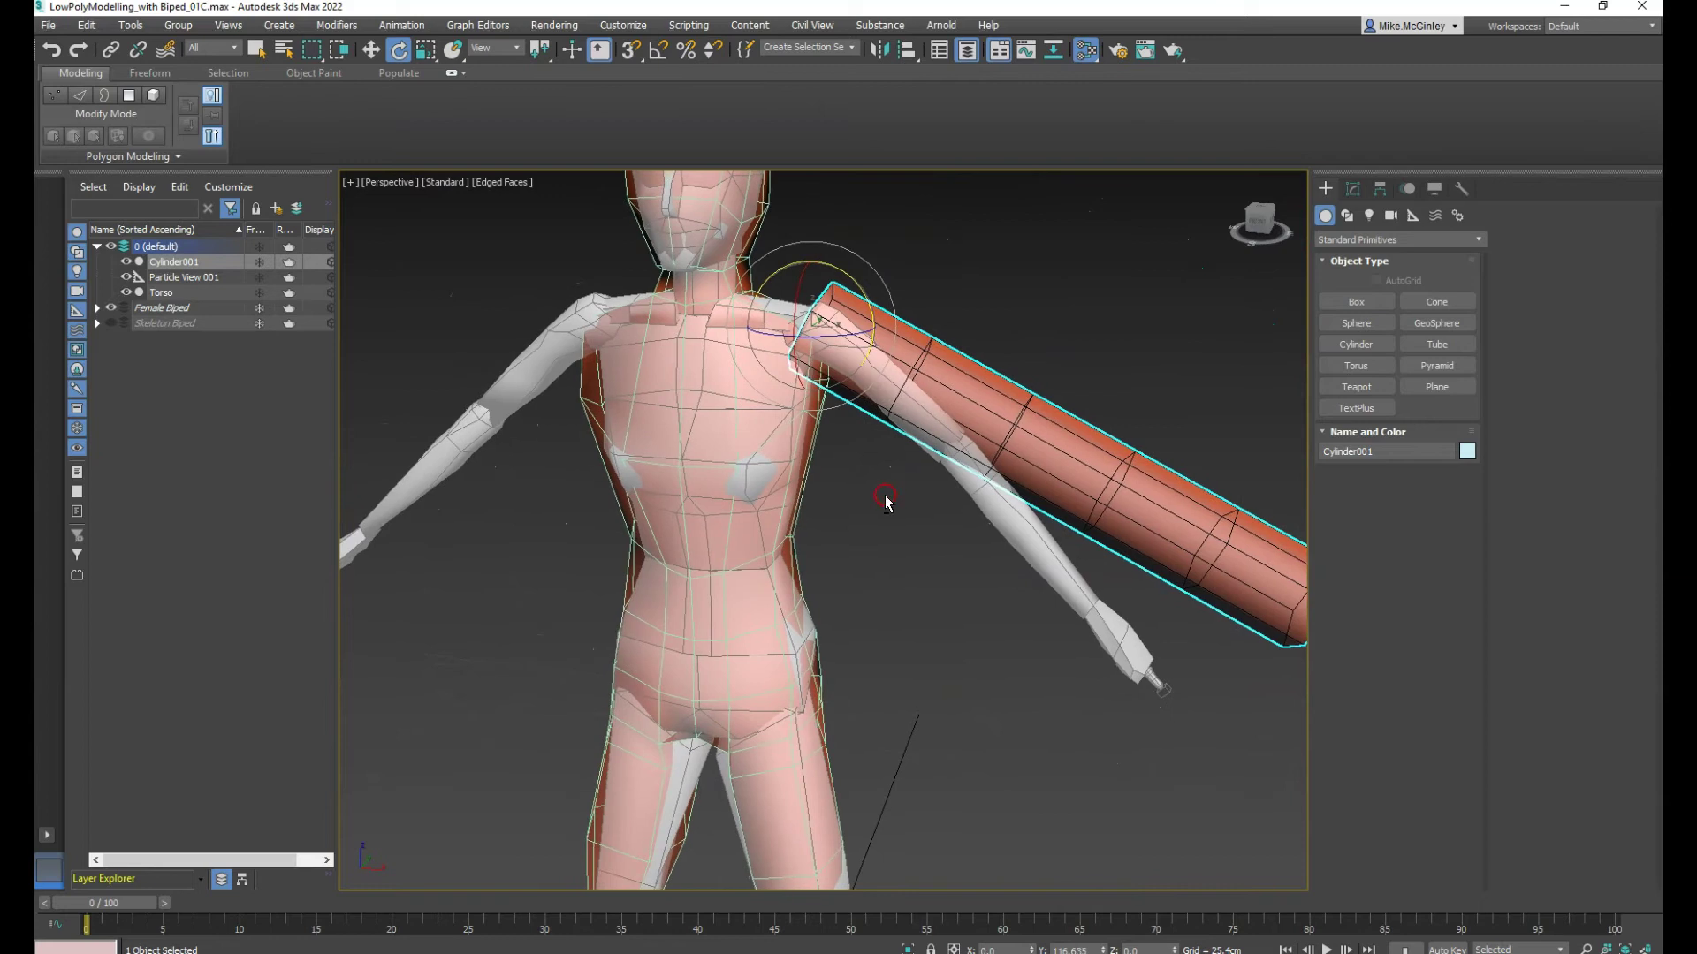
drag(867, 303, 885, 332)
alt+middle_drag(862, 486, 818, 485)
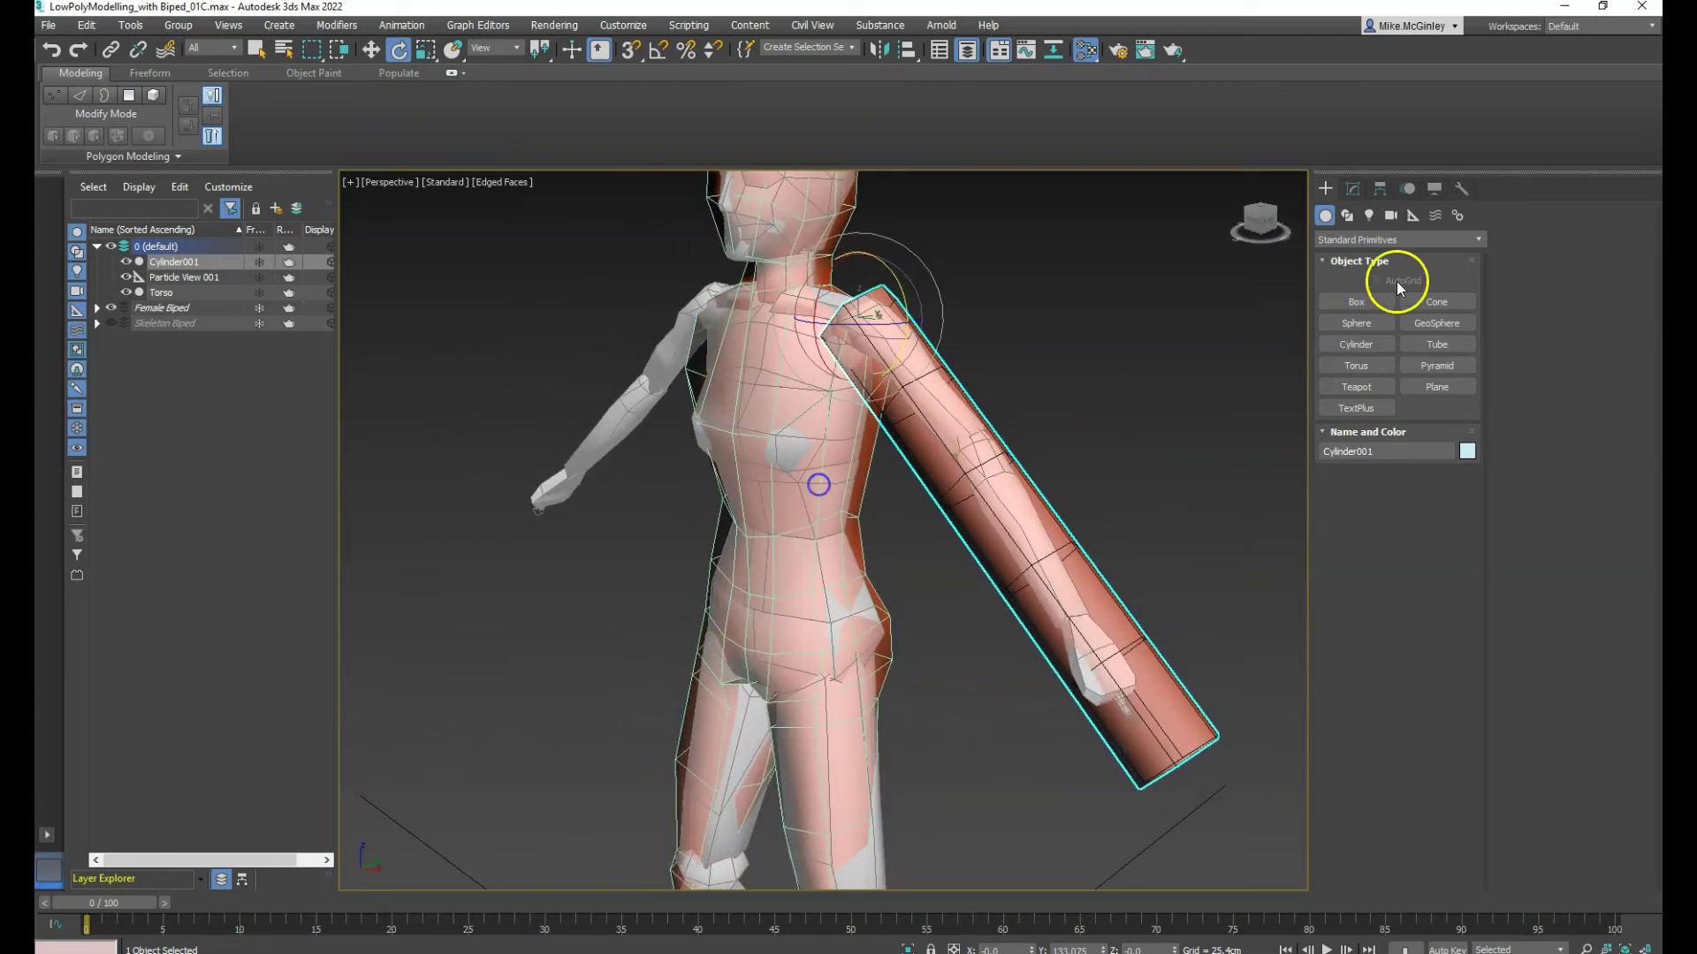
Reduce the arm cylinder's radius to about 4.76 cm and its height to about 51.33 cm so it ends at the wrist
click(1351, 189)
drag(1461, 446, 1464, 488)
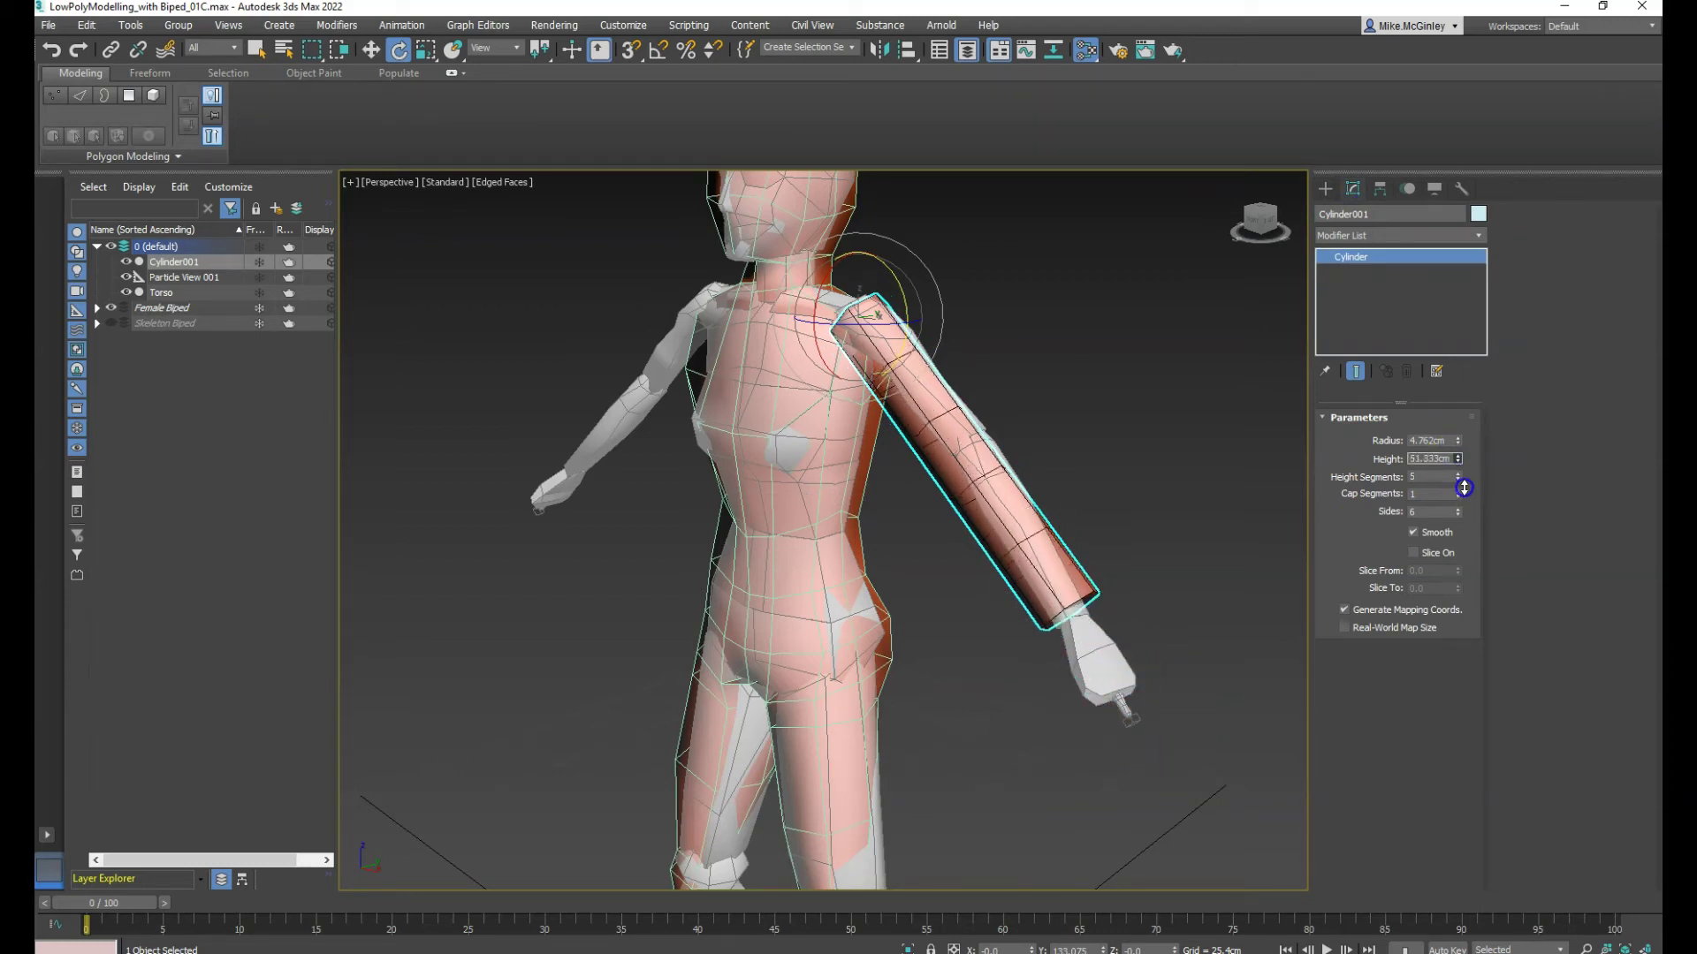
alt+middle_drag(1067, 575, 978, 559)
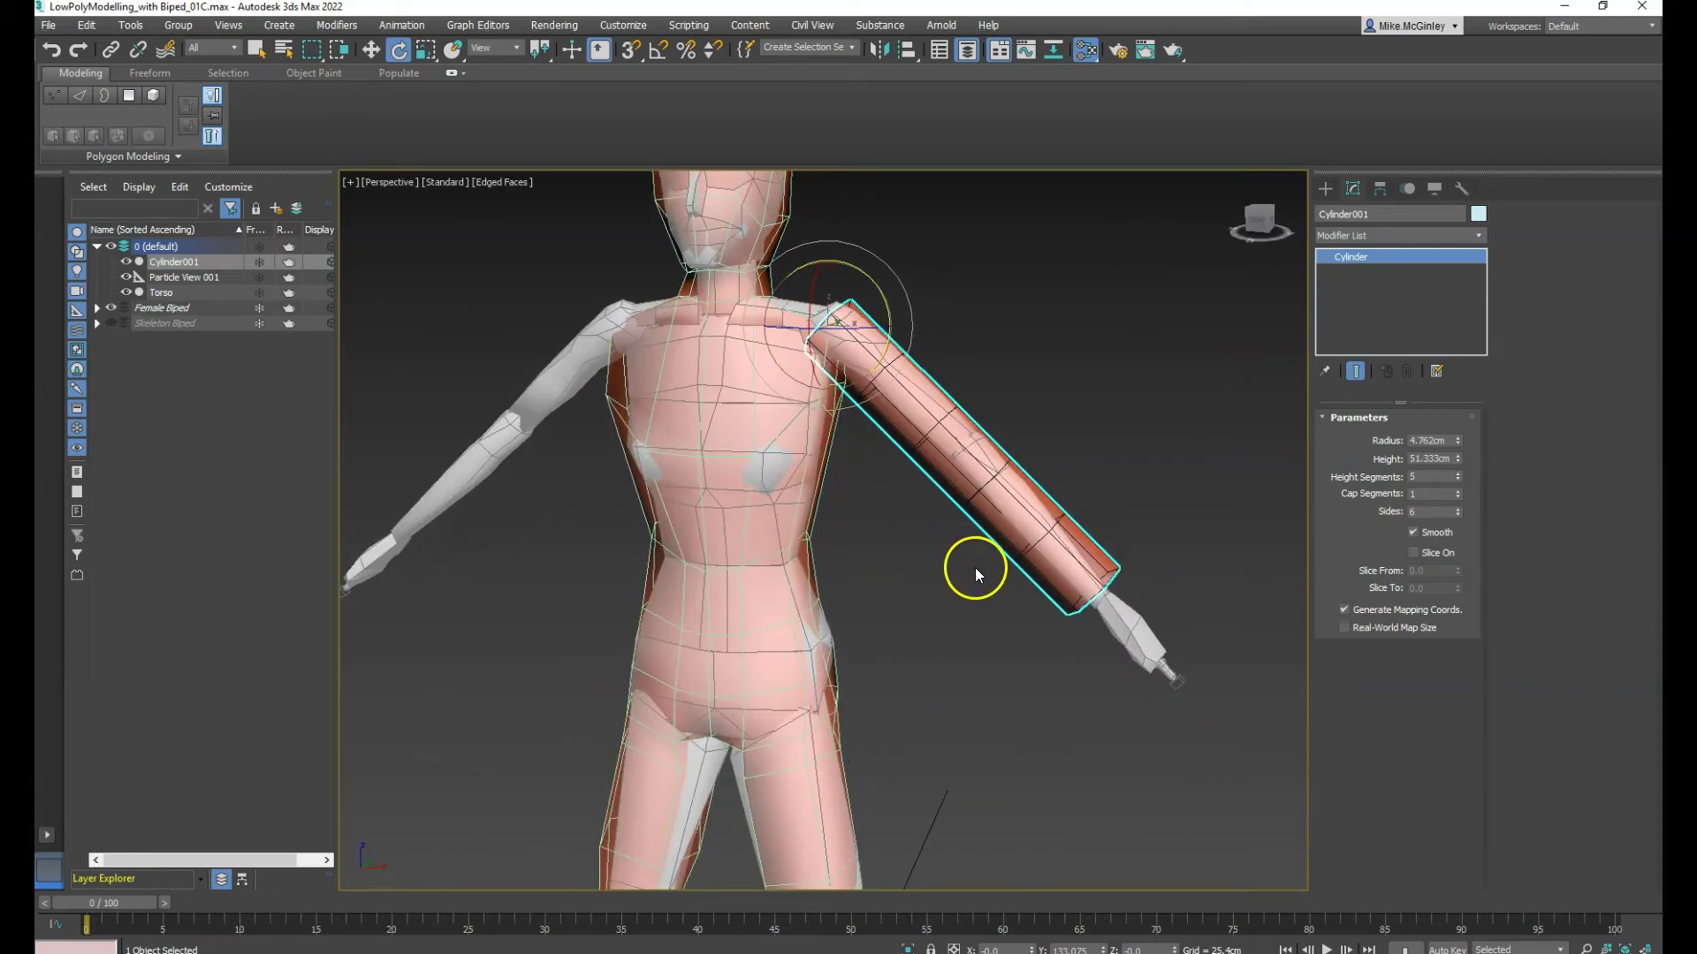
click(1011, 662)
key(f)
key(z)
alt+middle_drag(894, 428, 907, 465)
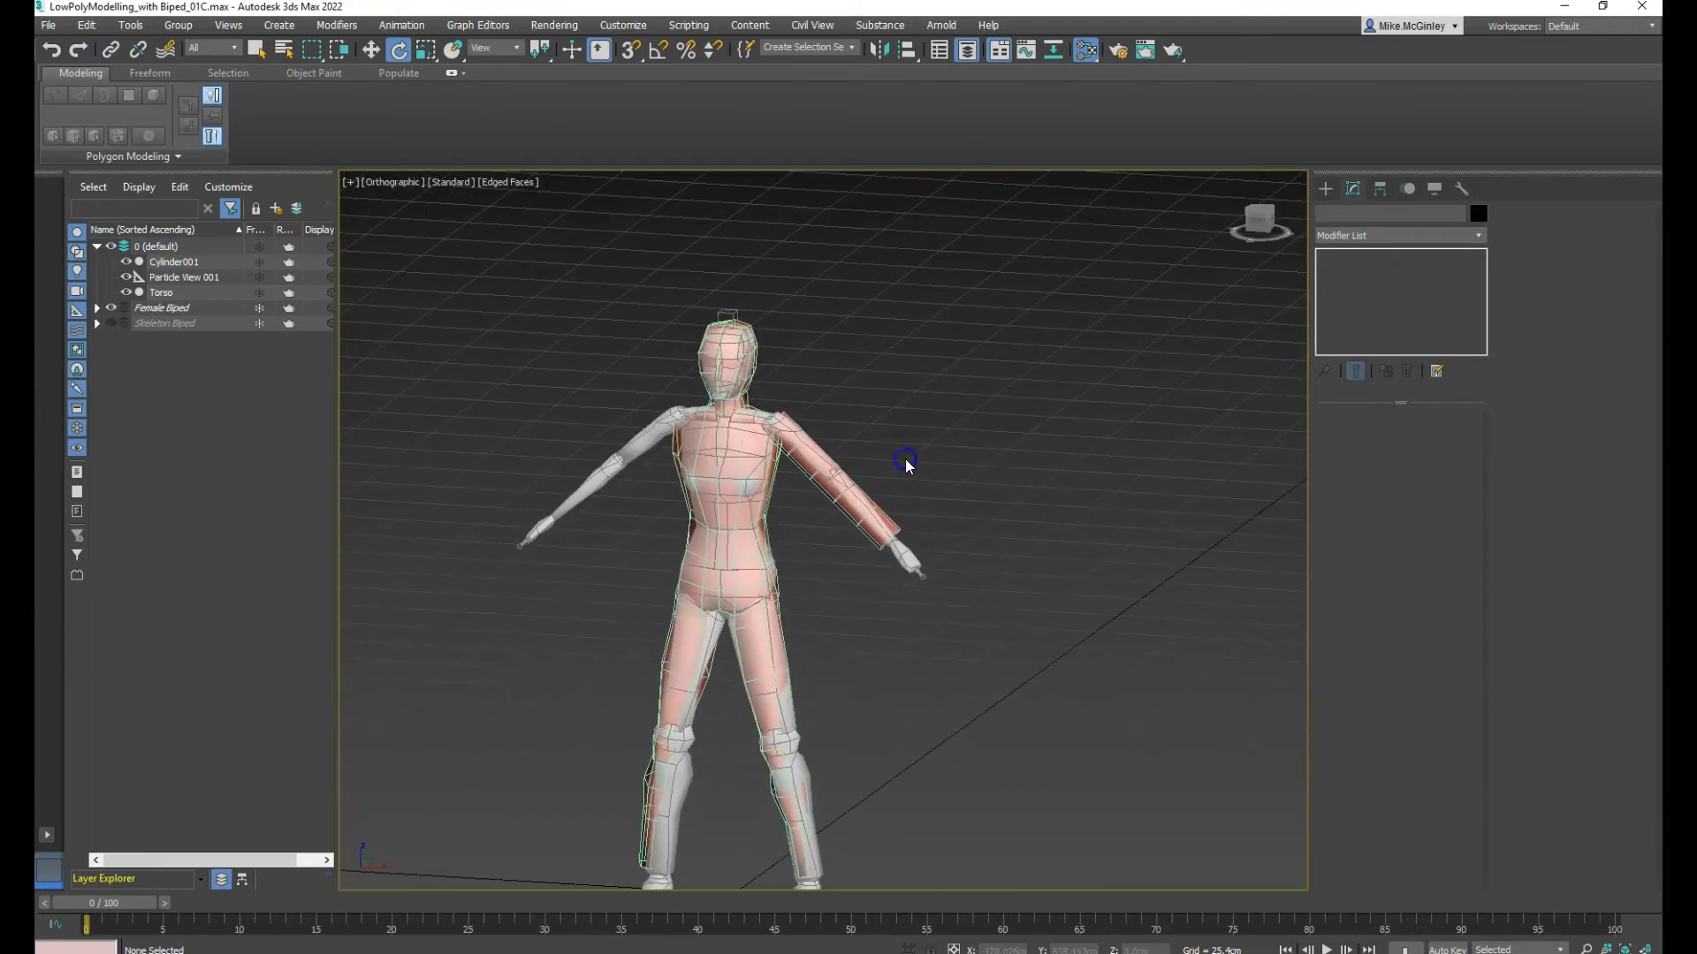
key(f)
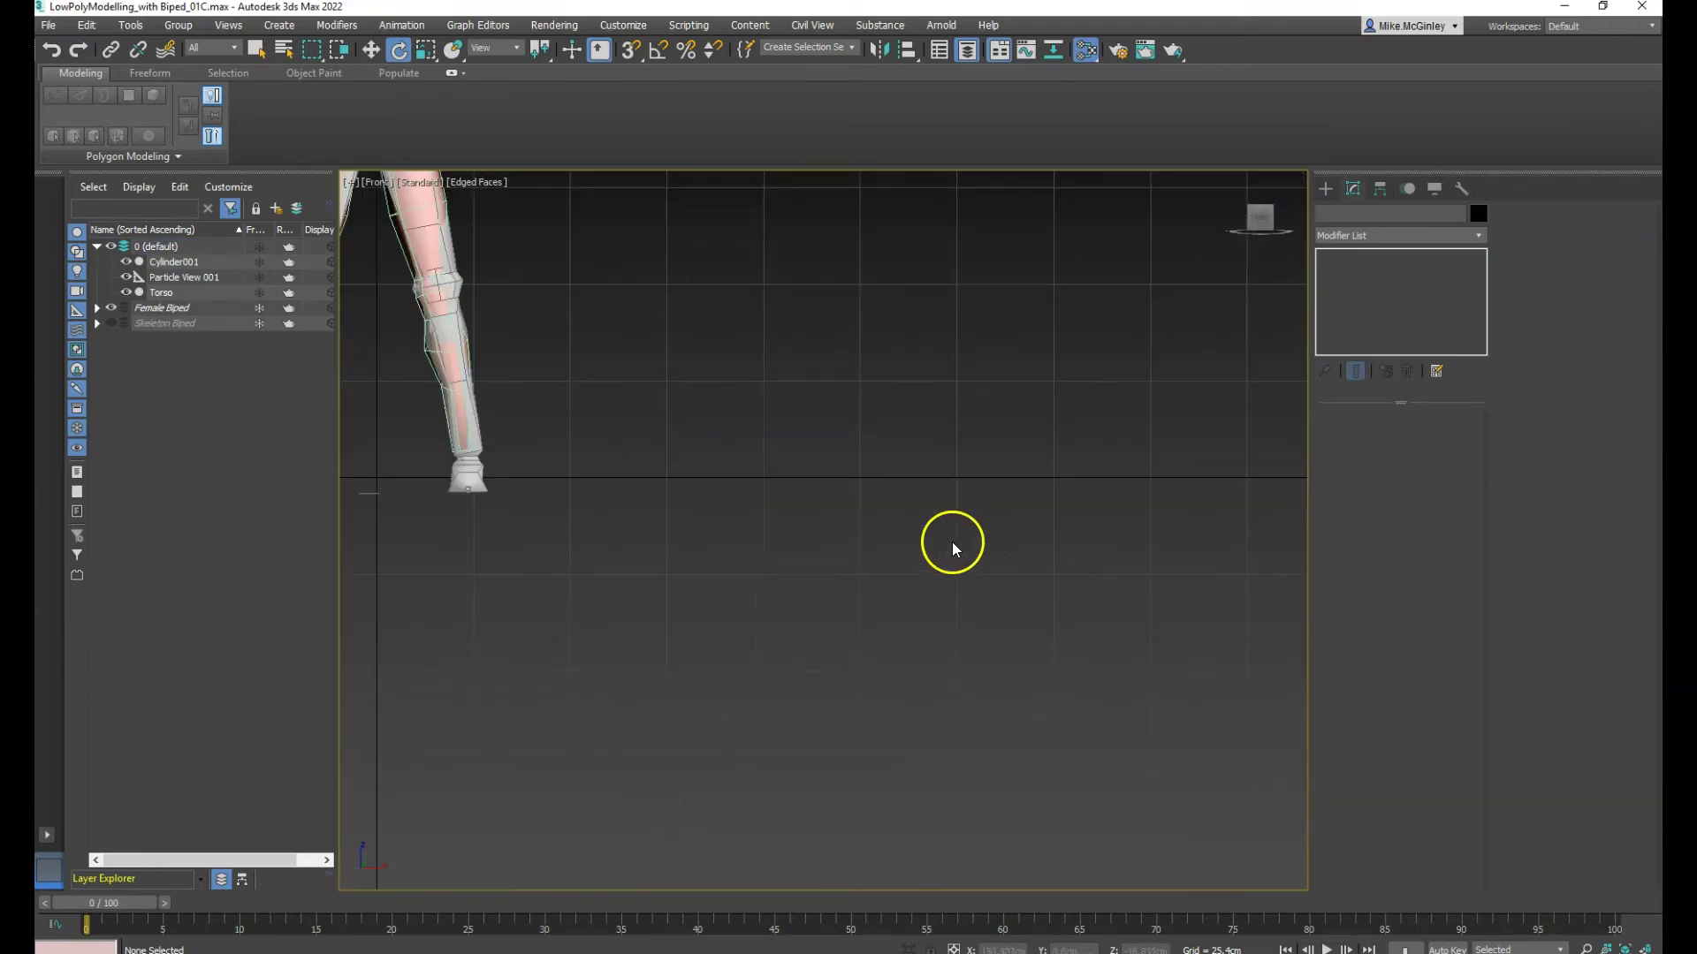
key(z)
scroll(958, 495, up, 4)
key(space)
key(space)
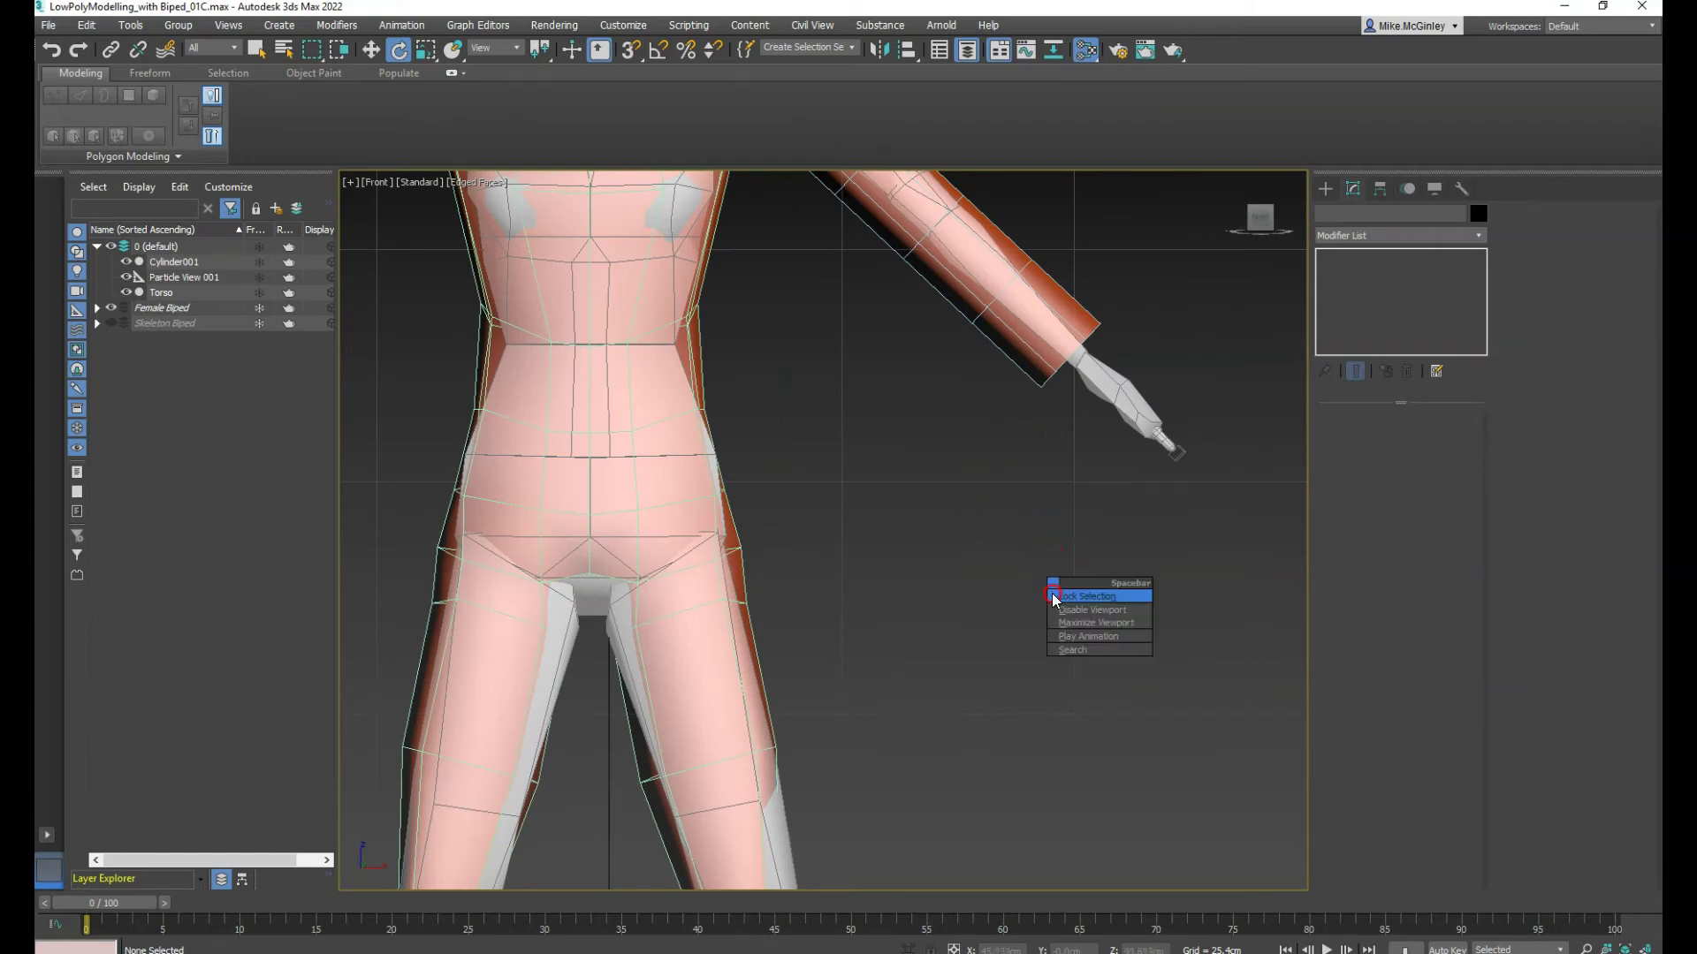
key(space)
click(884, 399)
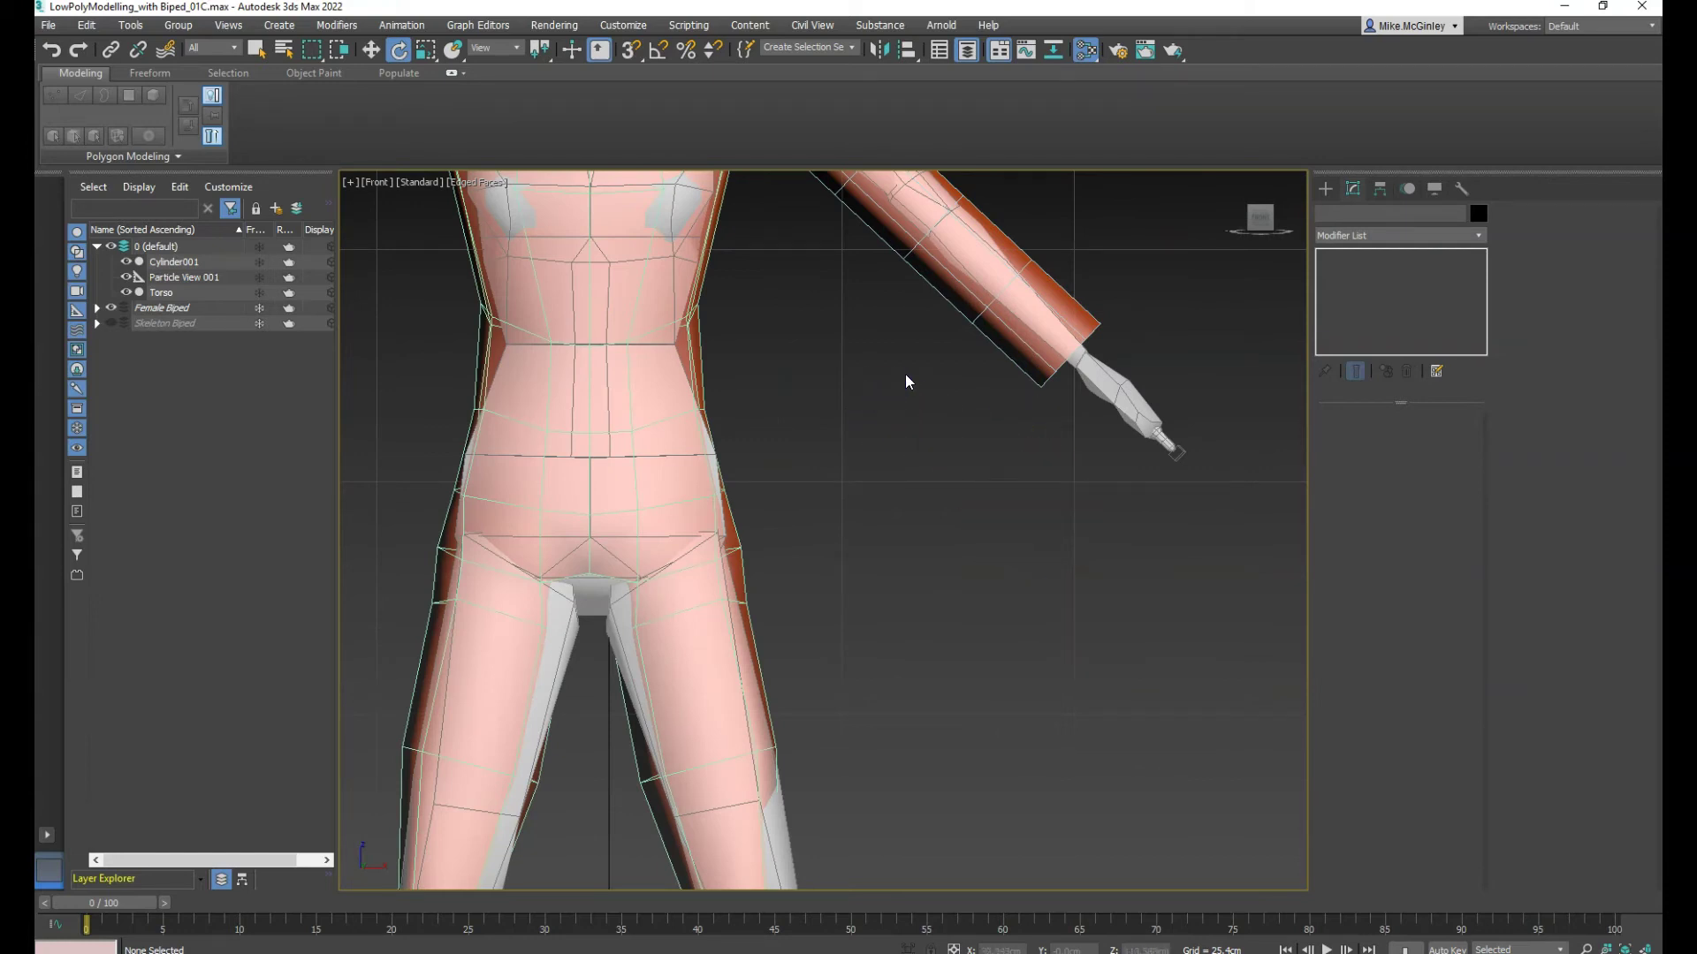
key(h)
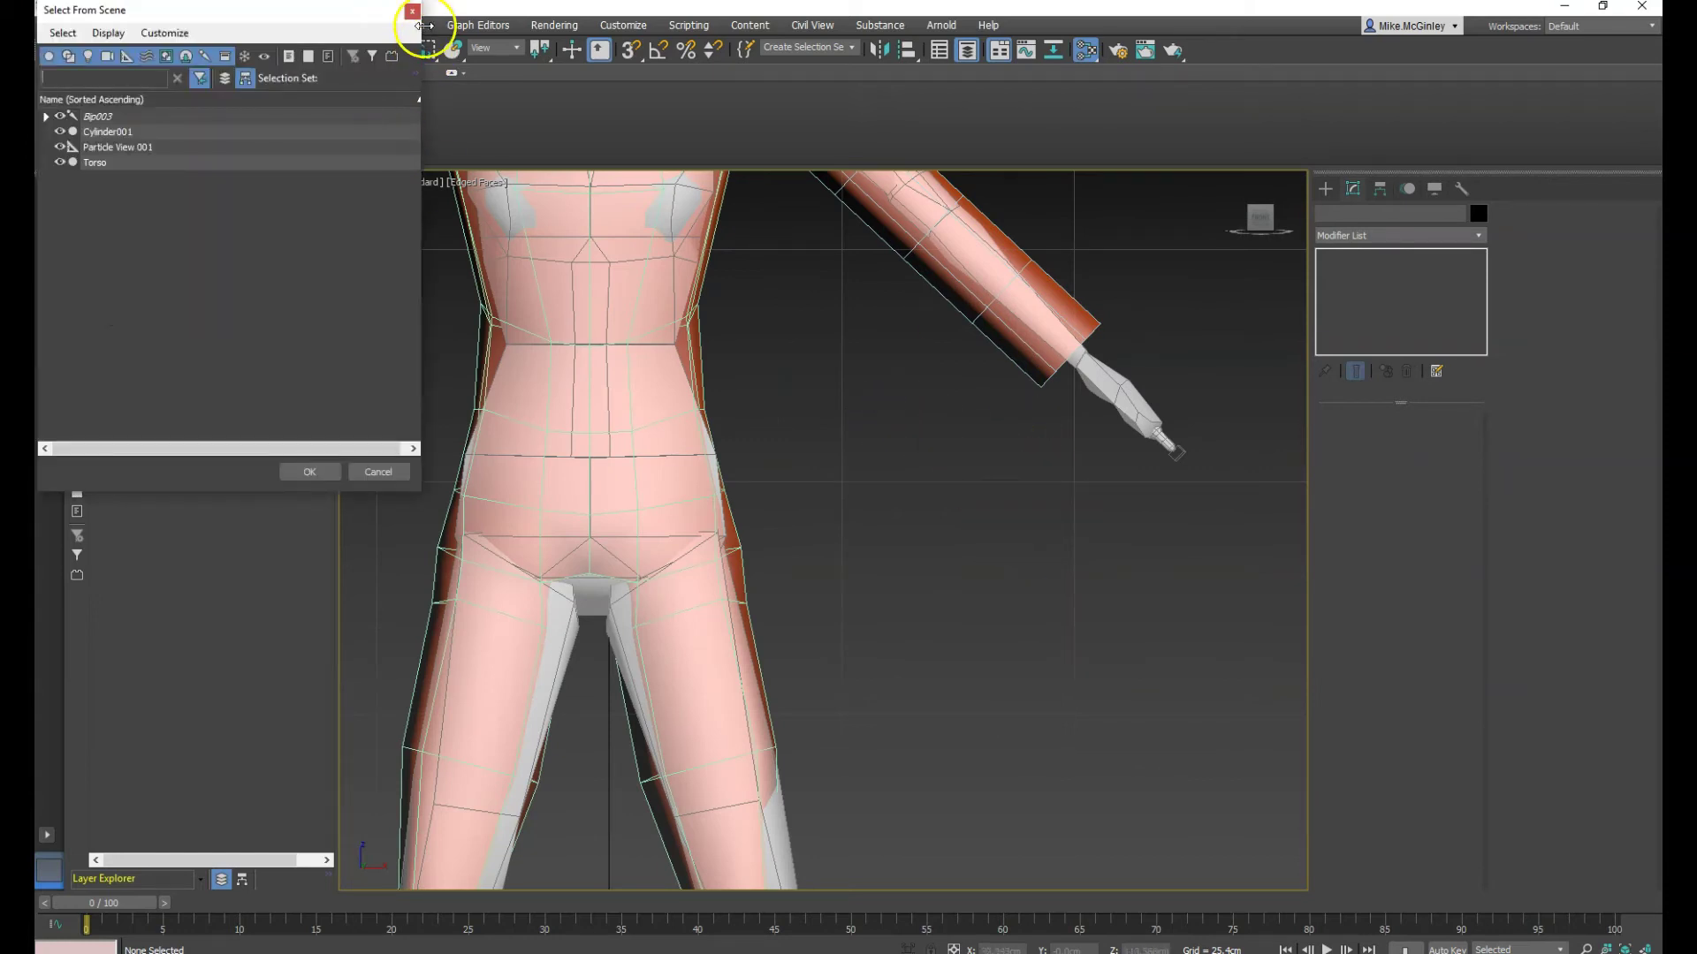
click(412, 11)
key(space)
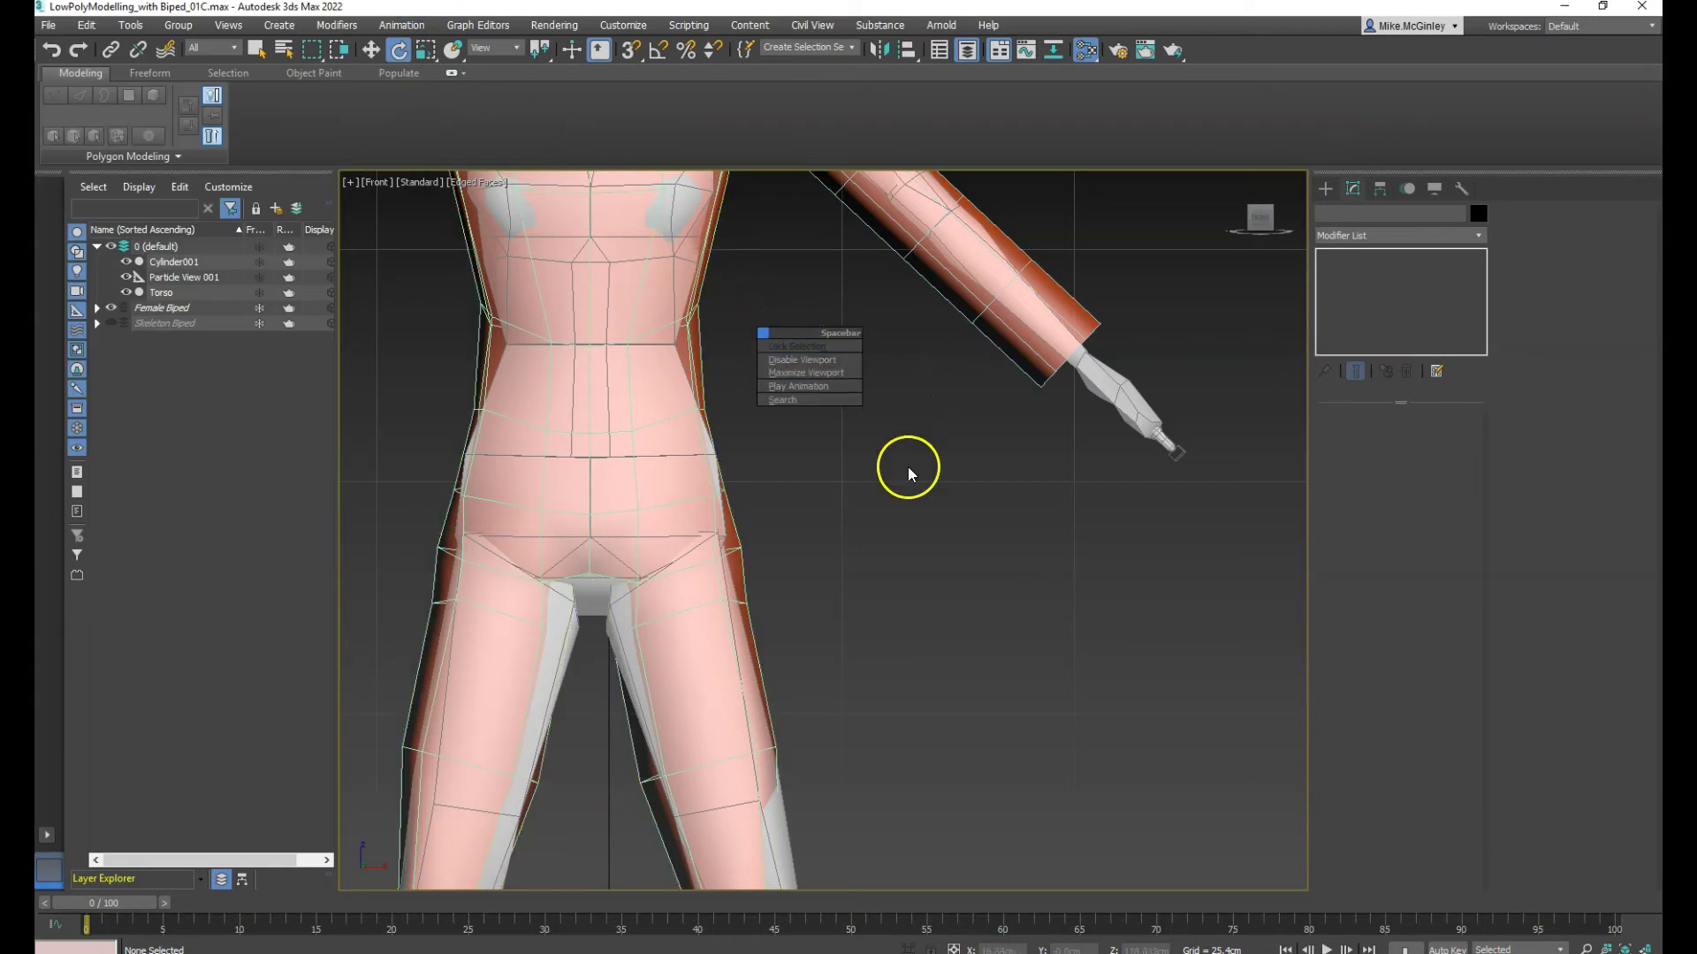
Convert the arm cylinder to an Editable Poly
mouse_move(908, 465)
alt+middle_down()
mouse_move(916, 484)
mouse_move(896, 471)
alt+middle_up()
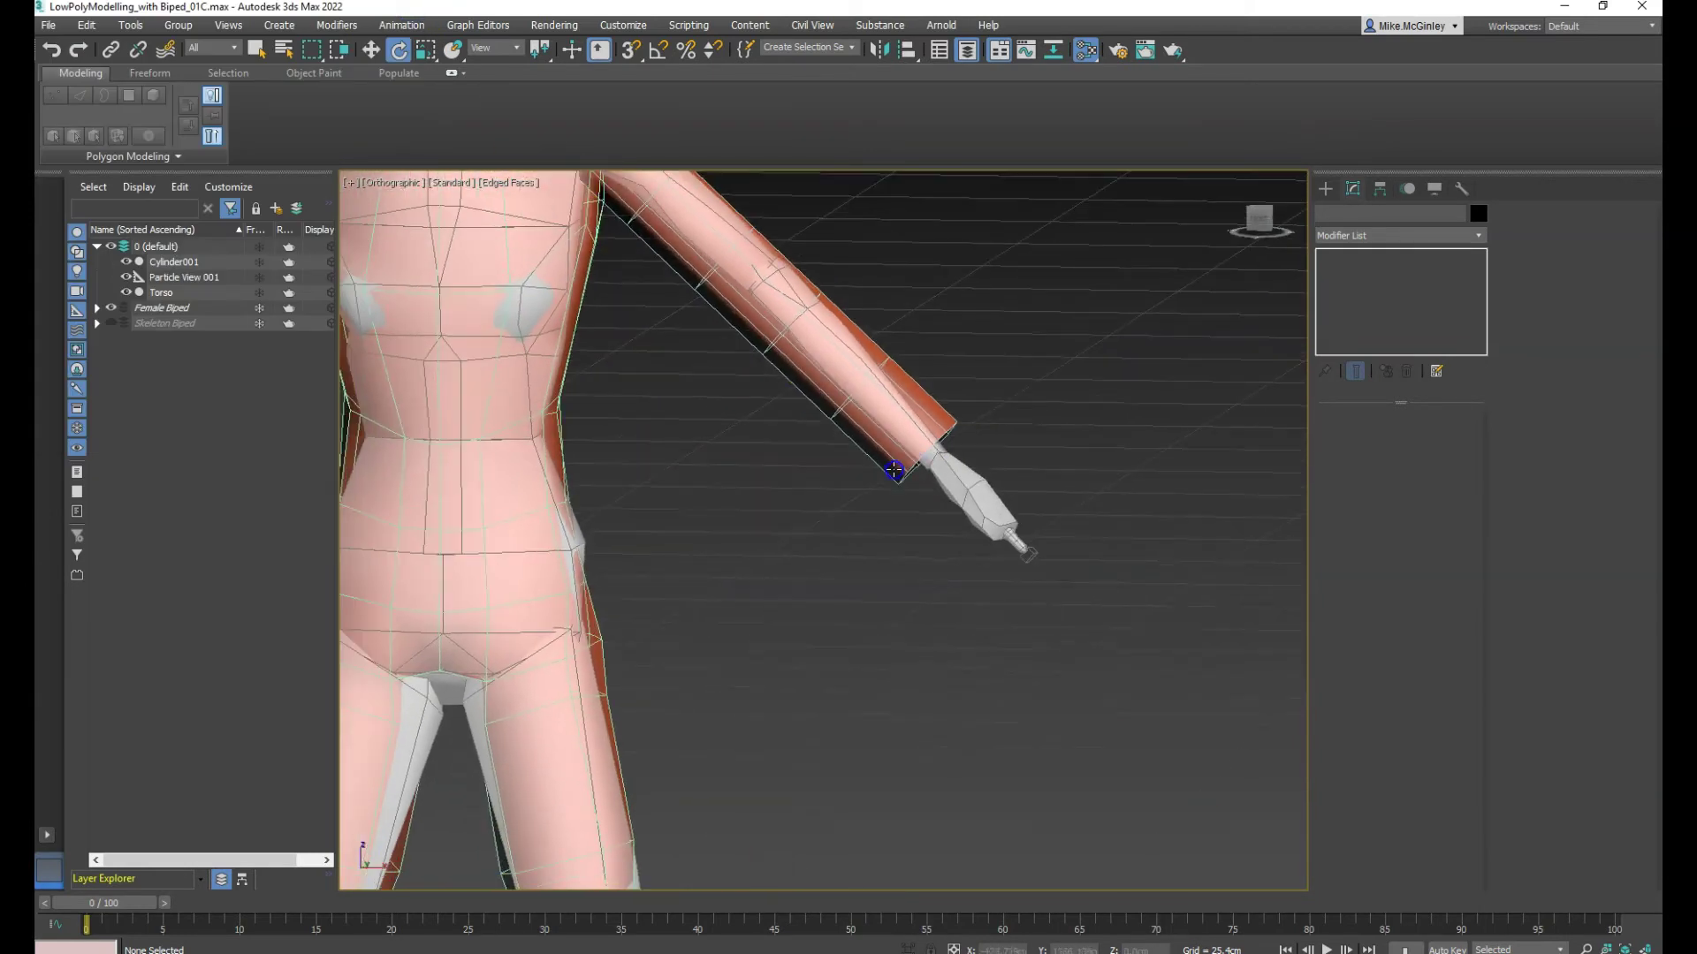
key(f)
key(z)
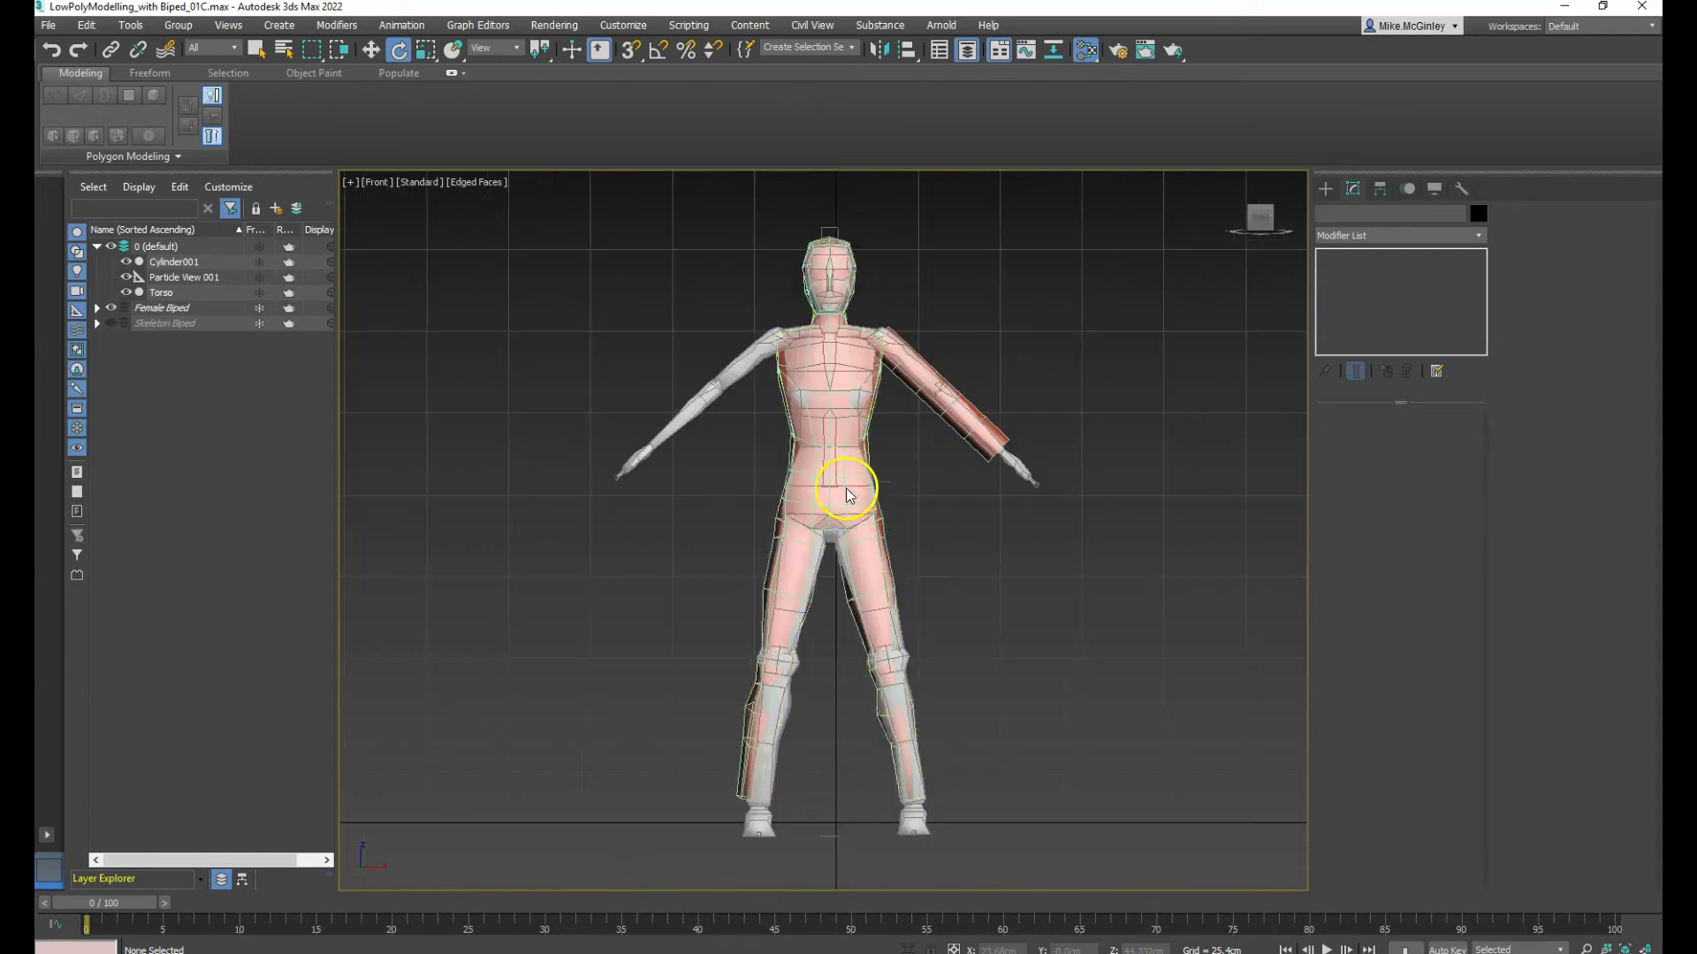
scroll(936, 462, up, 3)
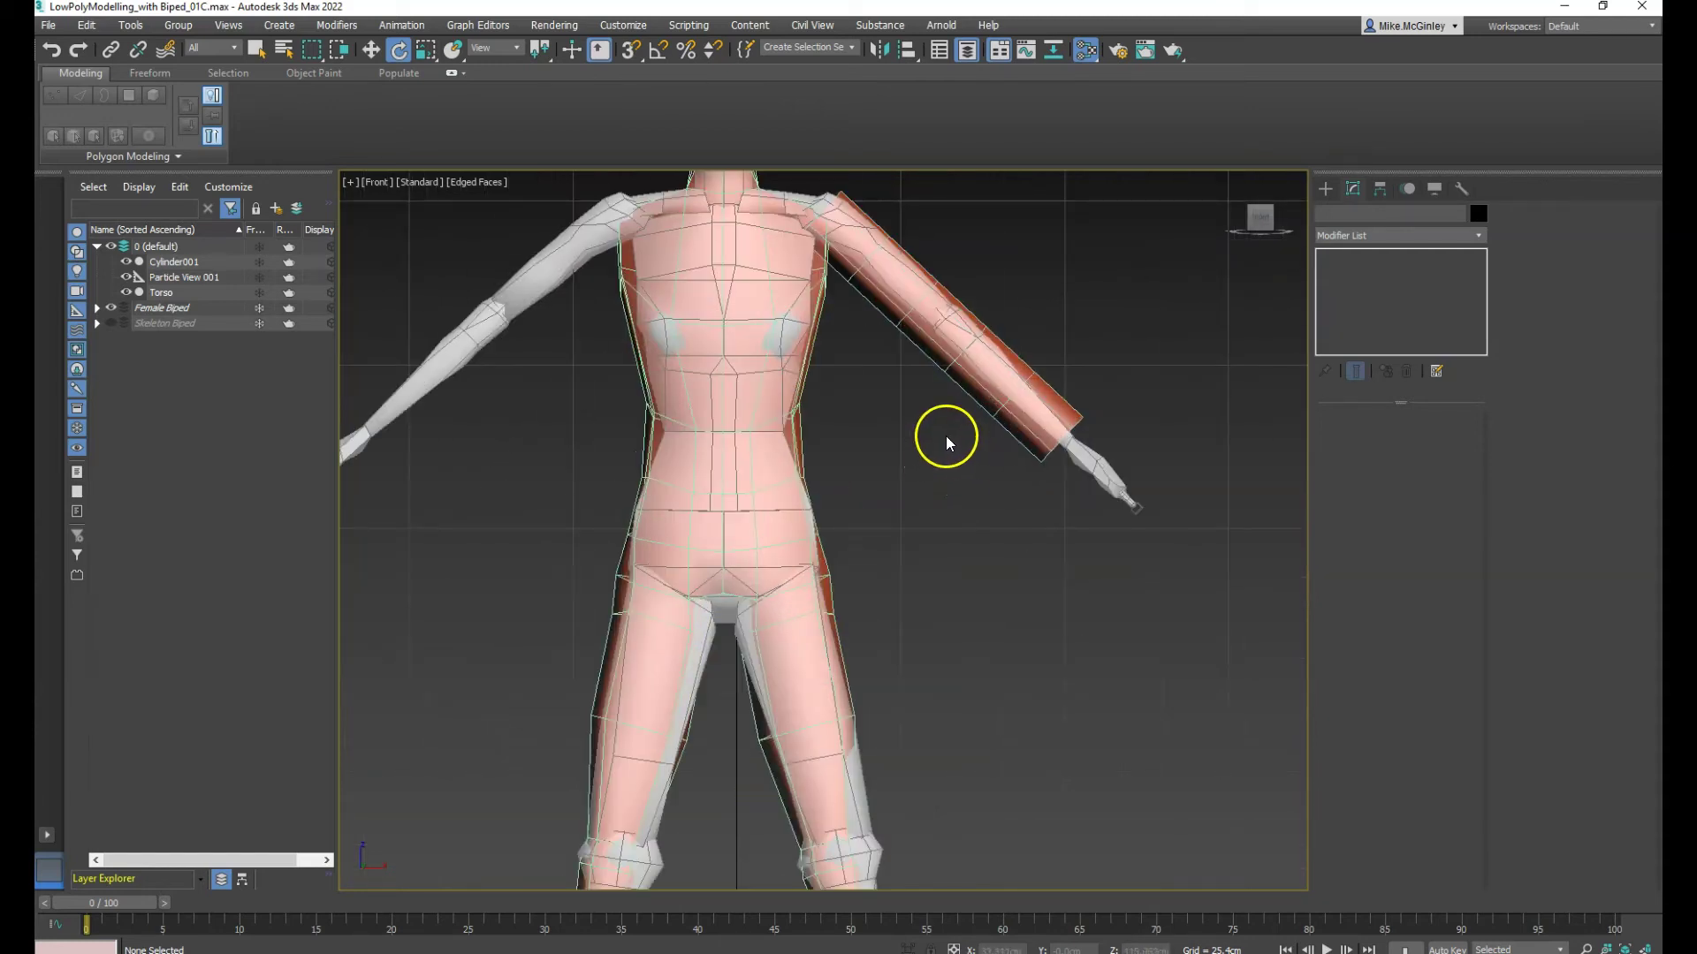
middle_drag(946, 439, 953, 721)
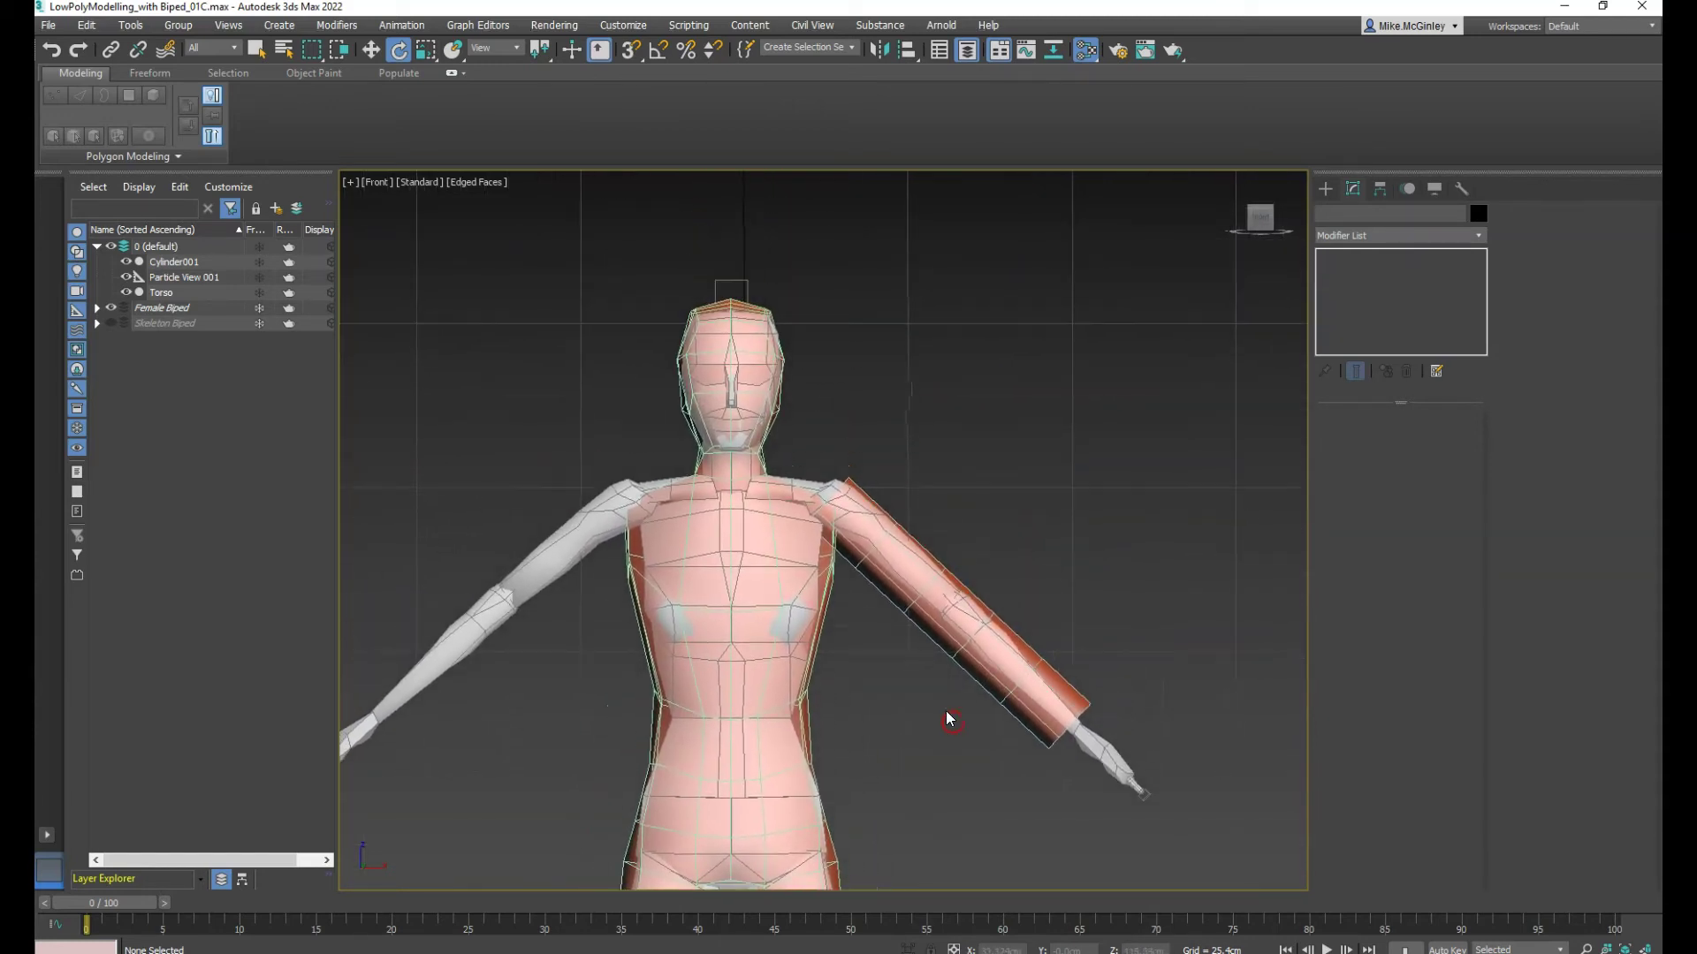
scroll(949, 721, up, 2)
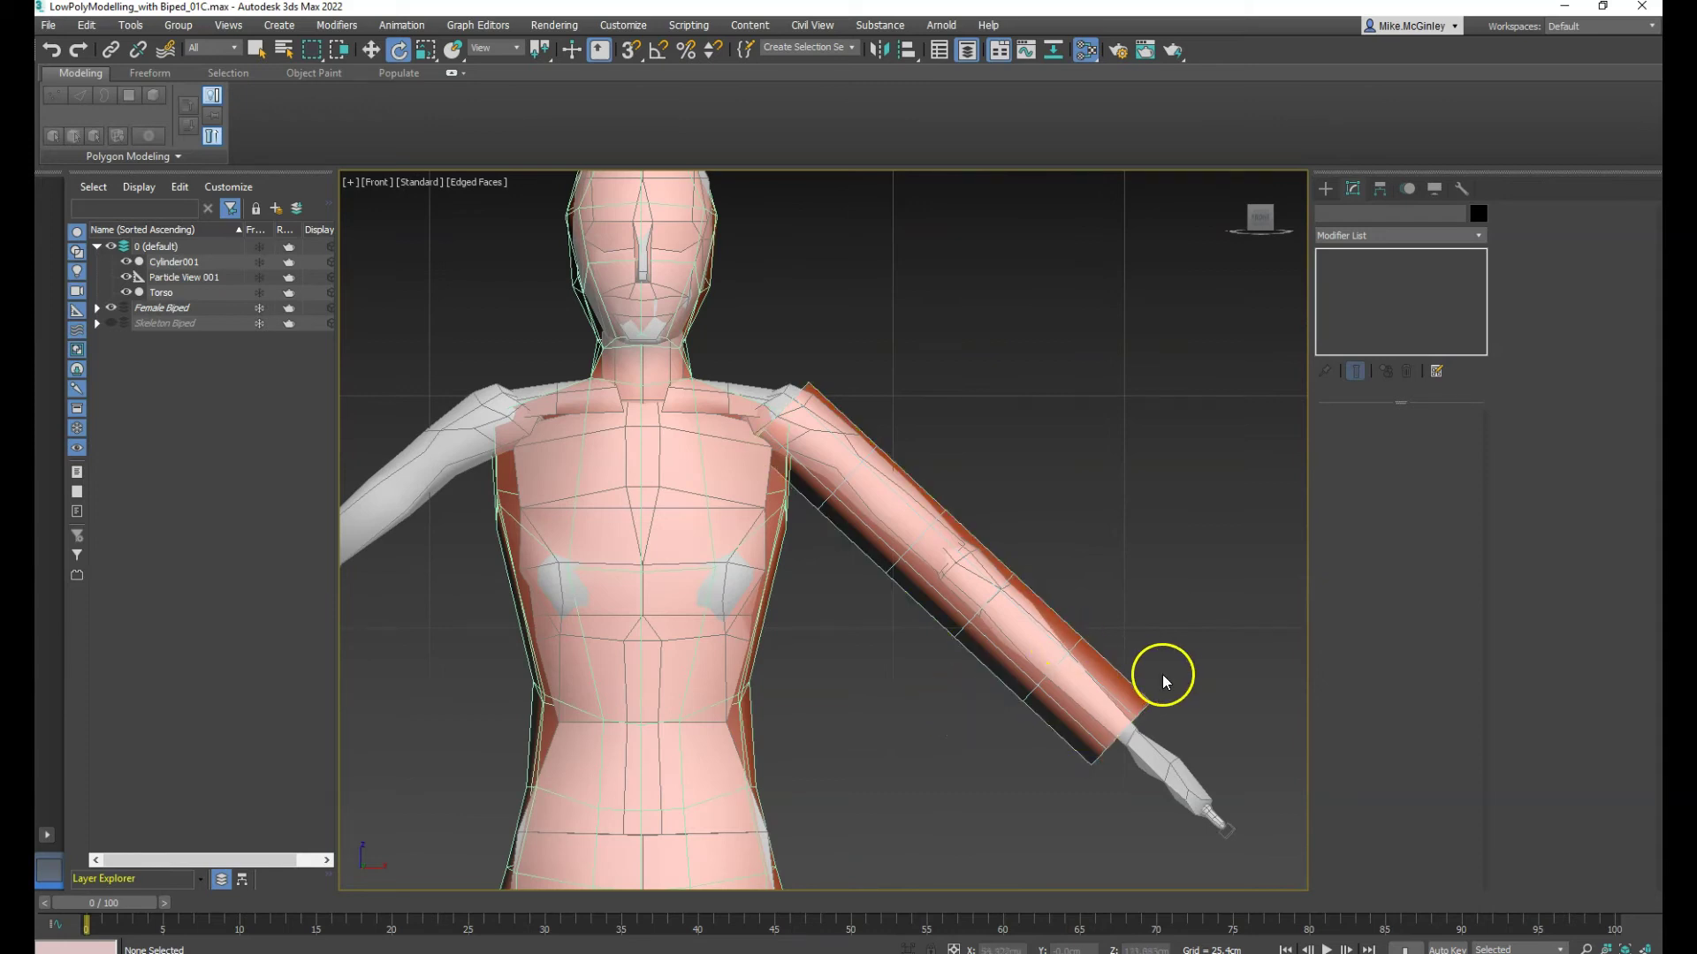
click(1076, 704)
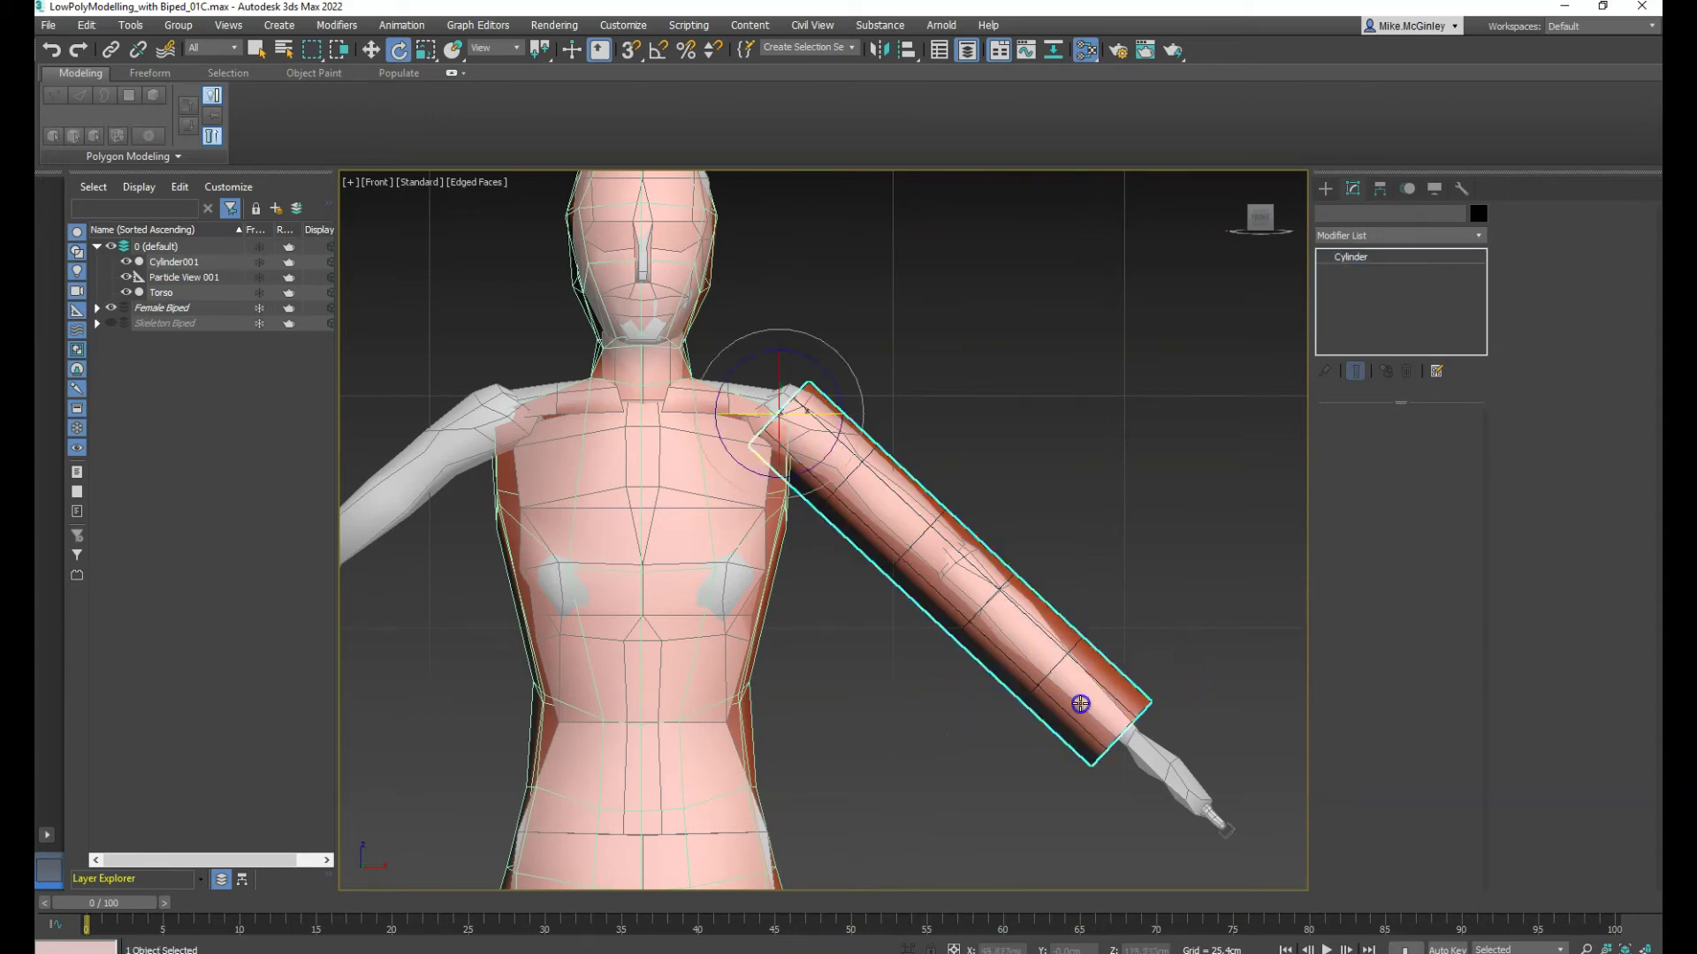
right_click(972, 652)
mouse_move(1061, 791)
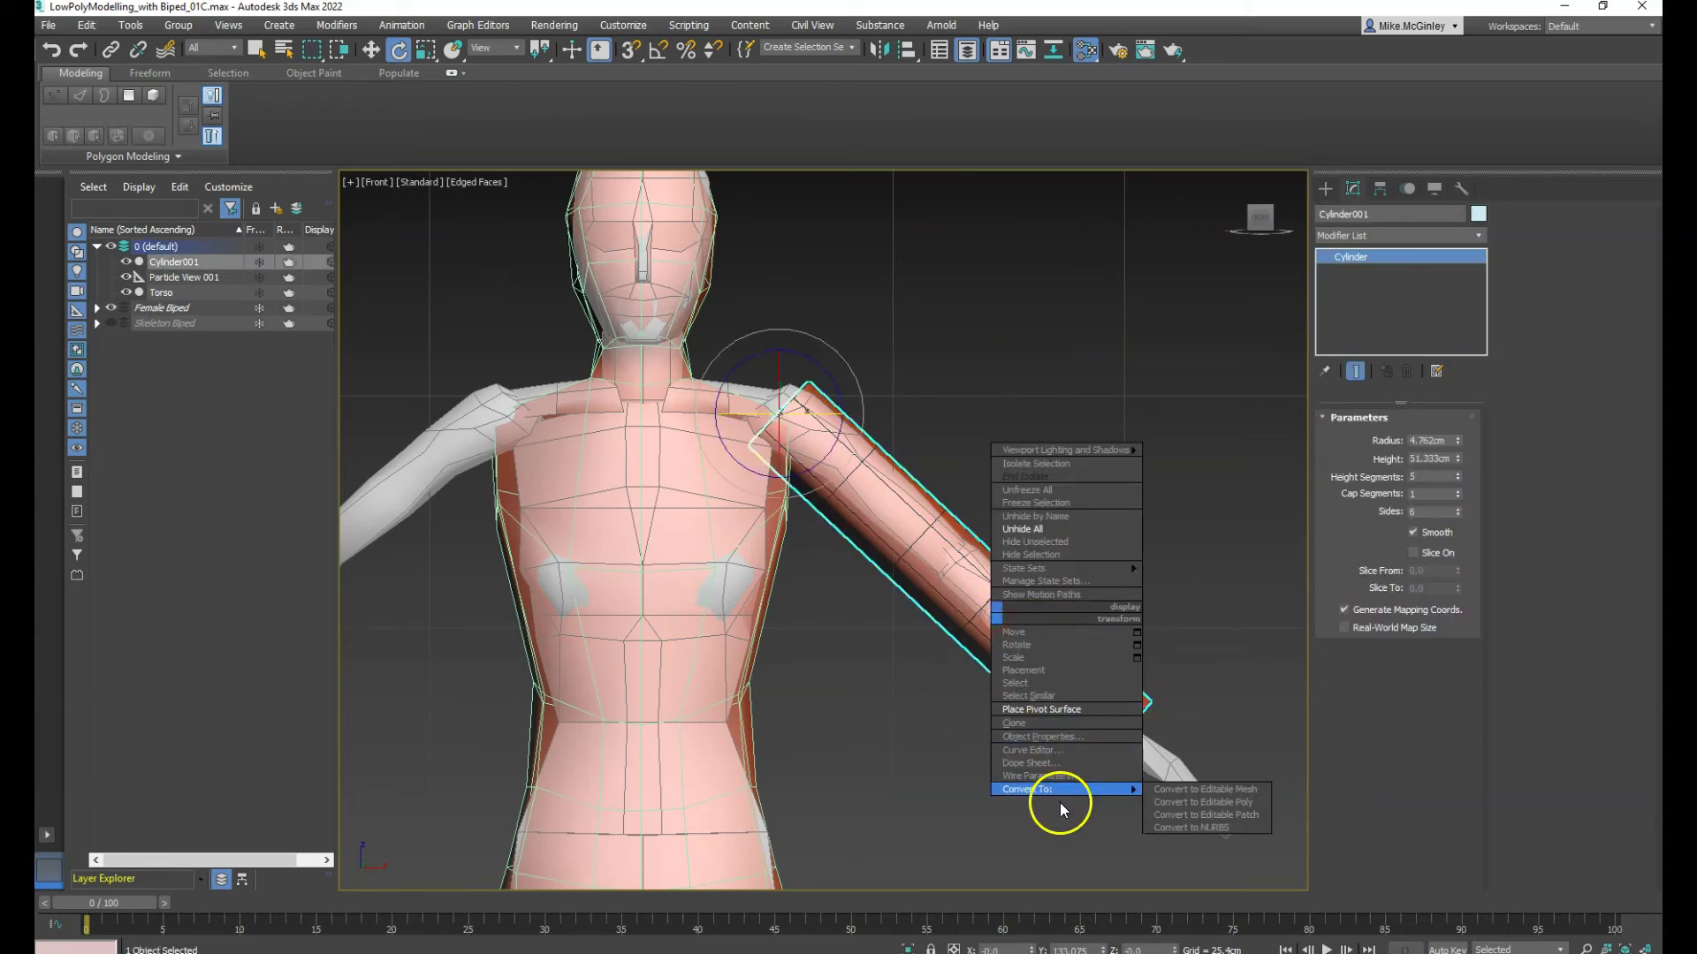
click(1200, 803)
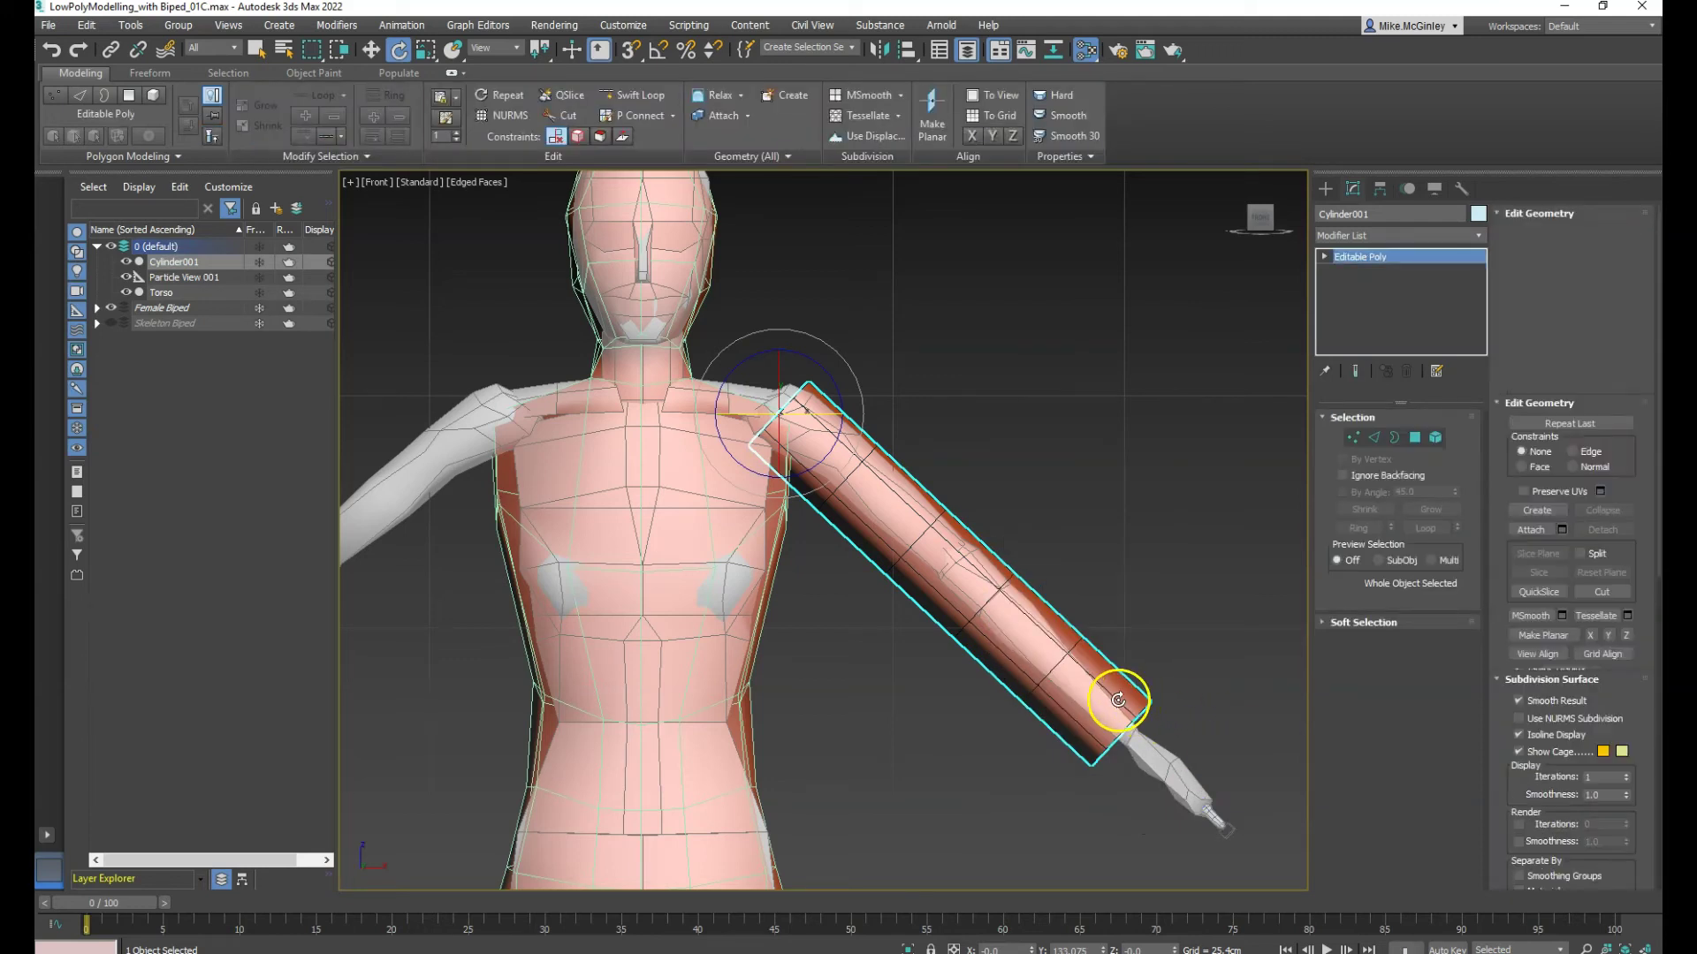
Select the vertices at the cylinder's wrist end and scale them down to fit the biped's wrist
key(1)
drag(1061, 810, 1062, 810)
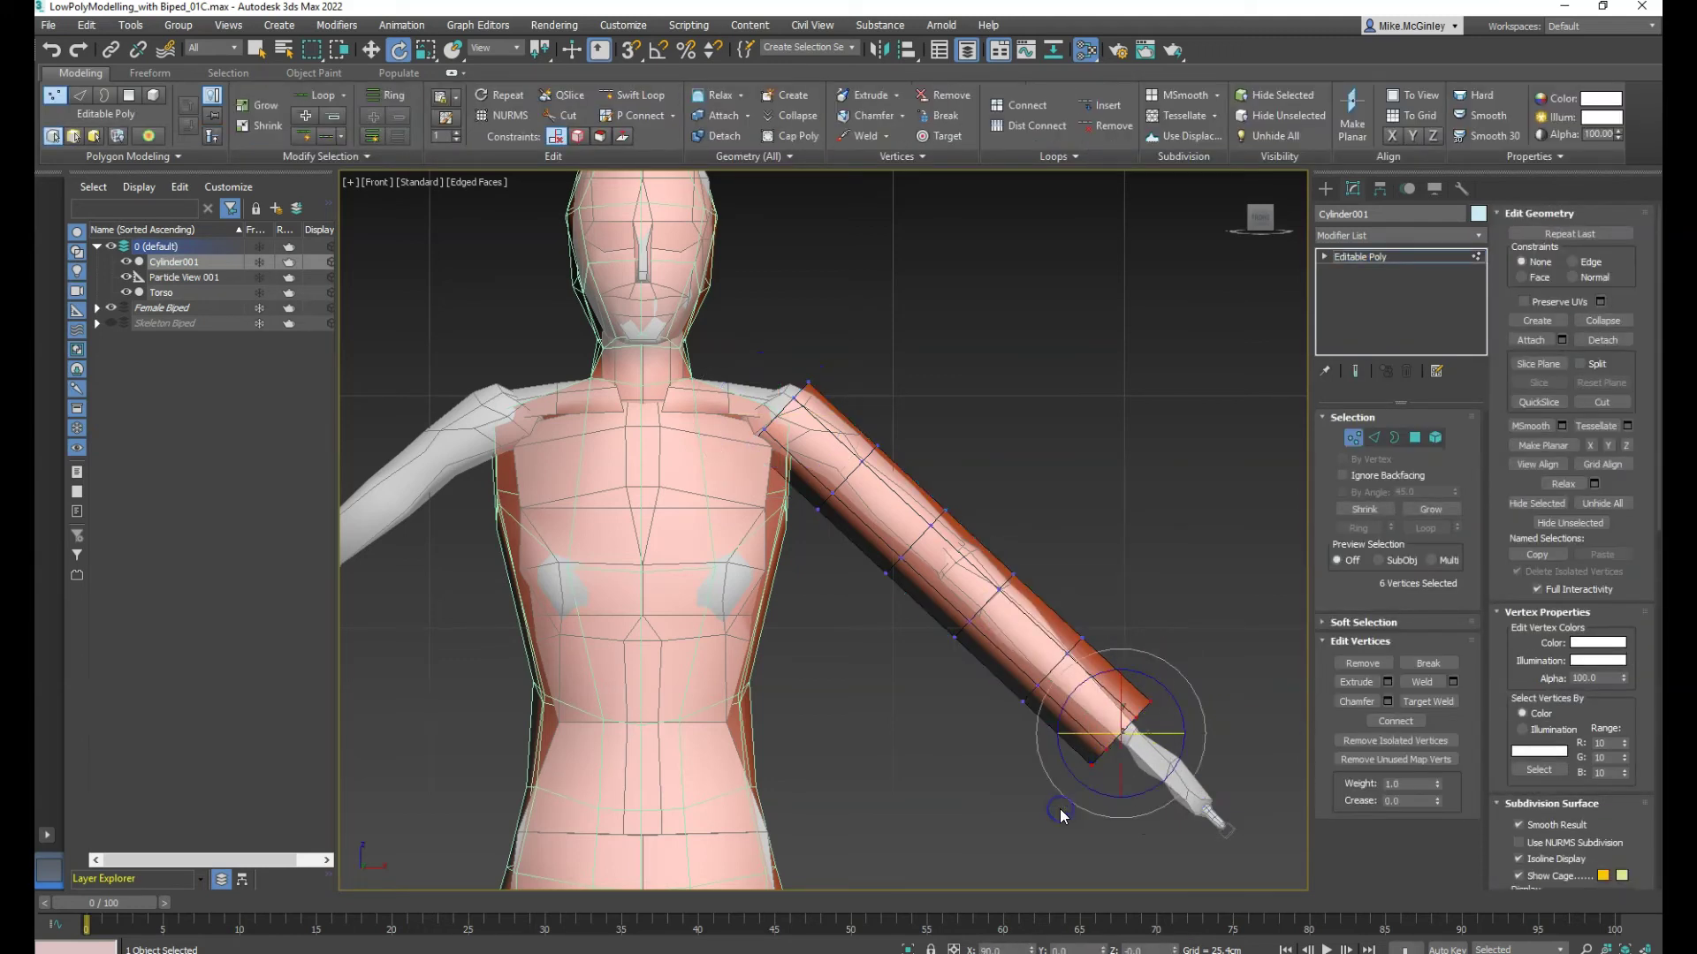
key(r)
key(e)
key(r)
drag(1131, 726, 1090, 828)
Select the six-vertex forearm ring nearest the wrist, scale it down slightly and nudge it outward along the arm
drag(1095, 617, 1015, 768)
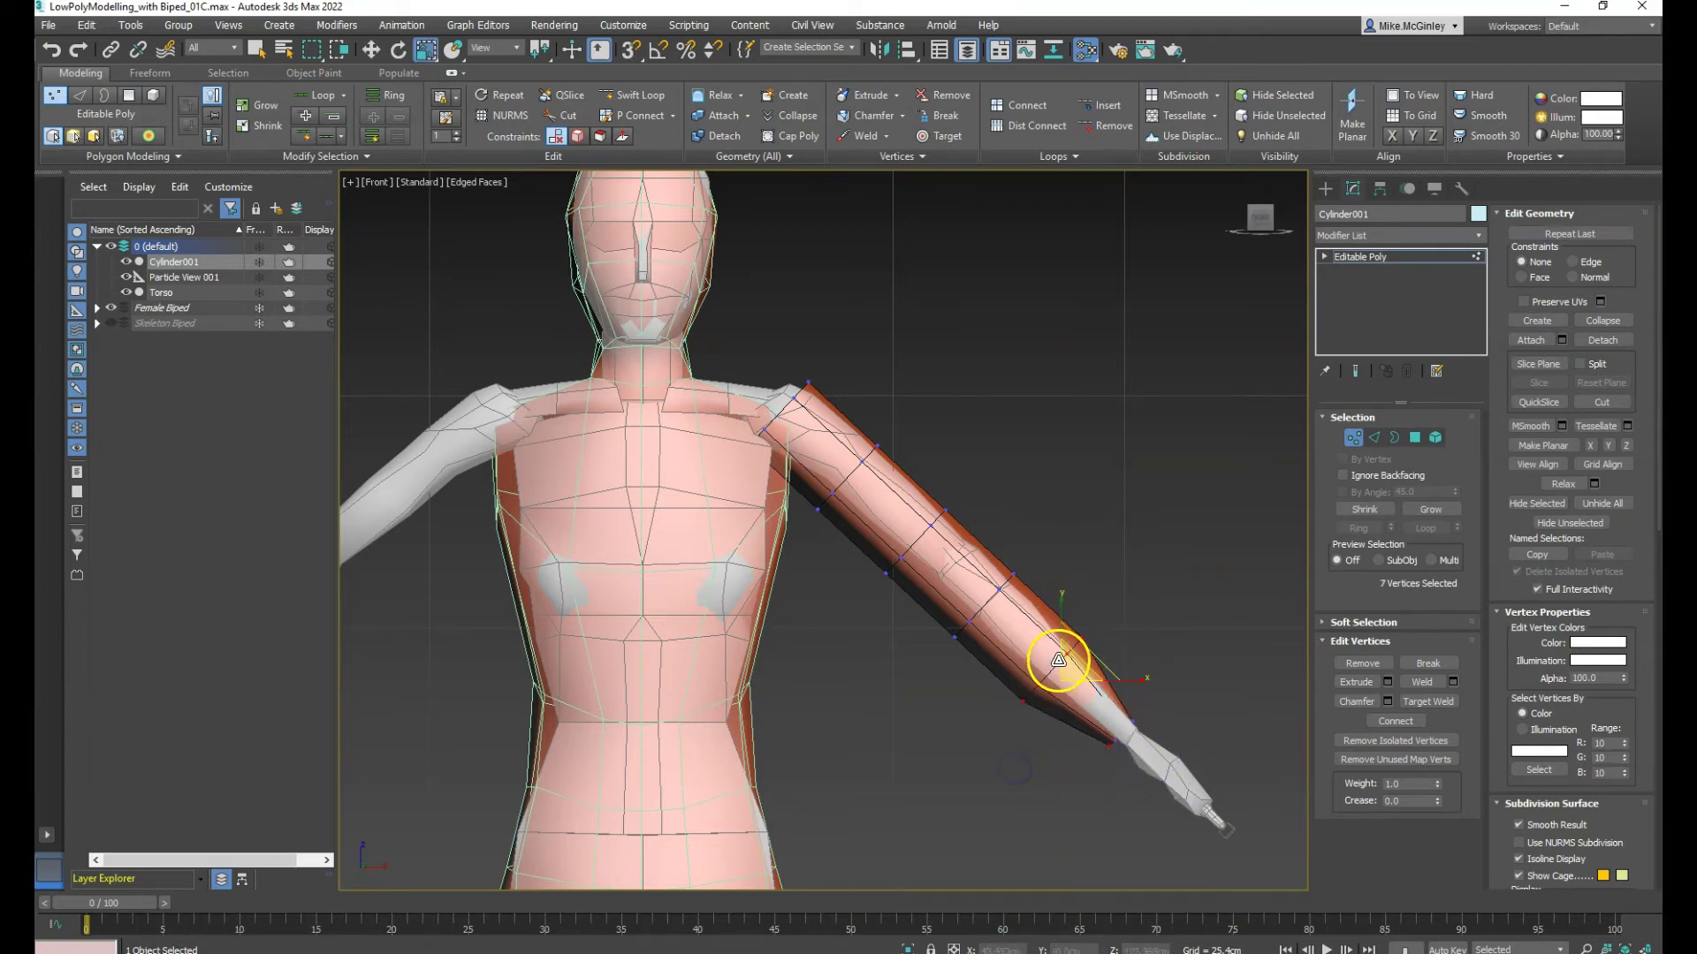
click(1178, 602)
drag(1102, 614, 995, 725)
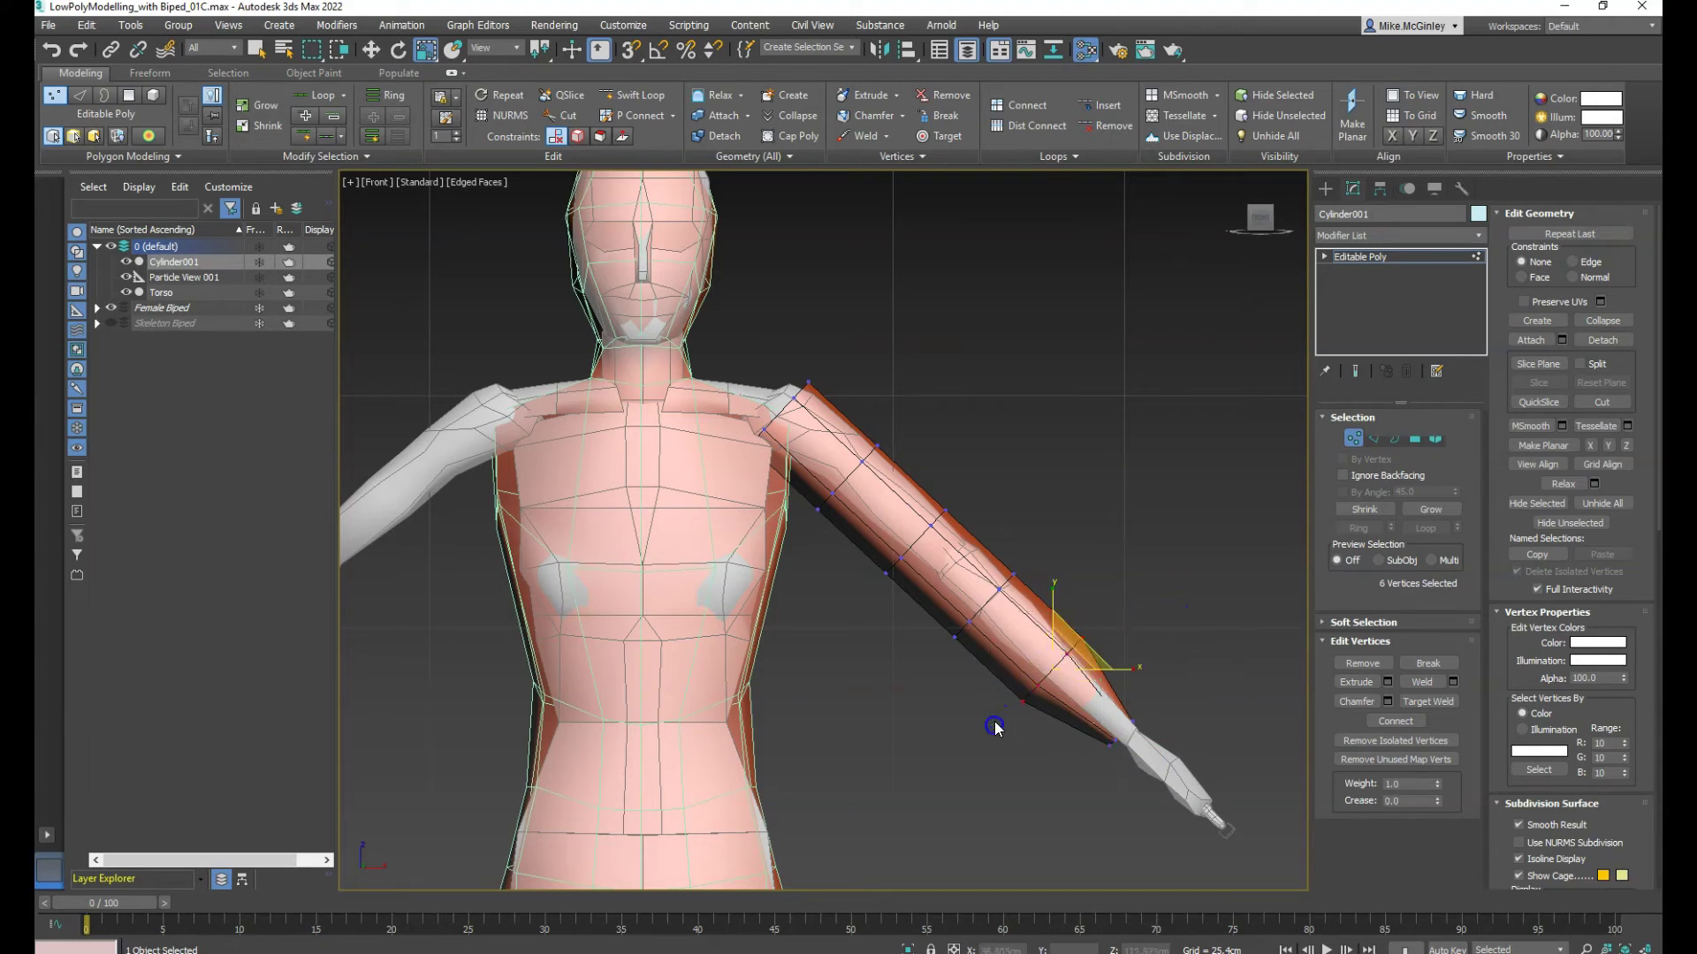
drag(1073, 646, 1057, 687)
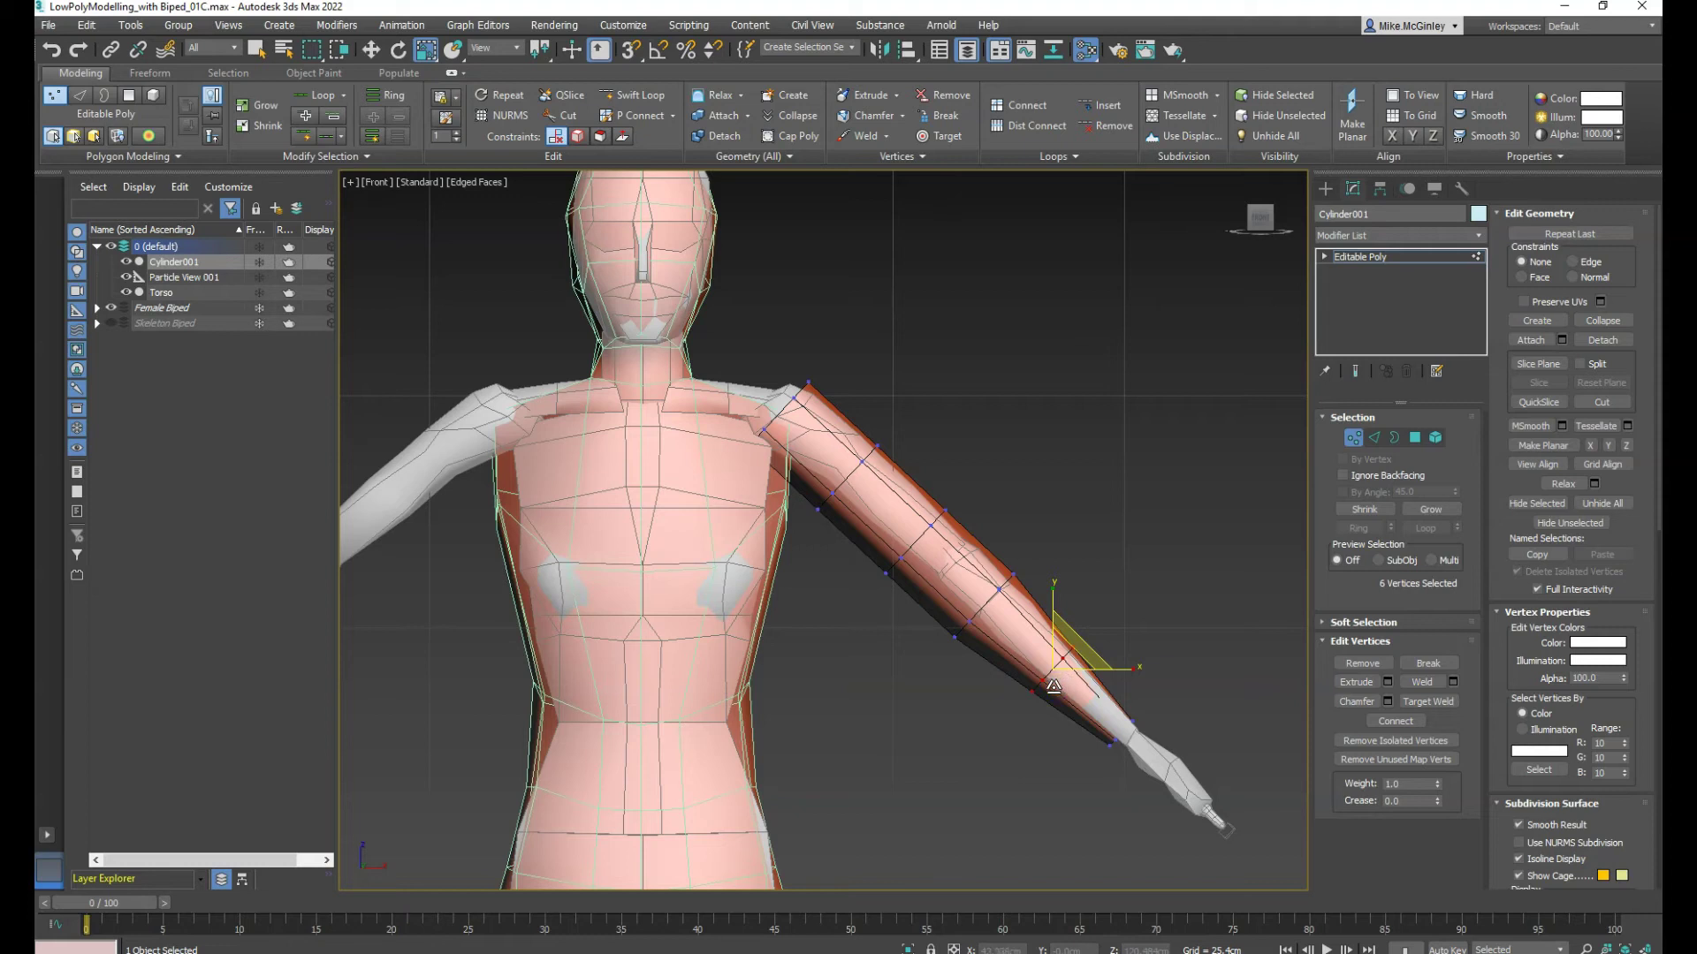
key(w)
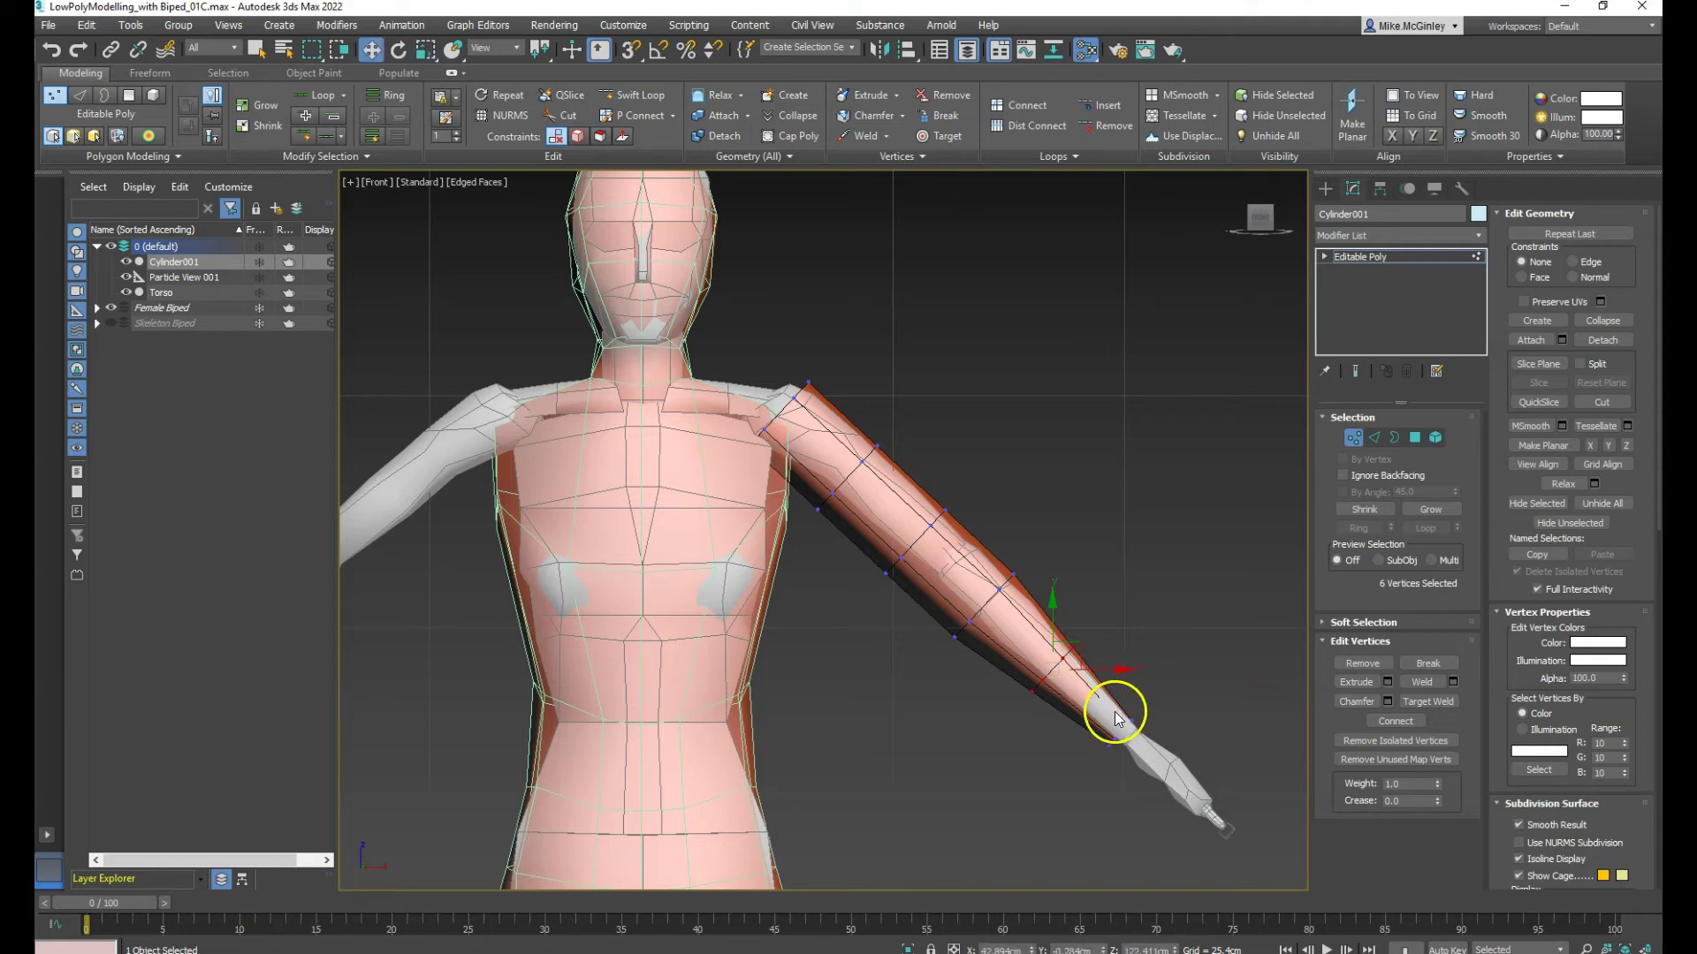
mouse_move(1090, 671)
mouse_down()
mouse_move(1112, 693)
mouse_move(1097, 702)
mouse_up()
Try adjusting the forearm ring in the Local coordinate system, undo the last change, return to View coordinates and clear the selection
click(492, 48)
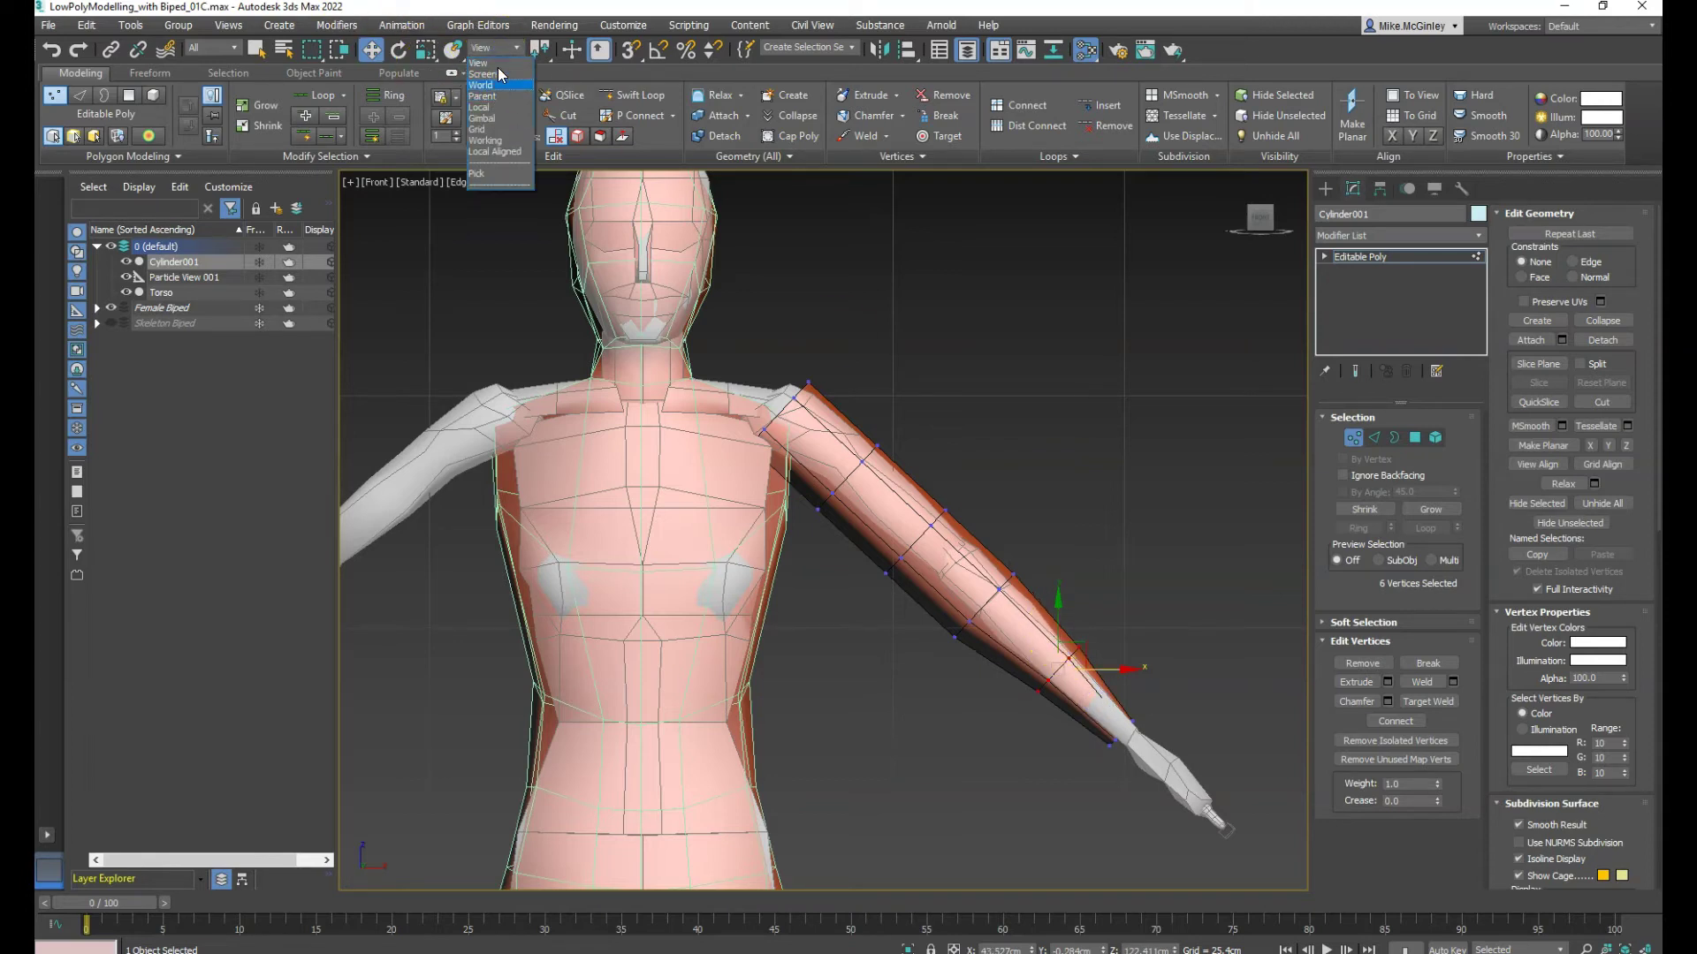
click(482, 107)
drag(1022, 651, 1022, 651)
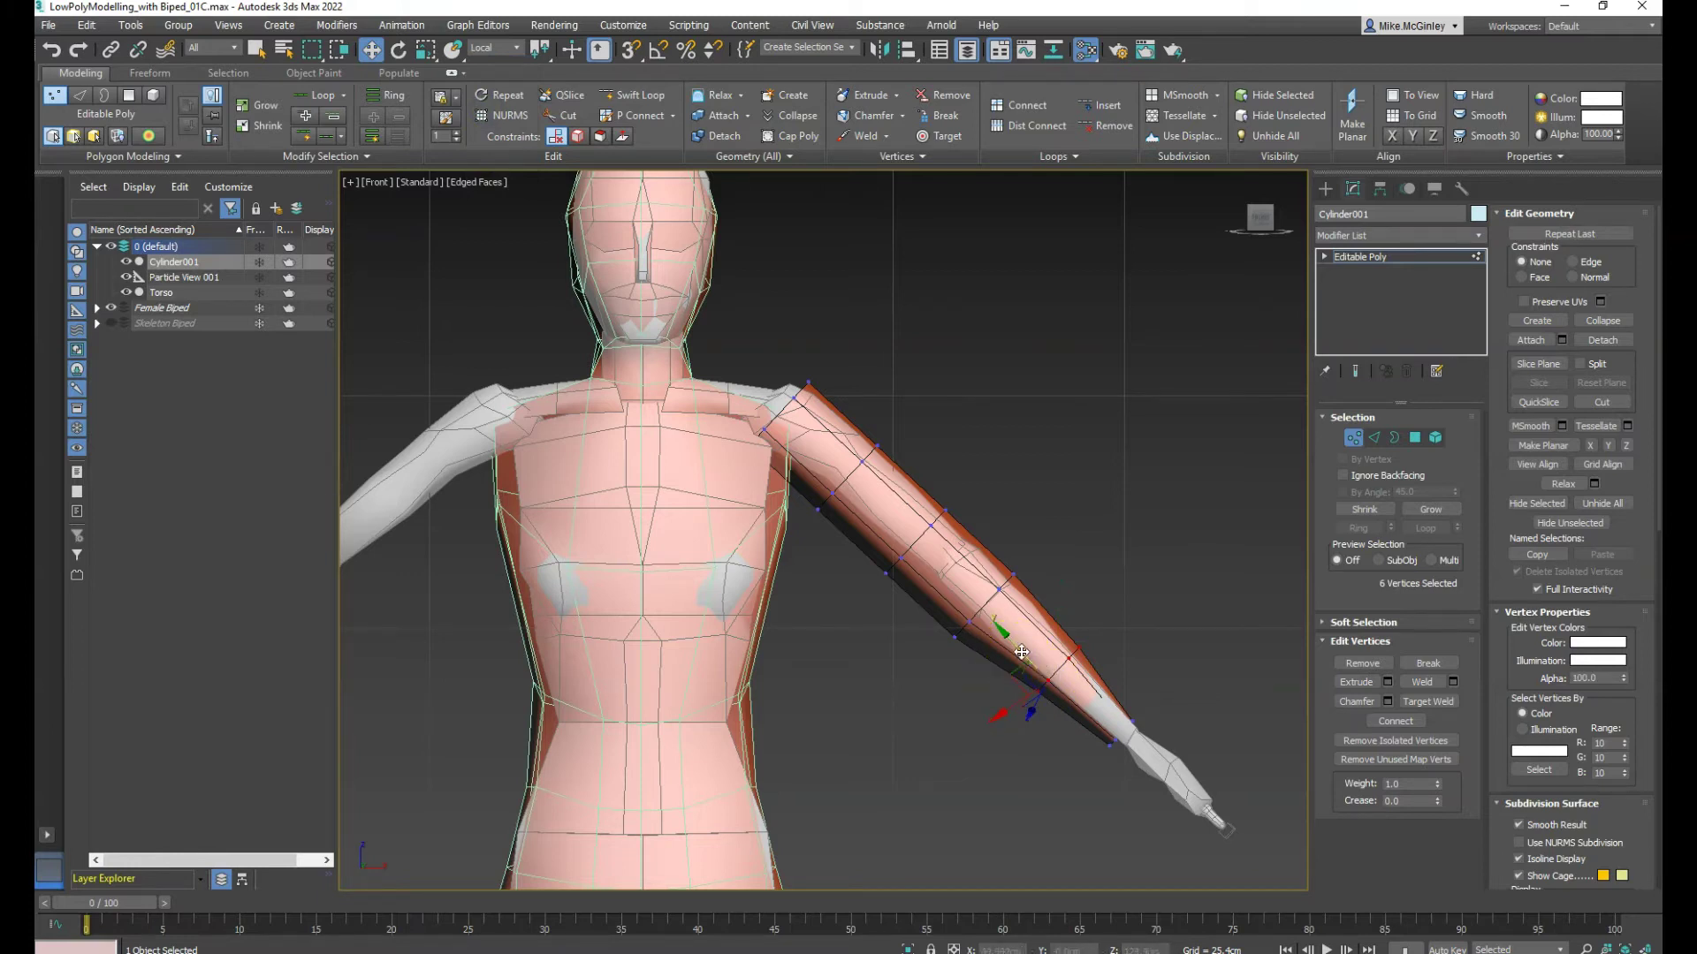
click(999, 627)
drag(1127, 616, 1011, 666)
key(ctrl+z)
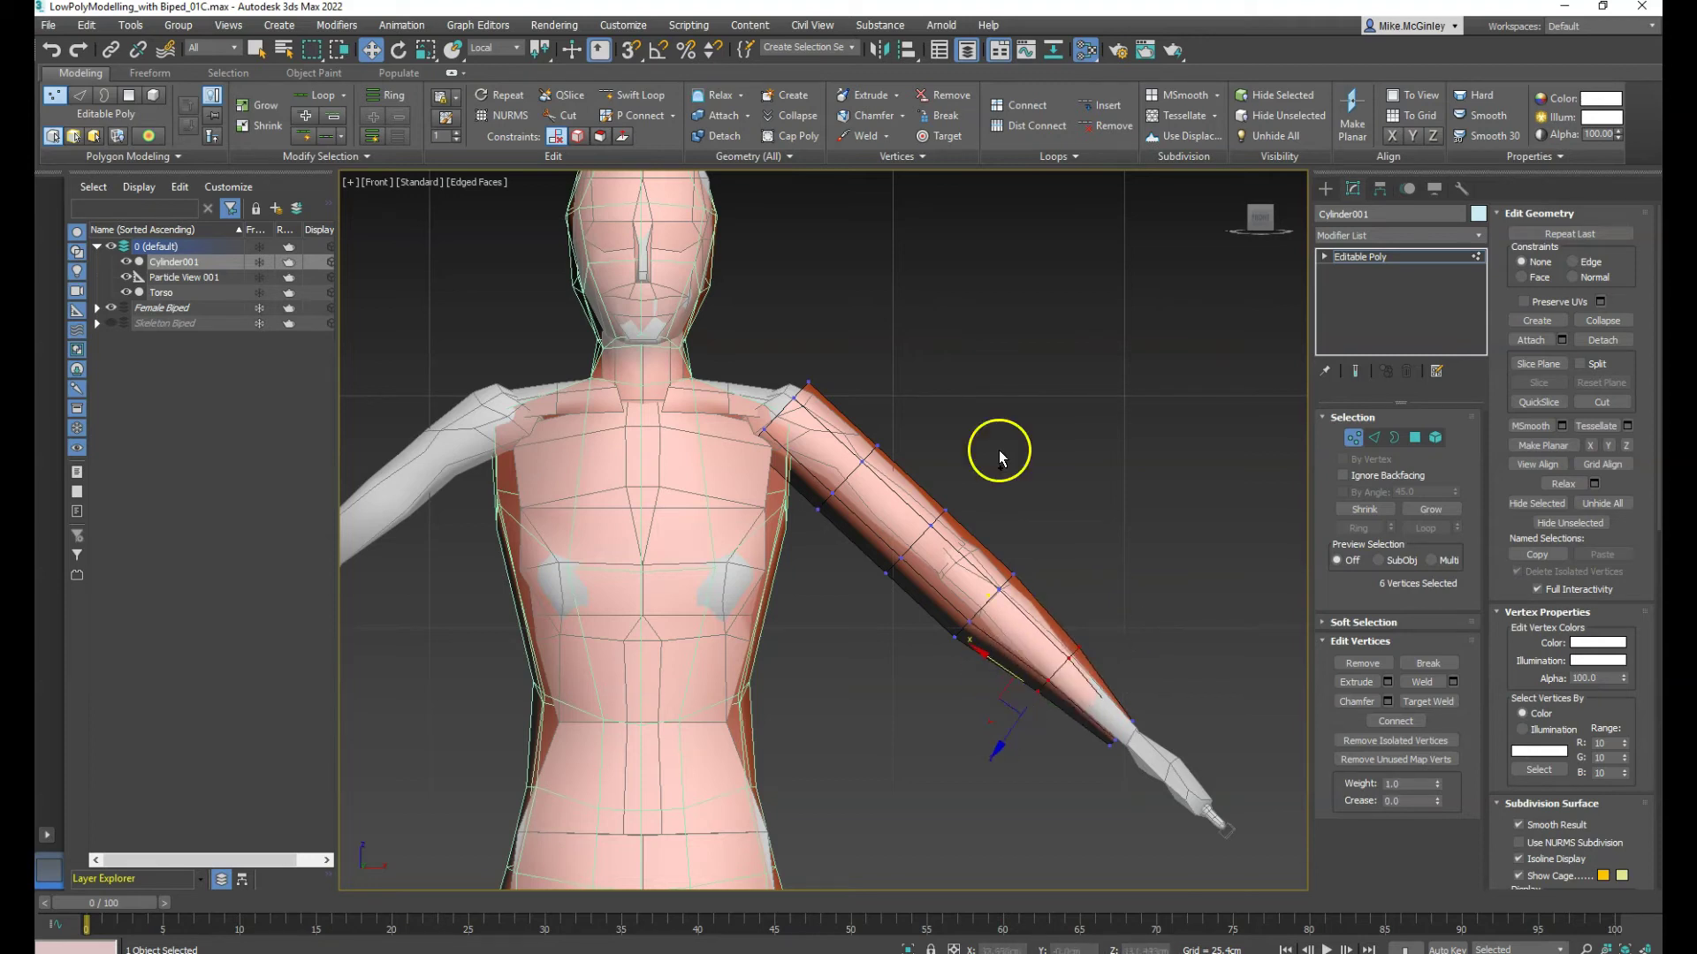
click(511, 47)
click(493, 64)
click(1163, 678)
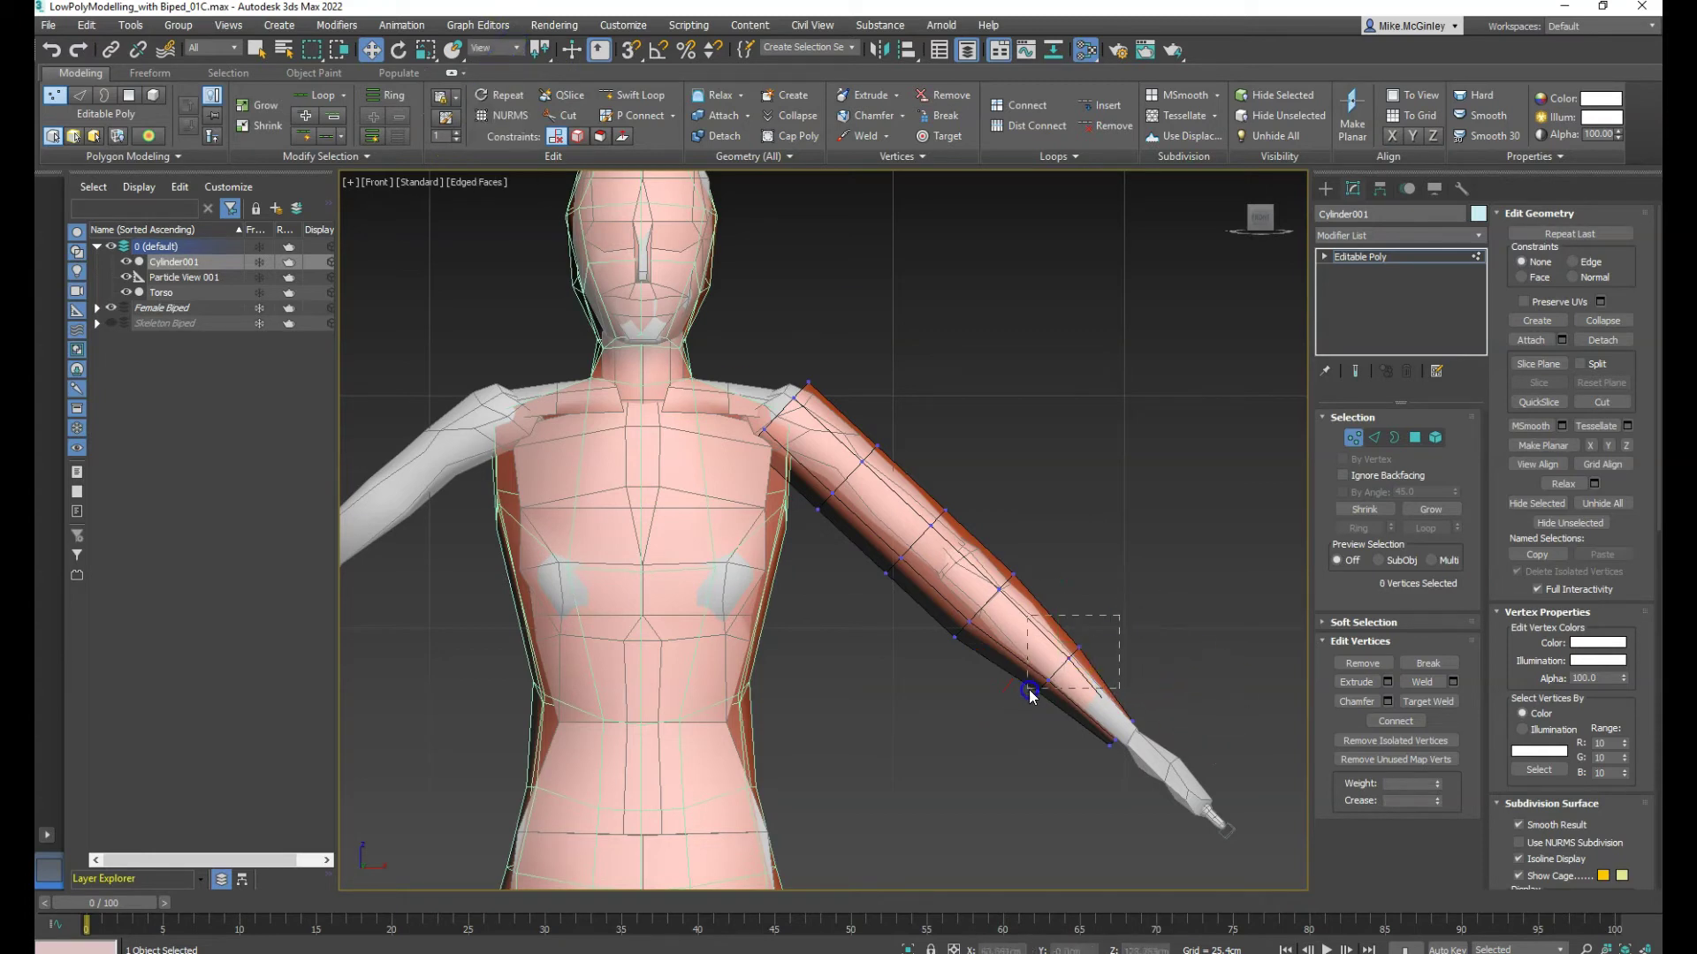
Select the six-vertex forearm ring nearest the wrist, move it outward along the arm and scale it down to fit the biped's forearm
click(1057, 660)
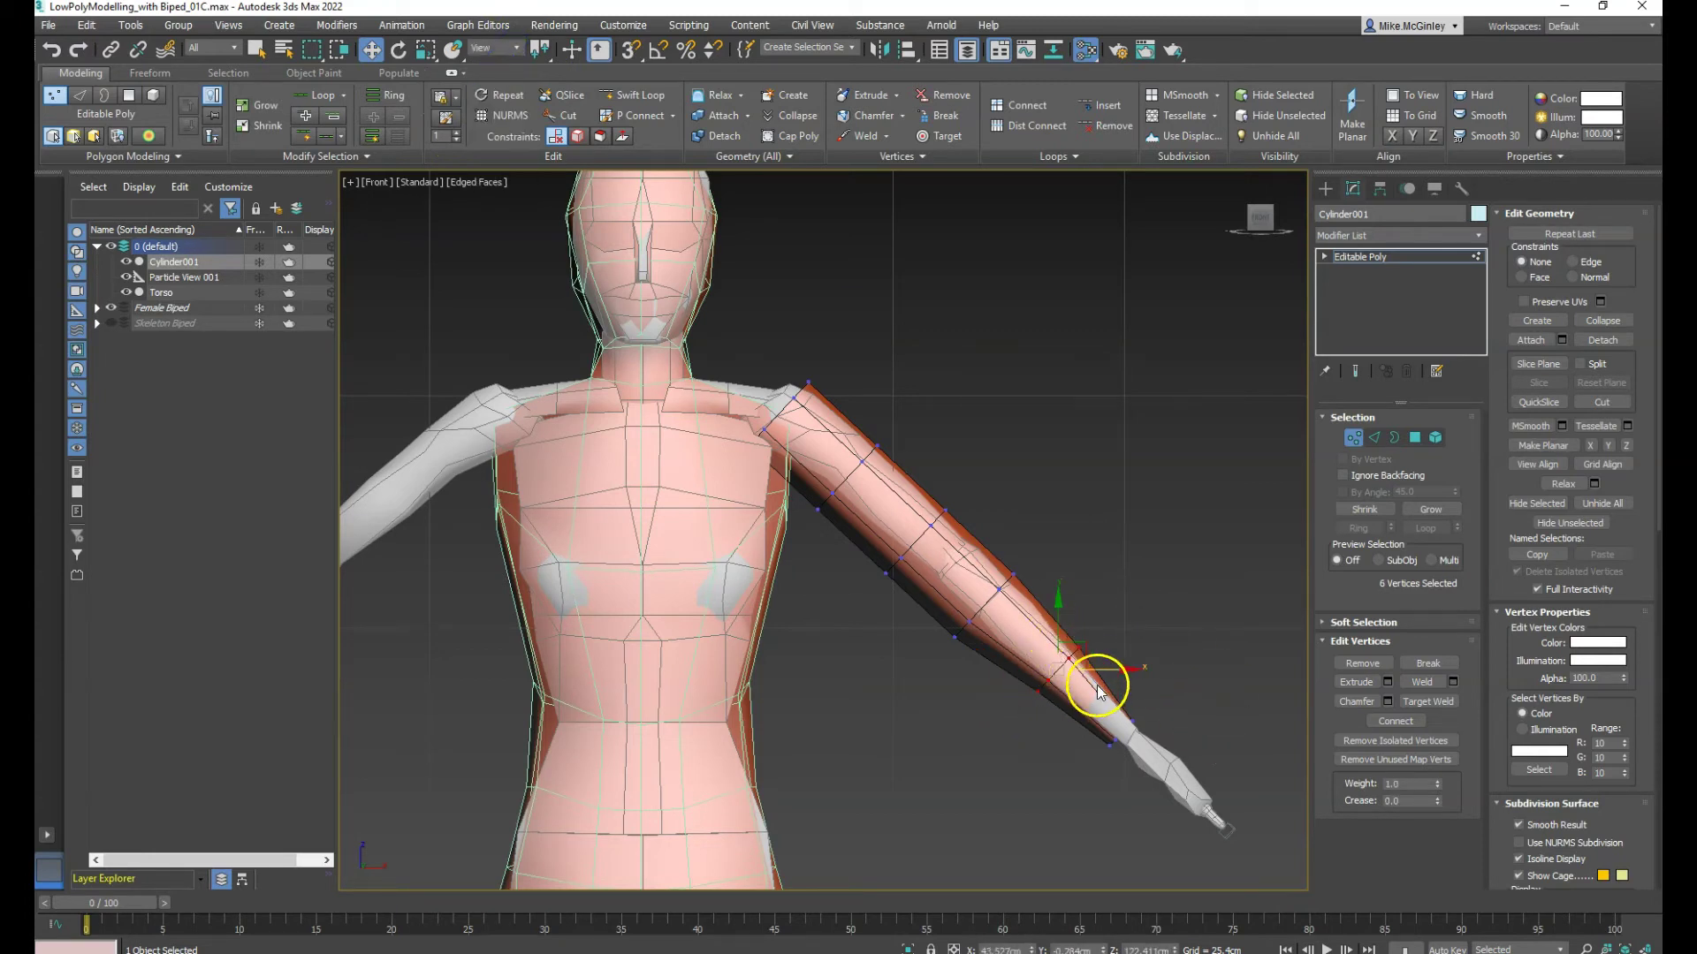
drag(1070, 654, 1110, 685)
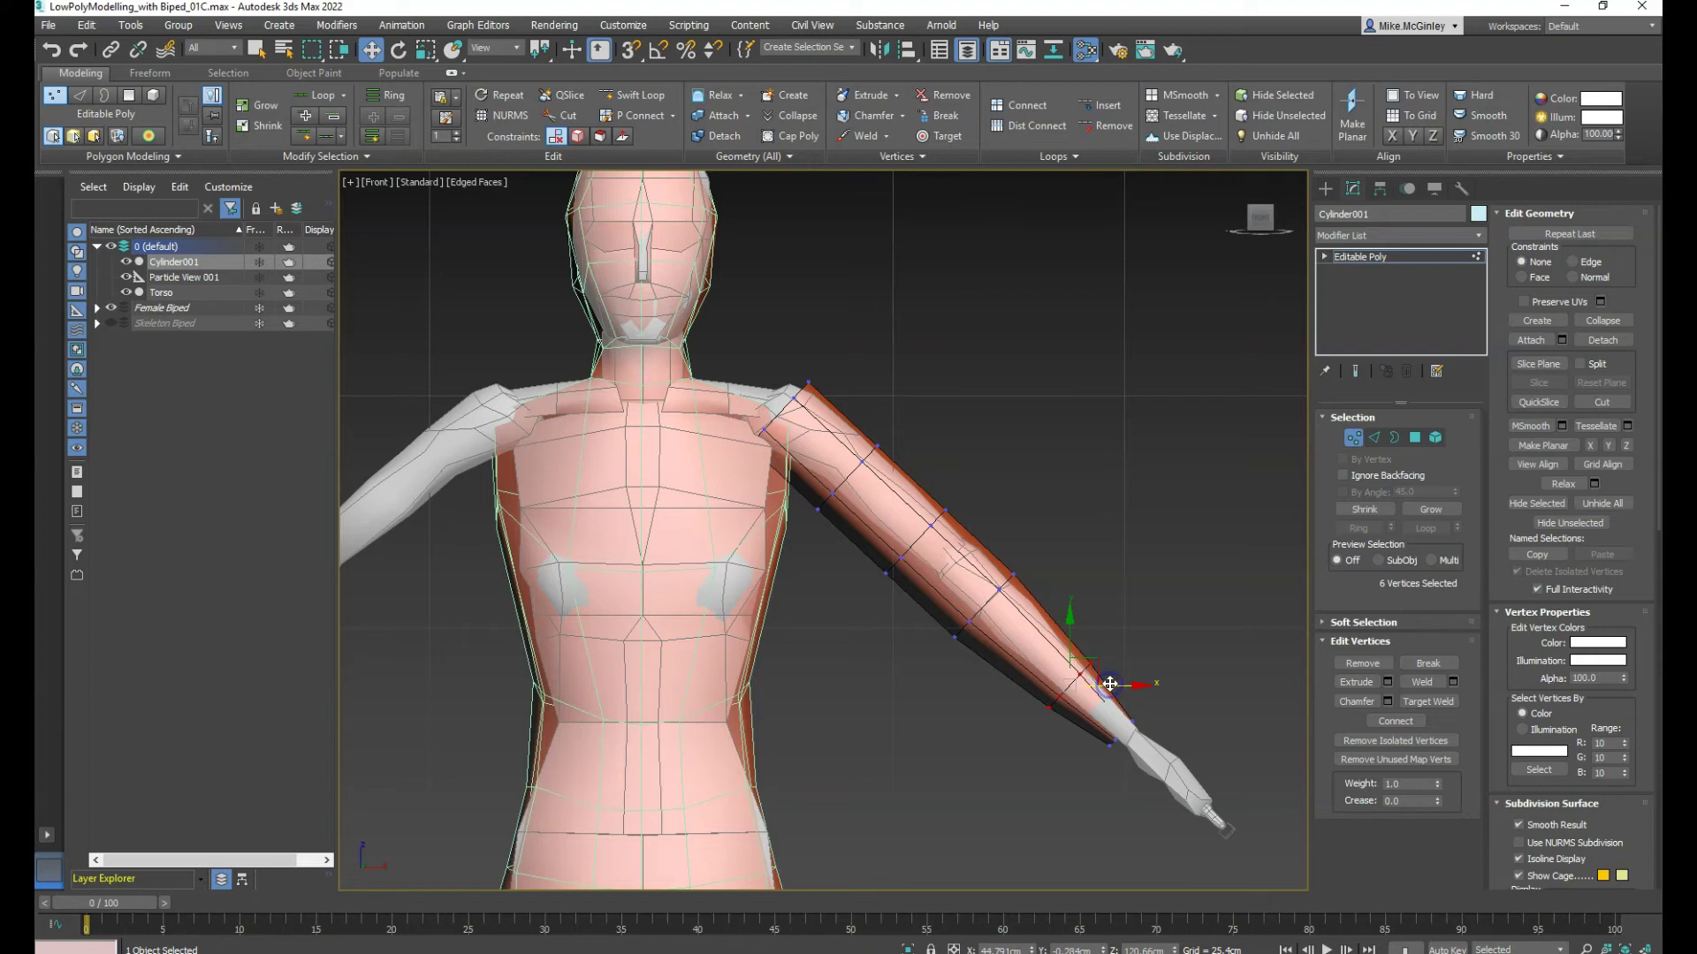
key(r)
drag(1093, 667, 1087, 673)
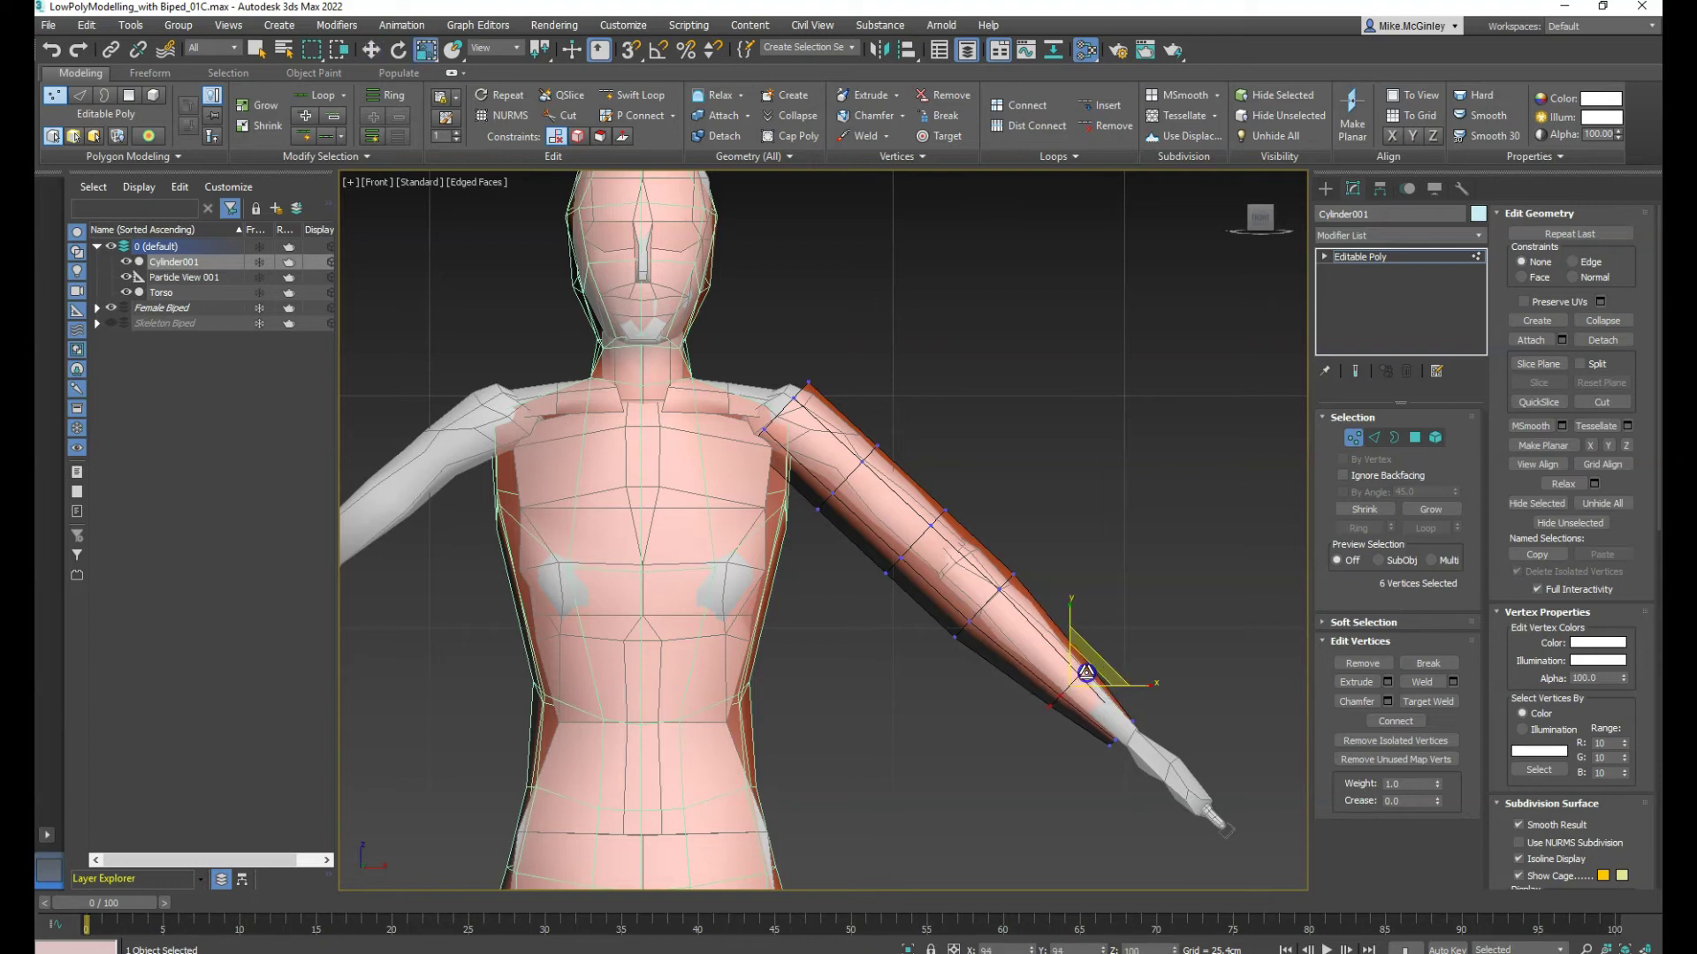
Select the mid-forearm vertex ring, move it outward along the arm and scale it down to fit
key(w)
drag(1094, 657, 1032, 600)
key(e)
key(r)
drag(1025, 611, 1012, 632)
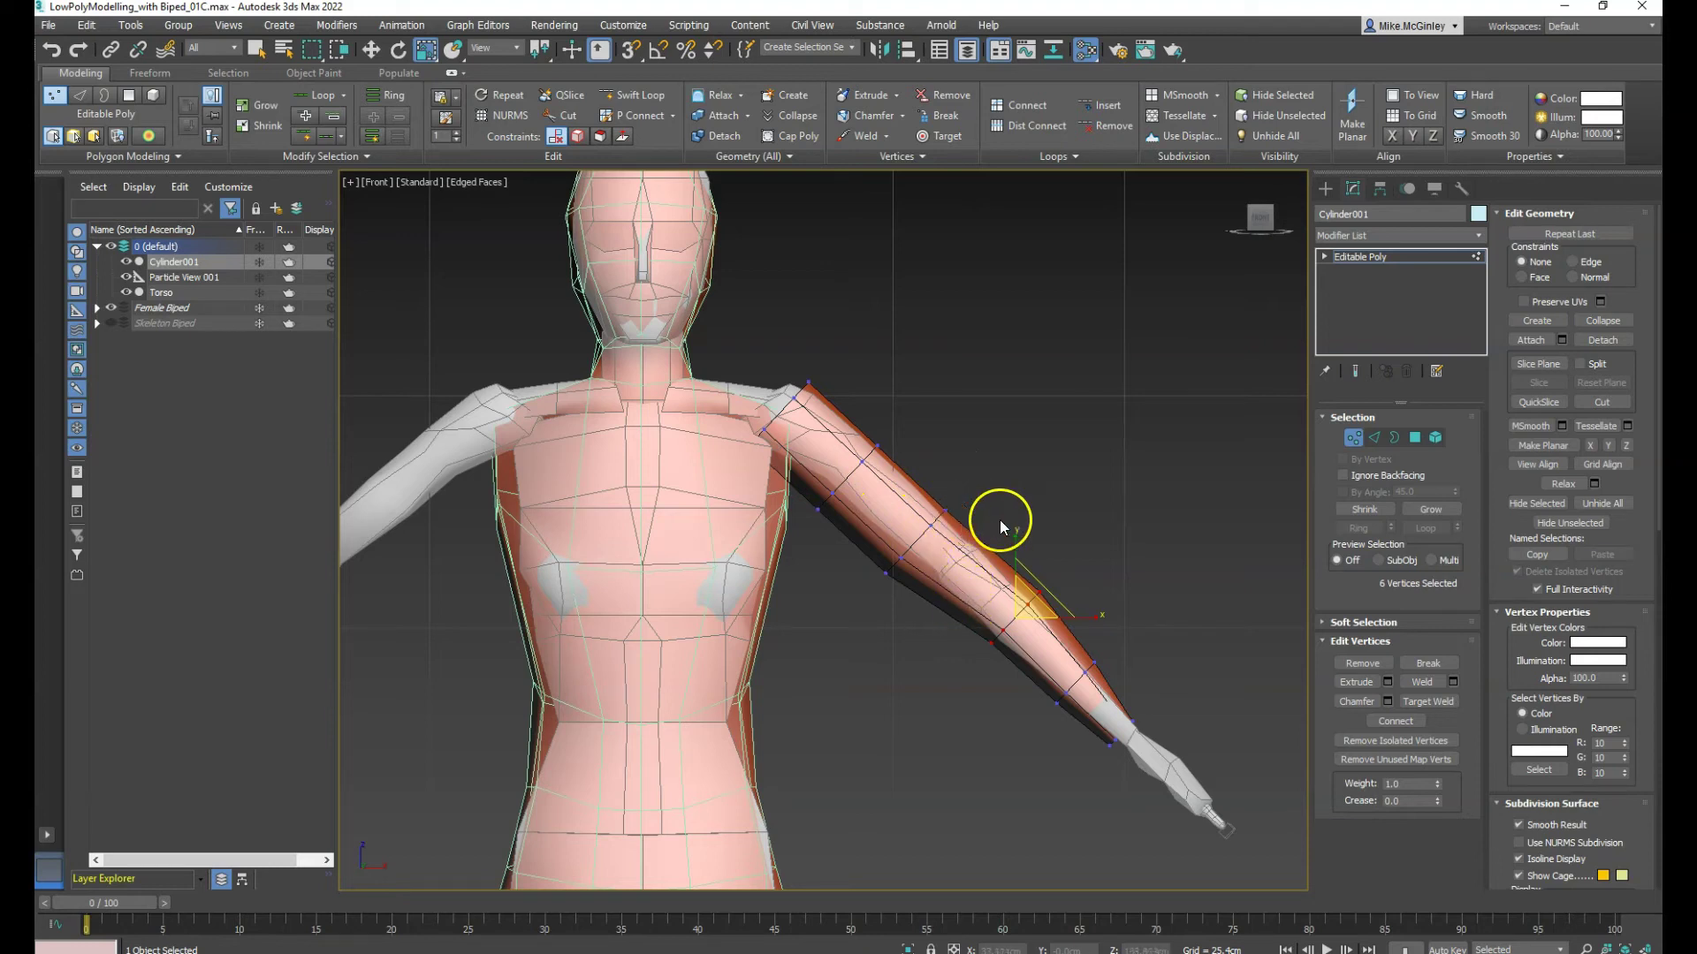
Select the elbow vertex ring, scale it down and move it outward along the arm to the biped's elbow
drag(865, 625, 865, 625)
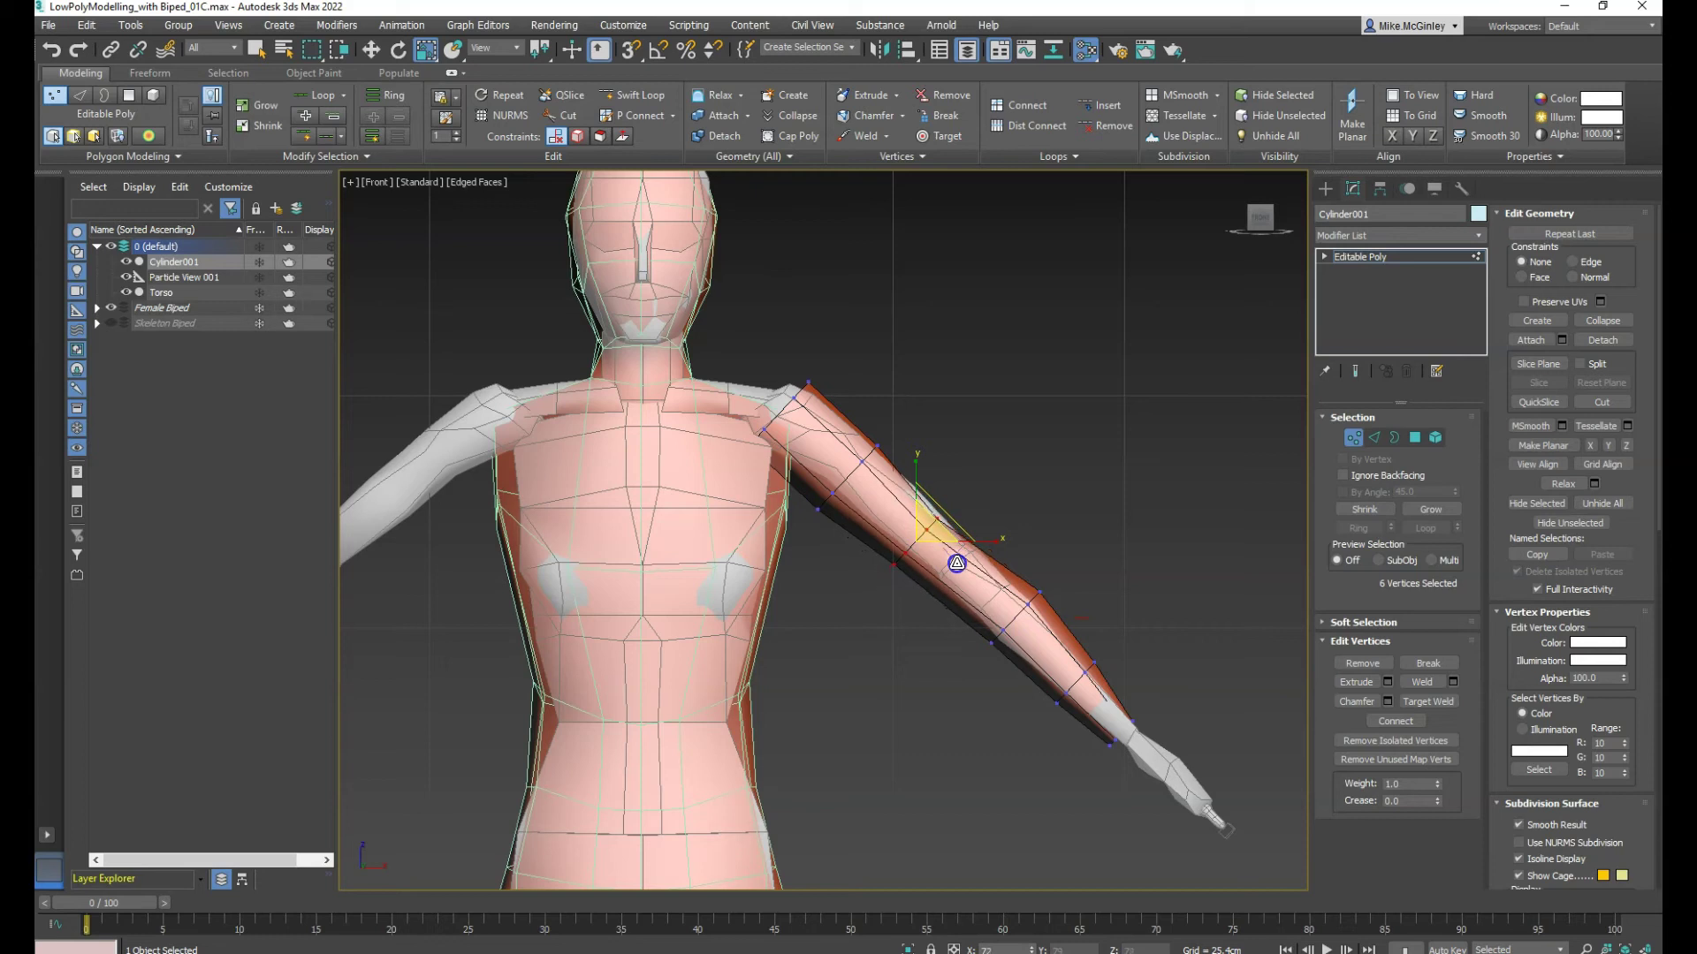
key(w)
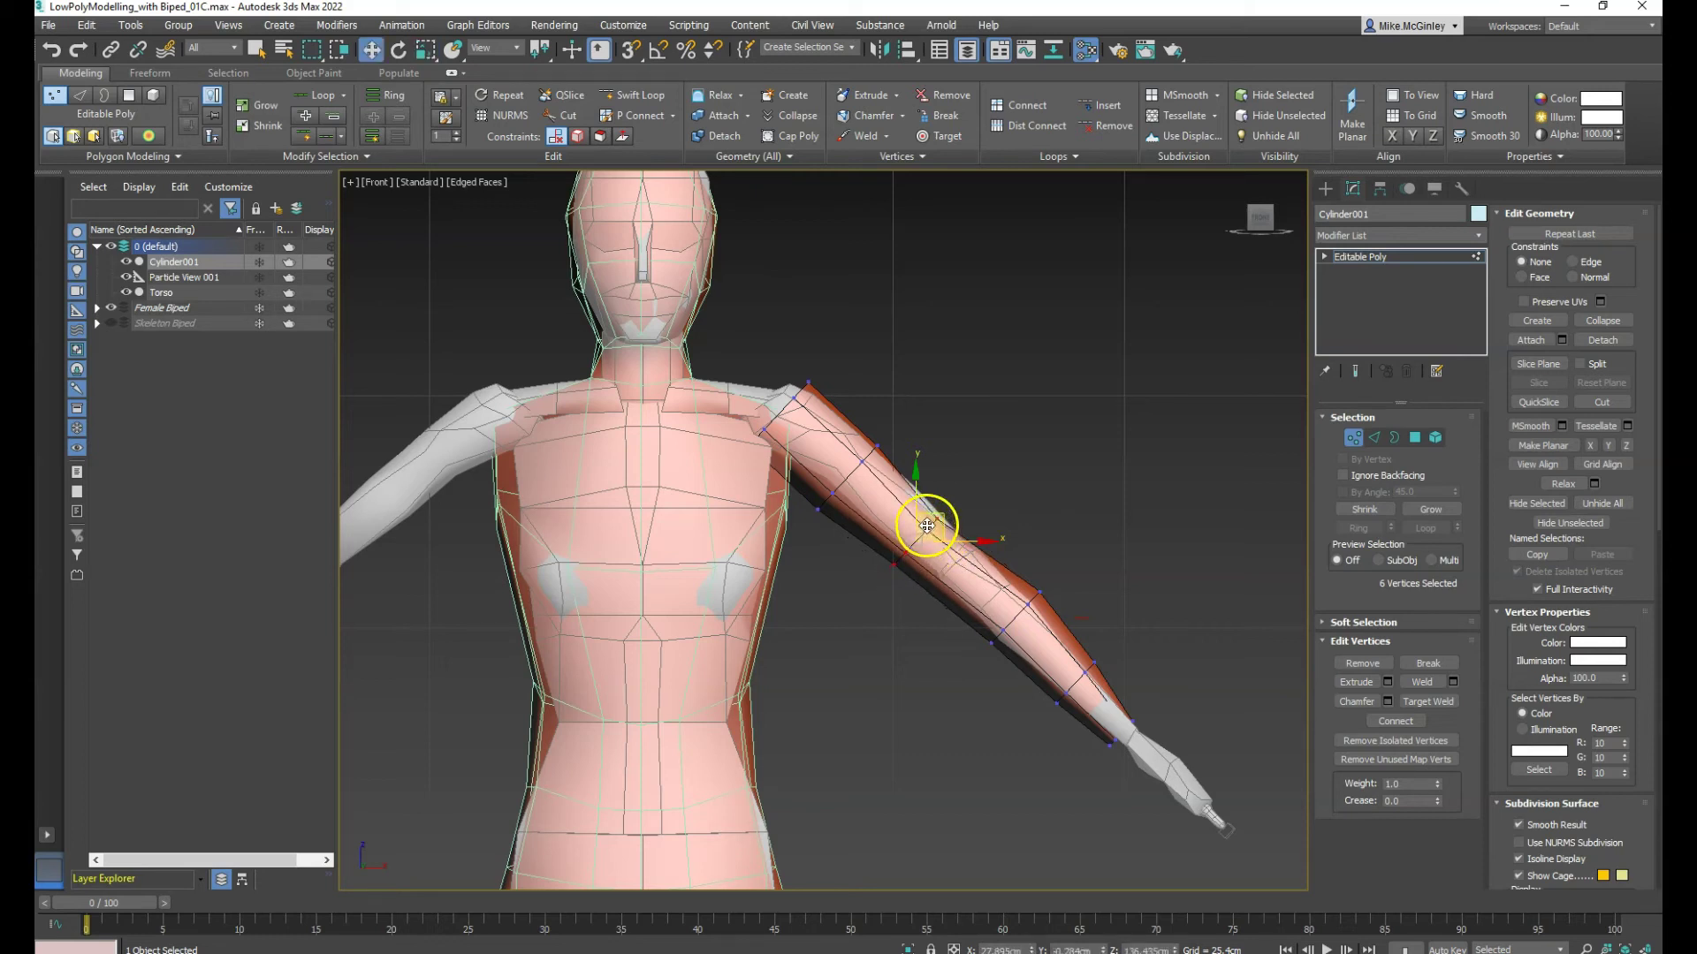
drag(977, 561, 1026, 602)
Select the upper-arm ring between shoulder and elbow, move it slightly outward along the arm and scale it down
drag(882, 446, 813, 526)
mouse_move(865, 468)
mouse_down()
mouse_move(890, 475)
mouse_move(881, 464)
mouse_up()
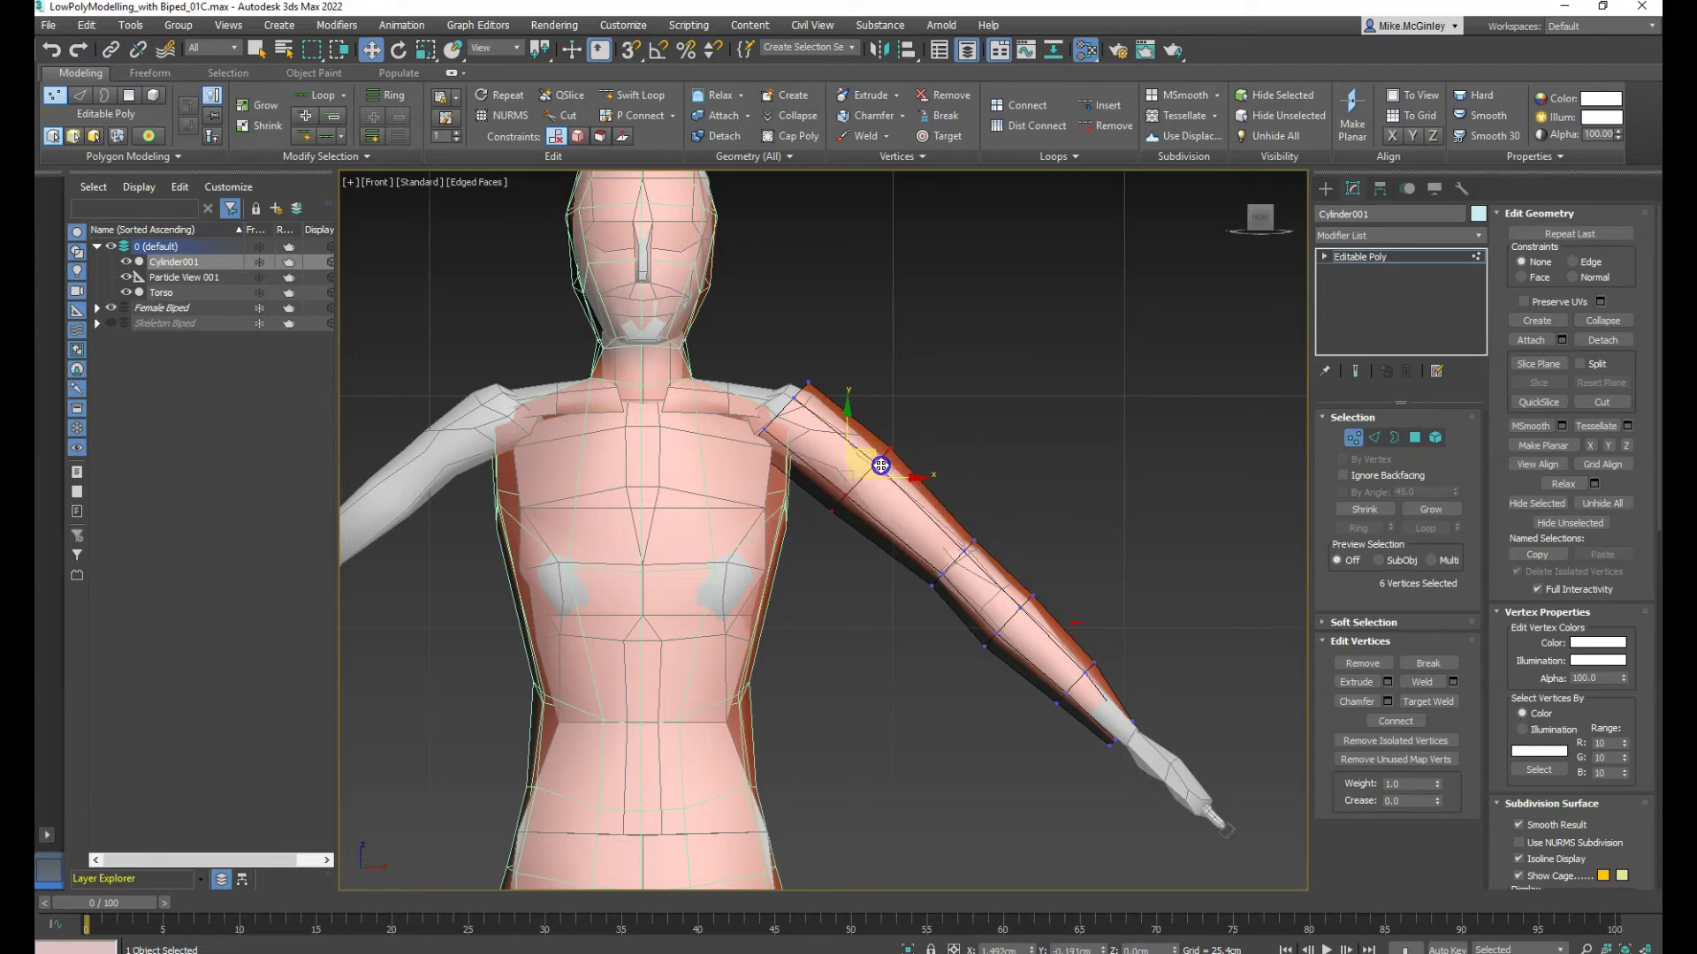
key(e)
key(r)
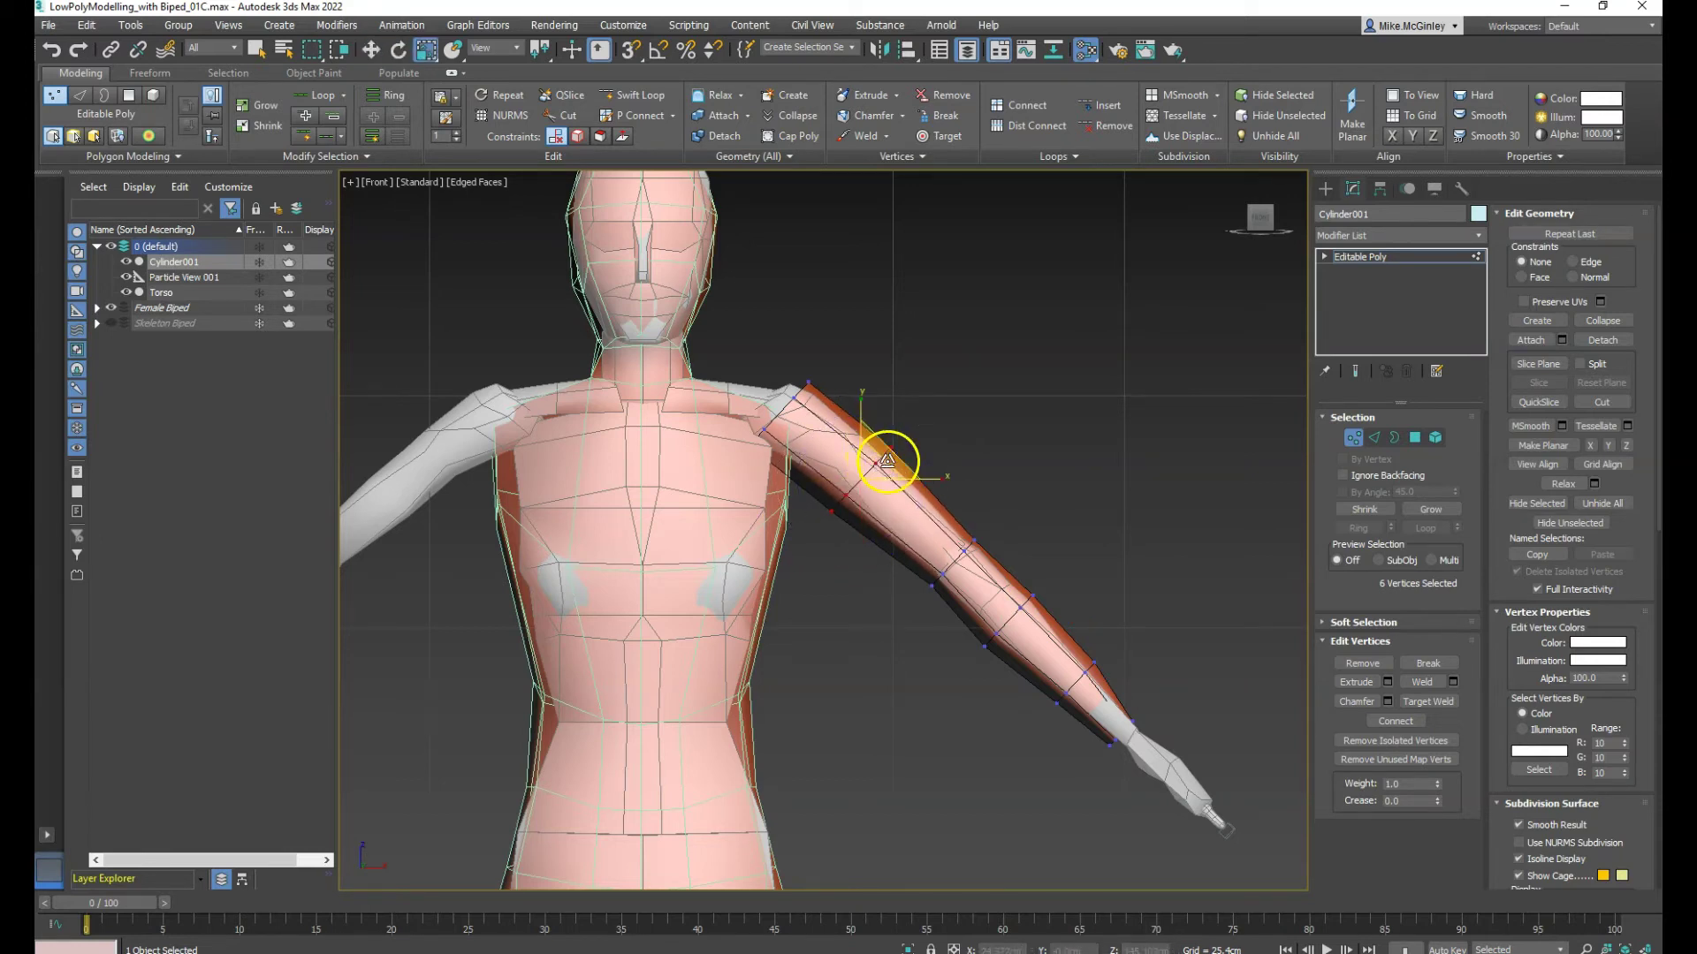
drag(881, 464, 868, 483)
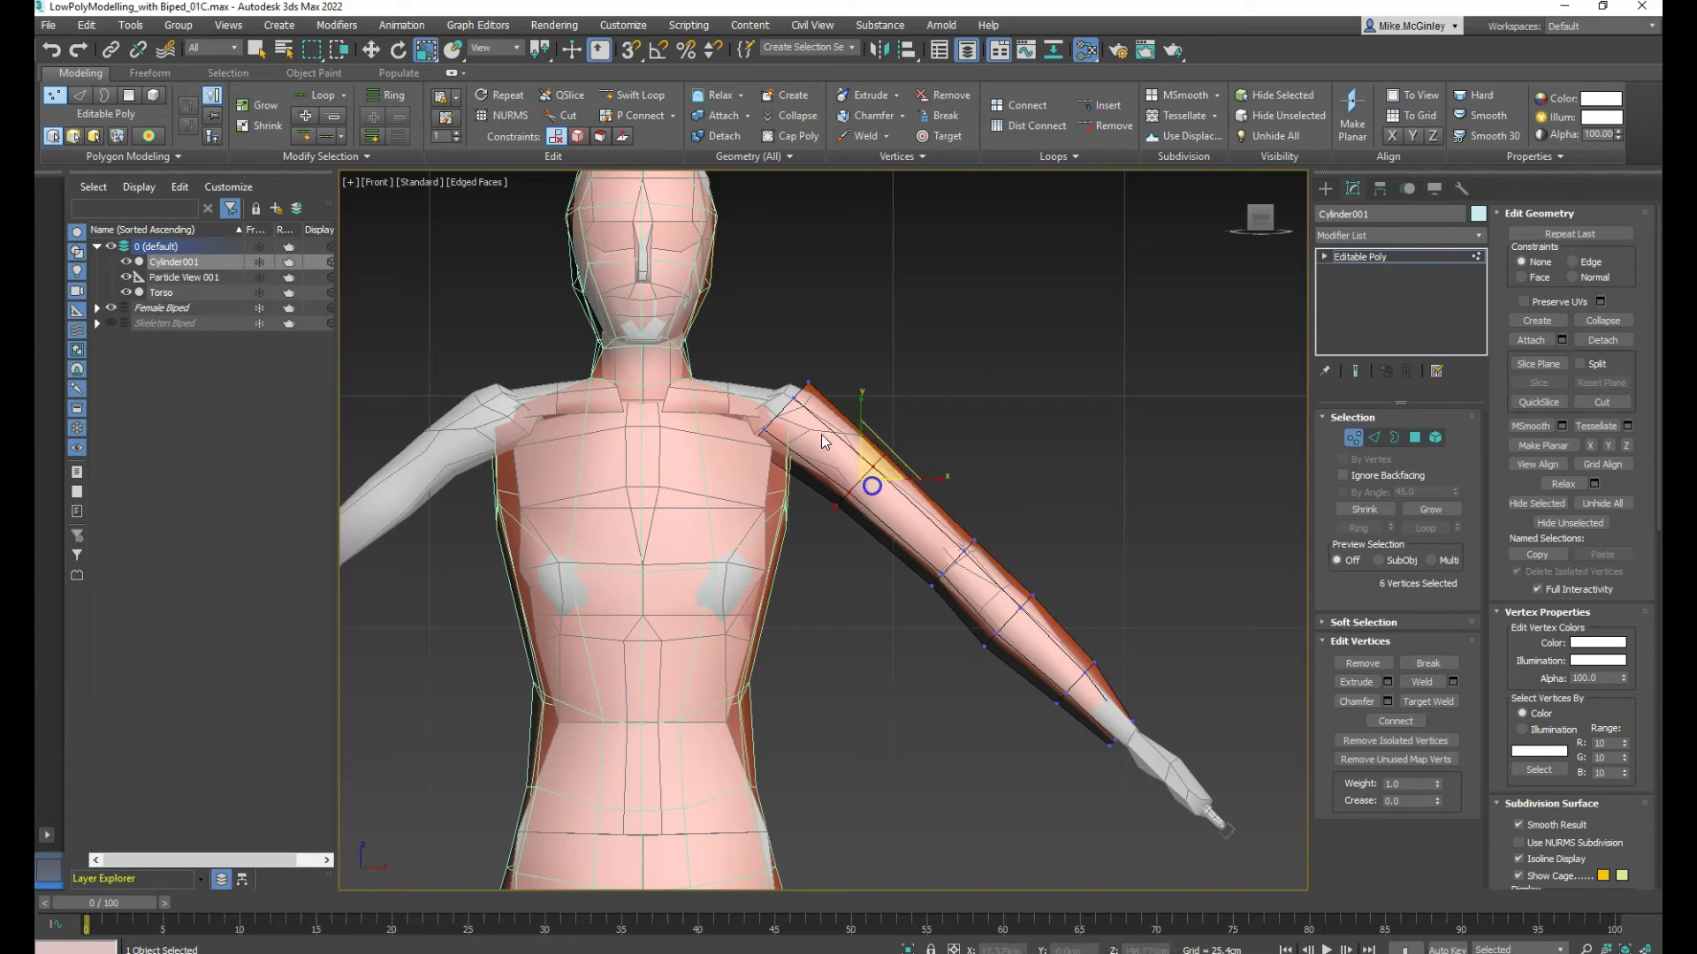
Move the cylinder's shoulder-end vertices outward along the arm and rotate them to a steeper angle below the shoulder joint
drag(720, 477, 836, 427)
key(w)
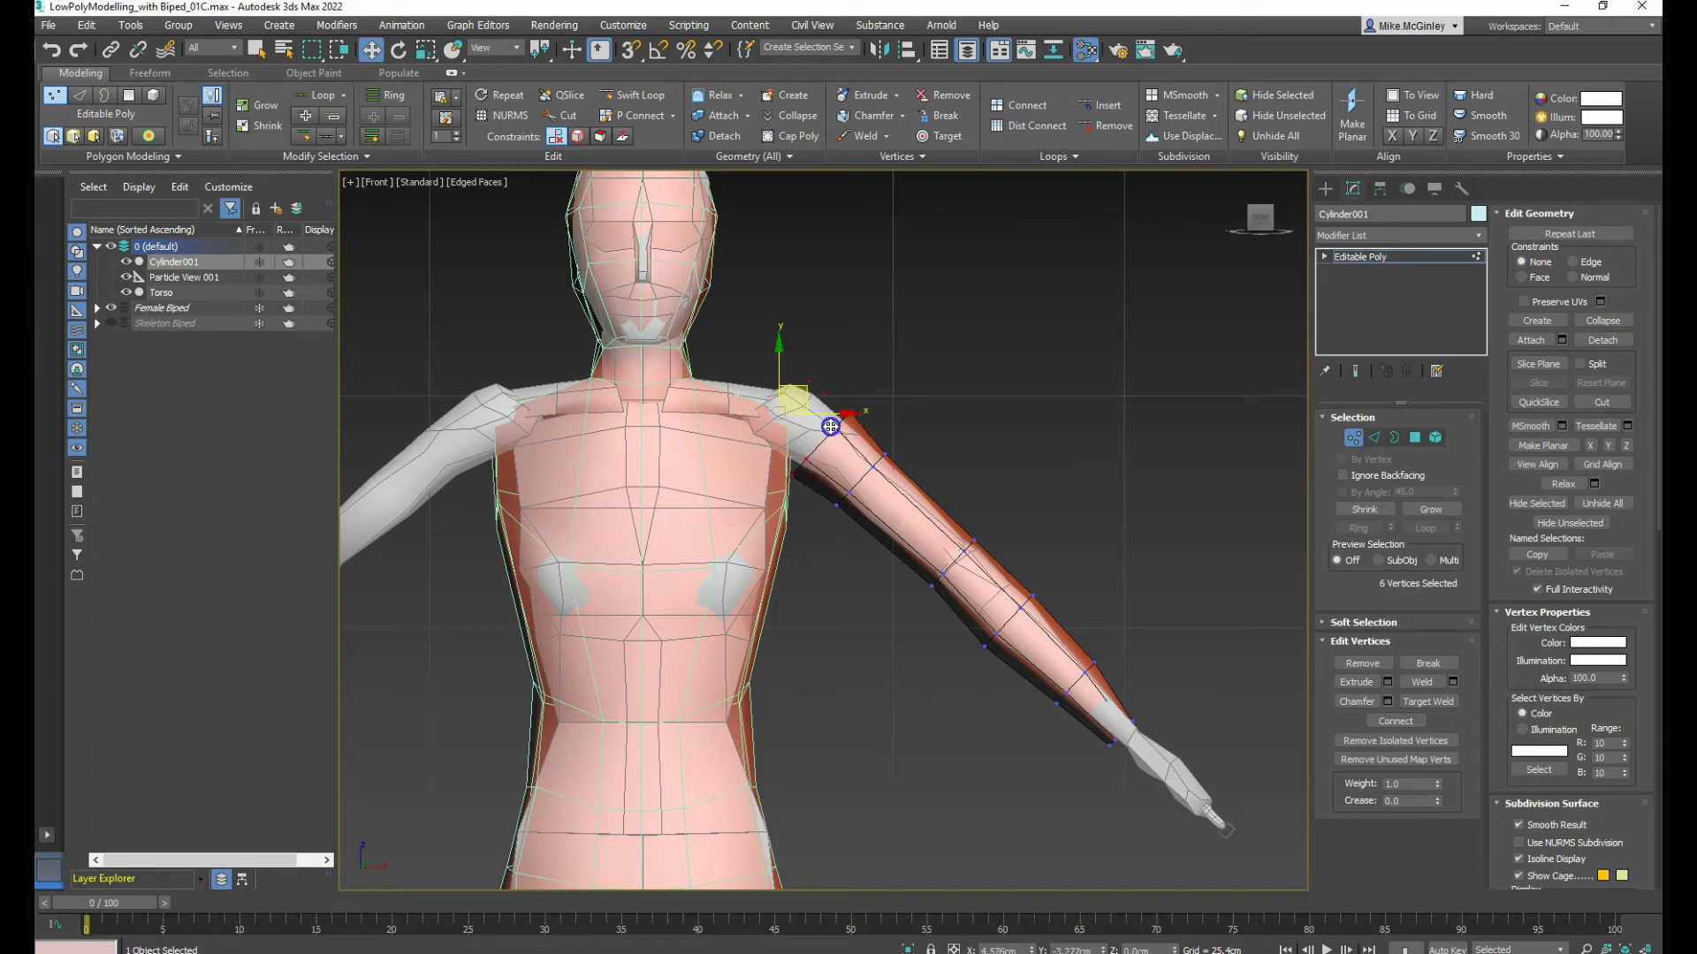
key(e)
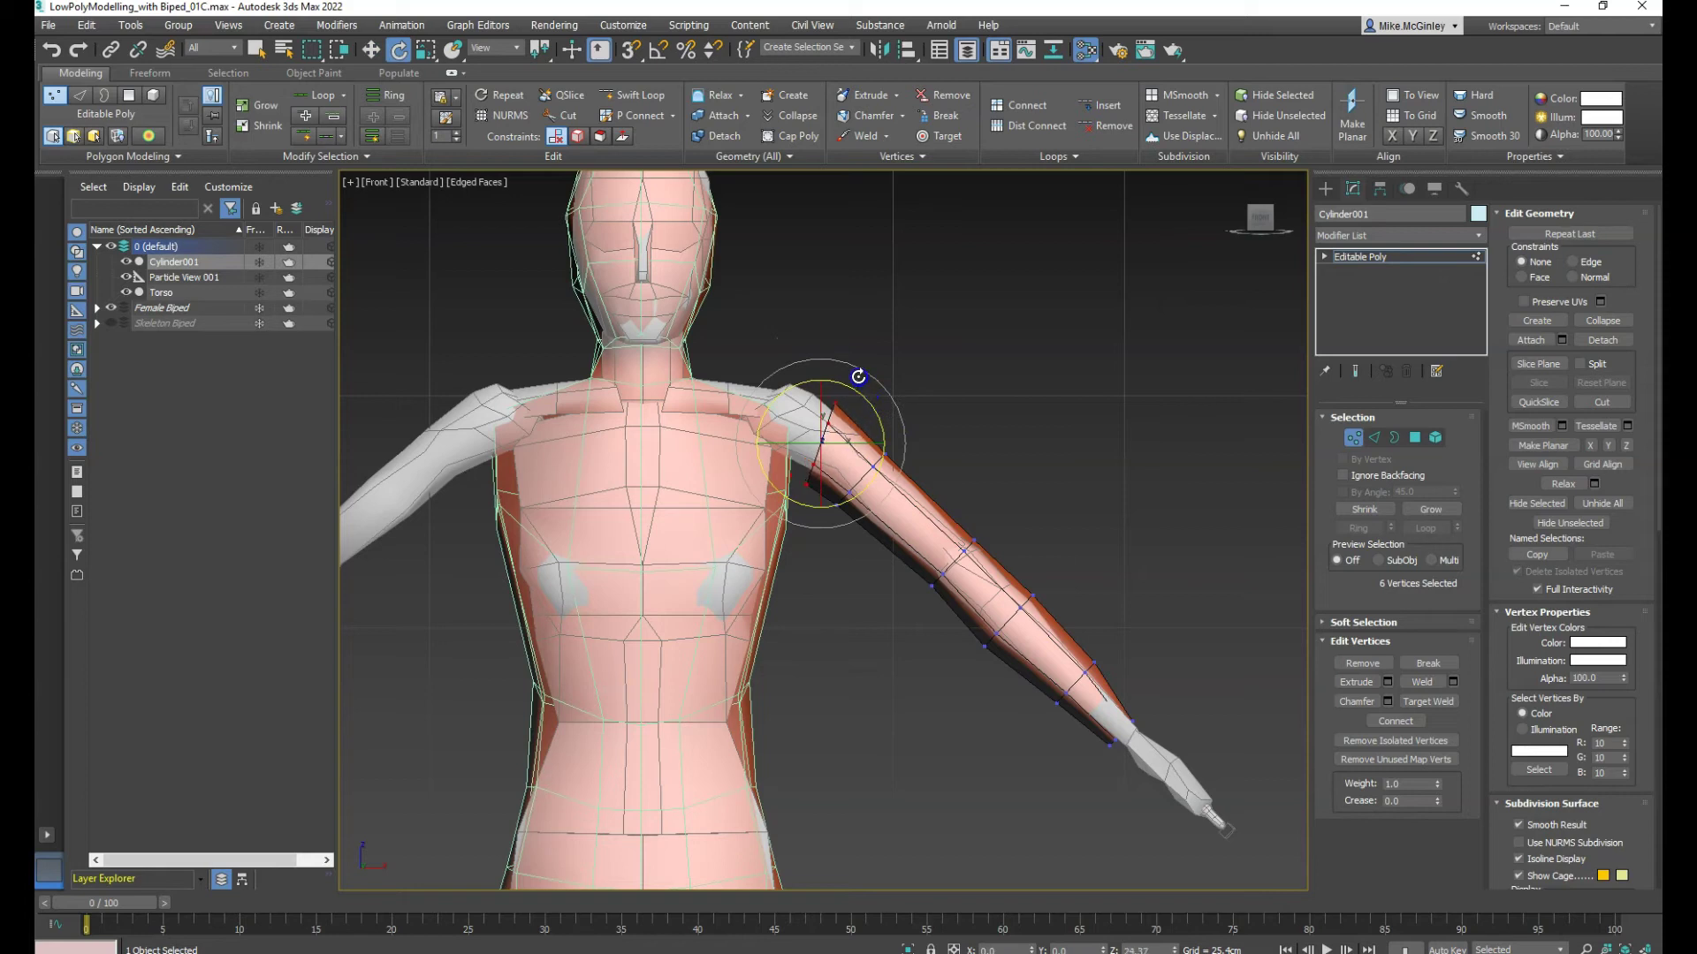
Move the upper-arm ring farther down the arm, check the elbow ring's scale and clear the vertex selection
drag(972, 419, 836, 537)
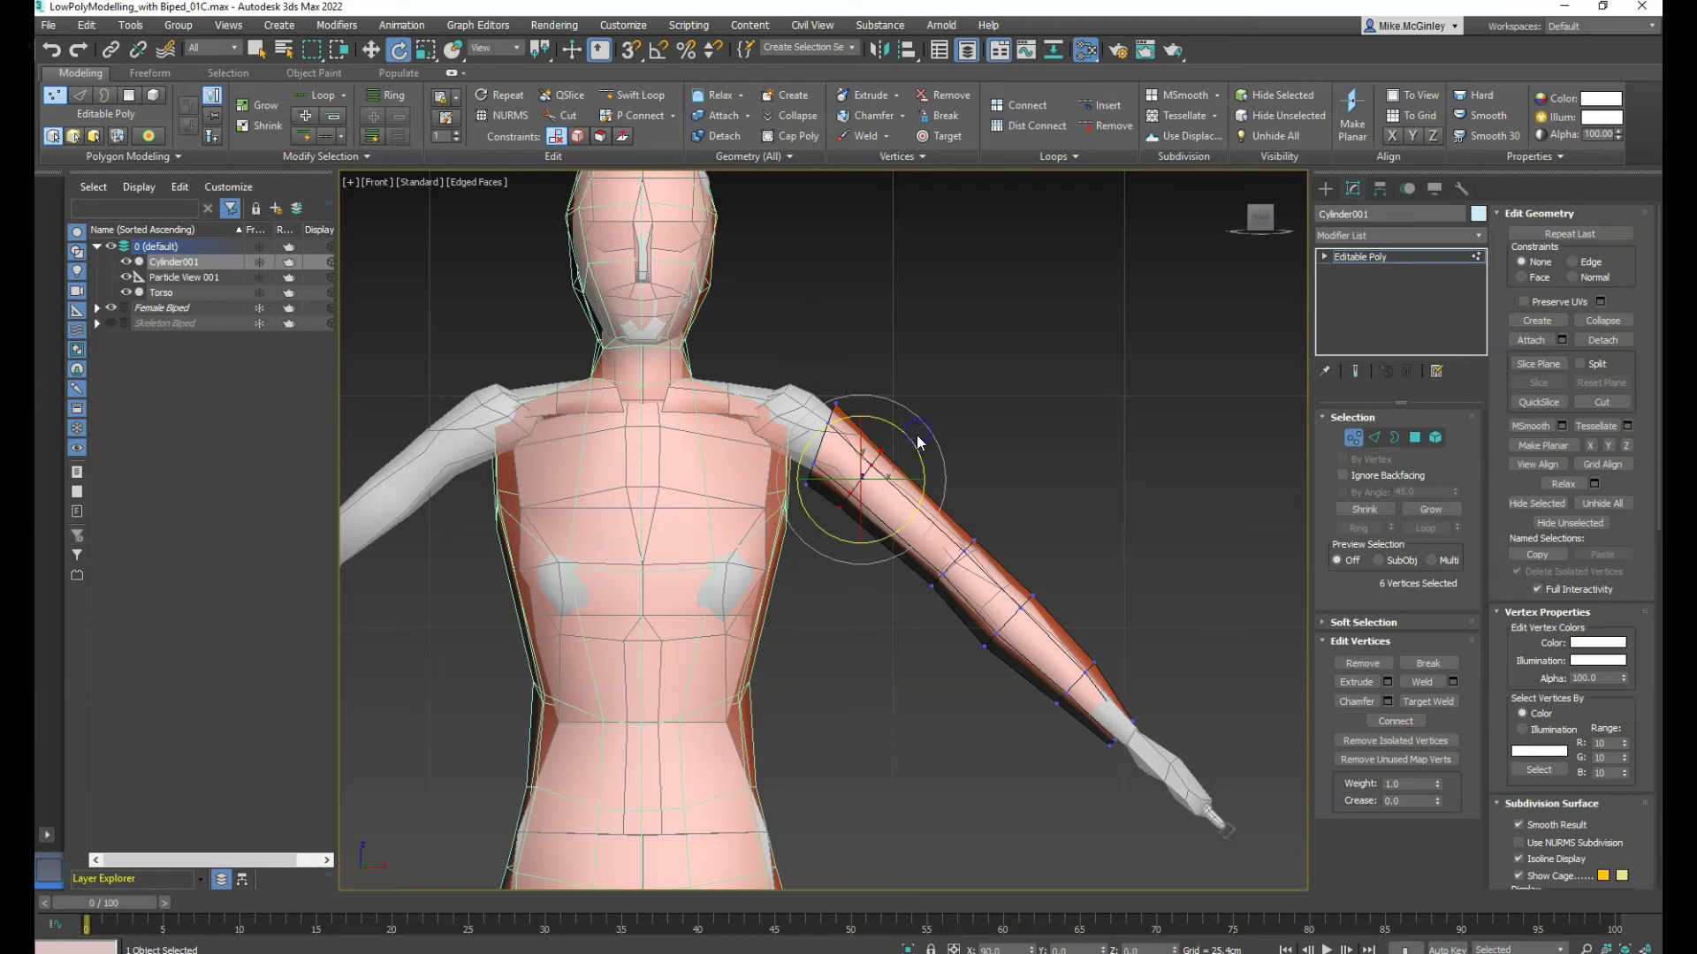
key(w)
drag(905, 478, 908, 478)
drag(1022, 522, 954, 590)
key(q)
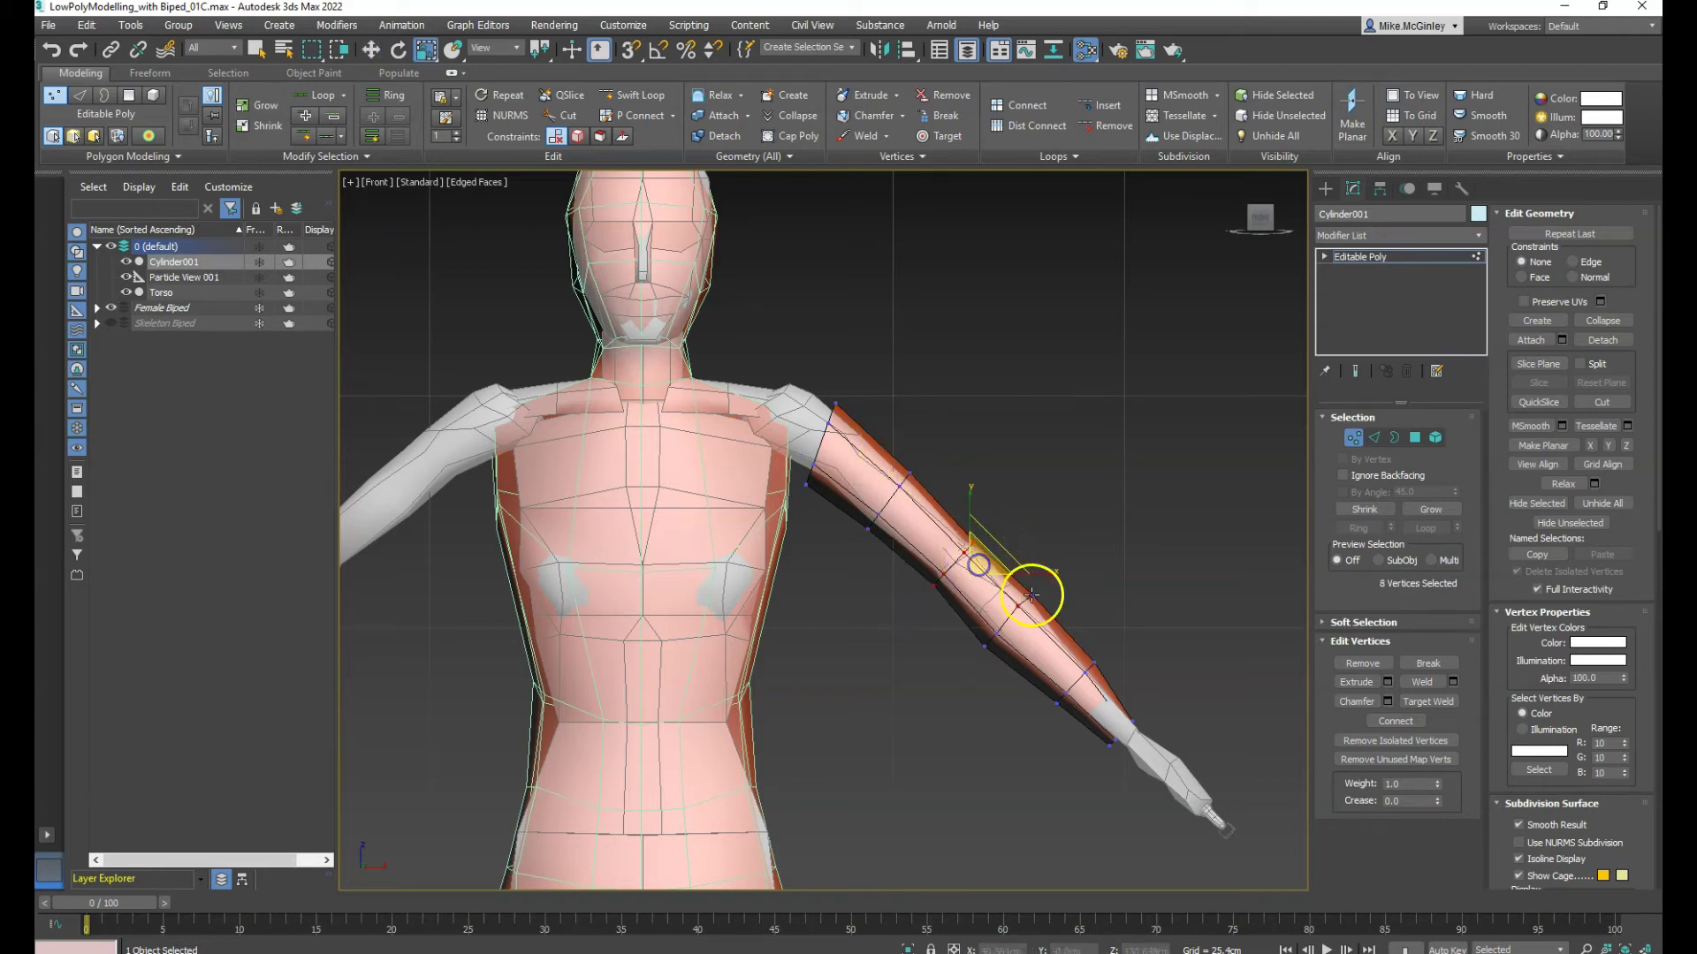
click(1072, 599)
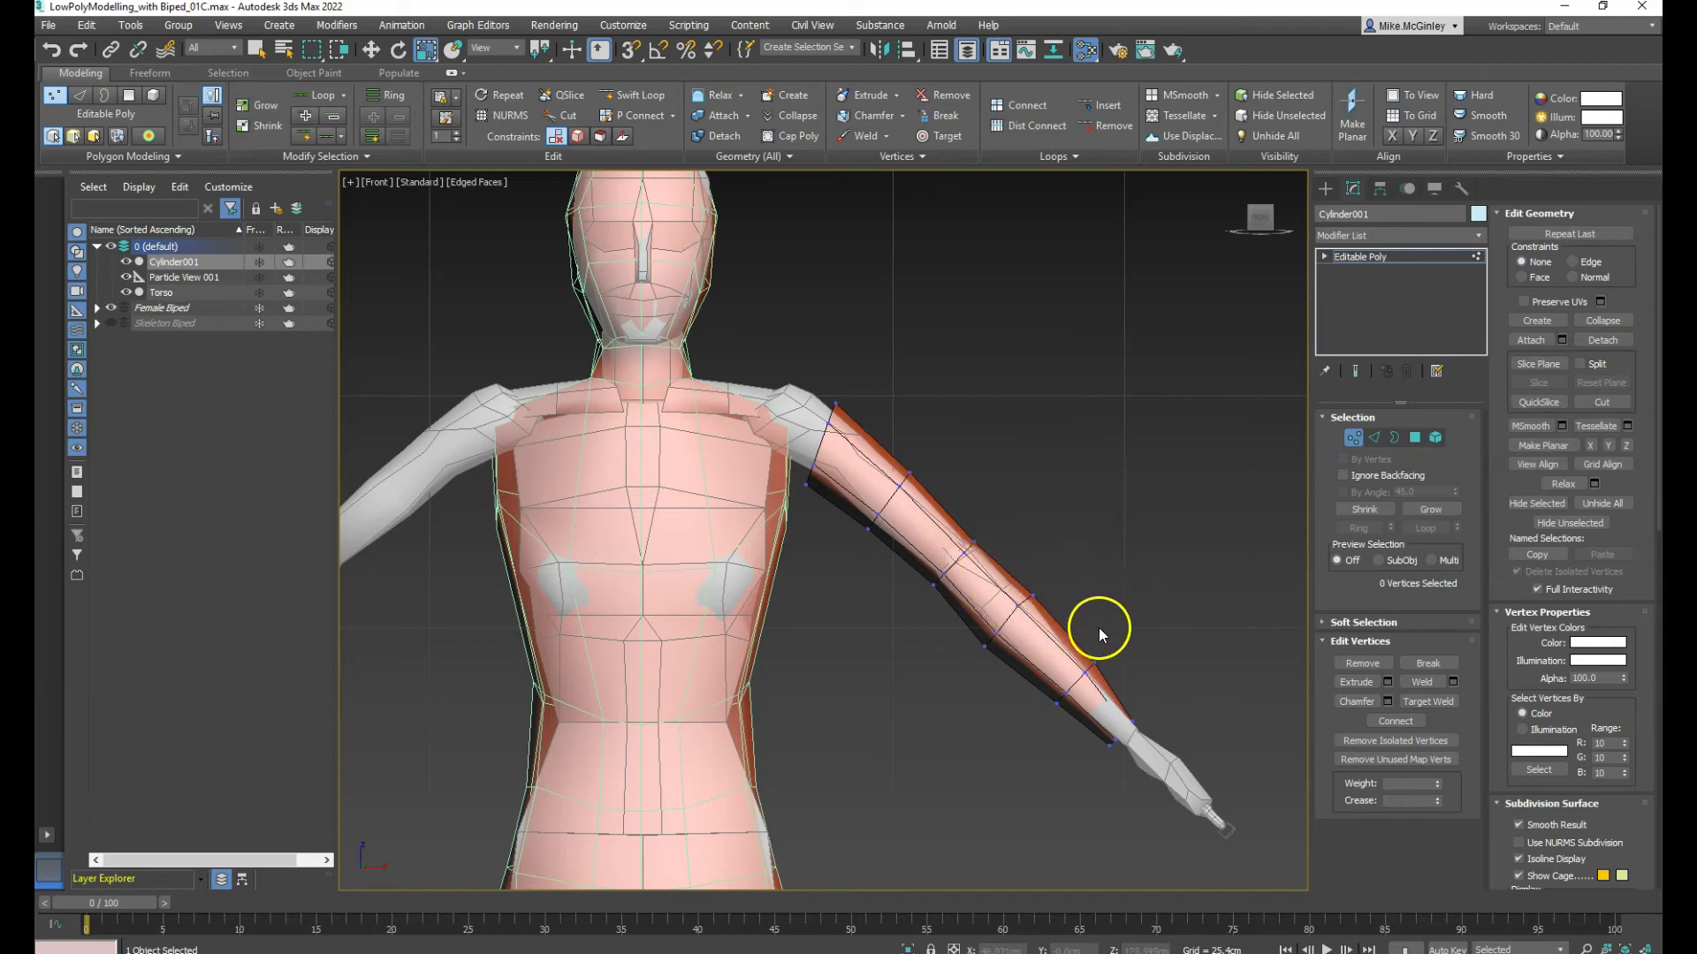
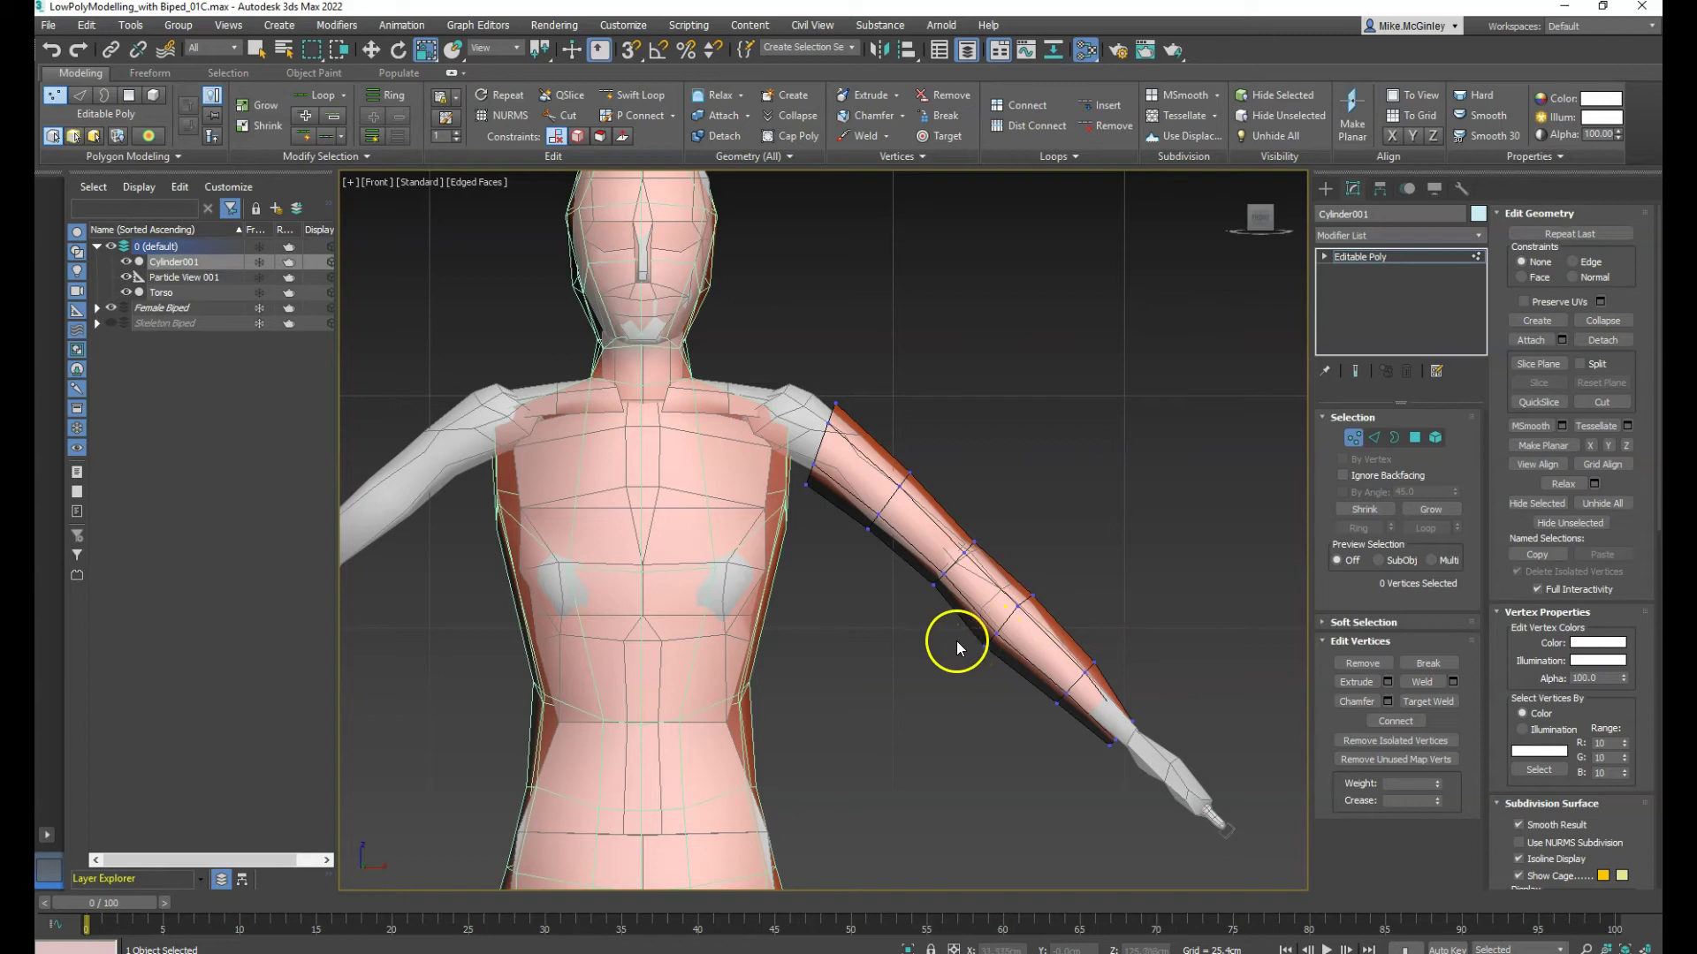
View the arm from the side and move the forearm ring nearest the wrist about 0.7 cm along the Y axis
click(377, 182)
click(428, 377)
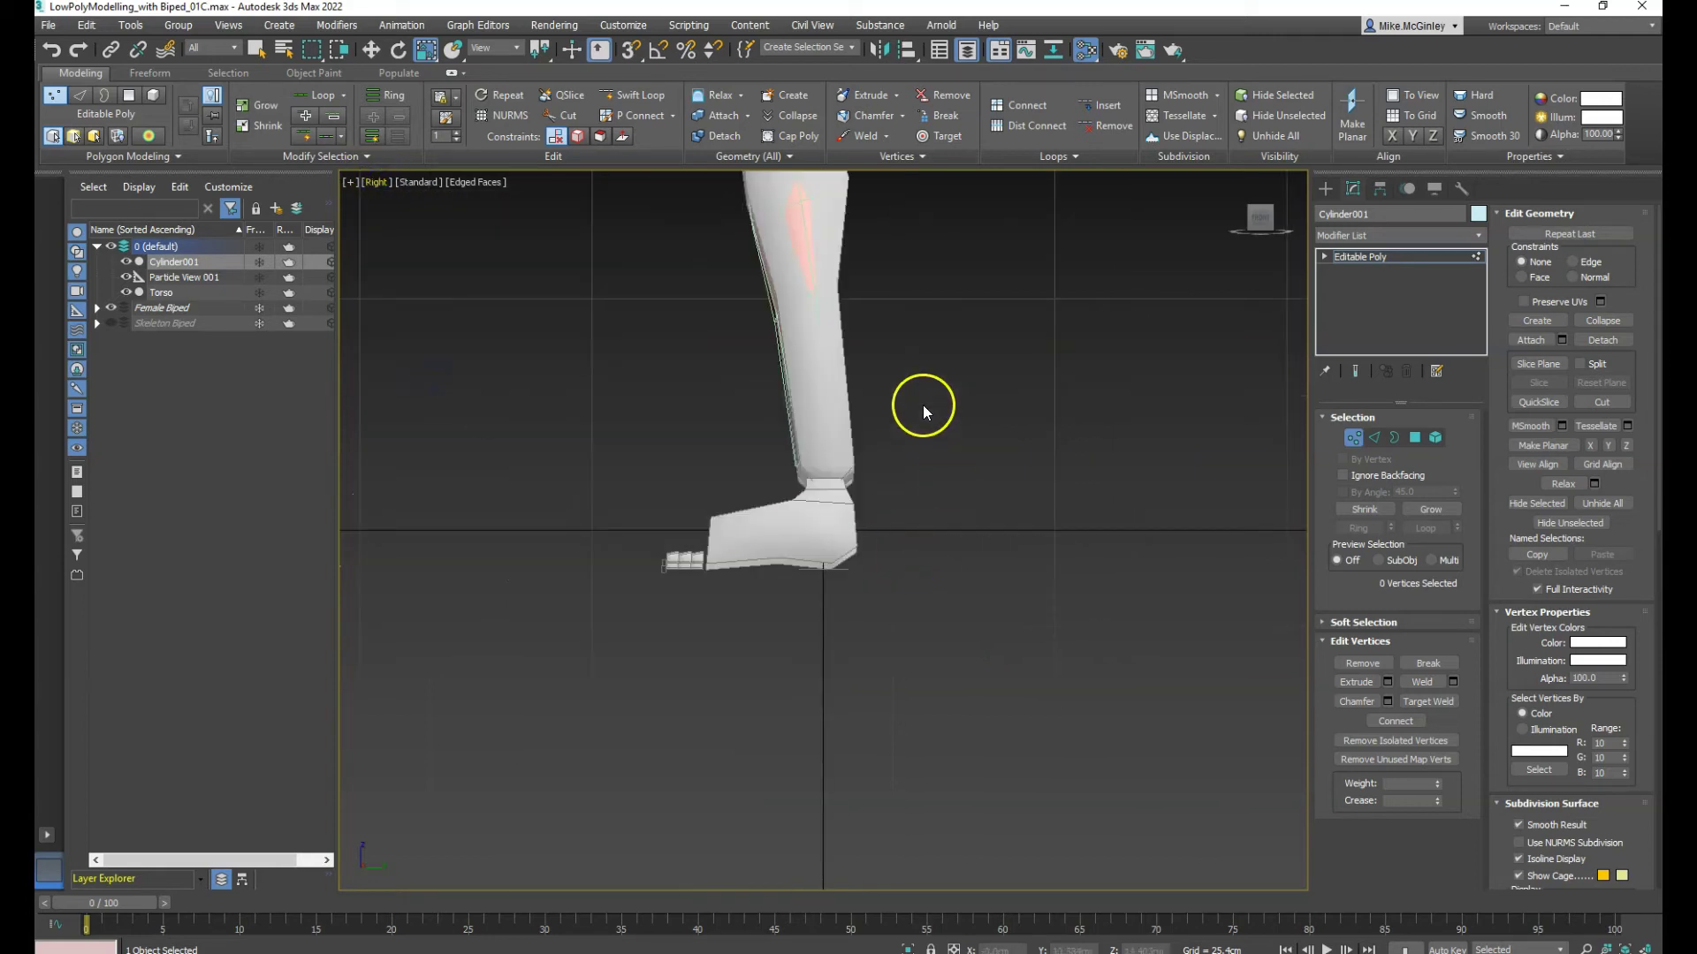
middle_drag(928, 384, 971, 953)
middle_drag(1090, 277, 1098, 693)
middle_drag(1044, 380, 941, 482)
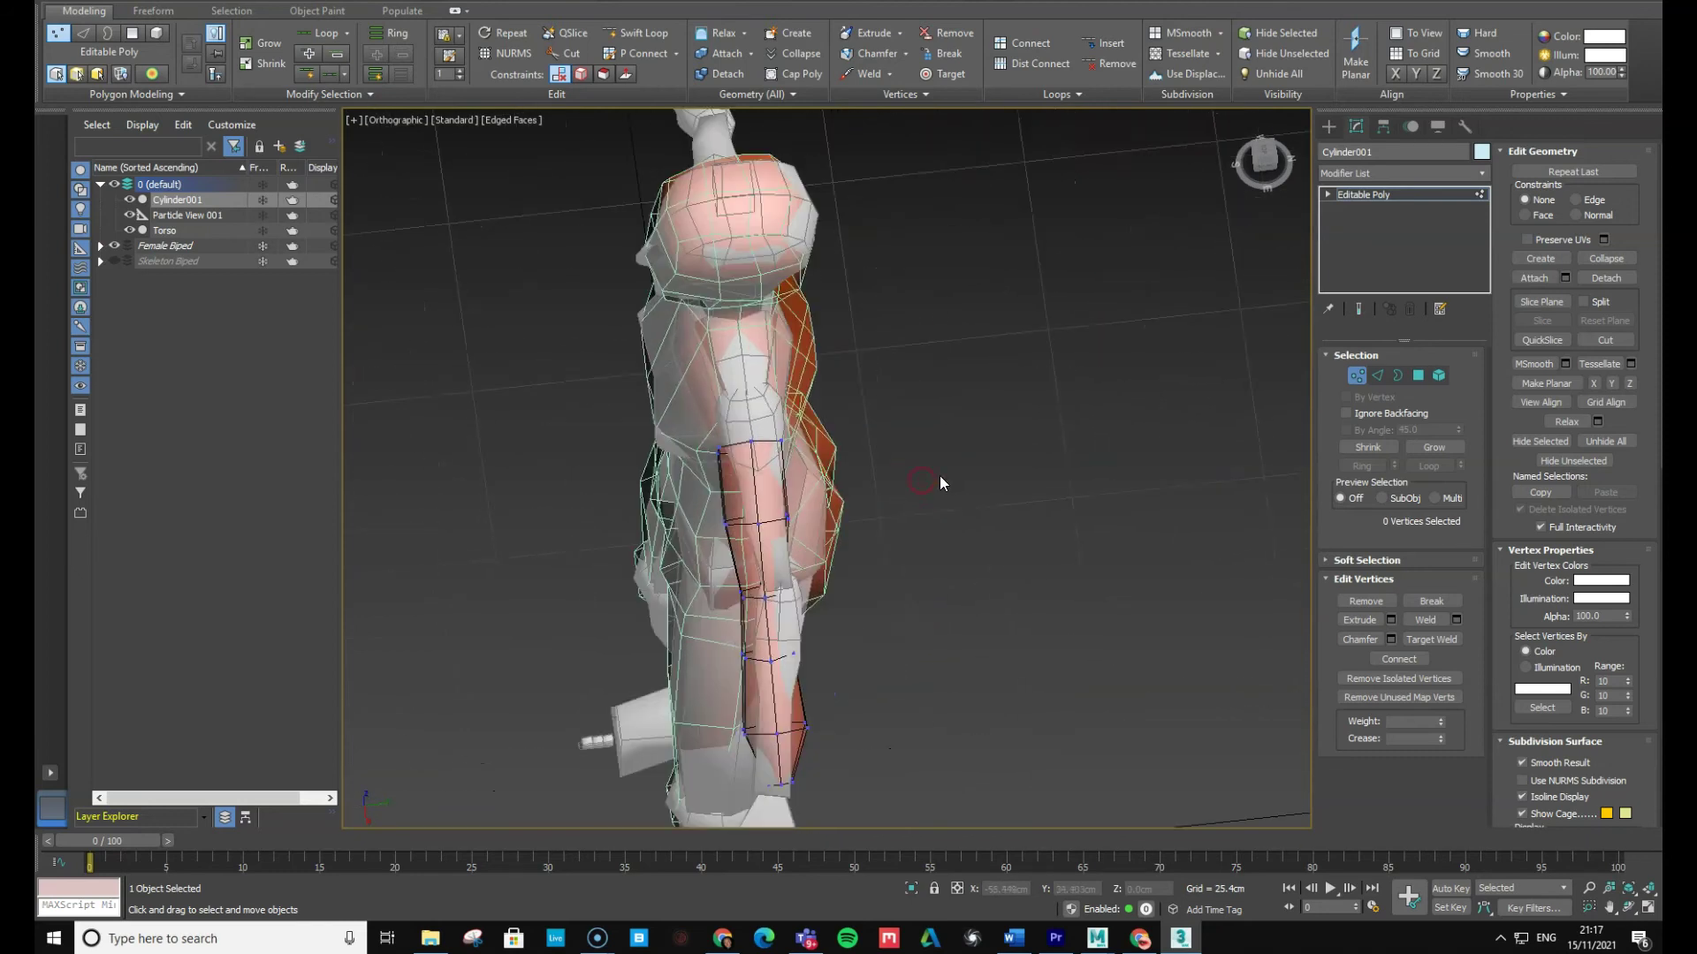
middle_drag(924, 541, 967, 372)
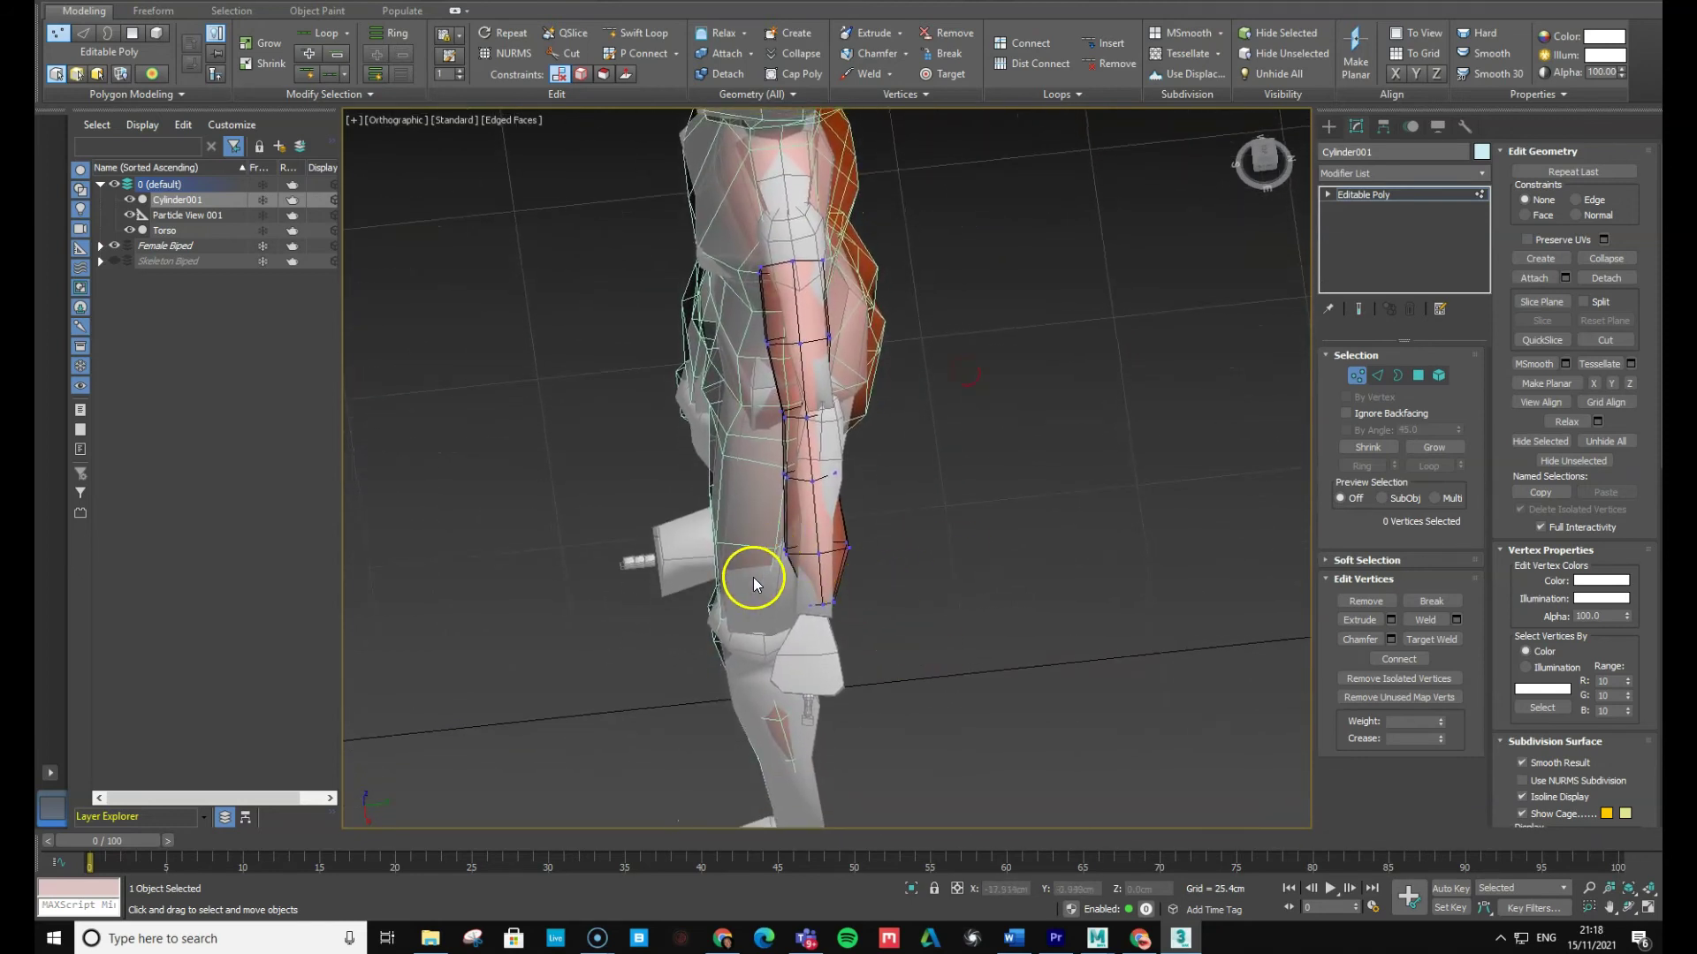
key(1)
key(r)
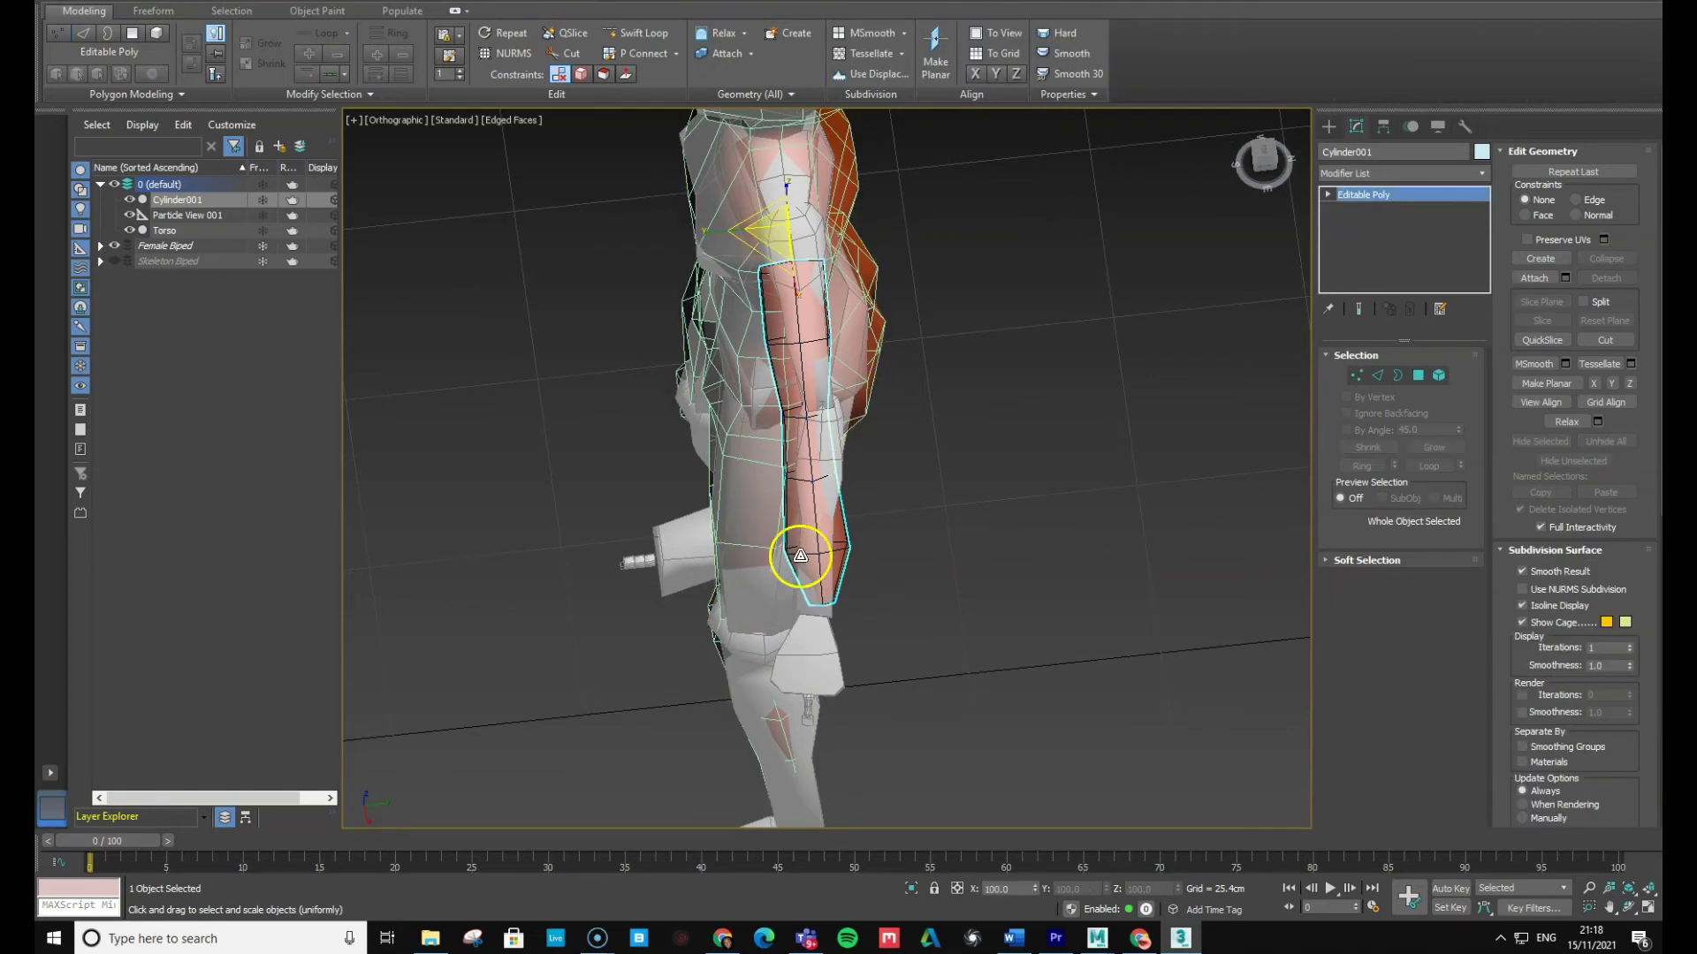
key(w)
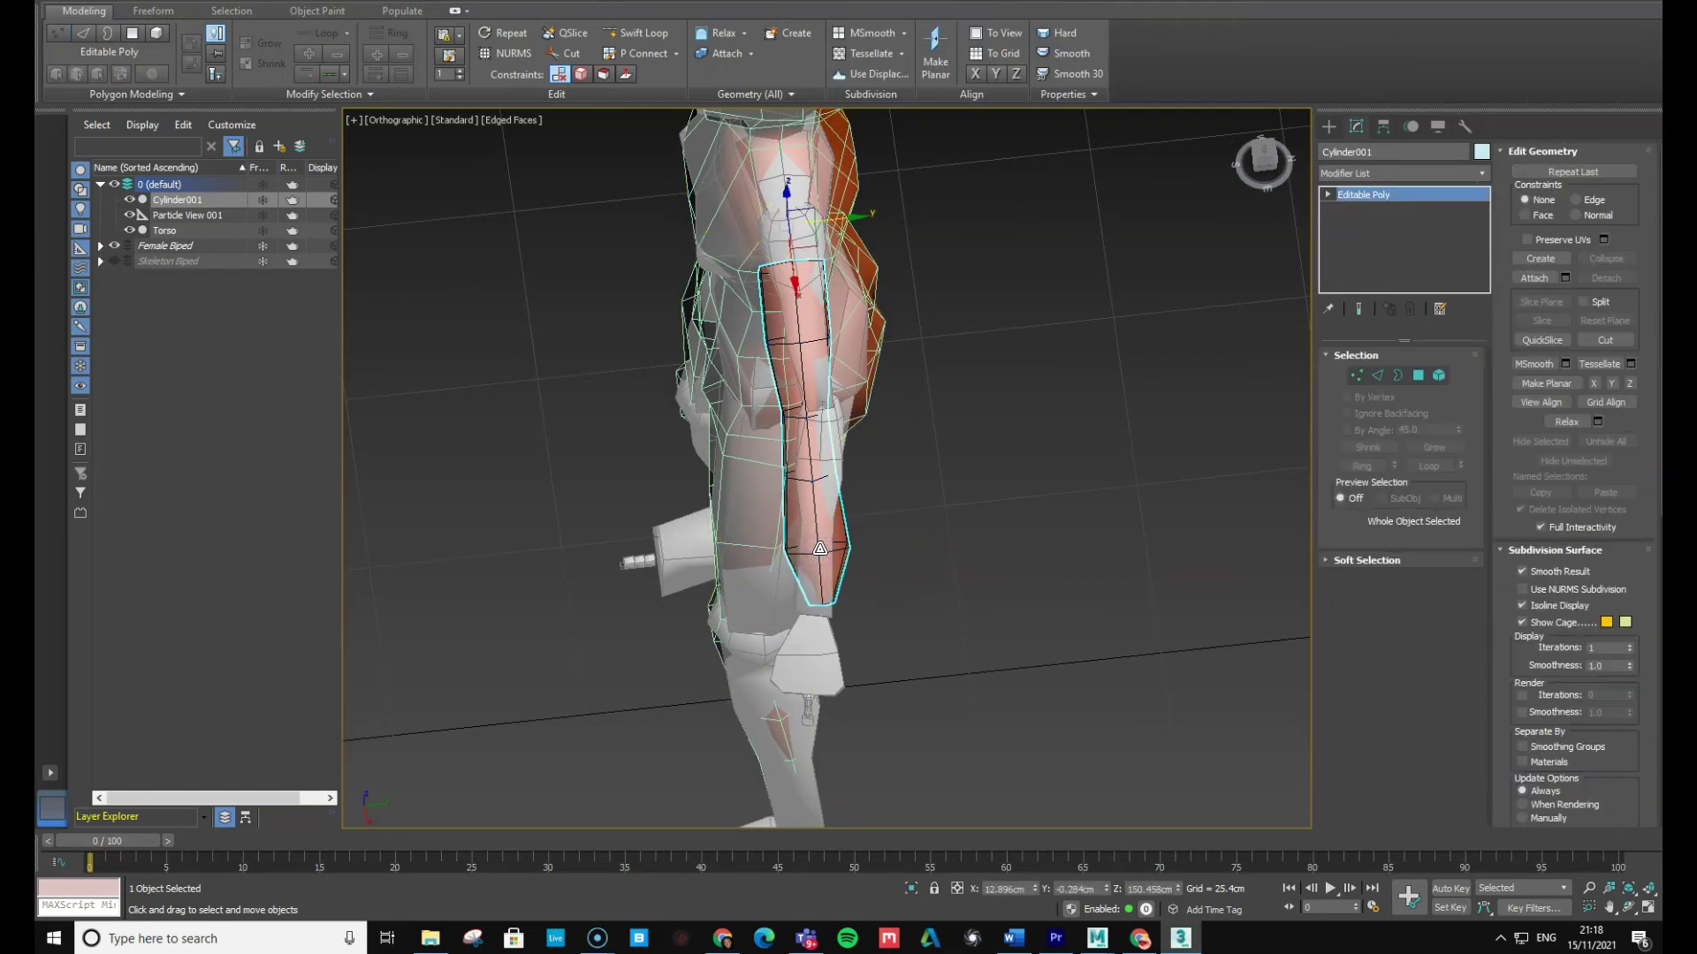
key(1)
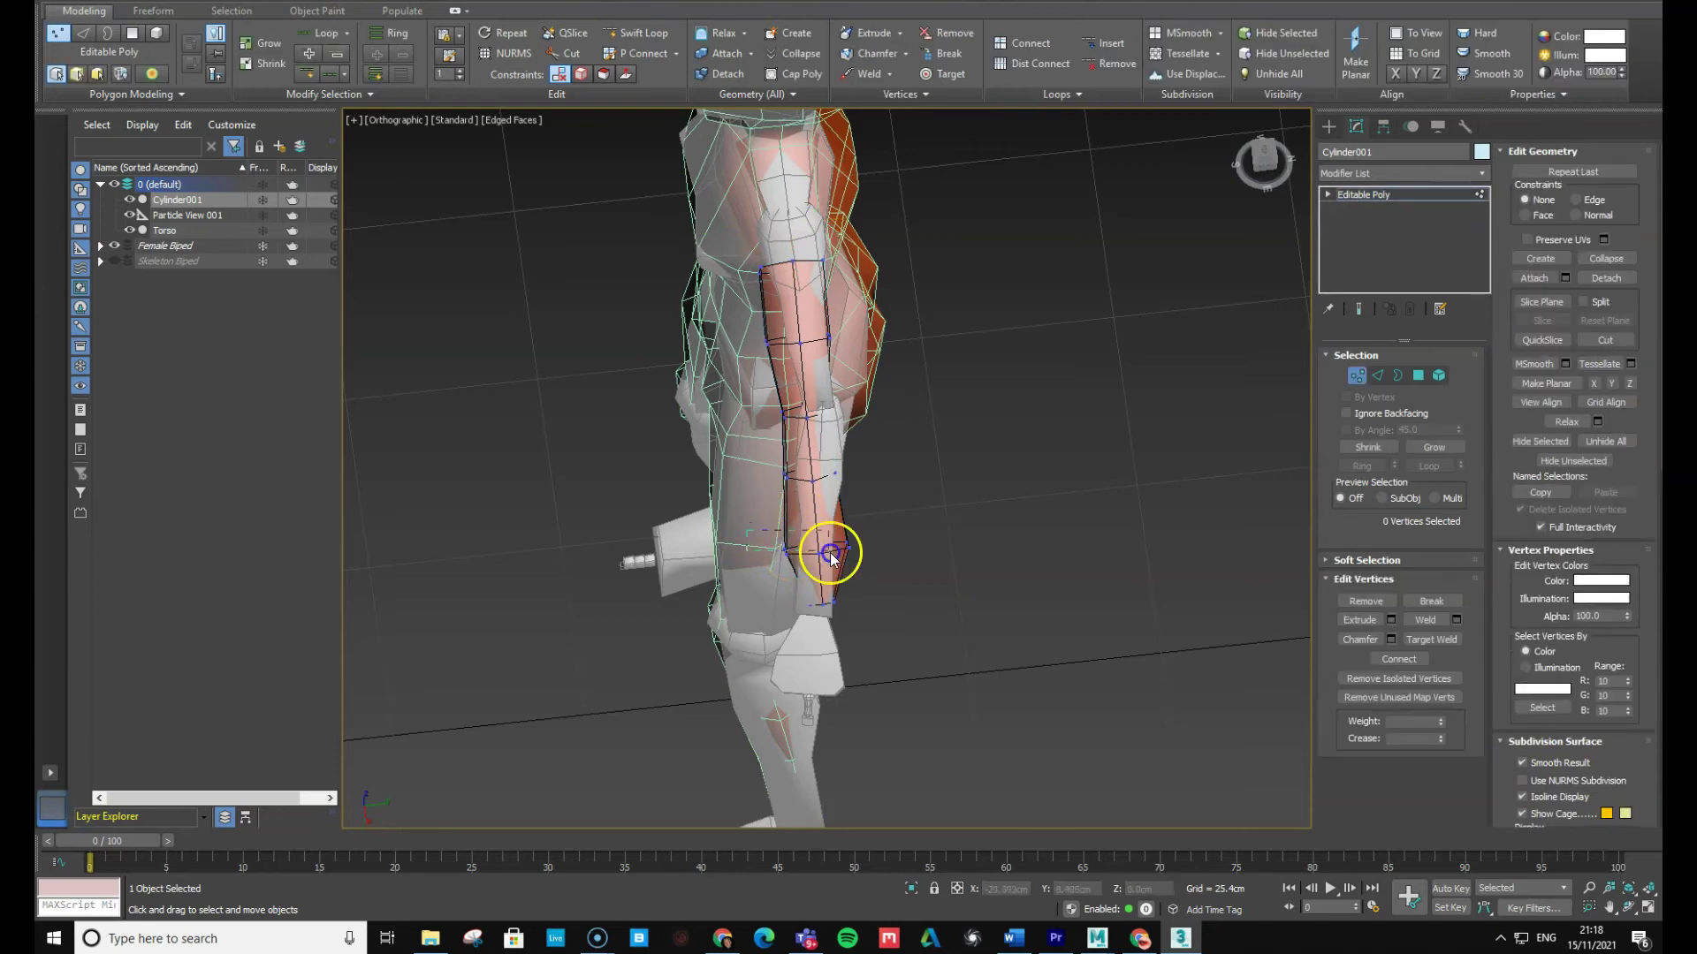
drag(858, 550, 863, 547)
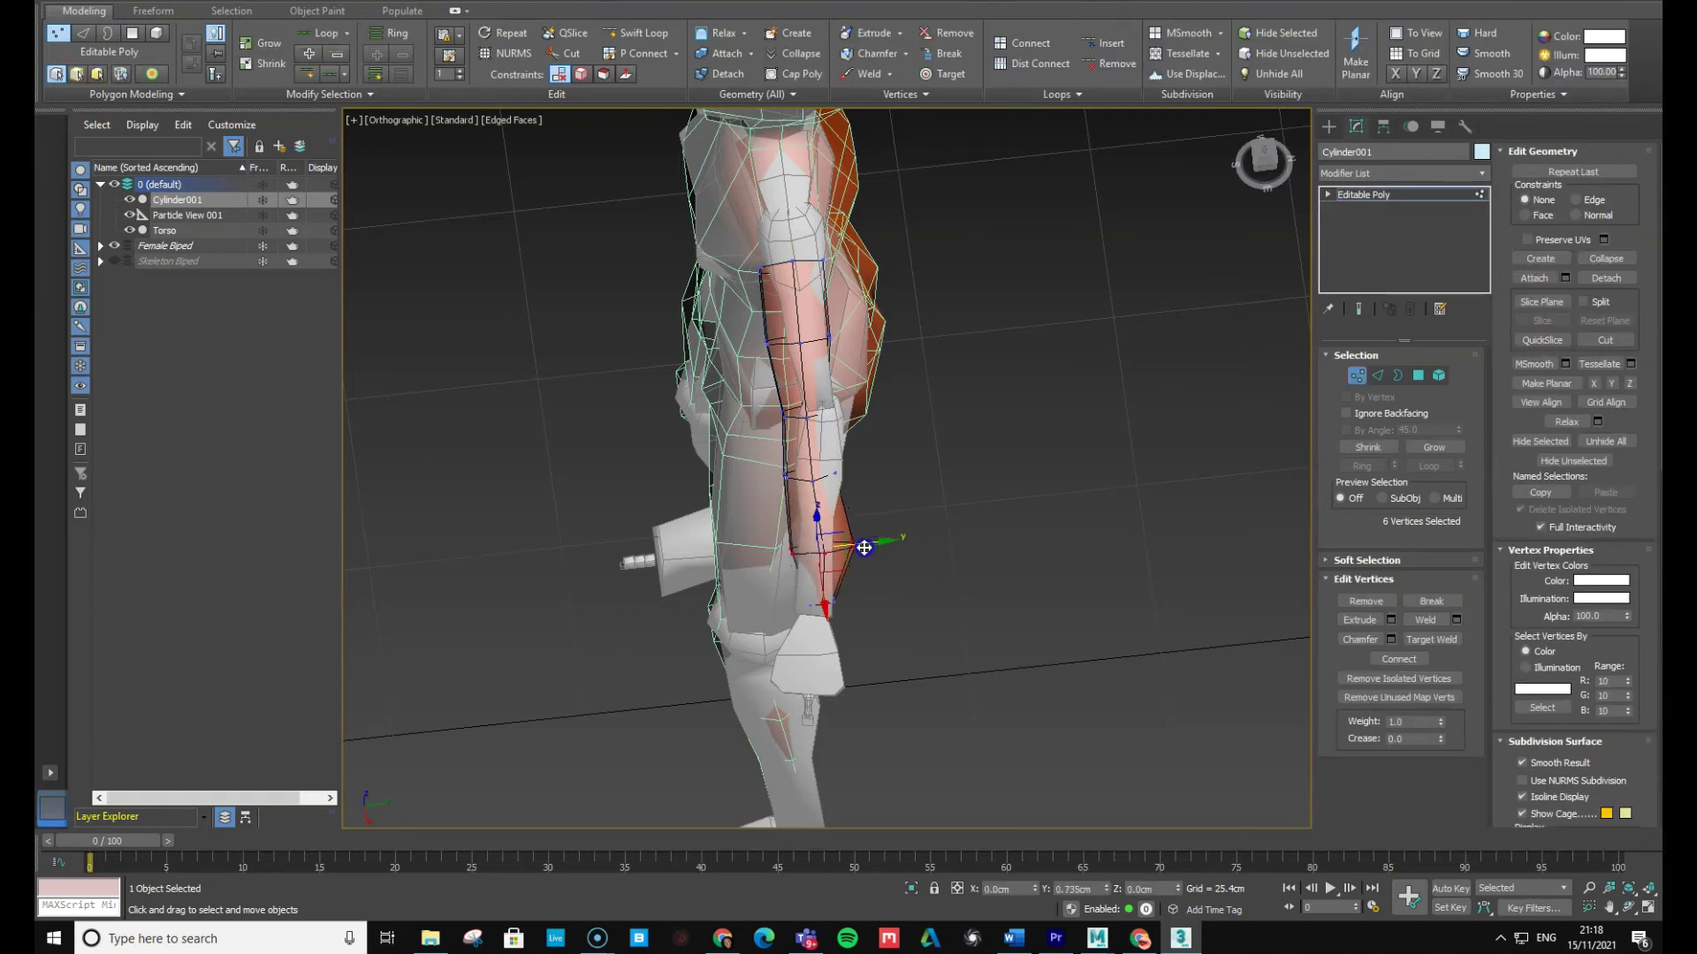
Try moving the six wrist-end vertices along the Y axis, and undo the last changes
drag(797, 626, 799, 624)
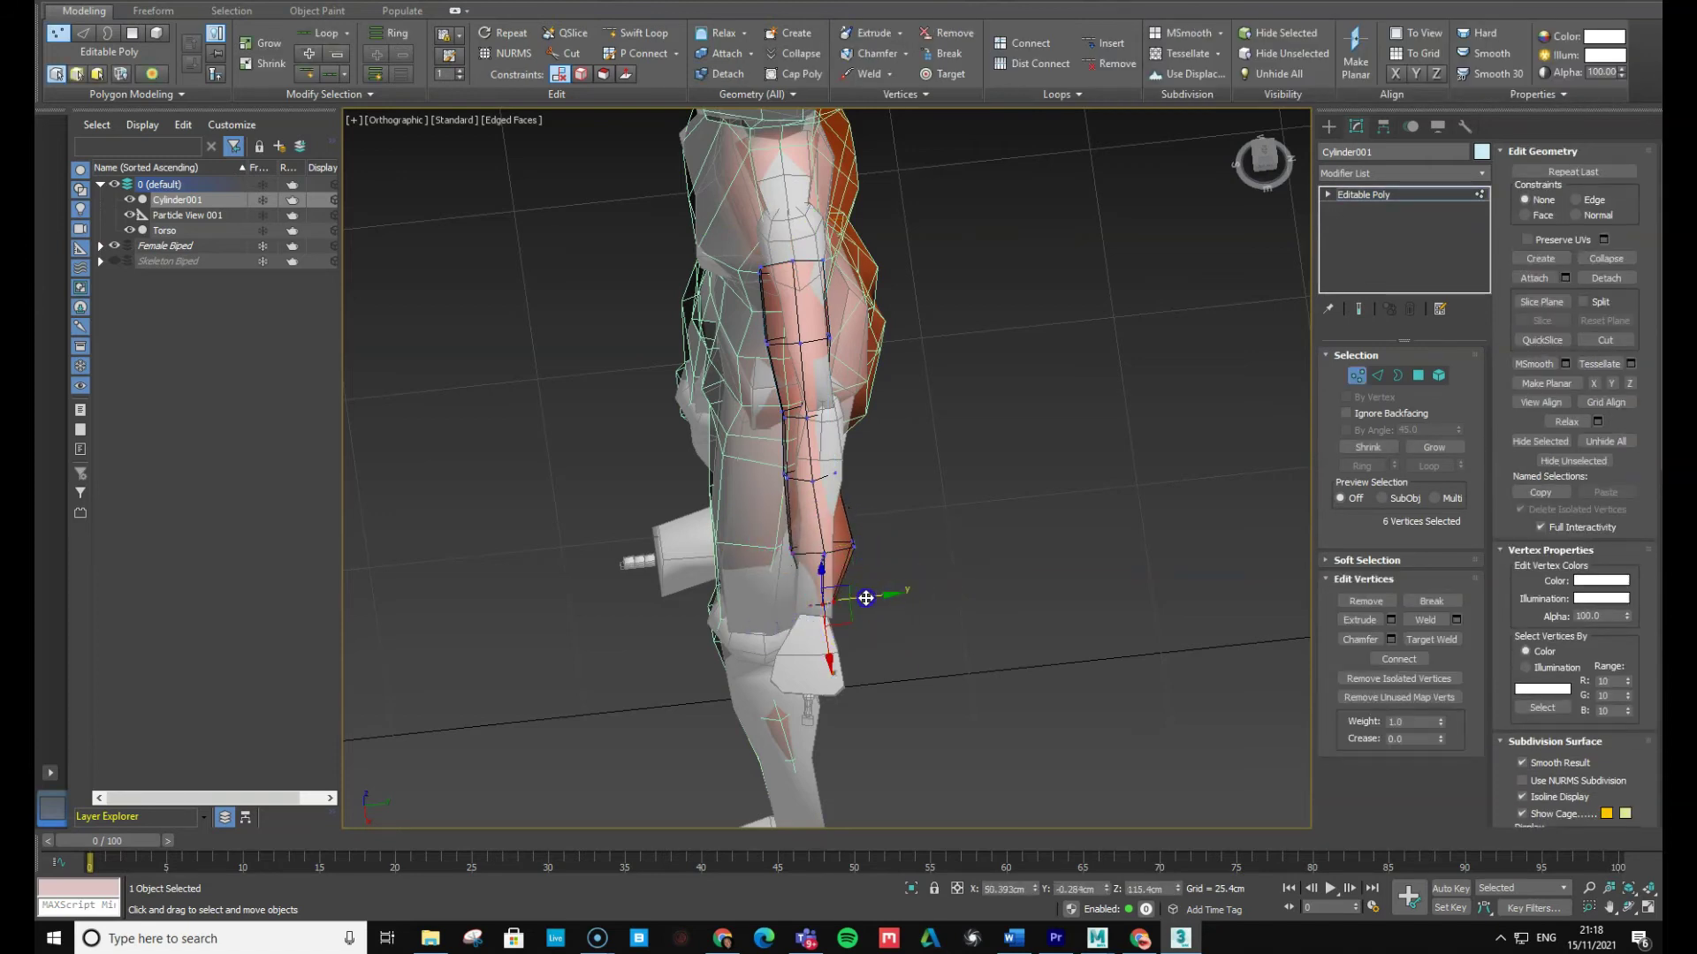
scroll(919, 650, up, 6)
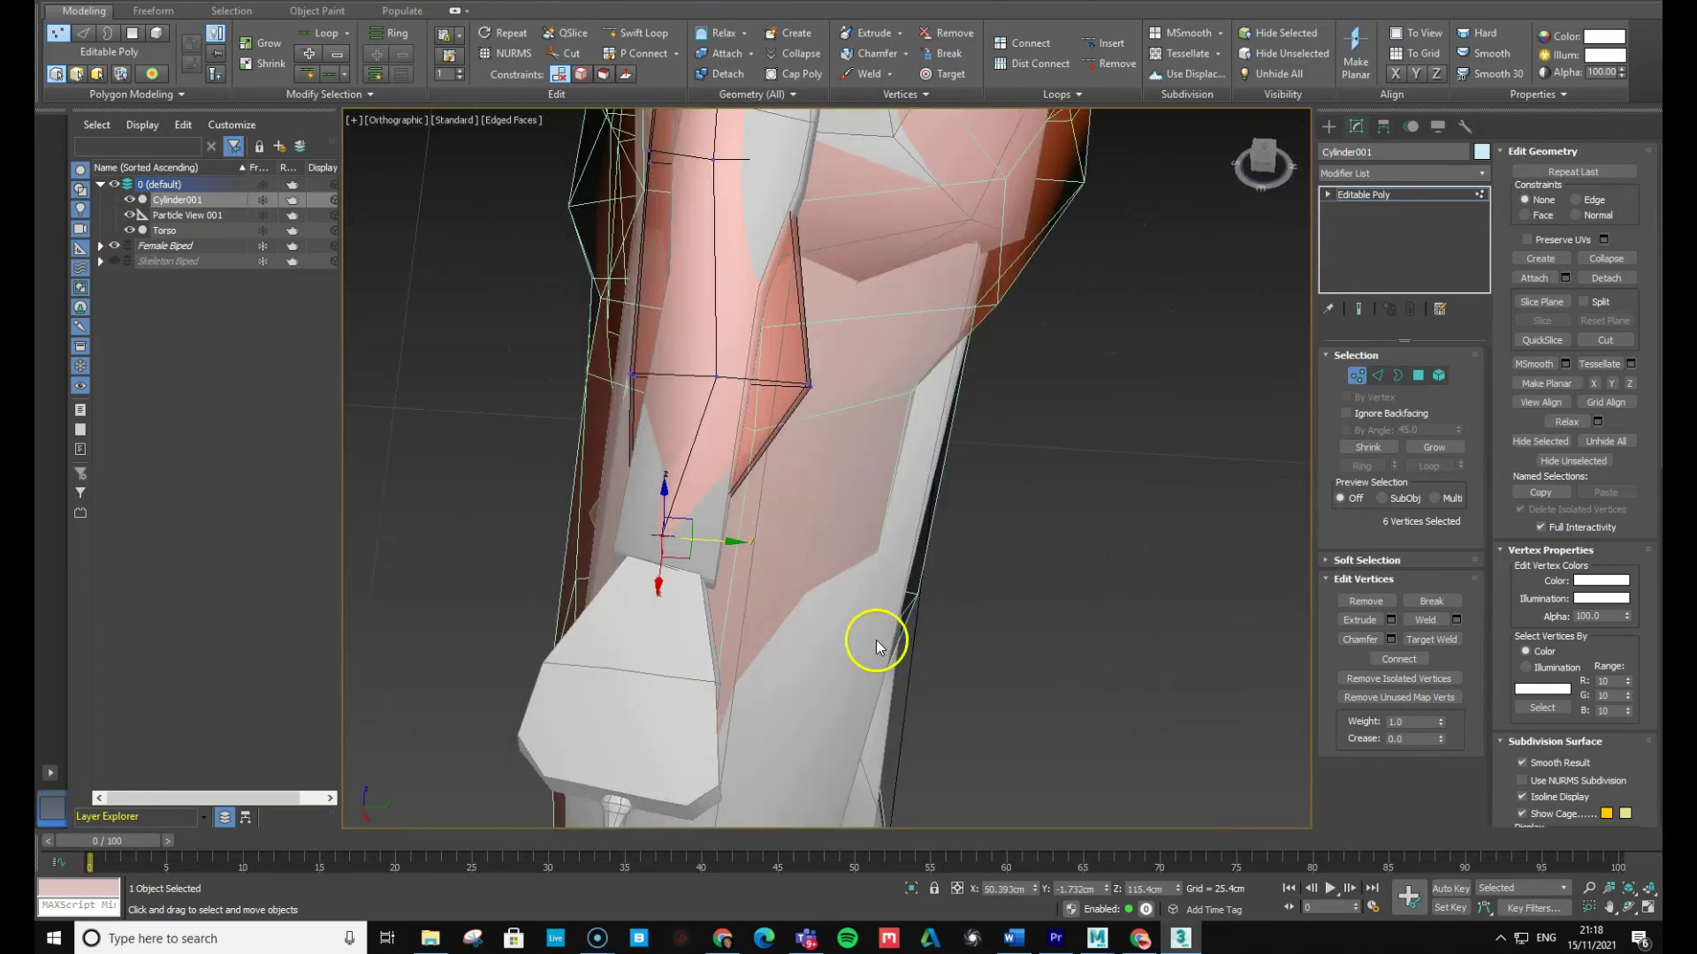
key(ctrl+z)
key(ctrl+z)
key(ctrl+z)
Select single vertices at the cylinder's wrist end and move them along Y to fit around the biped's wrist
click(649, 528)
drag(693, 537, 640, 538)
alt+middle_drag(761, 590, 694, 513)
alt+middle_drag(649, 610, 589, 654)
click(589, 556)
alt+middle_drag(578, 588, 609, 578)
drag(589, 575, 614, 568)
alt+middle_drag(619, 652, 550, 653)
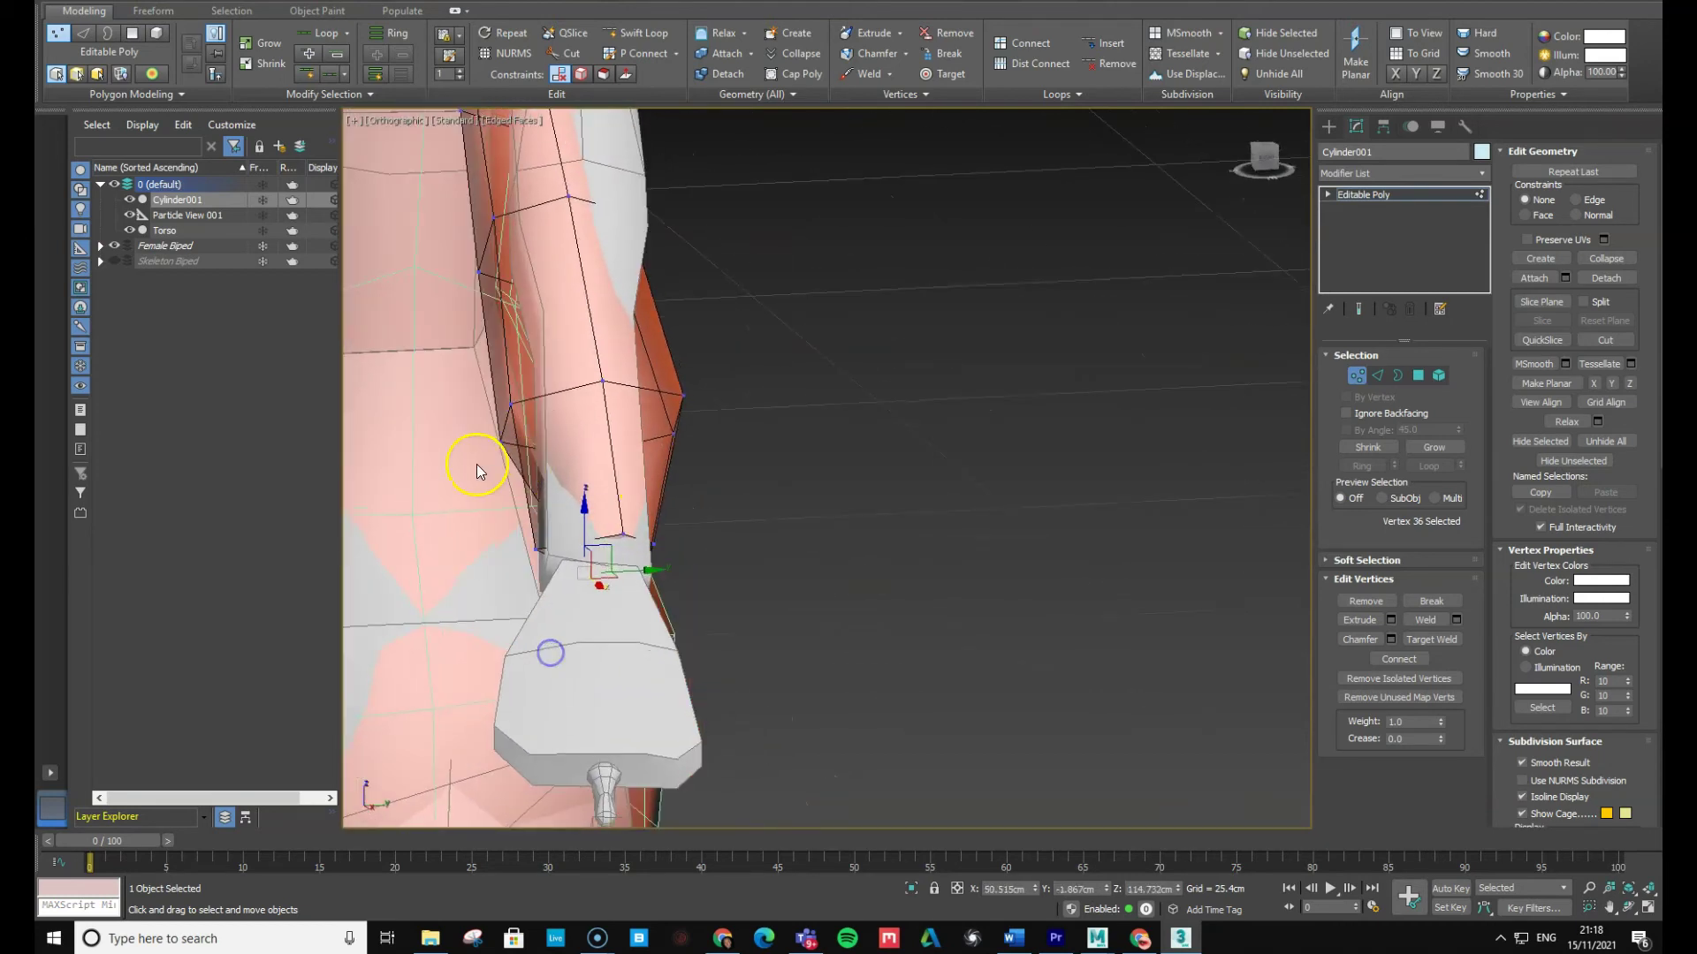
Nudge the inner vertex of the forearm ring nearest the wrist along Y and reposition the neighbouring wrist-end vertices
click(510, 406)
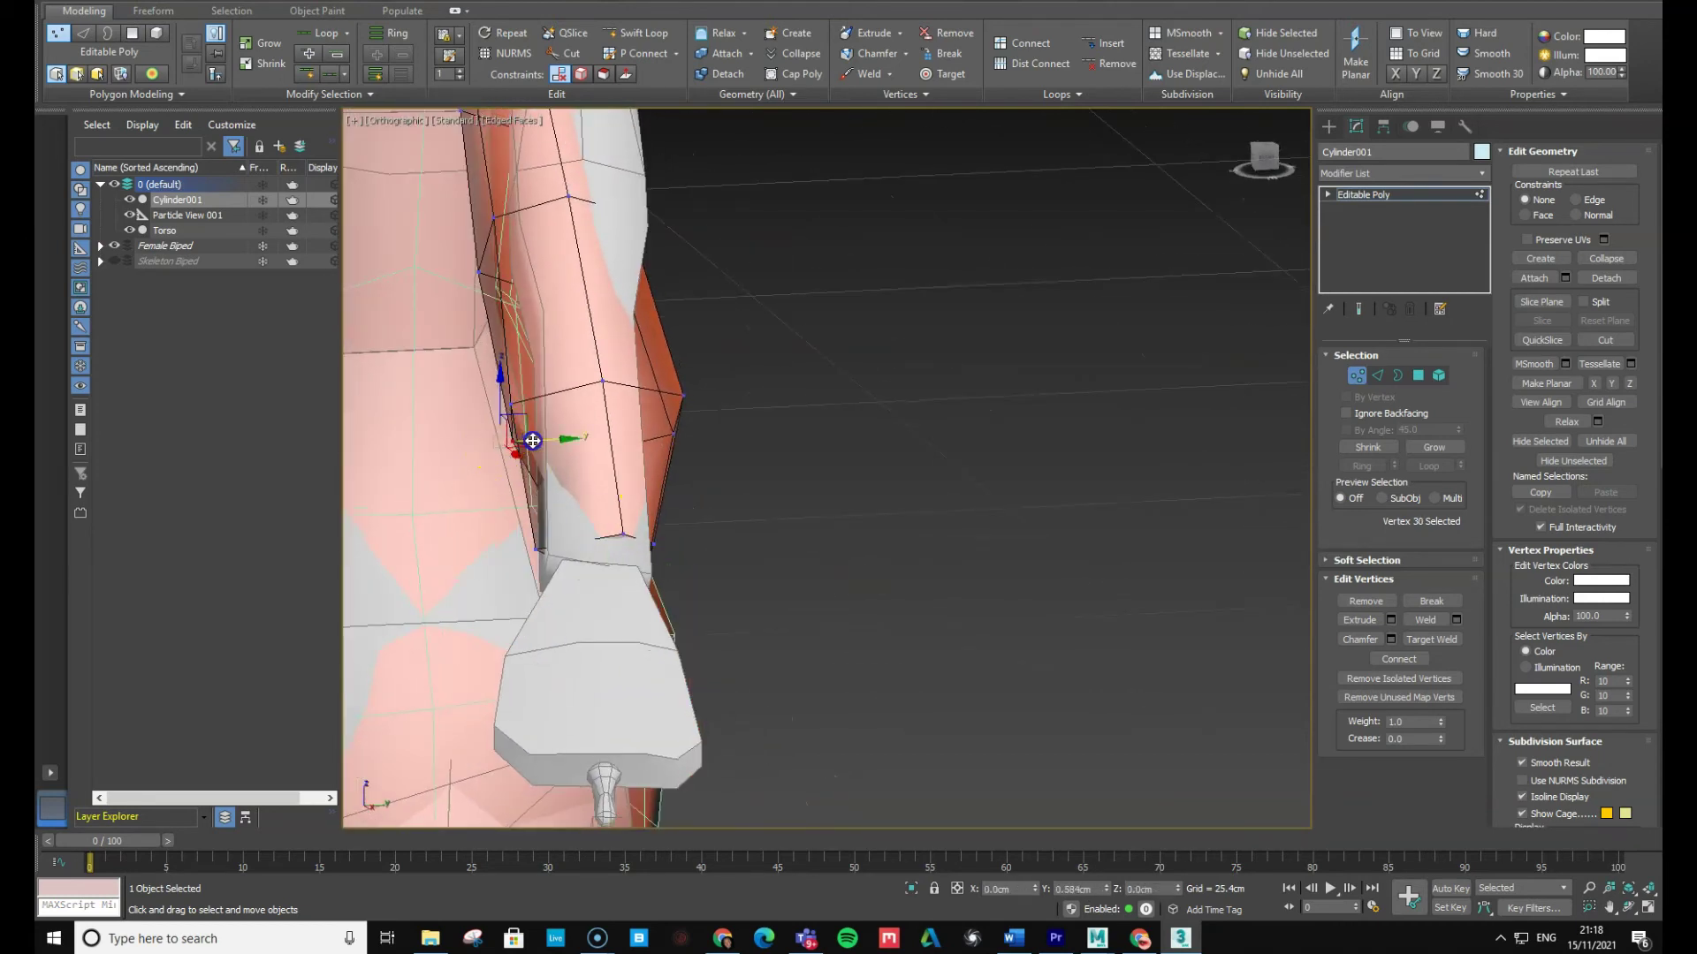
click(513, 433)
alt+middle_drag(601, 495, 749, 494)
drag(677, 552, 718, 513)
alt+middle_drag(720, 518, 622, 611)
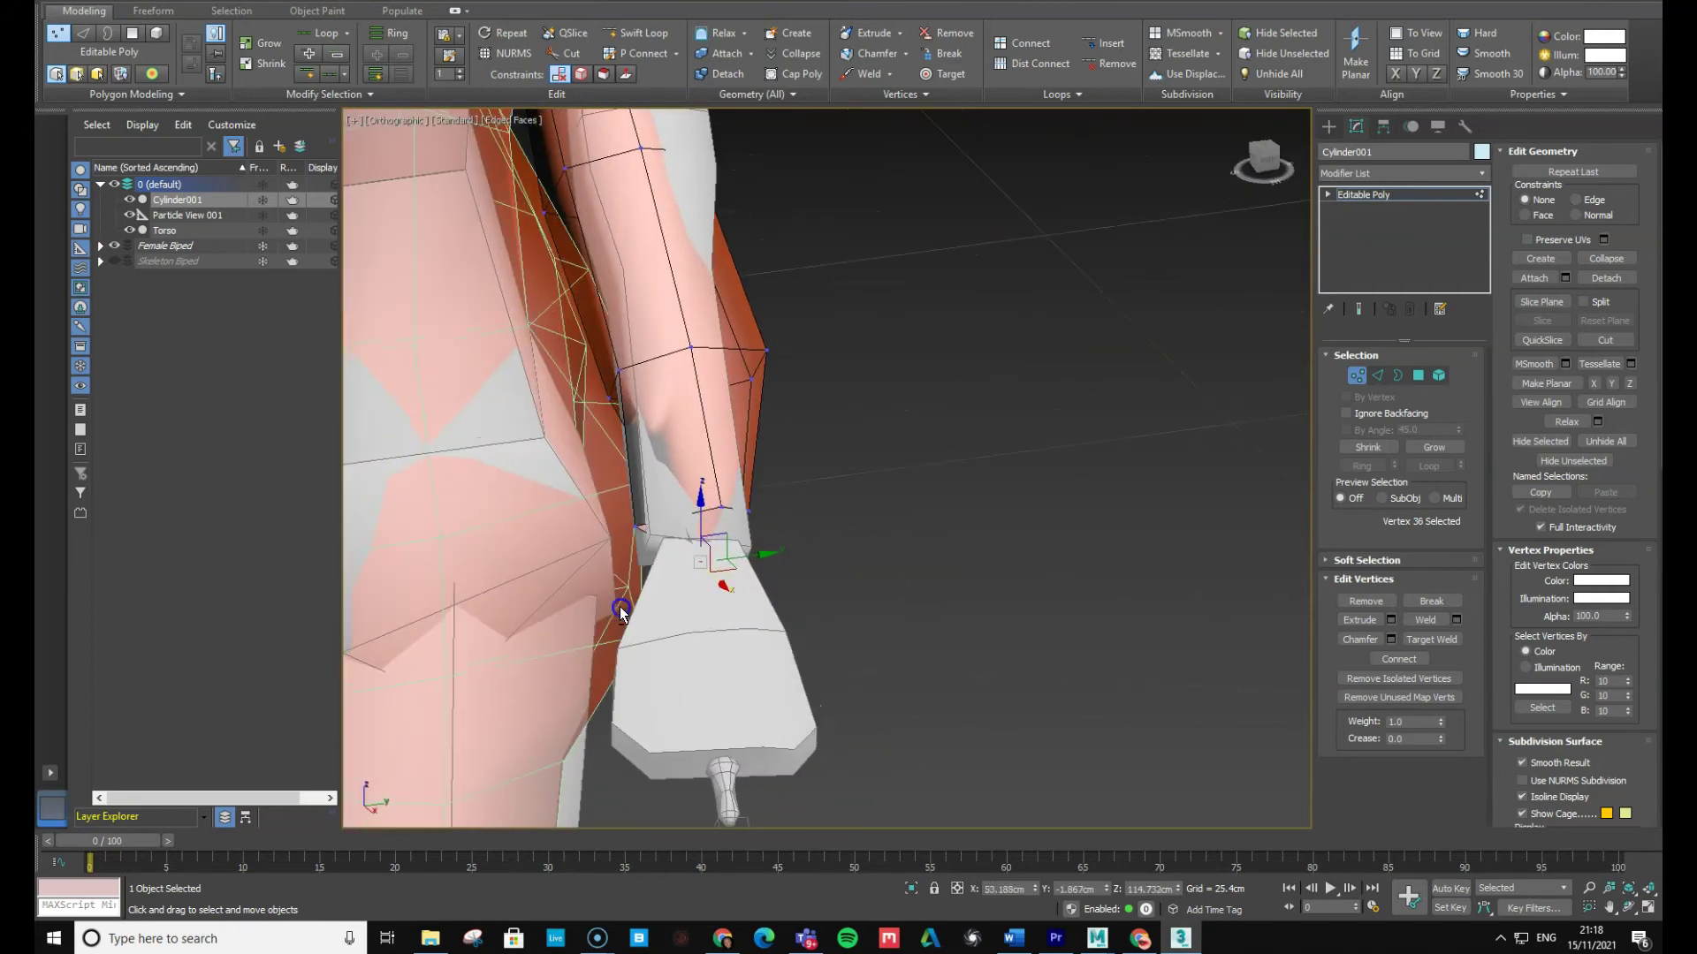
drag(648, 524, 701, 520)
alt+middle_drag(701, 518, 757, 557)
Select all six wrist-end vertices and scale them up so they enclose the biped's wrist
drag(796, 439, 615, 587)
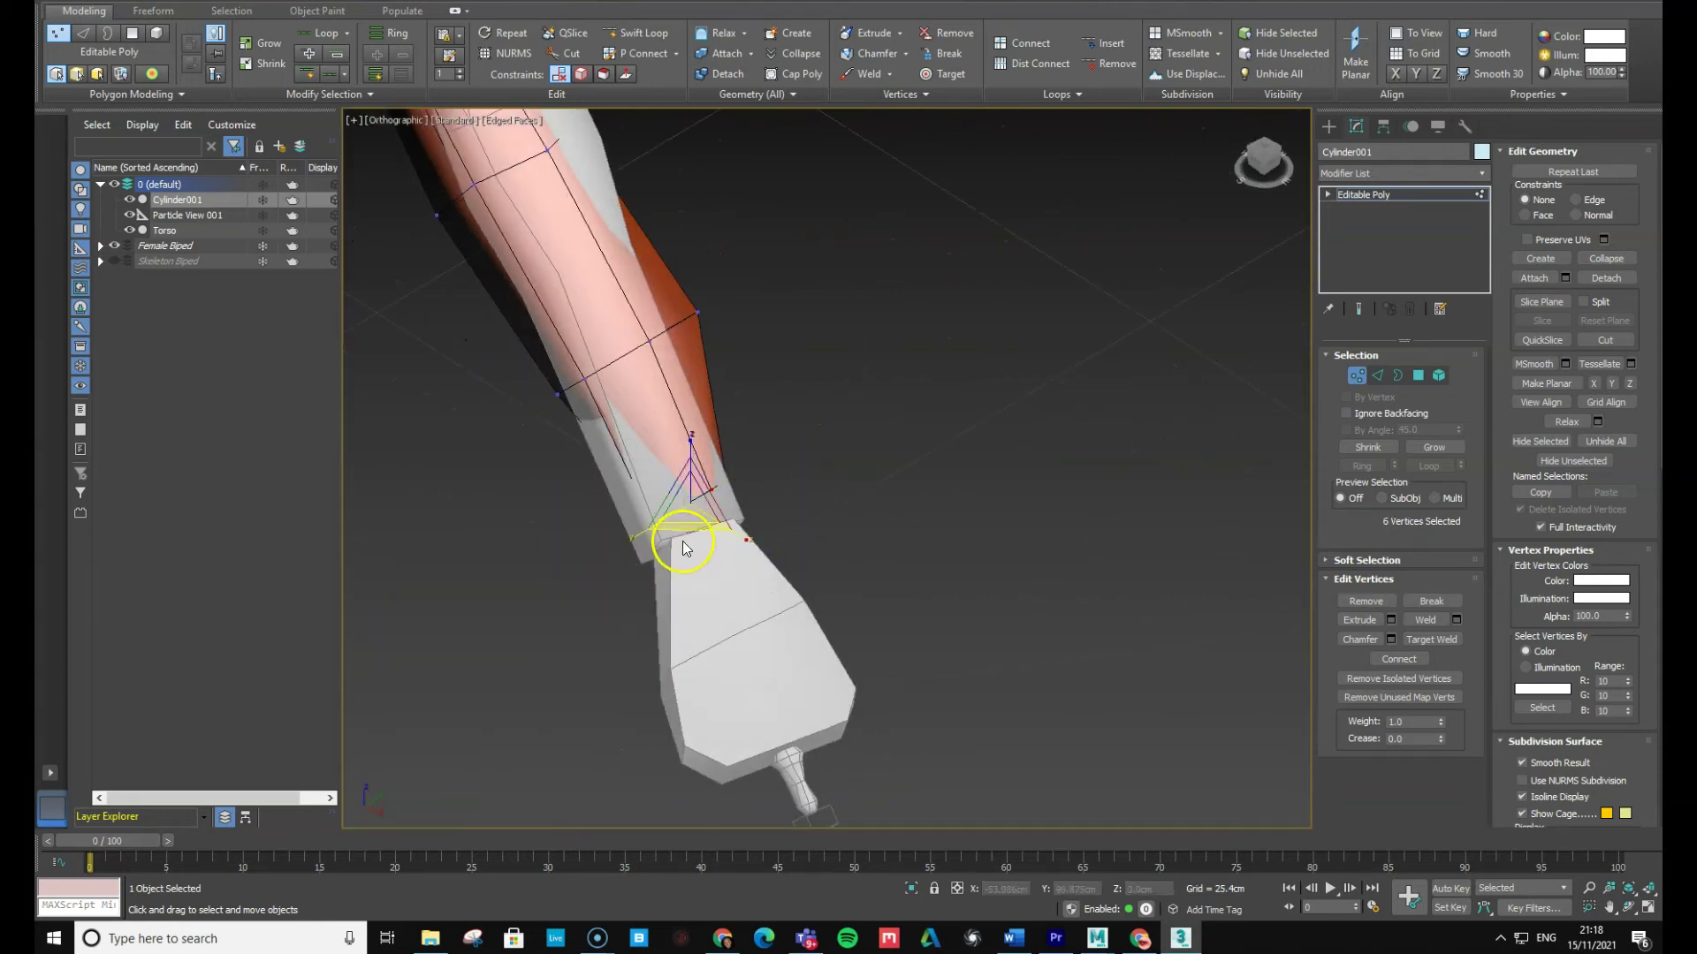
drag(680, 513, 701, 470)
alt+middle_drag(701, 559, 752, 461)
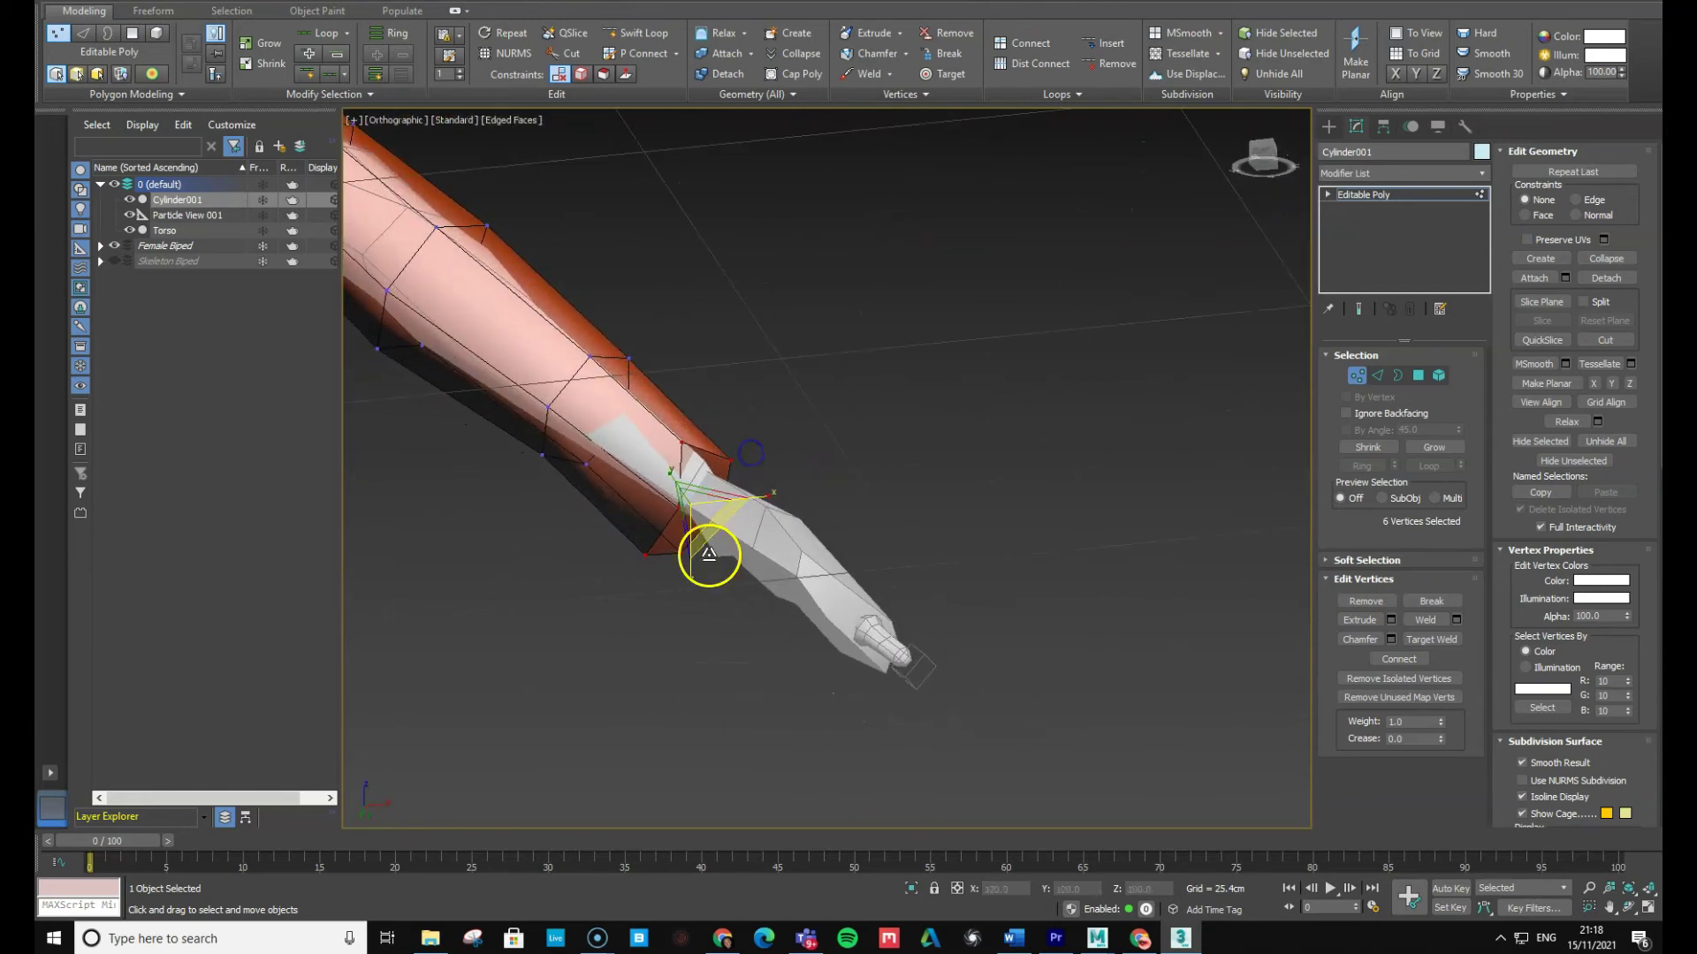
alt+middle_drag(701, 608, 681, 587)
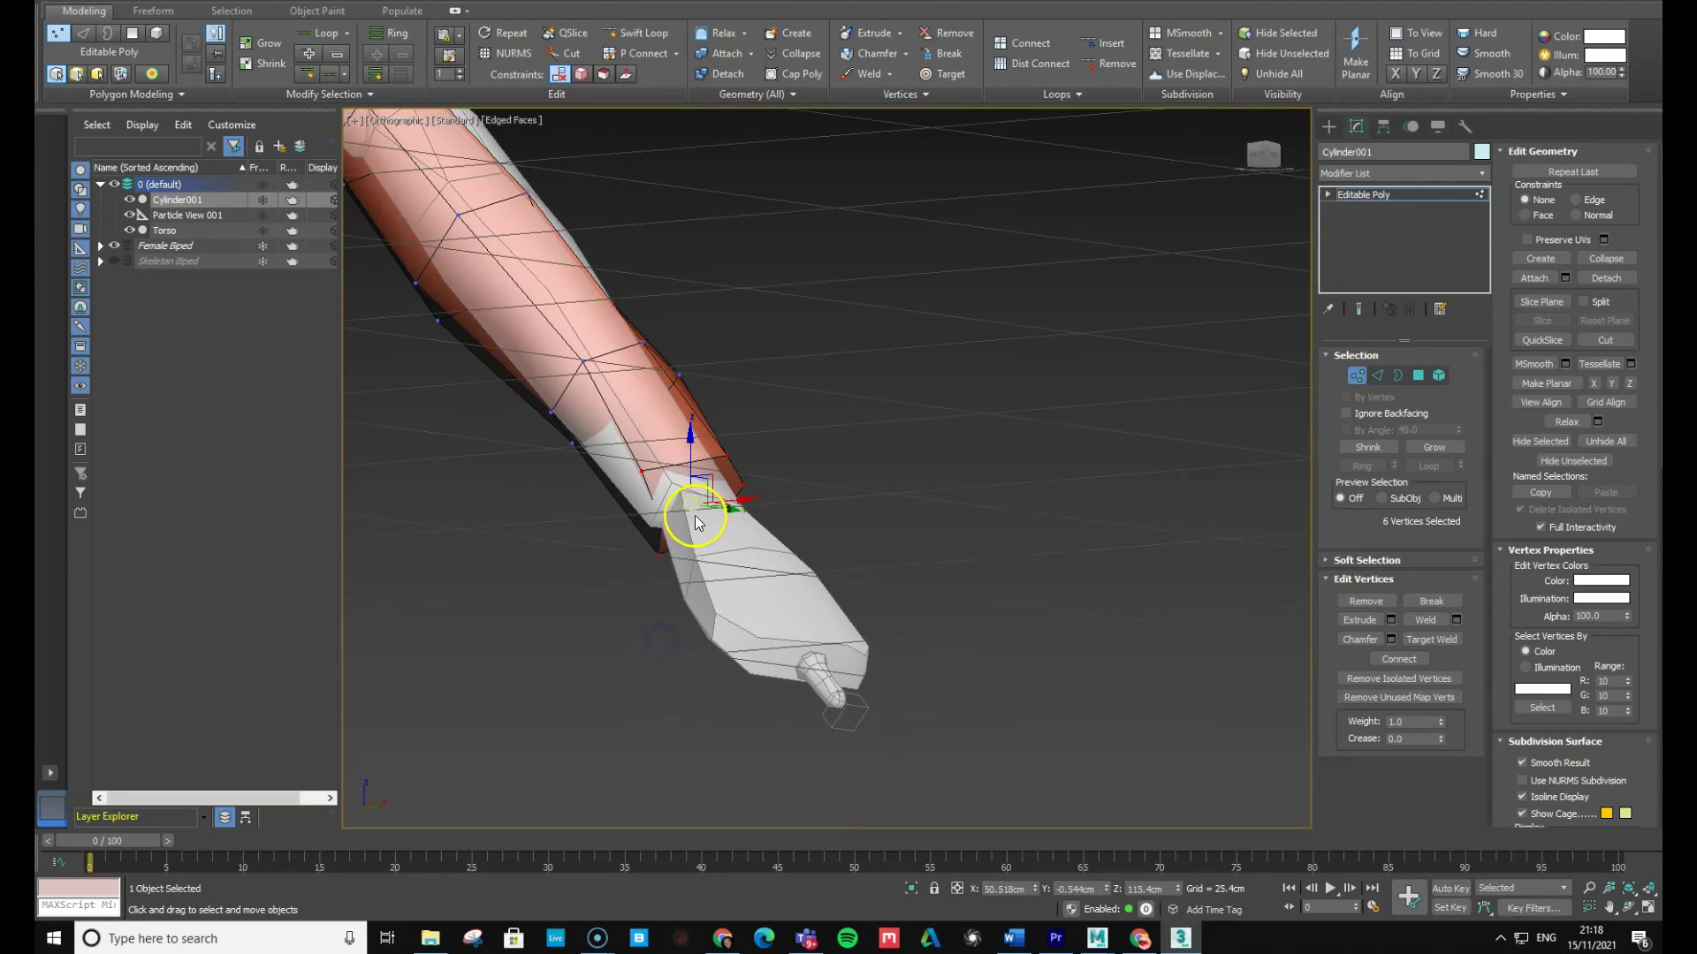
Select and adjust the single underside vertices at the cylinder's wrist end
click(663, 520)
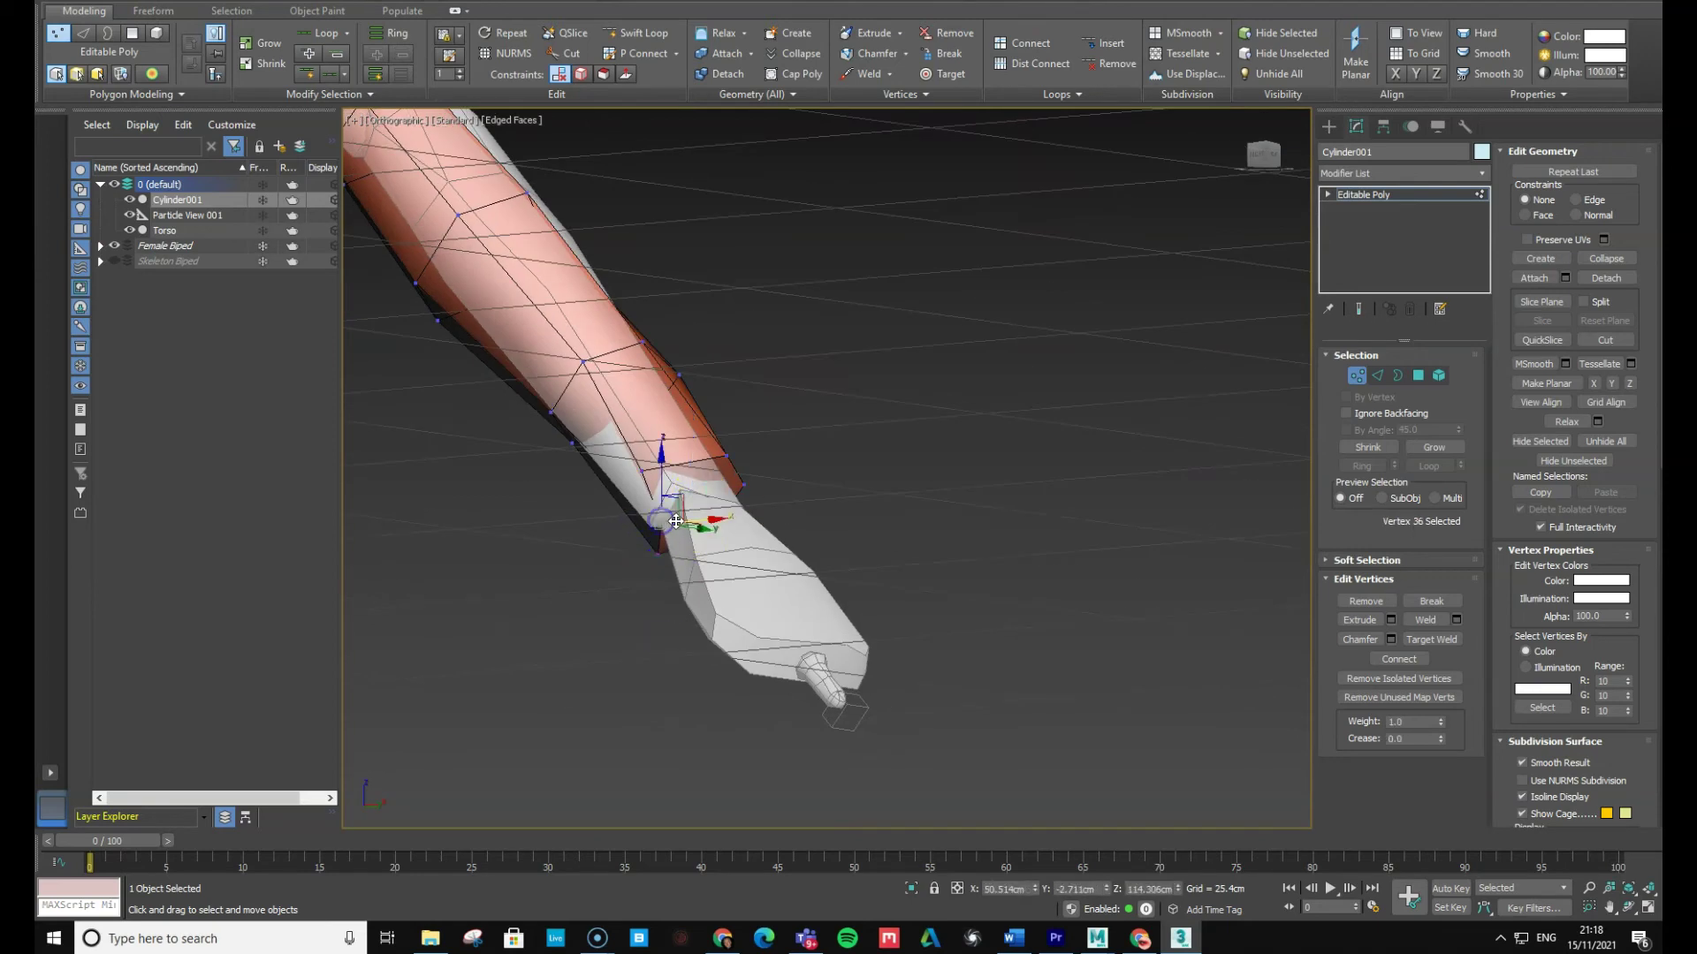
alt+middle_drag(652, 541, 467, 709)
scroll(598, 595, up, 5)
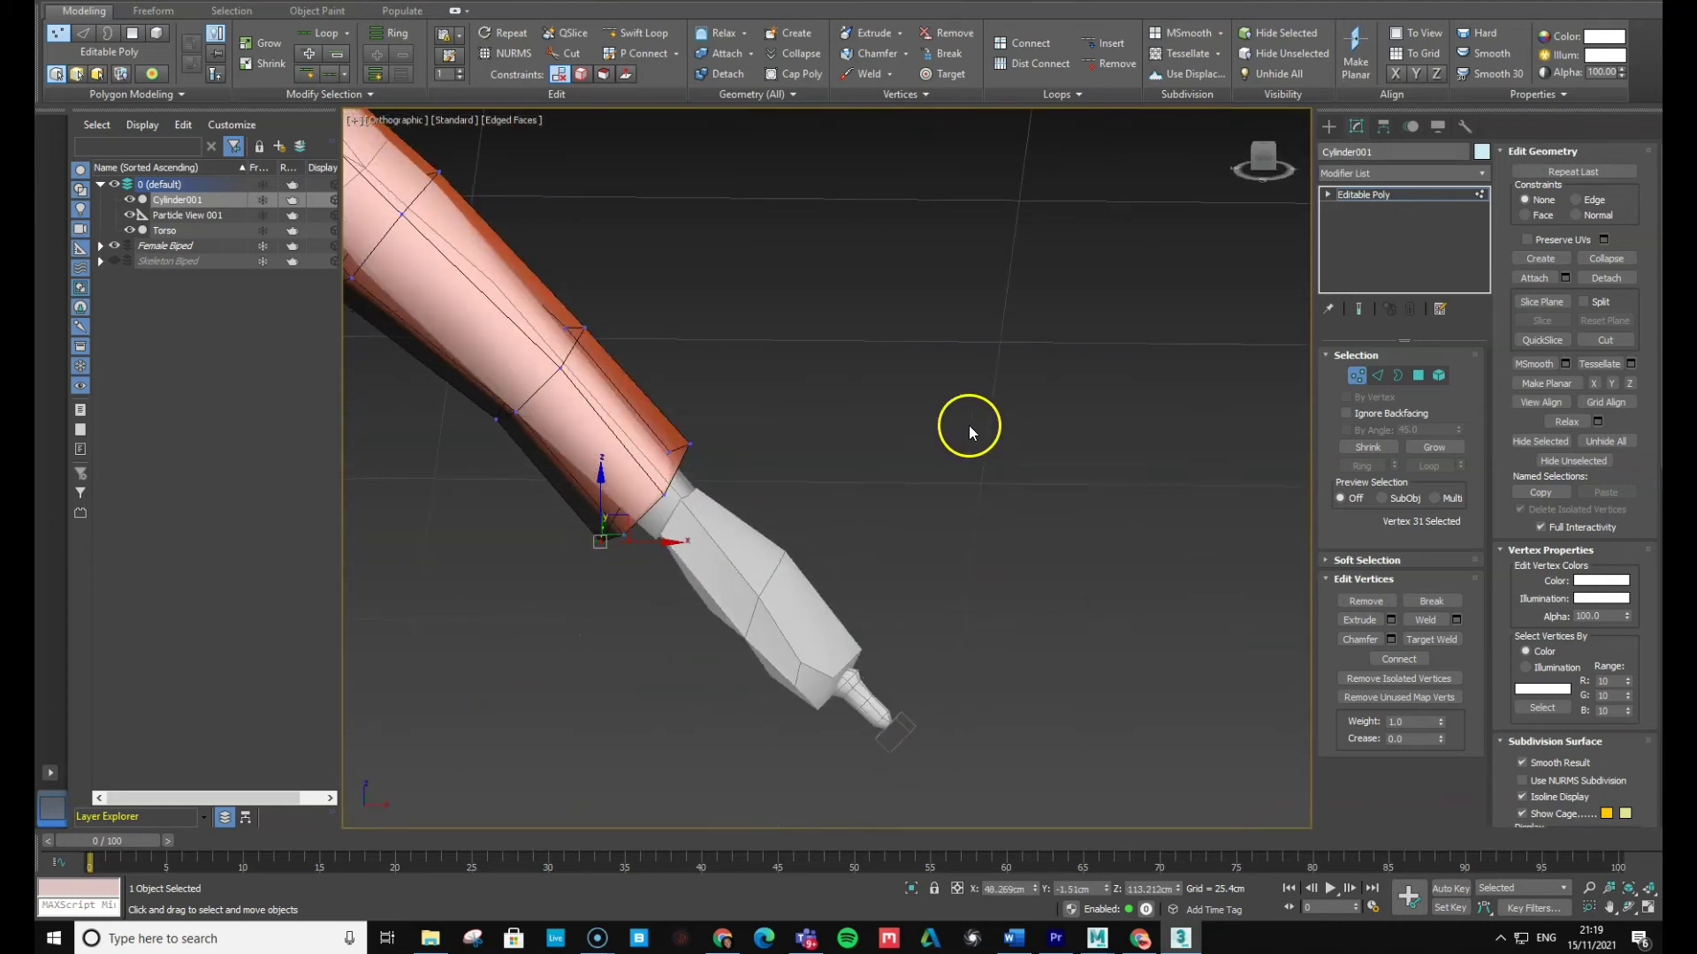
Move two opposite side vertices of the forearm ring nearest the wrist along Y to fit the biped's arm
middle_drag(848, 341, 999, 501)
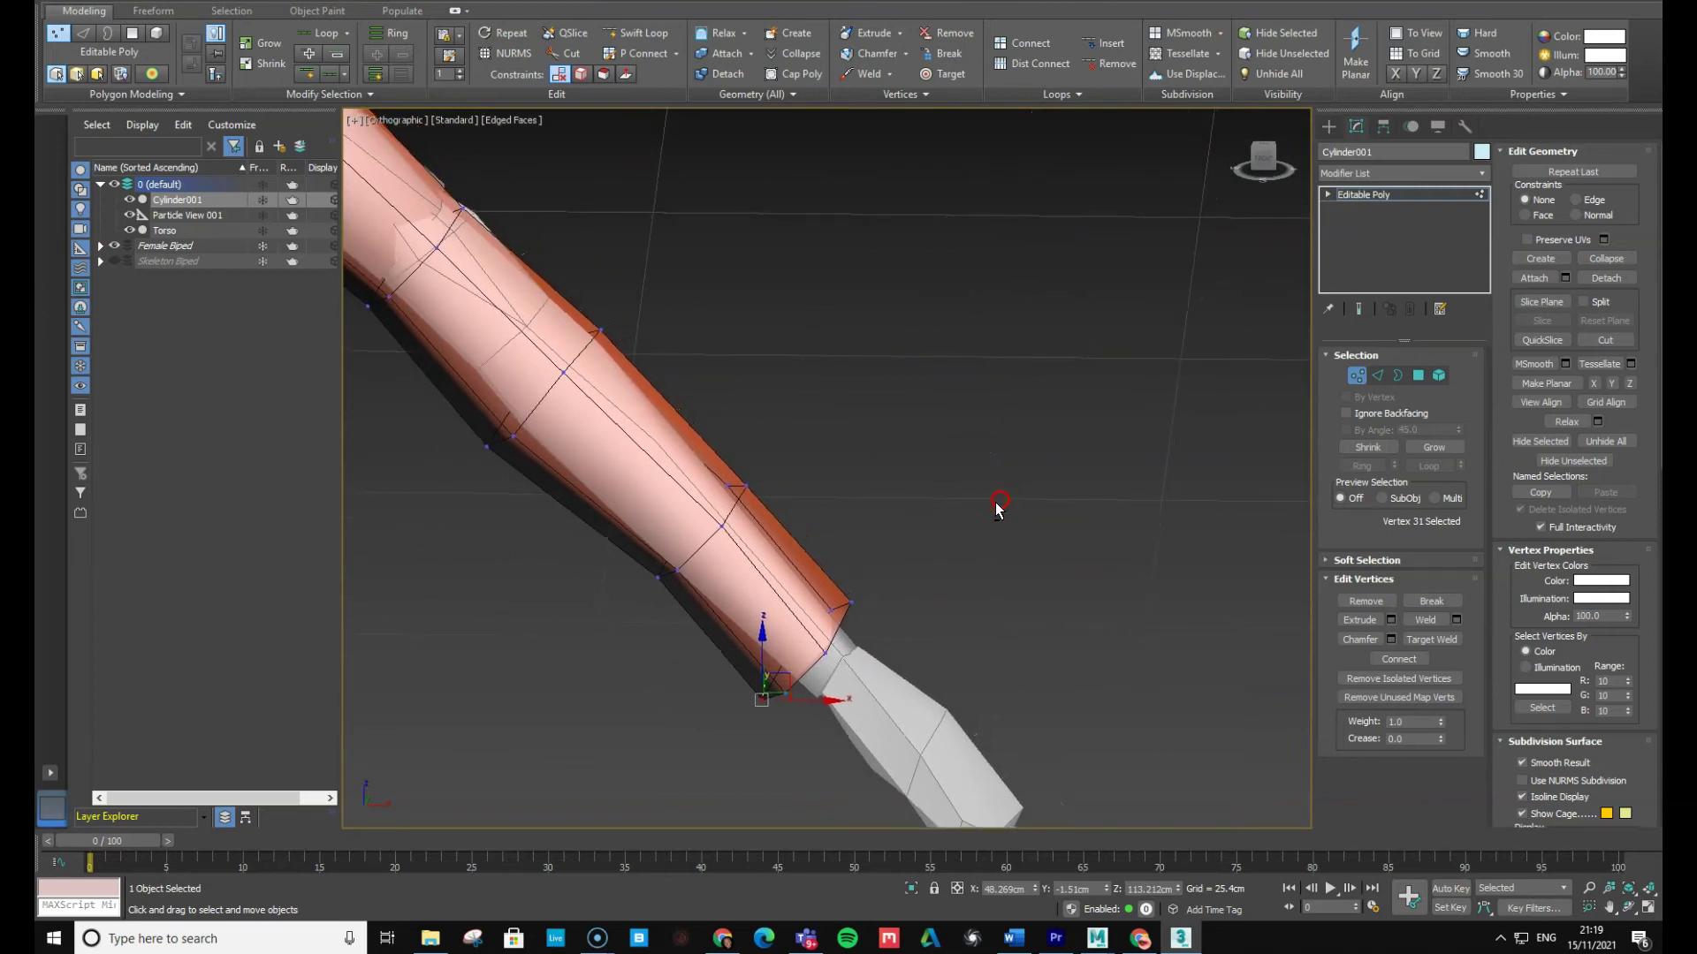
mouse_move(867, 496)
alt+middle_down()
mouse_move(842, 528)
mouse_move(859, 443)
mouse_move(875, 493)
alt+middle_up()
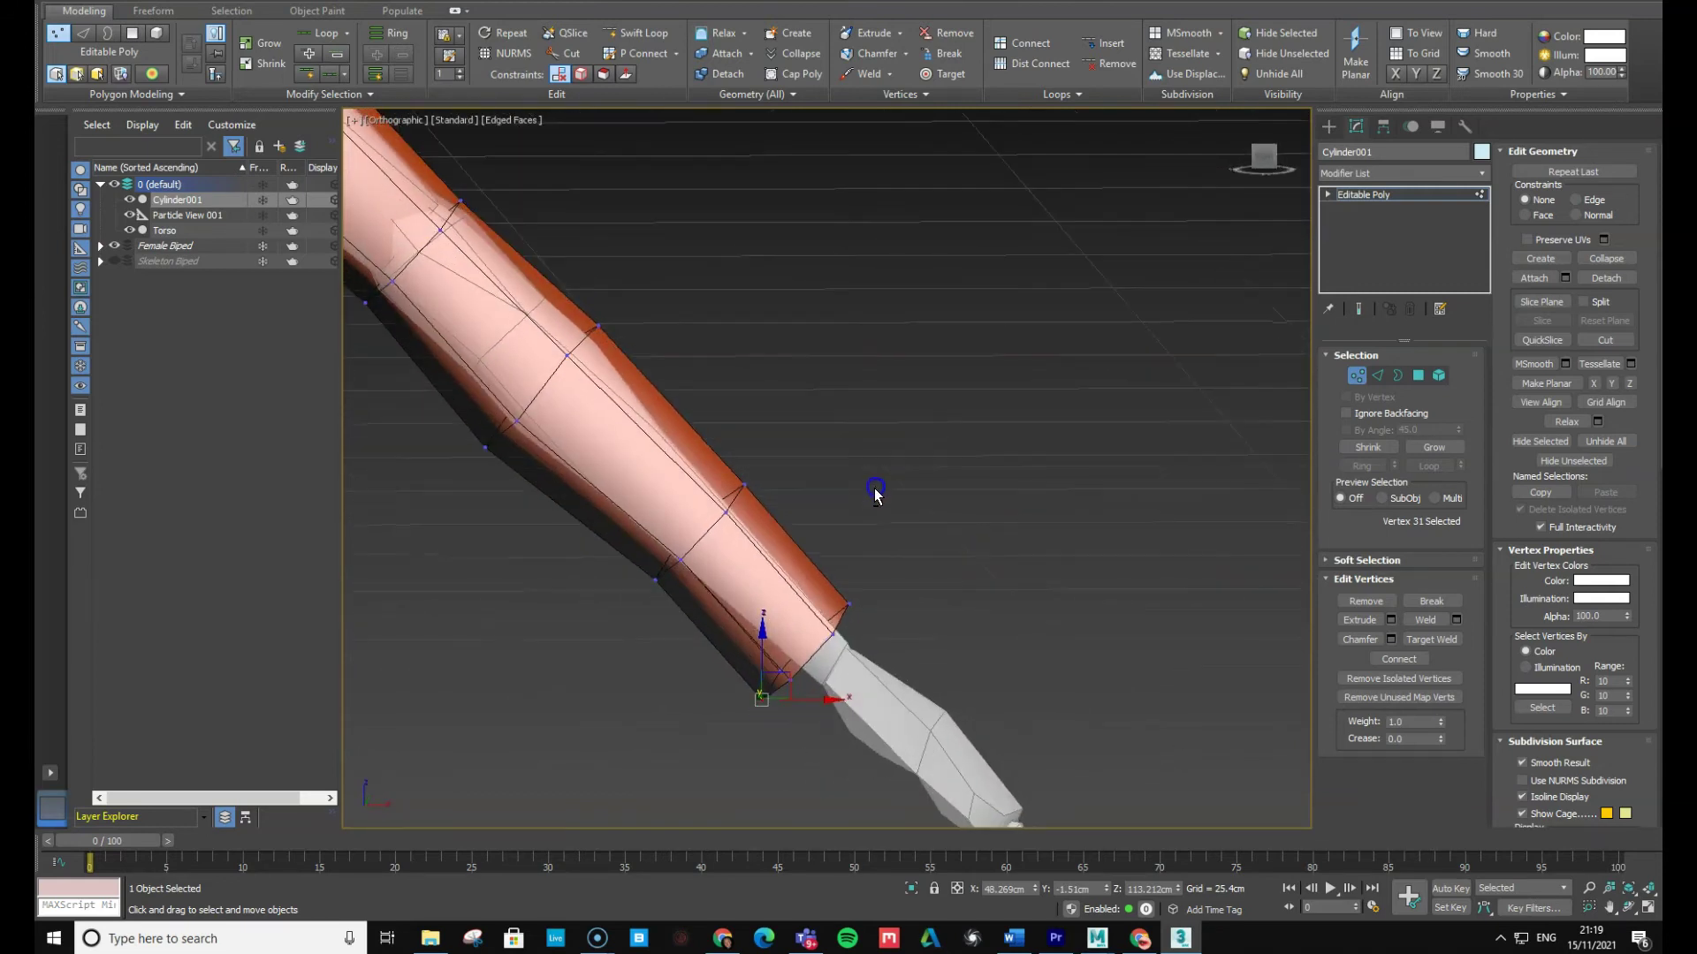
click(680, 563)
alt+middle_drag(680, 564, 680, 592)
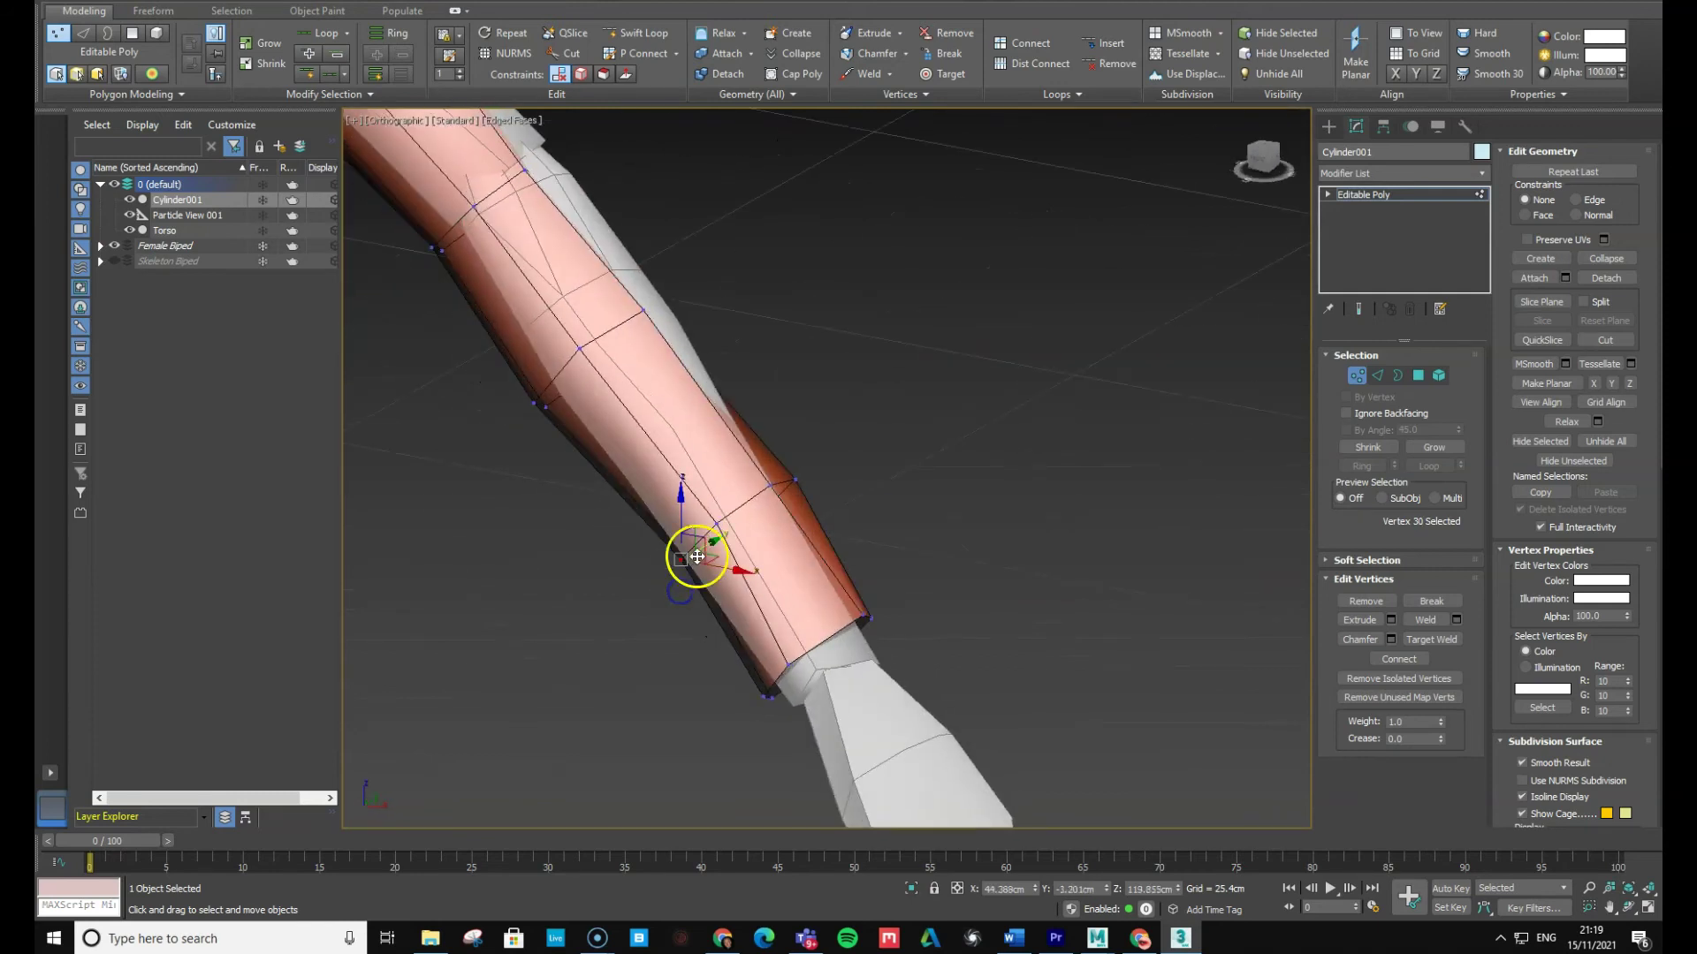
drag(708, 554, 702, 552)
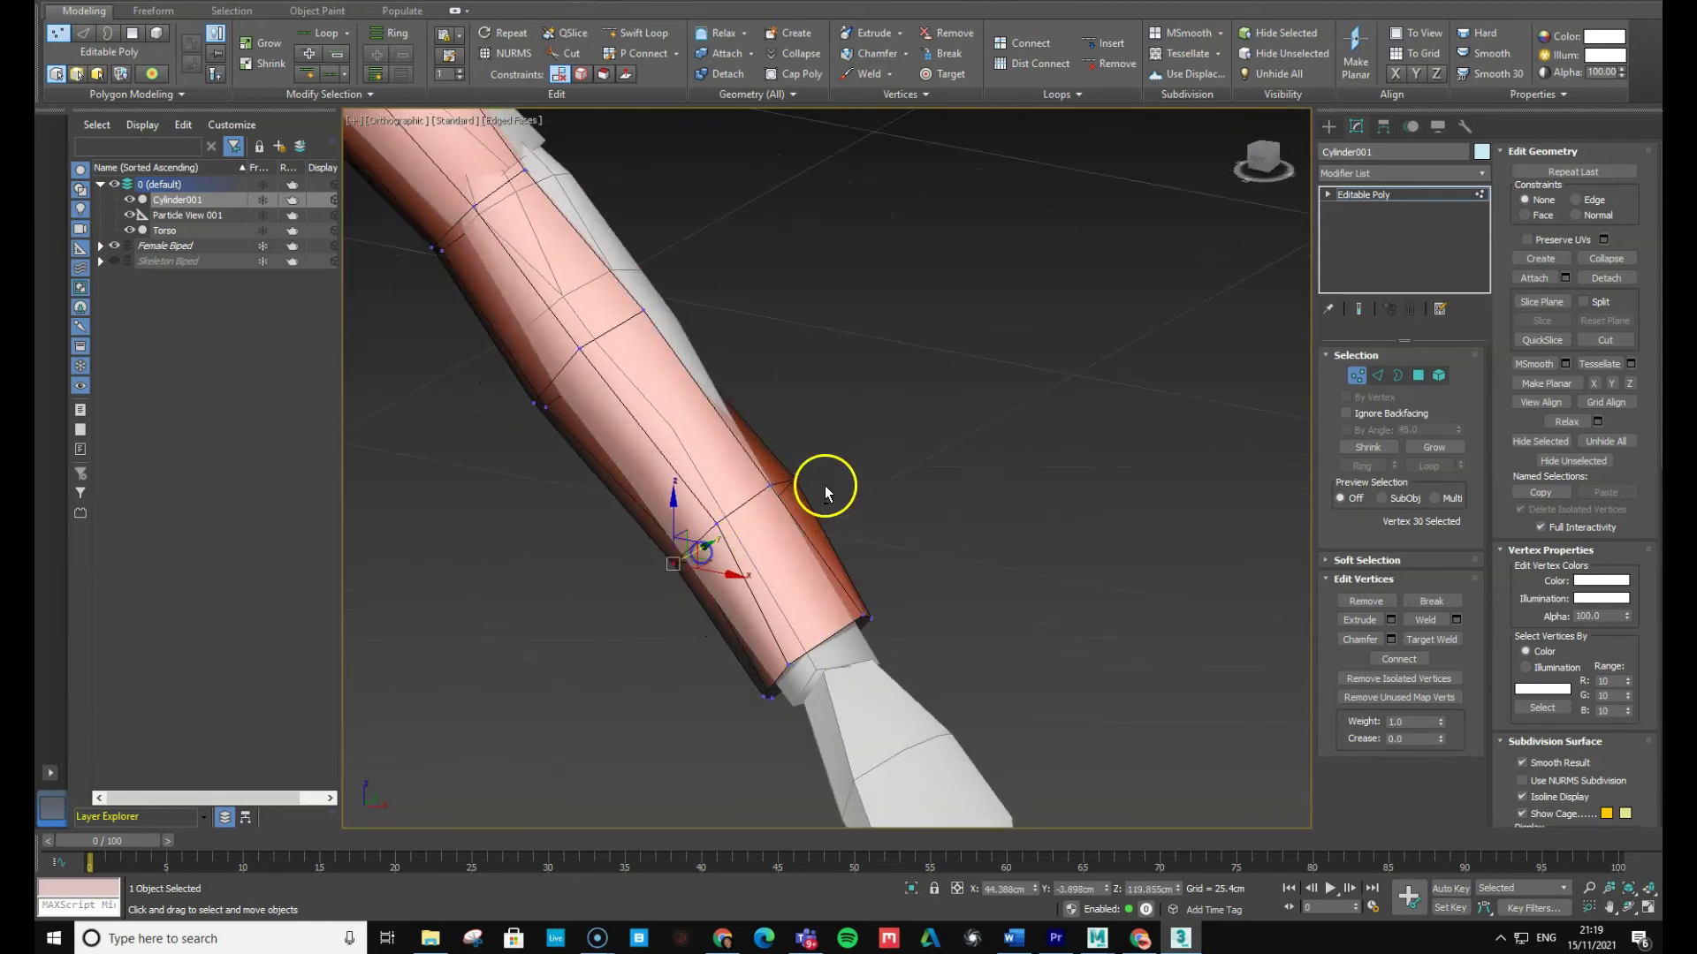
click(795, 481)
drag(823, 464, 813, 470)
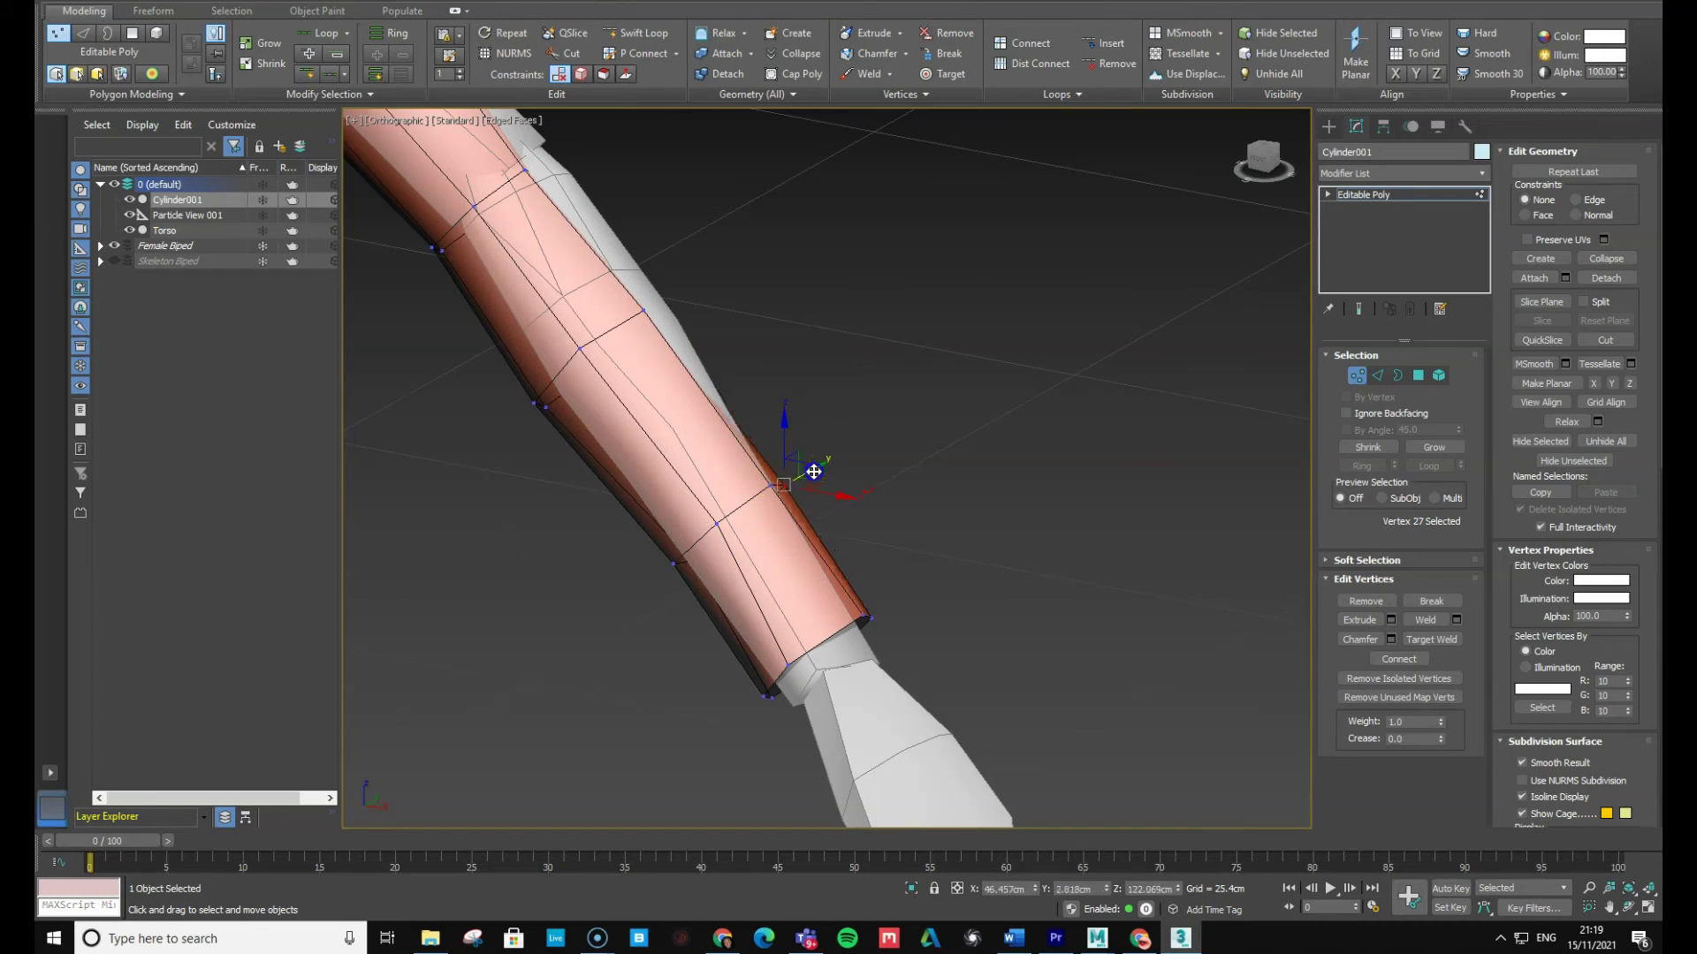
Select the outer vertices of the mid-forearm ring and move them outward along Y to cover the biped's forearm
alt+middle_drag(850, 541, 907, 540)
alt+middle_drag(756, 397, 723, 386)
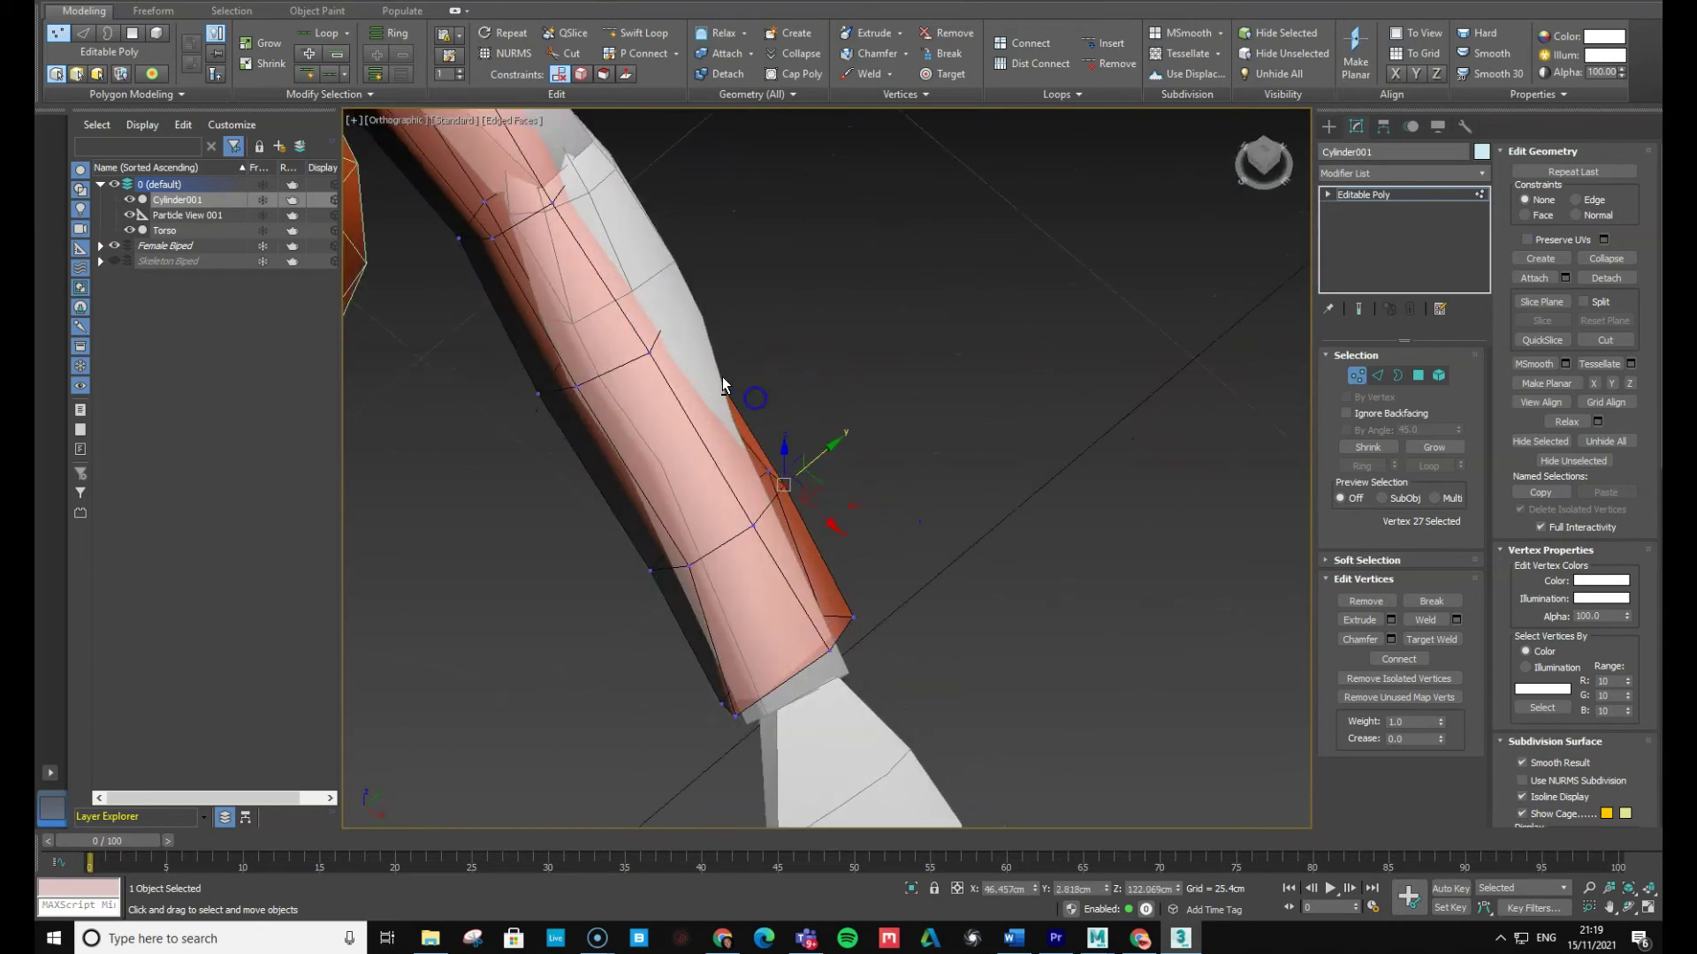
click(654, 351)
click(689, 309)
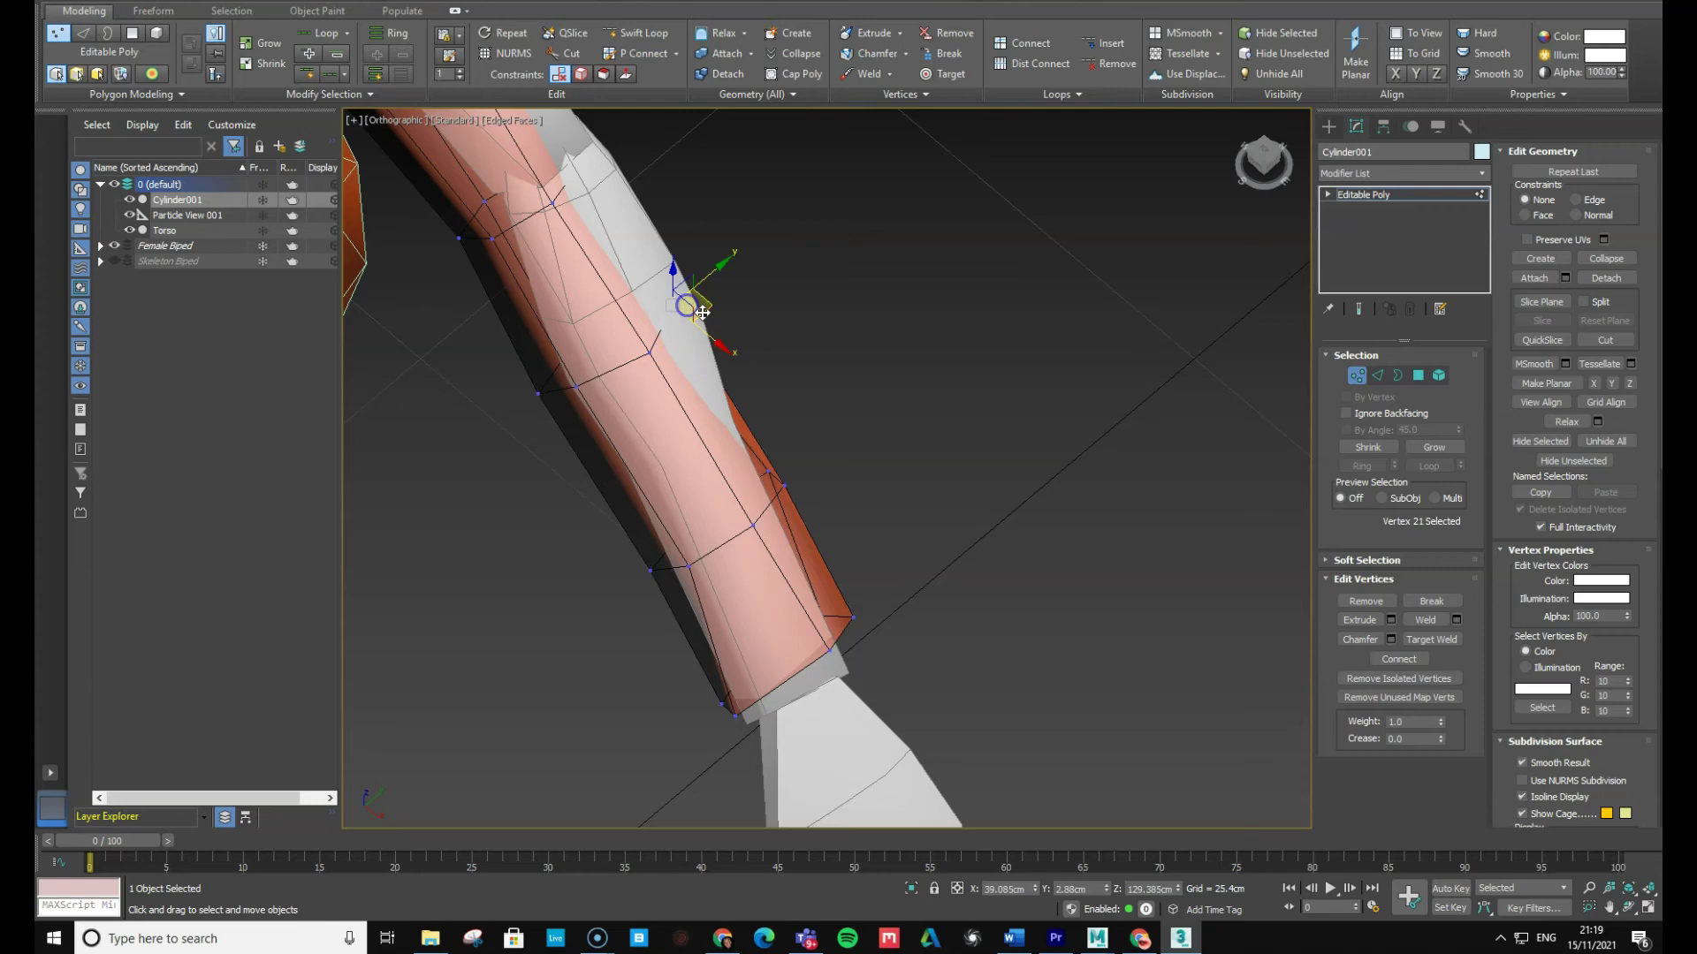
drag(714, 342, 794, 327)
alt+middle_drag(790, 412, 862, 380)
click(780, 373)
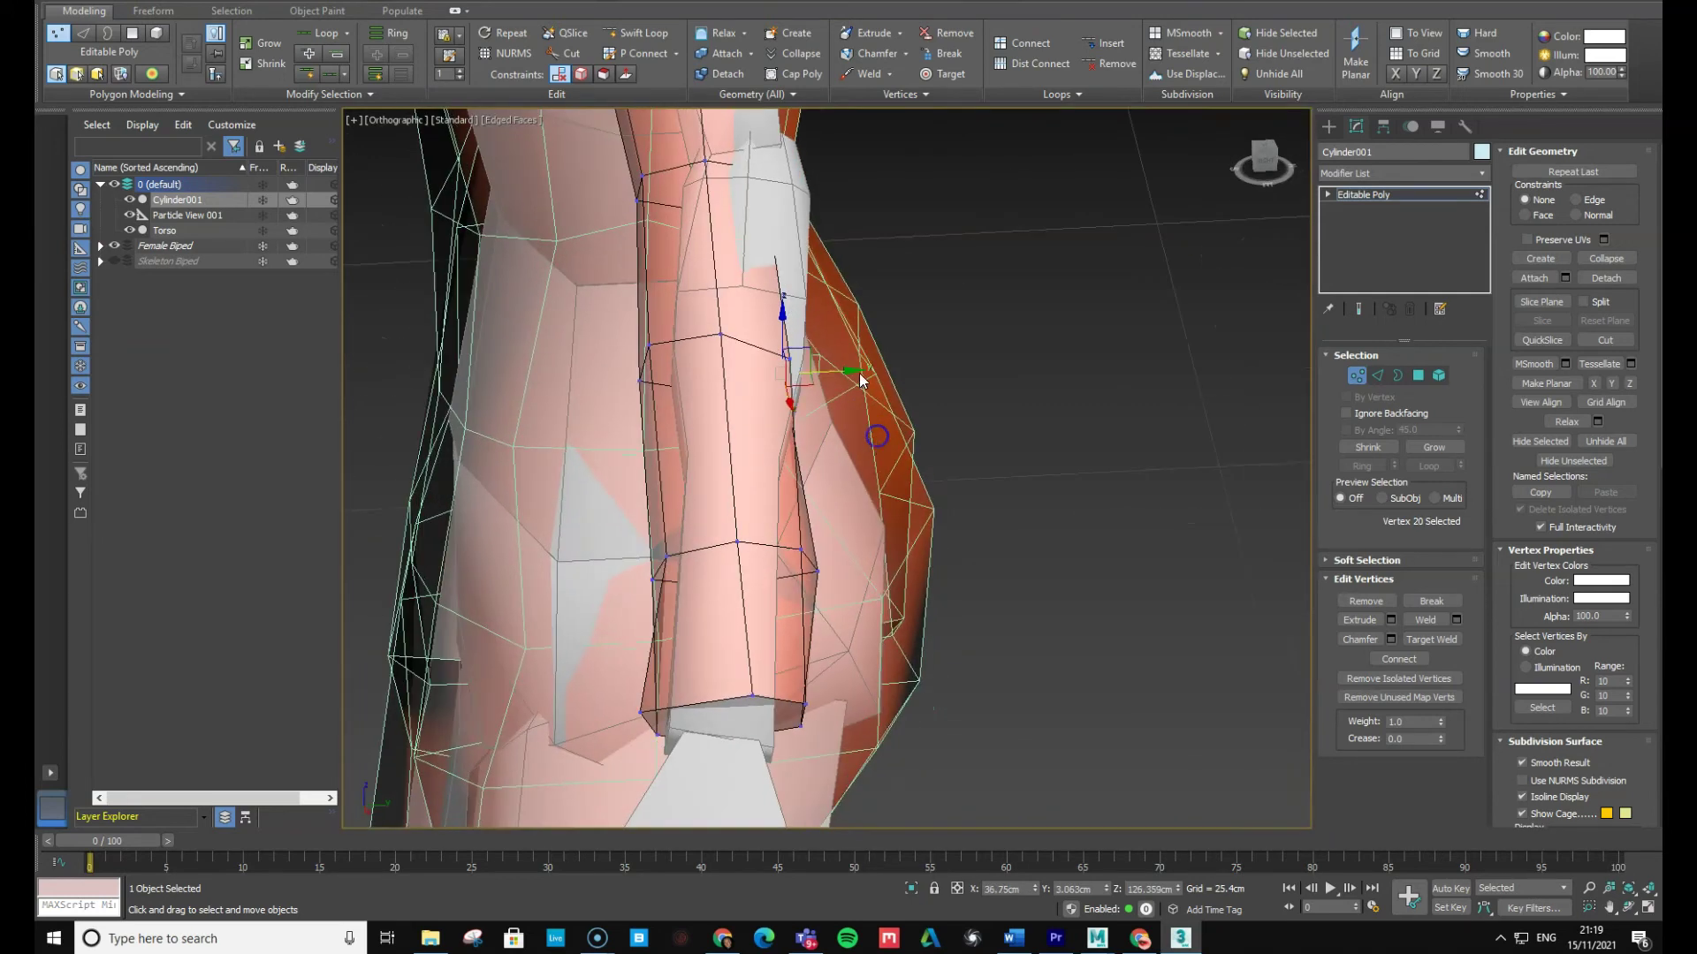
drag(840, 375, 861, 370)
Select individual vertices around the wrist end and shift them along Y to tighten the cuff around the biped's wrist
click(812, 553)
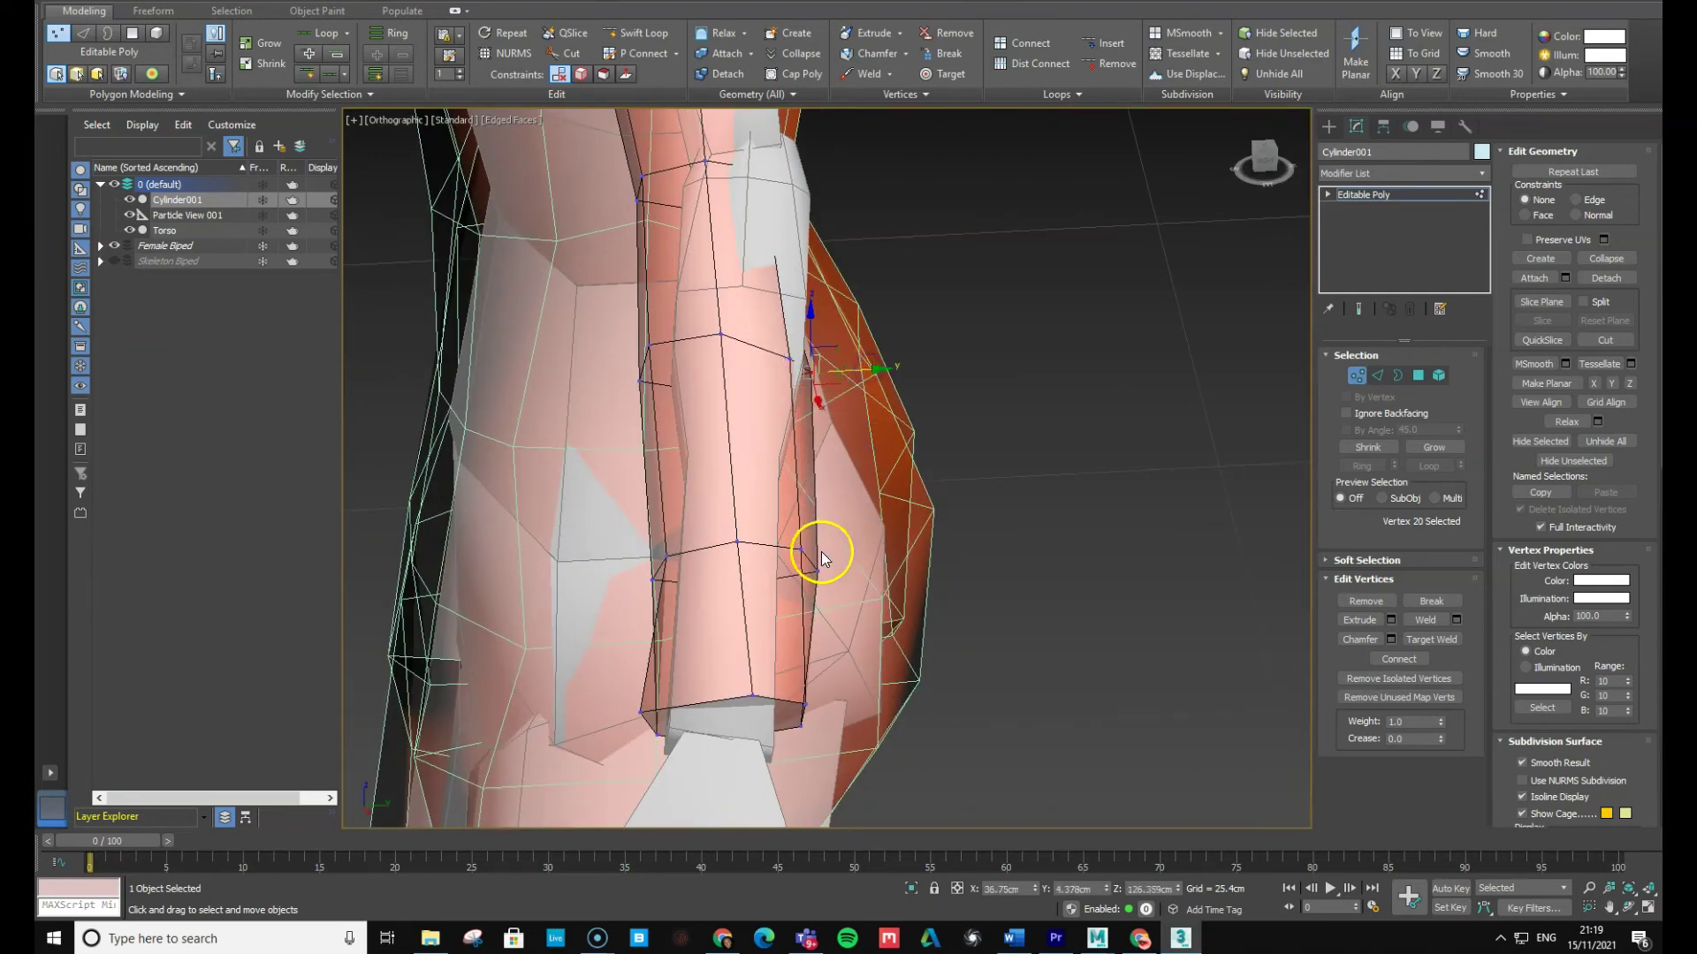
click(820, 576)
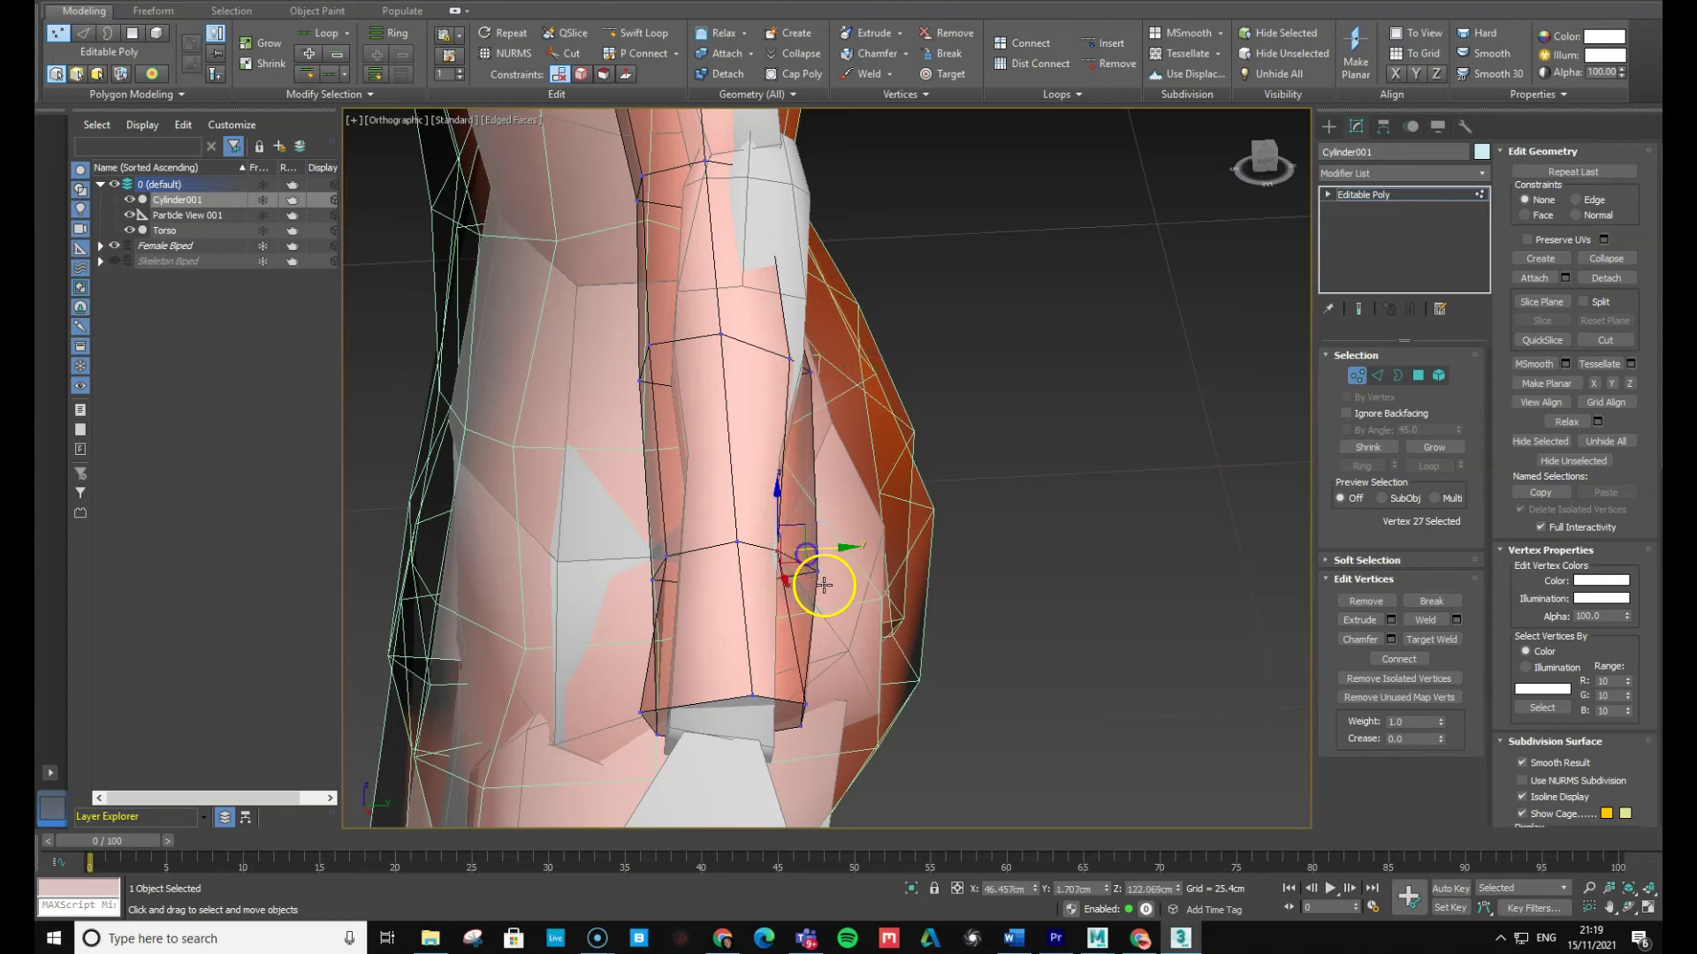
drag(785, 686, 836, 709)
click(804, 727)
click(751, 694)
drag(765, 693, 758, 693)
alt+middle_drag(667, 715, 687, 715)
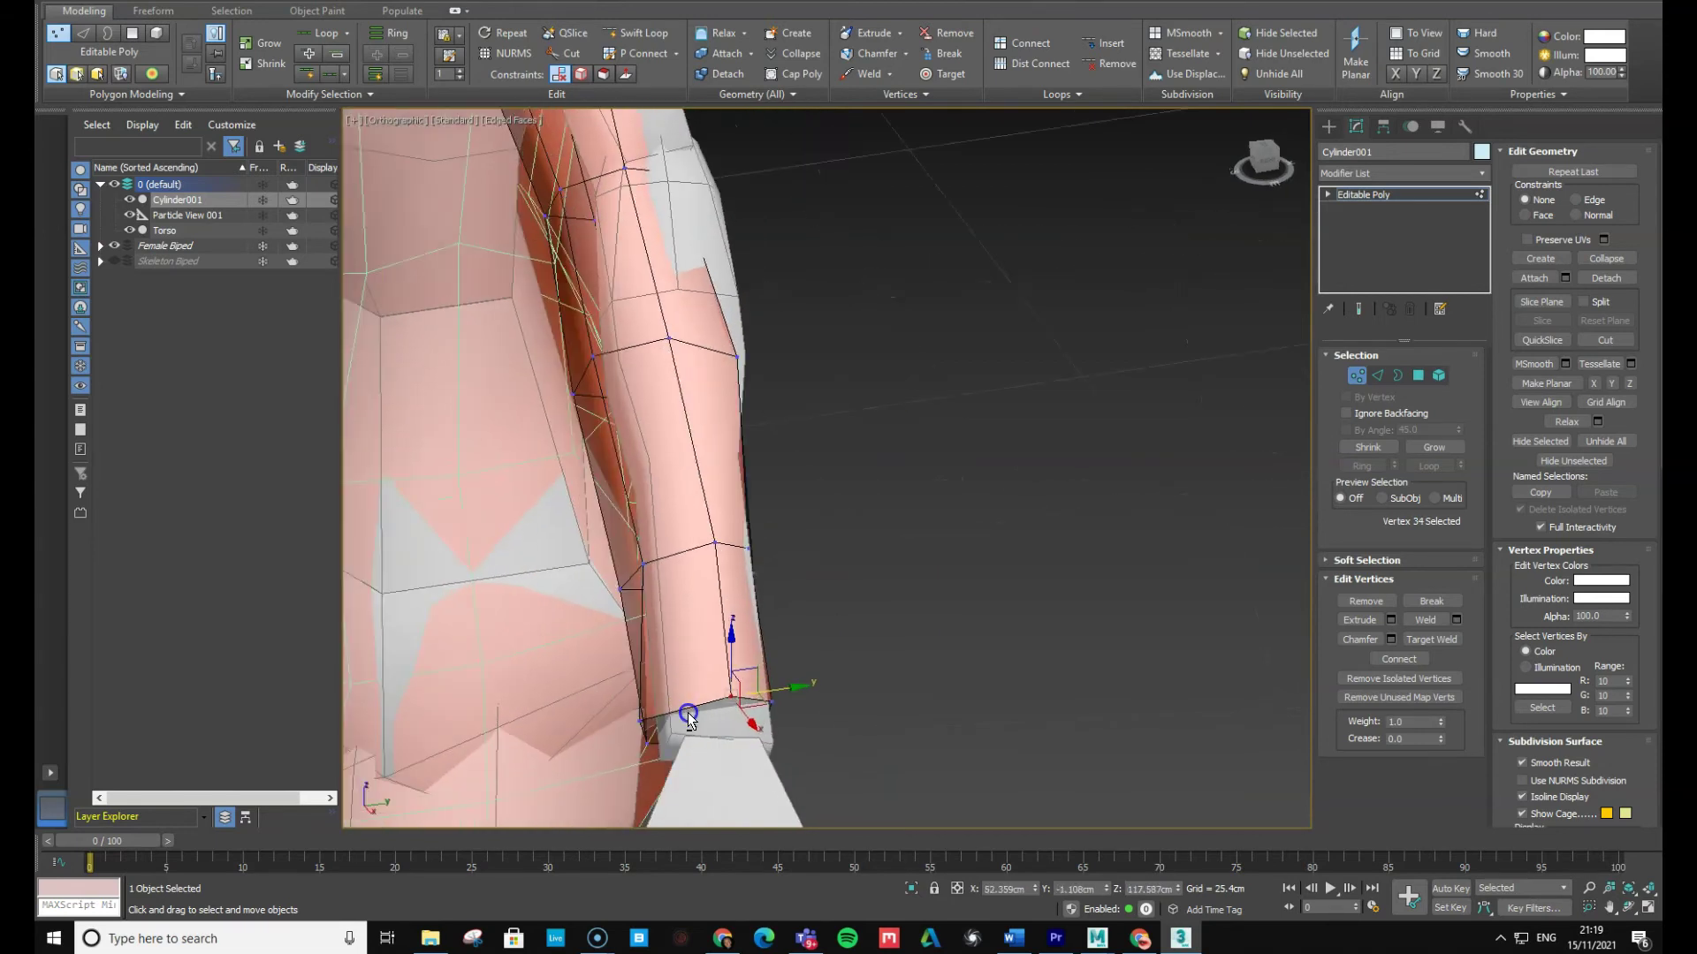
click(644, 720)
drag(669, 716, 683, 712)
mouse_move(681, 714)
alt+middle_down()
mouse_move(757, 708)
mouse_move(657, 729)
mouse_move(682, 712)
alt+middle_up()
Select single vertices on the forearm rings and reposition those of the mid-forearm ring
click(662, 576)
click(633, 561)
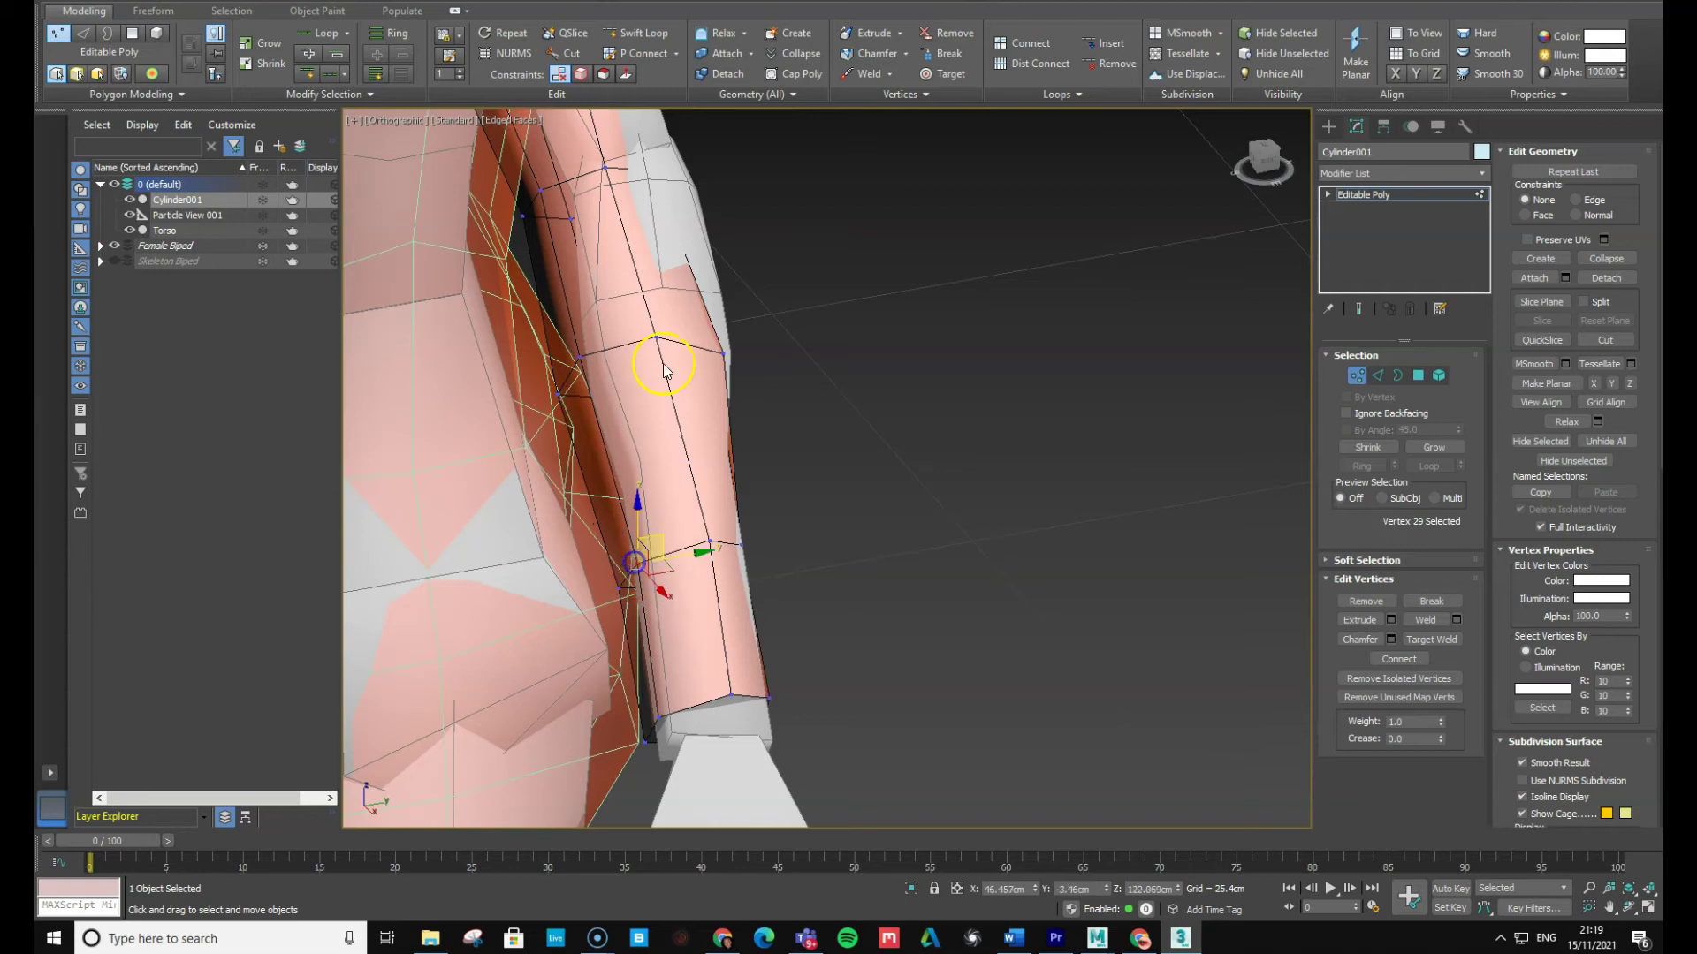
click(658, 334)
drag(659, 334, 749, 351)
click(729, 351)
click(581, 354)
drag(581, 354, 606, 386)
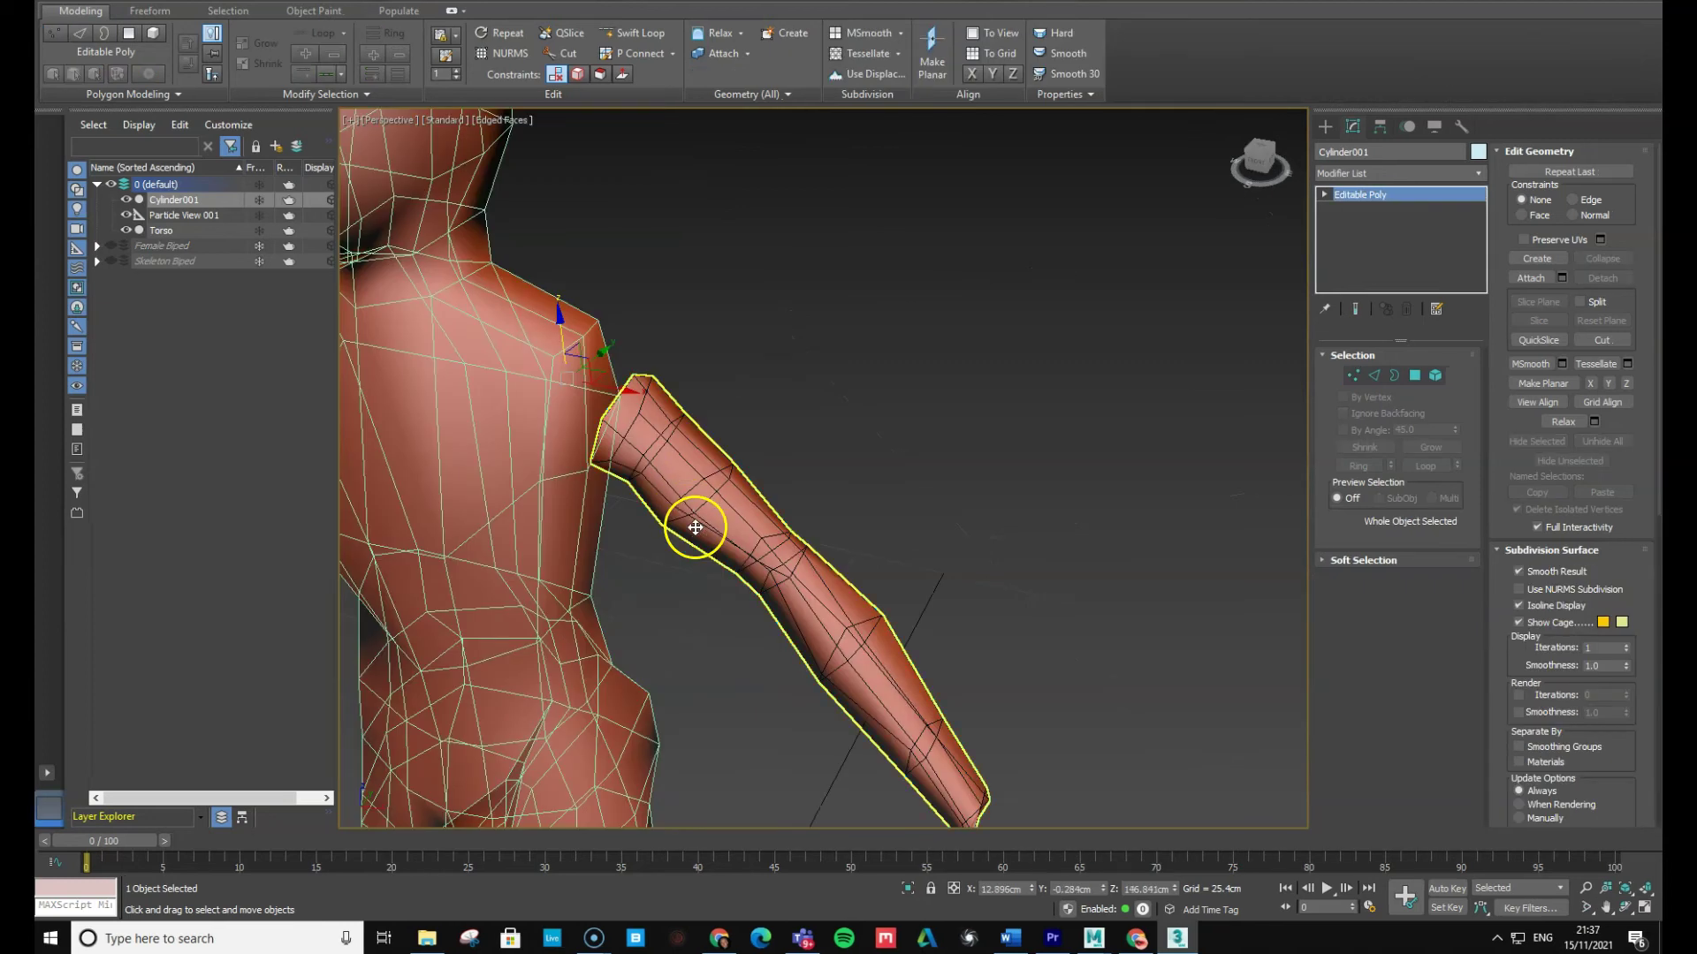
Select the torso and attach the arm cylinder to its Editable Poly beneath the Symmetry modifier
mouse_move(693, 522)
alt+middle_down()
mouse_move(776, 503)
mouse_move(685, 492)
alt+middle_up()
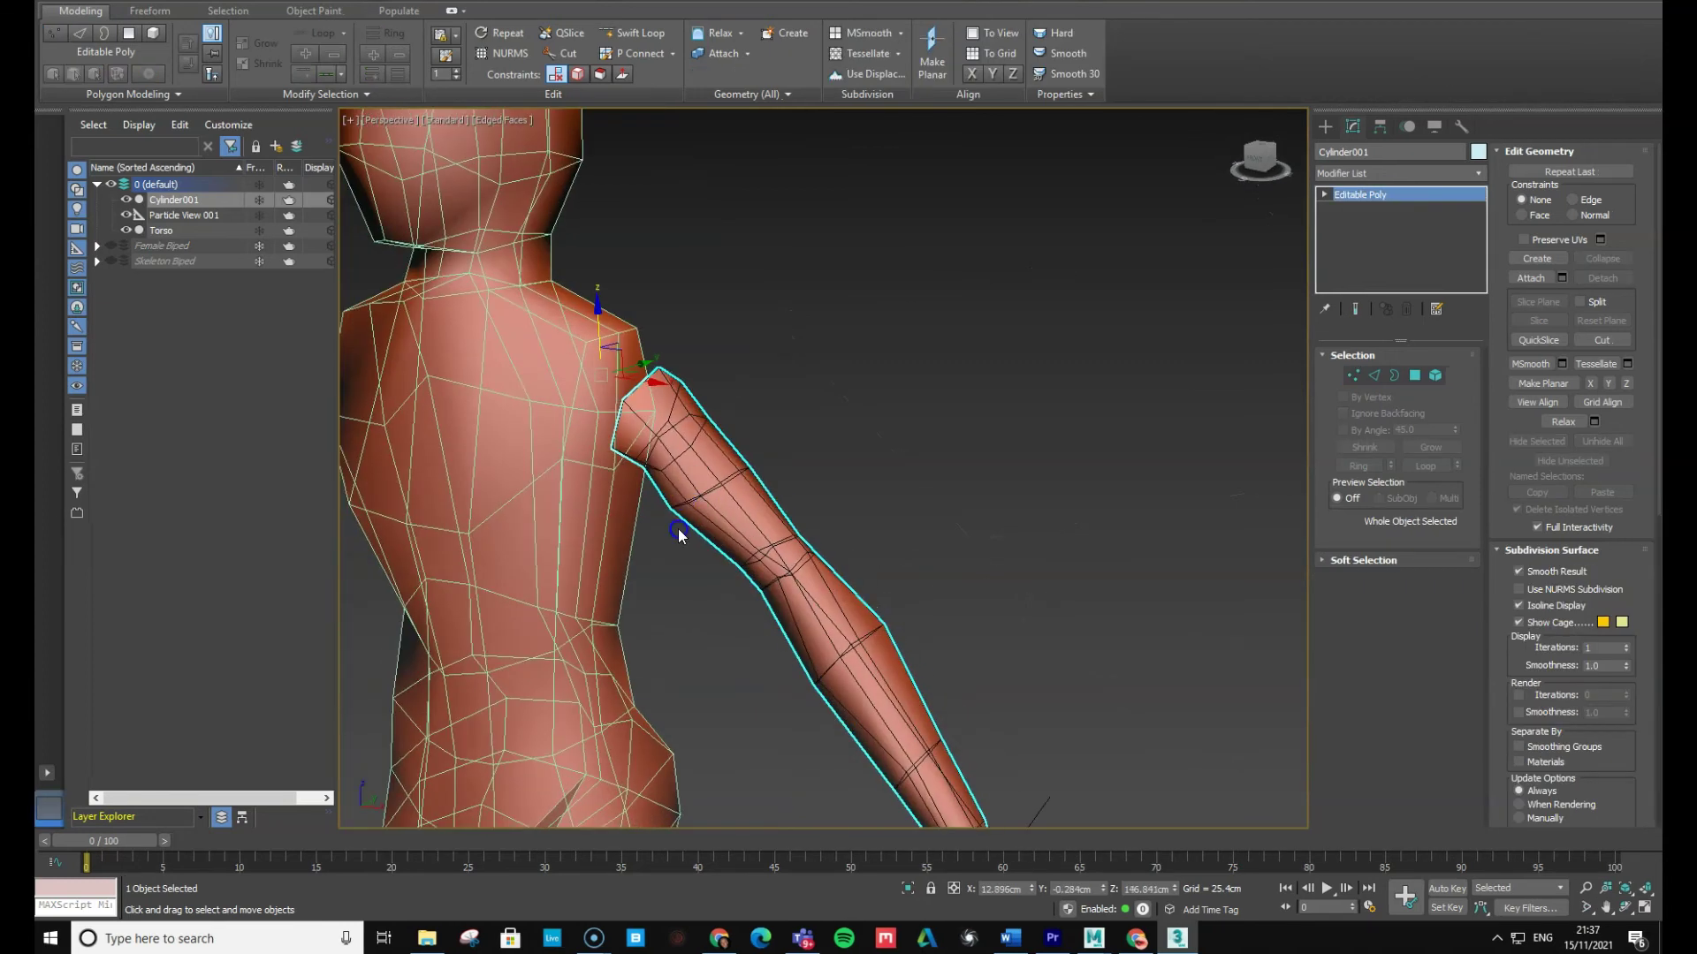
alt+middle_drag(923, 380, 1089, 405)
click(663, 394)
scroll(1076, 348, down, 2)
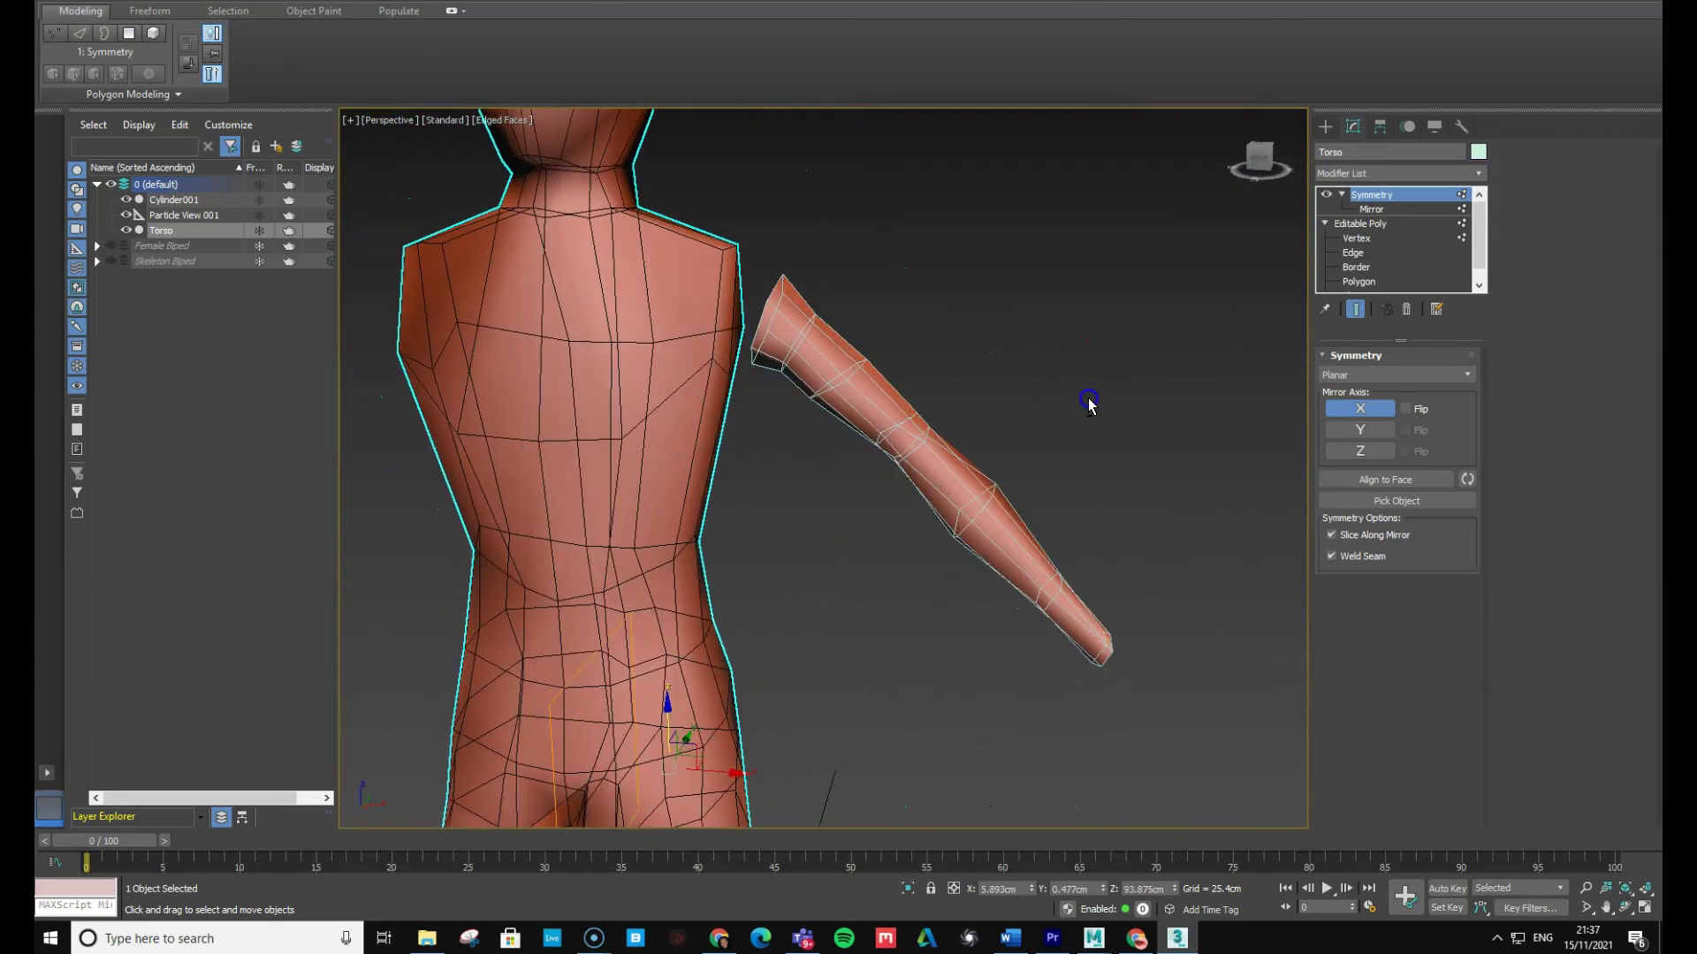
click(1025, 334)
click(632, 297)
click(1371, 223)
key(1)
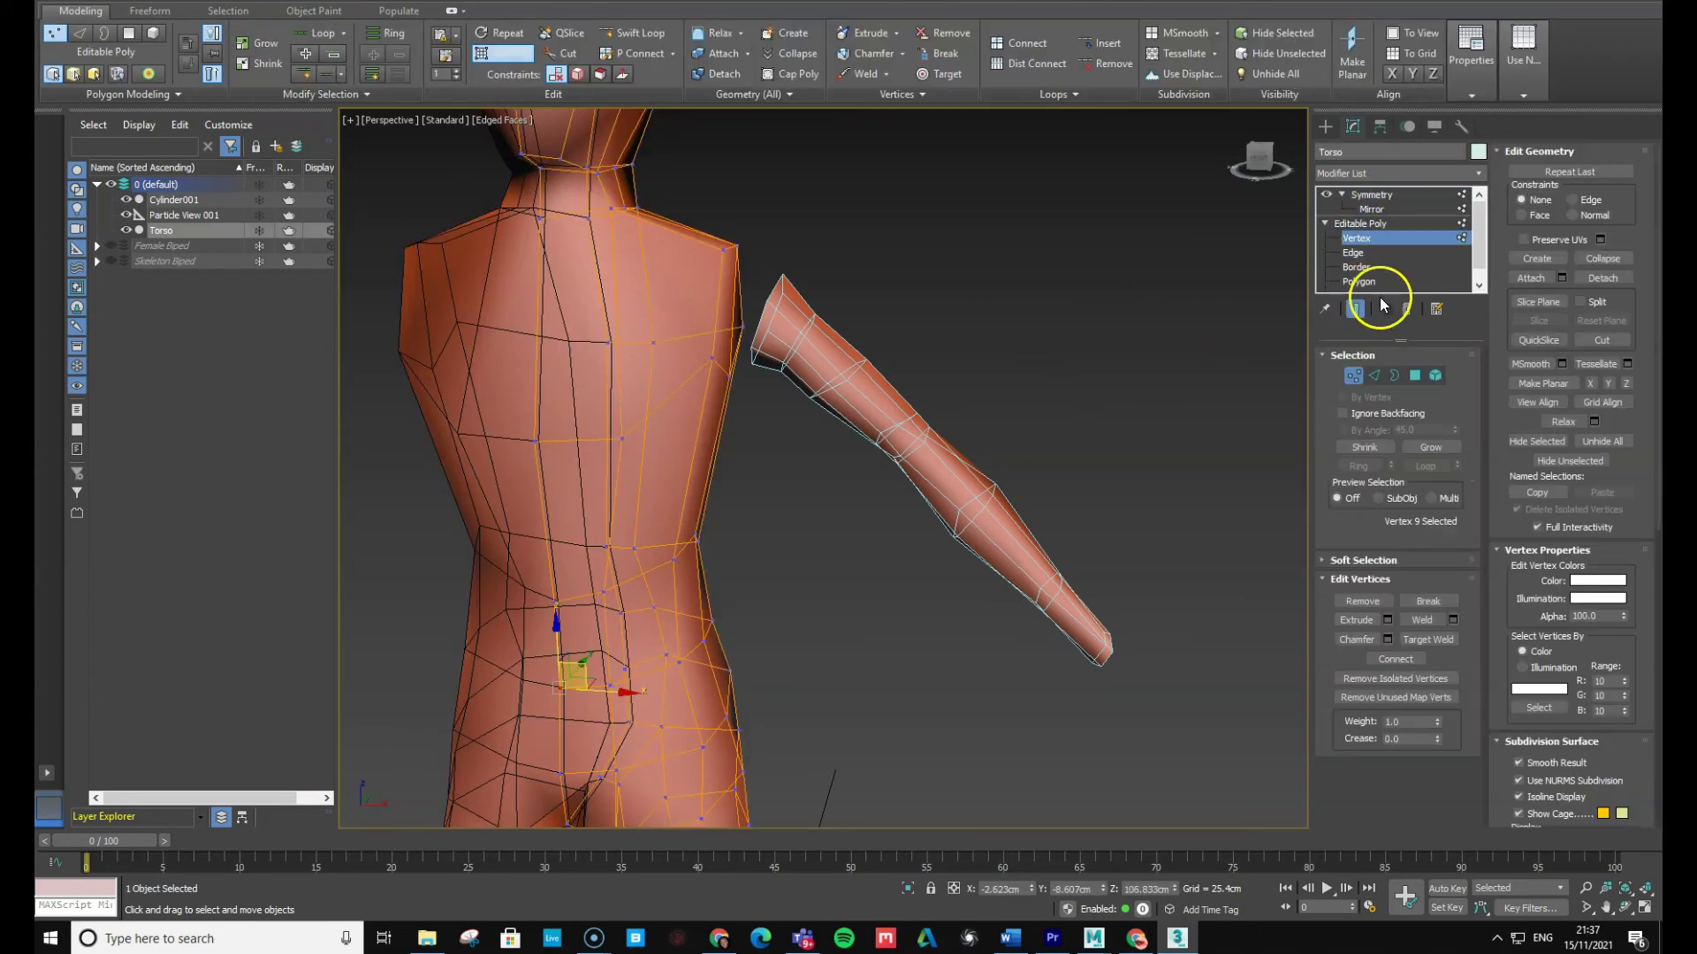
click(1533, 278)
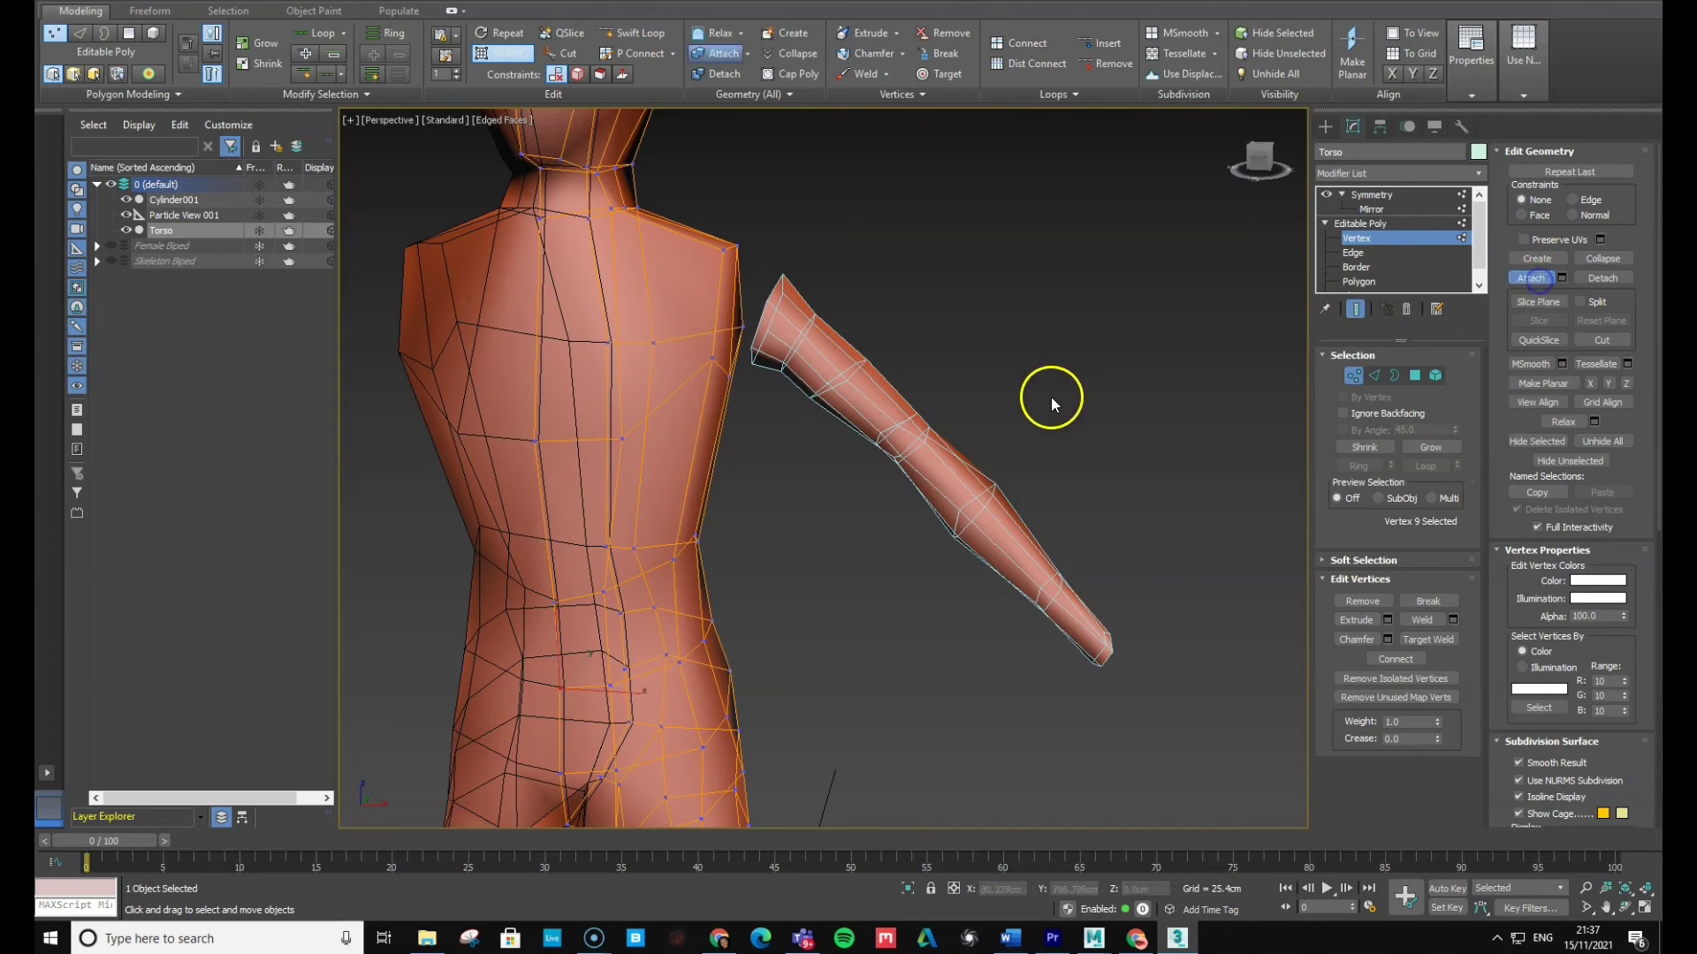
click(915, 431)
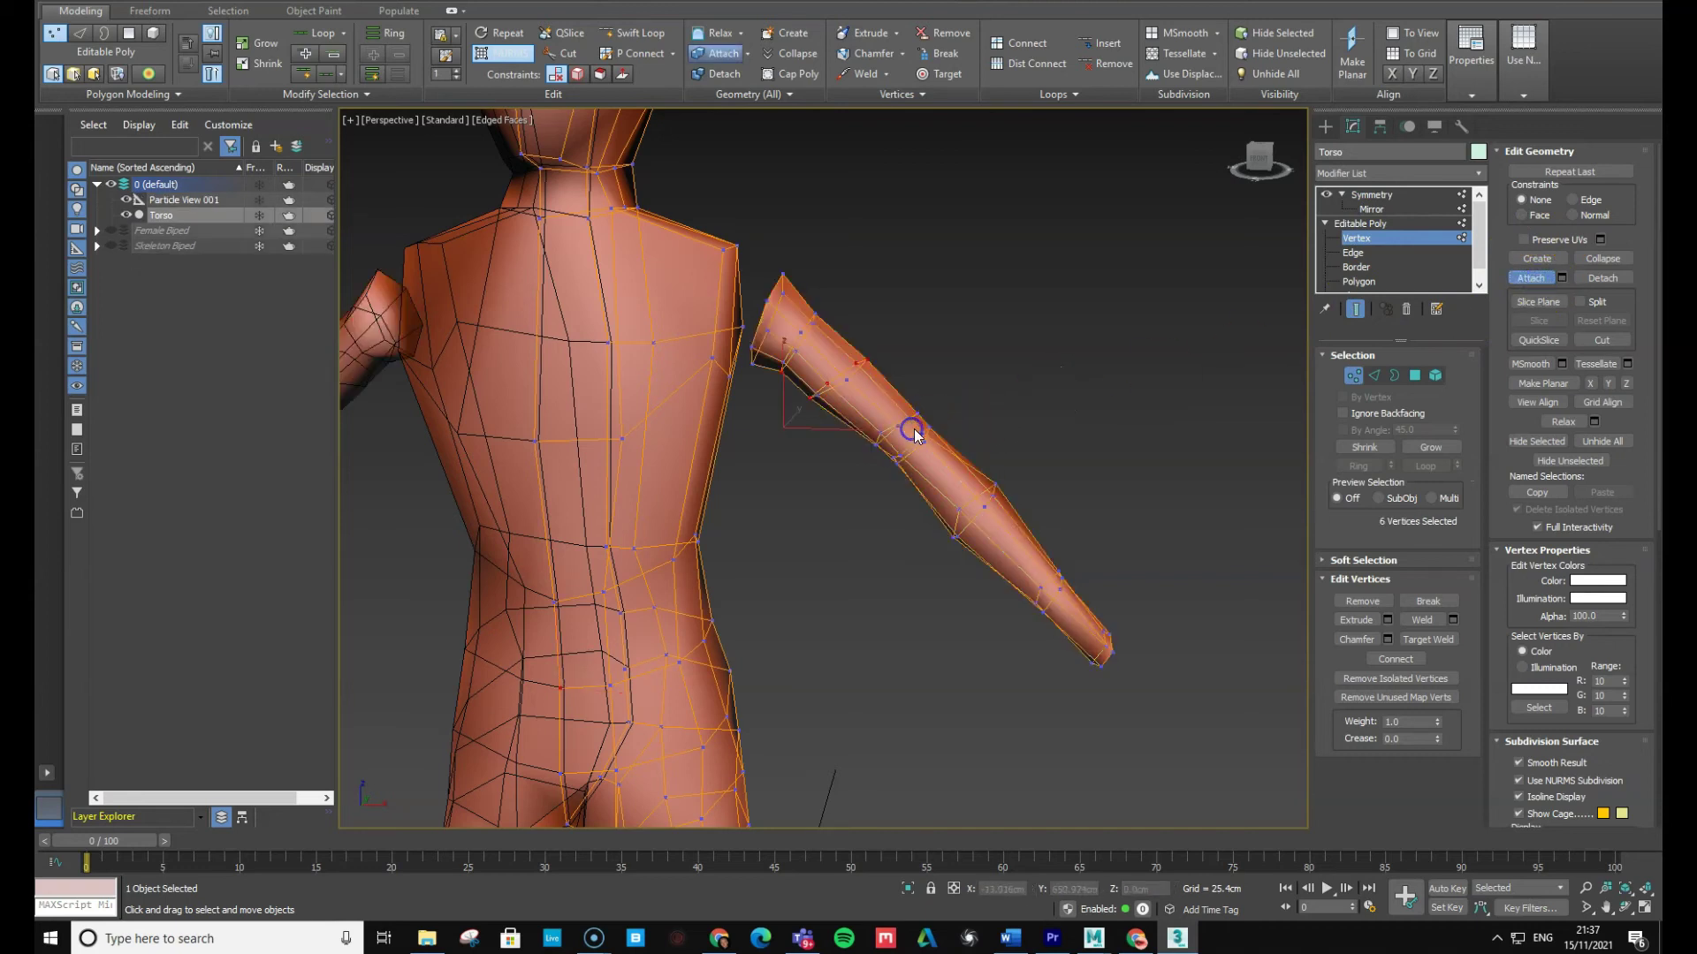
click(1530, 279)
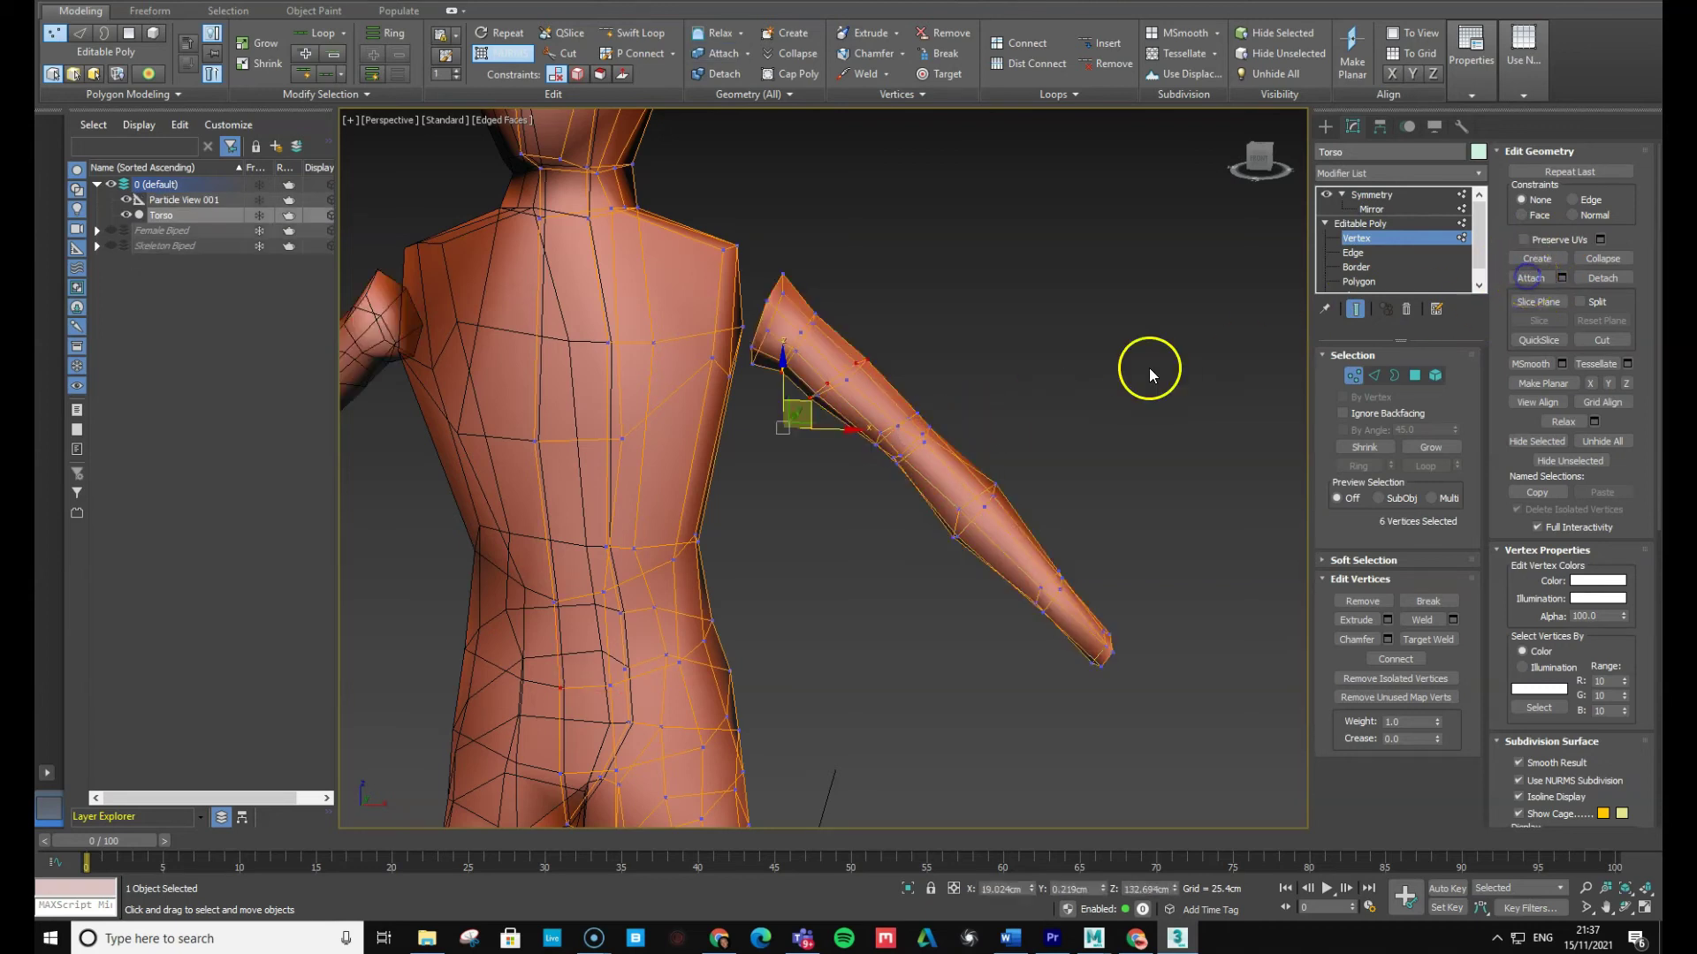
Delete the cap polygon at the arm's shoulder end
click(1358, 281)
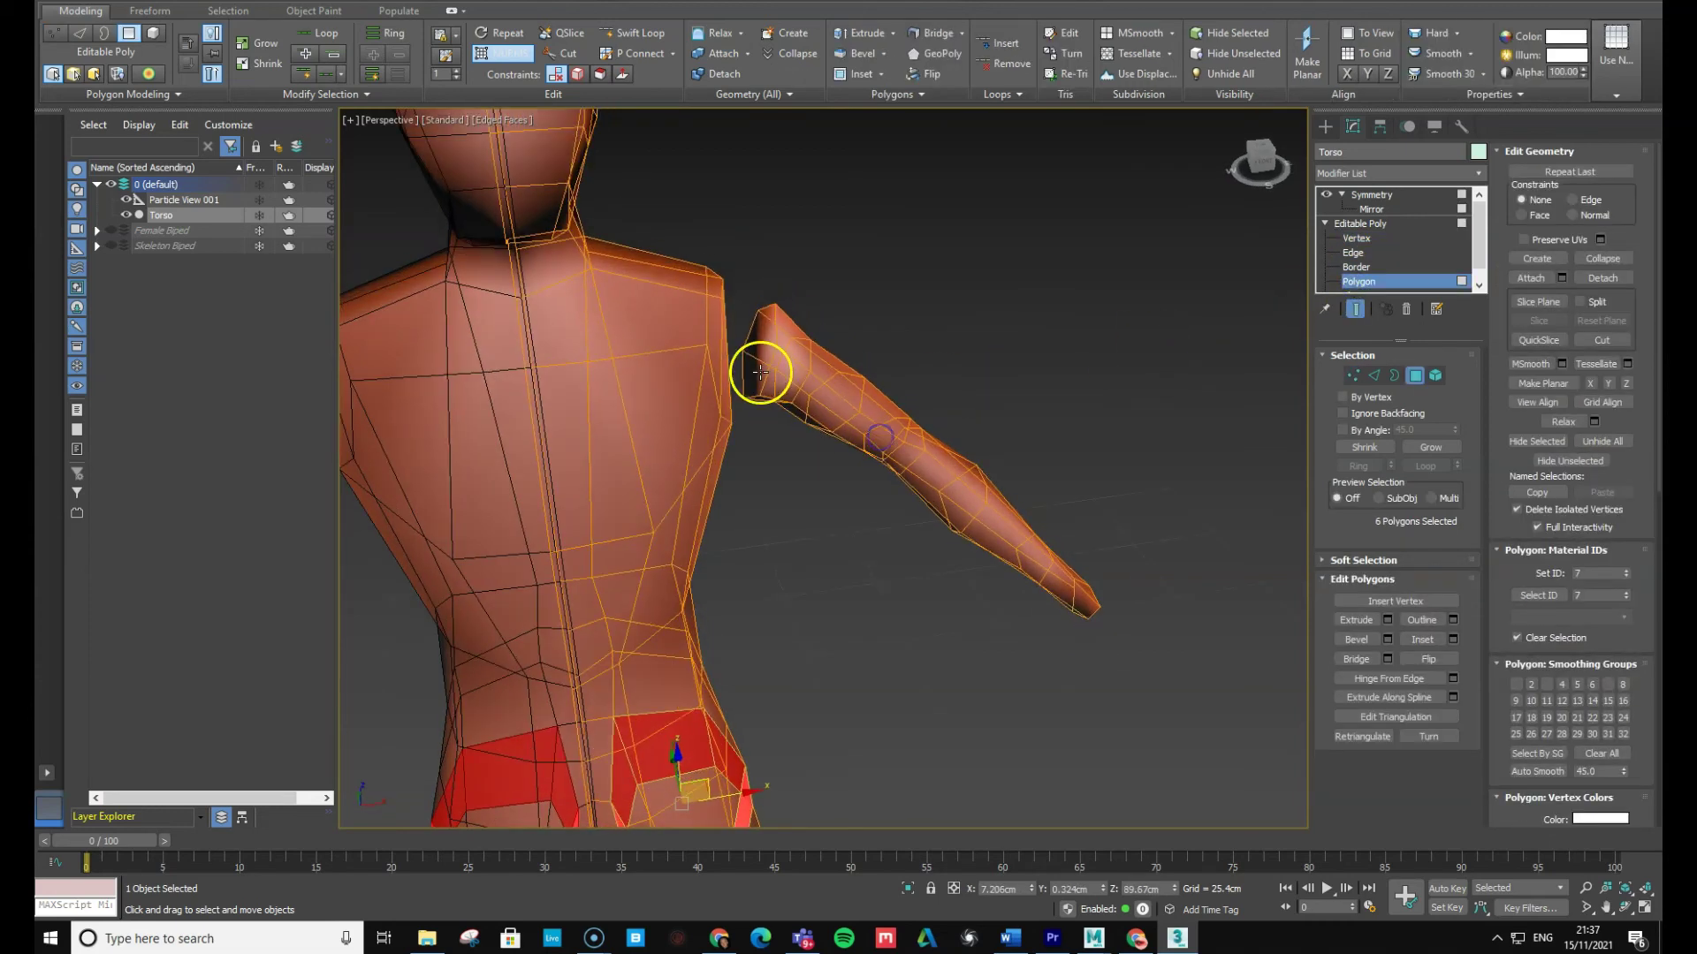
click(760, 349)
key(Delete)
Delete the two torso polygons facing the arm to open a shoulder hole
alt+middle_drag(863, 375, 693, 384)
click(672, 394)
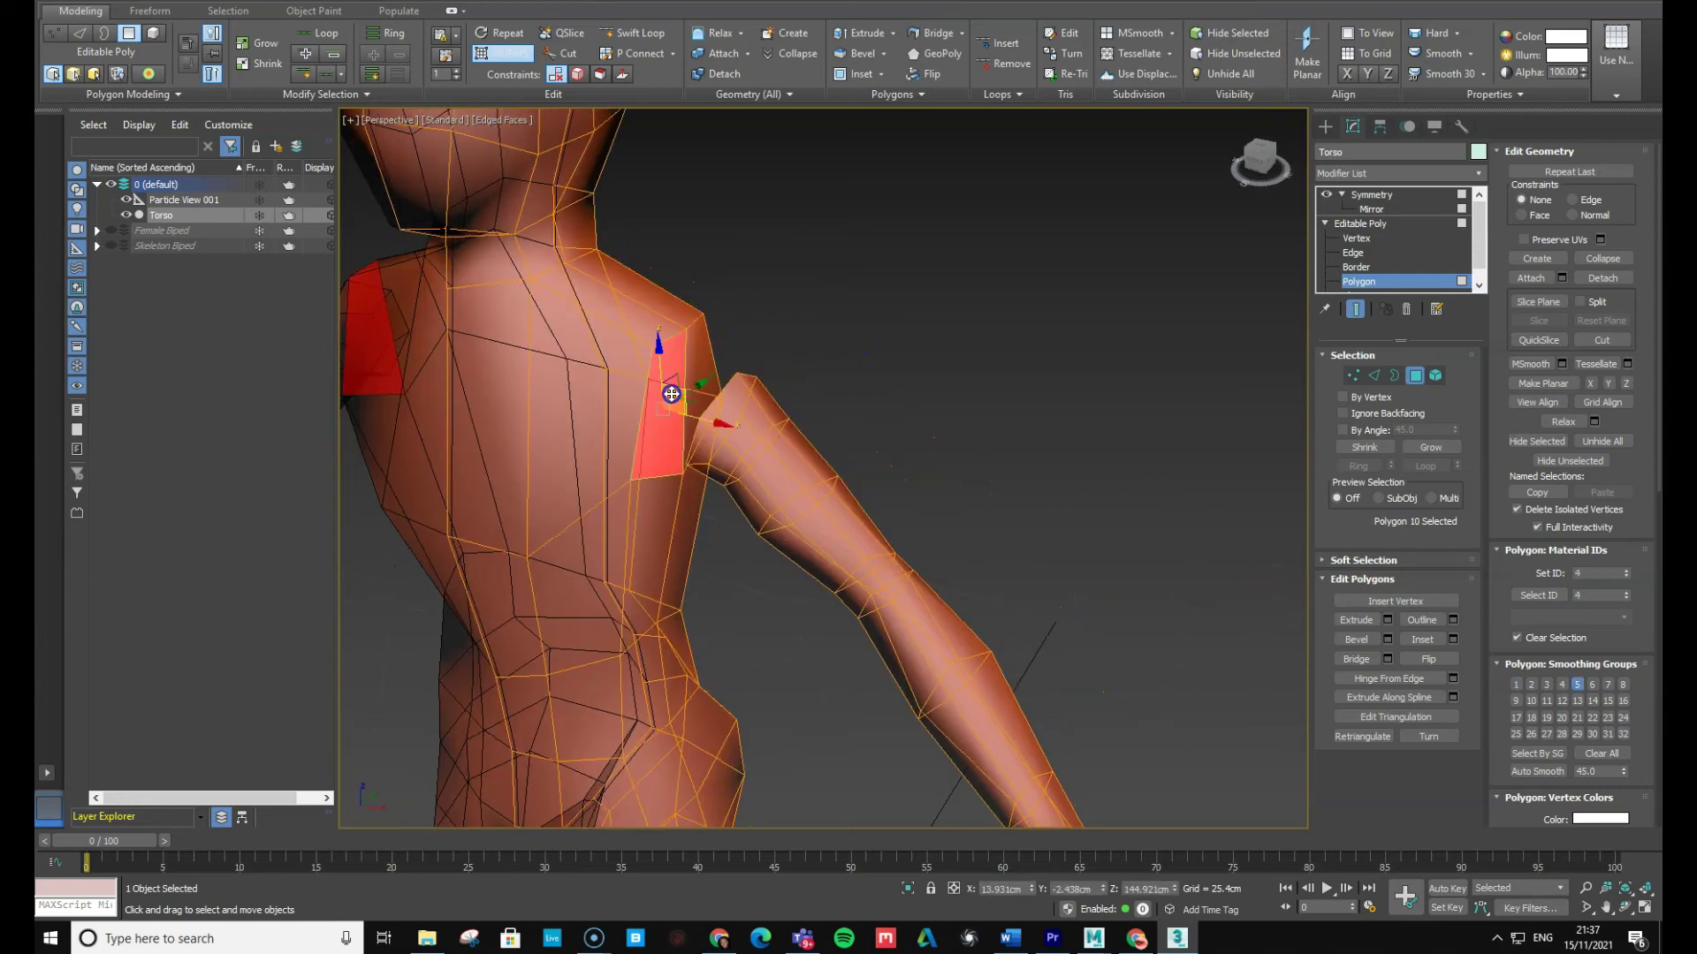
key(Delete)
click(698, 375)
key(Delete)
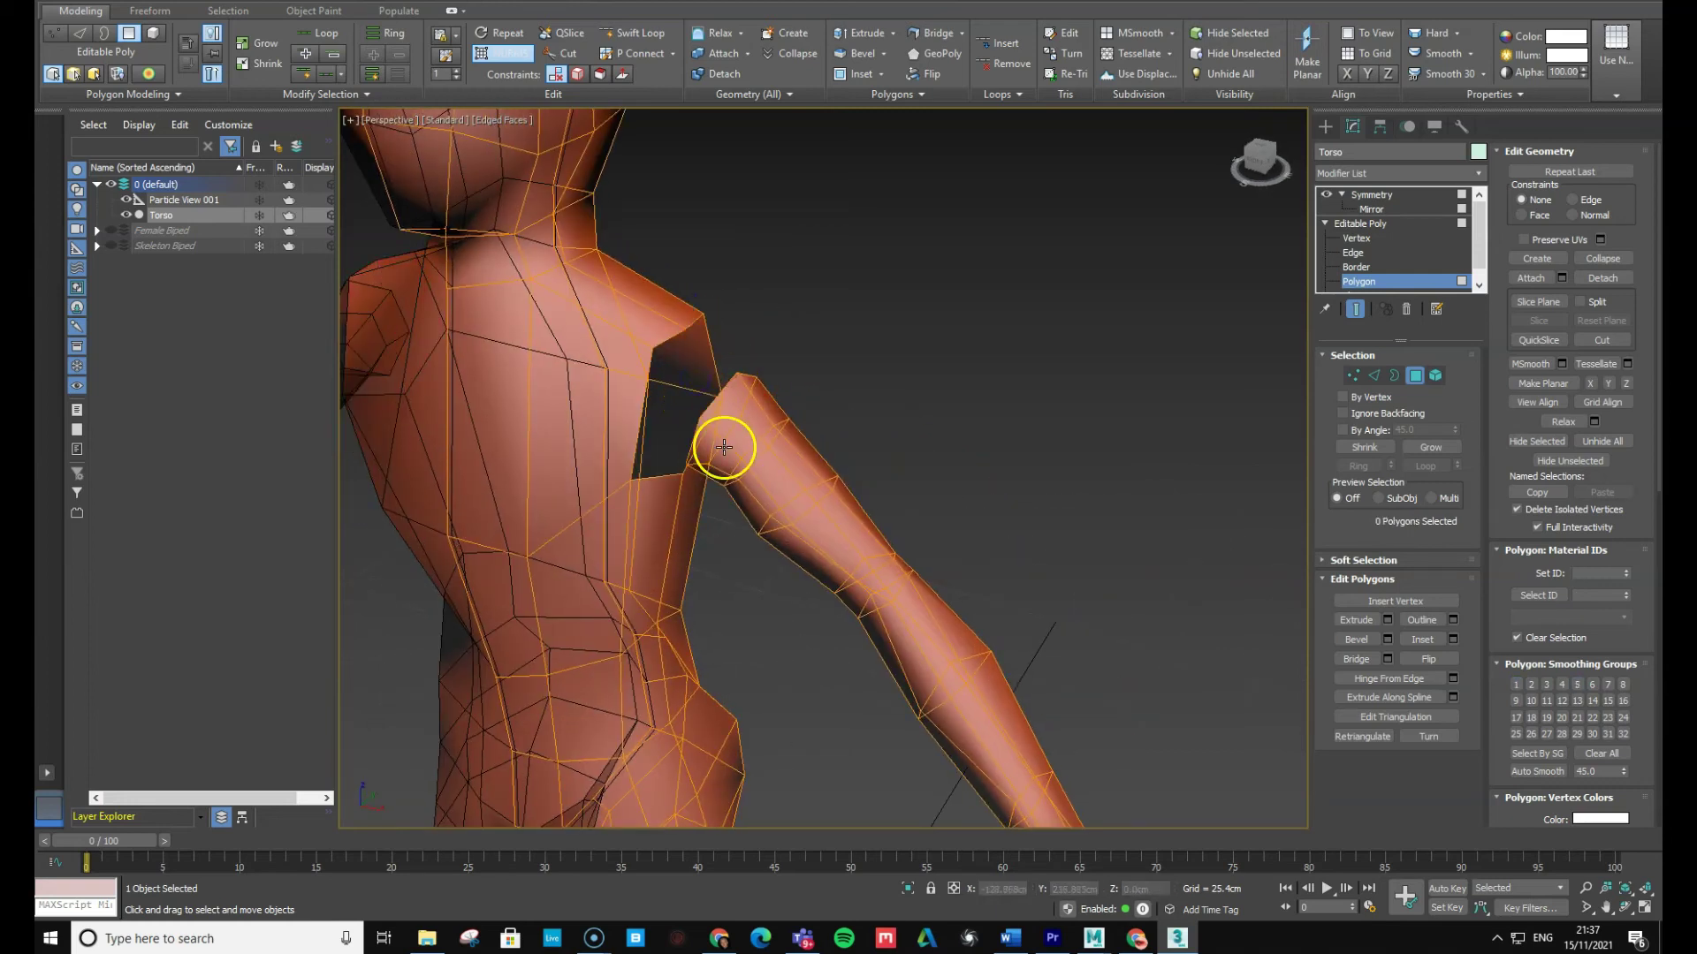
Select the borders of the torso's shoulder hole and the open arm end and bridge them
click(1356, 267)
click(681, 368)
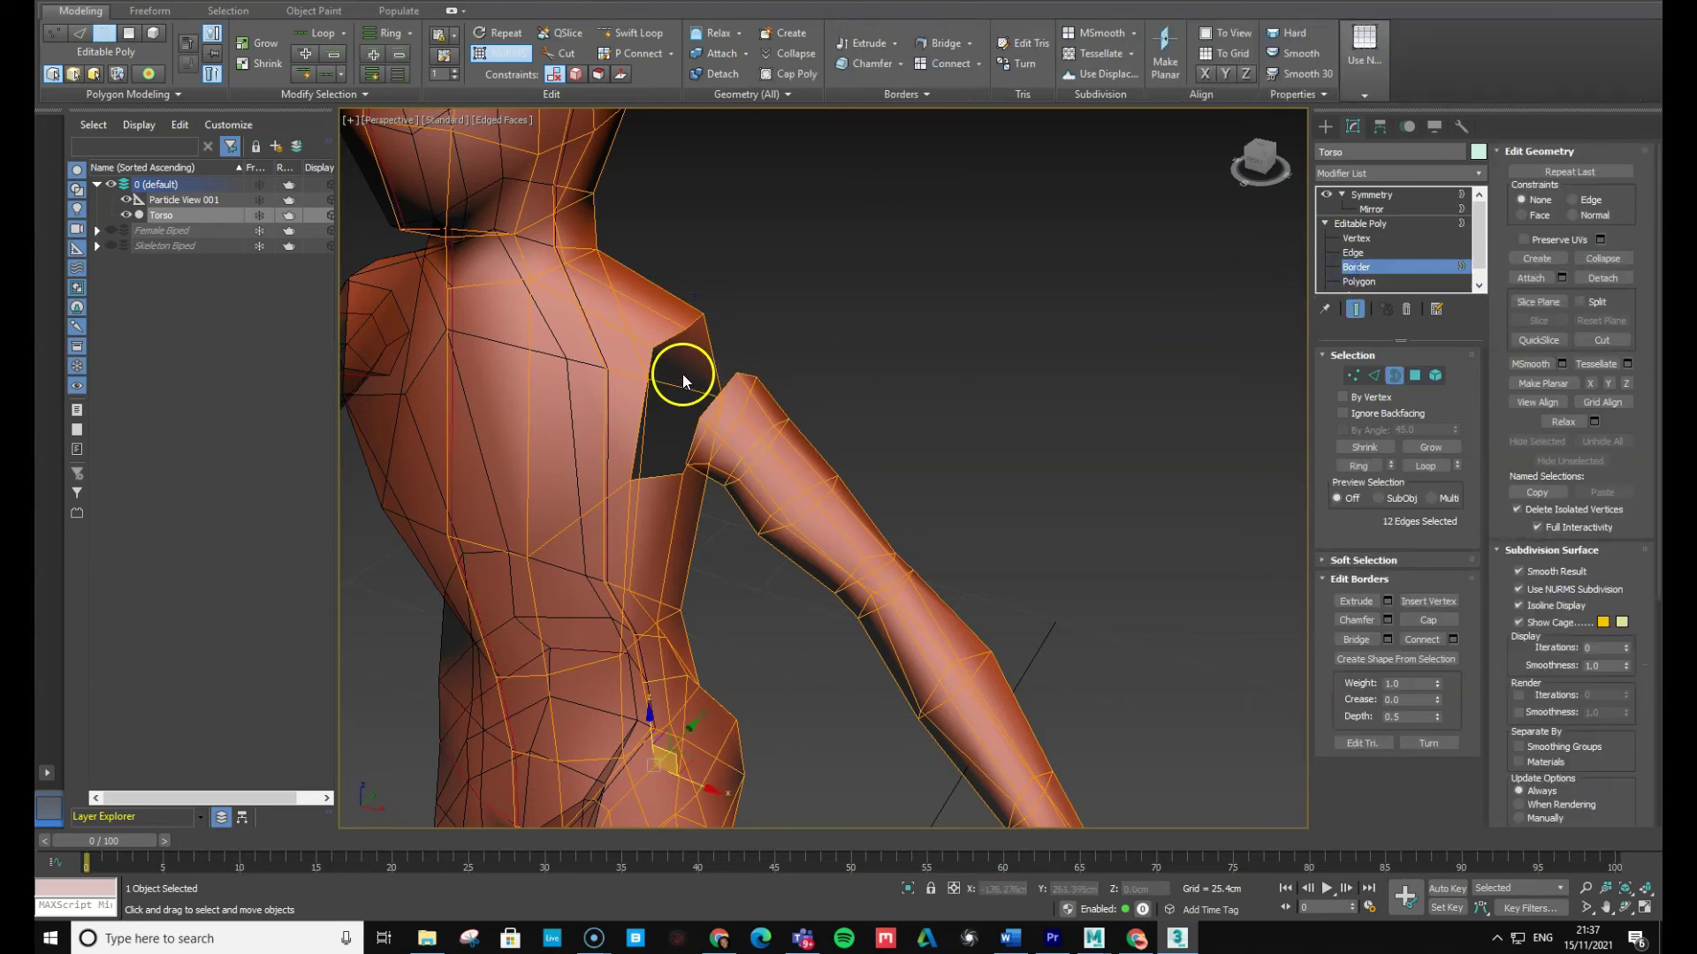
alt+middle_drag(679, 347, 757, 428)
ctrl+click(717, 427)
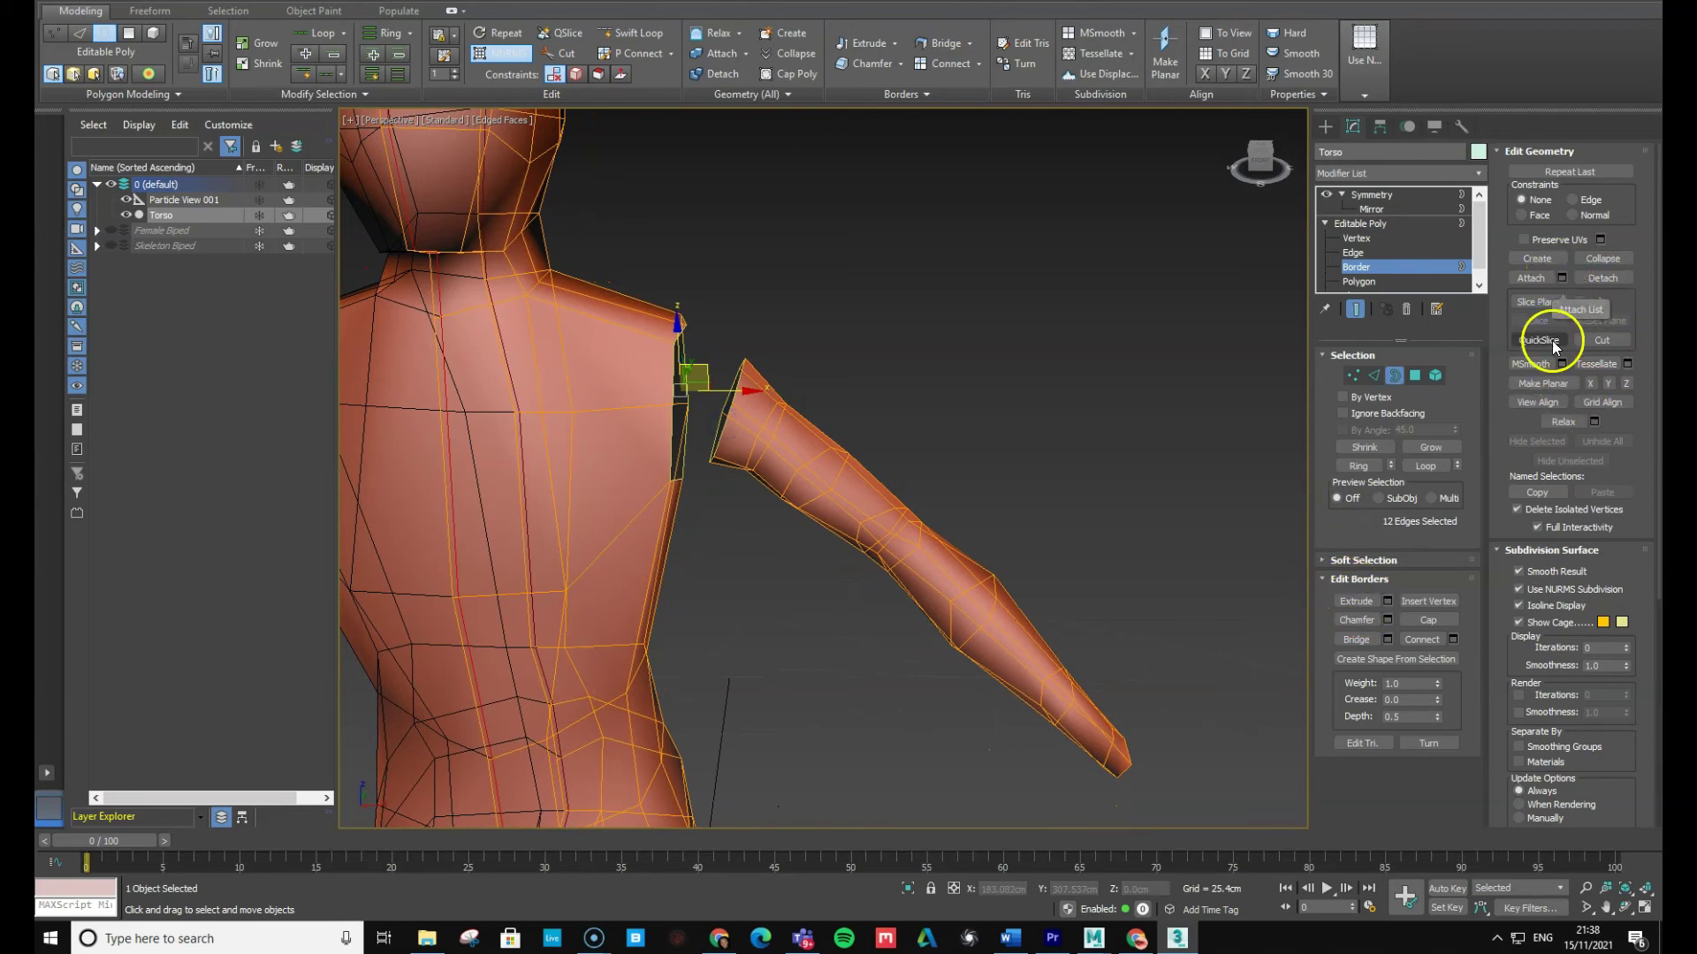
click(1359, 640)
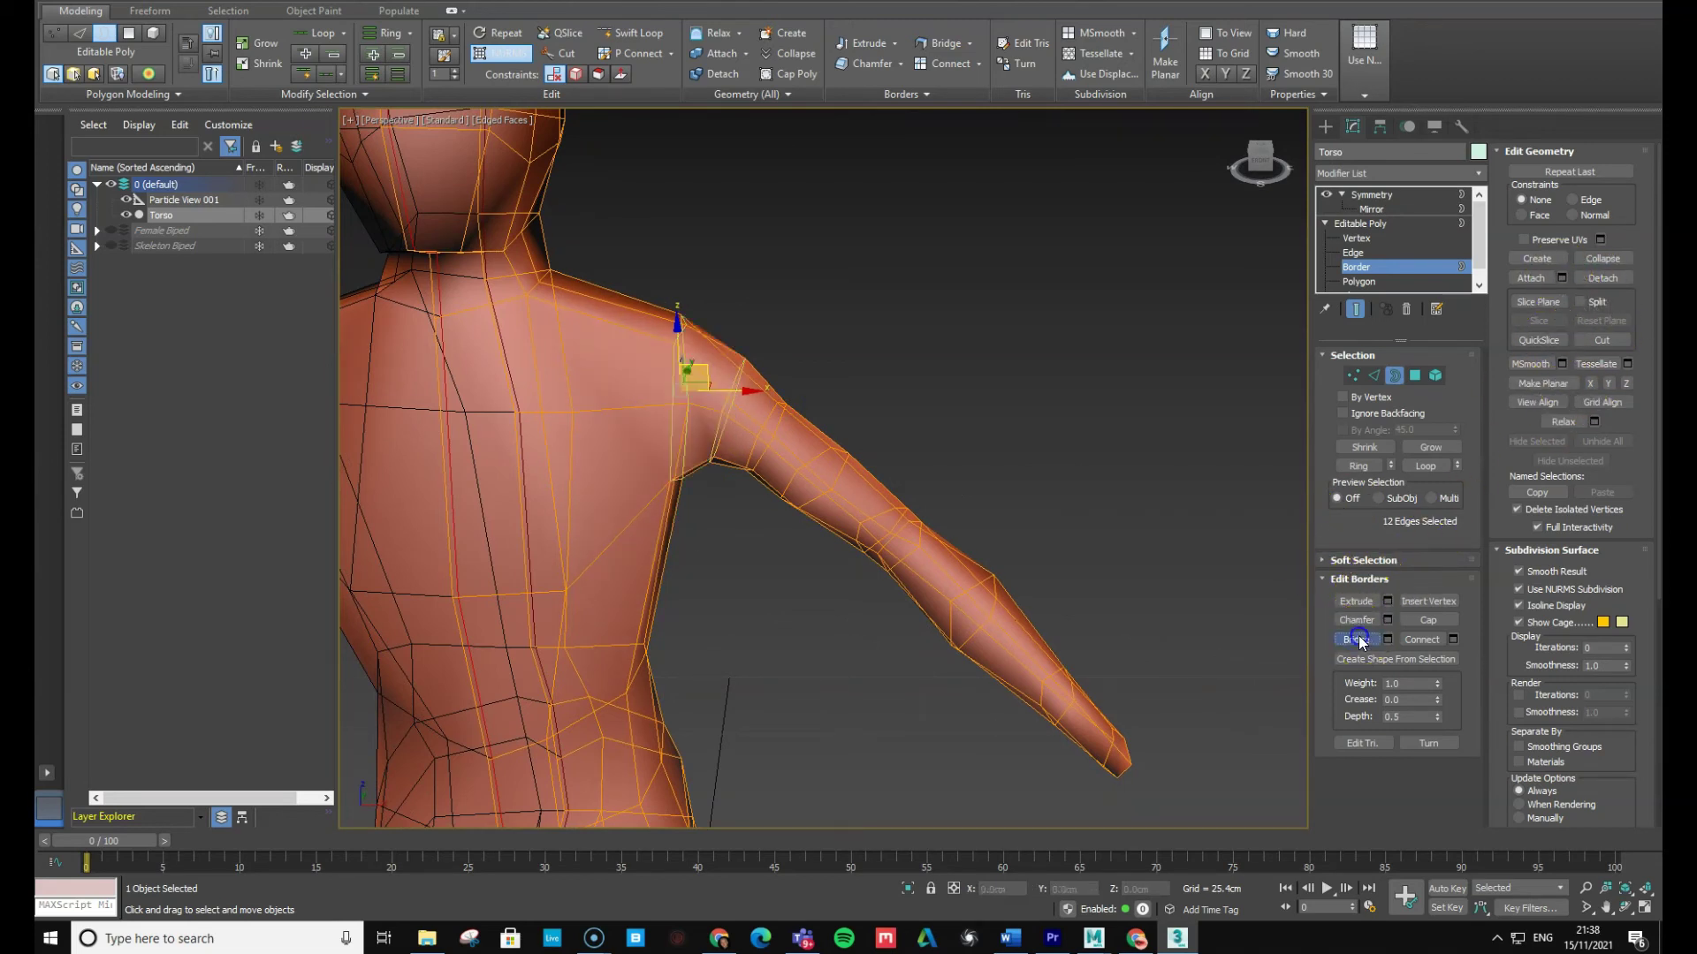
alt+middle_drag(969, 553, 831, 546)
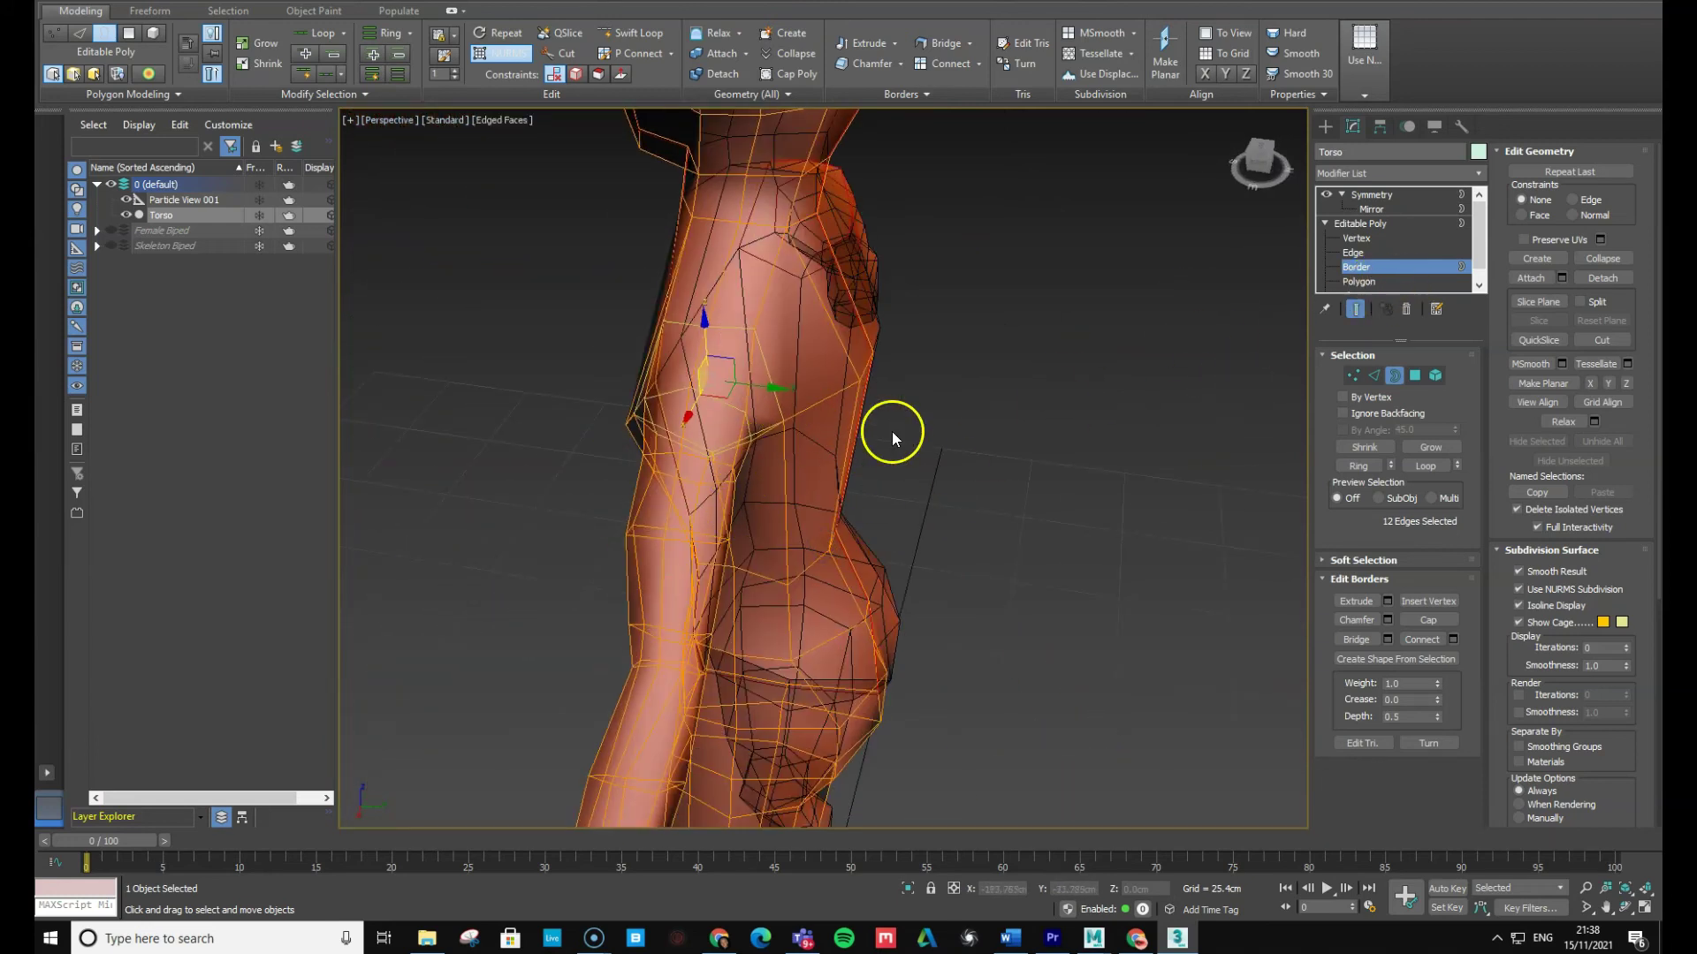
alt+middle_drag(784, 485, 1028, 521)
alt+middle_drag(1070, 351, 1012, 489)
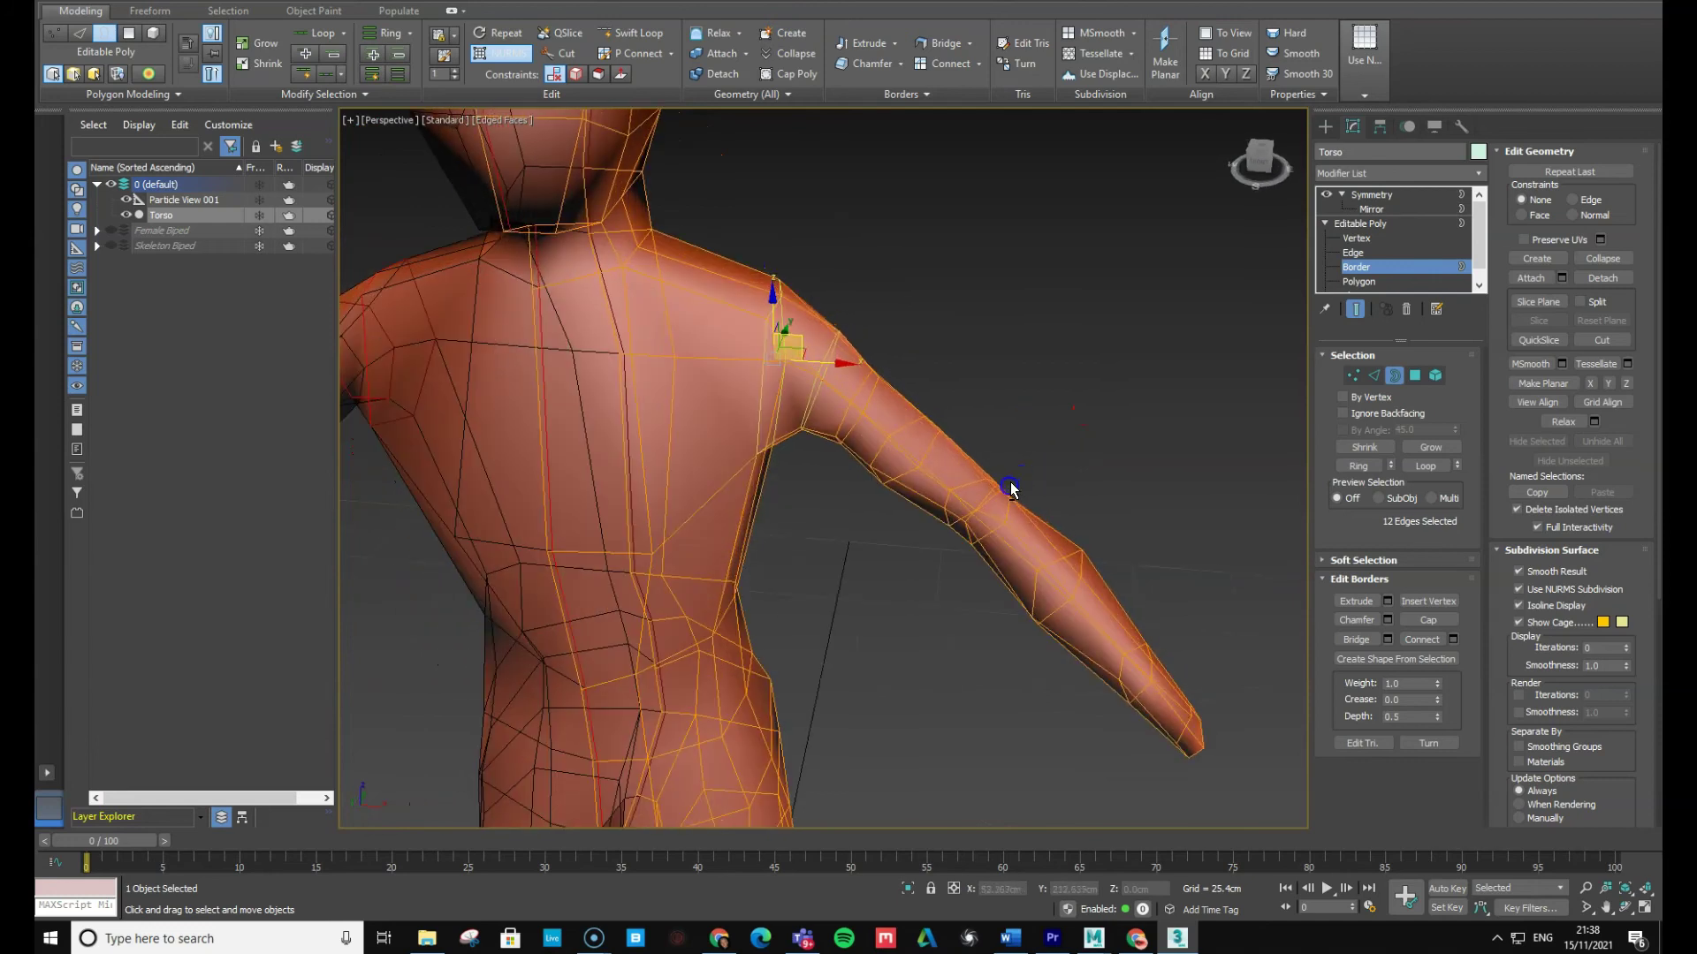
Increase the NURMS iterations on the torso's Editable Poly and return to the Symmetry modifier level
click(1369, 194)
click(1373, 224)
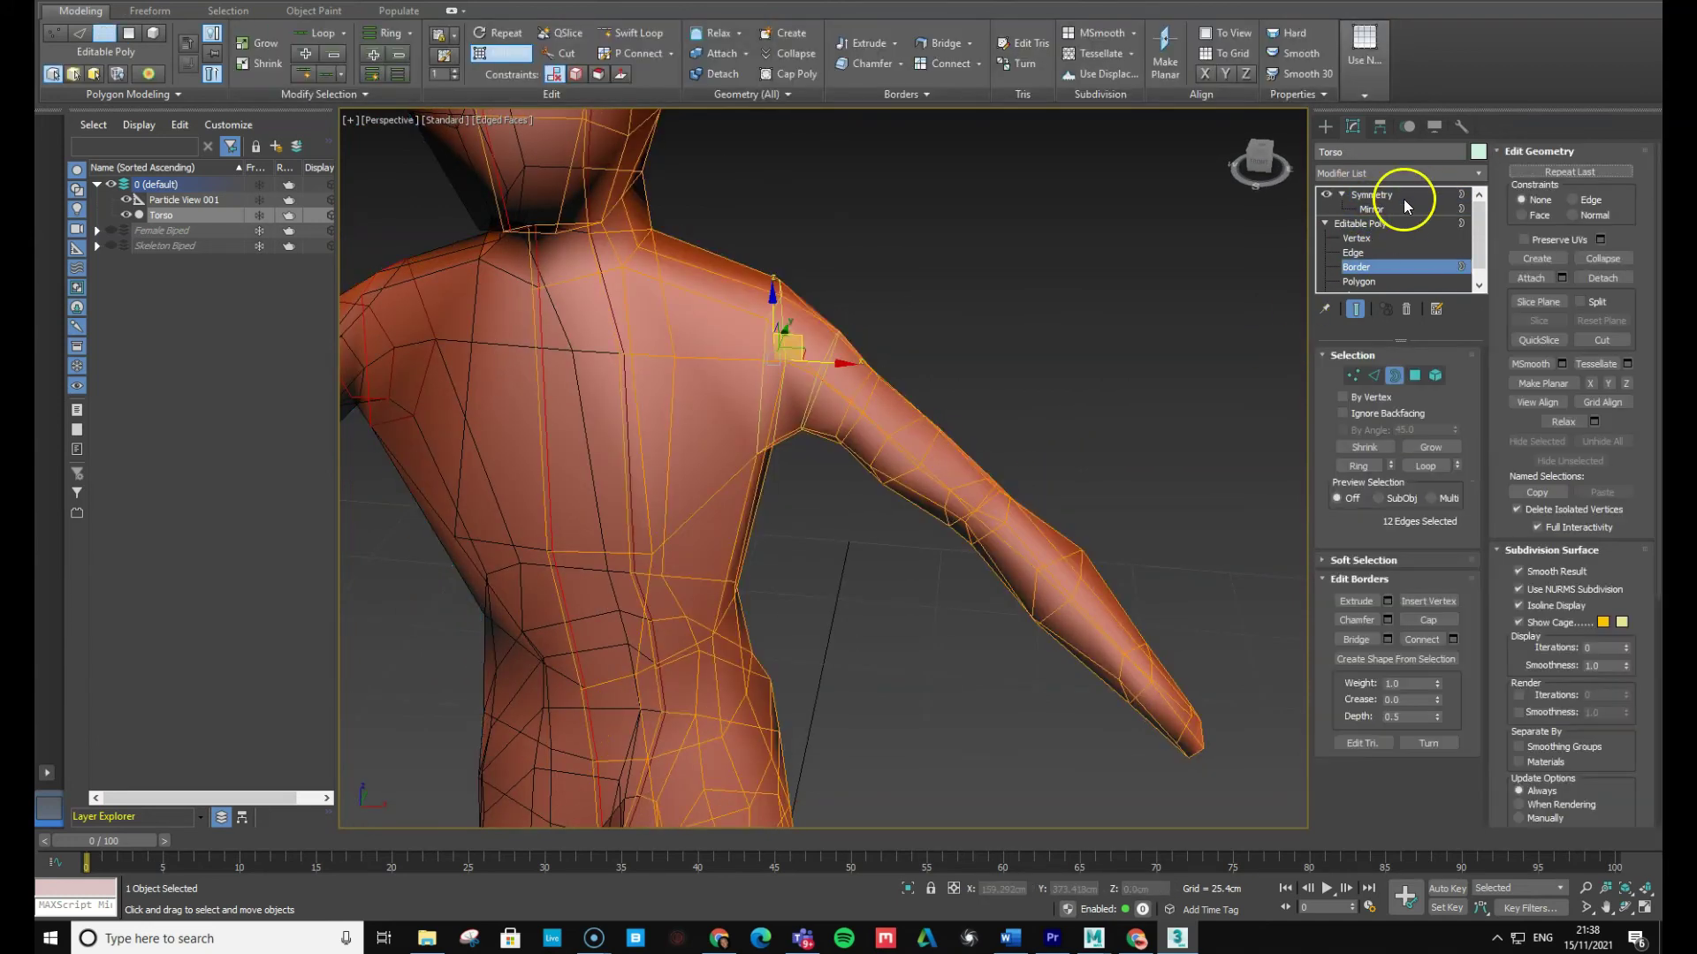
click(1368, 225)
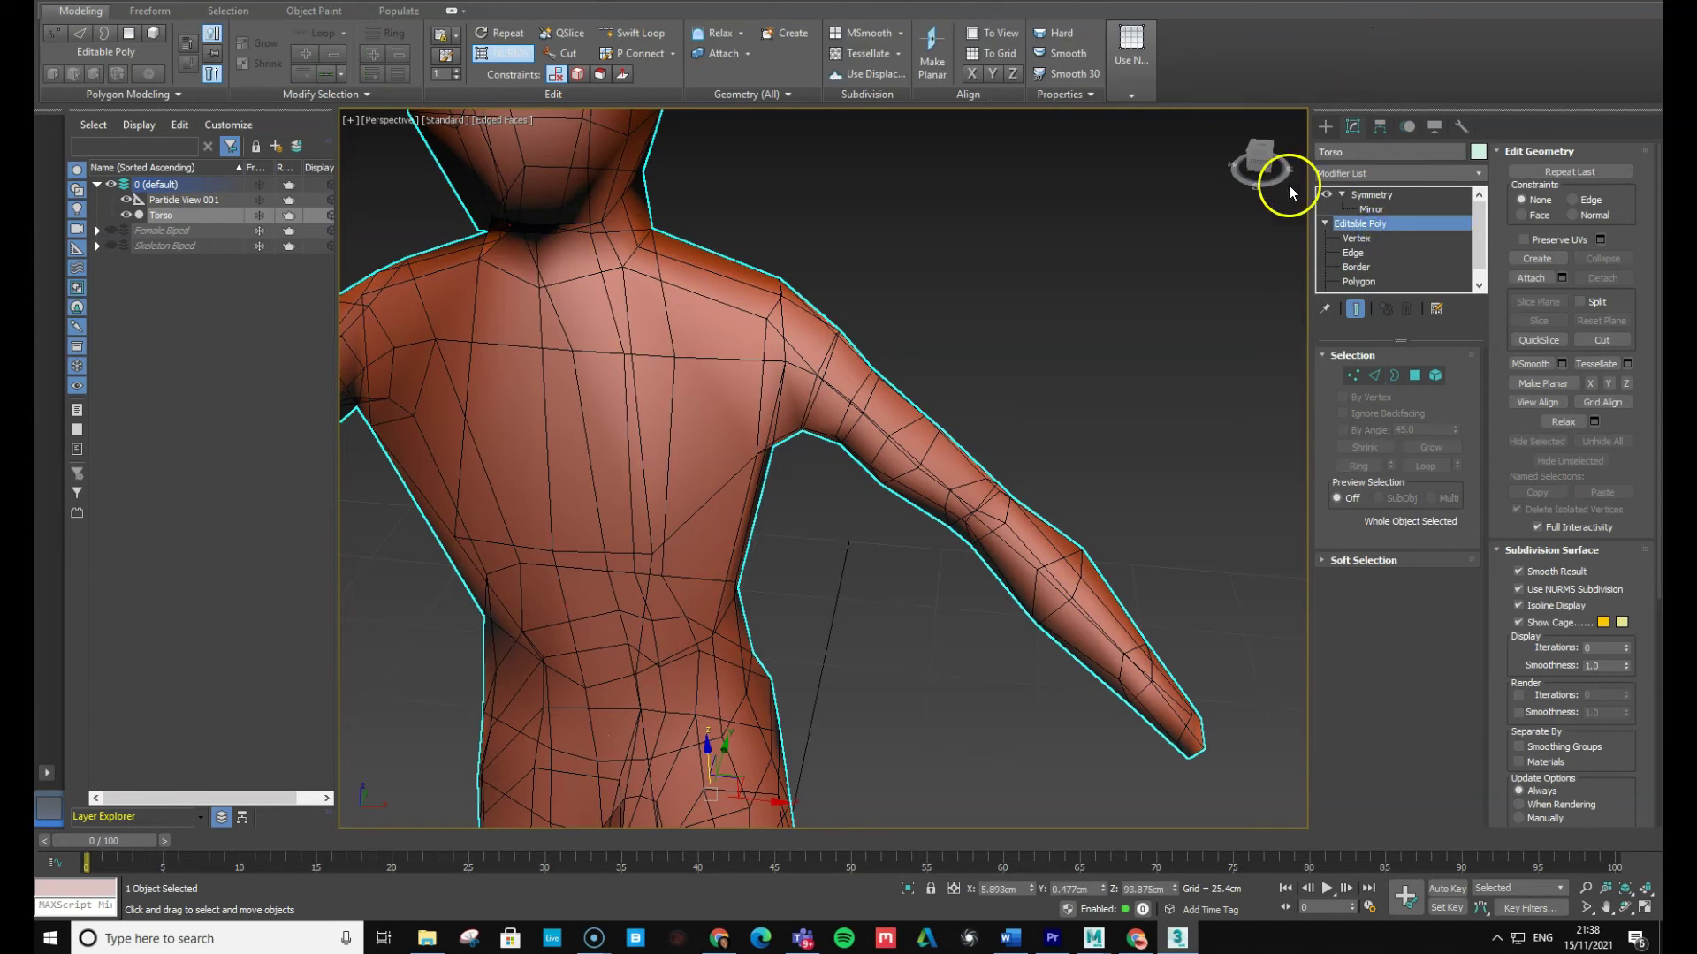
click(1131, 94)
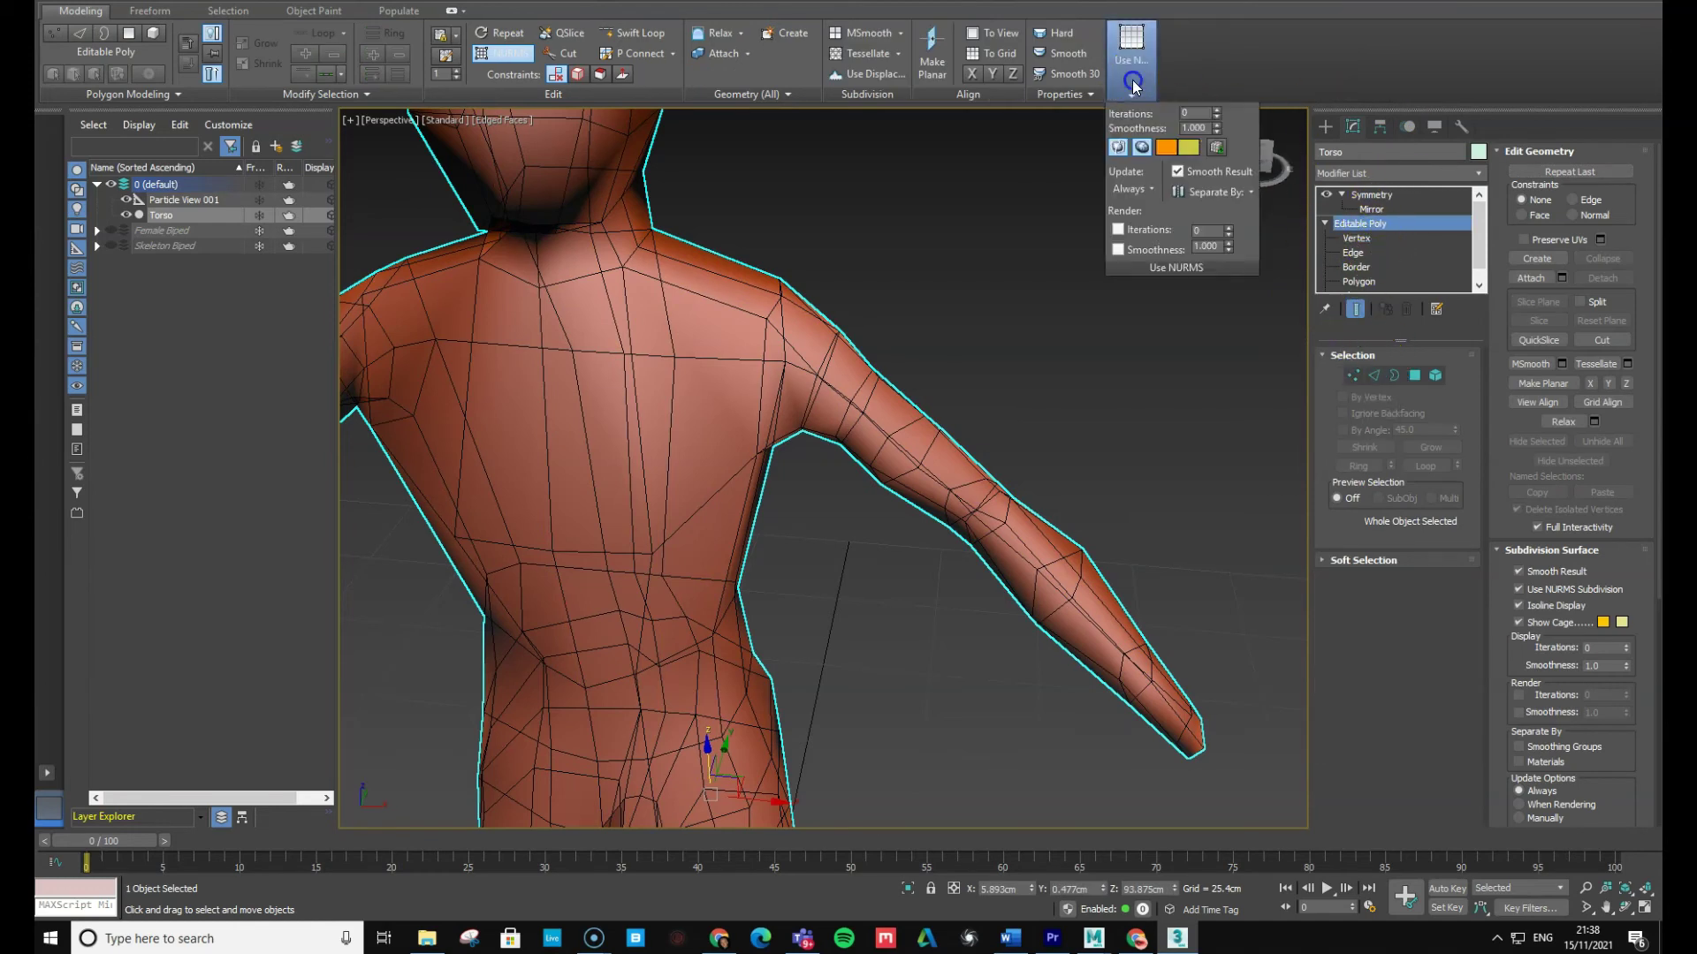
click(1216, 109)
click(1367, 195)
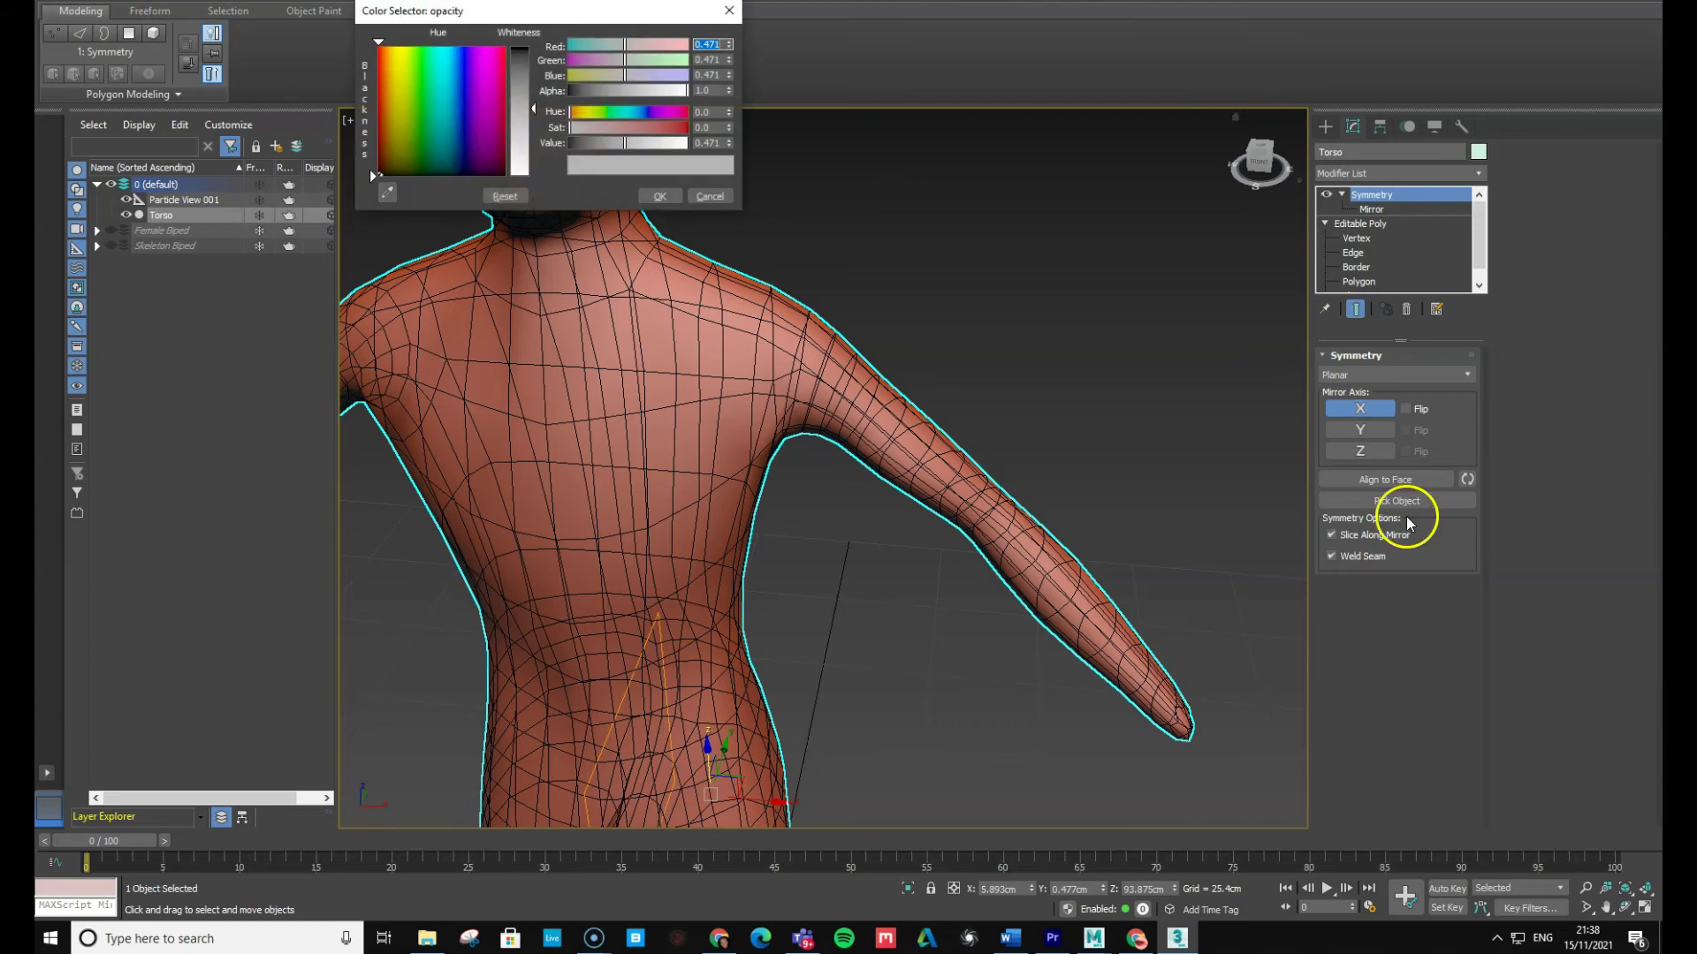
Set the opacity colour to full white with a value of 1.0 and view the whole figure
drag(525, 156, 522, 177)
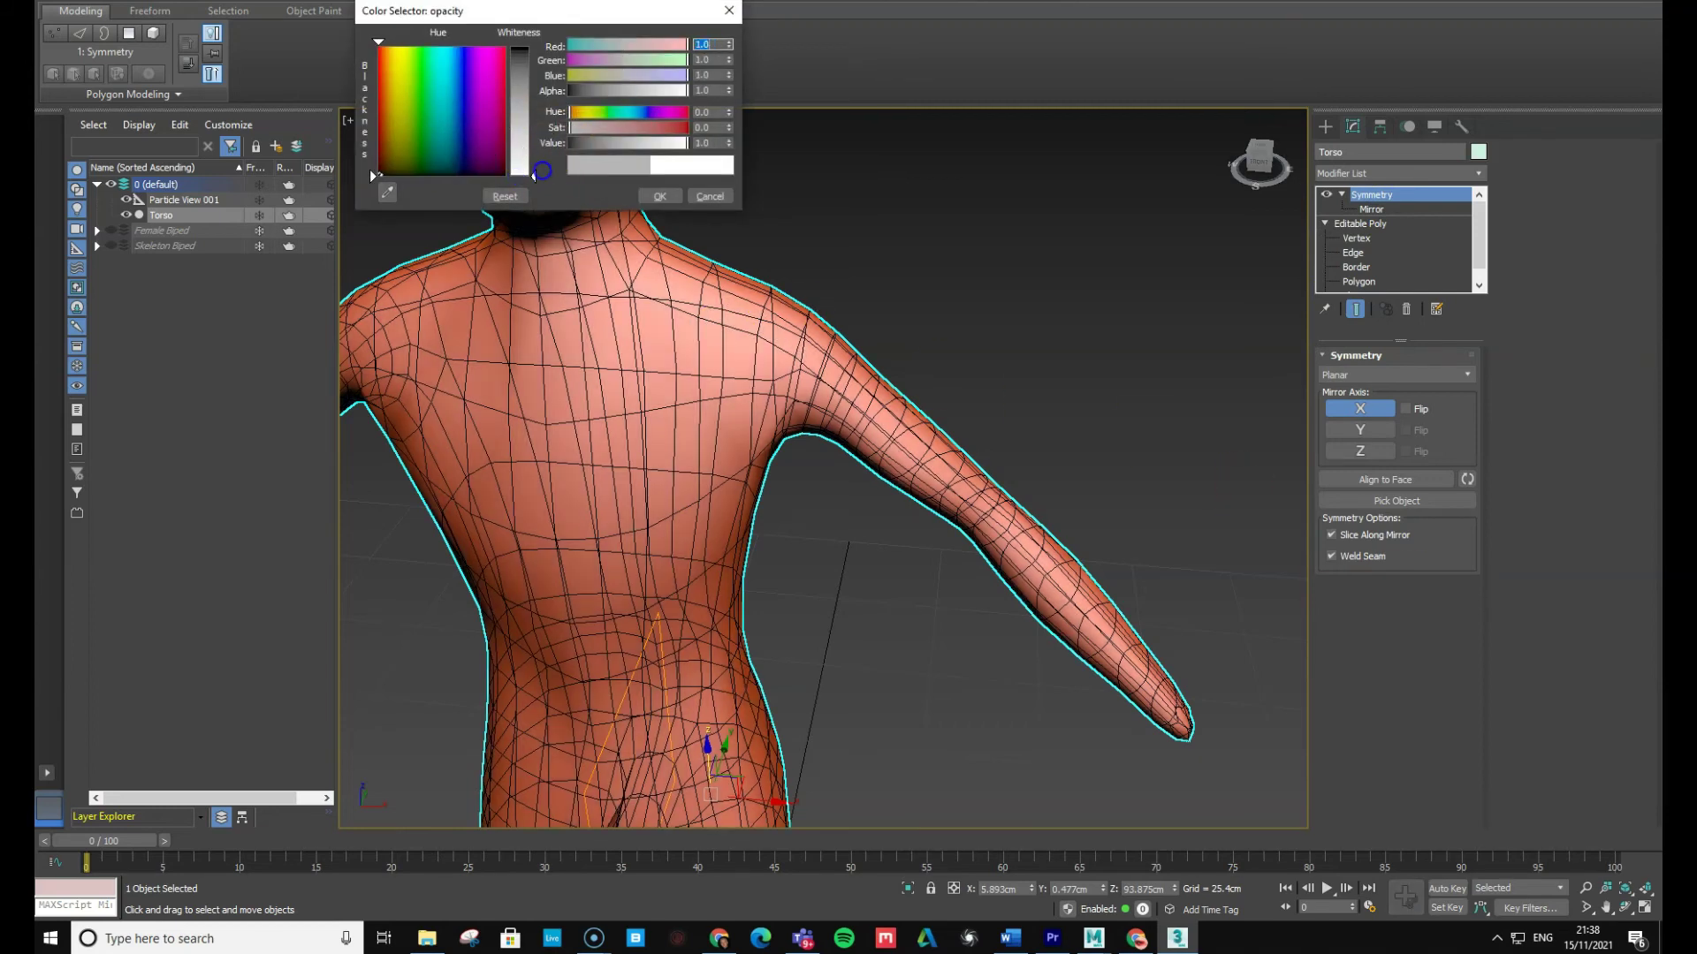
click(659, 196)
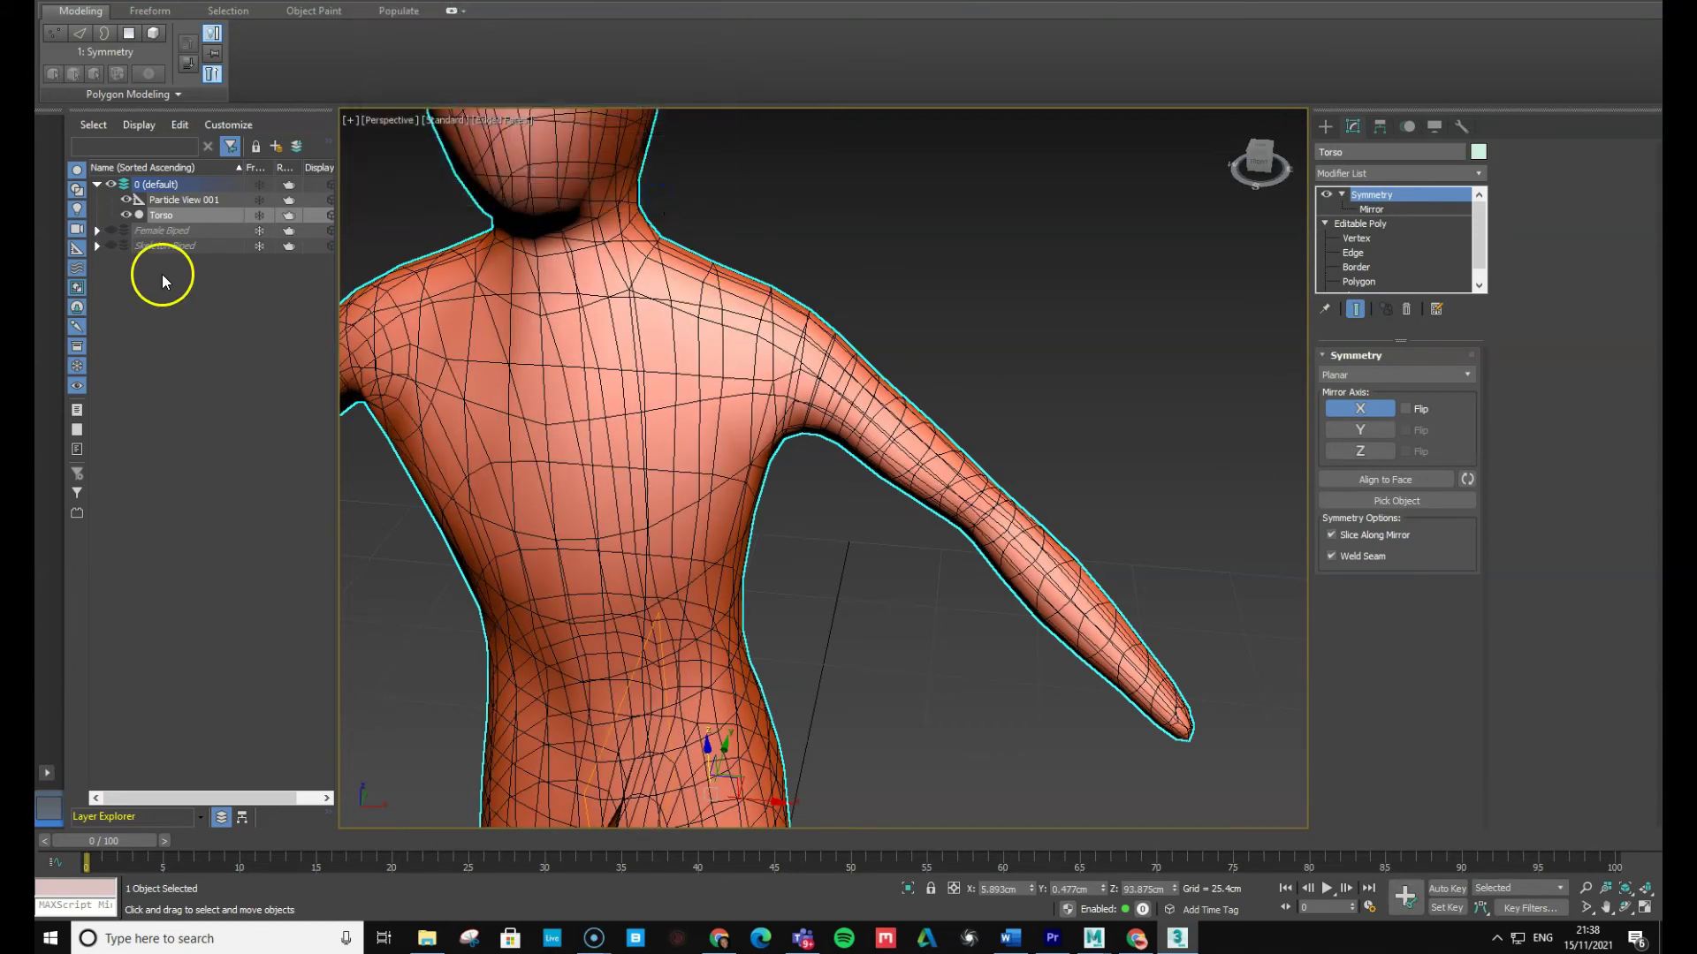
alt+middle_drag(632, 462, 638, 464)
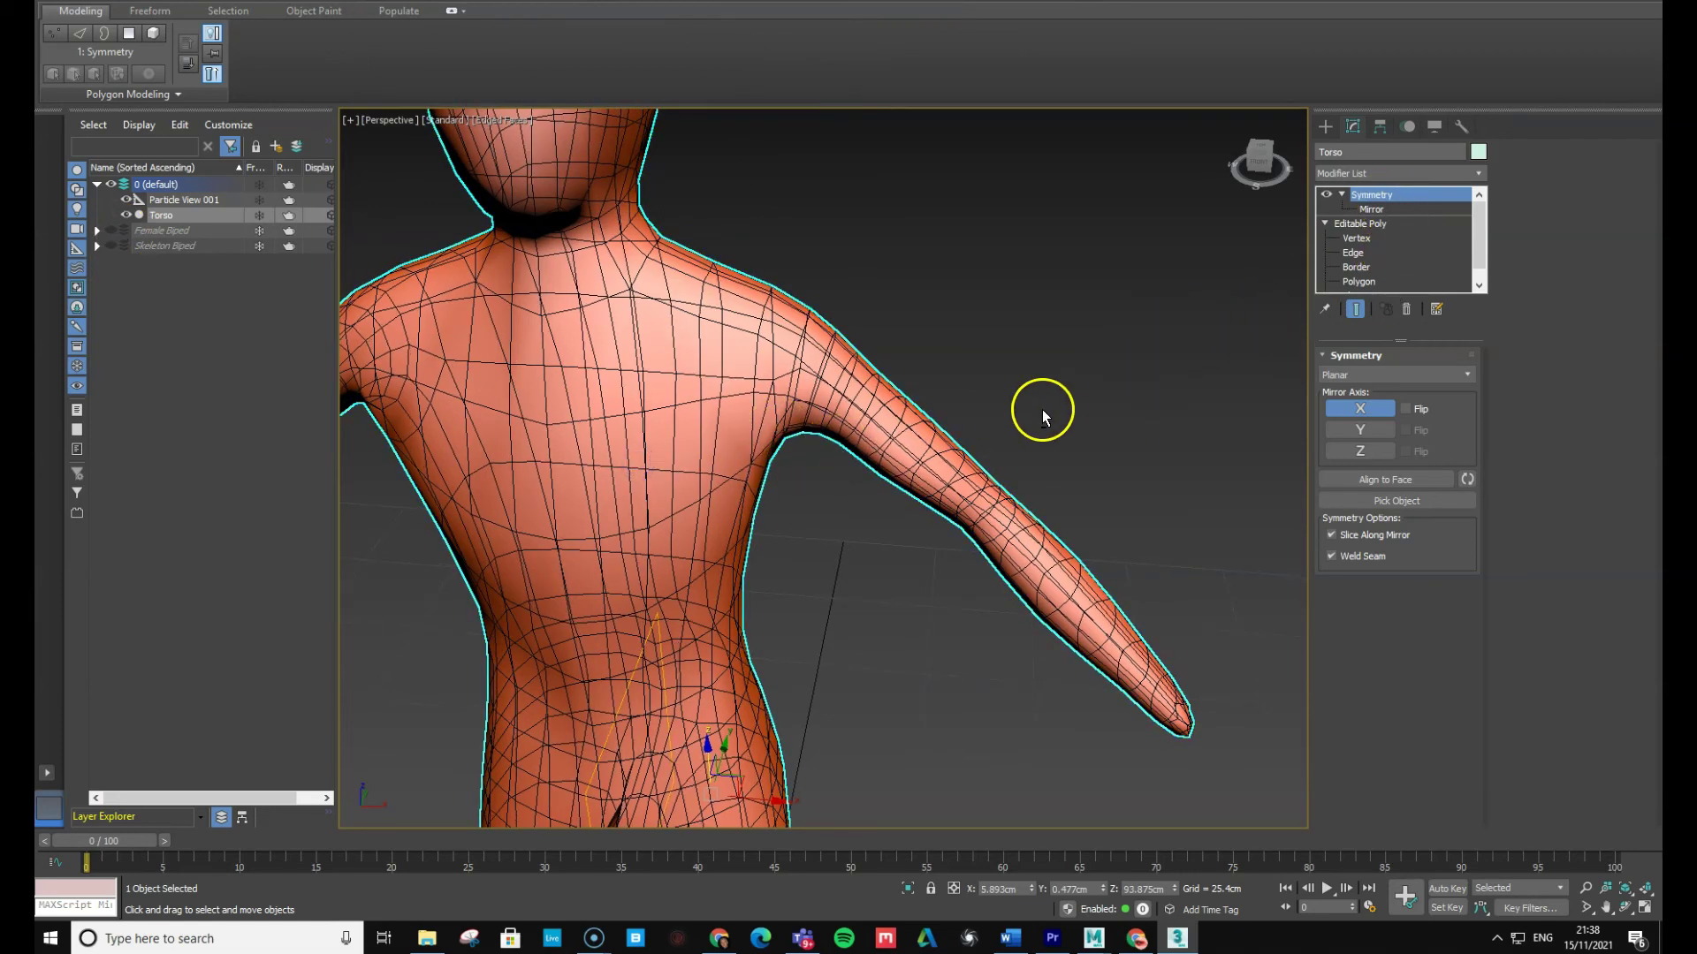
scroll(808, 517, down, 10)
scroll(821, 521, up, 6)
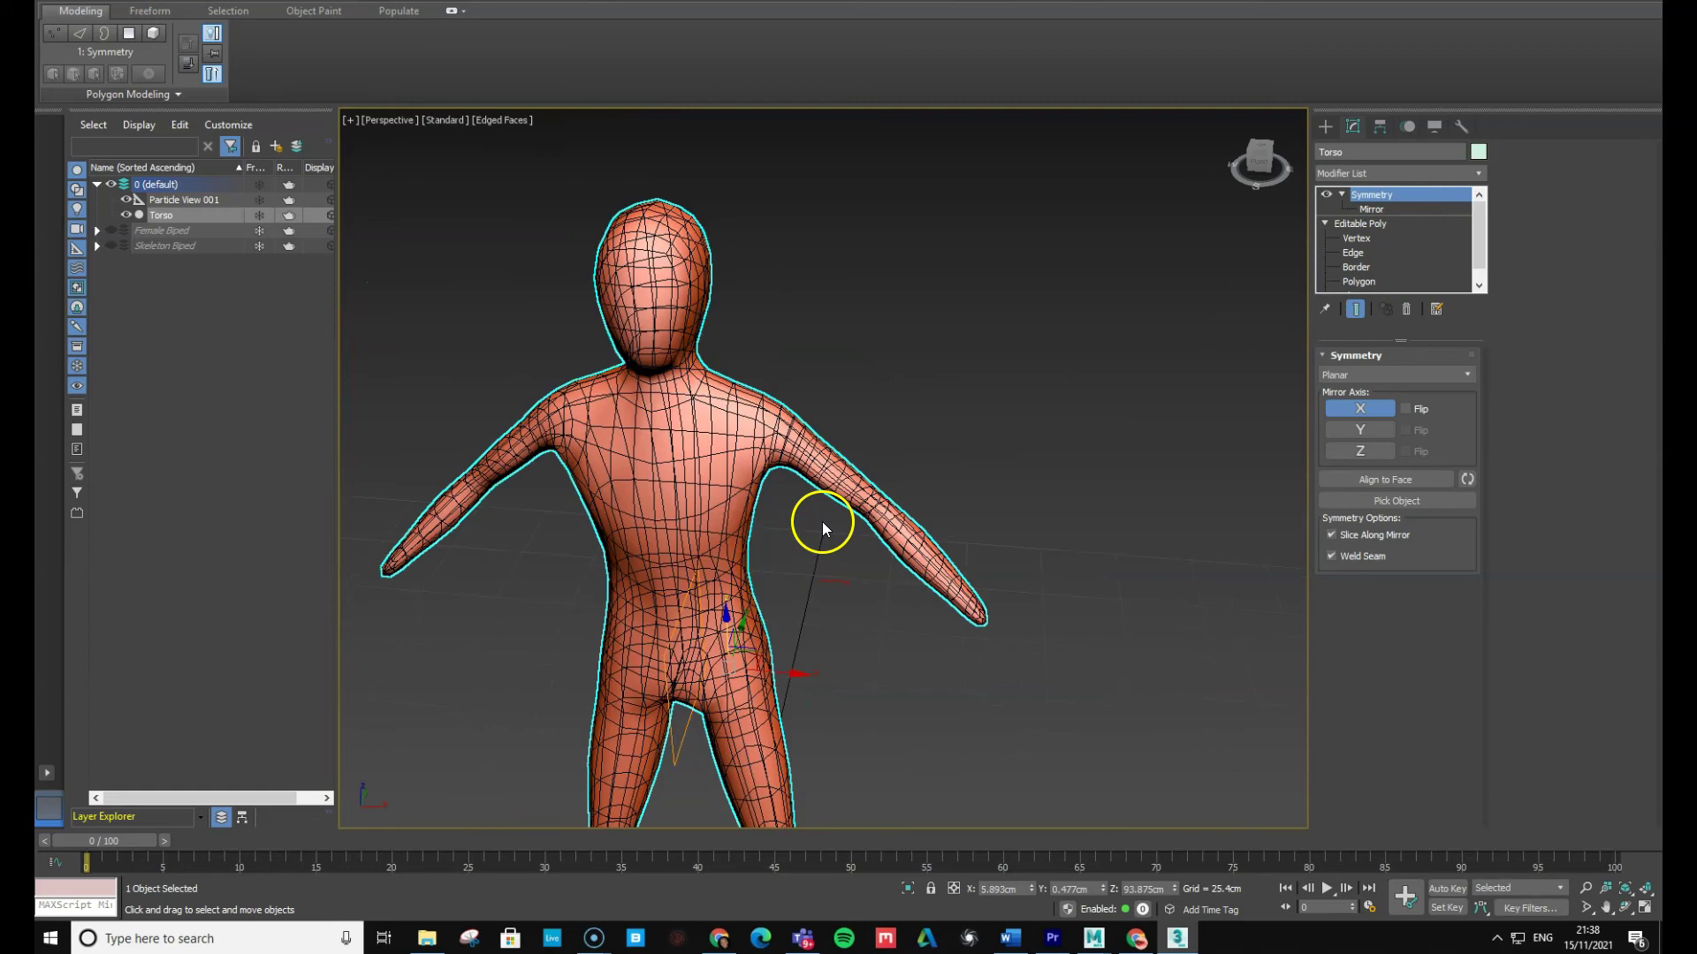
Examine the smoothed figure's joined arms, shoulders and torso from the front and back
alt+middle_drag(1007, 435, 884, 299)
alt+middle_drag(1036, 446, 1023, 352)
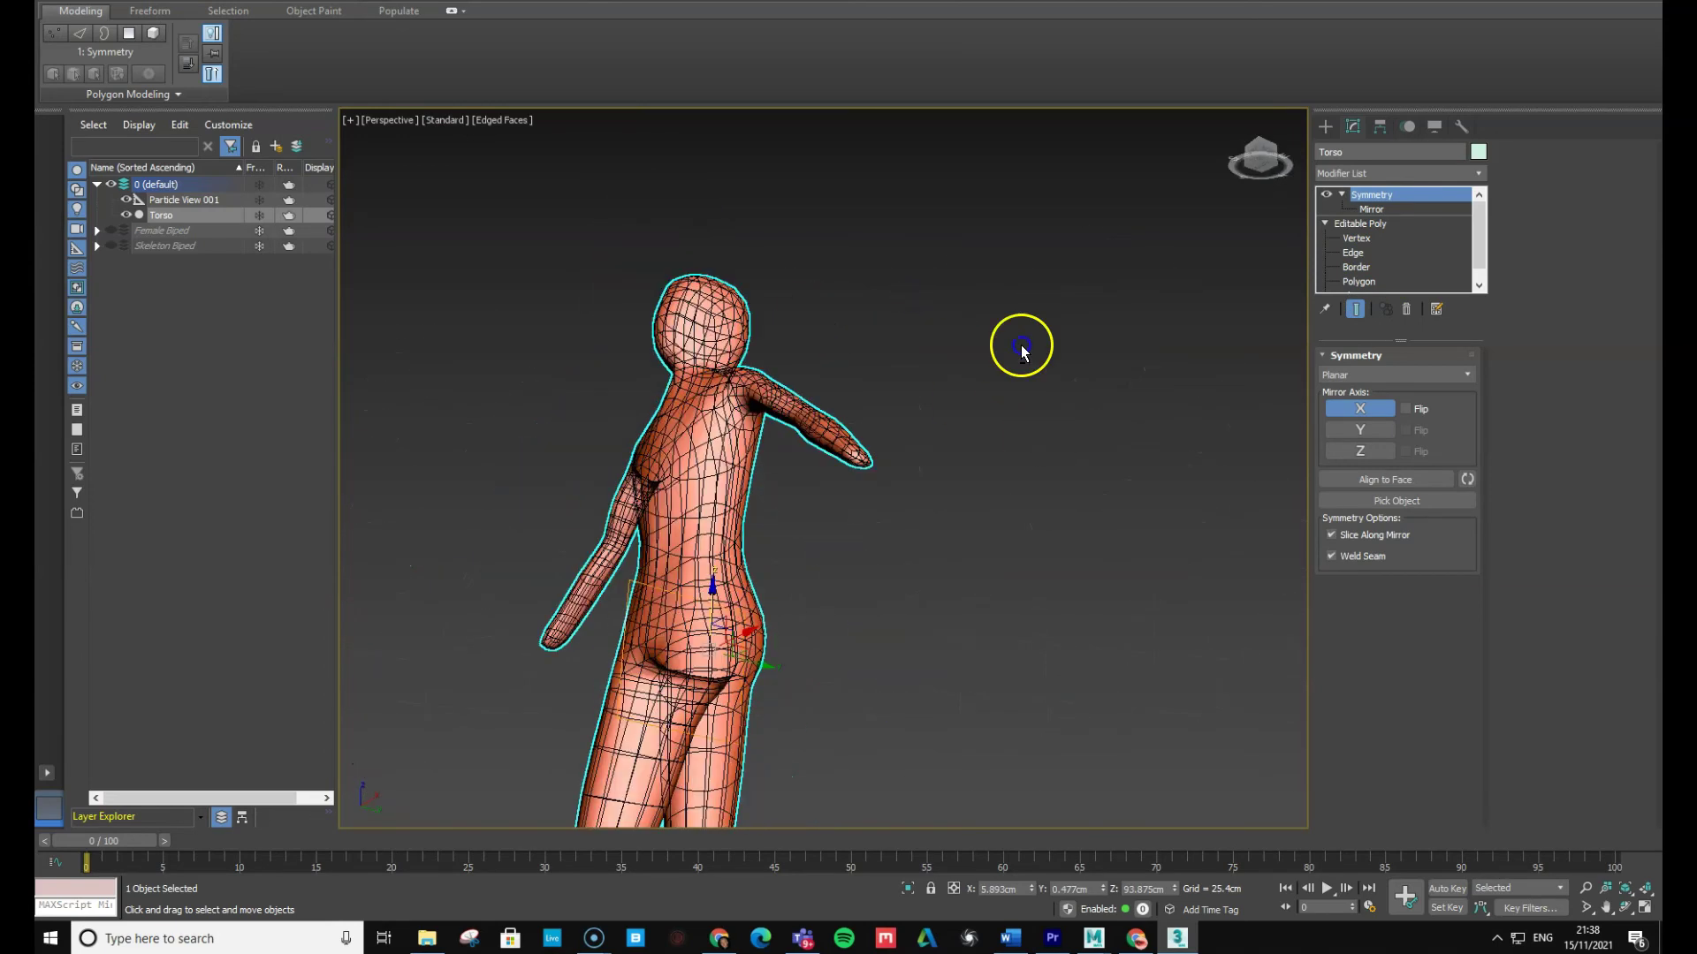
alt+middle_drag(831, 631, 942, 707)
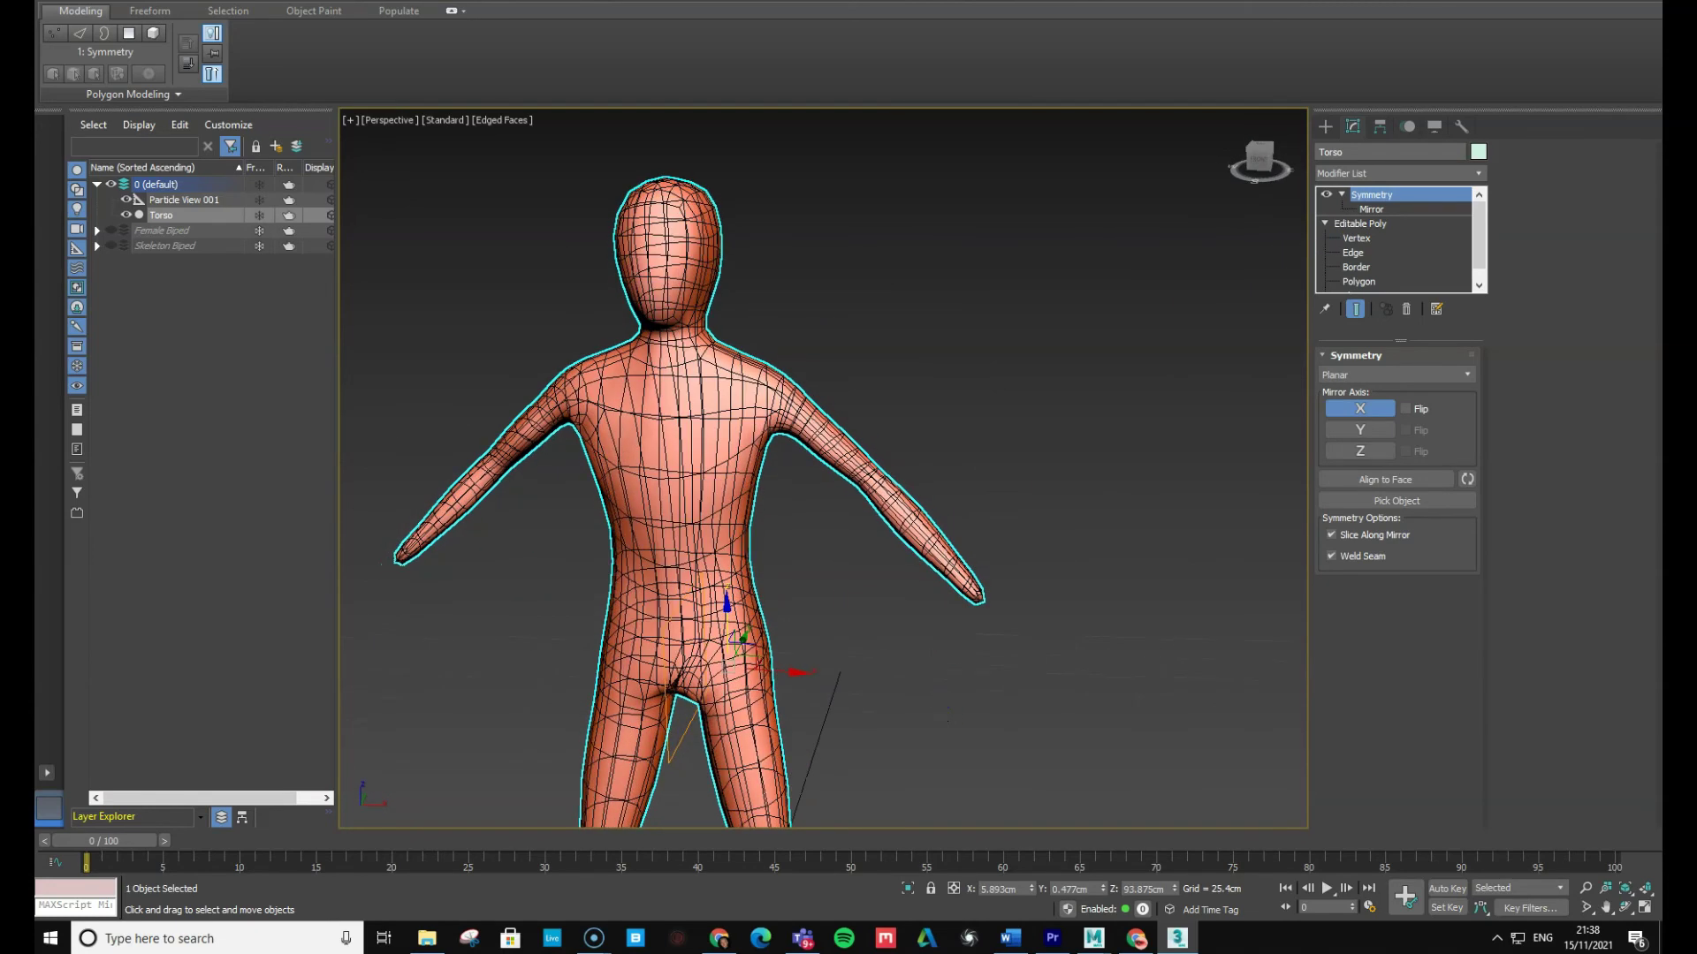
click(1077, 314)
click(706, 451)
alt+middle_drag(1016, 352, 948, 372)
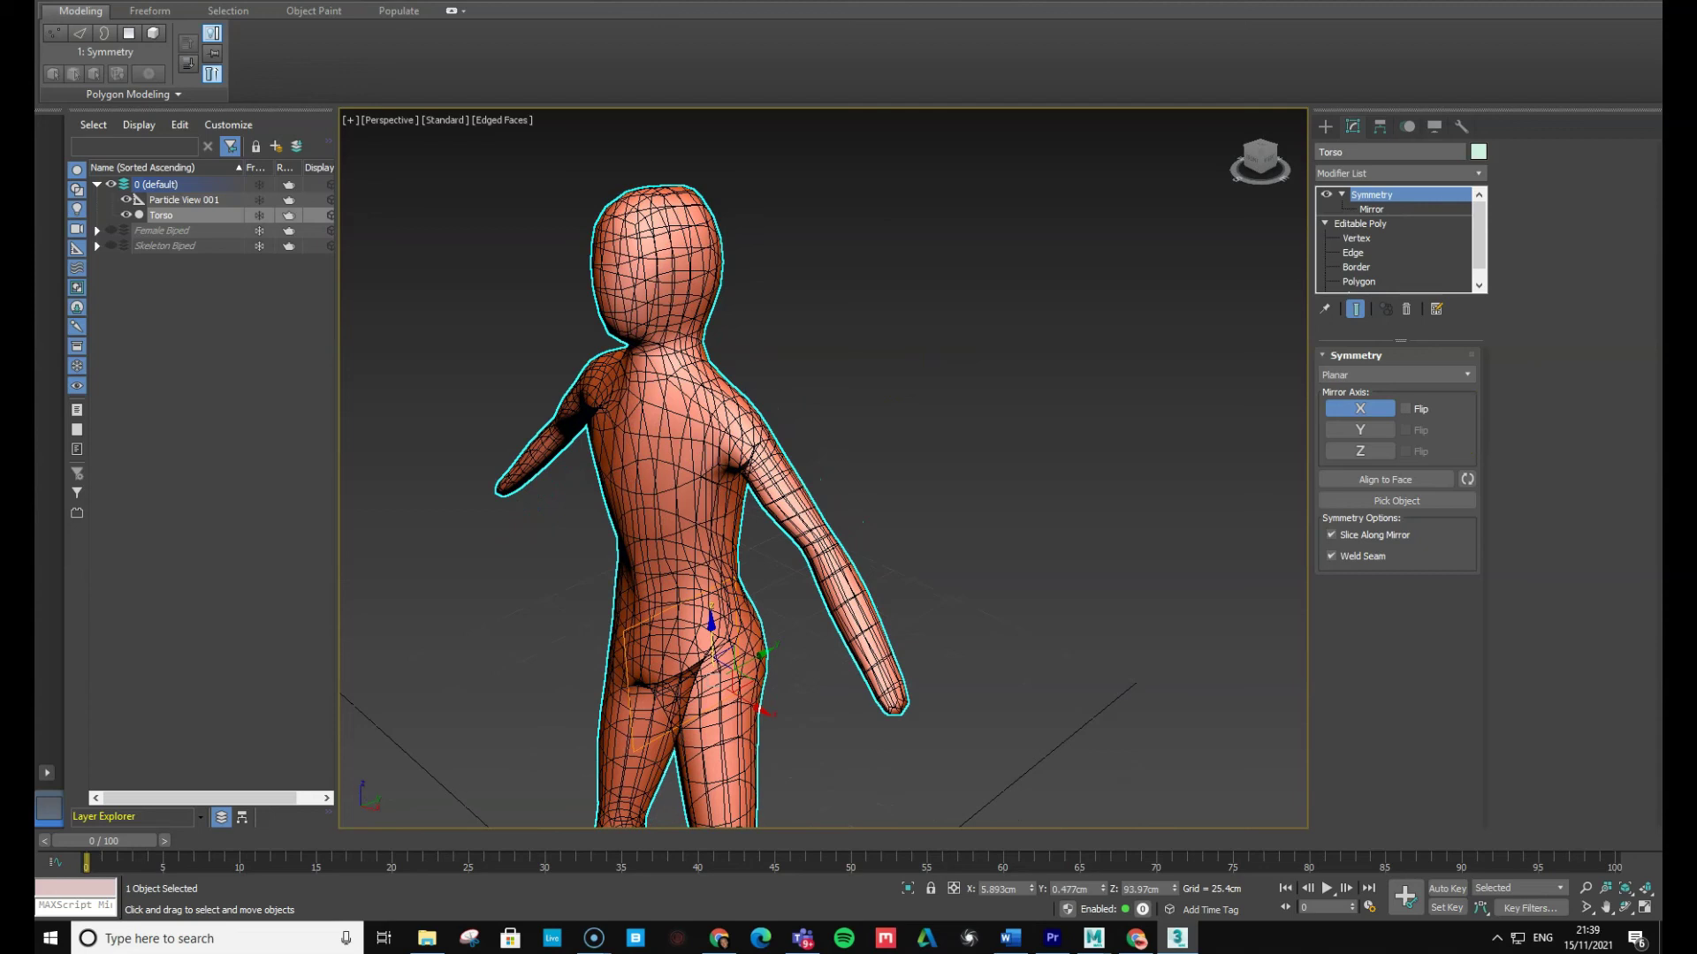
Apply the opacity colour with a value of 1.0 and deselect the torso
click(516, 173)
click(661, 197)
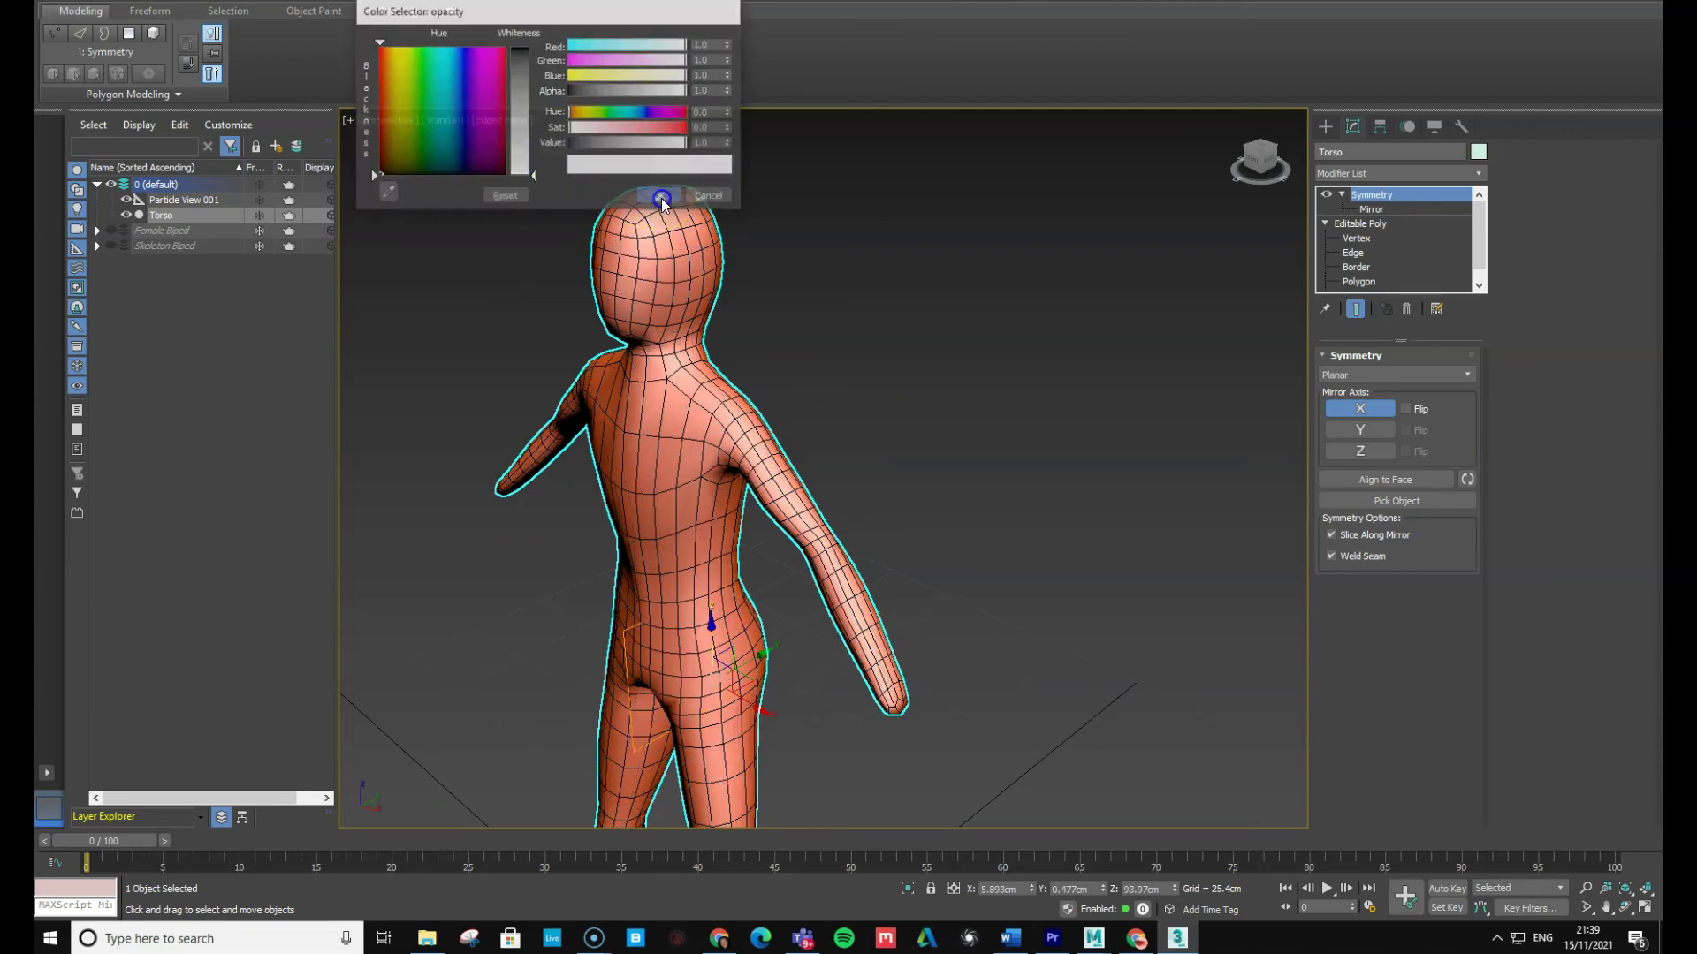
click(1102, 368)
Inspect the unselected figure's back, shoulders and arms from several sides and close up
alt+middle_drag(1102, 368, 950, 391)
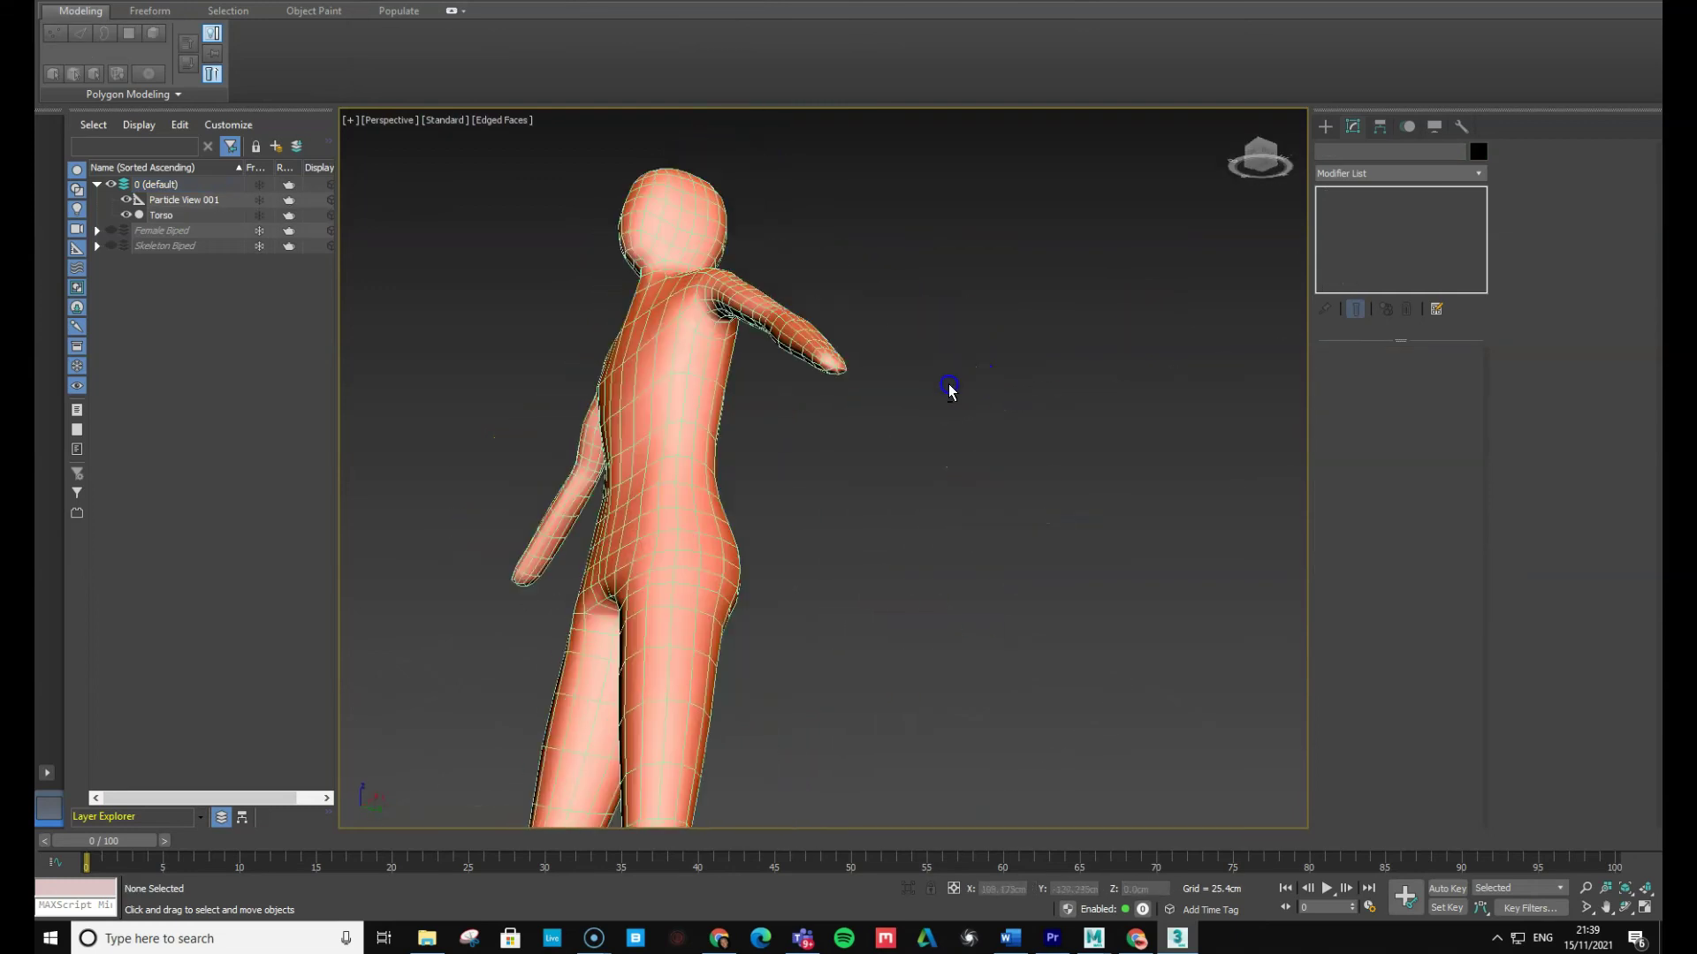
alt+middle_drag(989, 307, 836, 488)
scroll(848, 534, up, 5)
scroll(842, 531, down, 5)
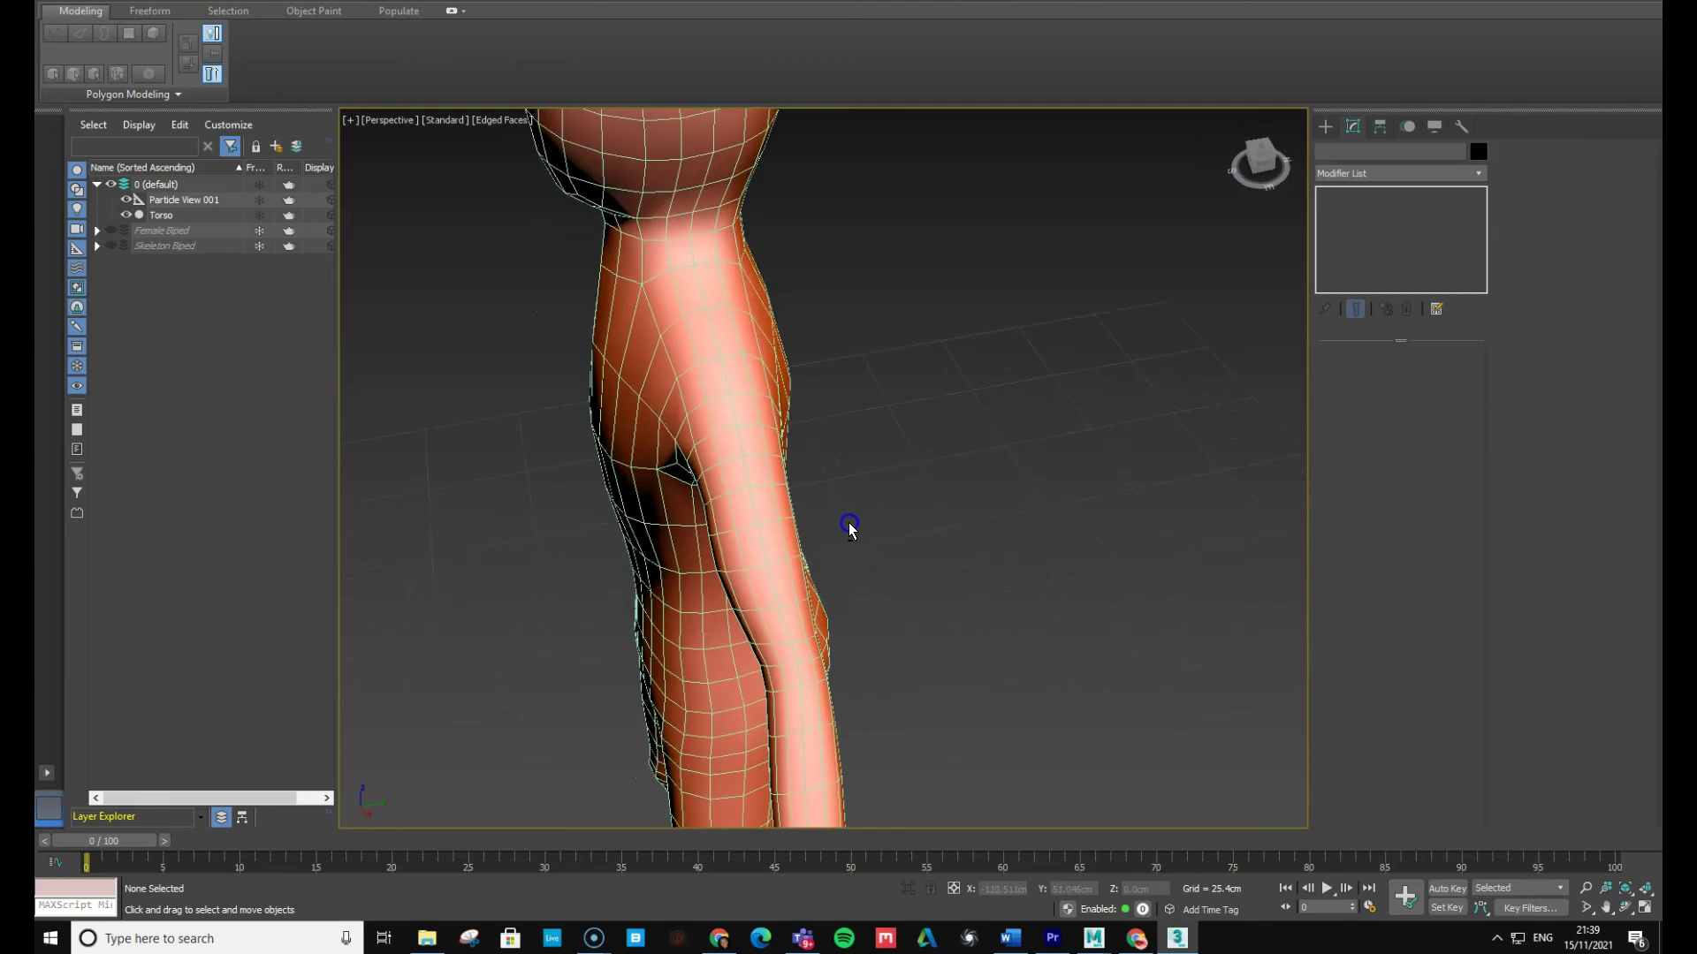
mouse_move(815, 513)
alt+middle_down()
mouse_move(809, 495)
mouse_move(838, 521)
alt+middle_up()
alt+middle_drag(817, 582, 919, 583)
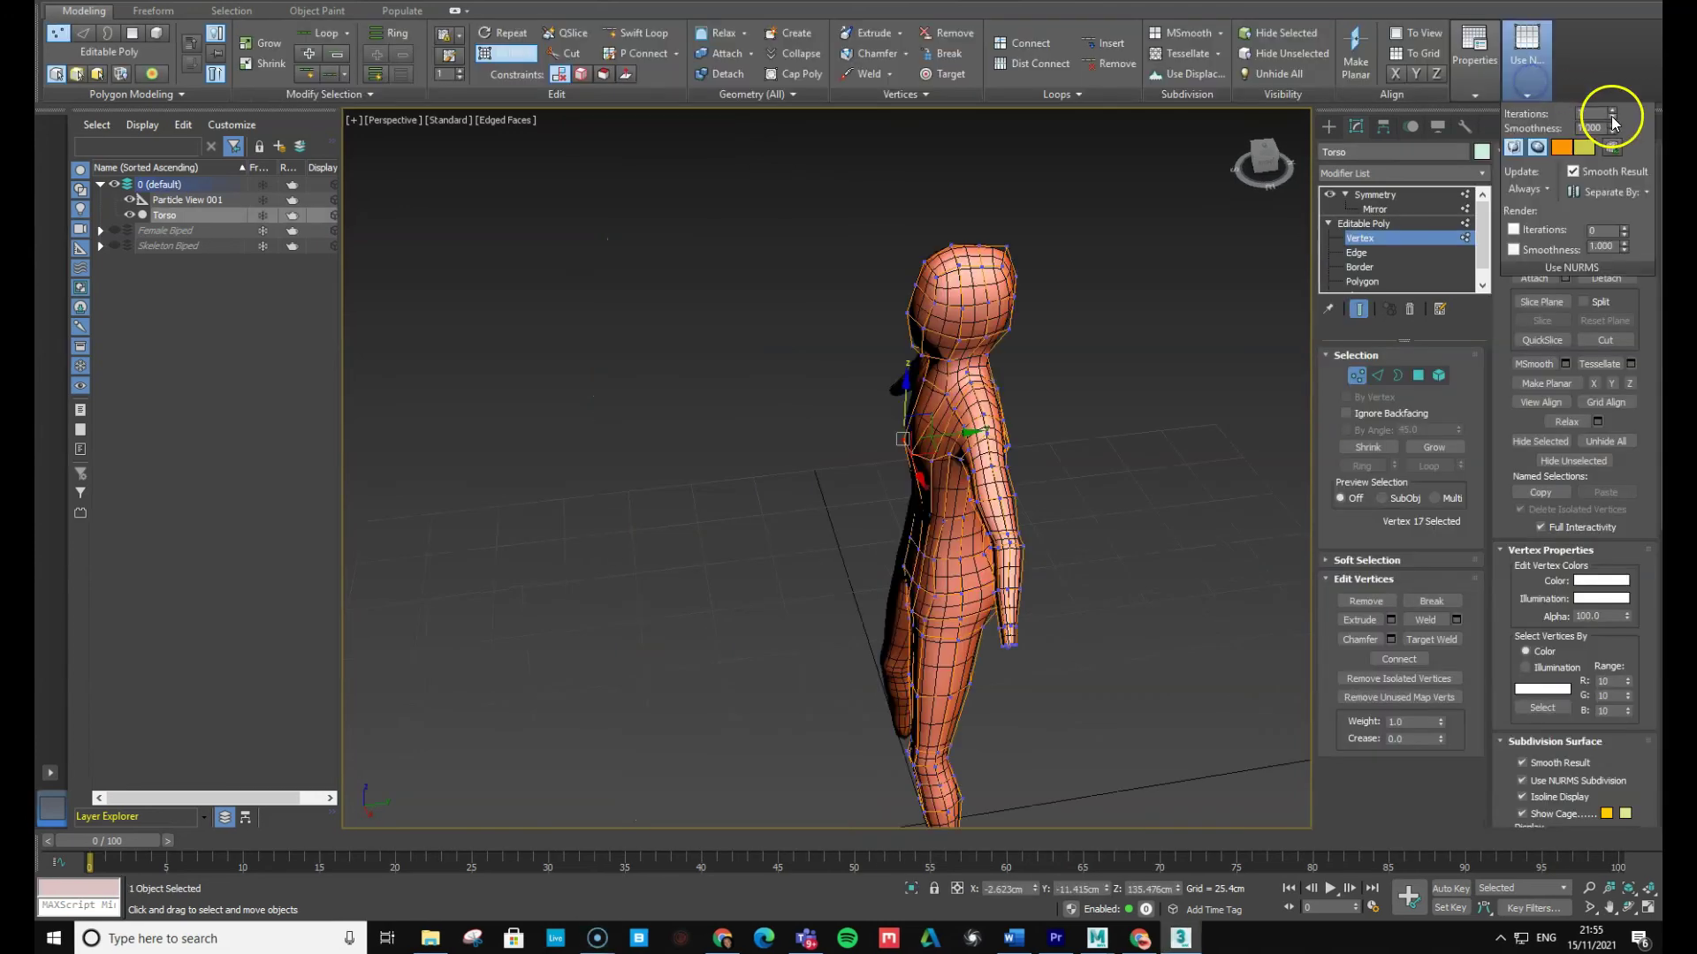
Lower the NURMS iterations on the torso and view the unsmoothed low-poly figure
click(1611, 111)
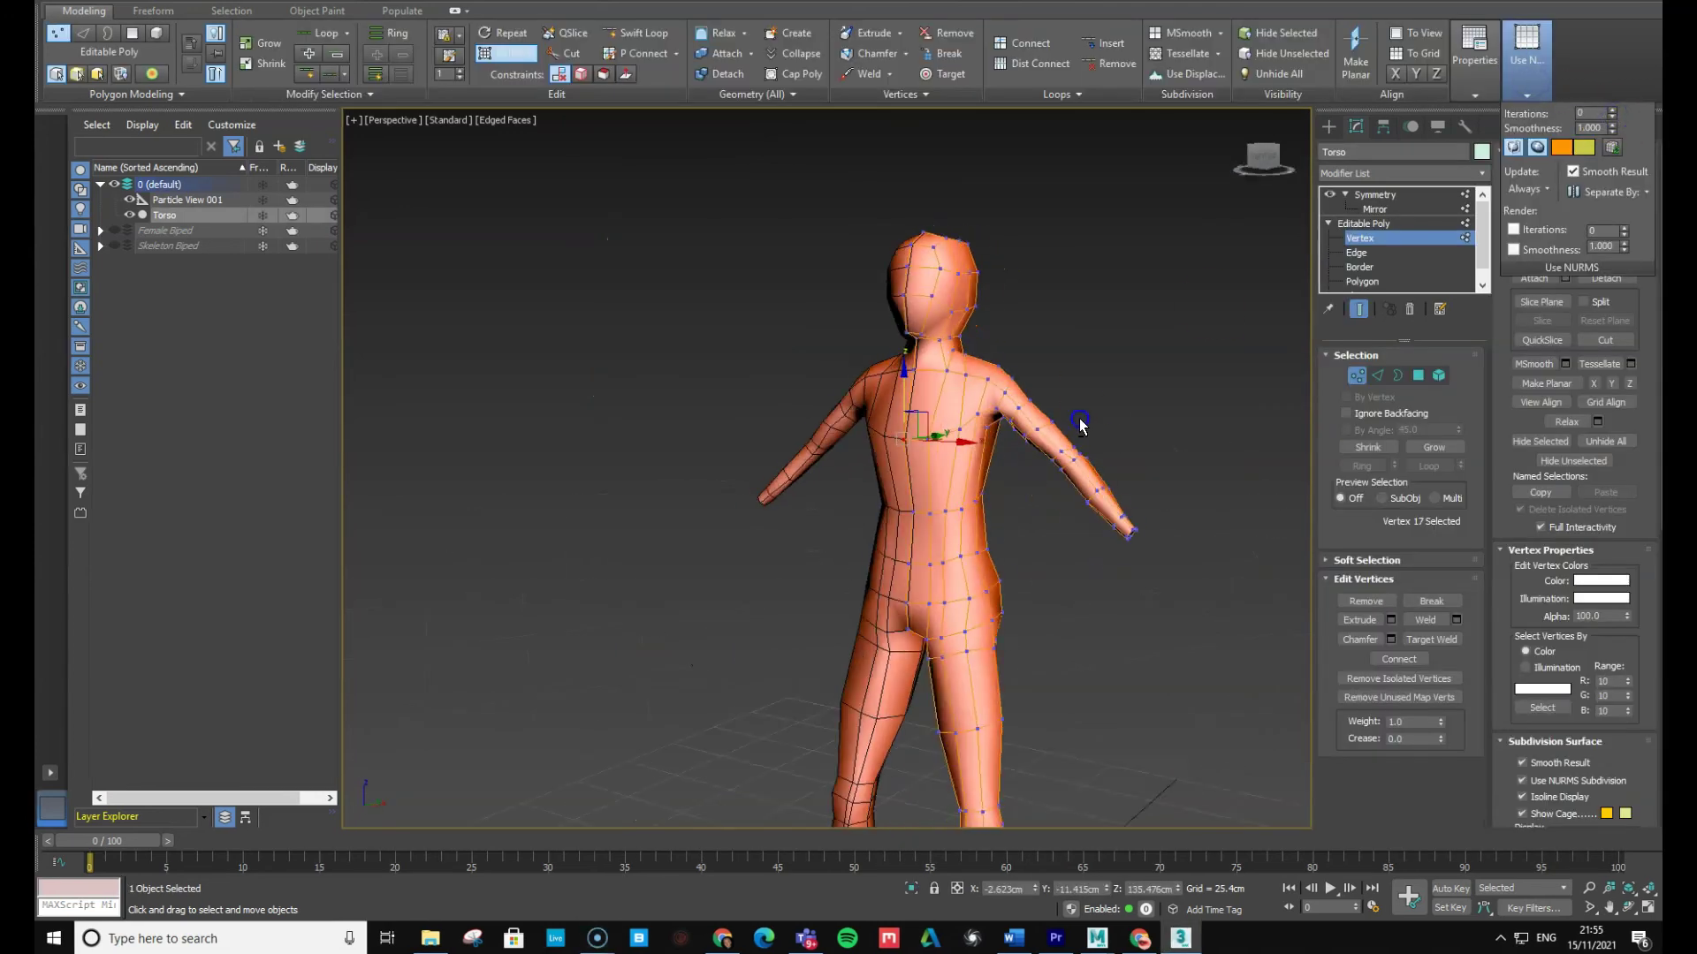
alt+middle_drag(1080, 424, 1128, 415)
alt+middle_drag(995, 541, 858, 453)
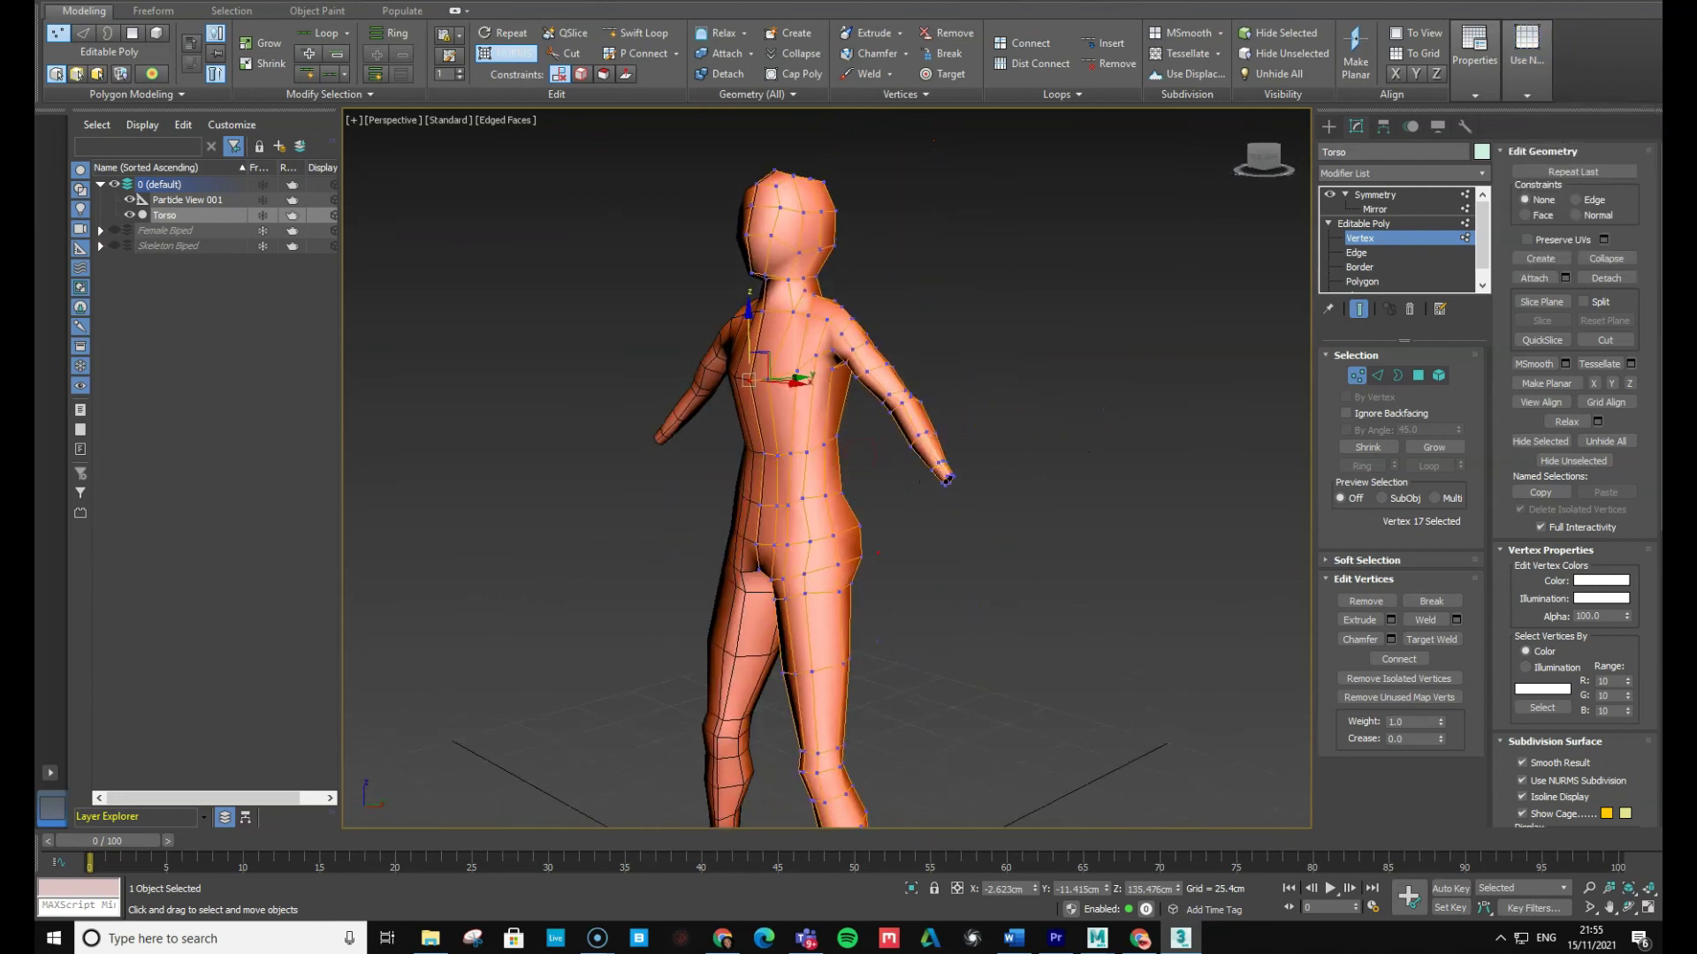
Set the torso's NURMS iterations to 1 and return to the Symmetry modifier level
click(1526, 62)
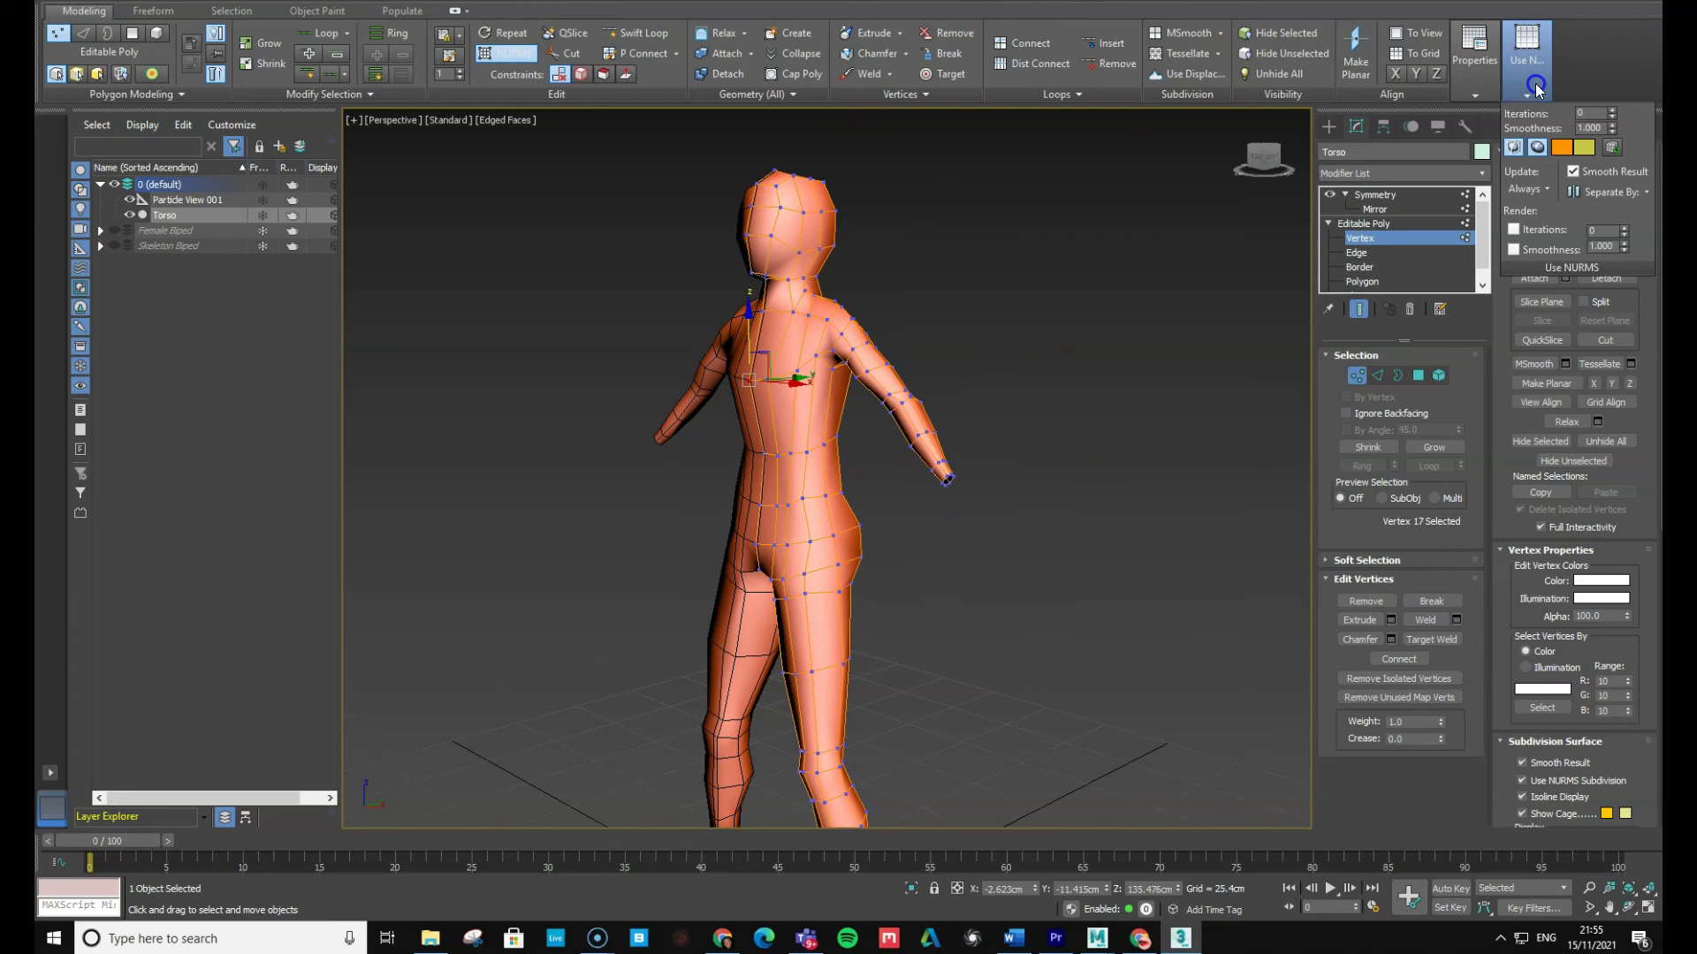
click(1614, 110)
click(1376, 195)
Examine the smoothed body from the front and side, checking the chest, shoulders, underarms and arms
alt+middle_drag(871, 481, 754, 507)
alt+middle_drag(810, 442, 1083, 439)
mouse_move(944, 446)
middle_down()
mouse_move(1057, 412)
mouse_move(965, 436)
middle_up()
alt+middle_drag(927, 556, 861, 565)
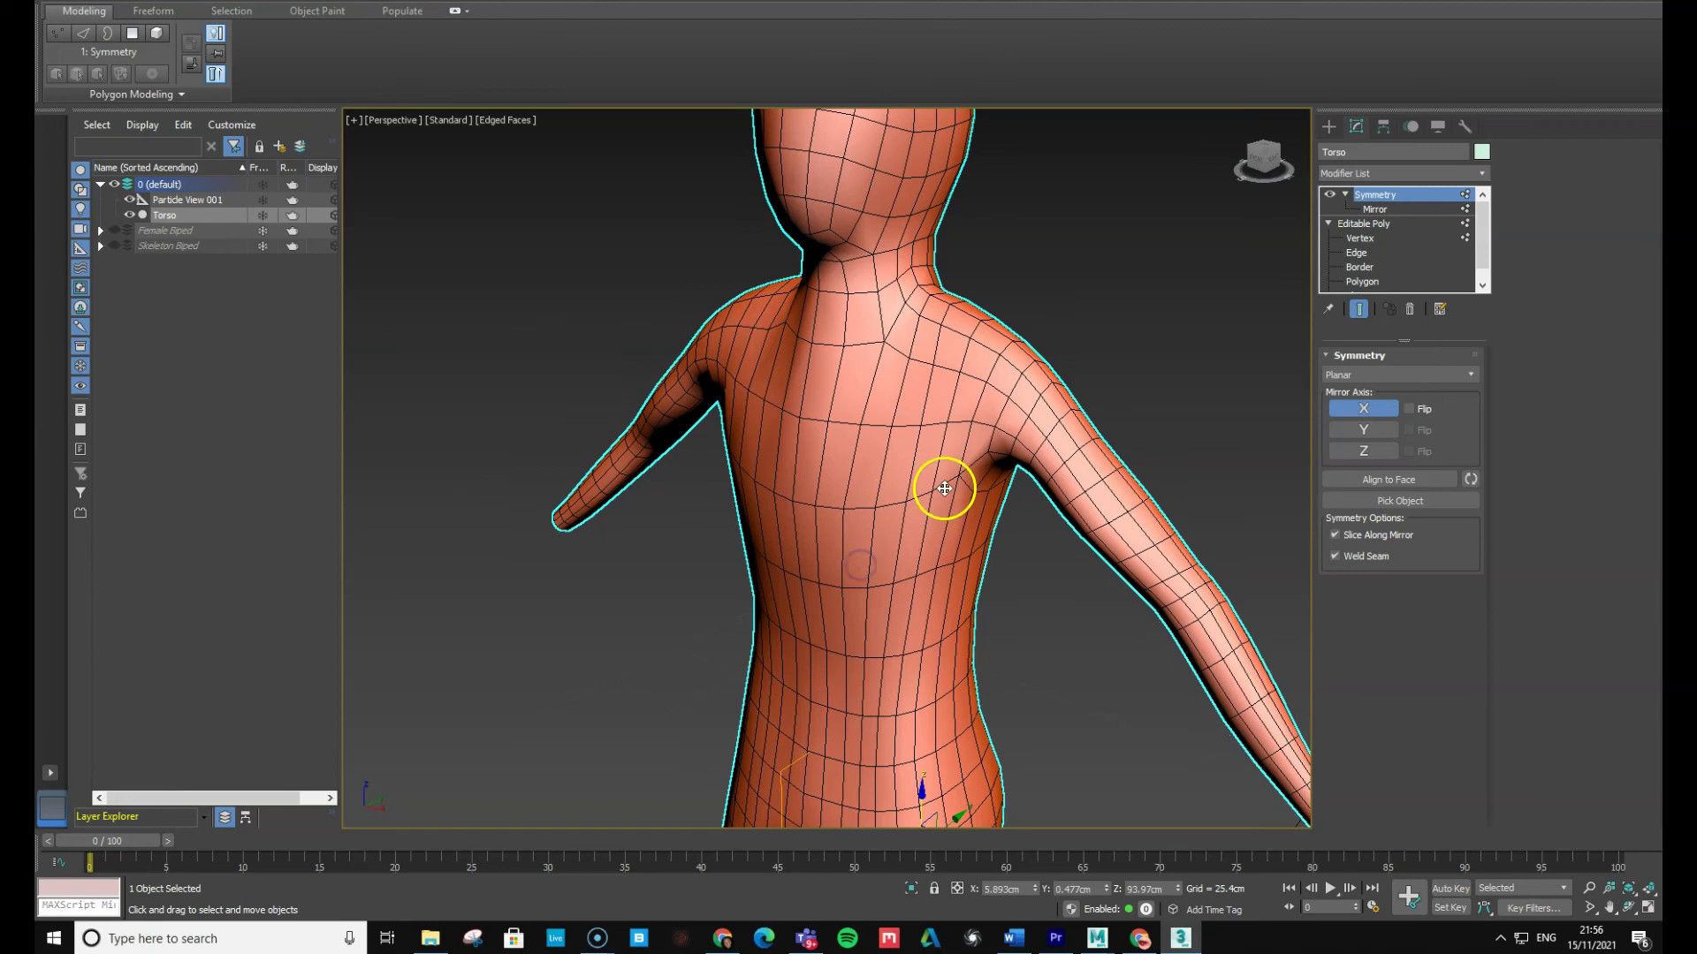
alt+middle_drag(957, 536, 761, 500)
scroll(878, 576, down, 3)
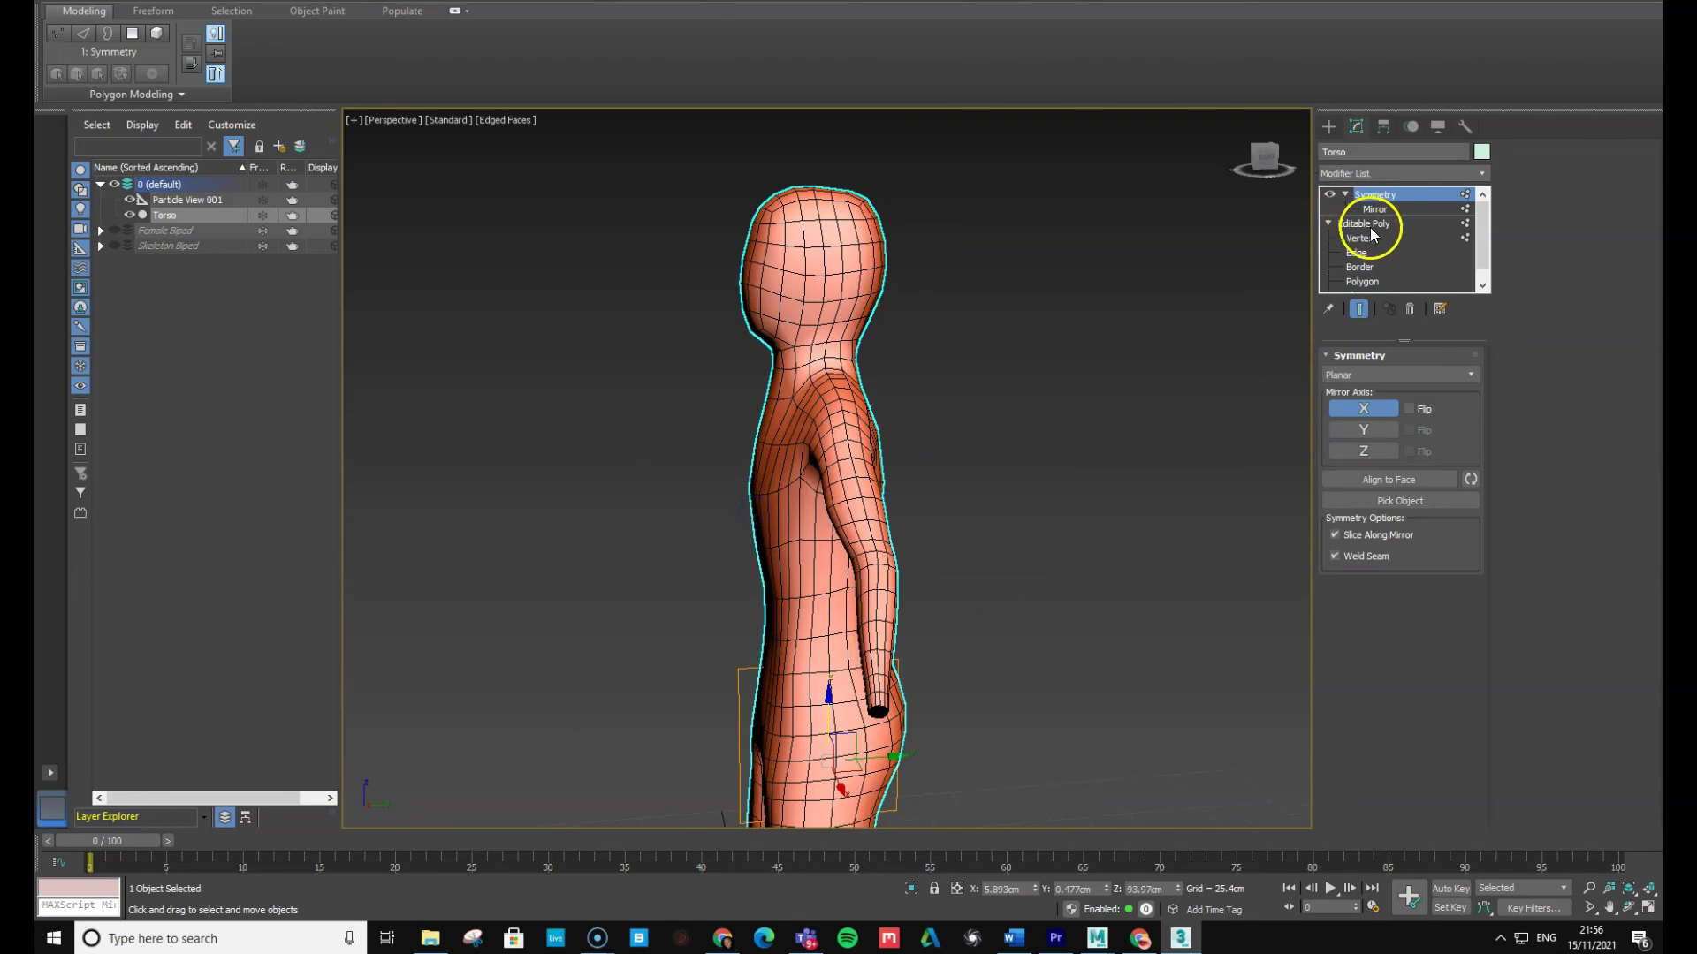
alt+middle_drag(915, 534, 864, 556)
alt+middle_drag(1001, 568, 919, 677)
alt+middle_drag(840, 624, 936, 560)
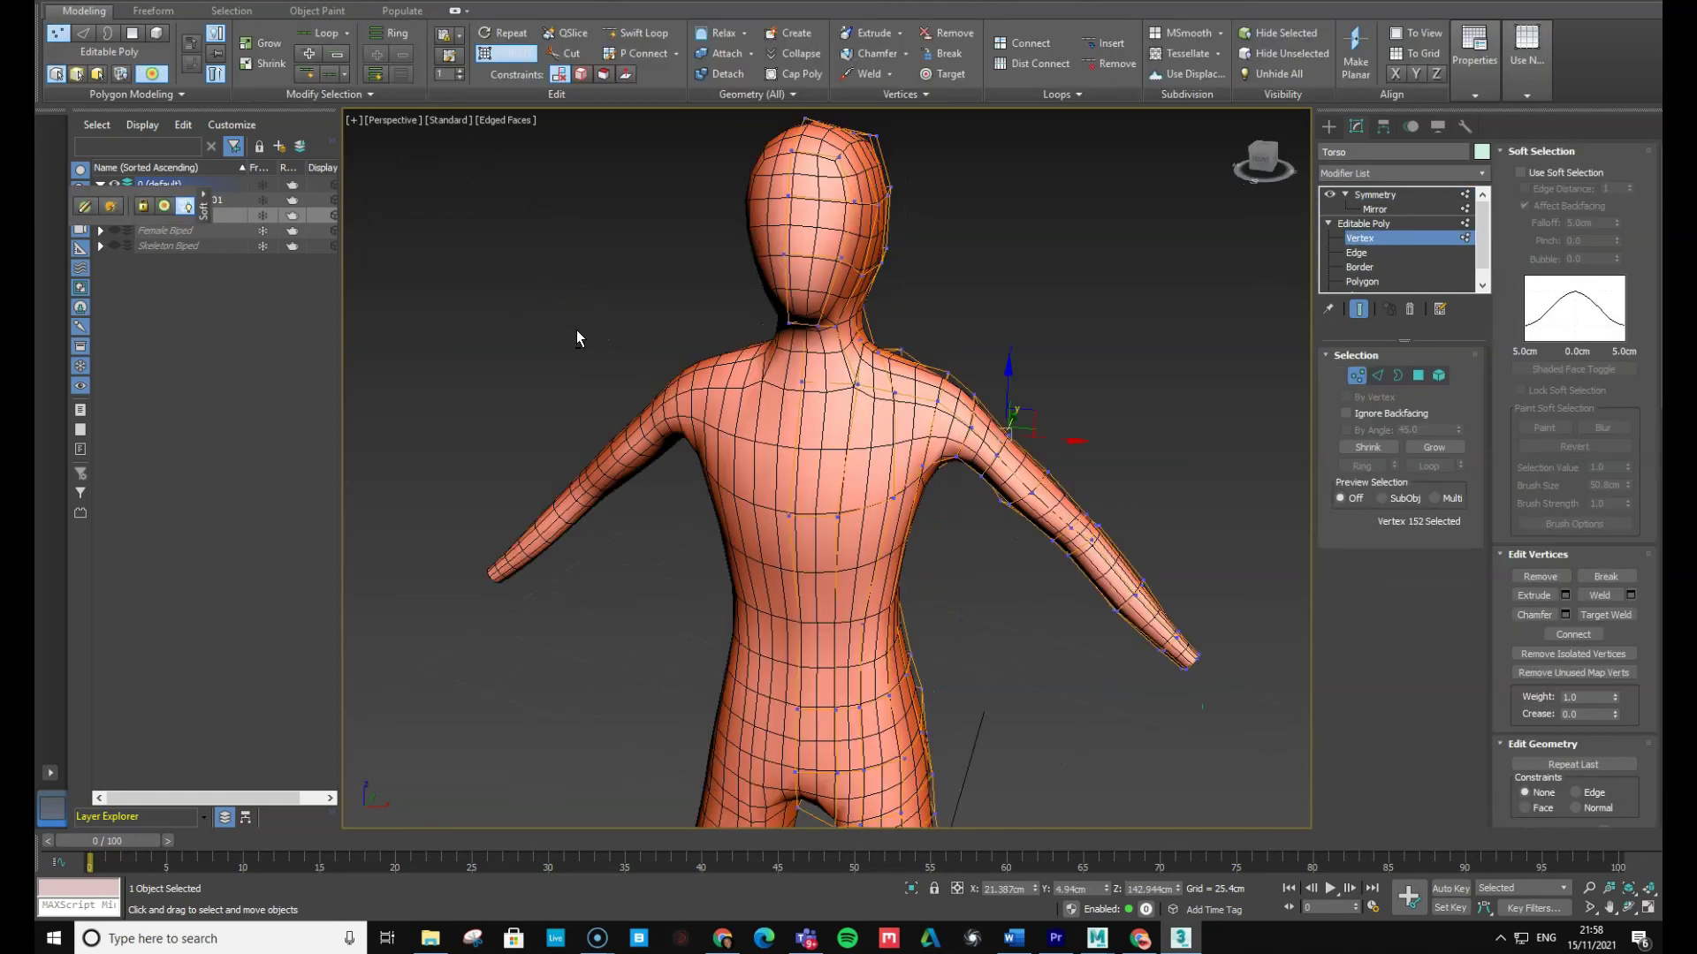
alt+middle_drag(1004, 562, 977, 537)
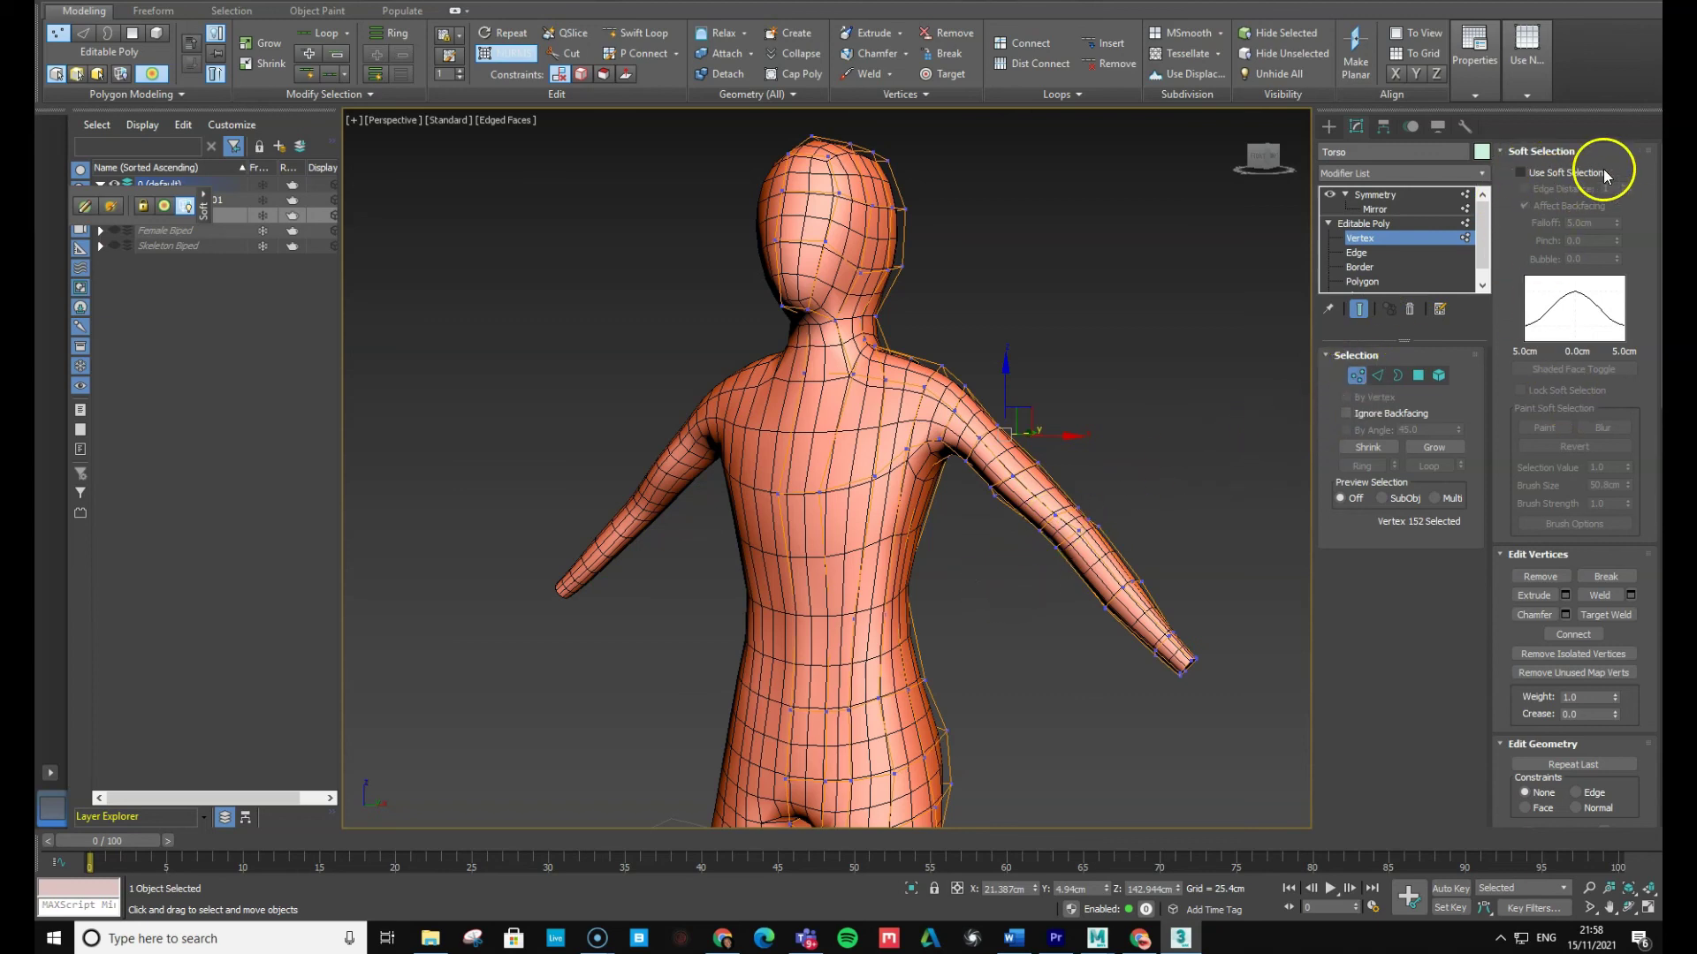
Enable soft selection for the torso's vertices with backfacing affected and a 5.0 cm falloff
click(1542, 152)
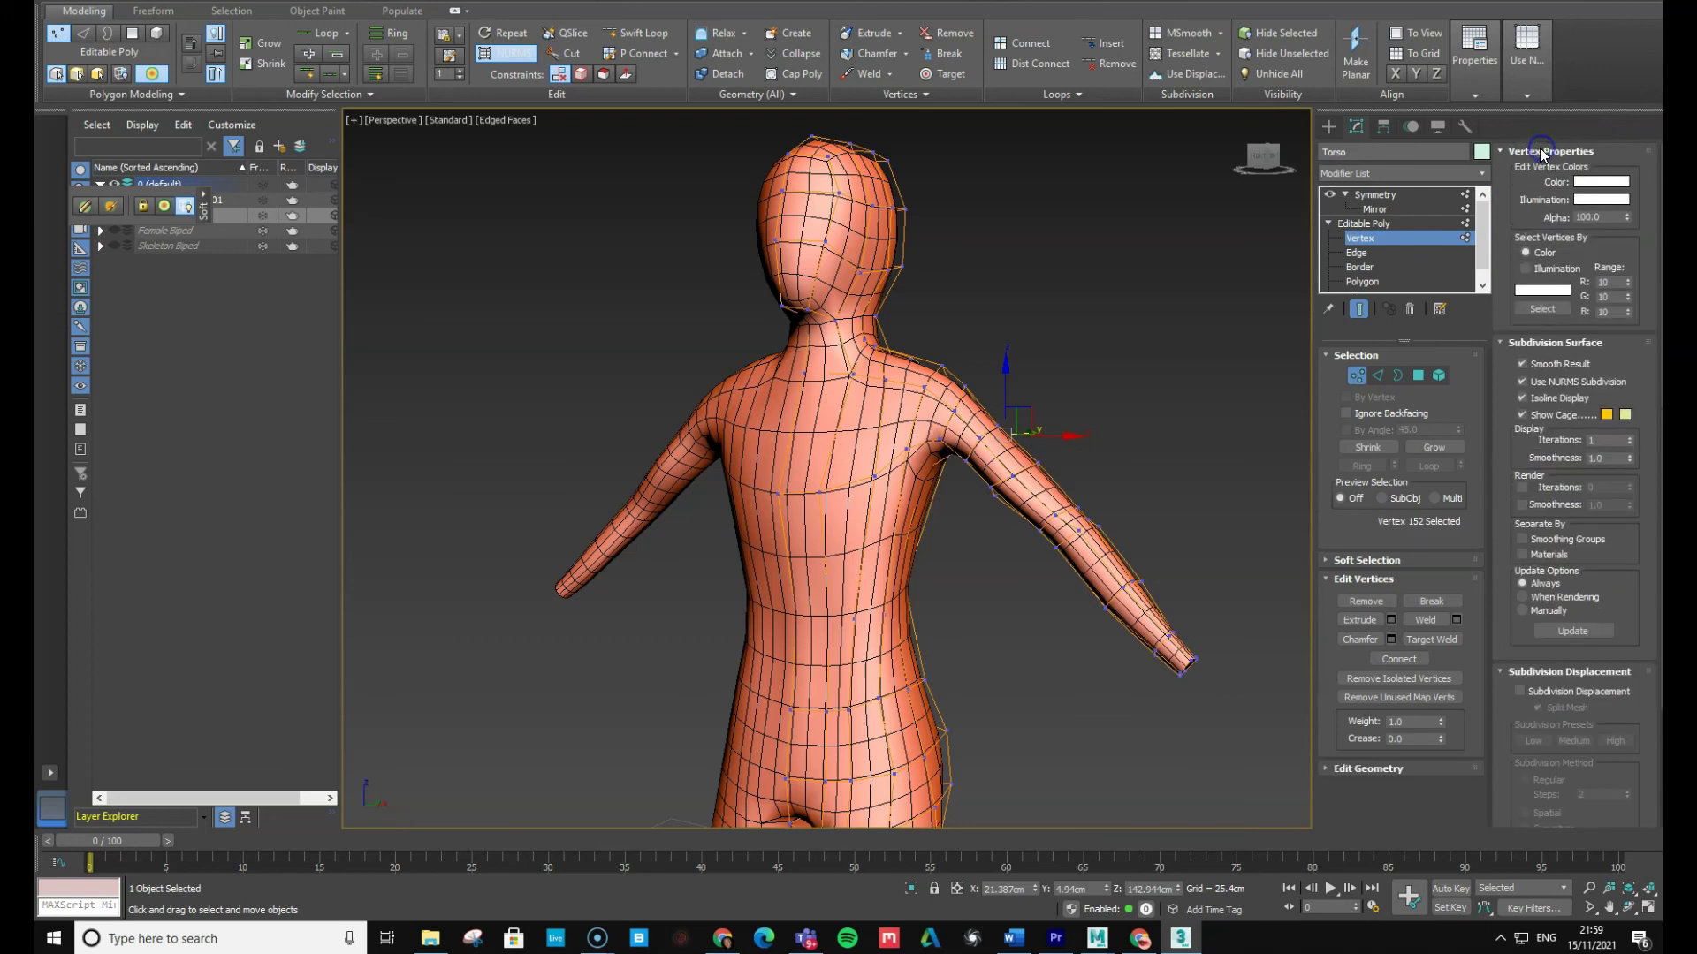
click(1423, 560)
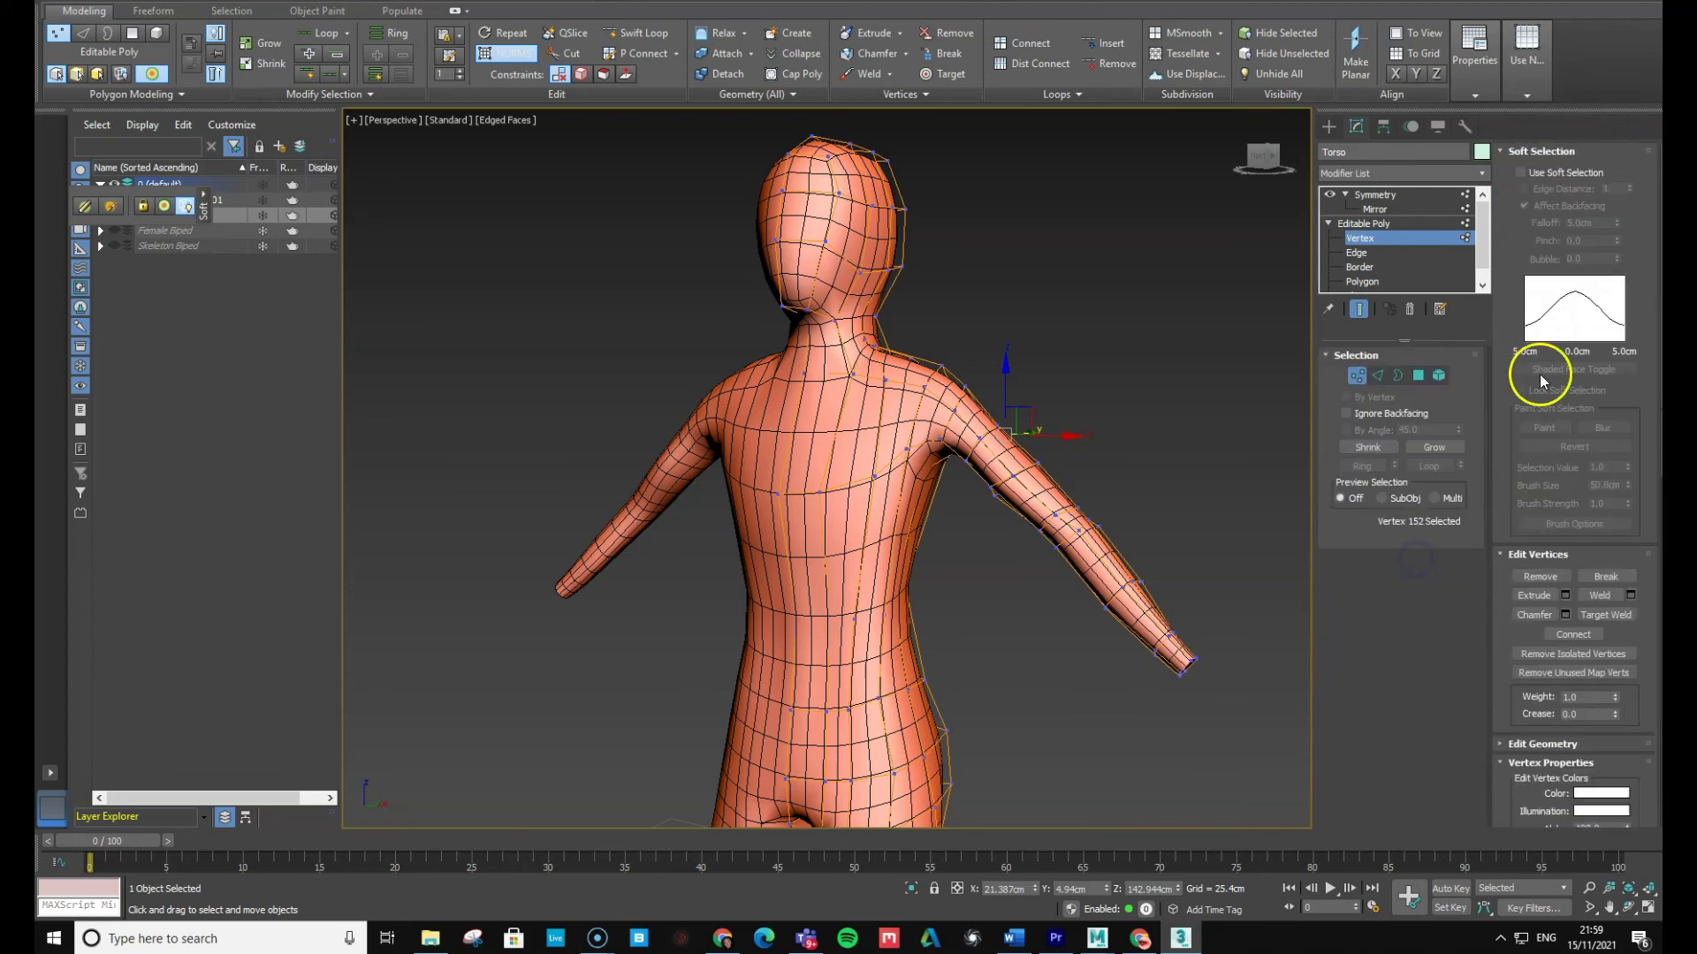
click(1521, 173)
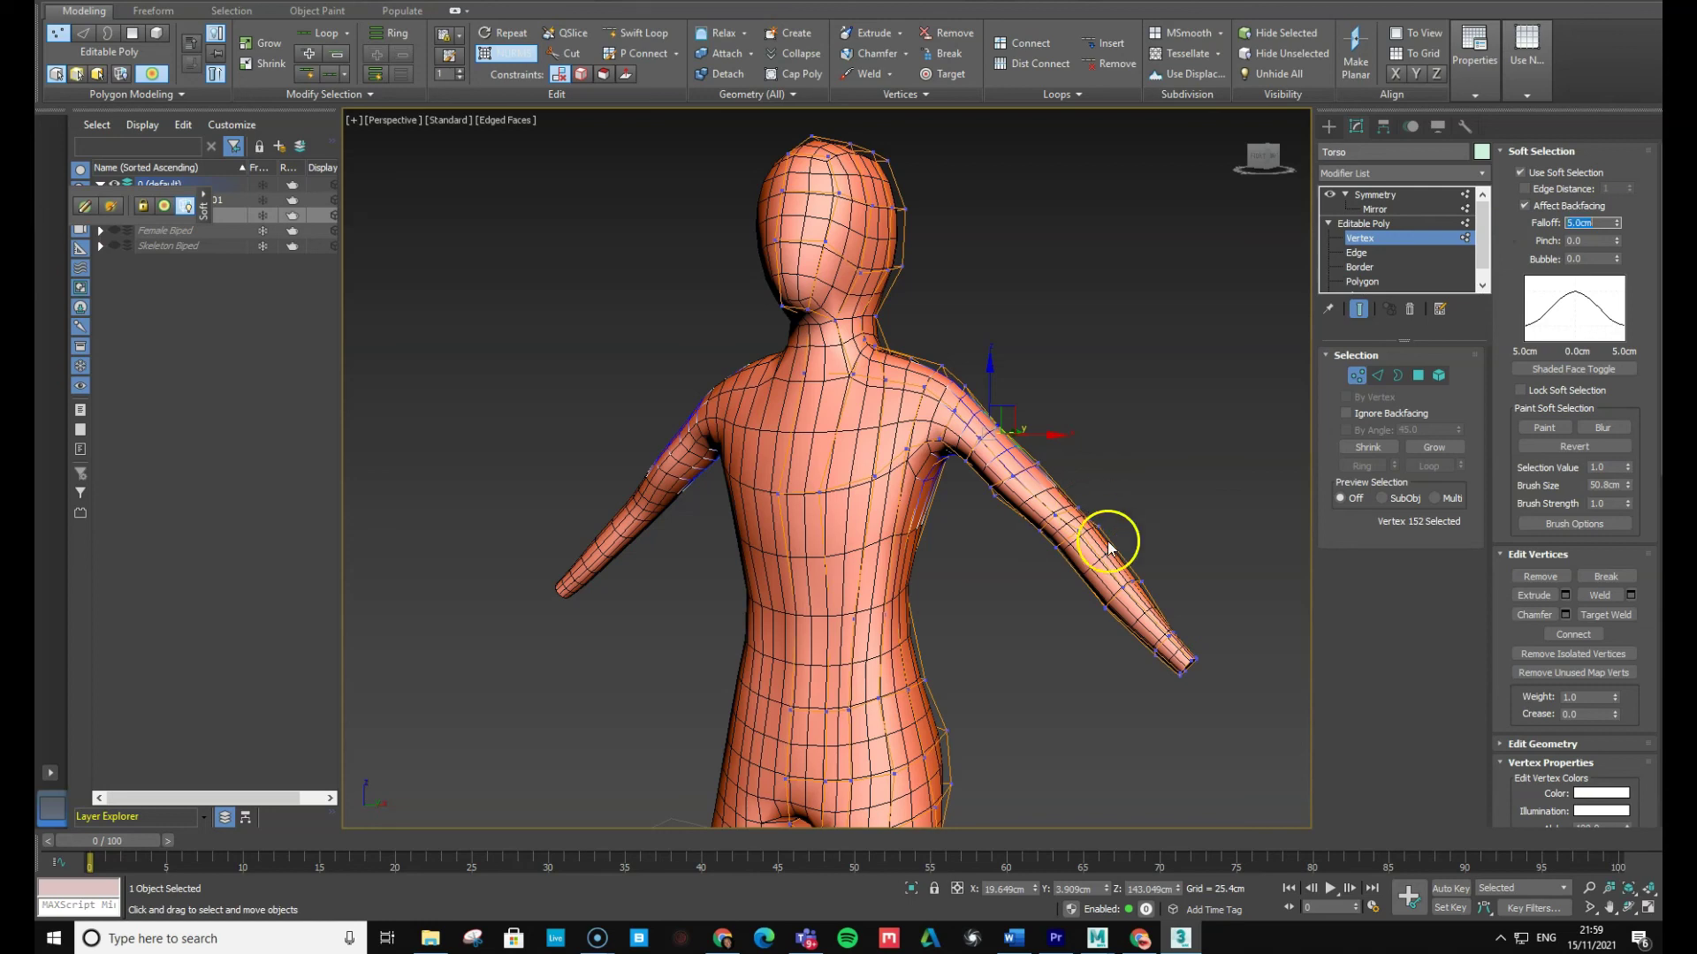
alt+middle_drag(1072, 482, 904, 579)
scroll(904, 579, up, 4)
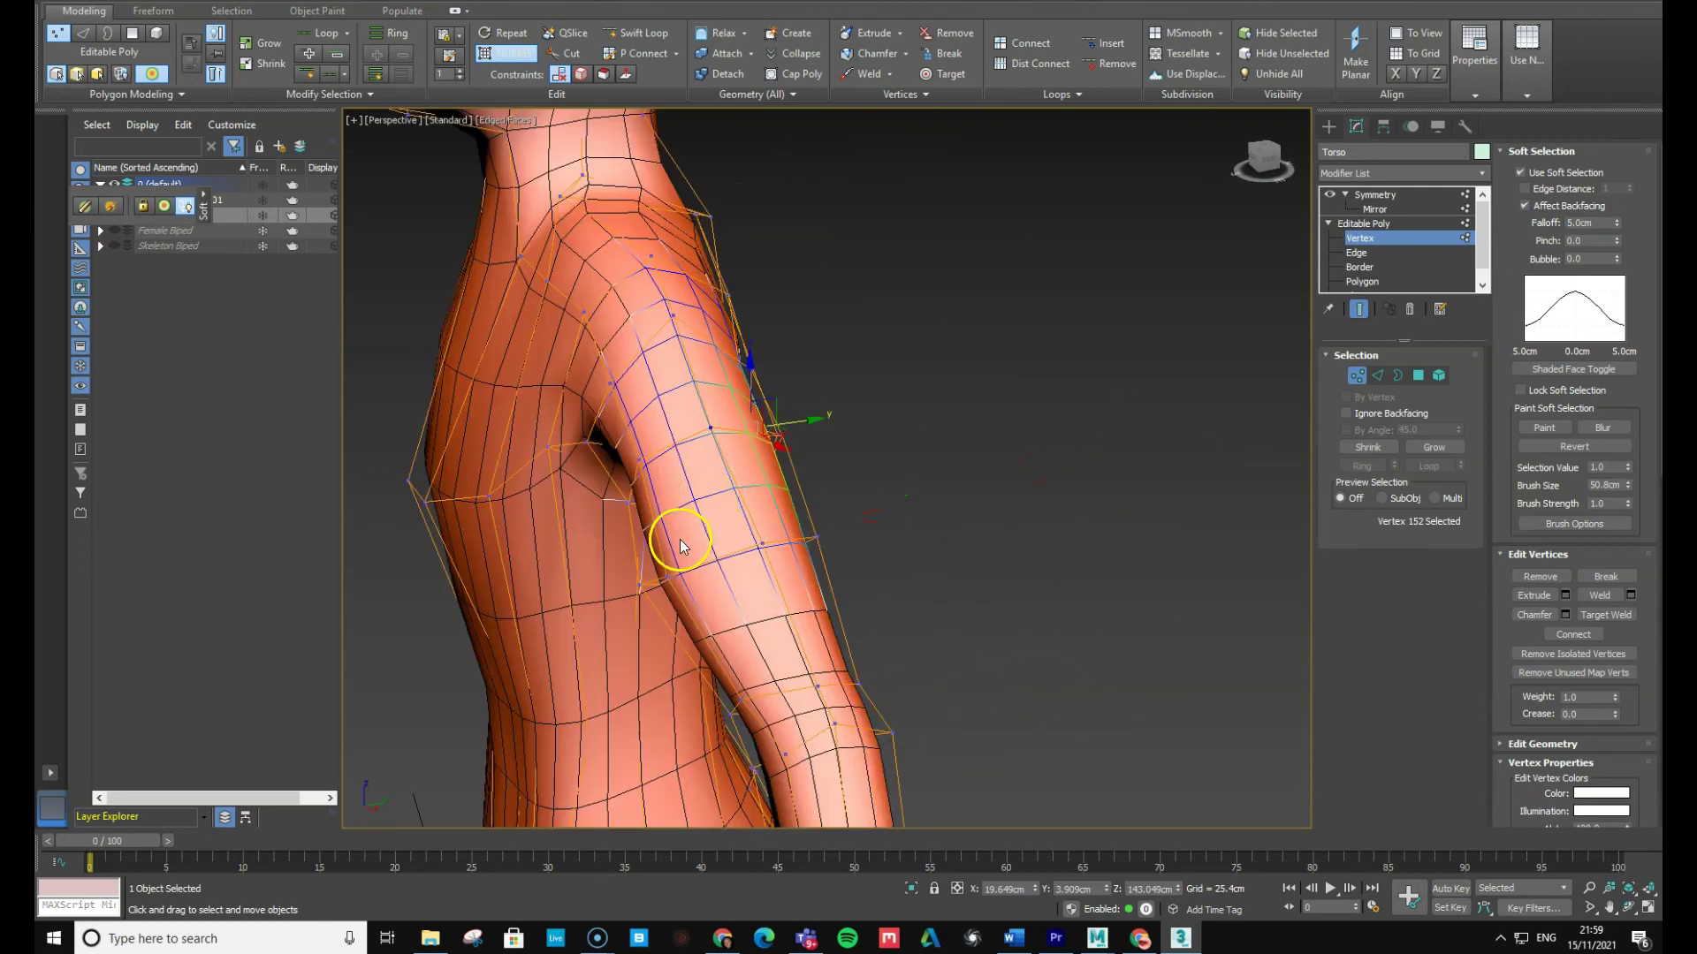
Reshape the front of the chest by moving its vertices with soft selection
scroll(682, 537, down, 3)
click(474, 511)
alt+middle_drag(644, 541, 699, 560)
drag(531, 503, 519, 496)
alt+middle_drag(519, 496, 731, 523)
alt+middle_drag(538, 580, 829, 587)
click(863, 504)
alt+middle_drag(863, 503, 906, 512)
drag(906, 512, 875, 502)
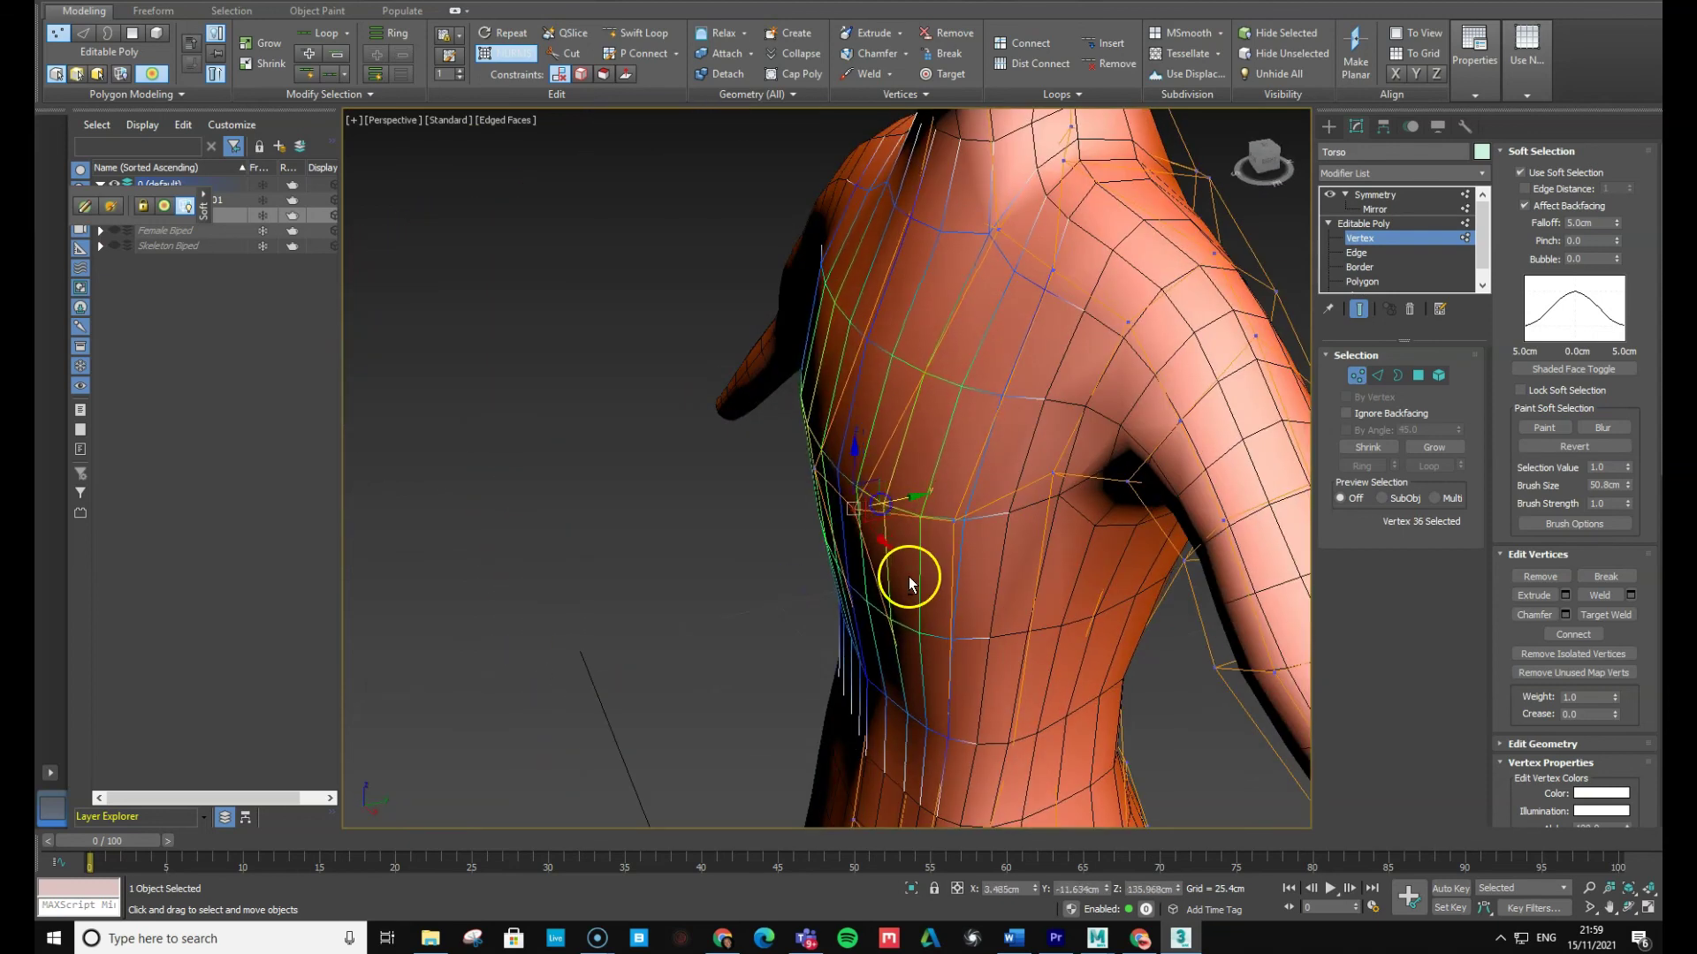
Widen the hip by moving its outer side vertex outward along X by about 1.7 cm with soft selection
alt+middle_drag(910, 583, 1004, 613)
right_click(1048, 466)
middle_drag(1211, 390, 1105, 416)
scroll(1166, 549, up, 2)
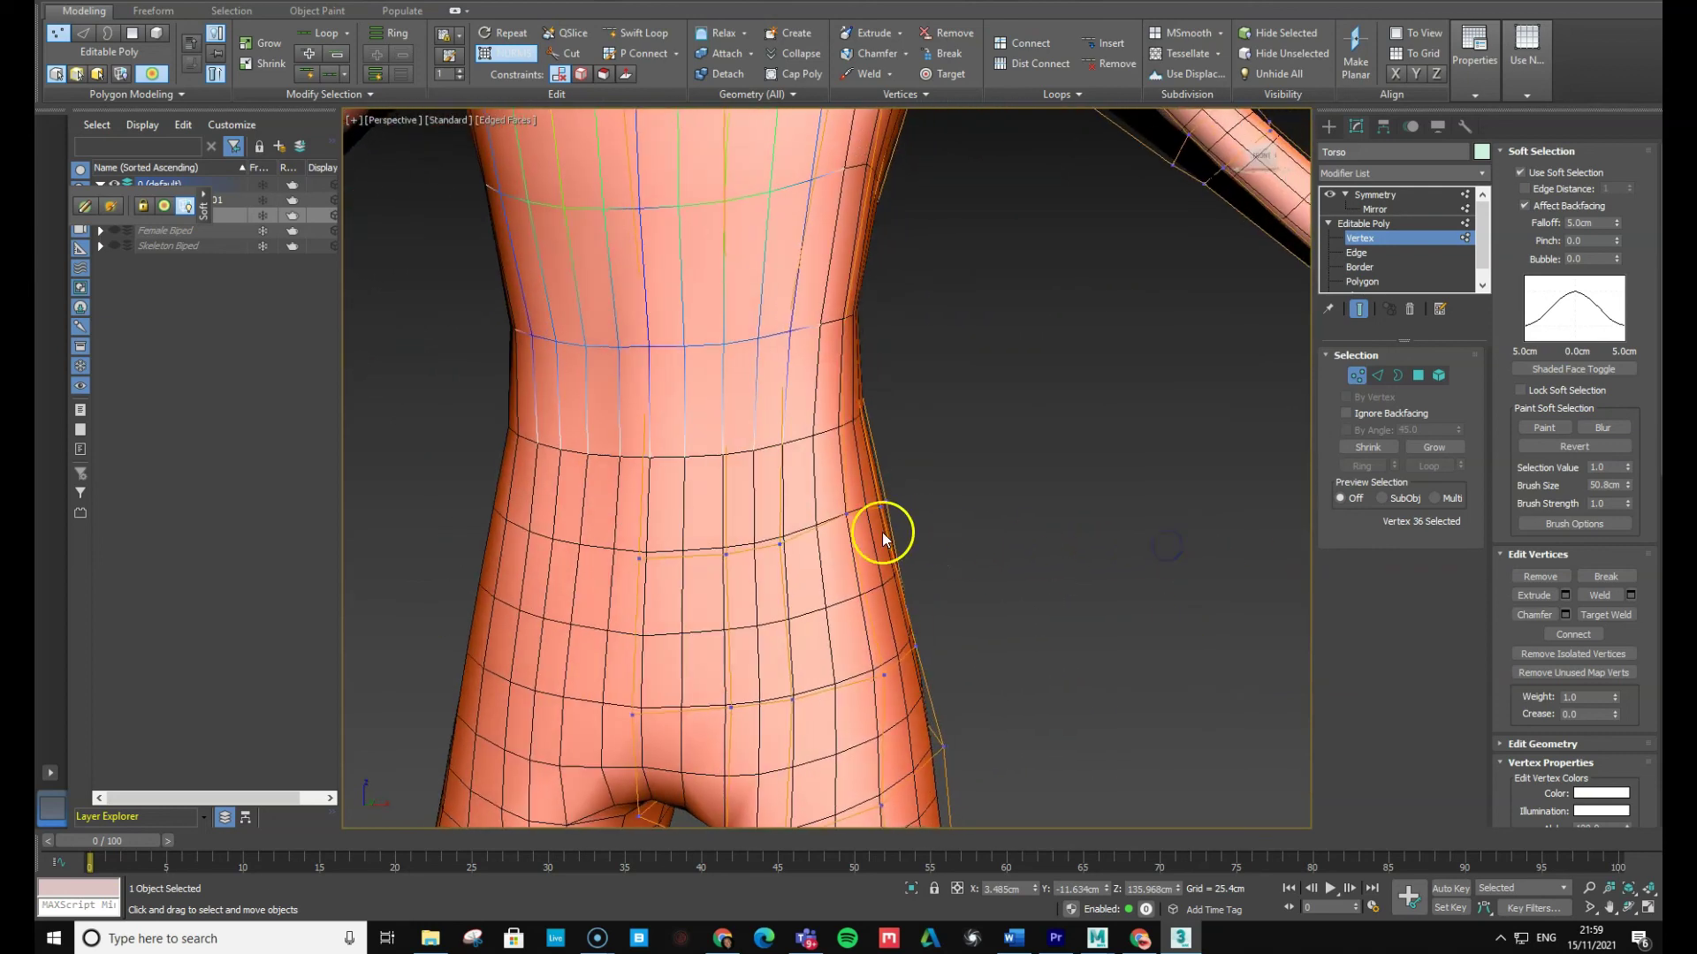
scroll(1015, 655, up, 1)
click(910, 658)
drag(938, 658, 967, 658)
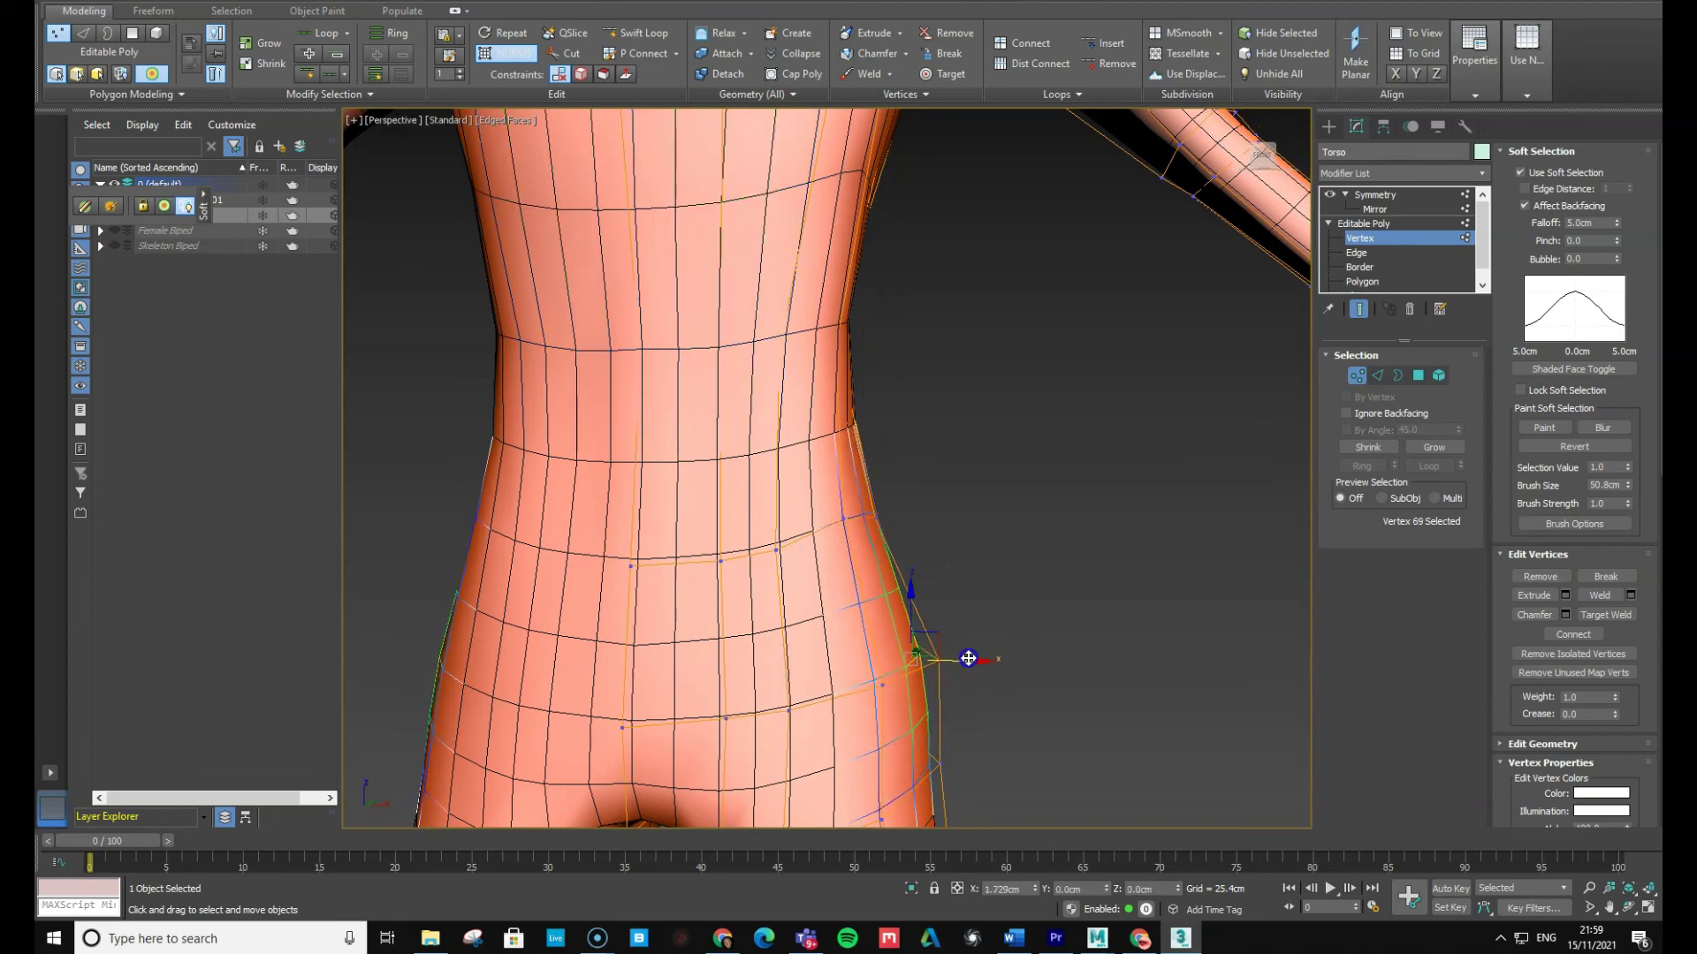
Adjust the front of the hip by moving the vertex just inside the outer contour with soft selection
click(884, 686)
mouse_move(884, 686)
alt+middle_down()
mouse_move(962, 708)
mouse_move(884, 694)
alt+middle_up()
drag(901, 678, 880, 683)
alt+middle_drag(880, 682, 951, 716)
scroll(1114, 601, down, 8)
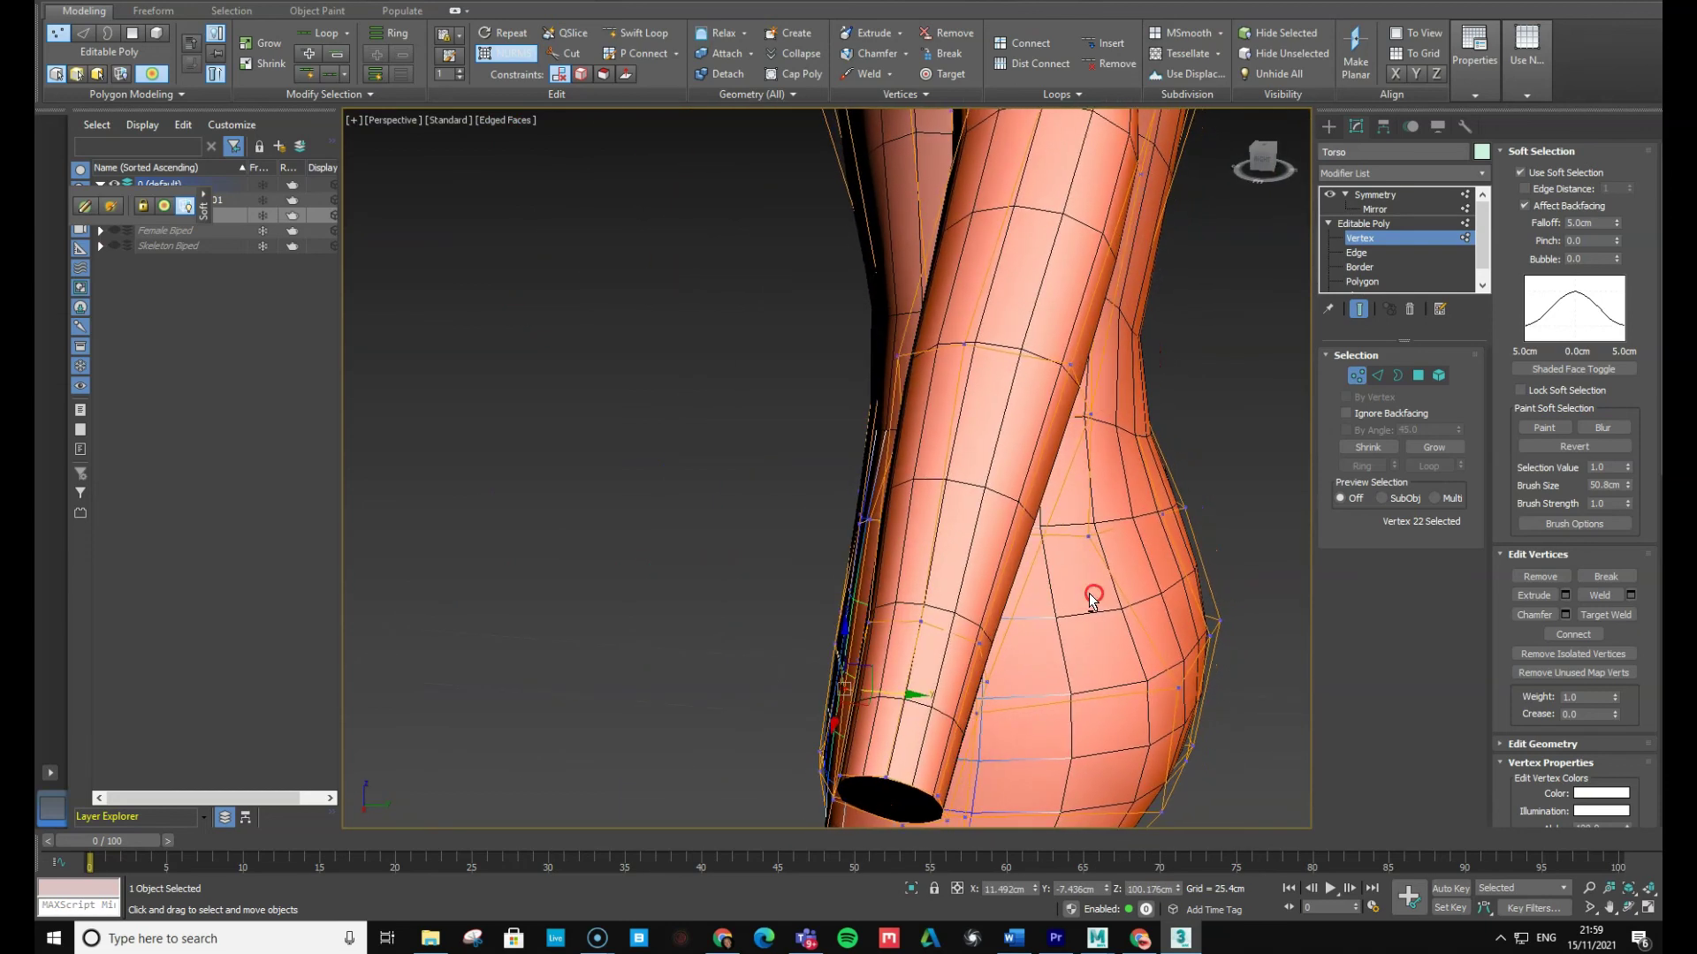
Refine the arm's contour by moving a vertex on it with soft selection
alt+middle_drag(1117, 584, 1045, 553)
scroll(1017, 564, down, 5)
click(1048, 364)
alt+middle_drag(1048, 364, 1091, 362)
drag(1091, 361, 1063, 329)
click(1084, 350)
Move and rotate the vertex at the open wrist end with soft selection, and clear the vertex selection
alt+middle_drag(1085, 326, 1154, 636)
click(1137, 616)
drag(1184, 644, 1196, 643)
click(1154, 654)
alt+middle_drag(1196, 643, 1280, 715)
key(e)
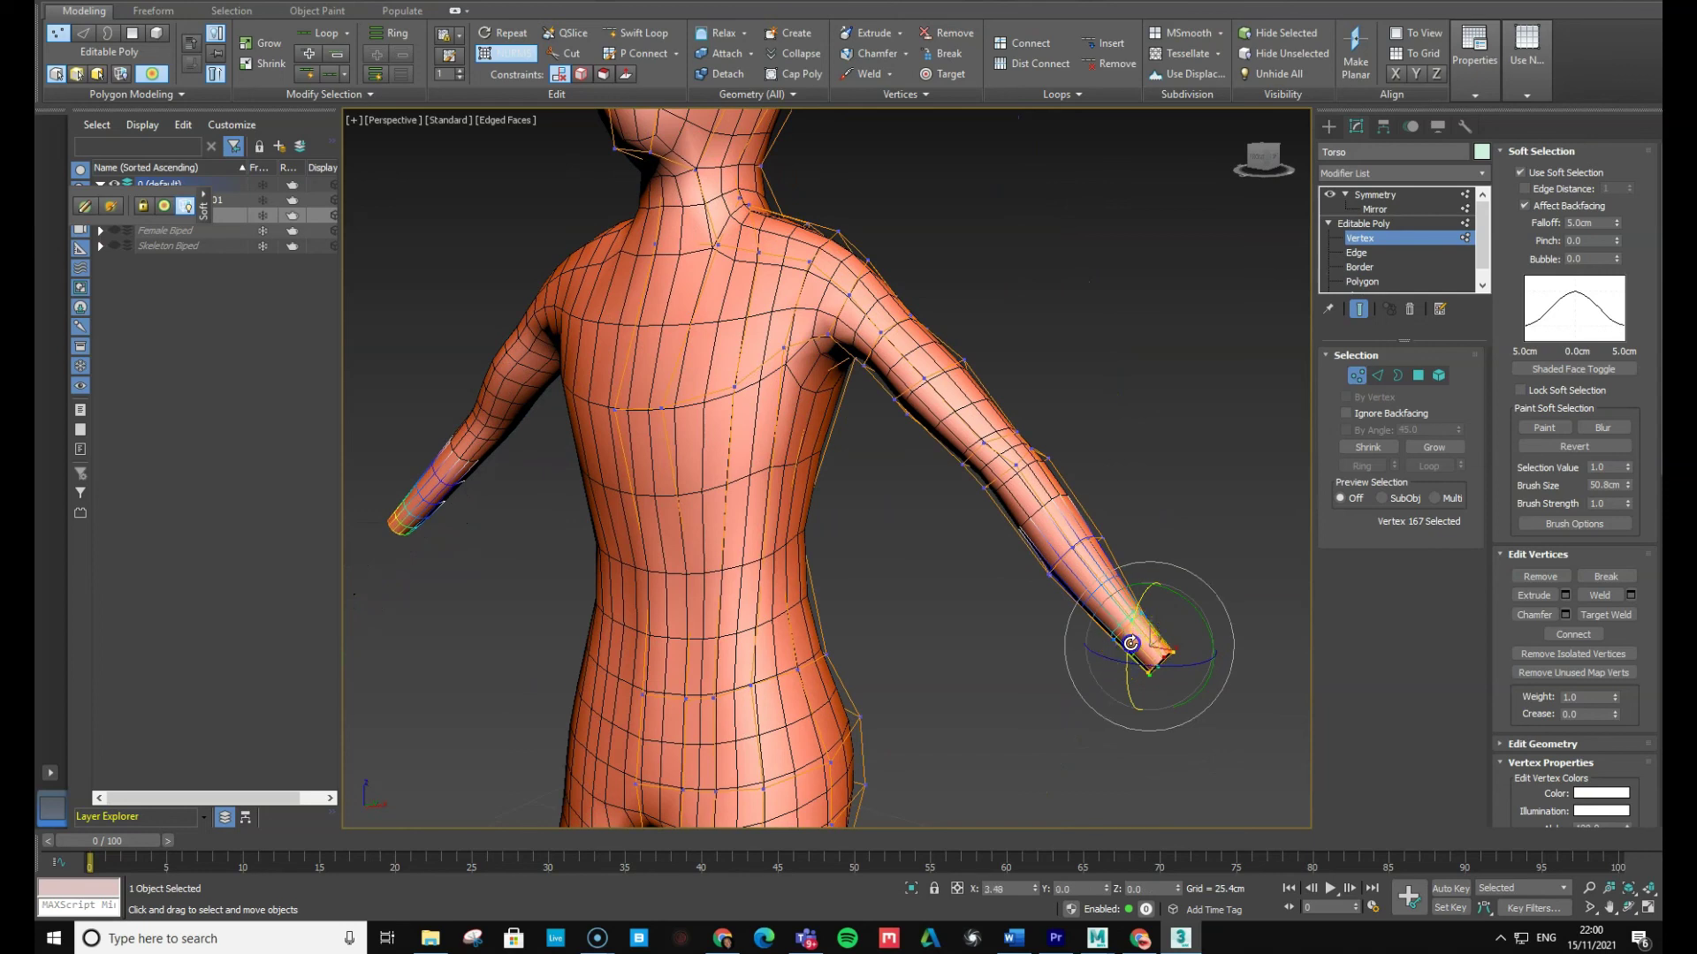
click(1204, 512)
alt+middle_drag(990, 586, 1030, 624)
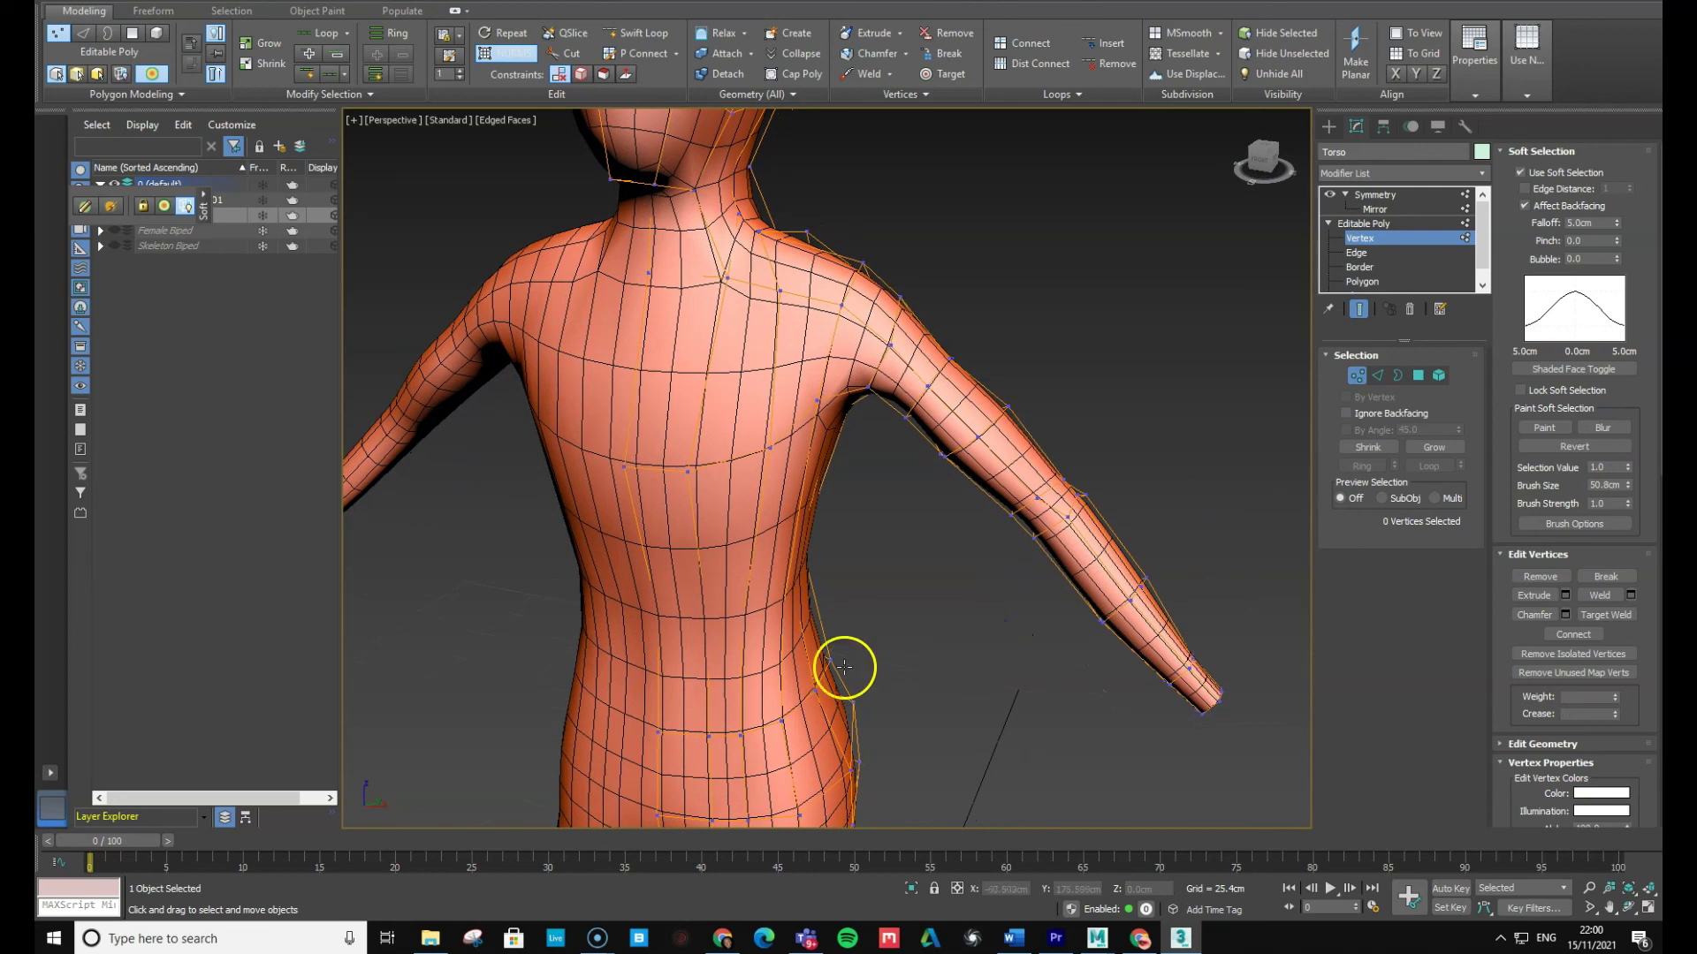